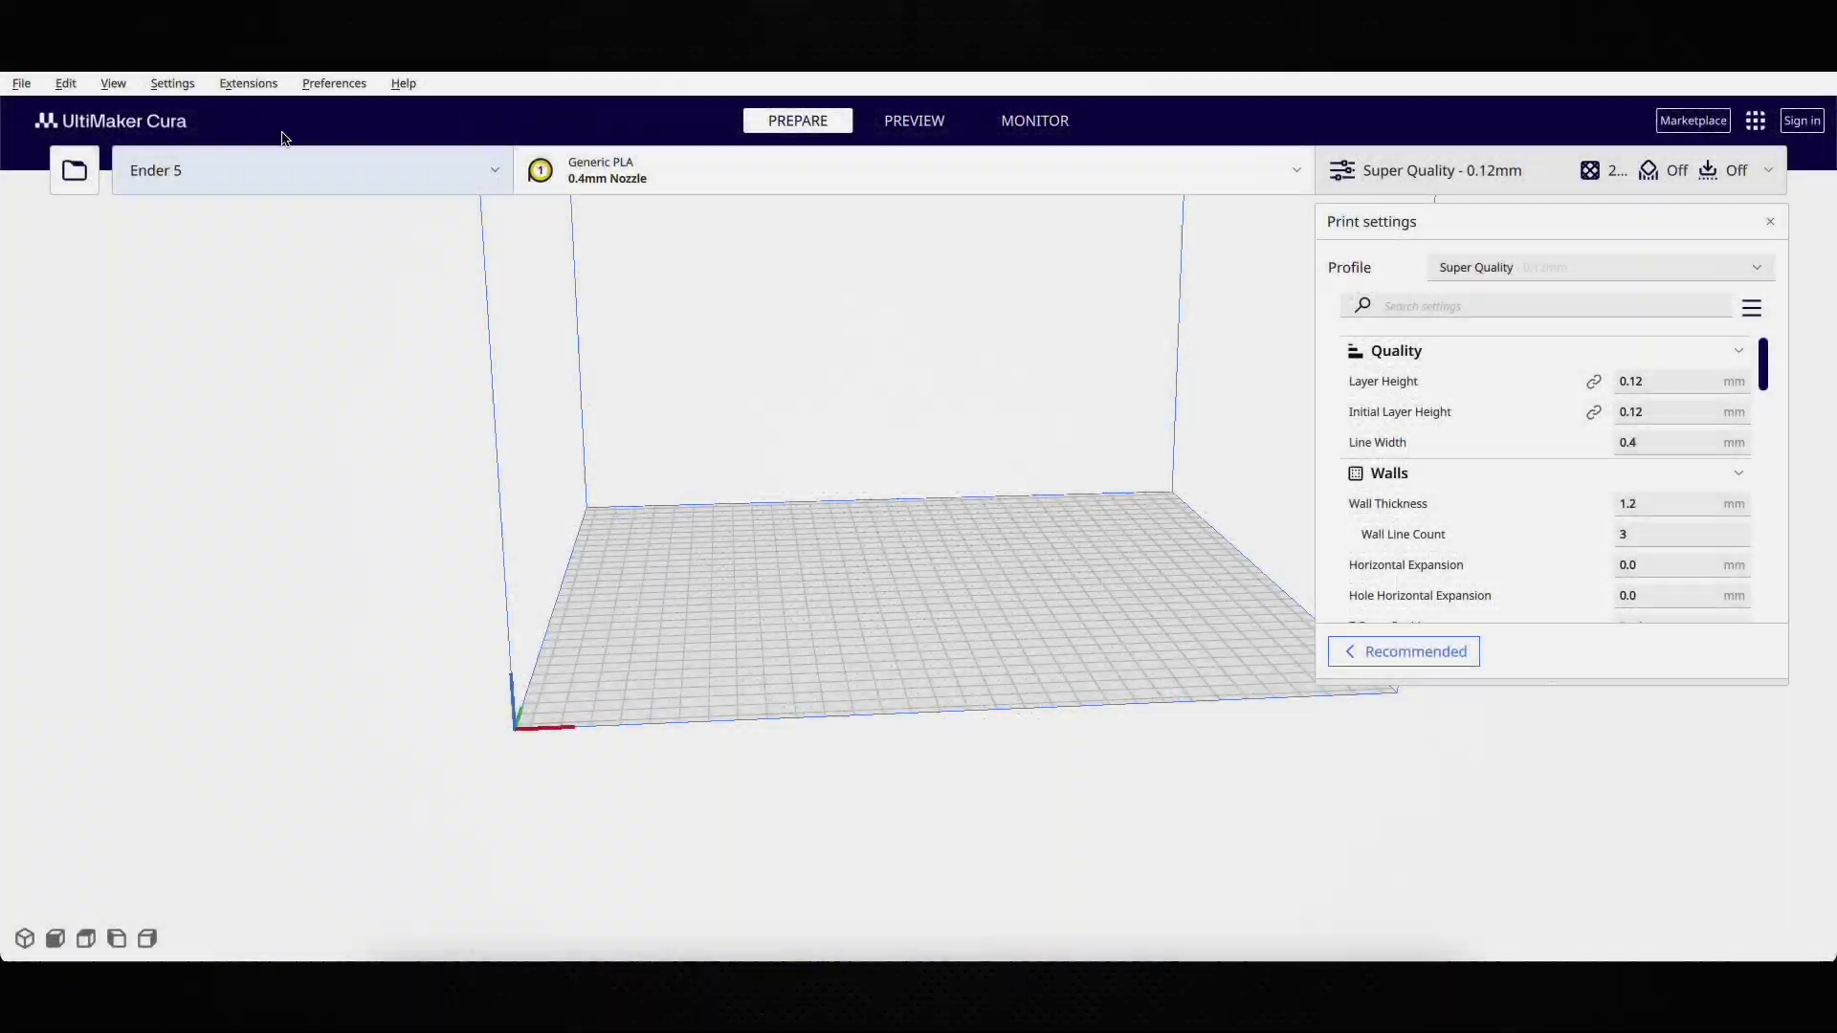
# Step: Check the program's version information and close the About window
pyautogui.click(403, 84)
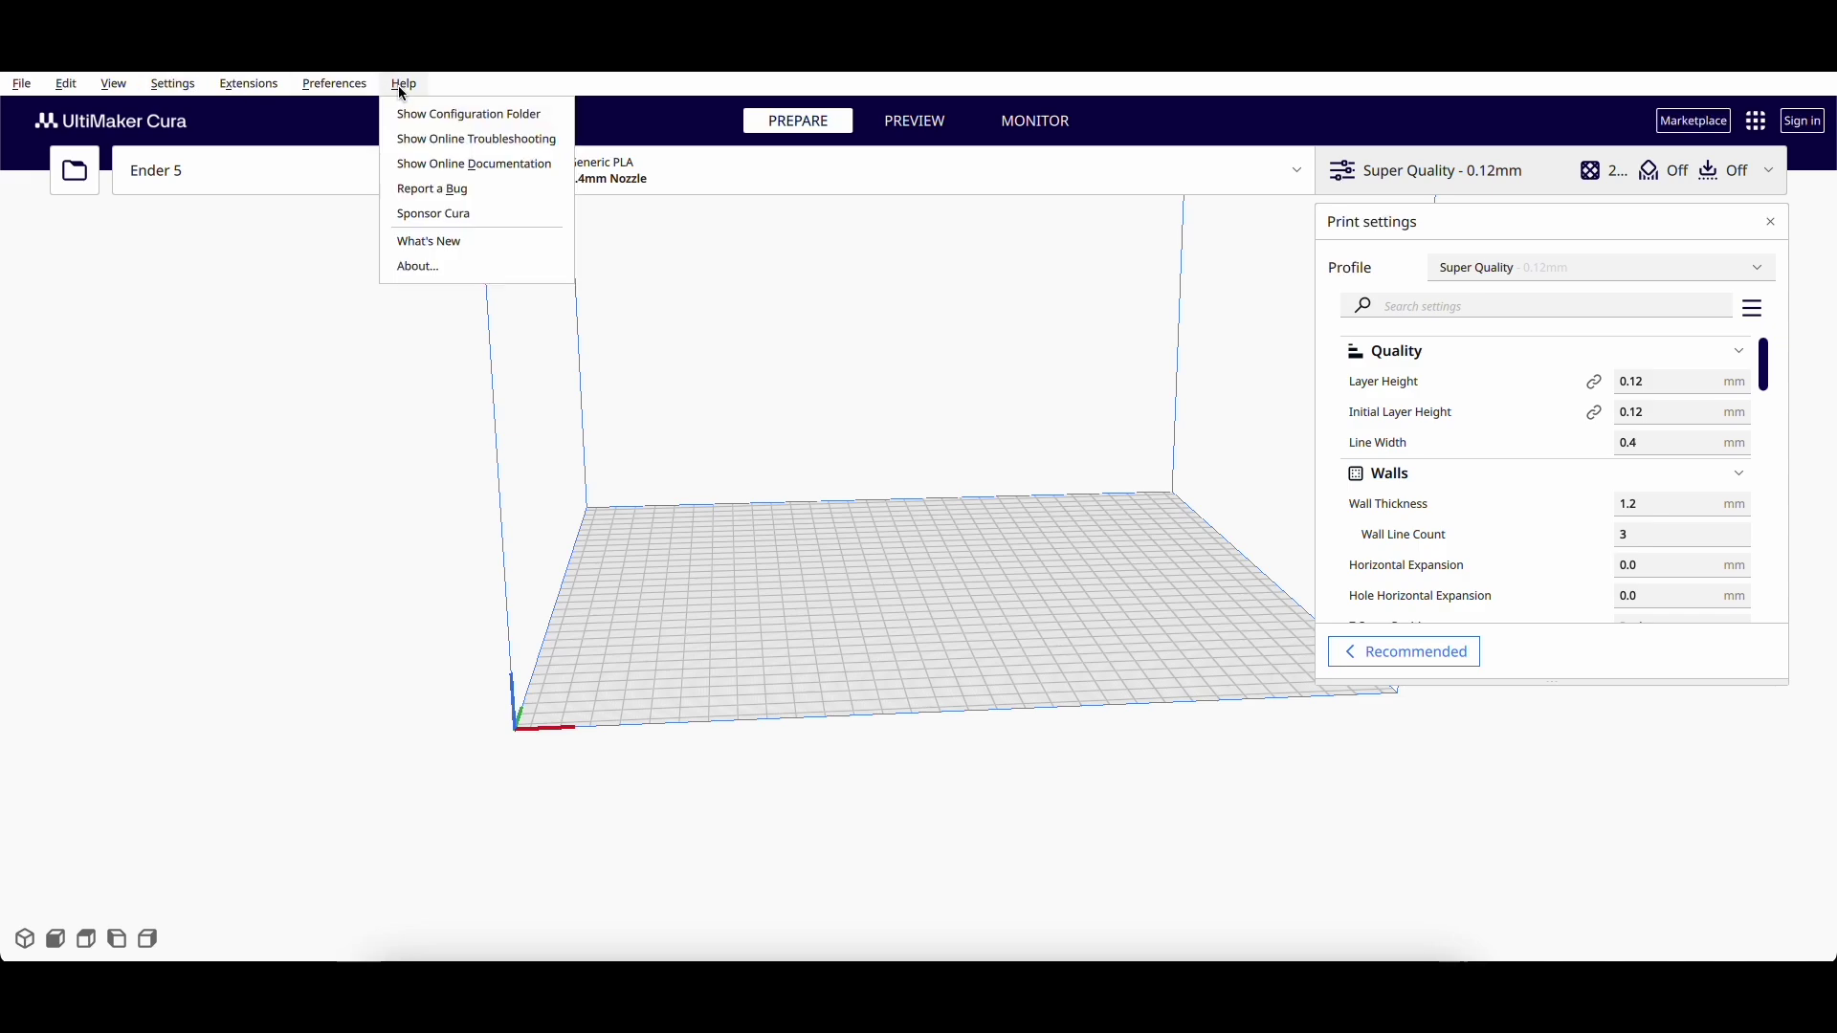
pyautogui.click(486, 266)
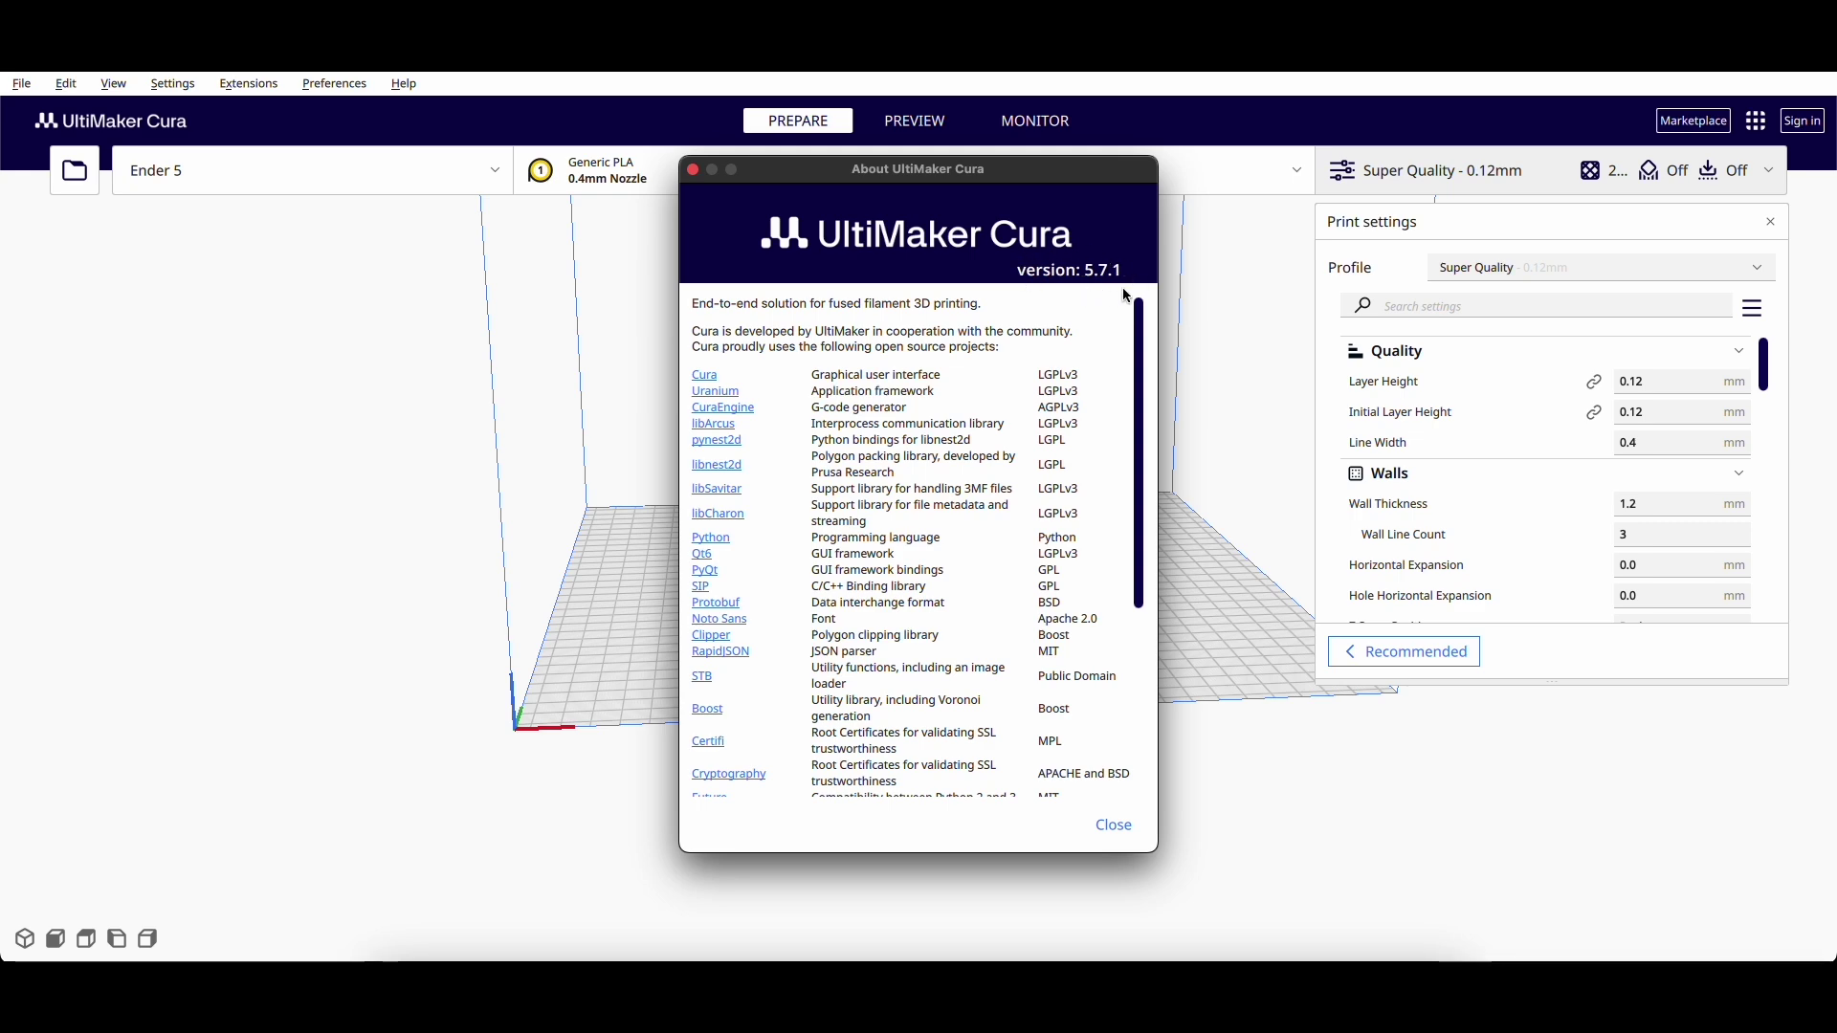
pyautogui.click(1128, 825)
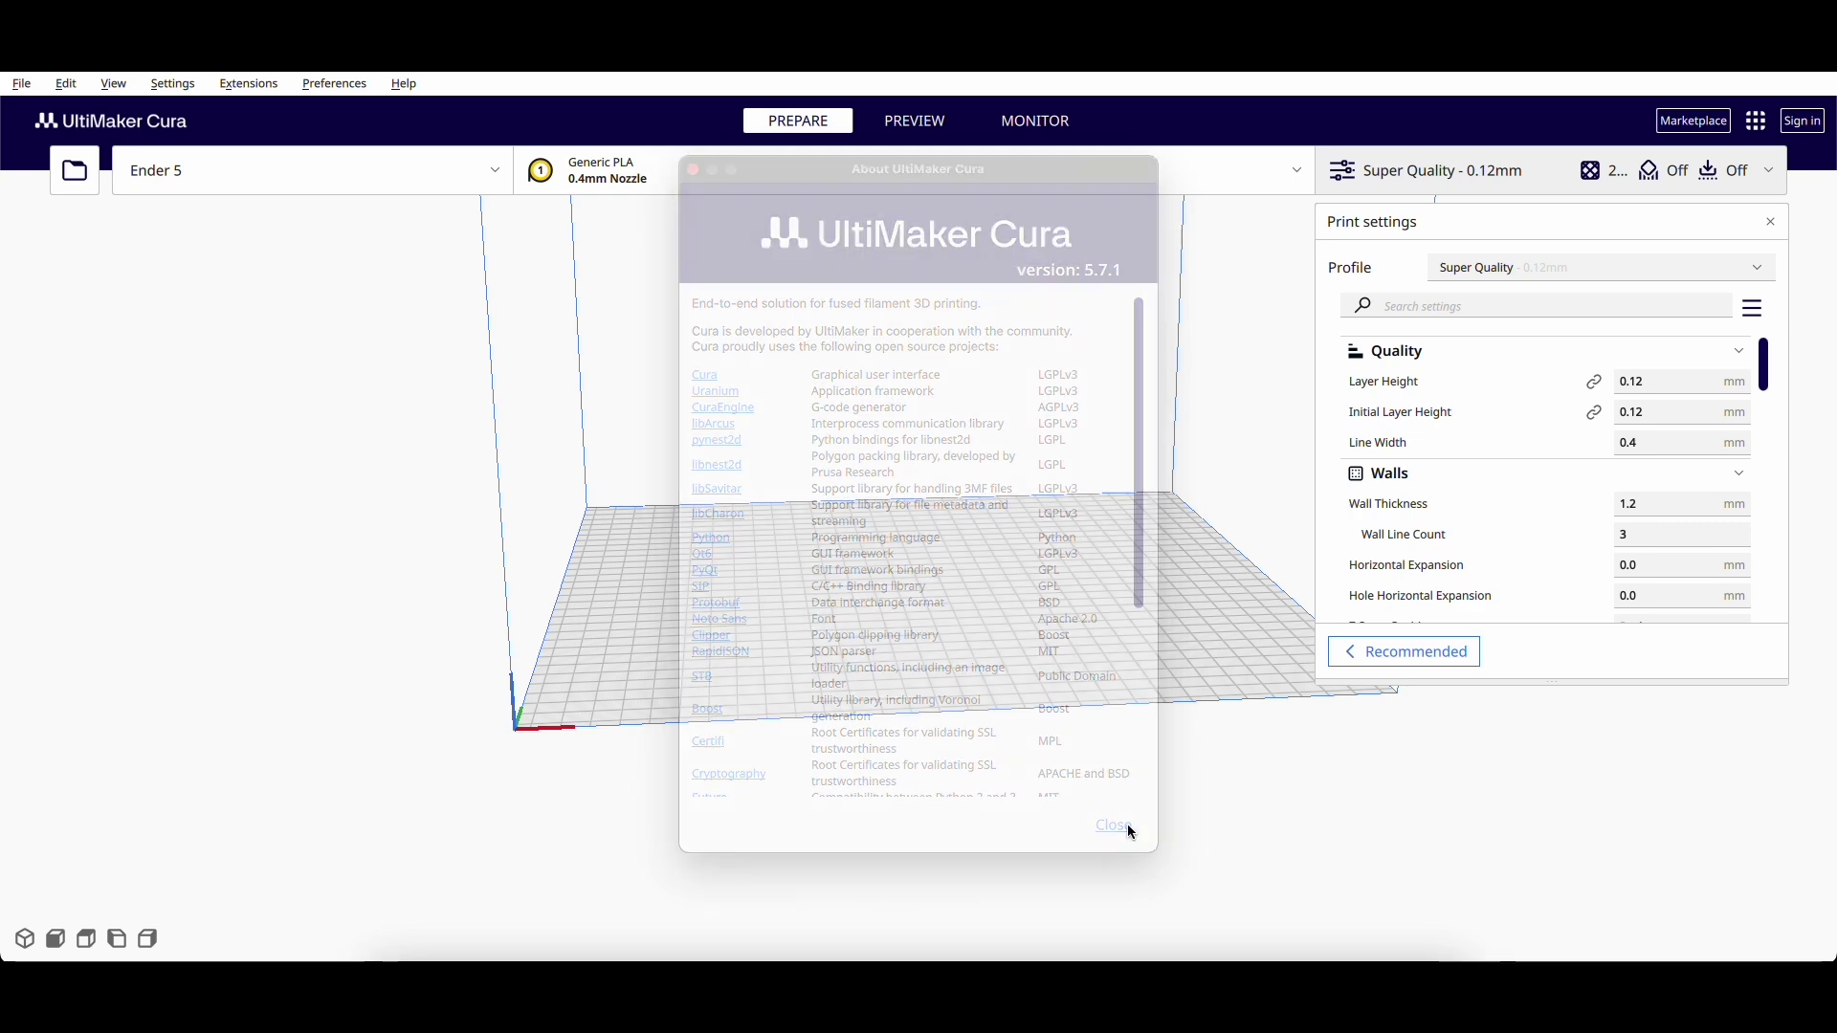
# Step: Start adding a new non-UltiMaker printer and show the list of non-networked printers
pyautogui.click(157, 89)
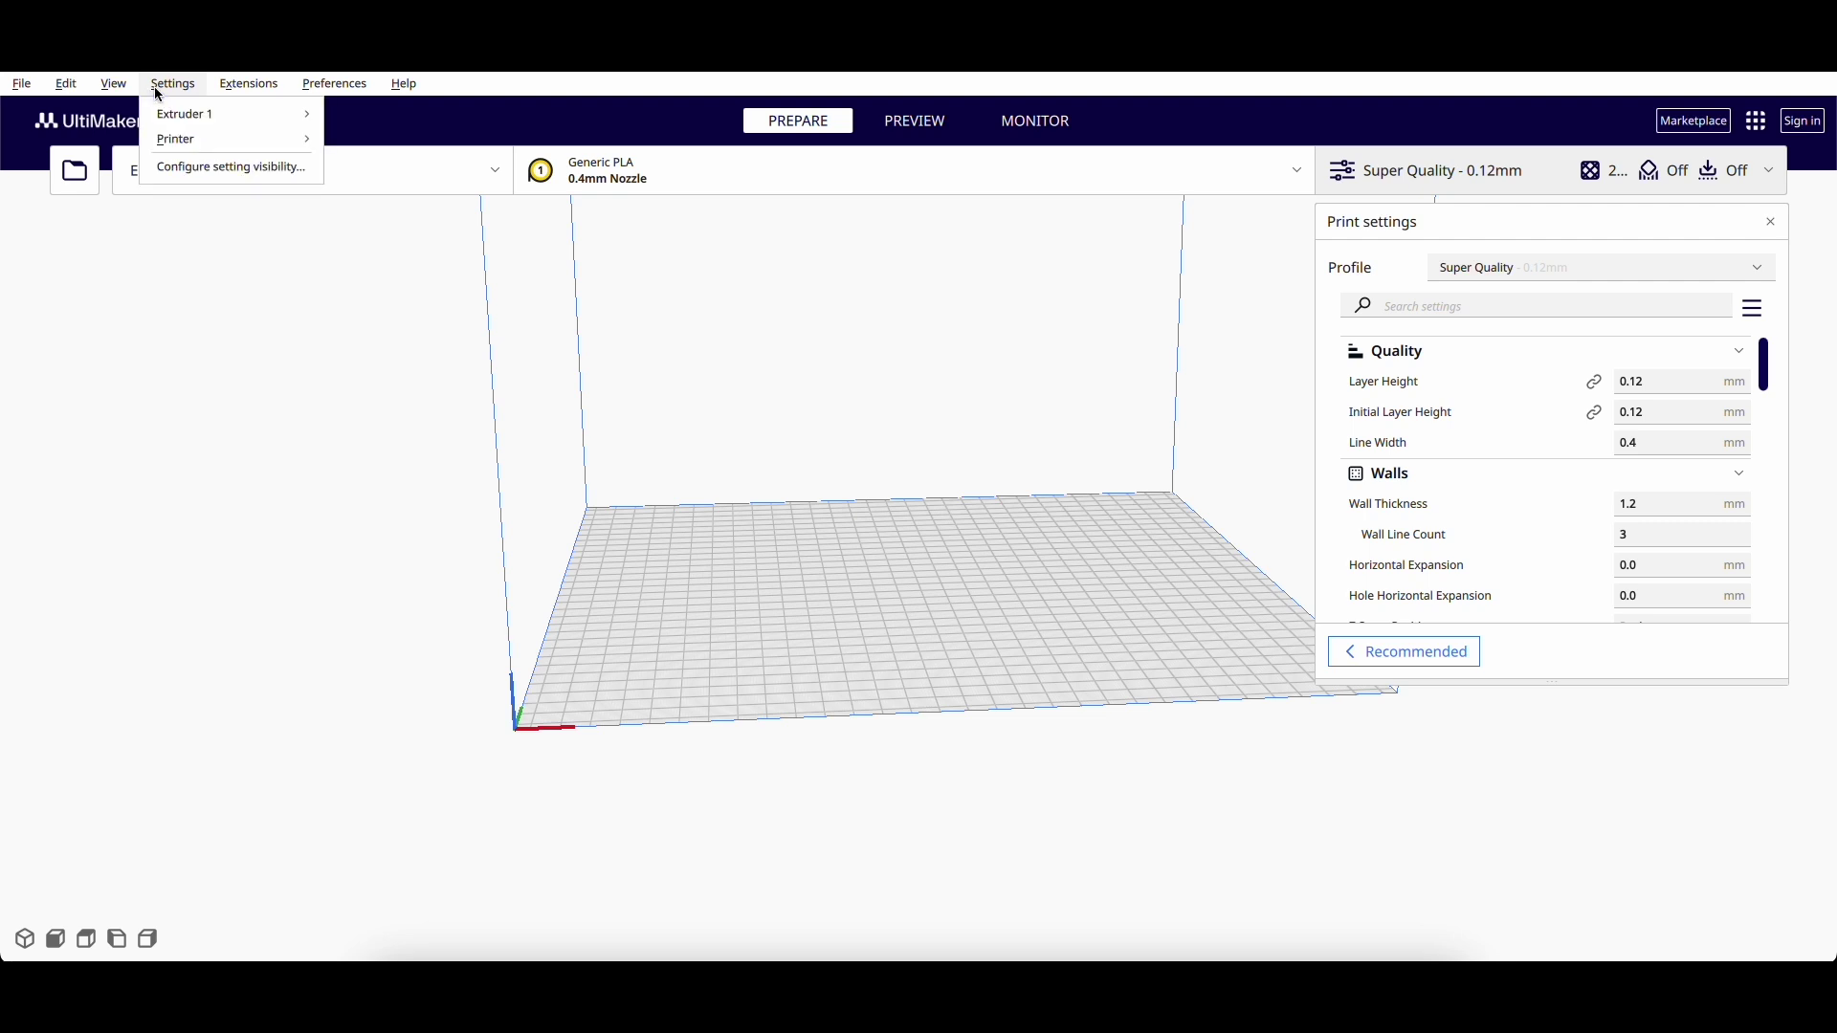
pyautogui.moveTo(23, 89)
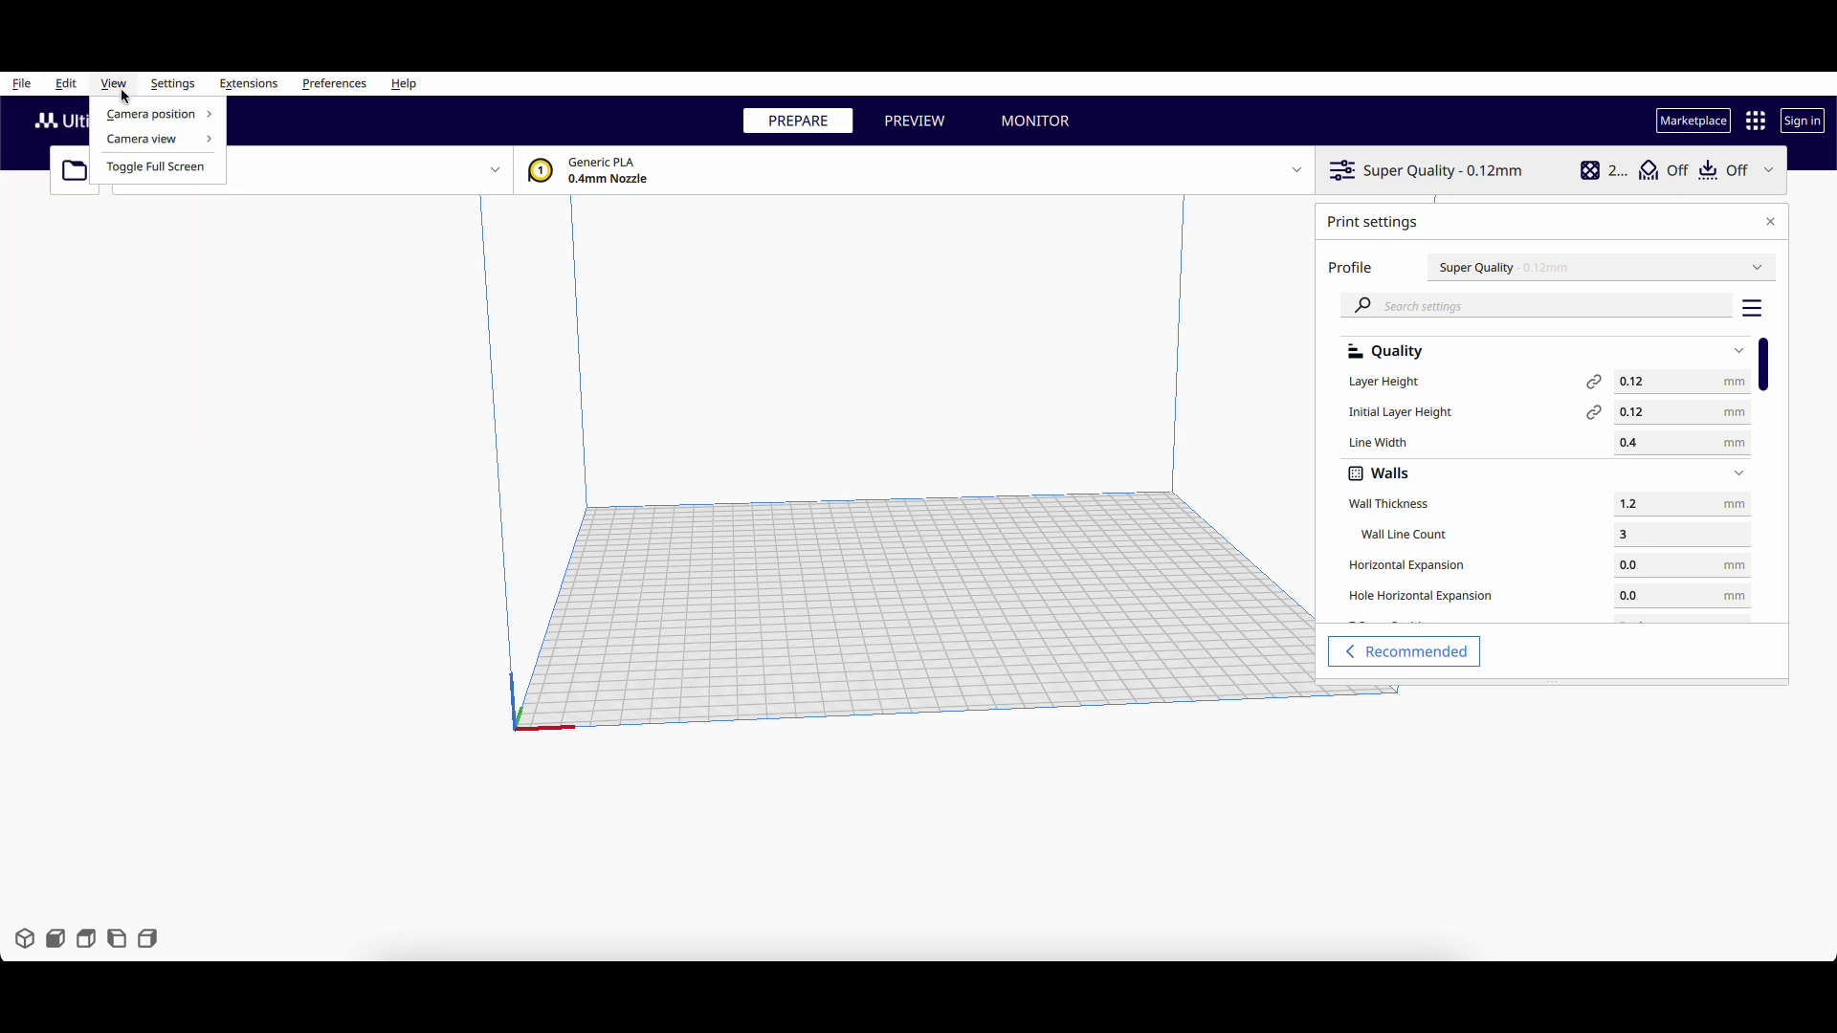
pyautogui.moveTo(197, 91)
pyautogui.moveTo(195, 138)
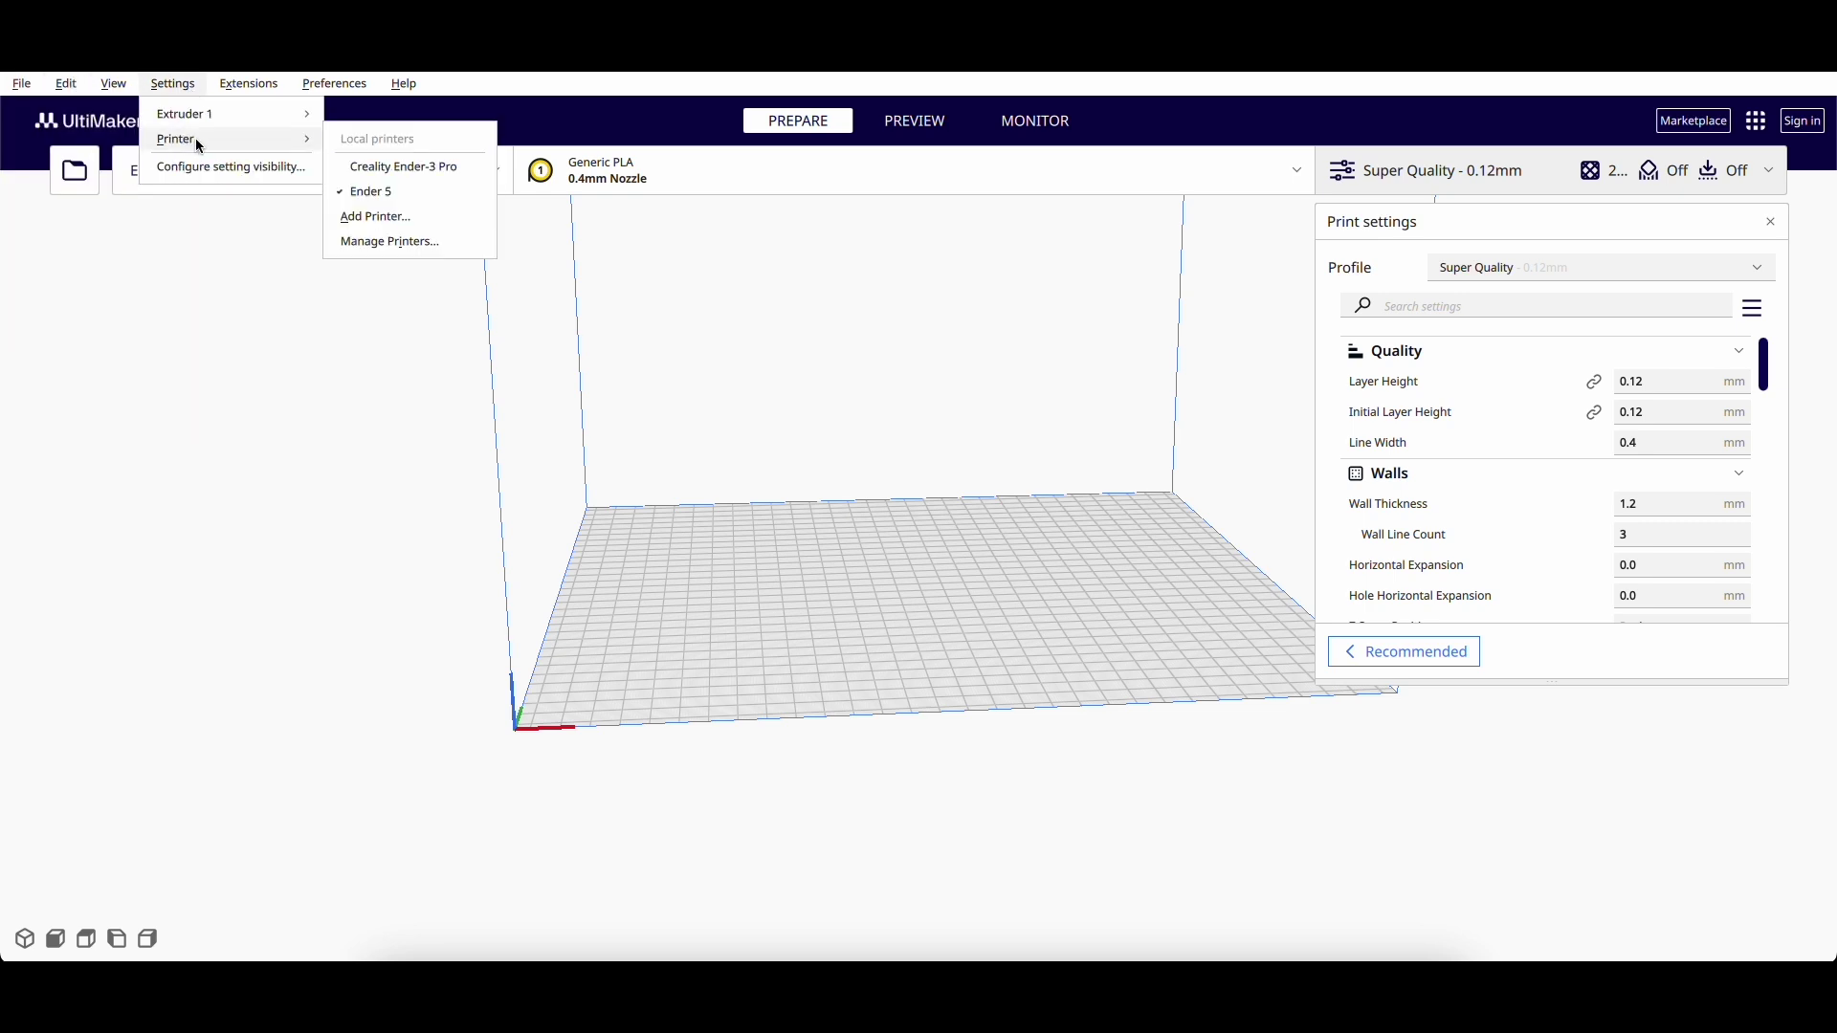
pyautogui.click(384, 228)
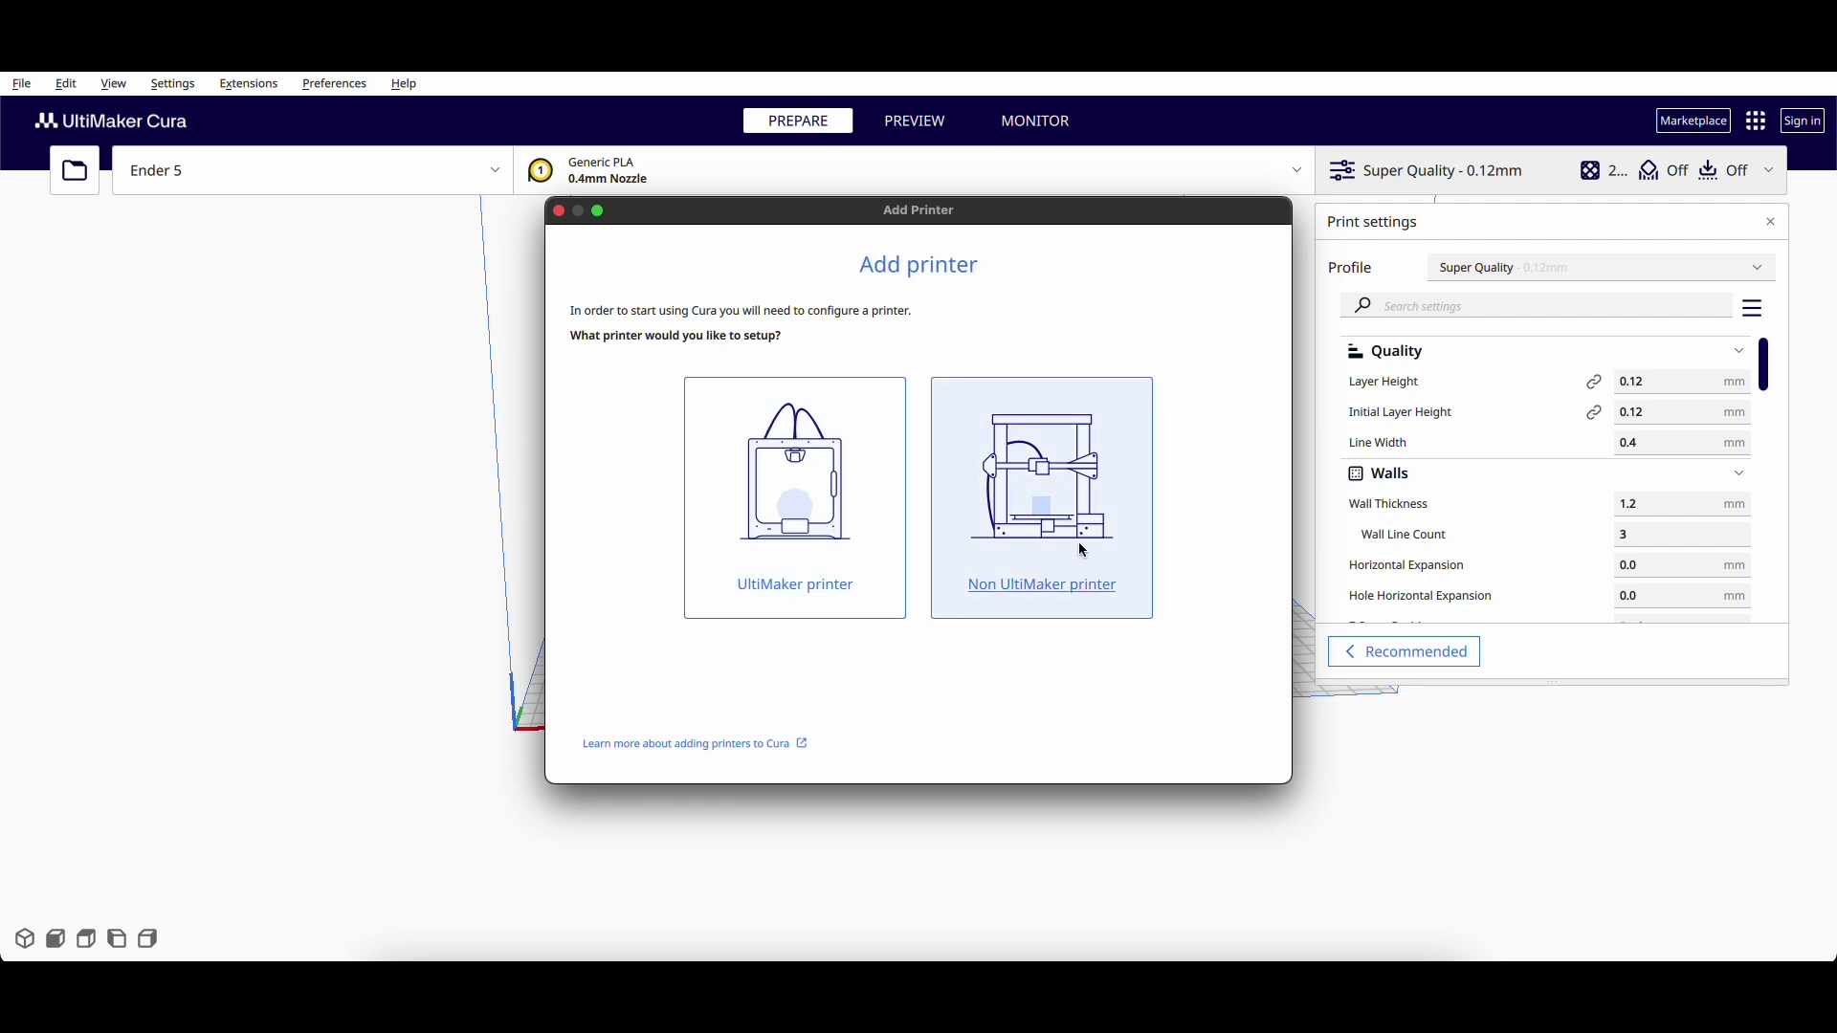
pyautogui.click(1015, 519)
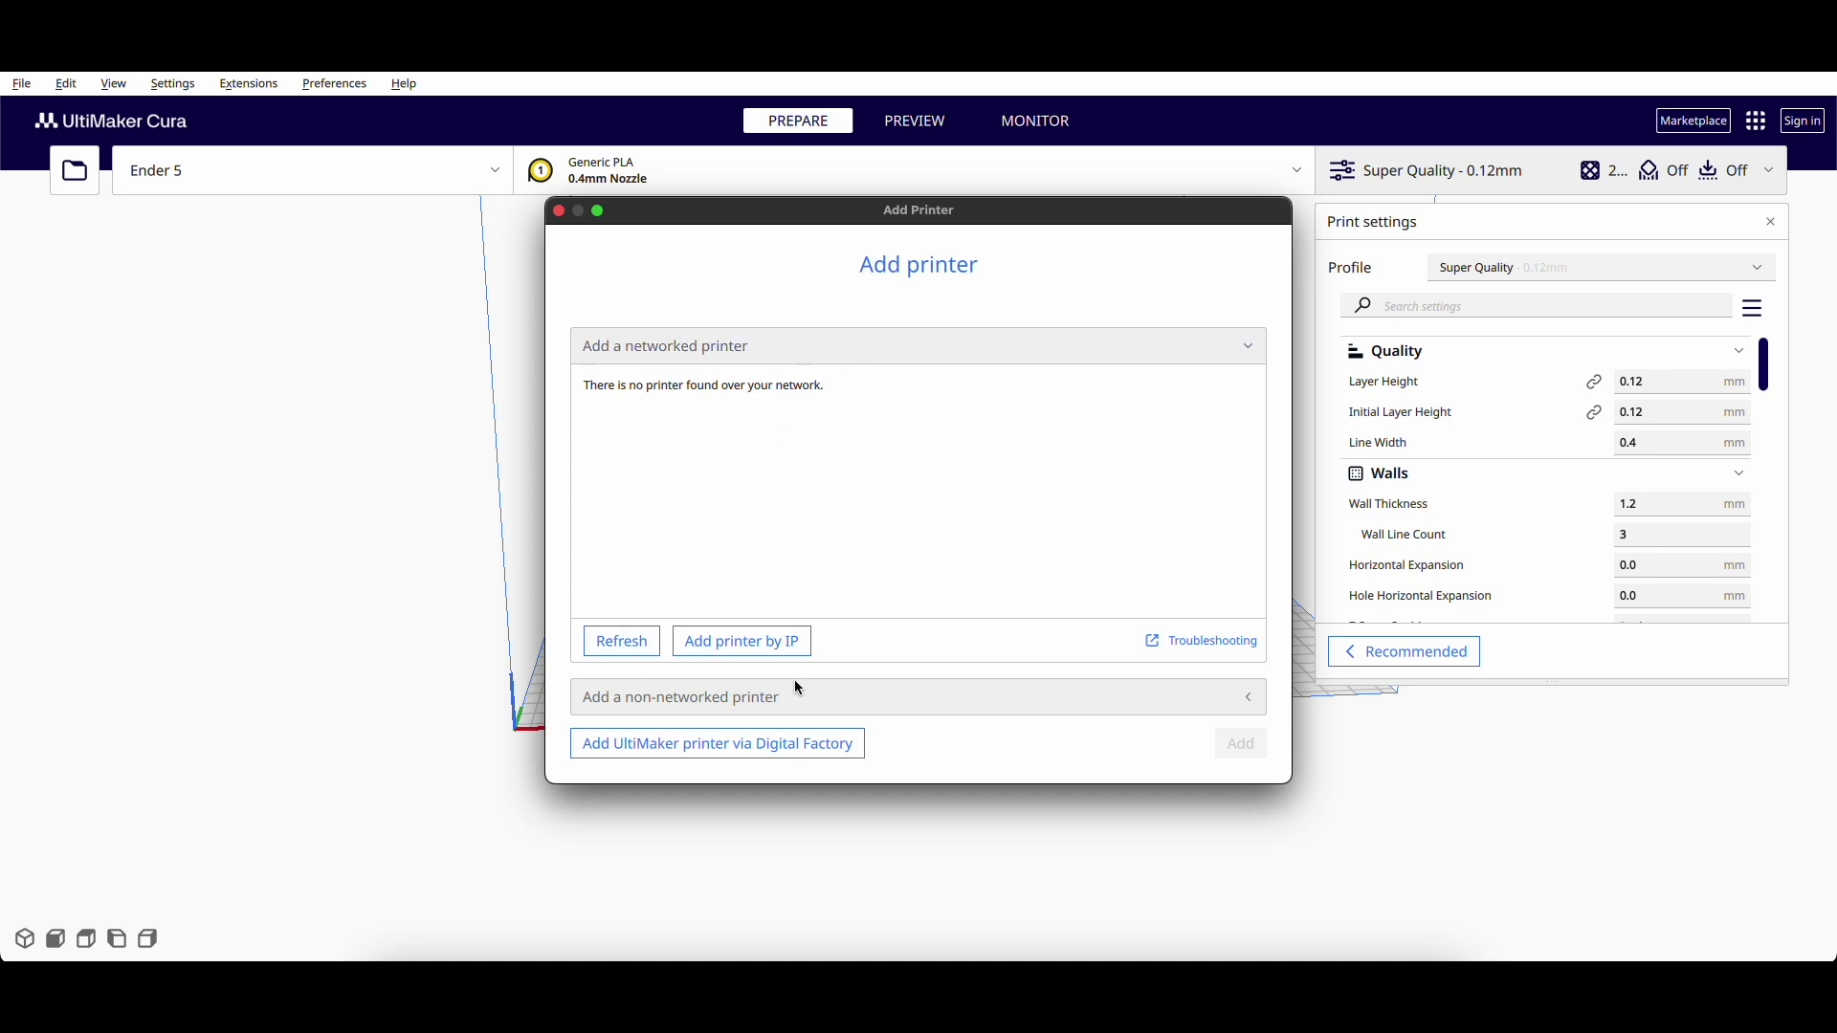
pyautogui.click(745, 709)
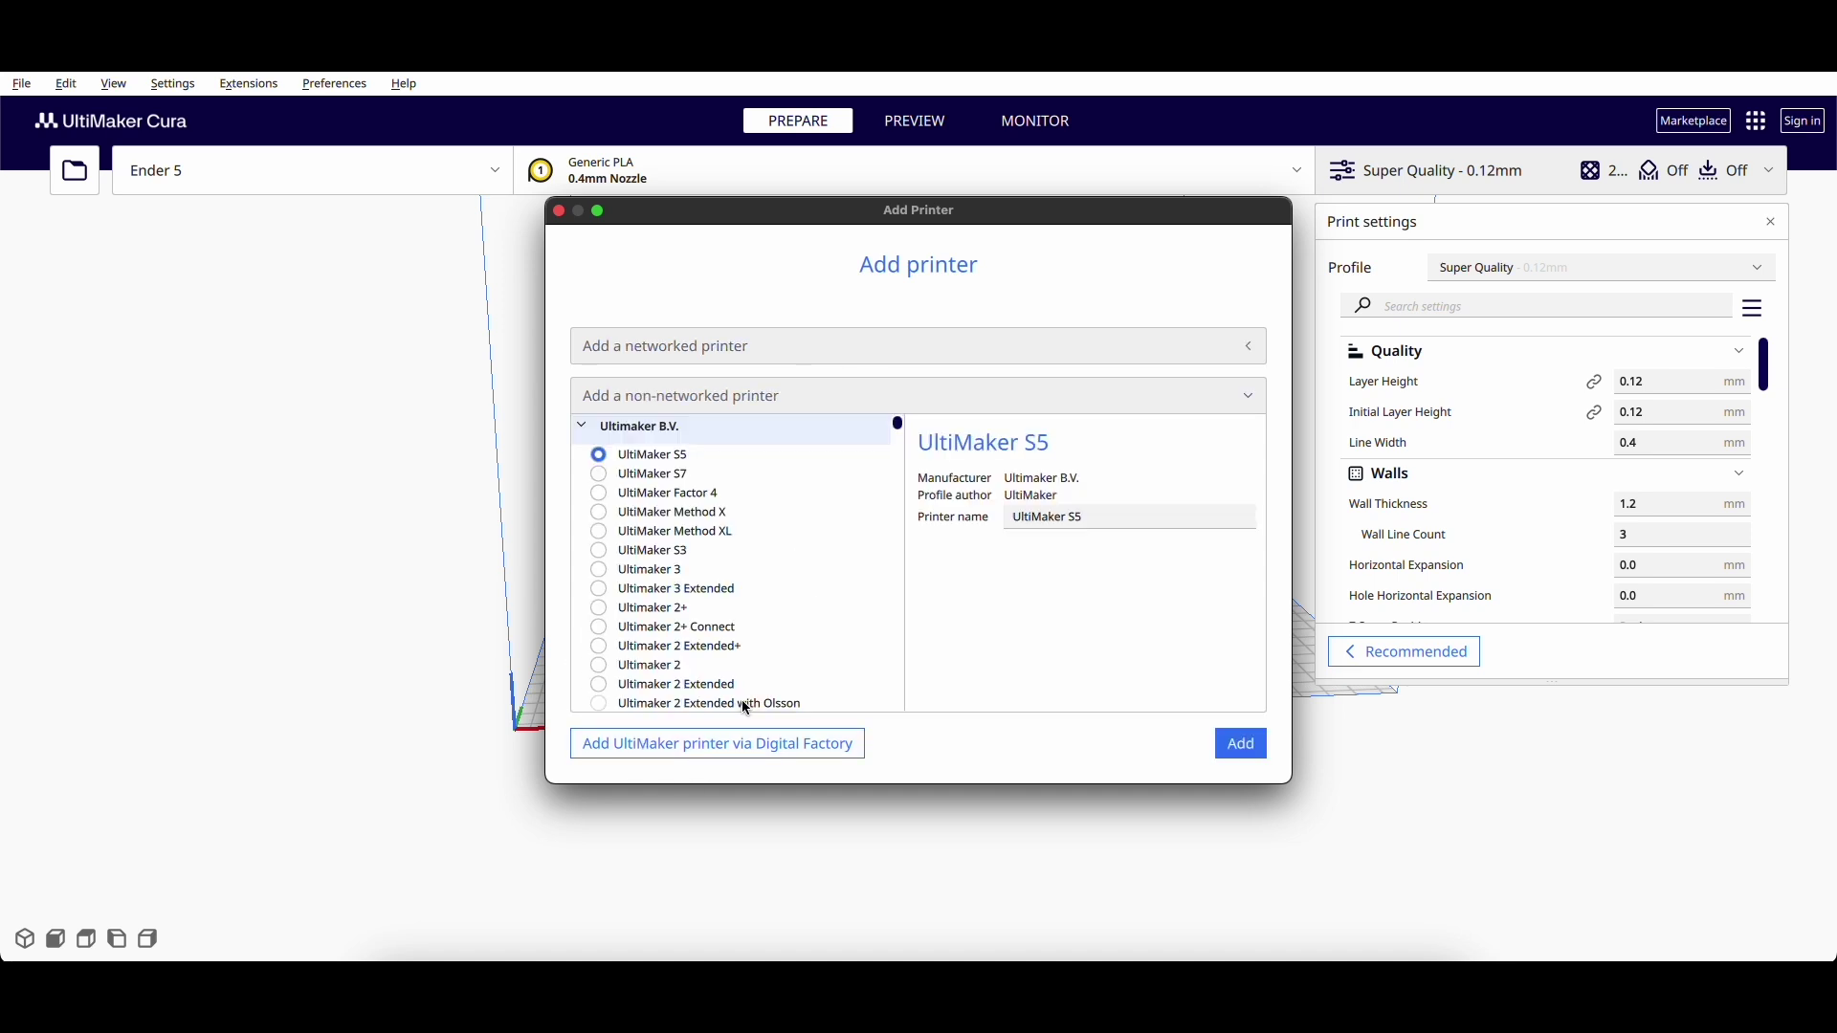
# Step: Find the Creality3D manufacturer in the non-networked printer list and use its Creality CR-10 as the base model
pyautogui.scroll(-5, 670, 498)
pyautogui.scroll(-15, 697, 515)
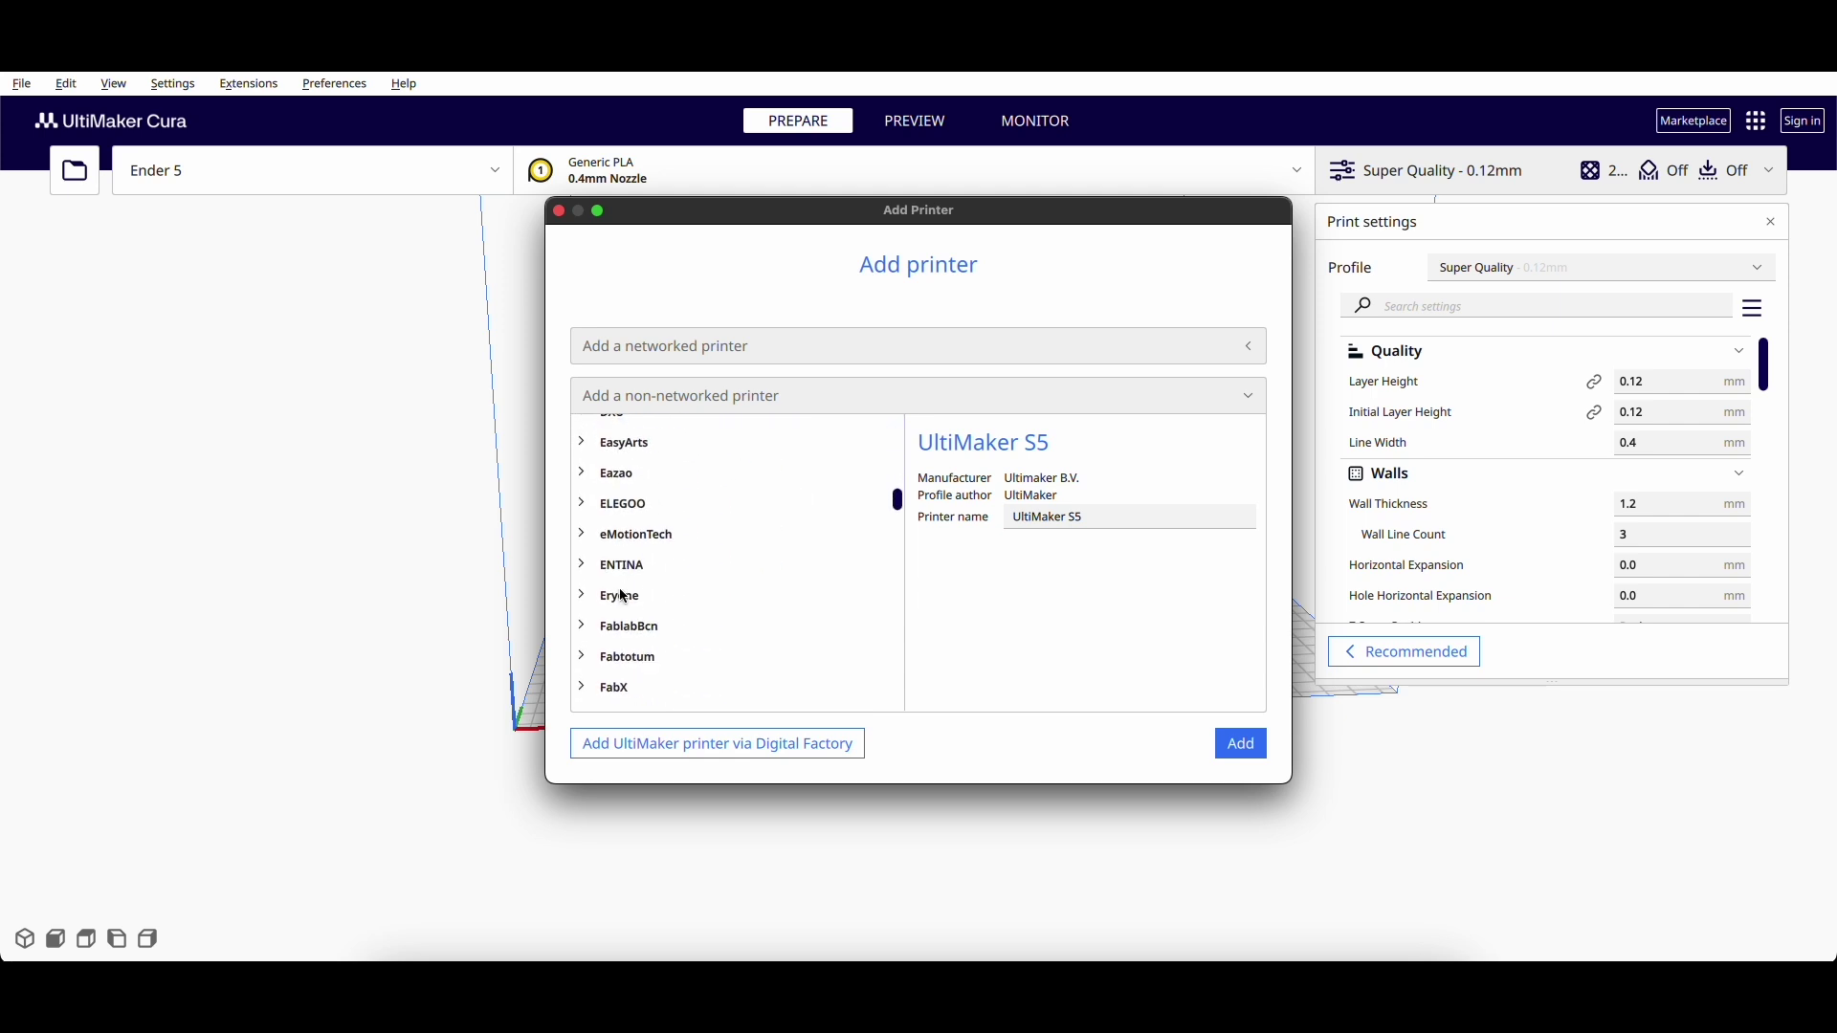
pyautogui.scroll(-15, 627, 599)
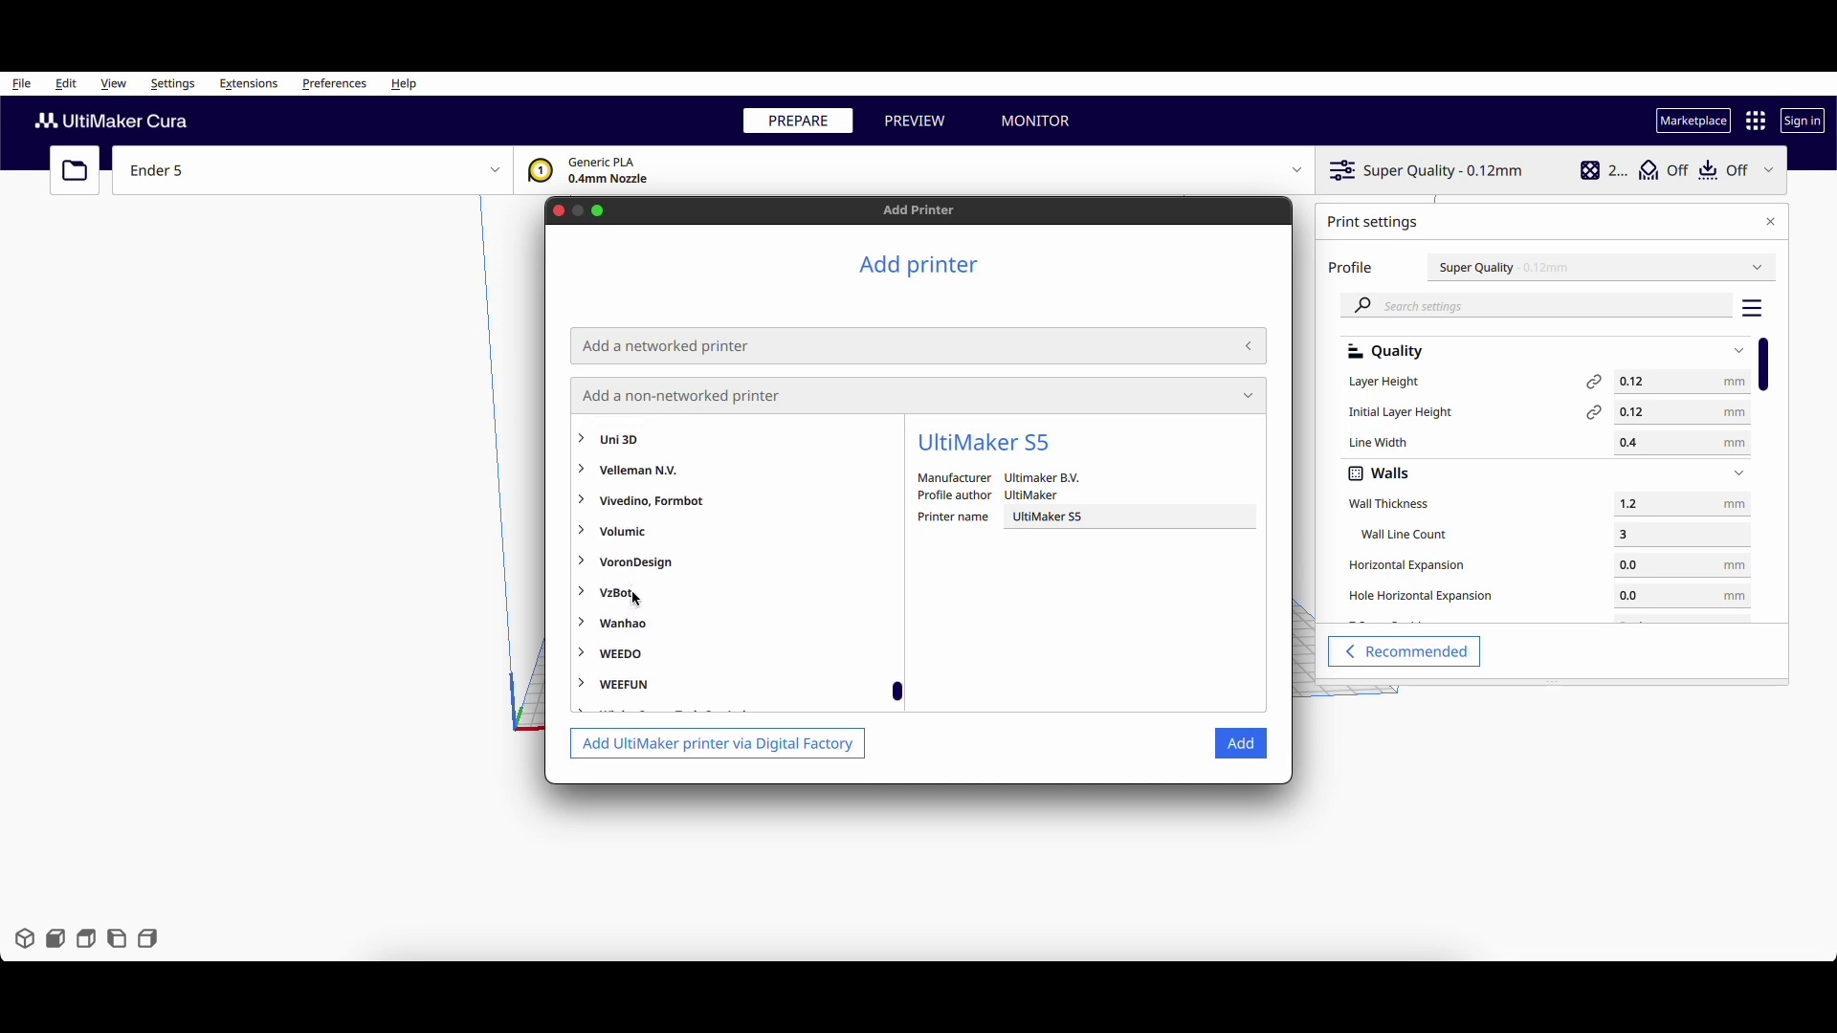
pyautogui.scroll(5, 632, 594)
pyautogui.scroll(5, 617, 507)
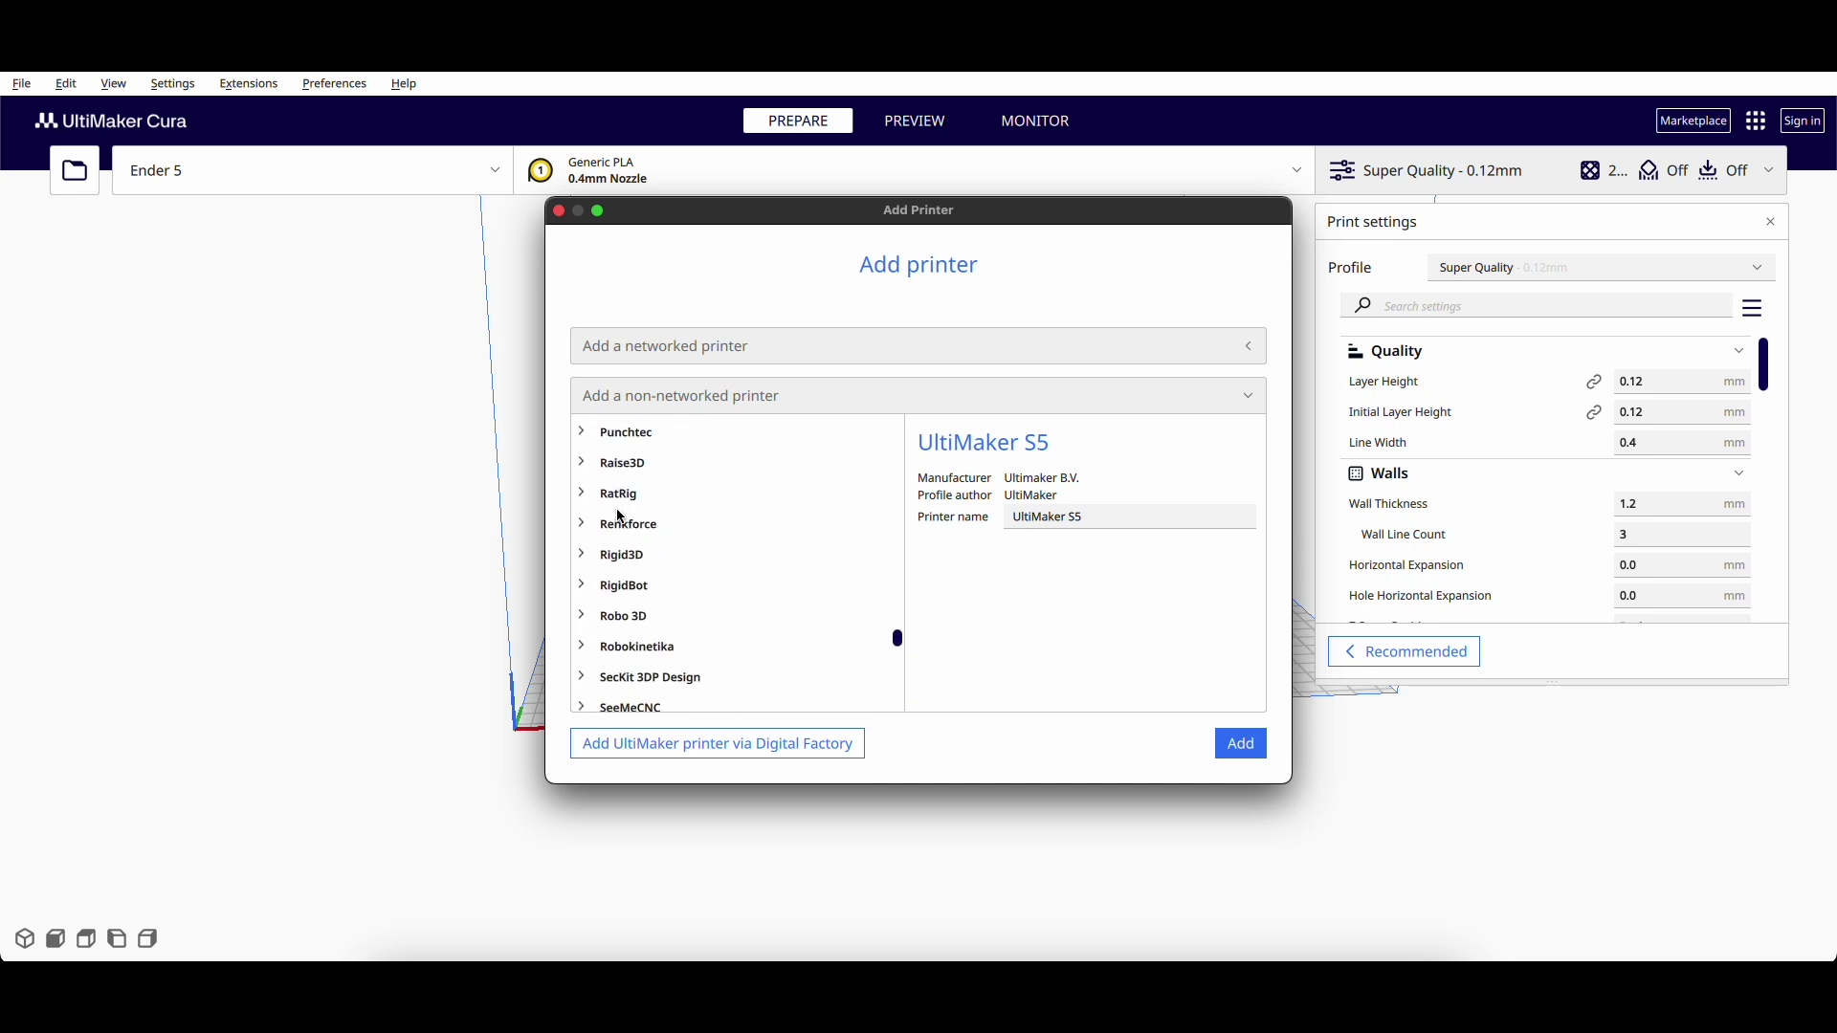
pyautogui.scroll(-5, 641, 600)
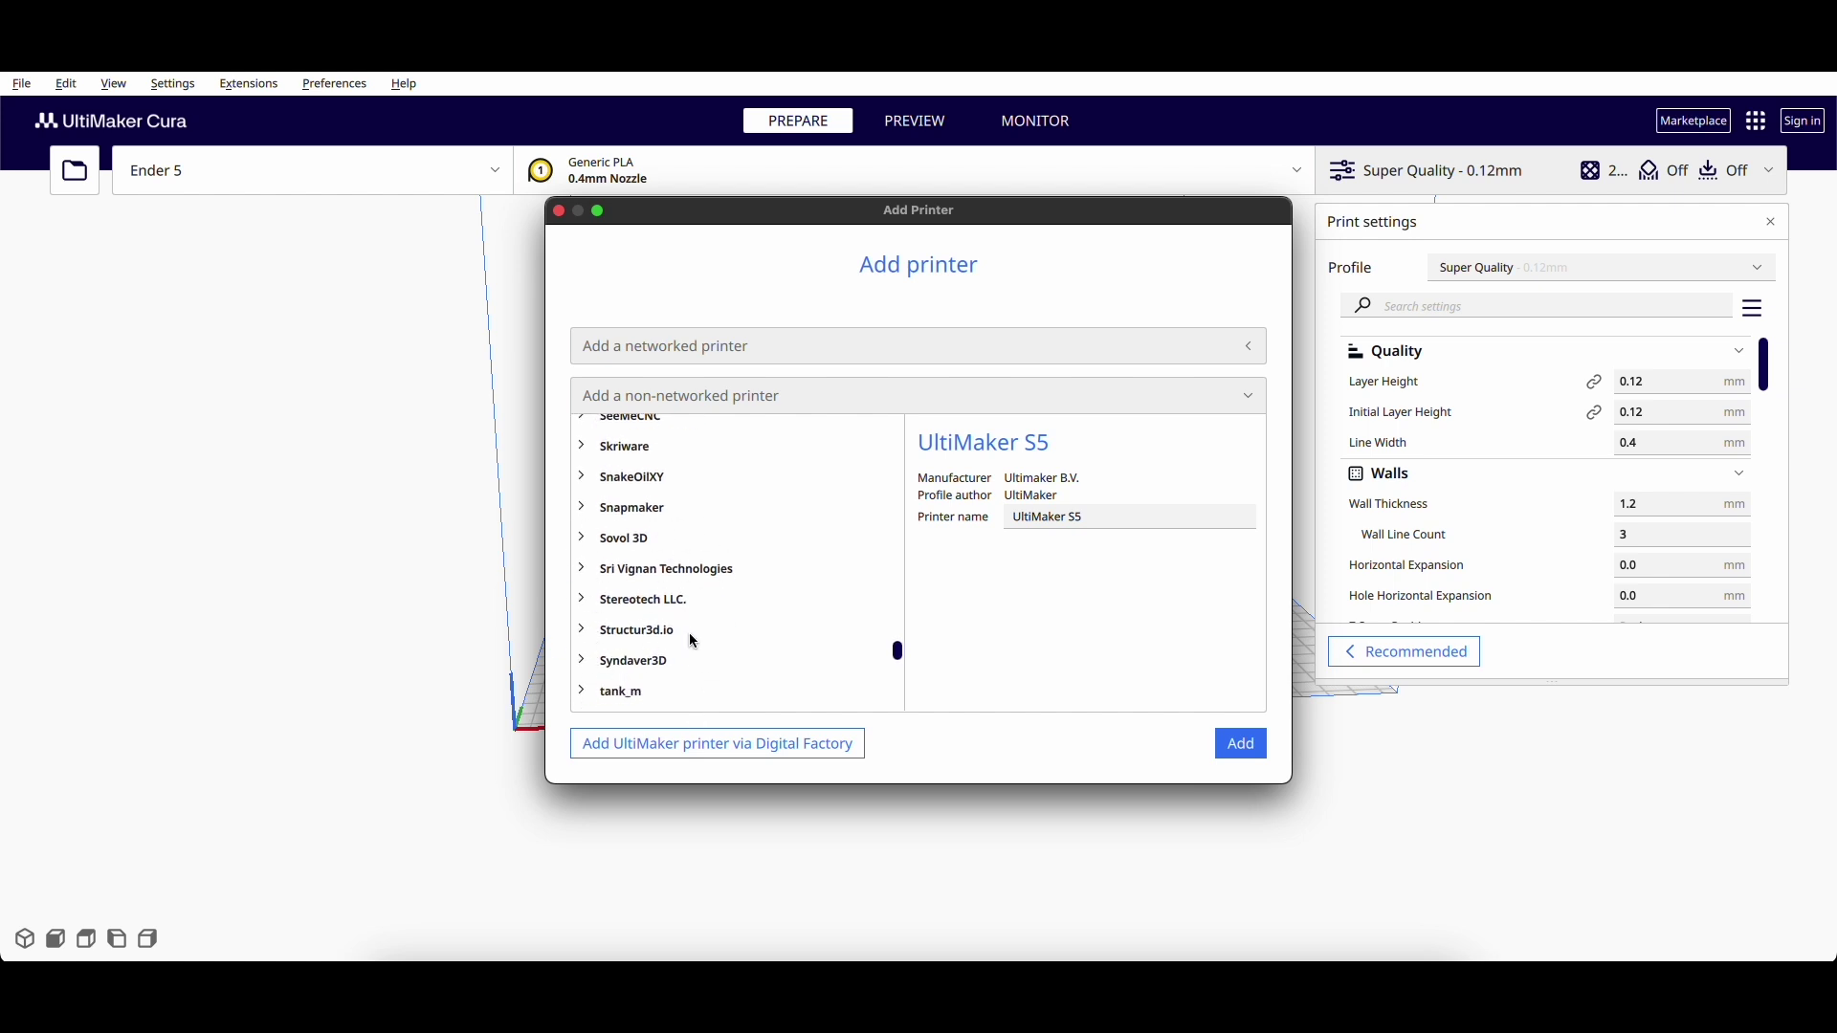
pyautogui.scroll(-2, 685, 631)
pyautogui.scroll(7, 685, 630)
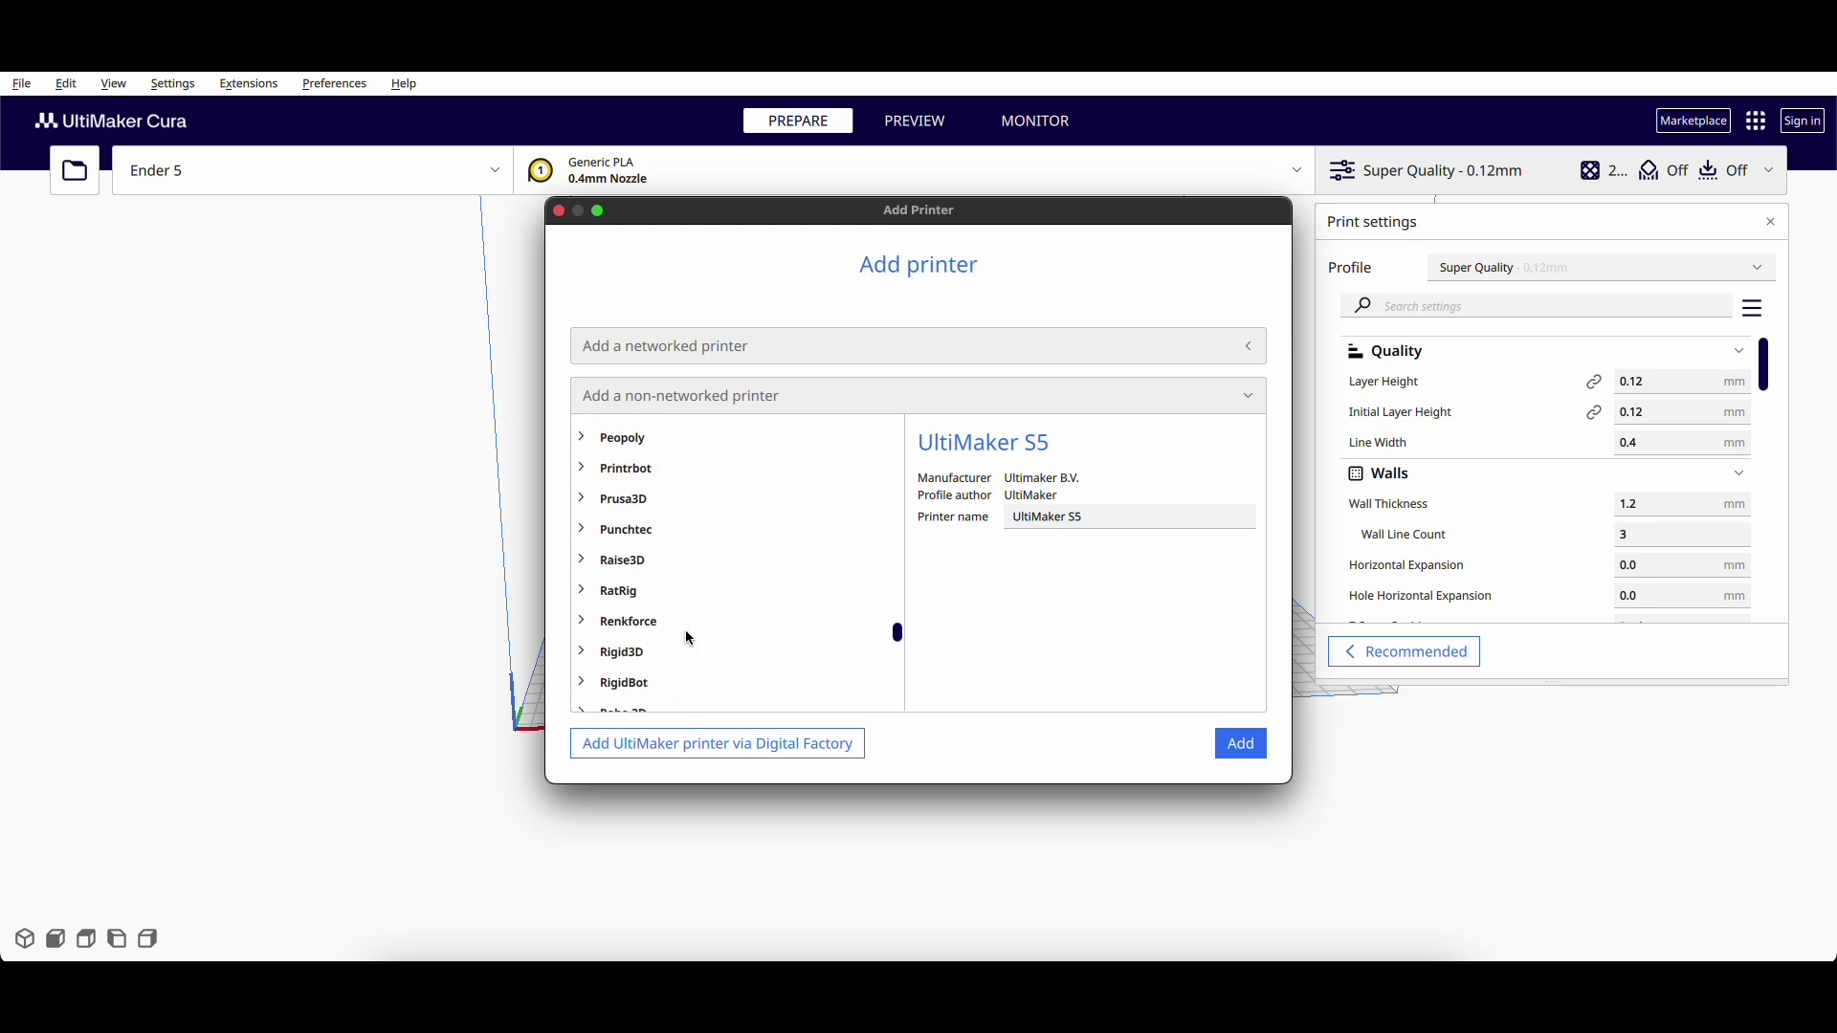
pyautogui.scroll(10, 686, 631)
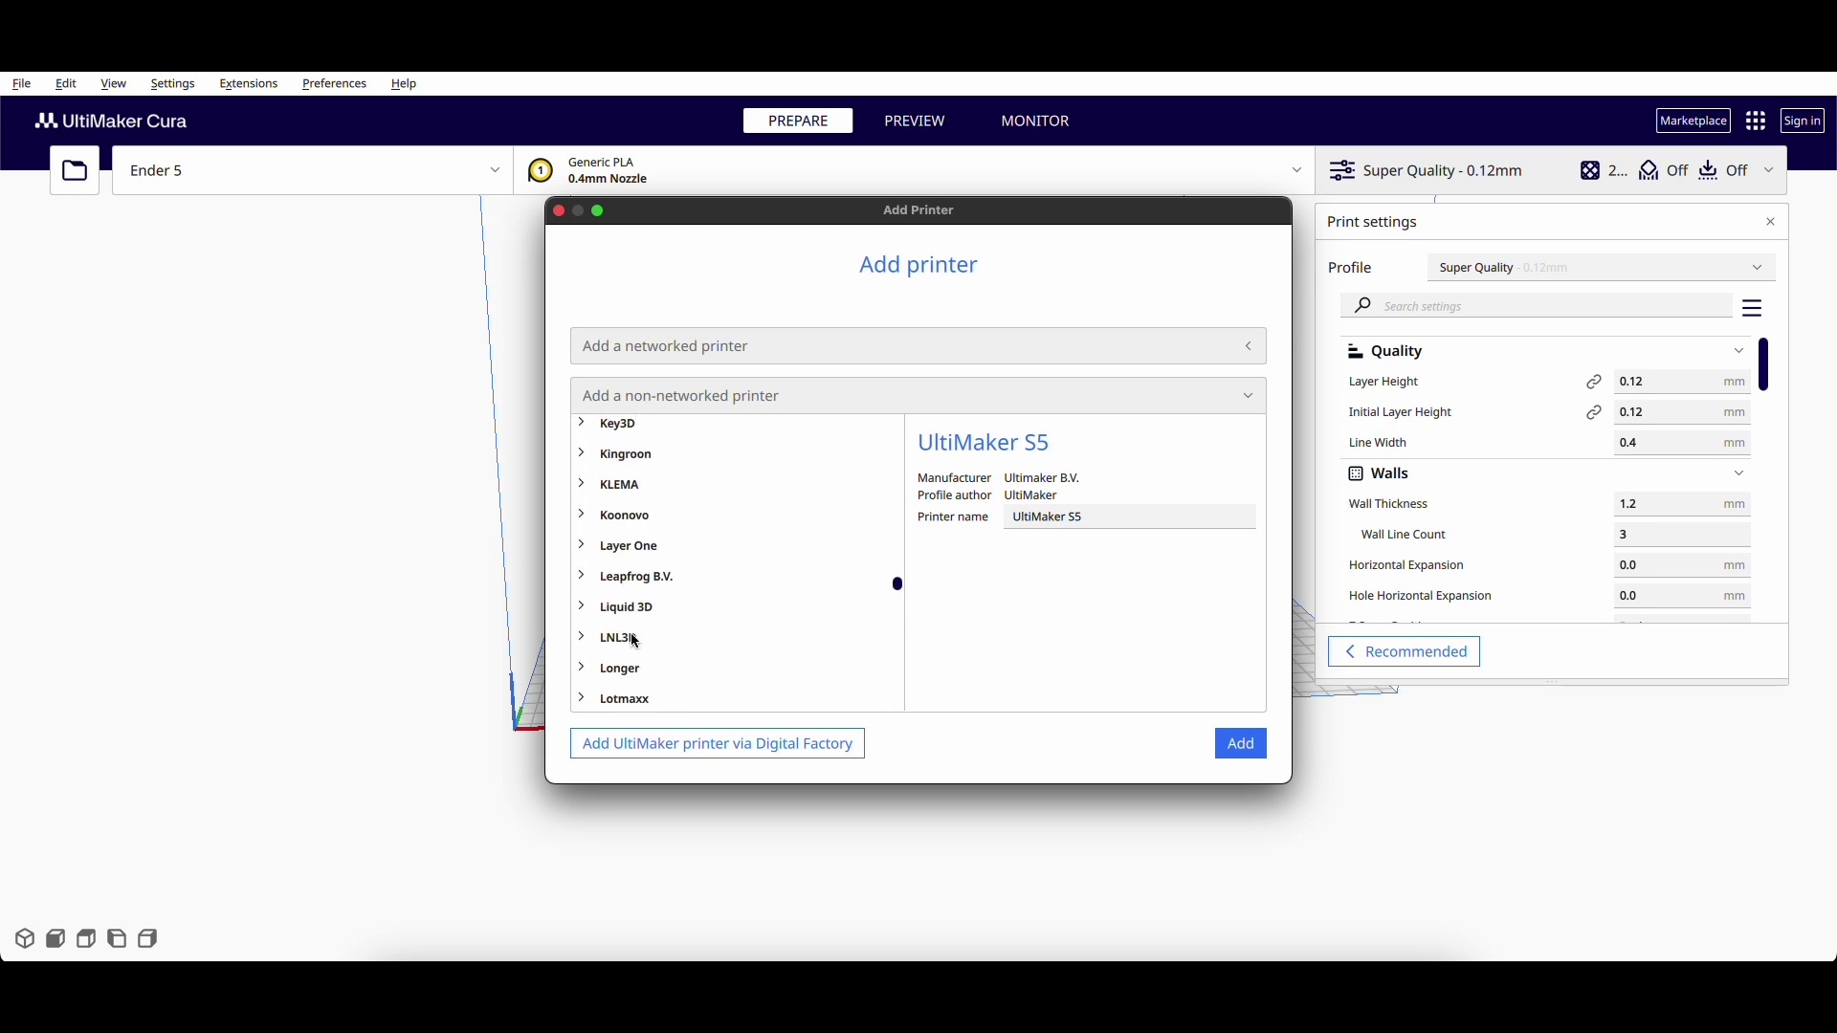
pyautogui.scroll(10, 636, 642)
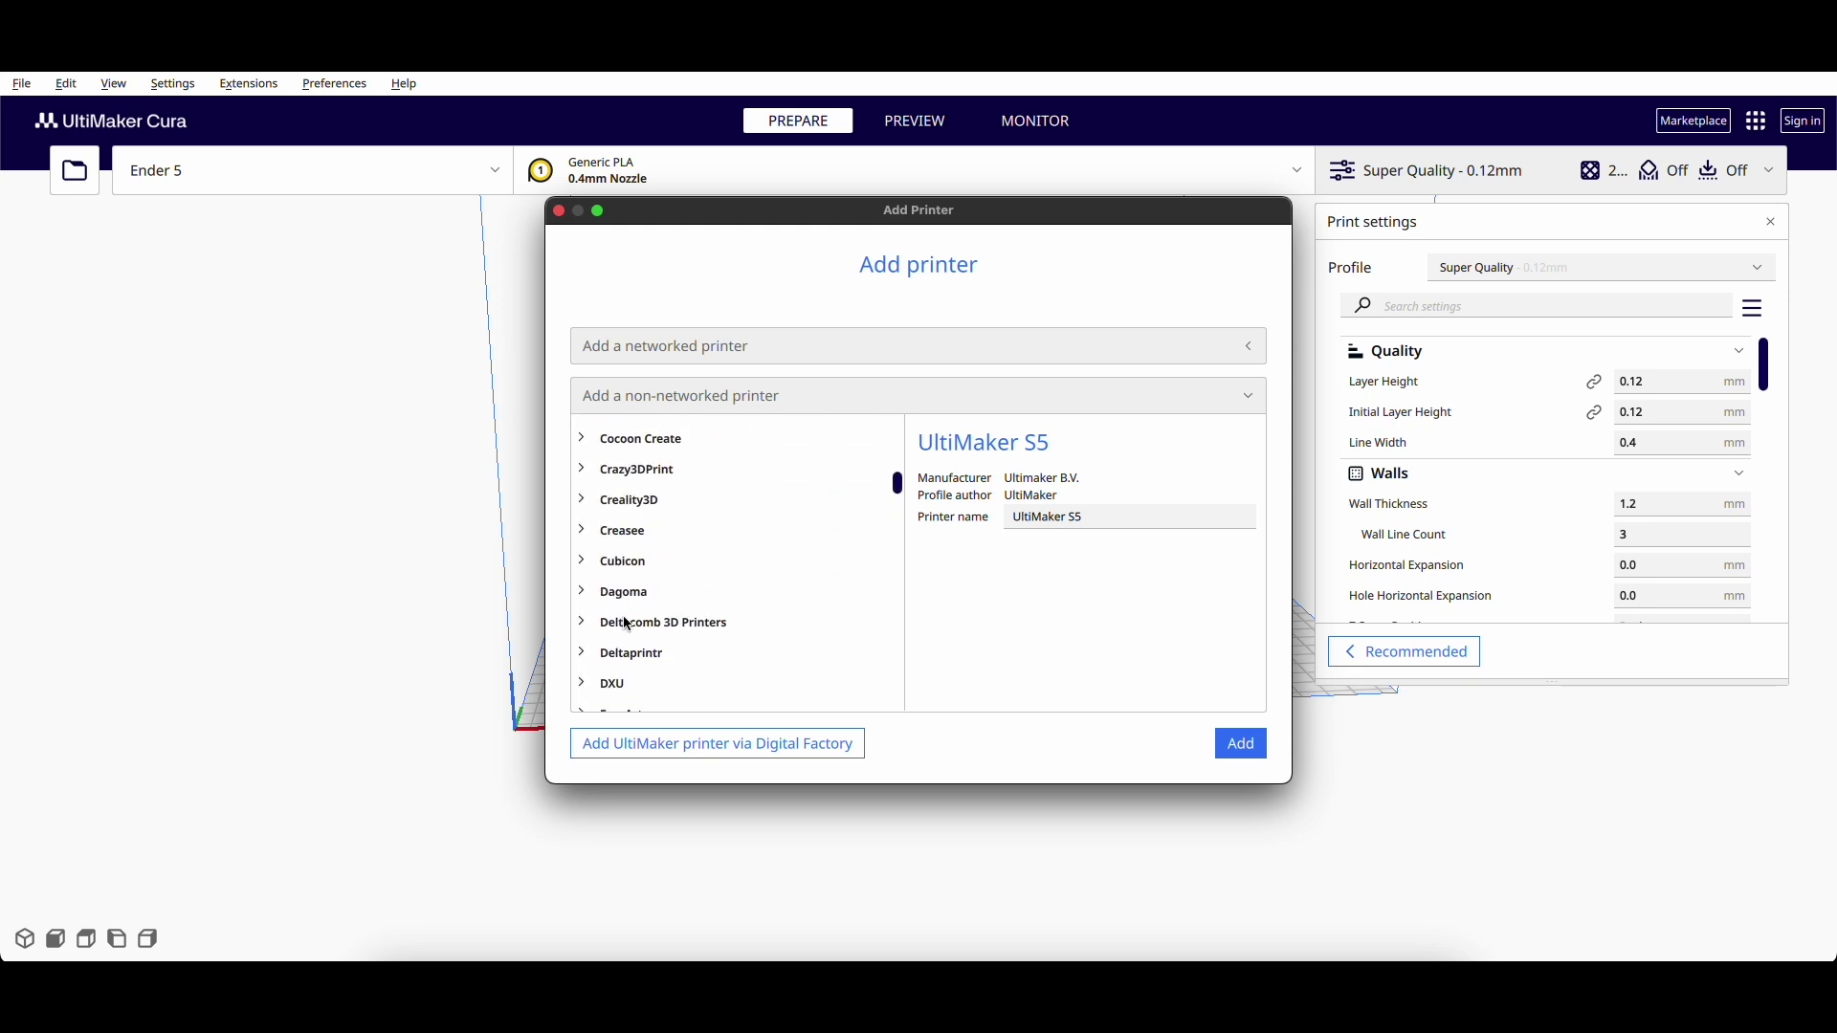
pyautogui.click(586, 512)
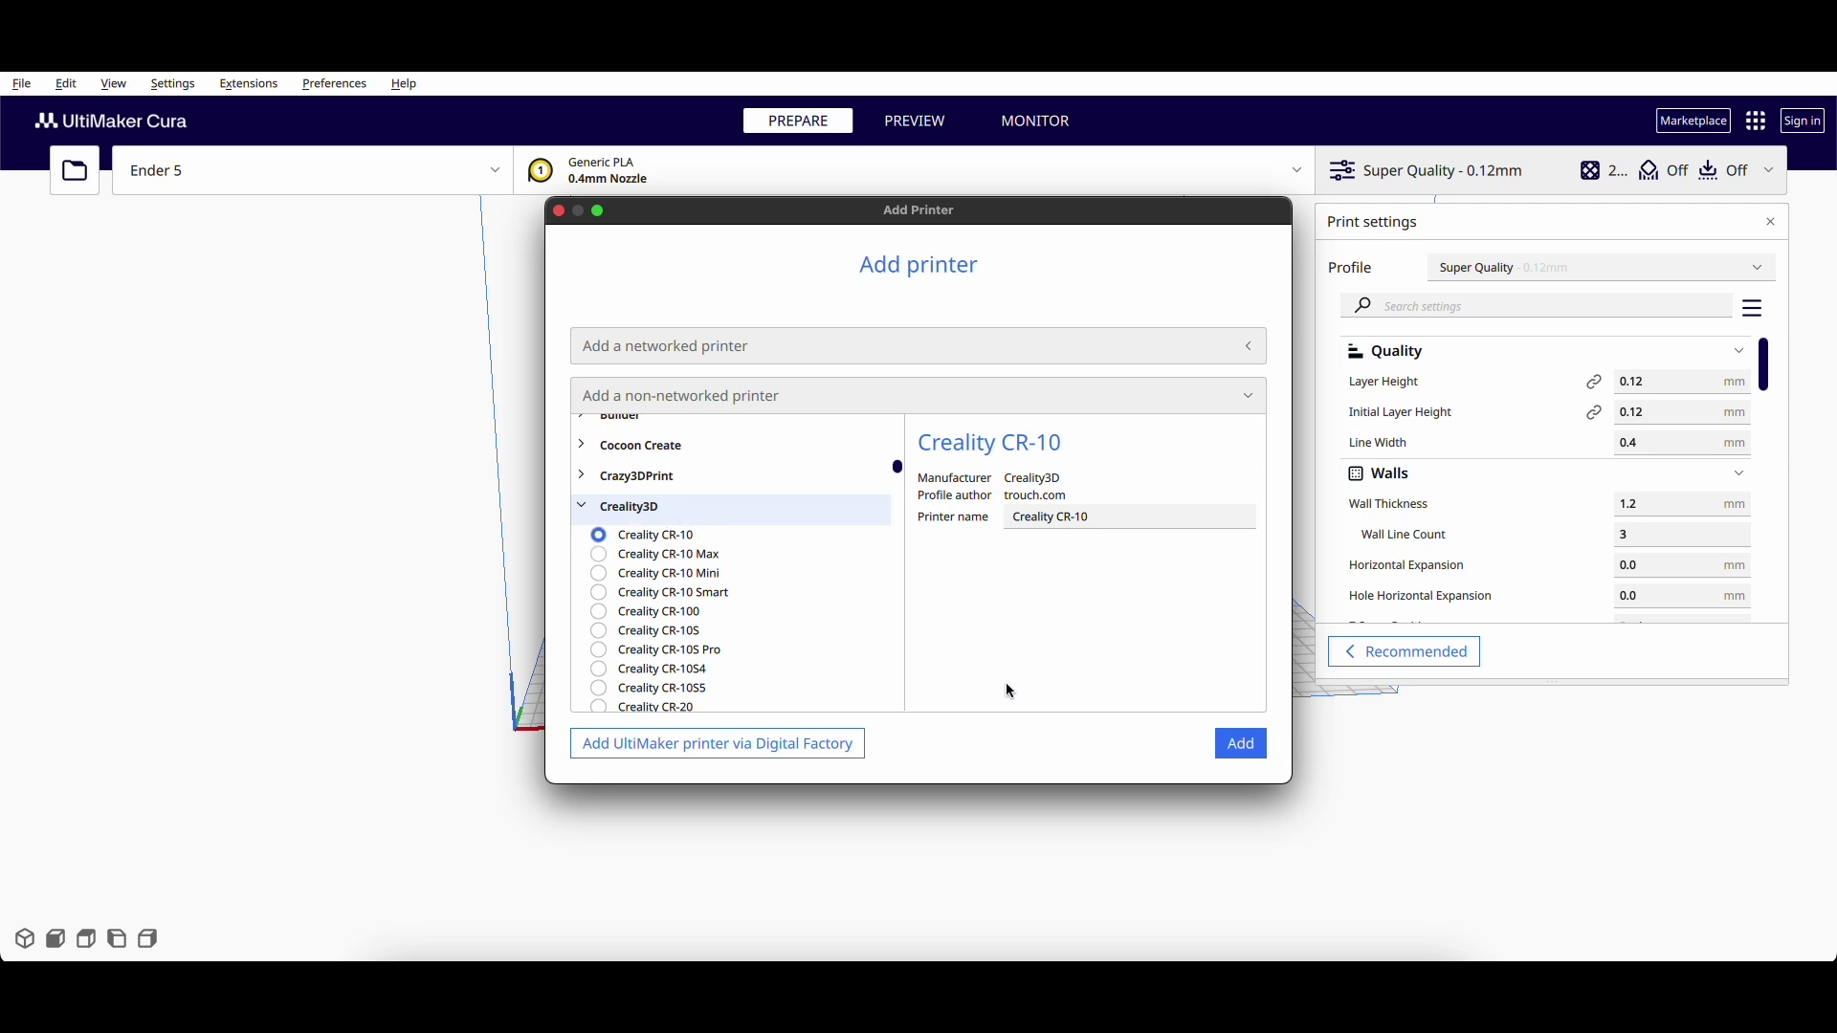
# Step: Name the printer Sunlu S9+ and add it
pyautogui.moveTo(1053, 520); pyautogui.dragTo(1085, 519)
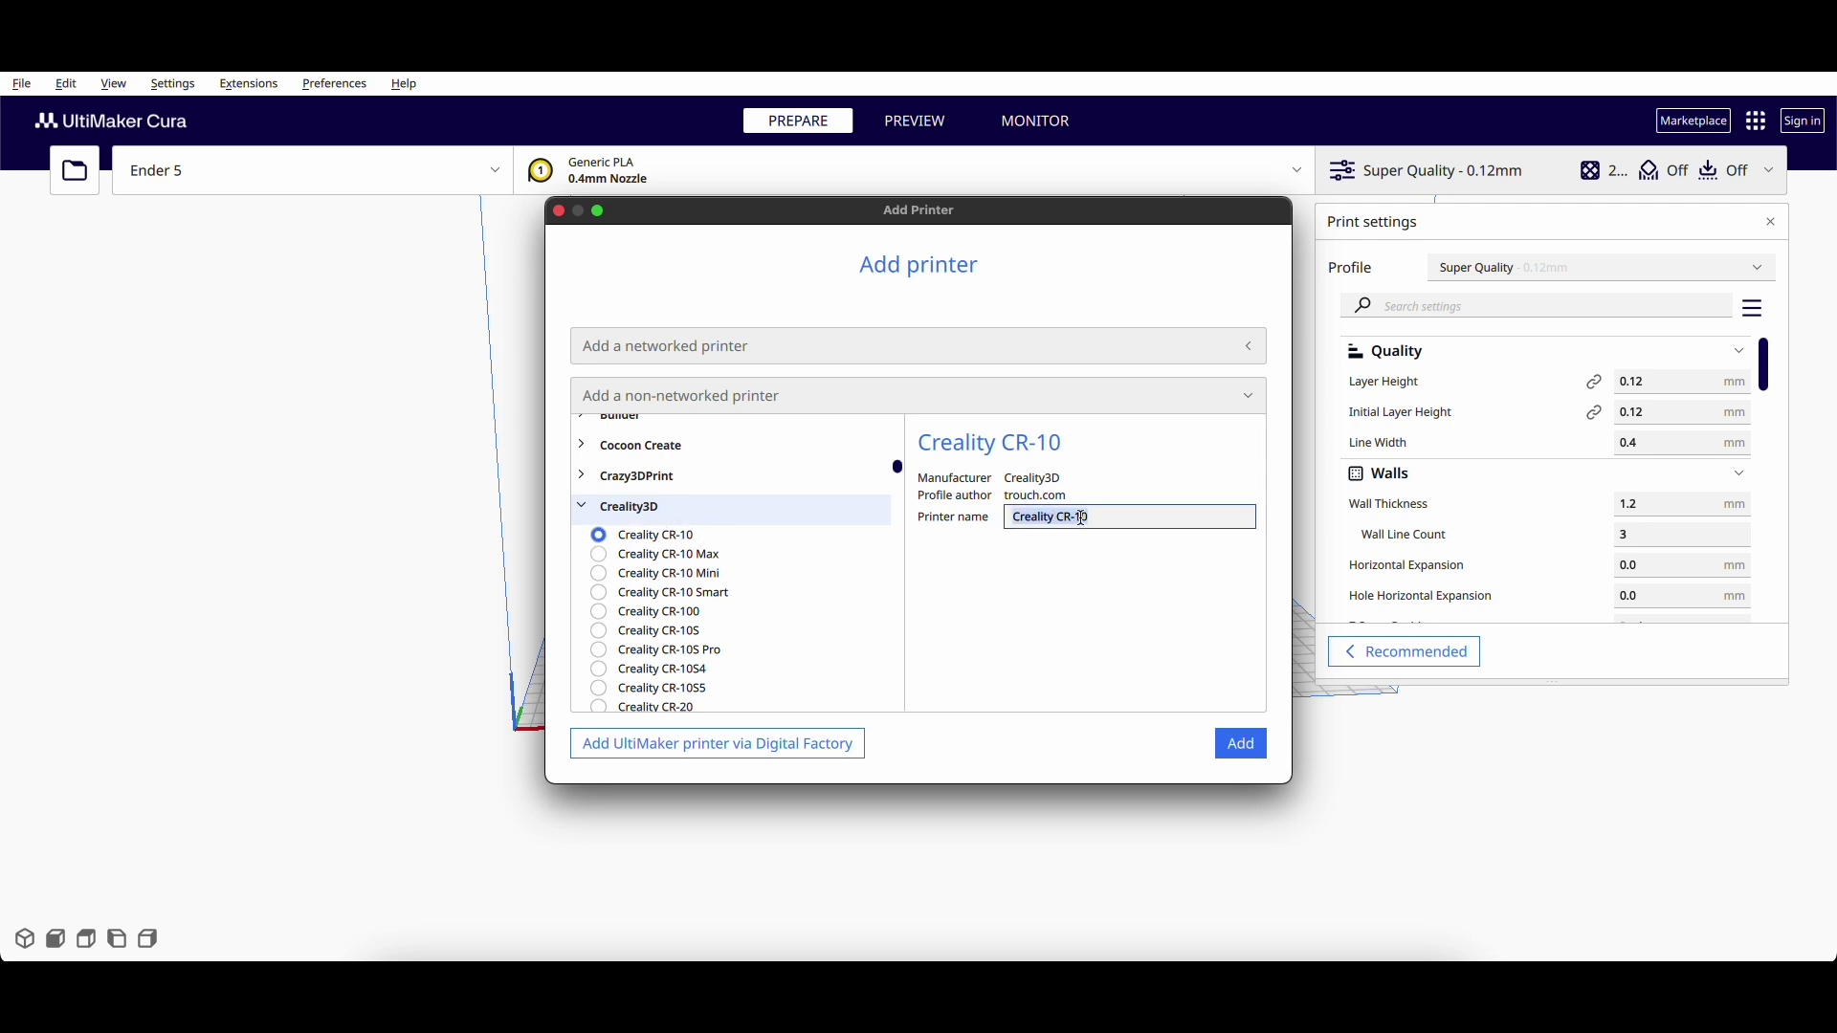
pyautogui.write('Sunlu S9+')
pyautogui.click(1245, 743)
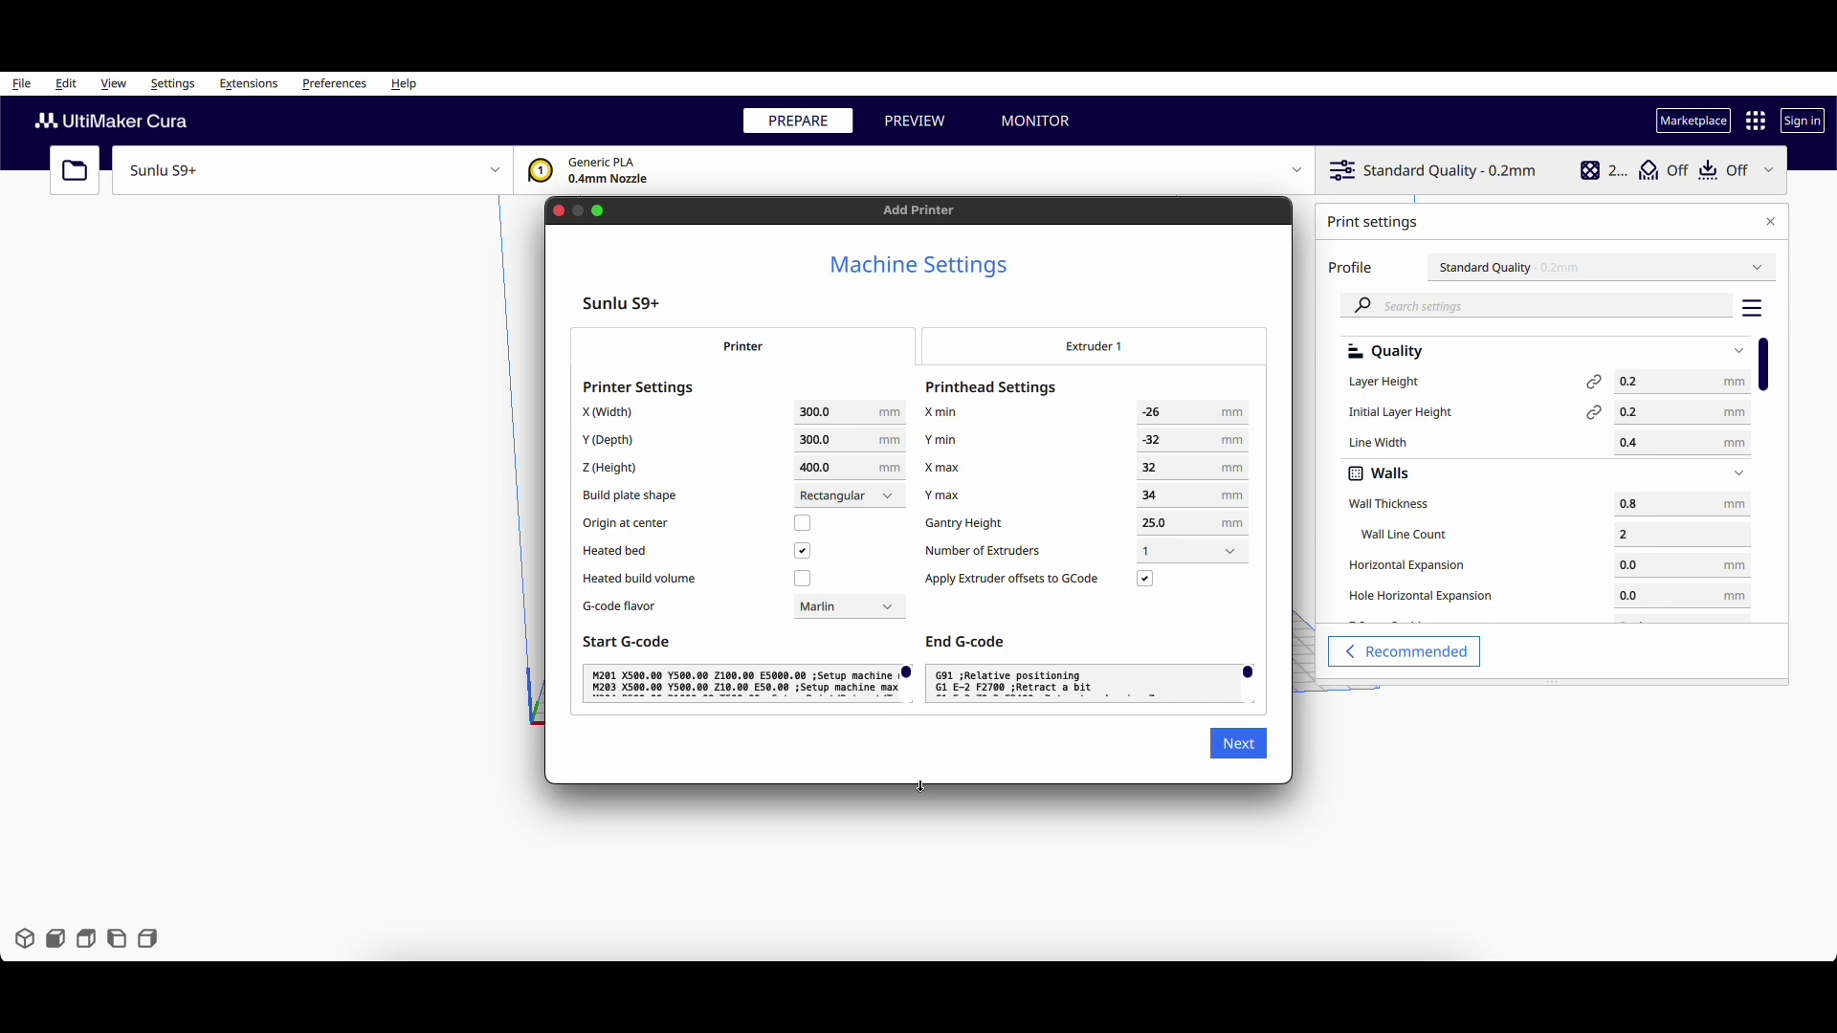
# Step: Enlarge the machine settings window and review the start and end G-code
pyautogui.moveTo(921, 786); pyautogui.dragTo(923, 935)
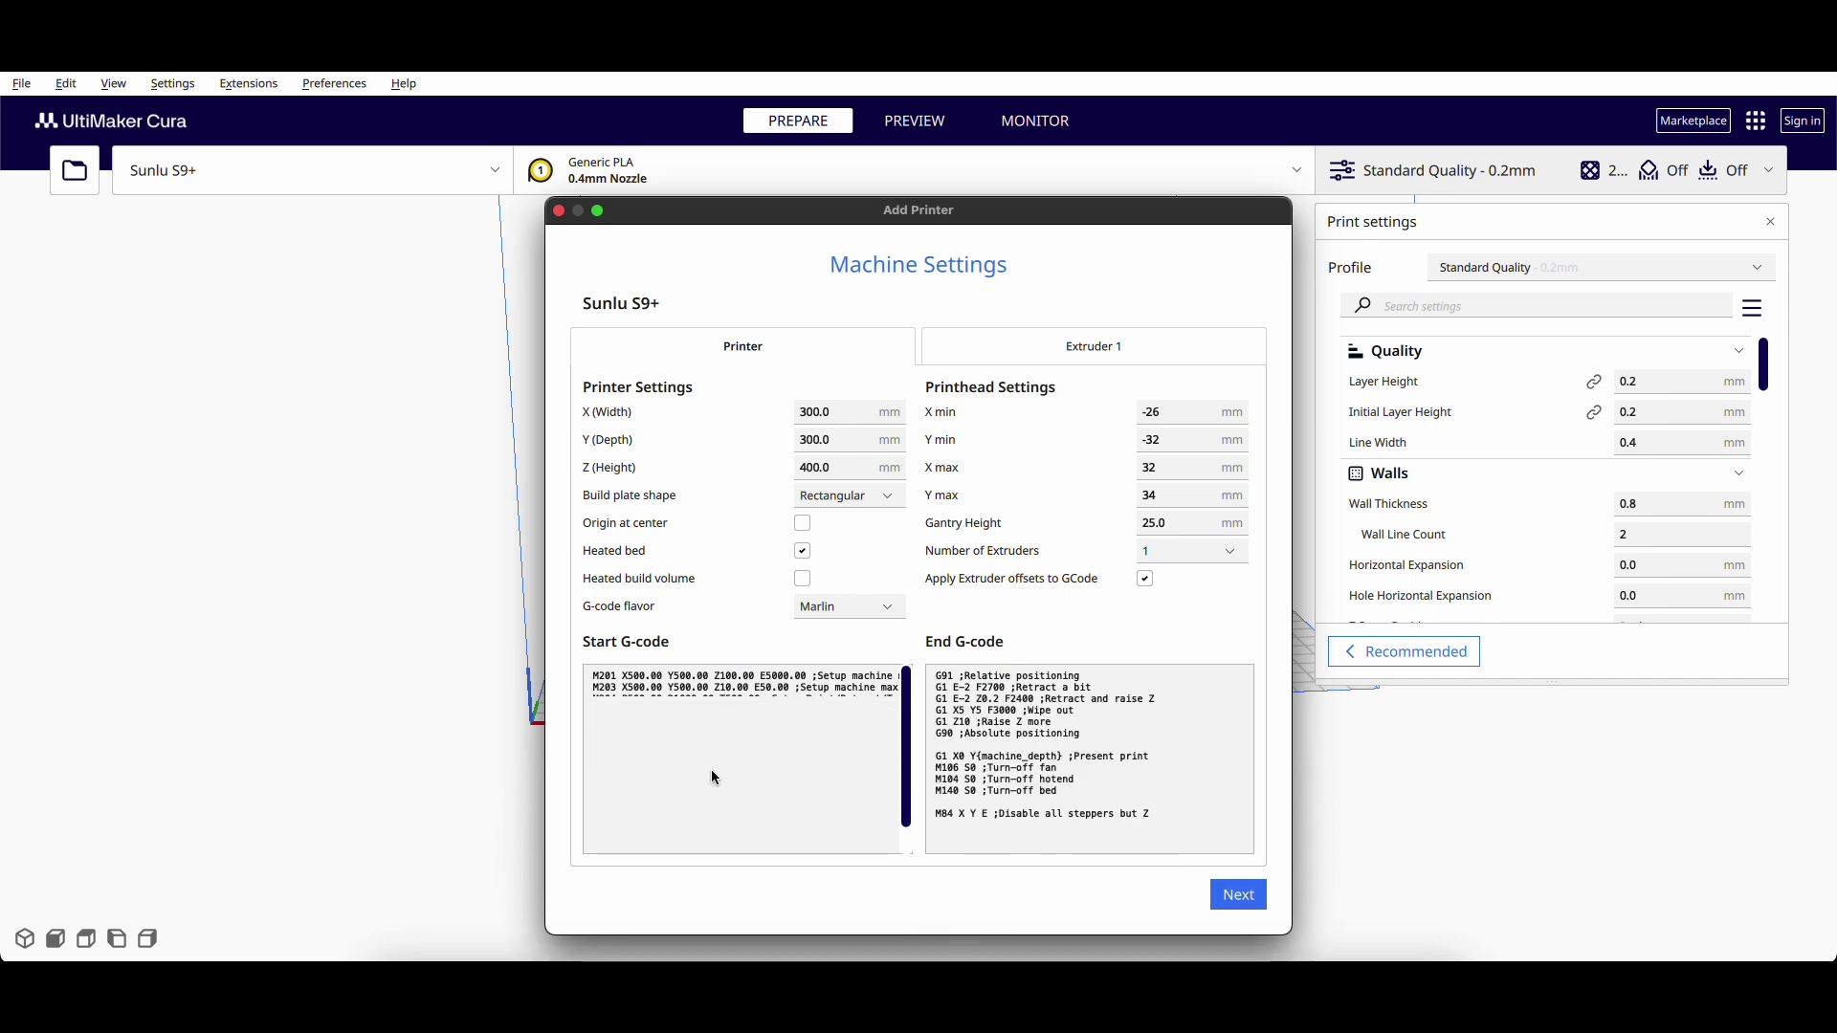
pyautogui.scroll(-1, 660, 744)
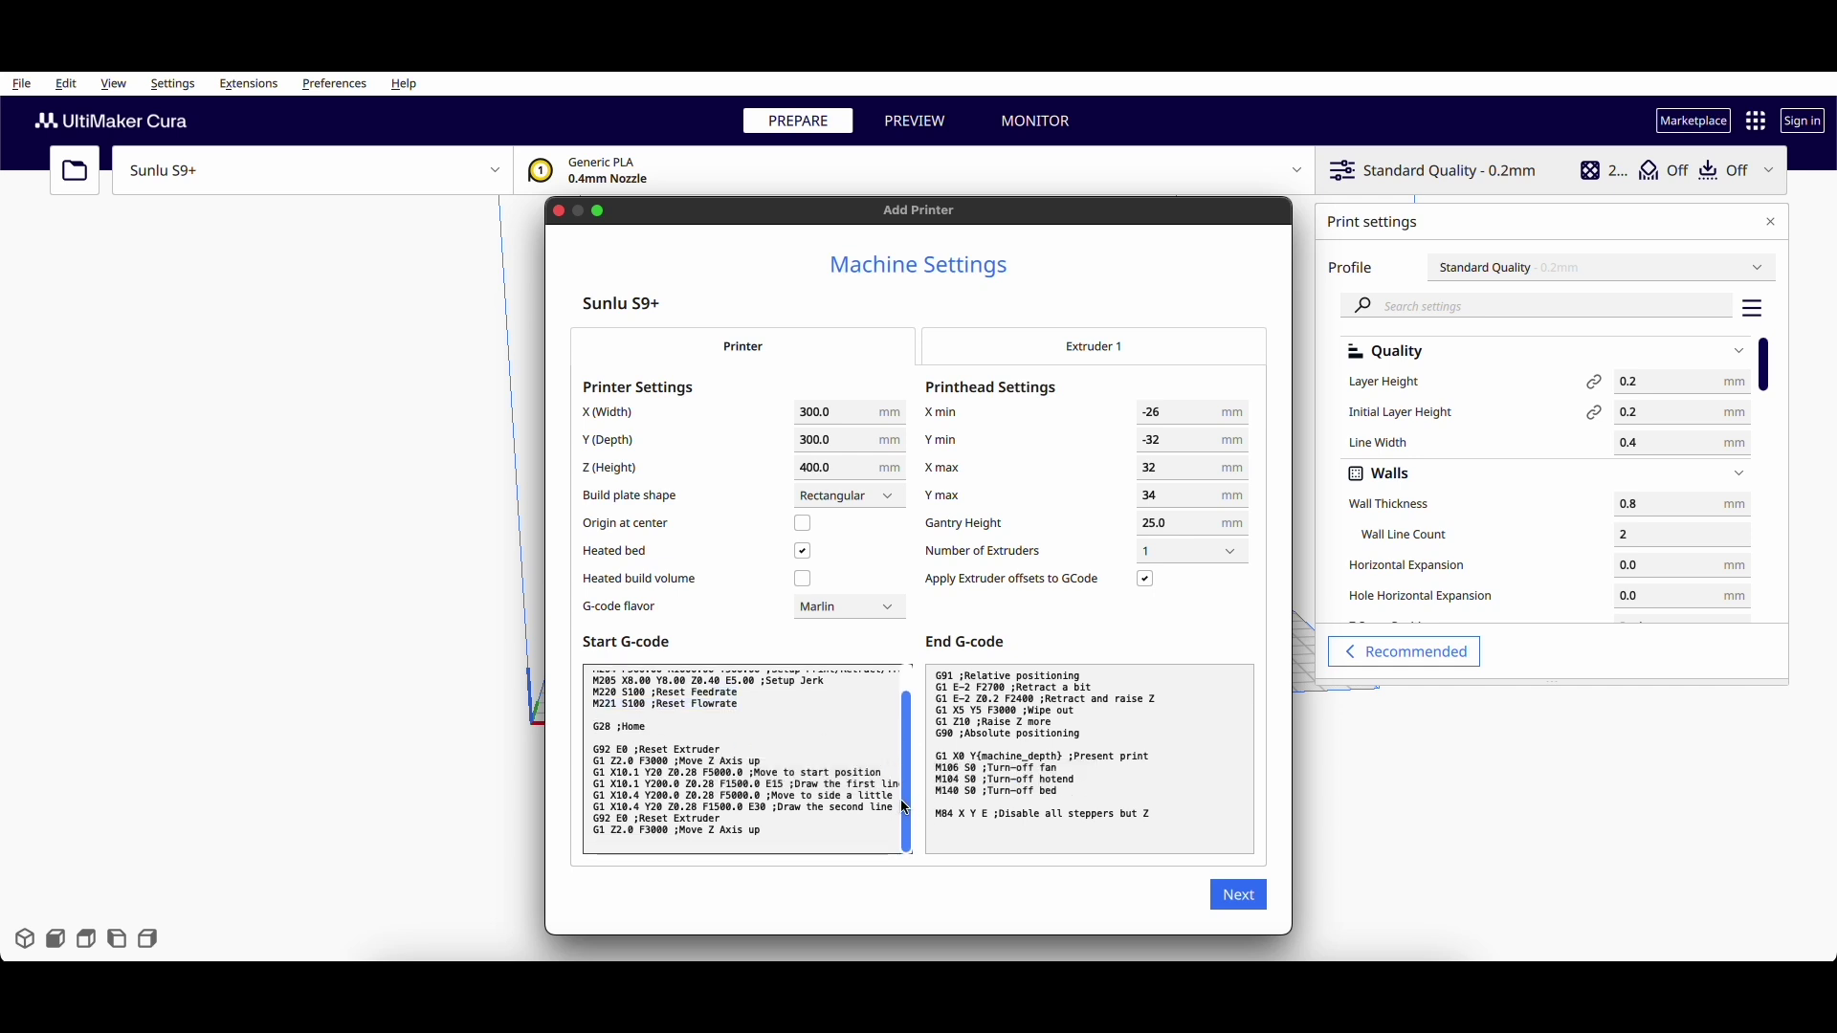
pyautogui.scroll(1, 909, 807)
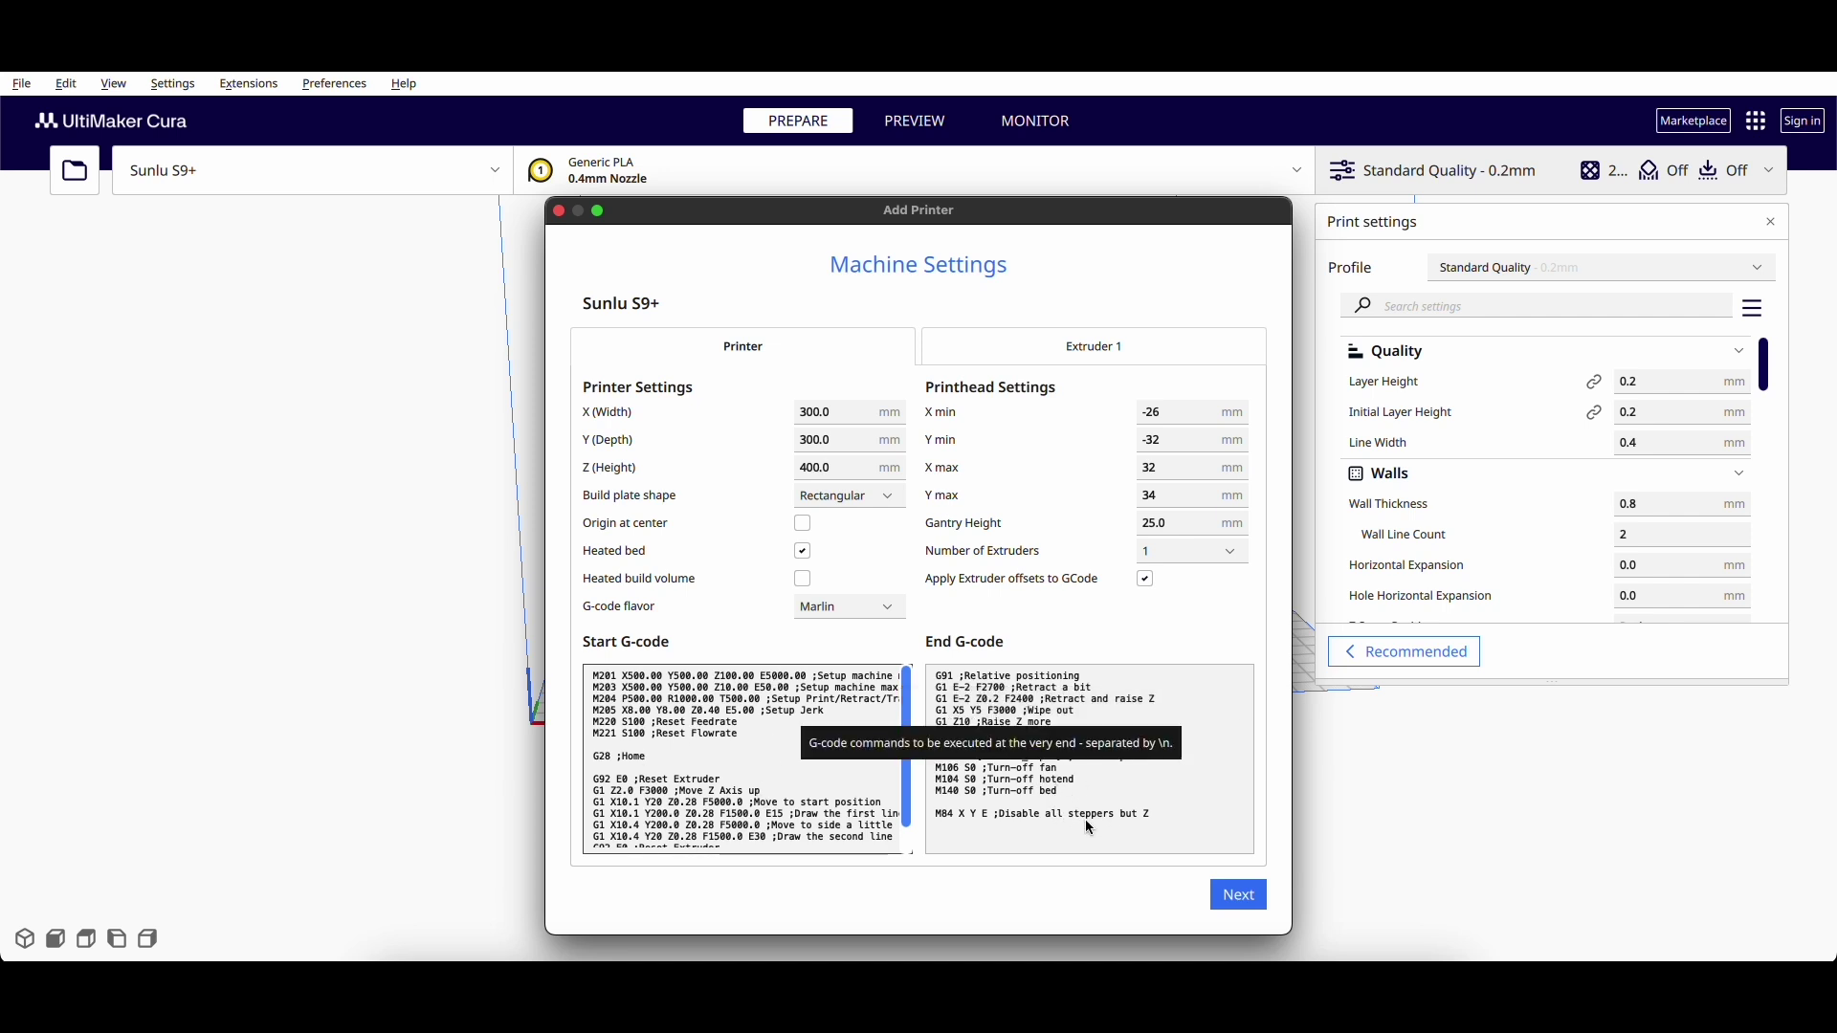
pyautogui.click(1181, 801)
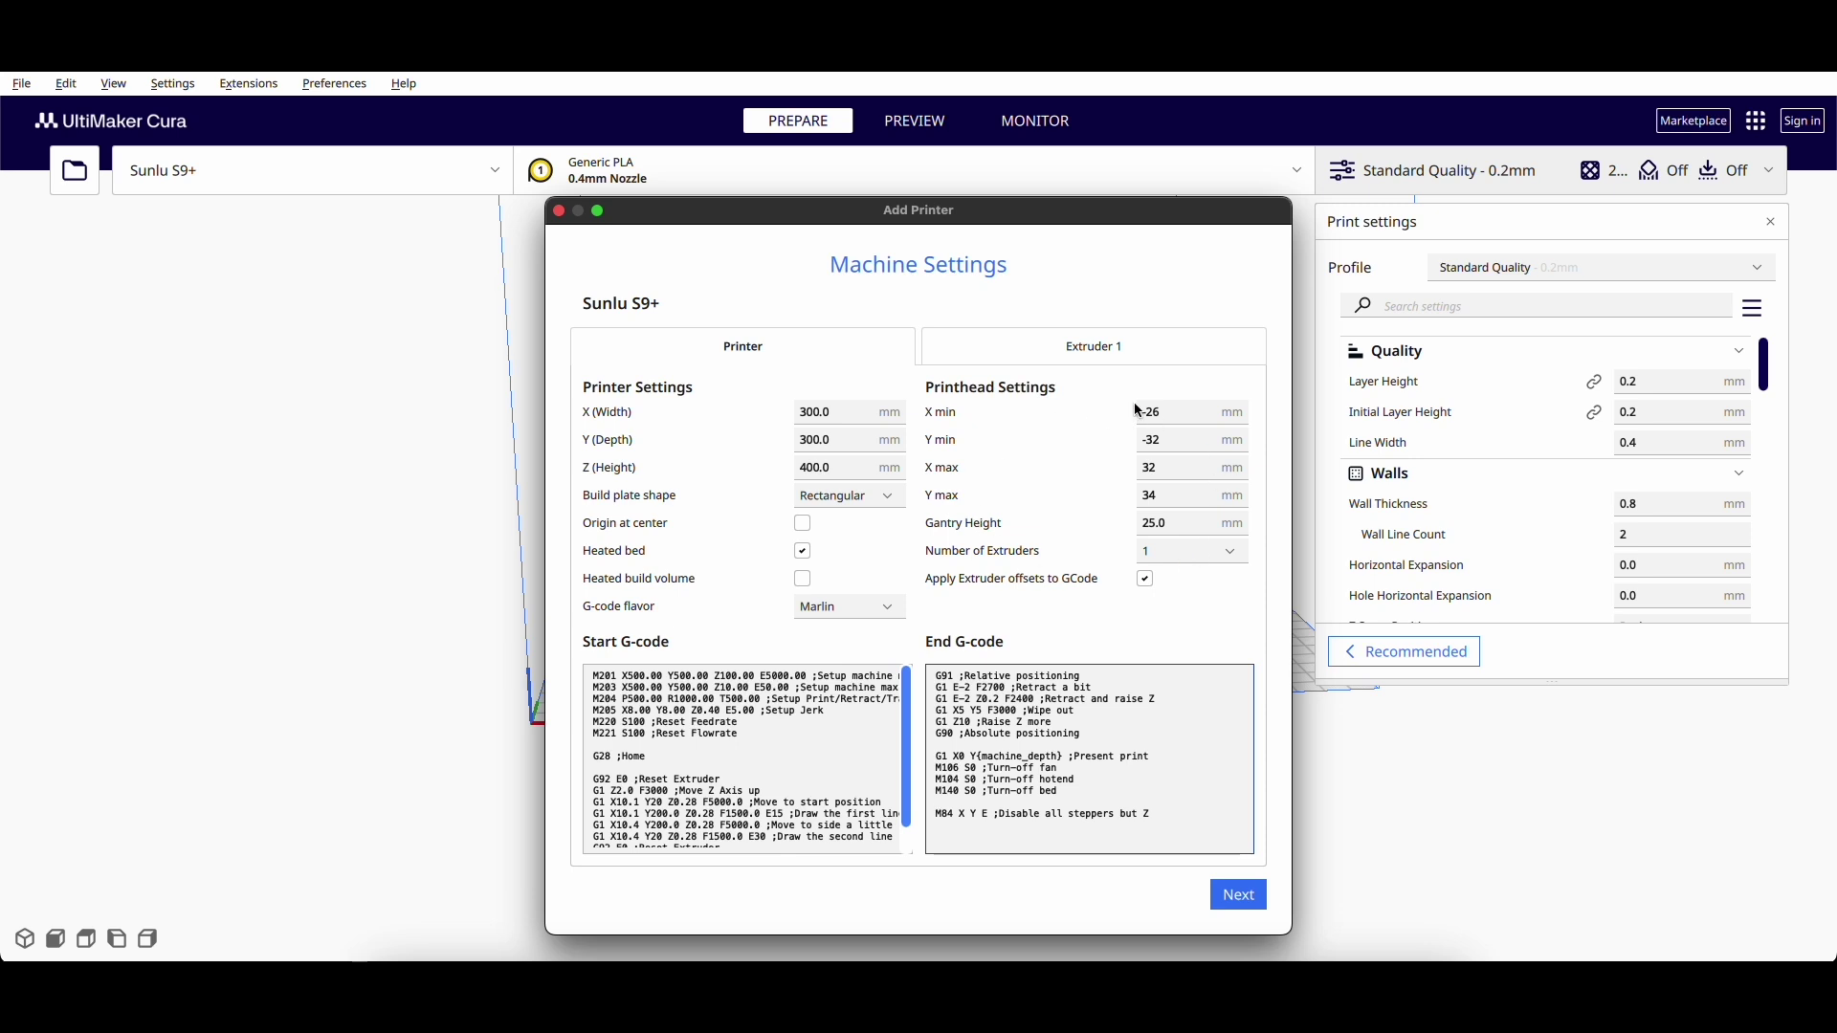
# Step: Set the printer's X width and Y depth to 310 mm each, with Marlin as the G-code flavor
pyautogui.doubleClick(815, 413)
pyautogui.write('31')
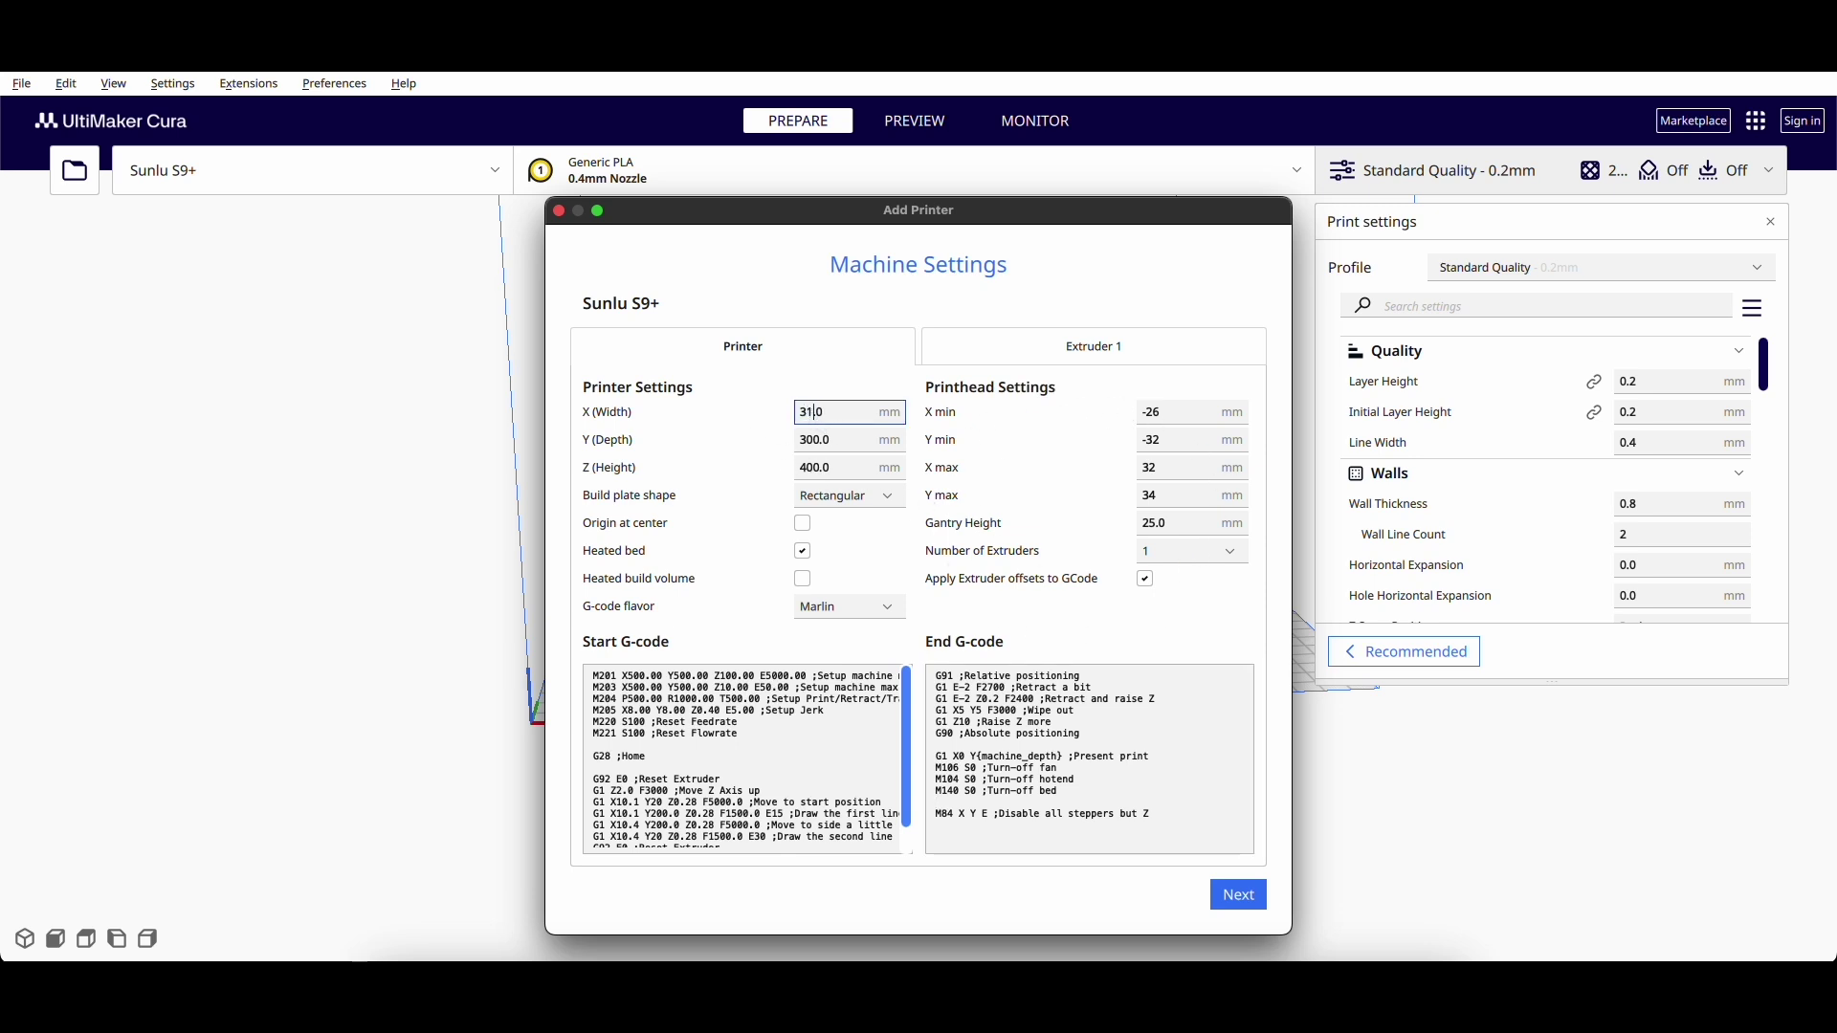
pyautogui.write('0')
pyautogui.doubleClick(816, 441)
pyautogui.write('3')
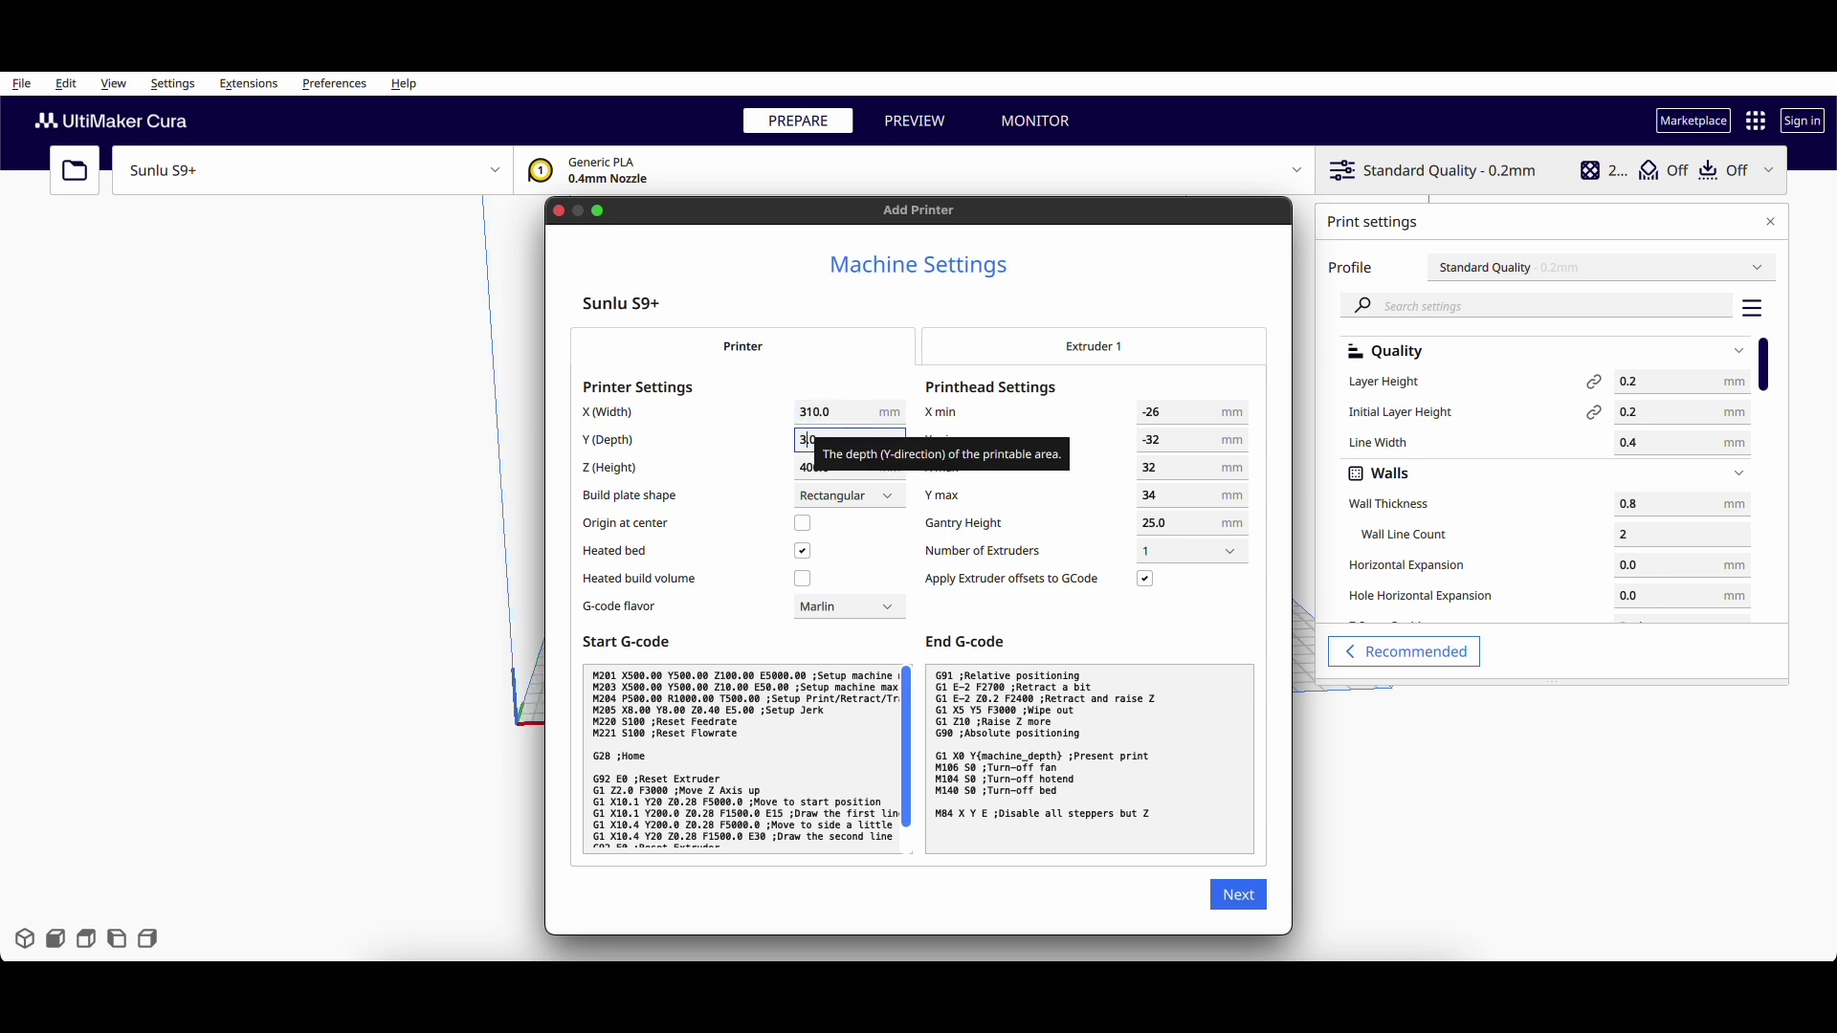
pyautogui.write('10')
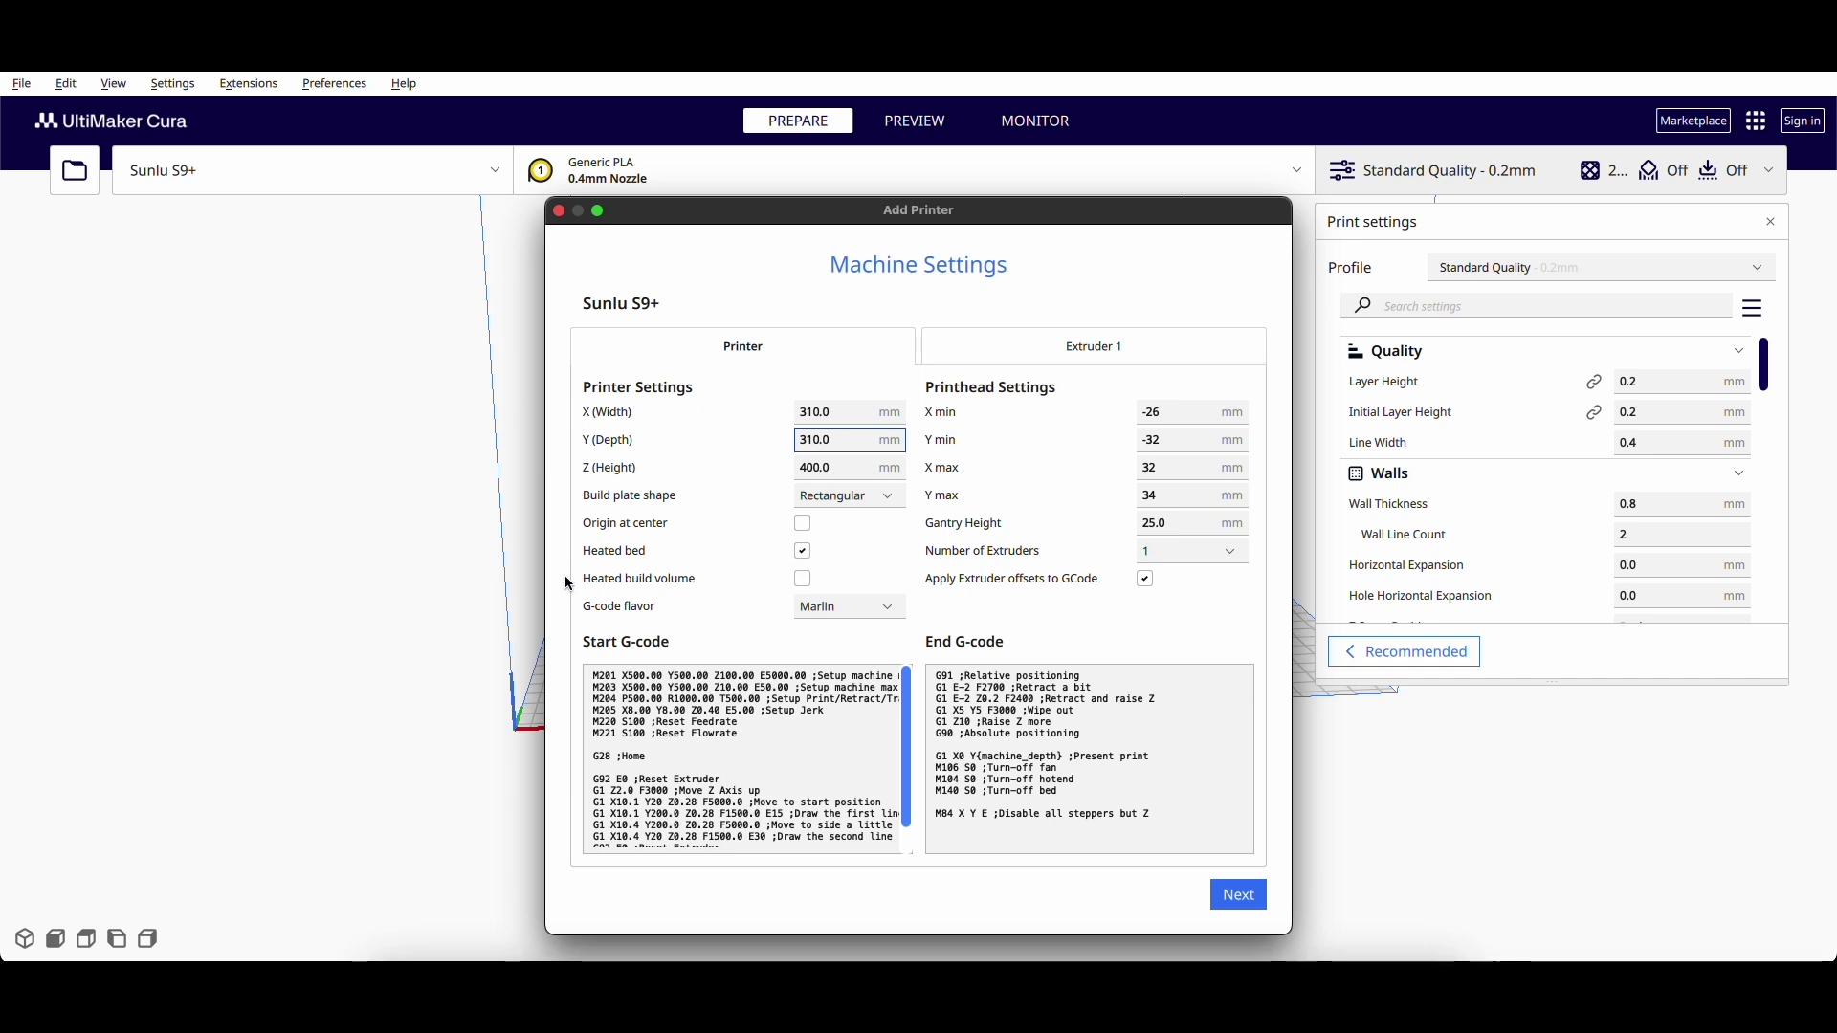
pyautogui.click(892, 614)
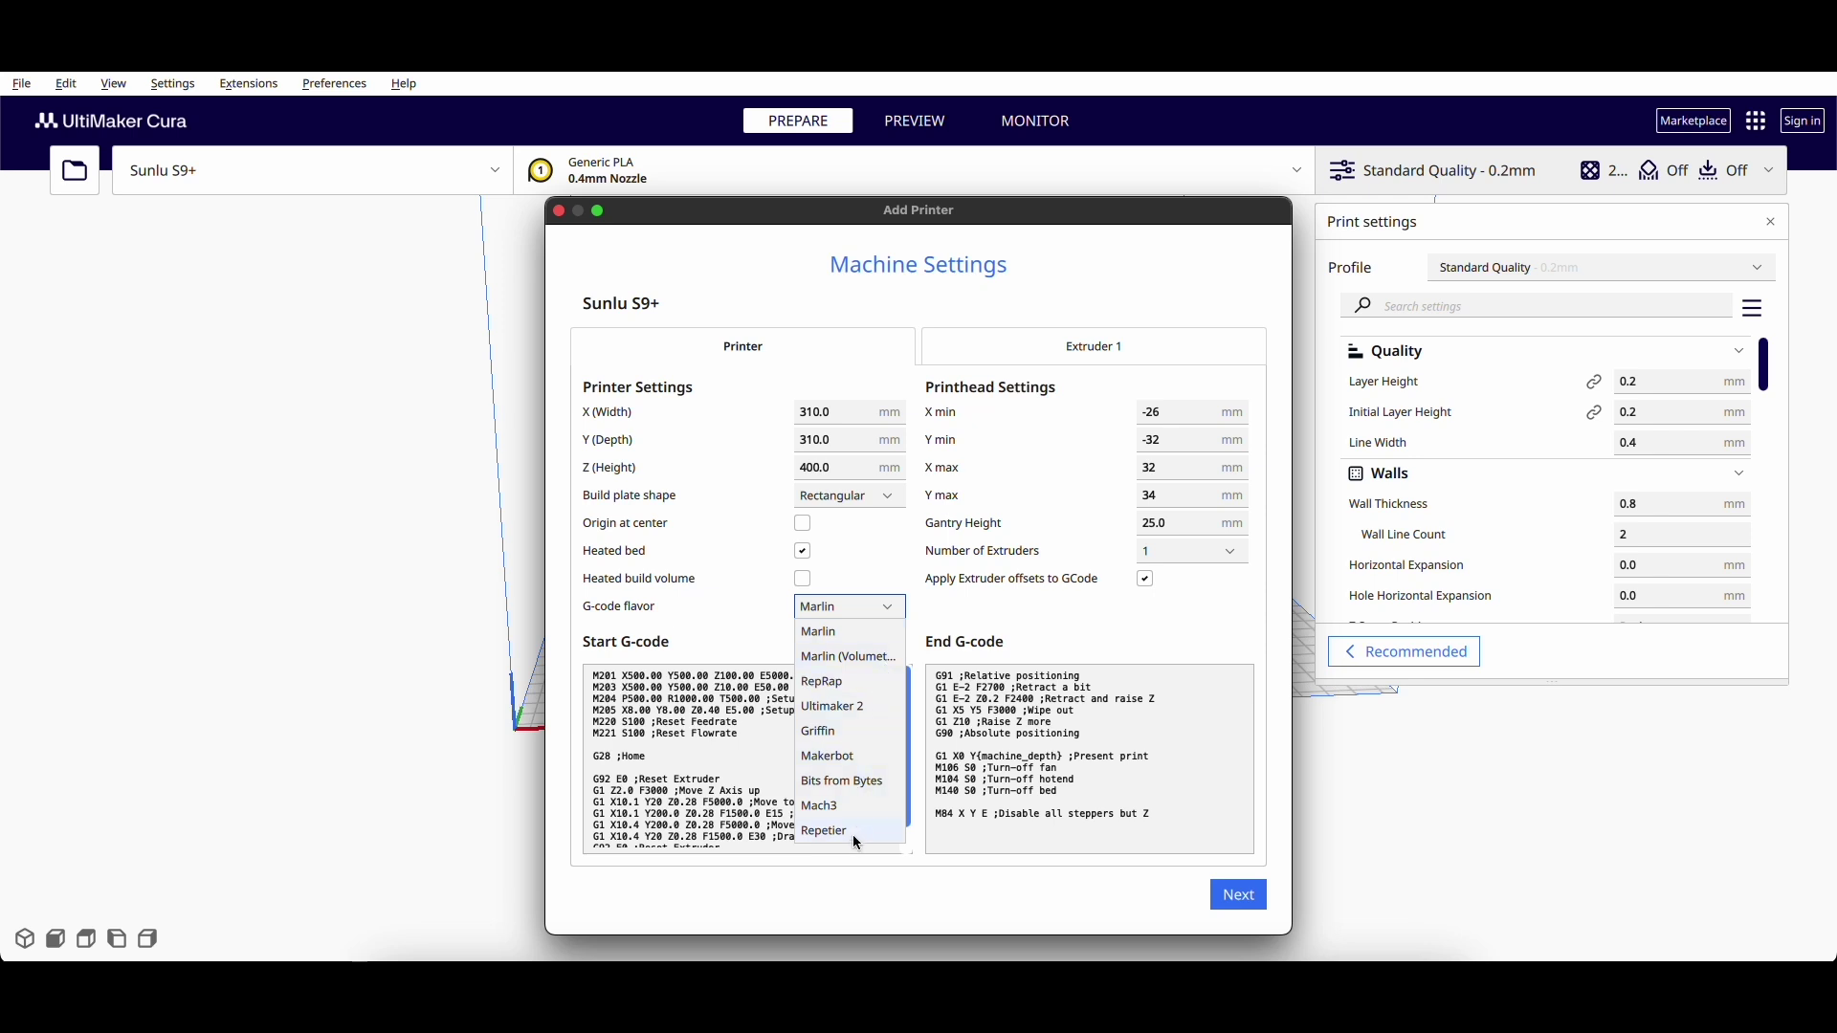
pyautogui.click(831, 636)
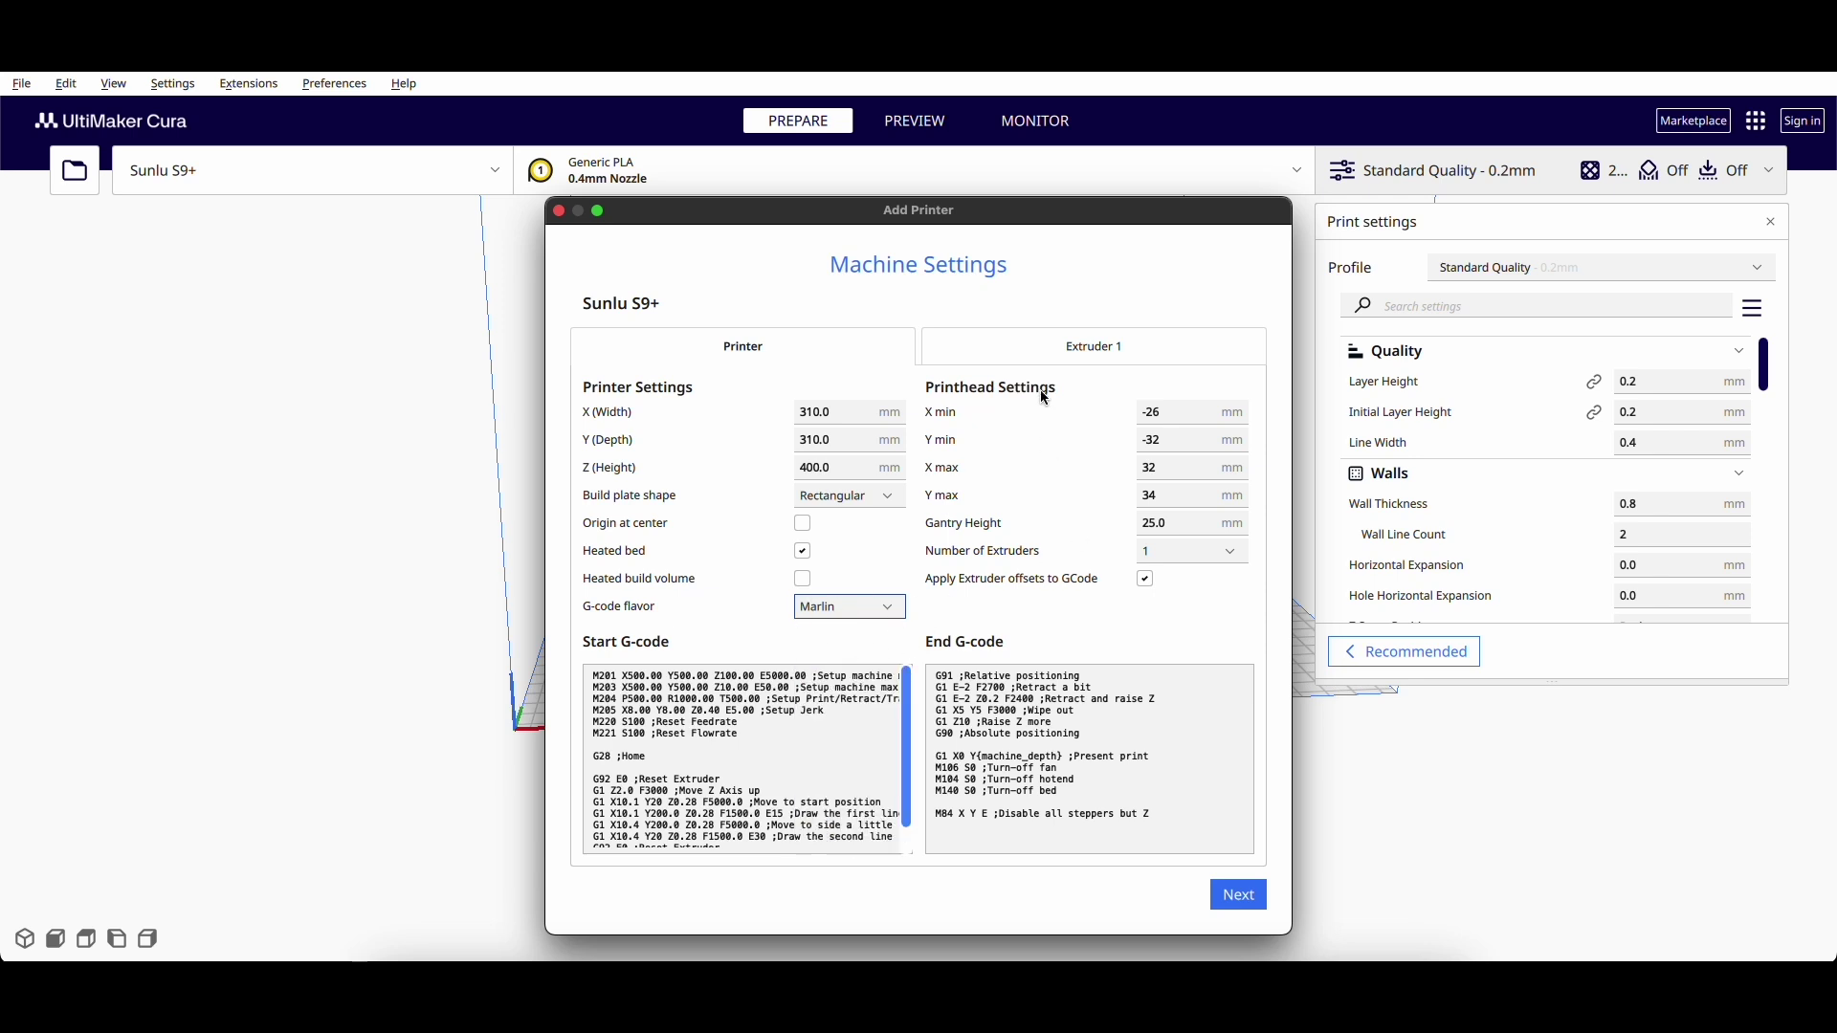
# Step: Review the Extruder 1 nozzle settings and finish the machine setup
pyautogui.click(1045, 346)
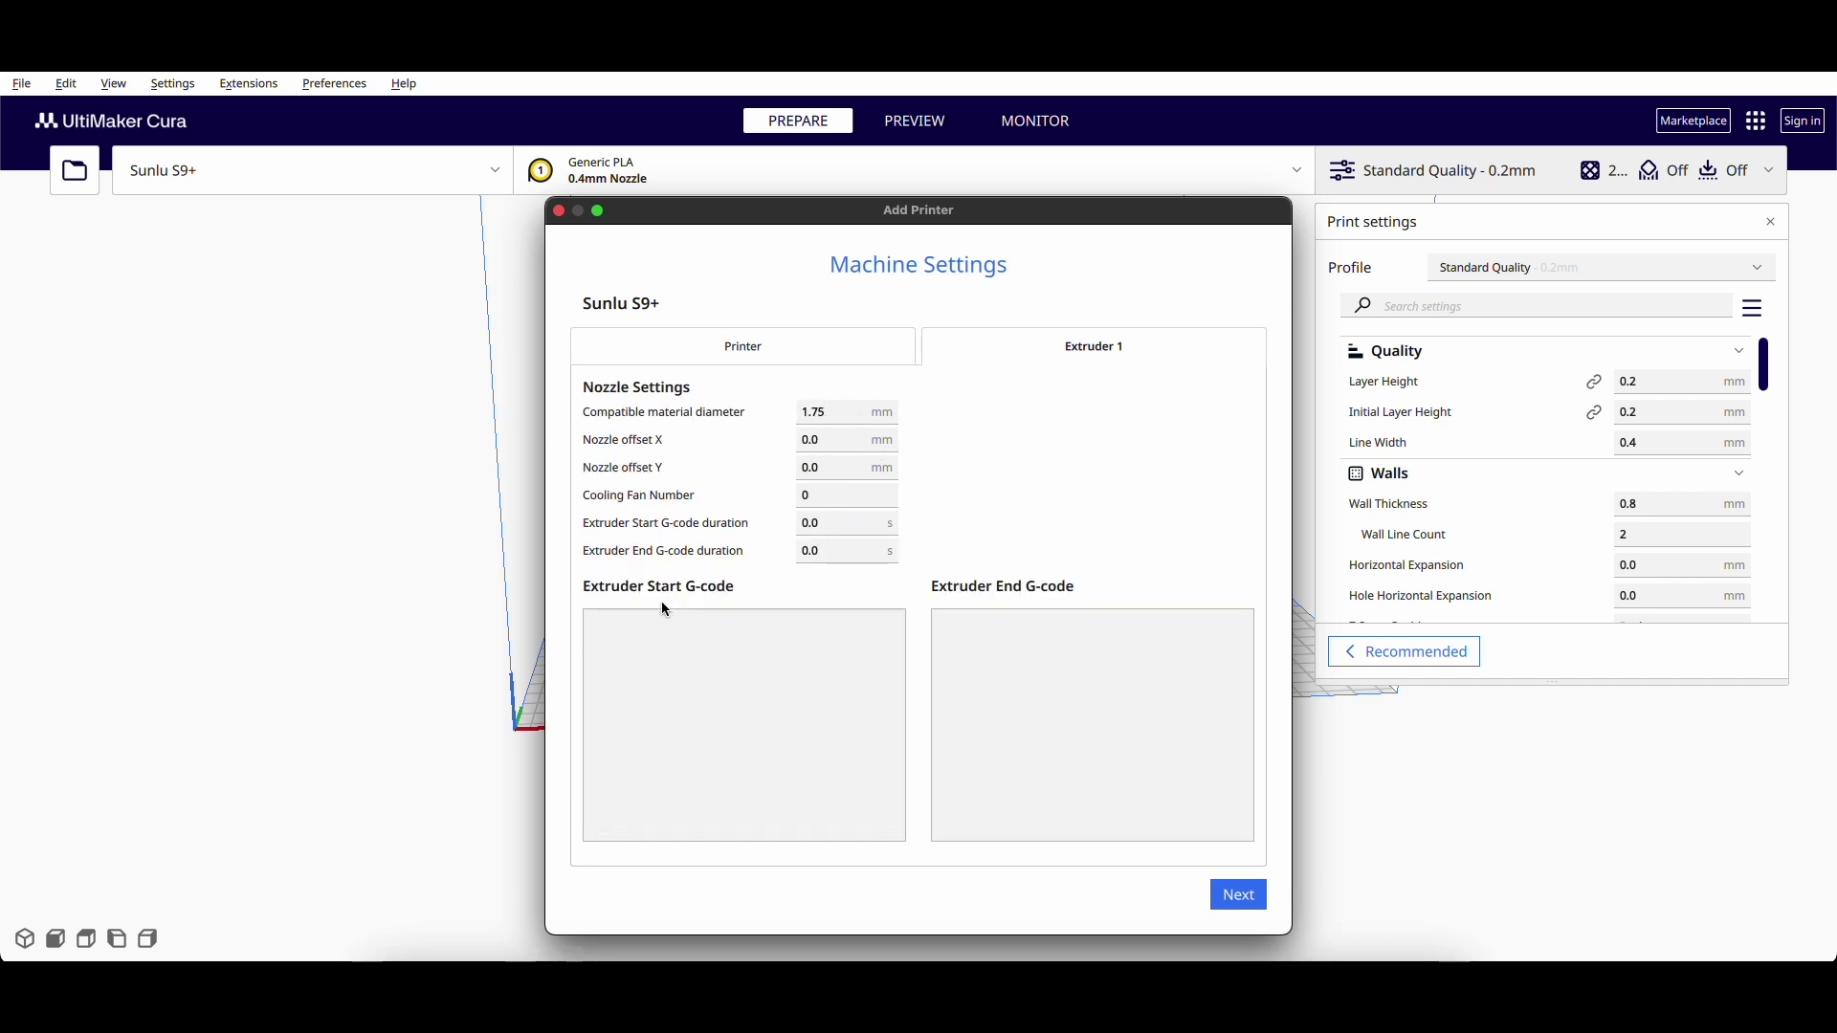
pyautogui.click(723, 352)
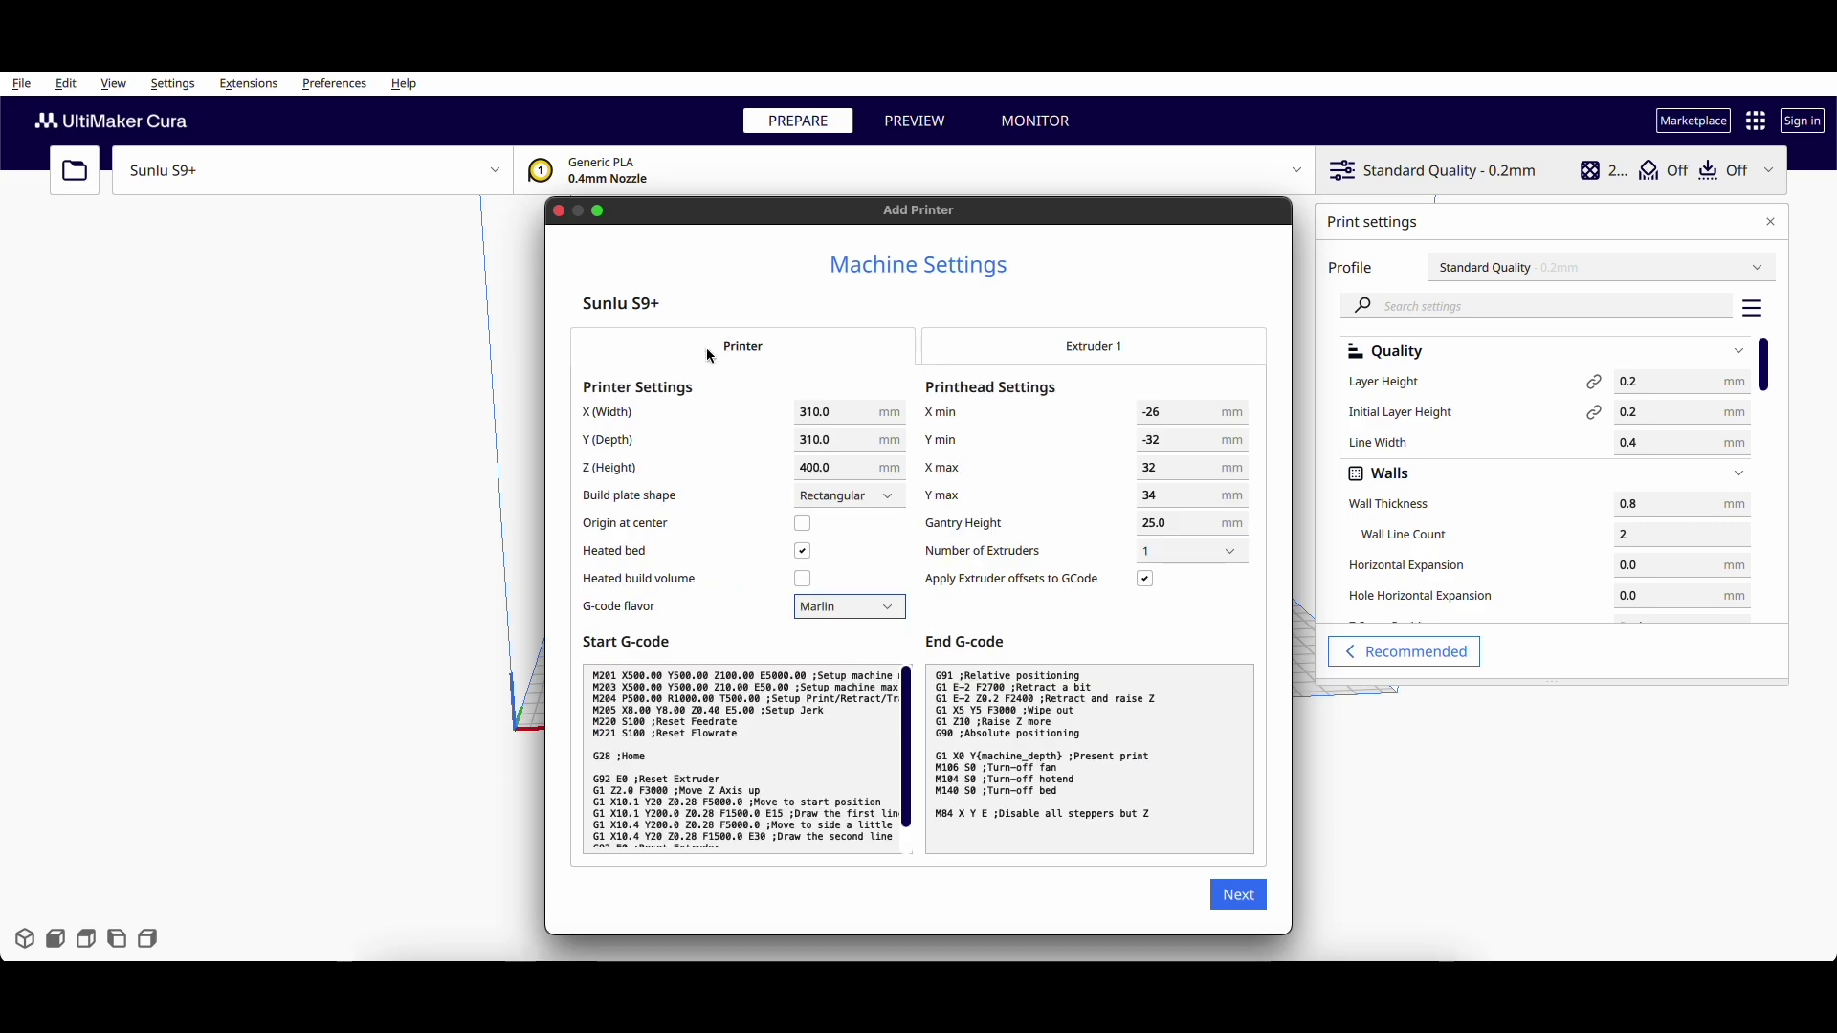
pyautogui.click(1237, 896)
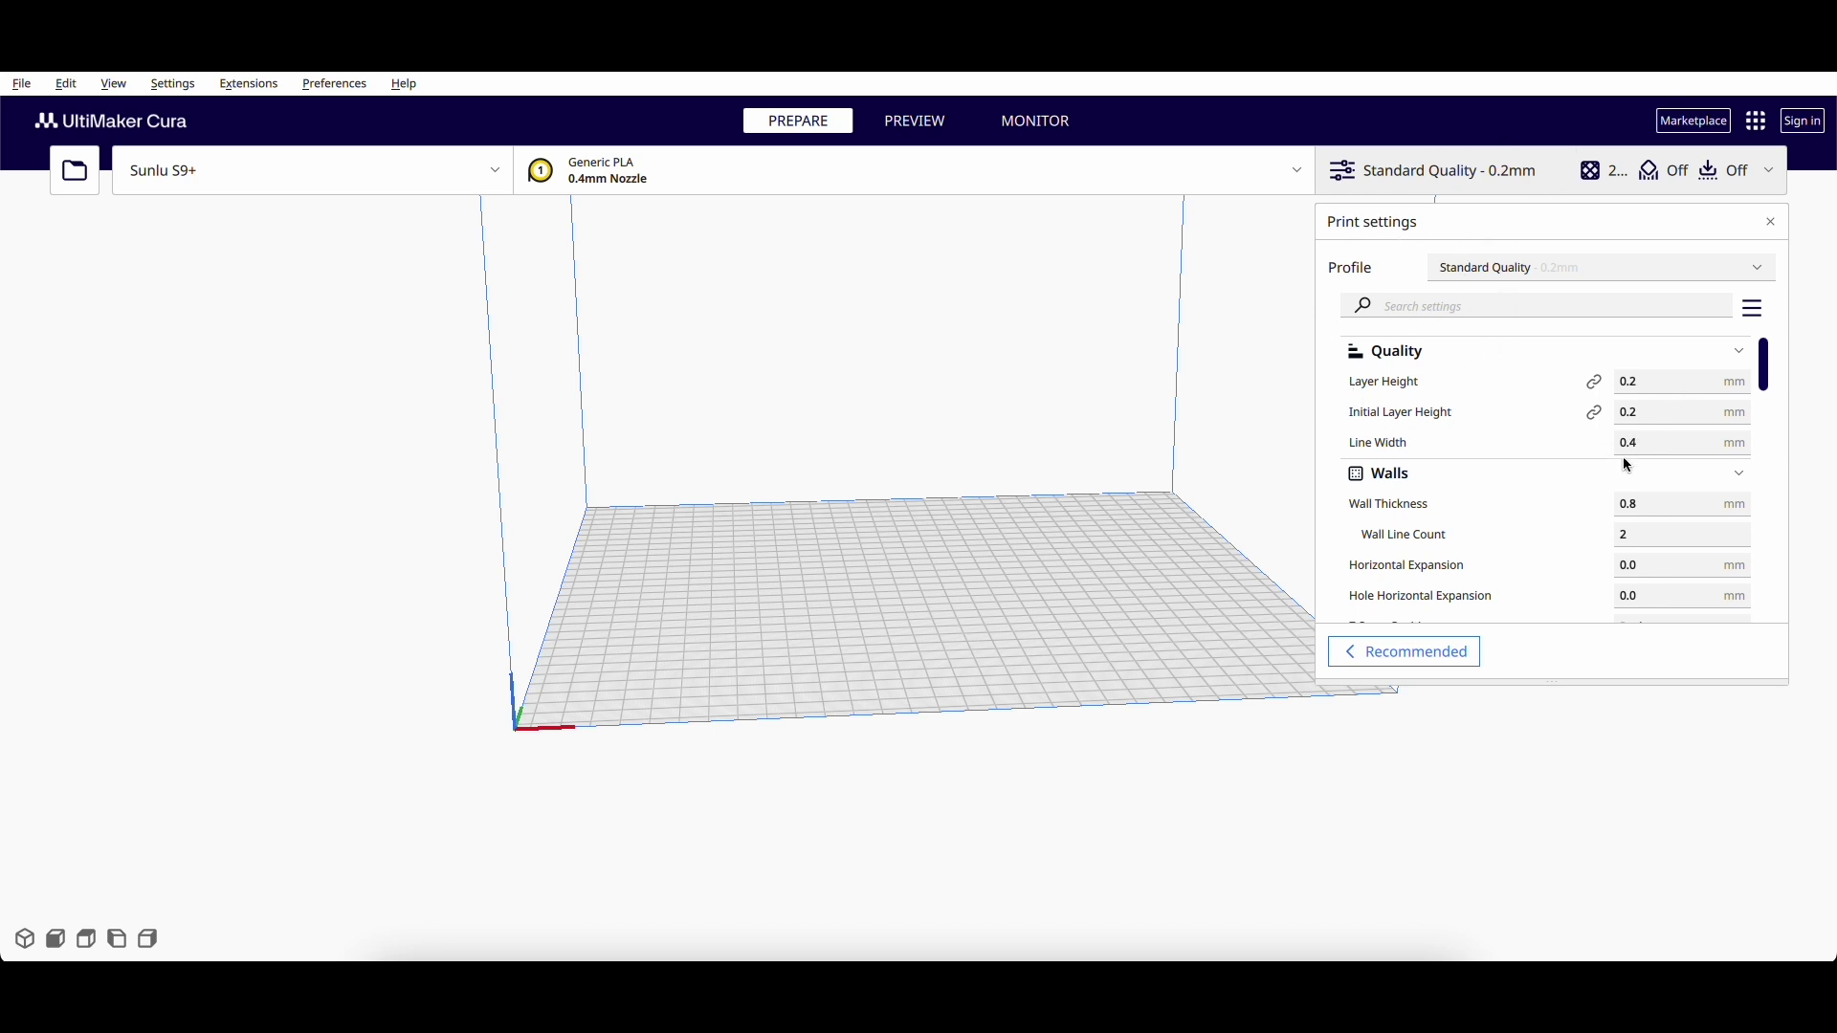
# Step: Review the wall print settings and the Z Seam Position options, leaving the seam at Back
pyautogui.scroll(-2, 1542, 502)
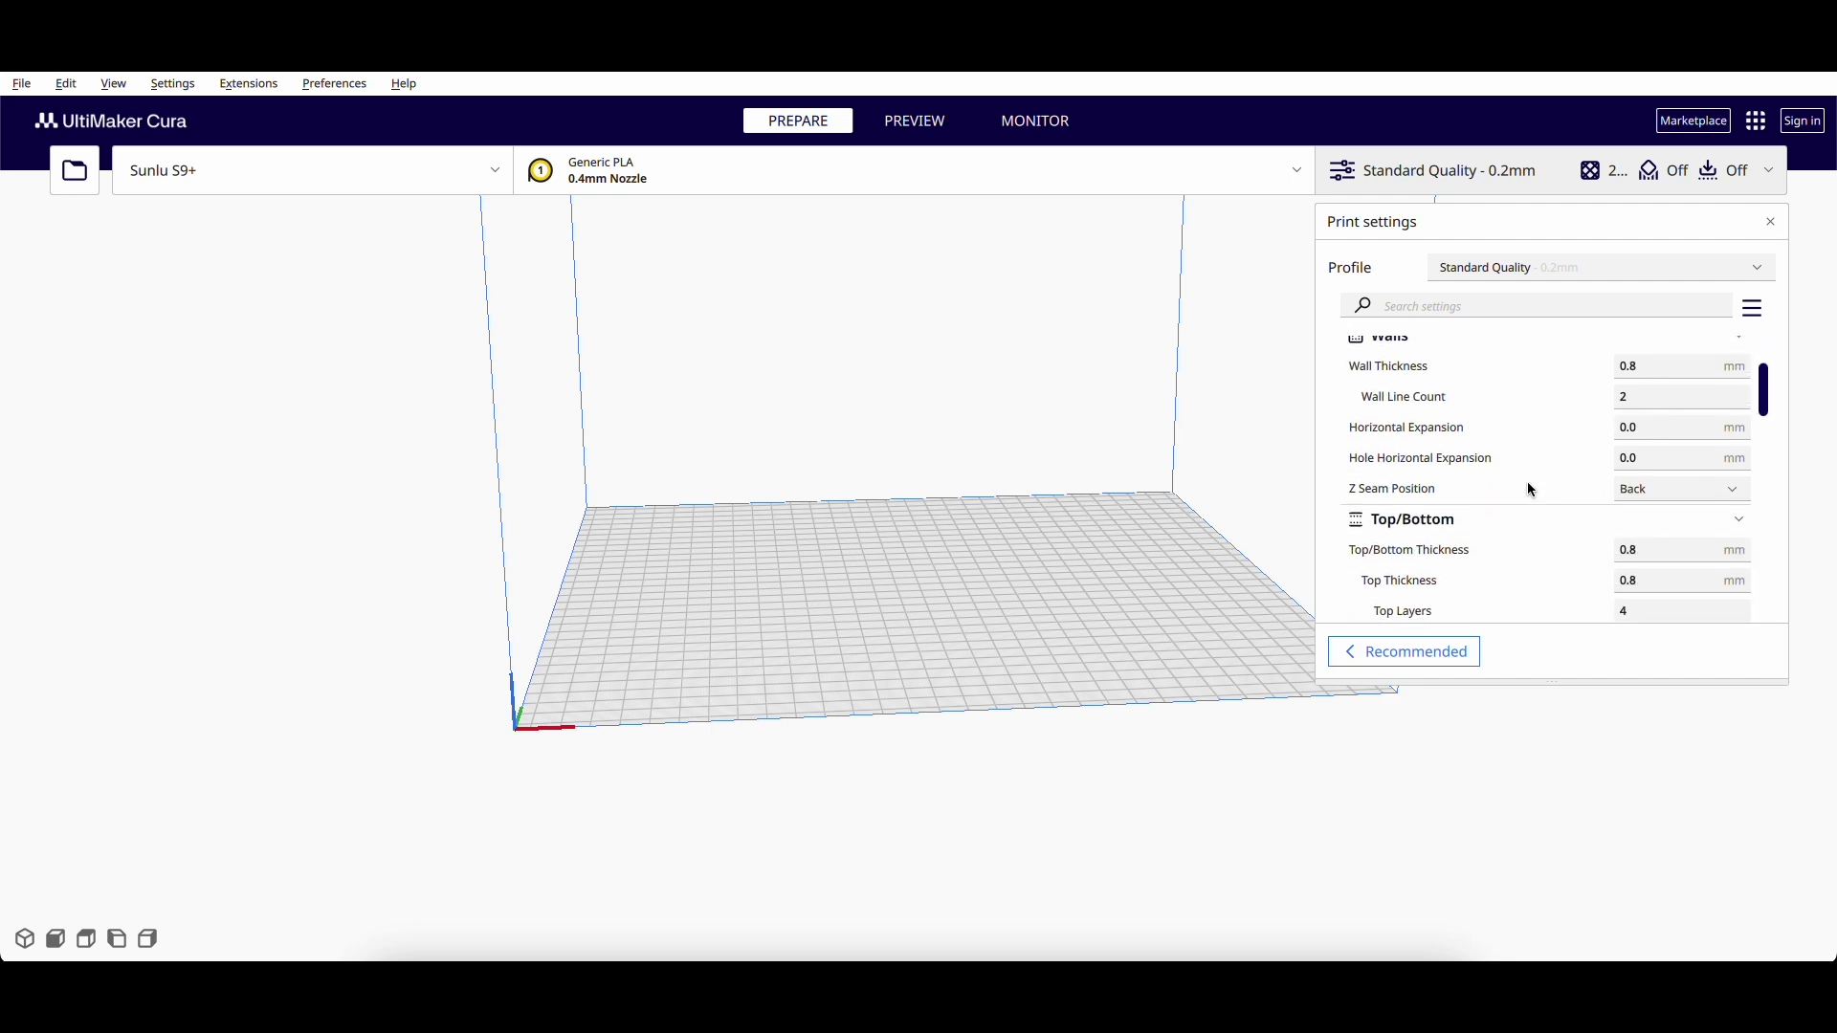
pyautogui.scroll(1, 1527, 480)
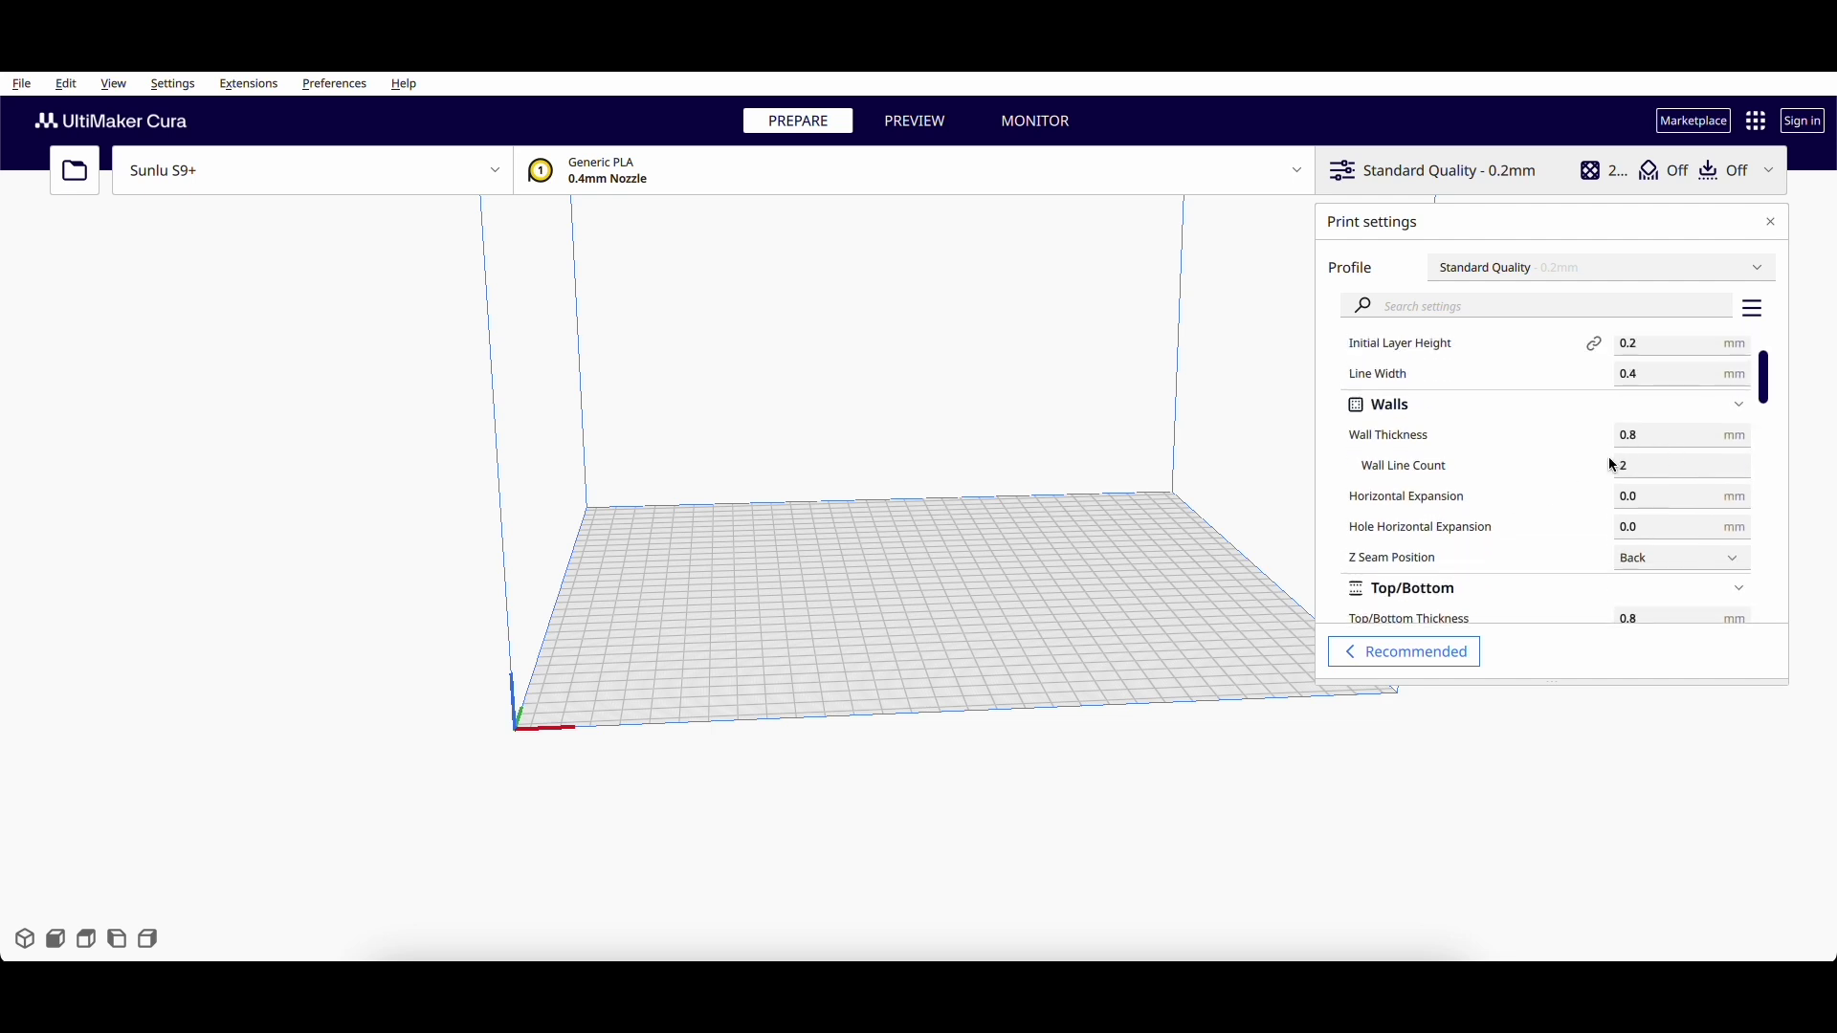
pyautogui.write('2')
pyautogui.scroll(-1, 1746, 543)
pyautogui.click(1679, 491)
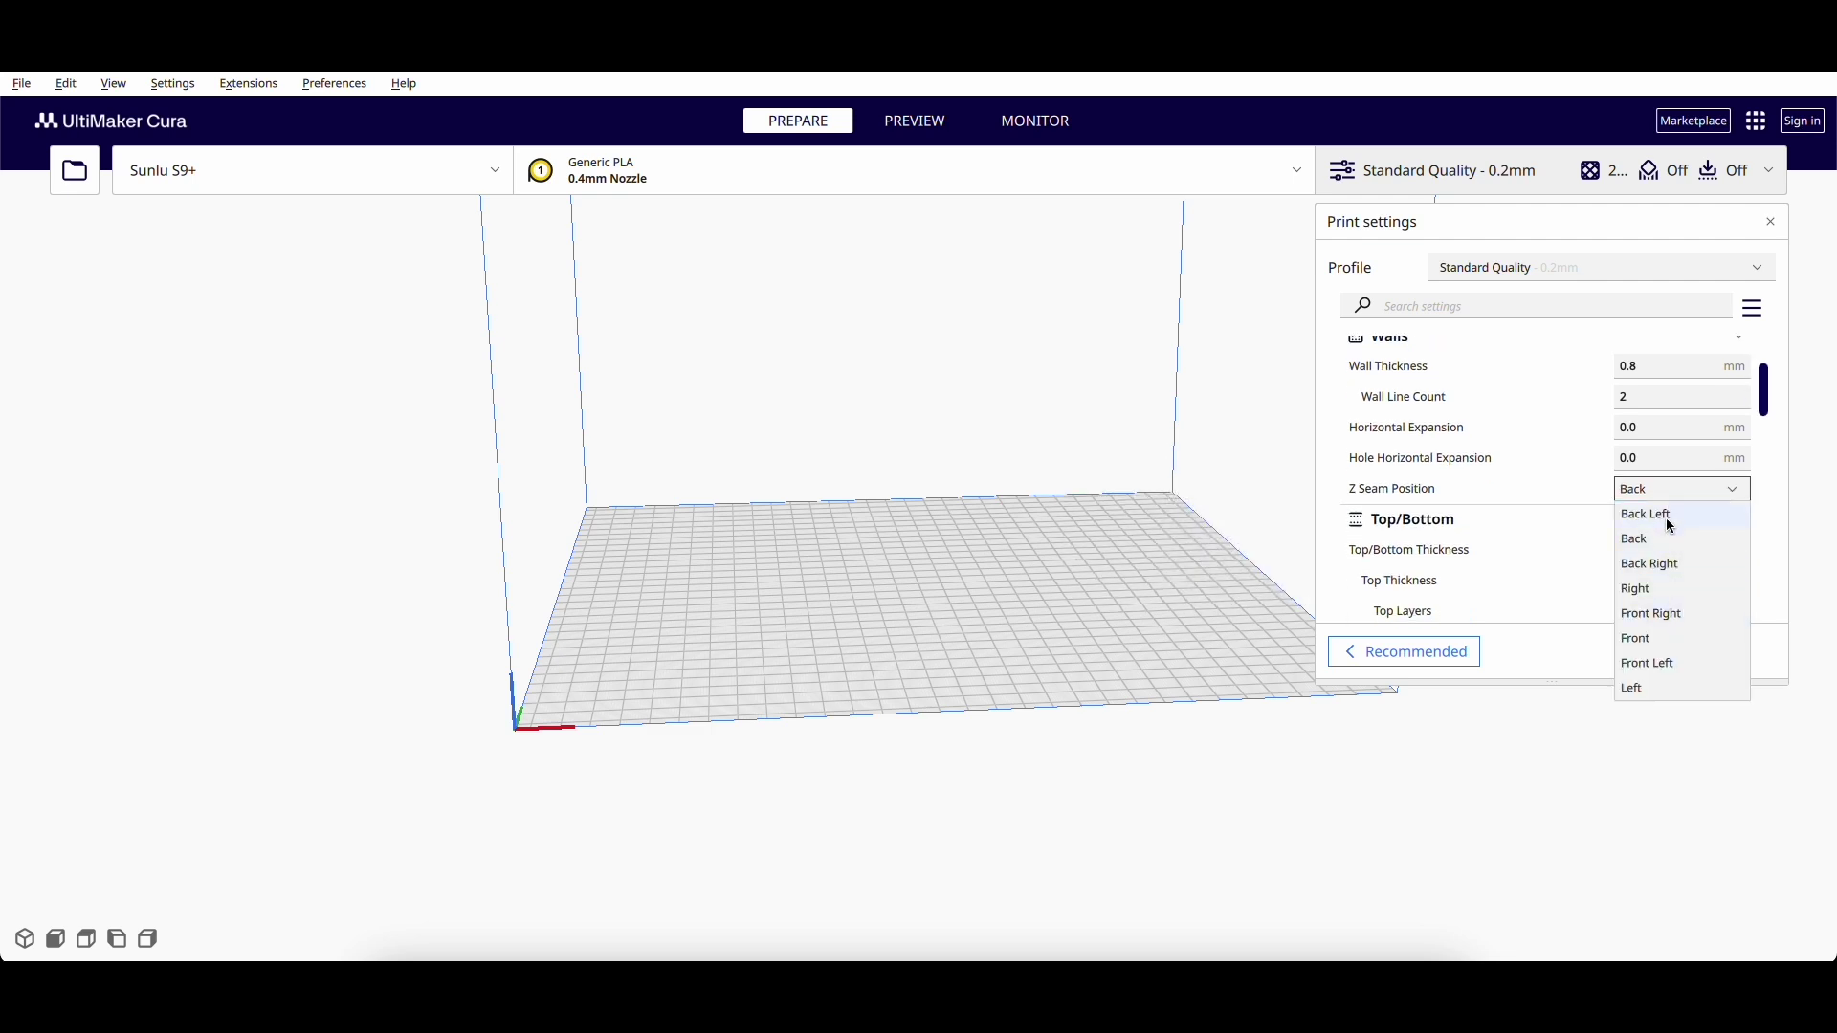
pyautogui.click(1651, 488)
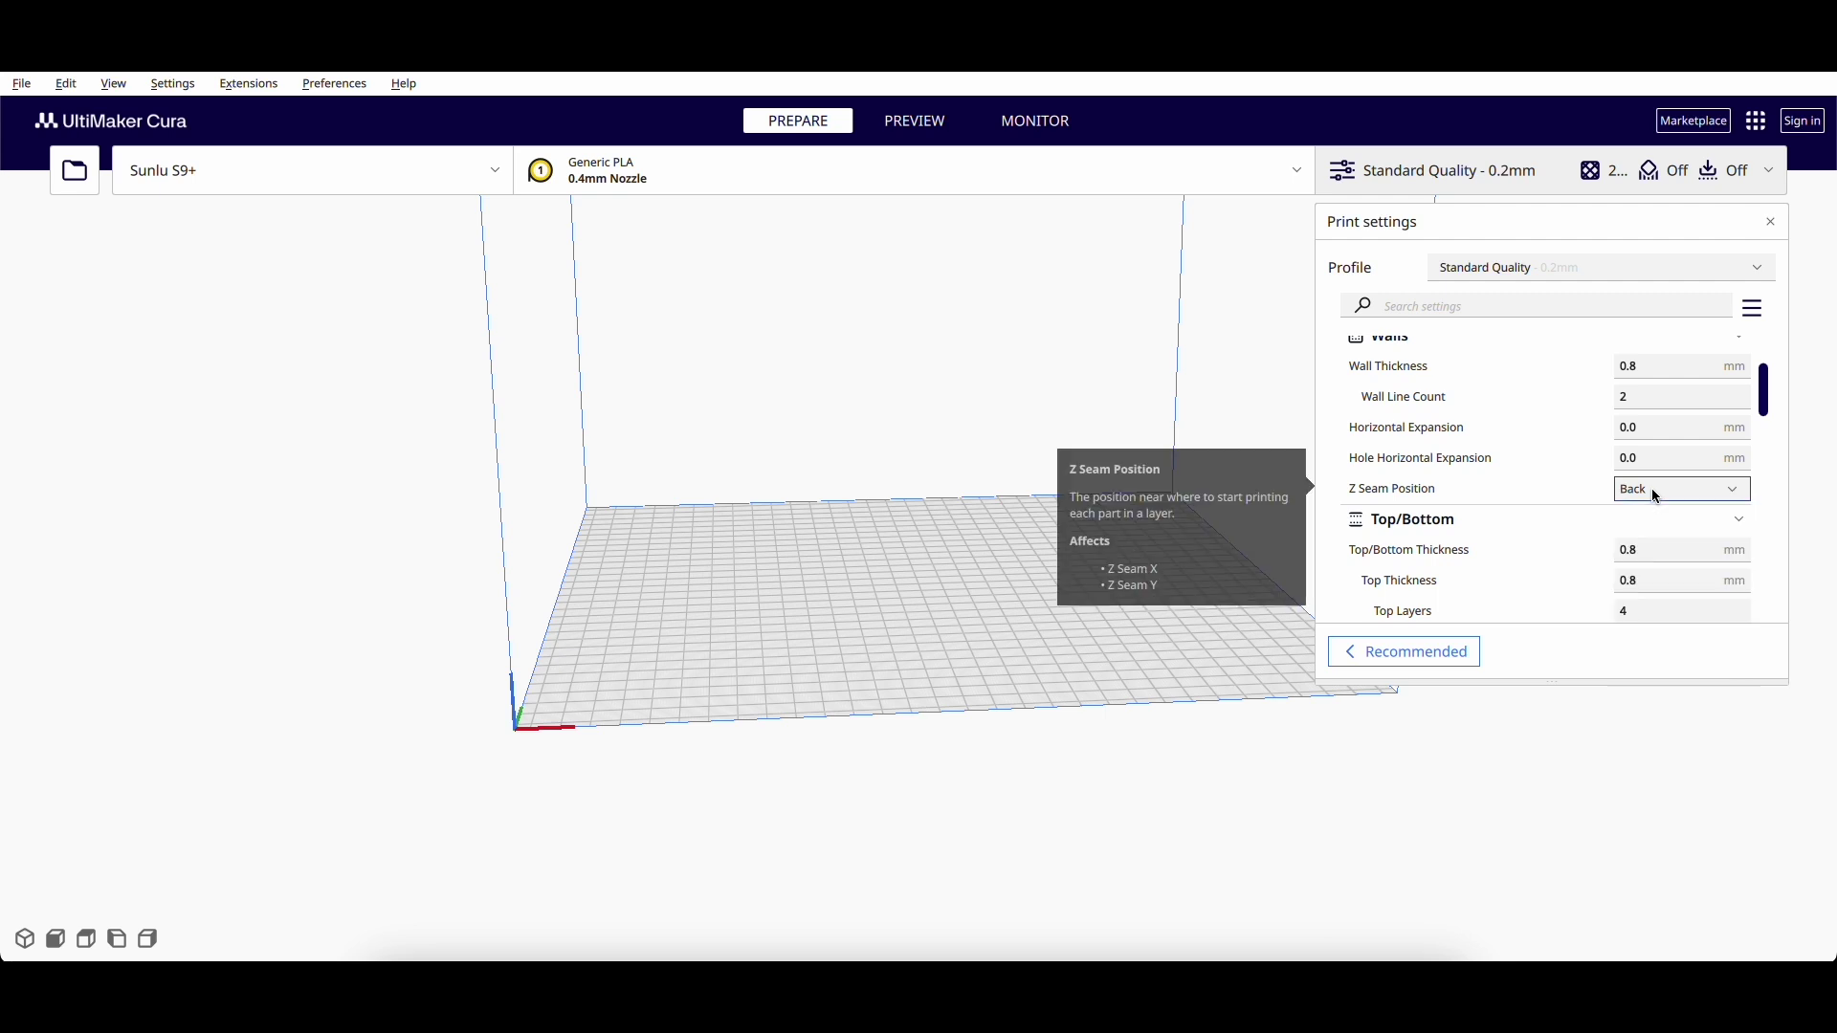
# Step: Search the print settings for "seam", try User Specified alignment, and set Z Seam Alignment to Sharpest Corner
pyautogui.click(1467, 309)
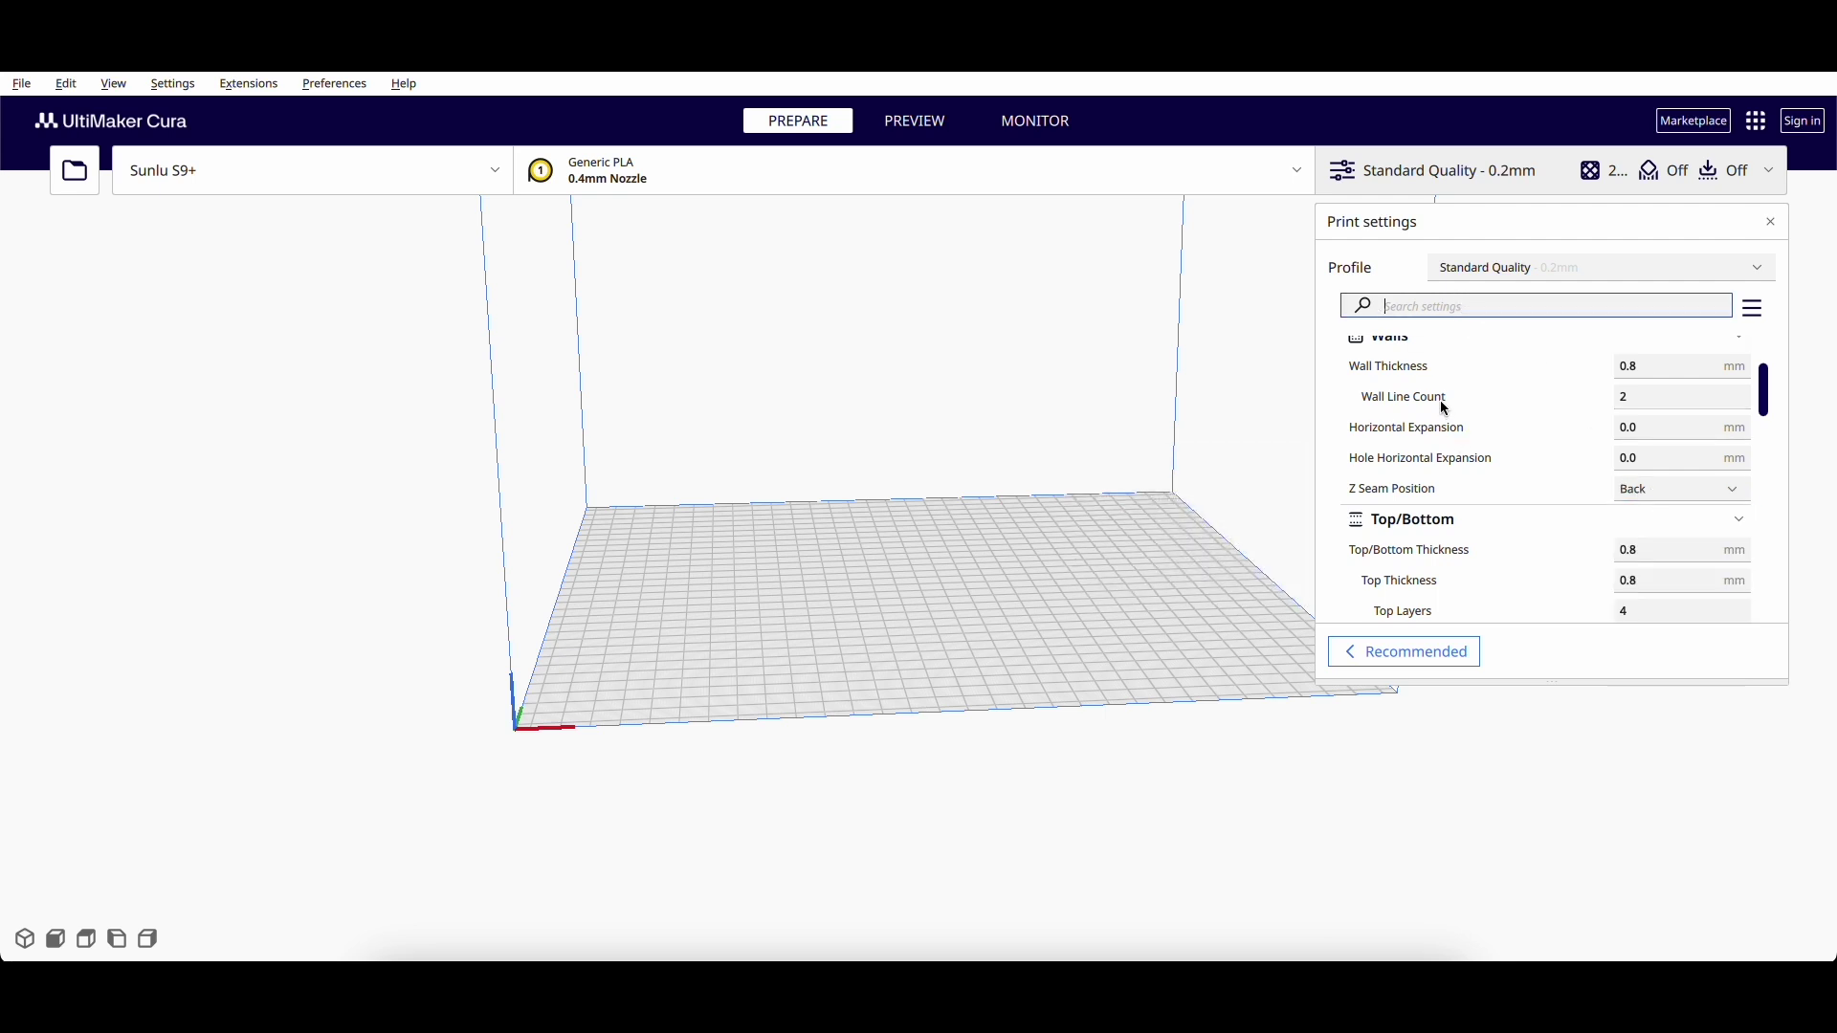
pyautogui.write('seam')
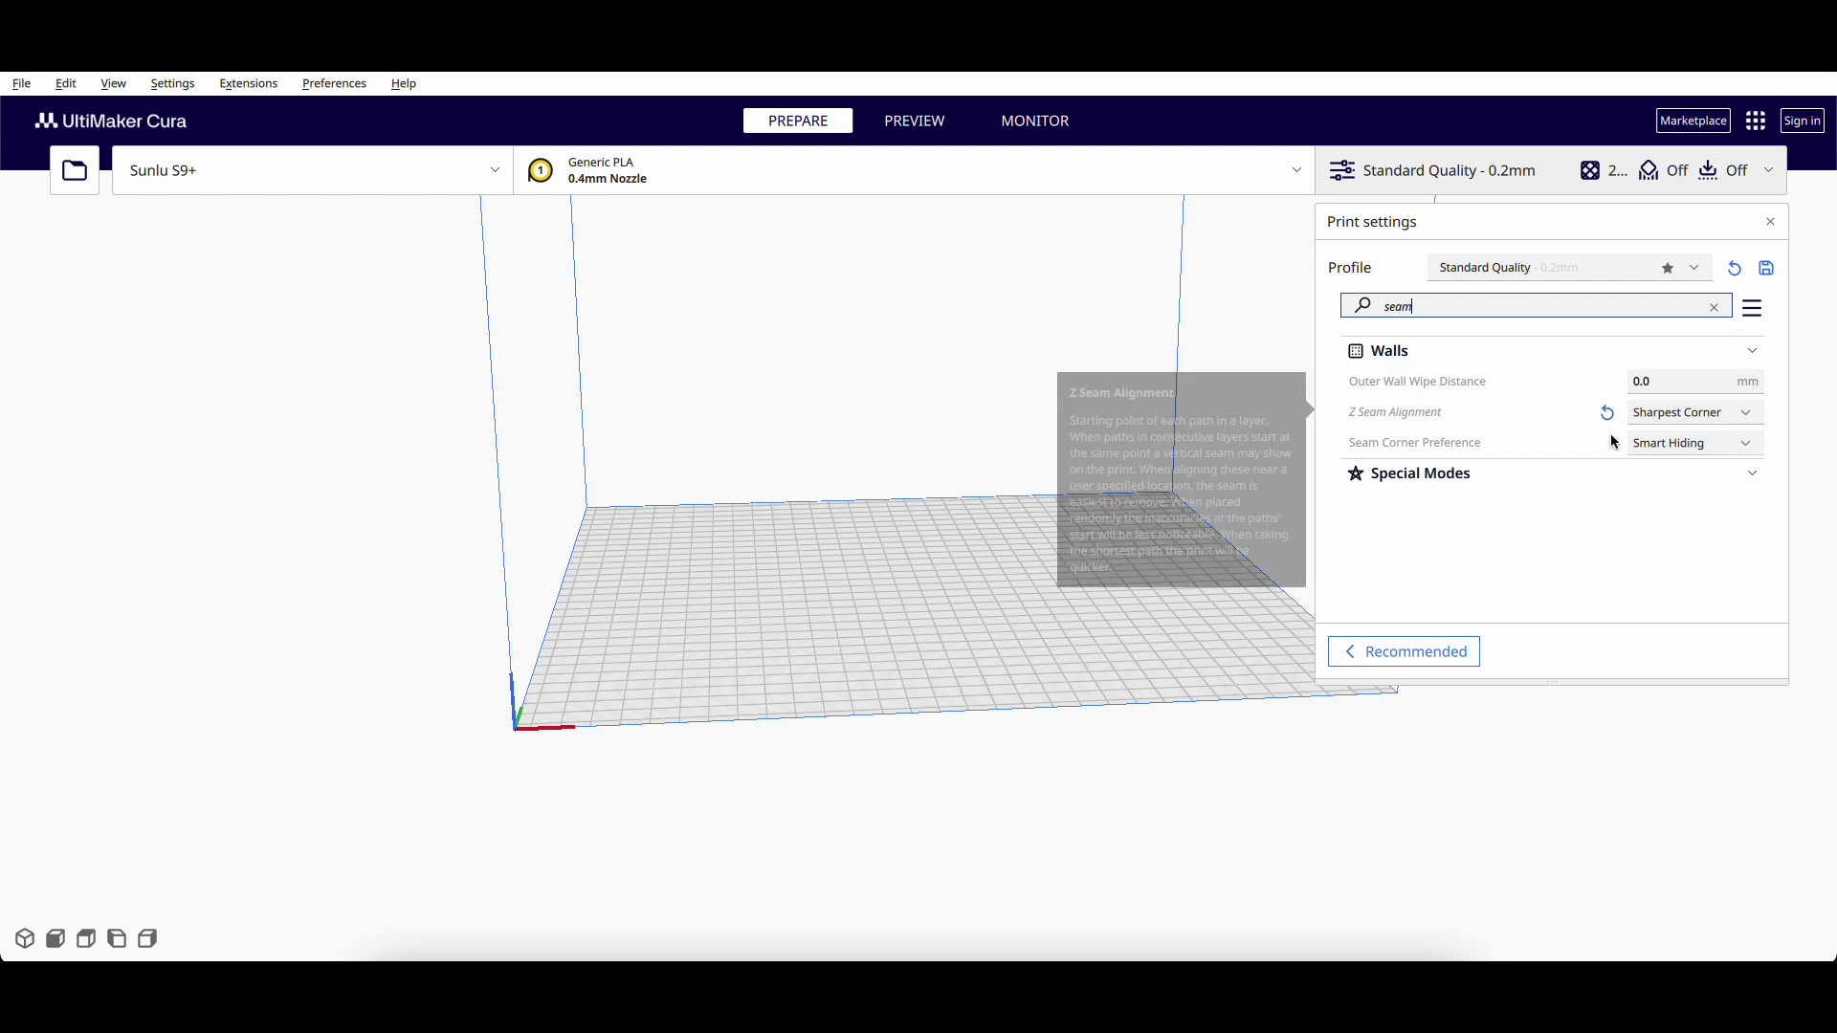
pyautogui.click(1749, 418)
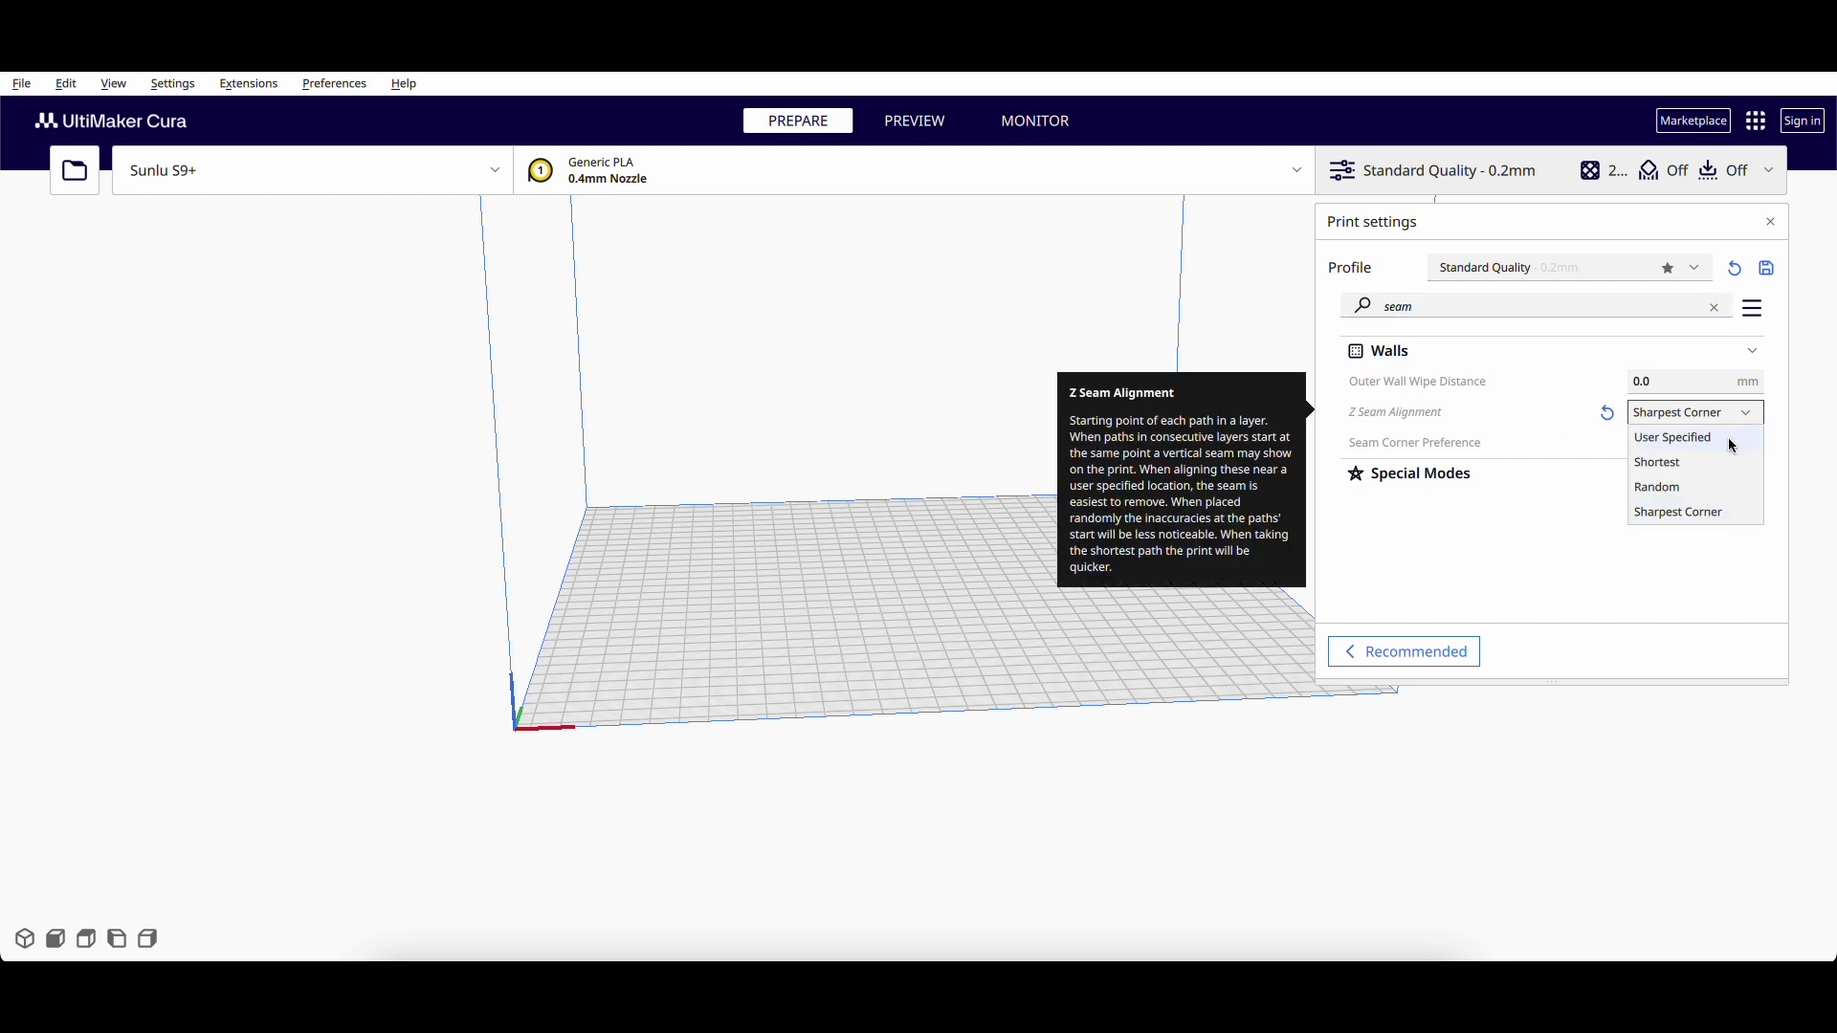
pyautogui.click(1728, 440)
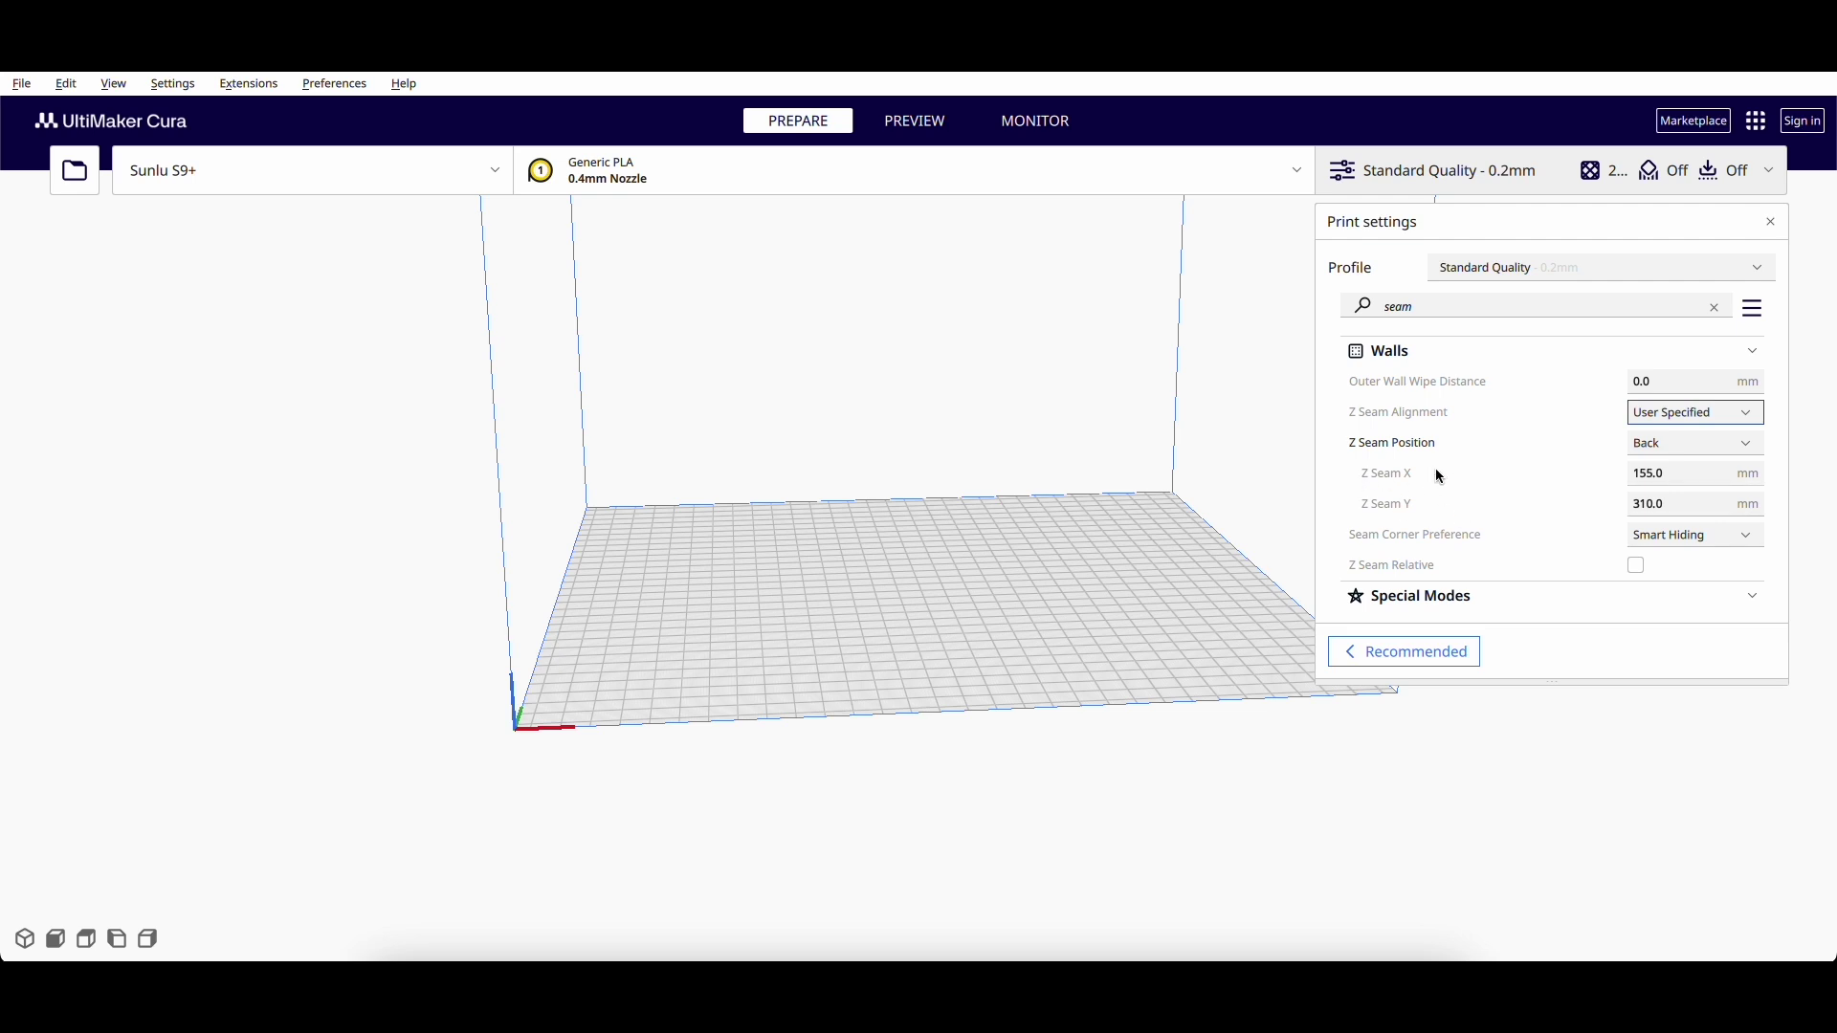
pyautogui.click(1757, 415)
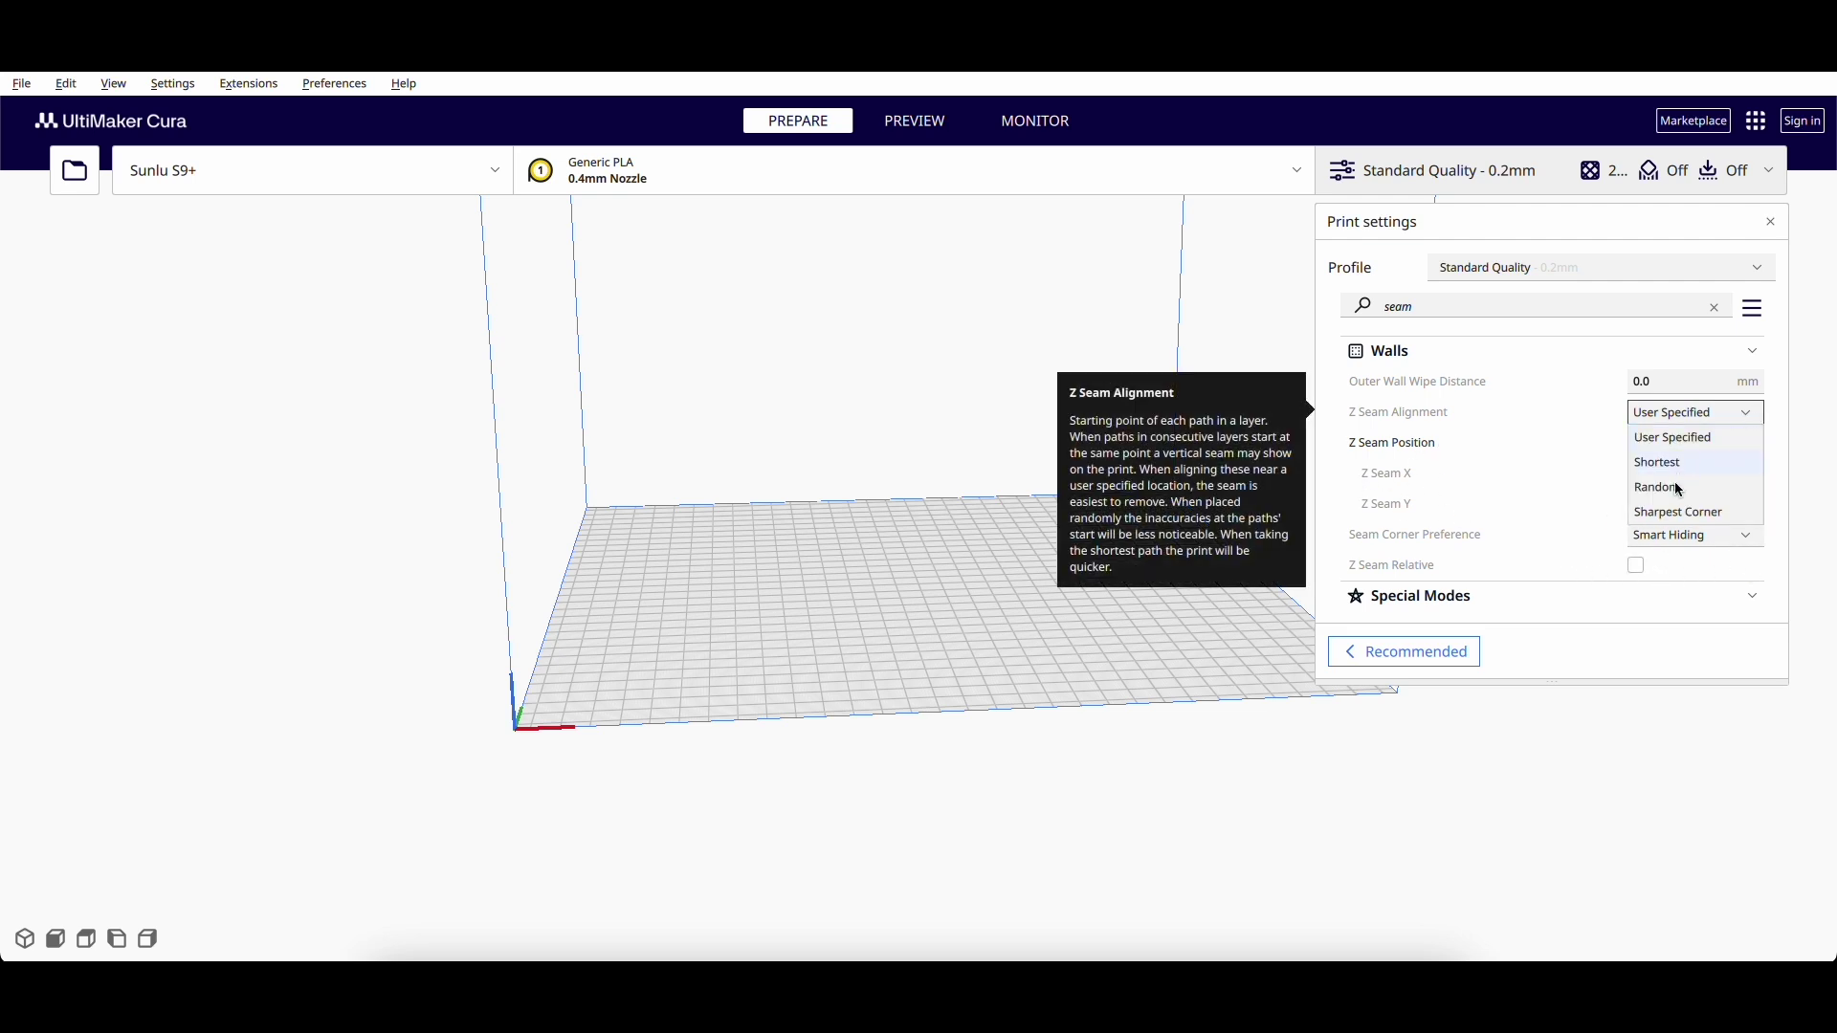
pyautogui.click(1675, 518)
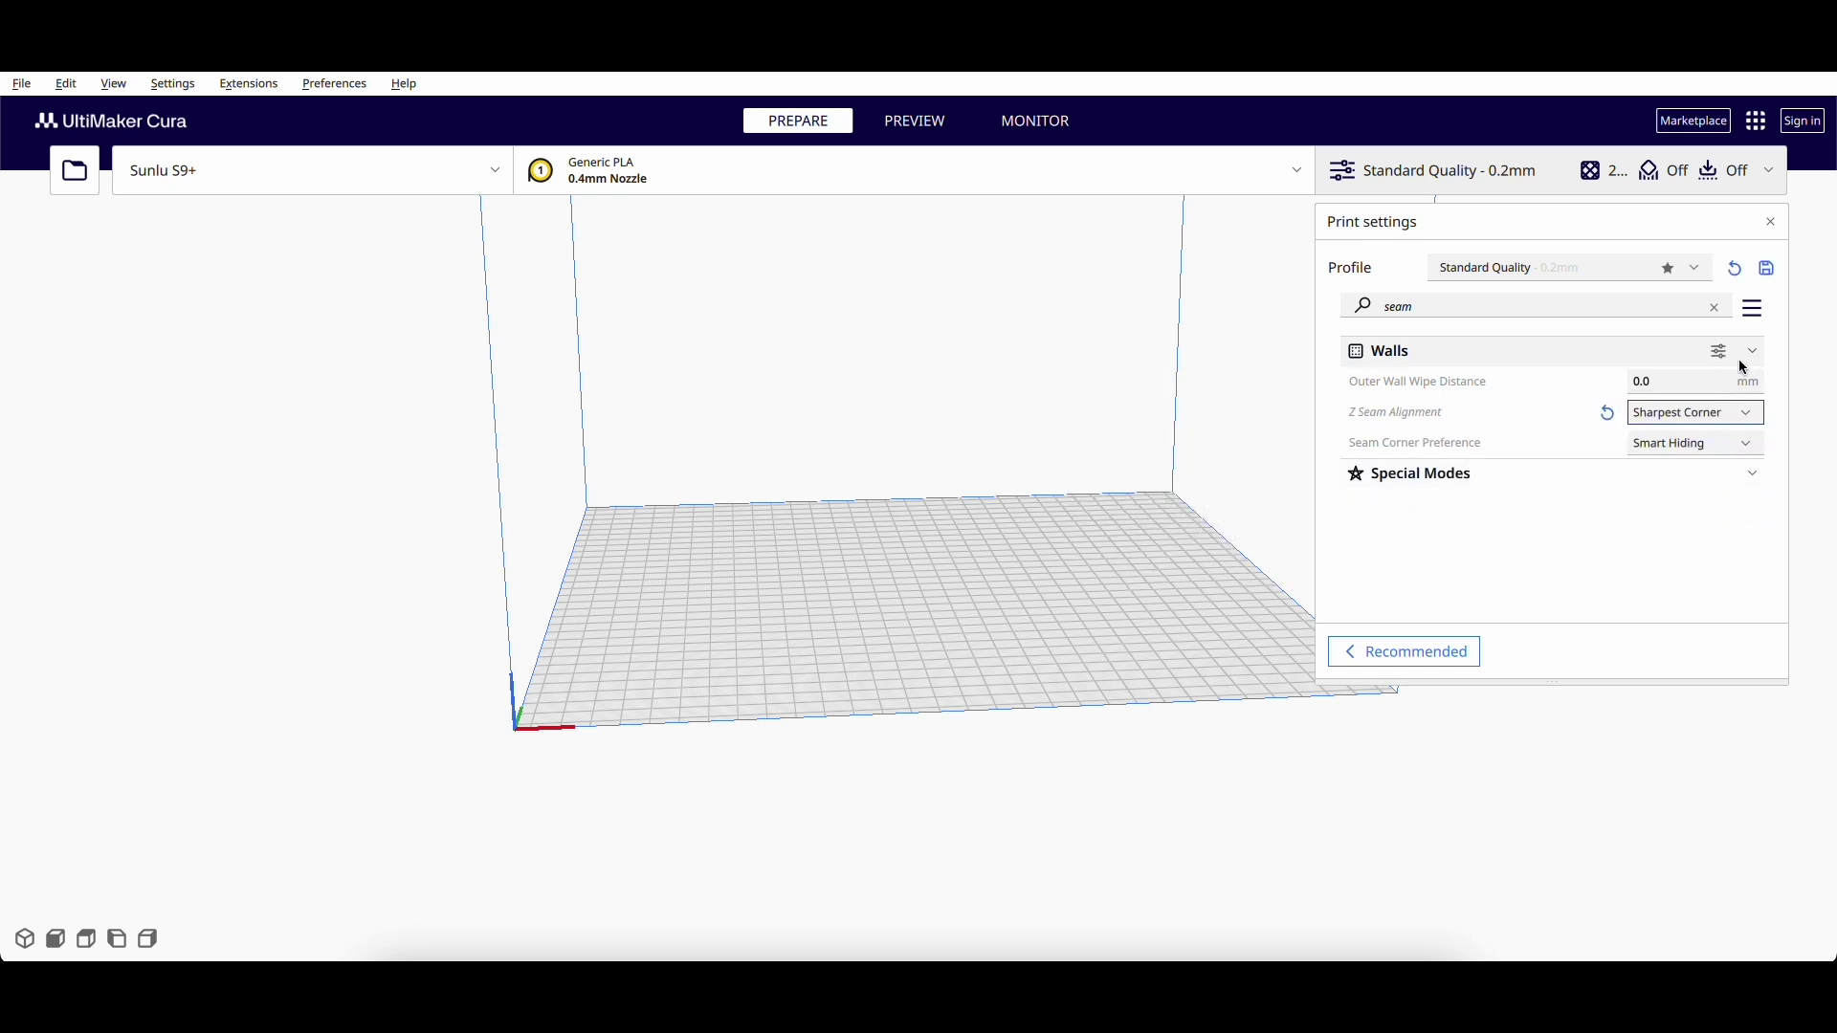
# Step: Keep the Z Seam Alignment and Seam Corner Preference settings visible, and clear the settings search
pyautogui.rightClick(1419, 423)
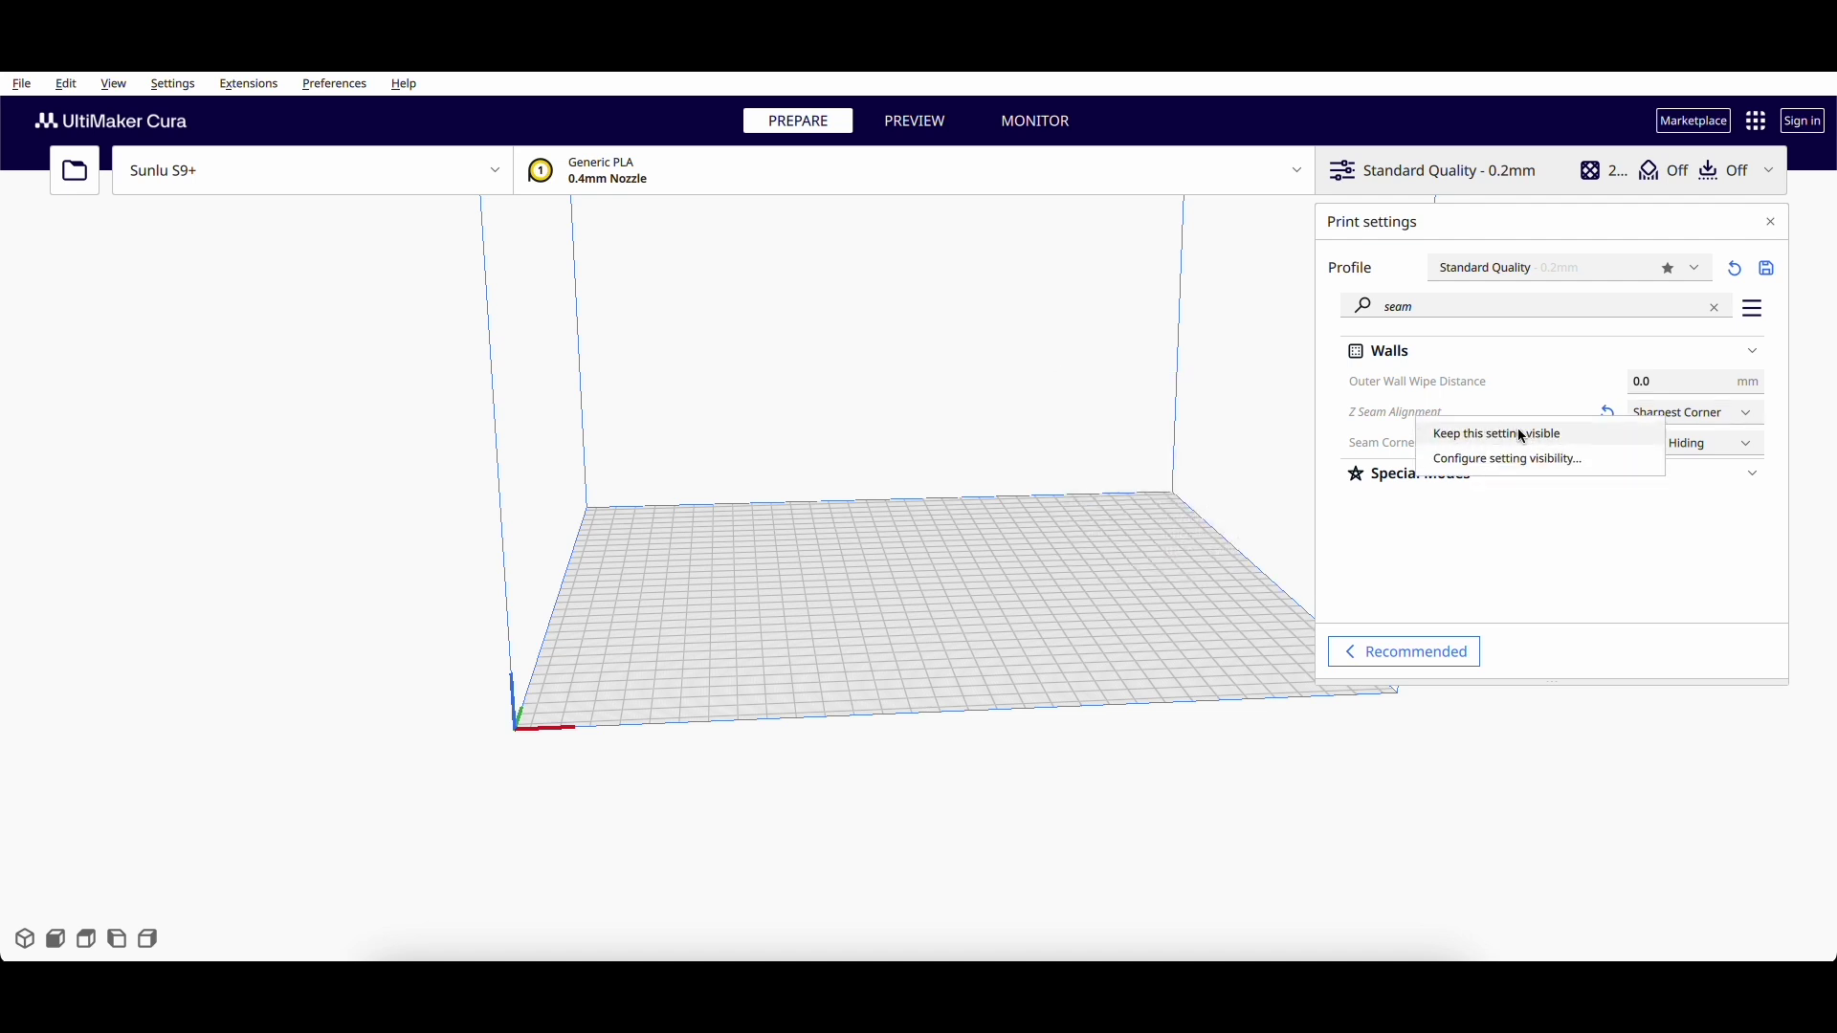
pyautogui.click(1516, 443)
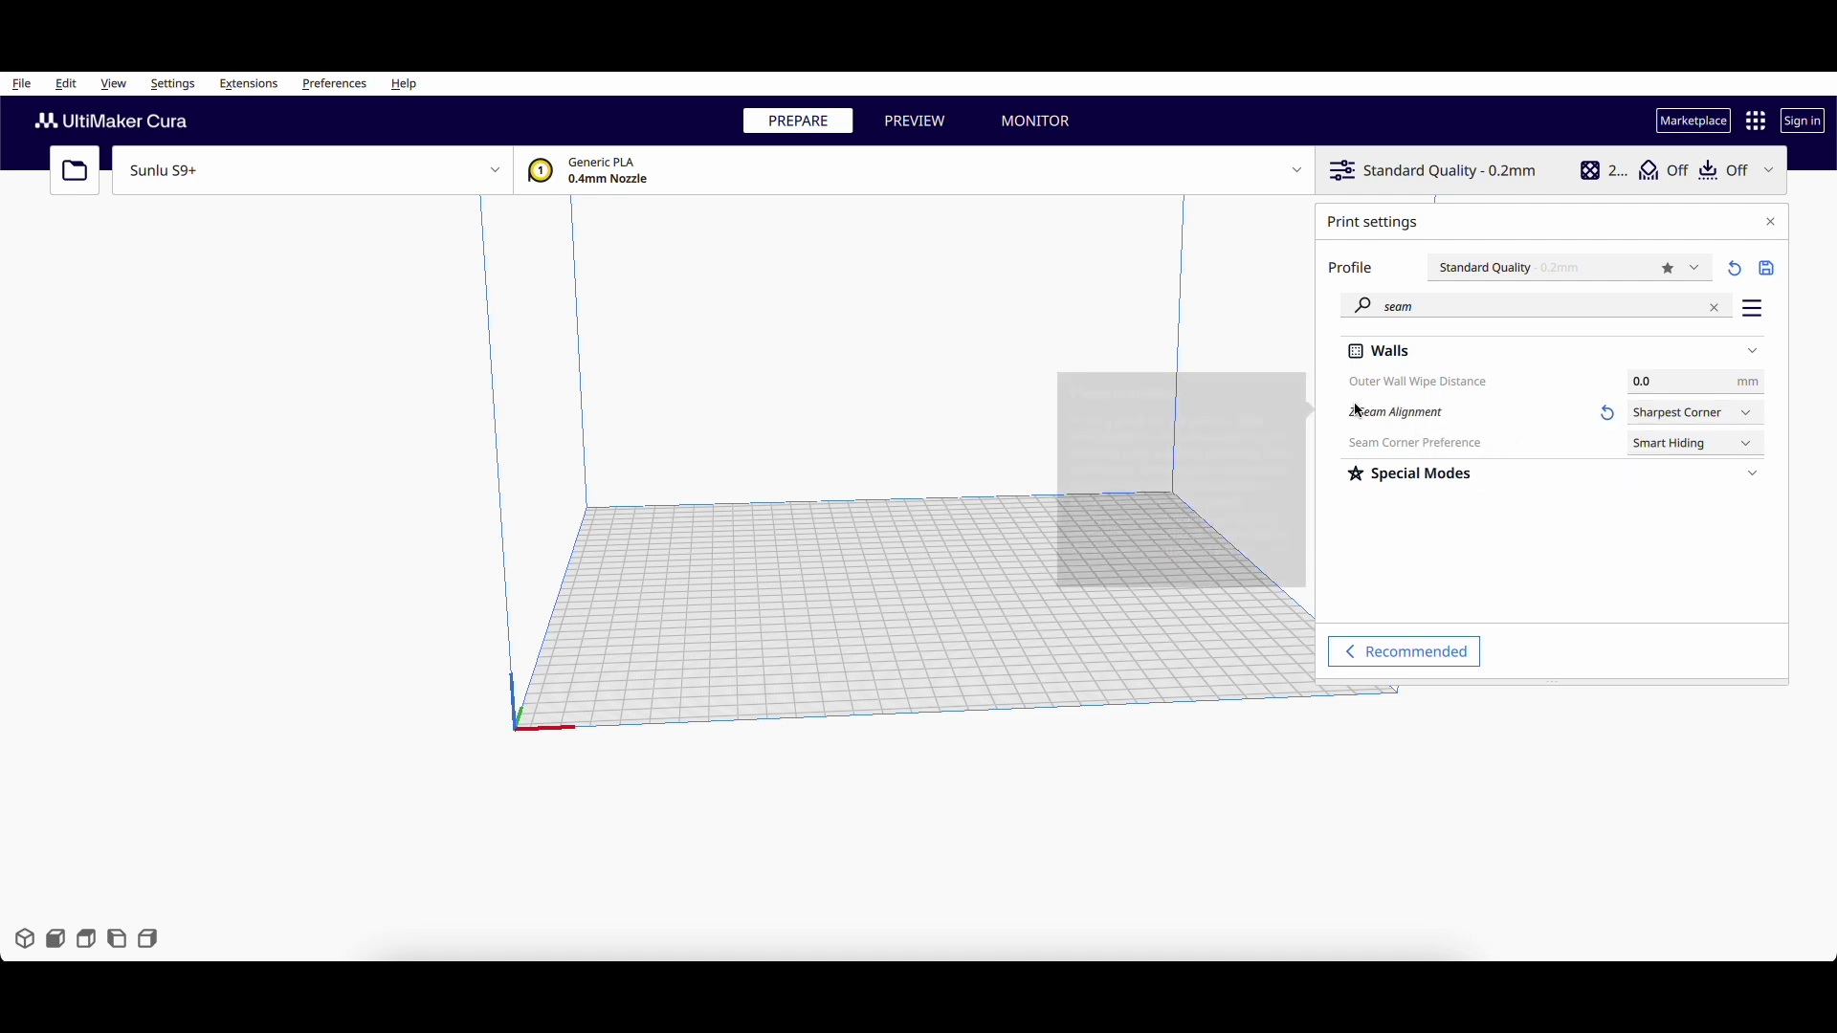
pyautogui.rightClick(1478, 464)
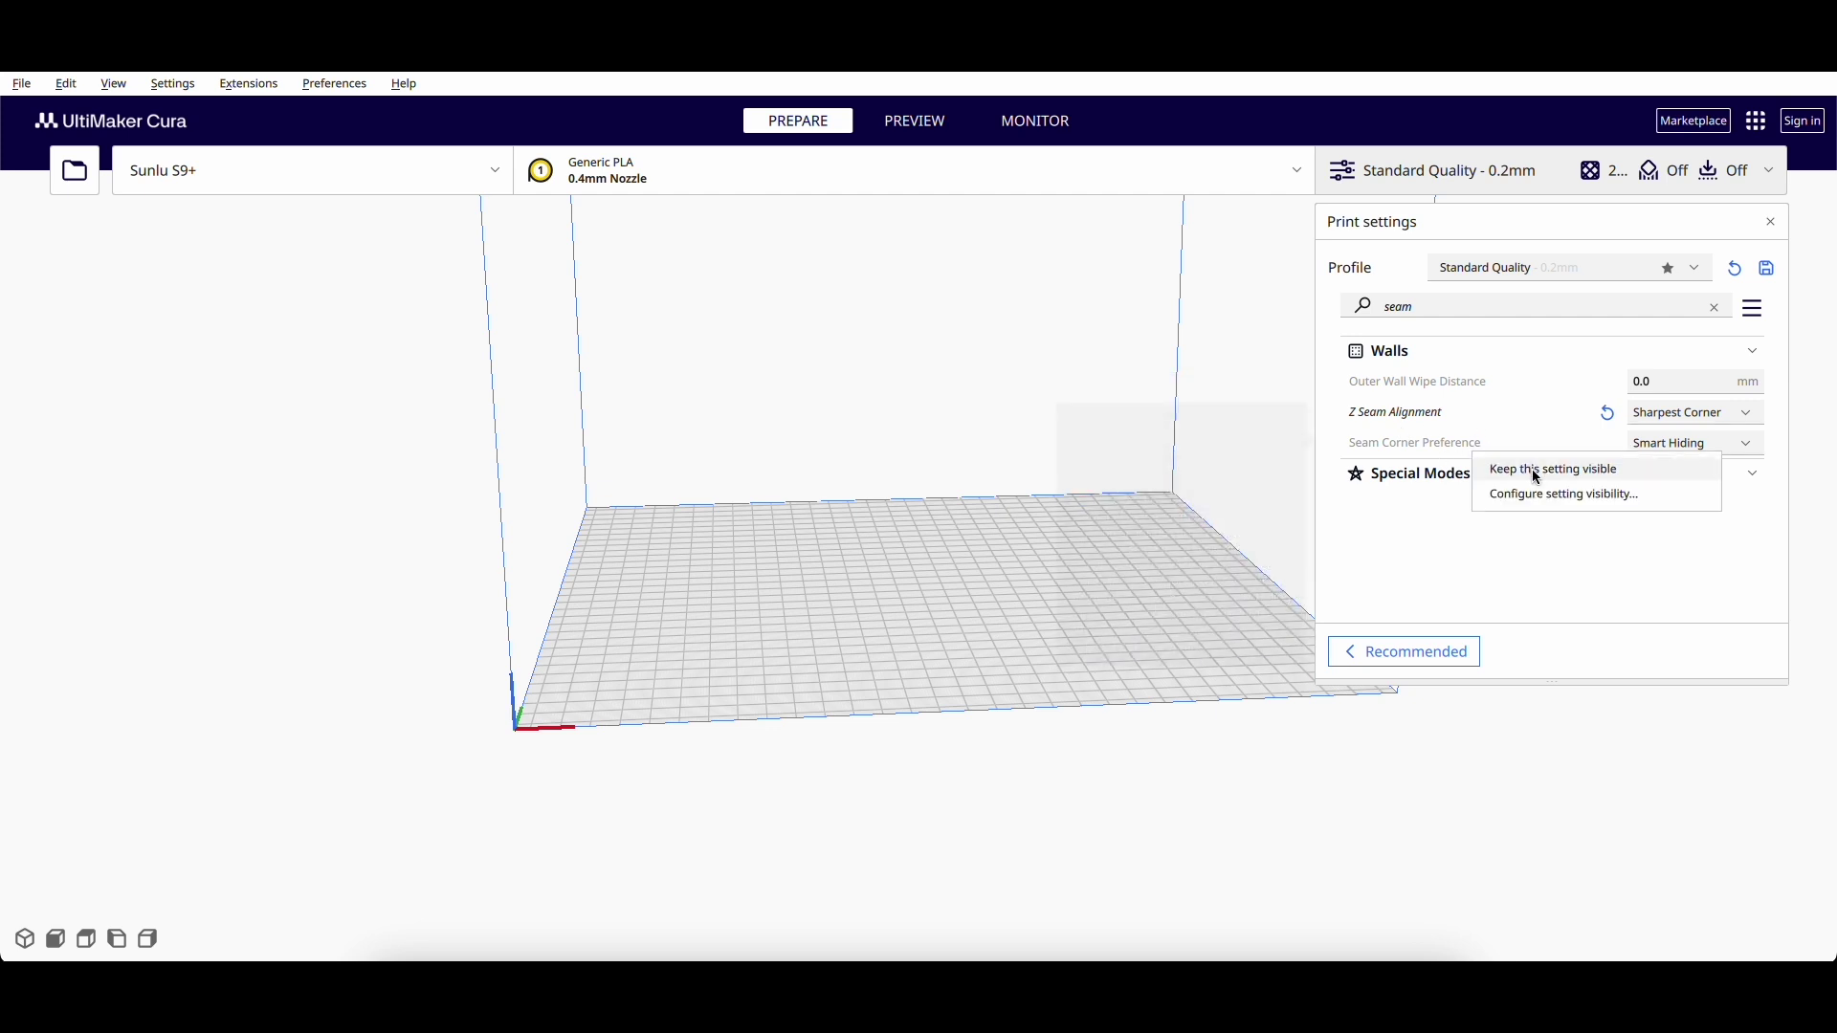
pyautogui.click(1531, 476)
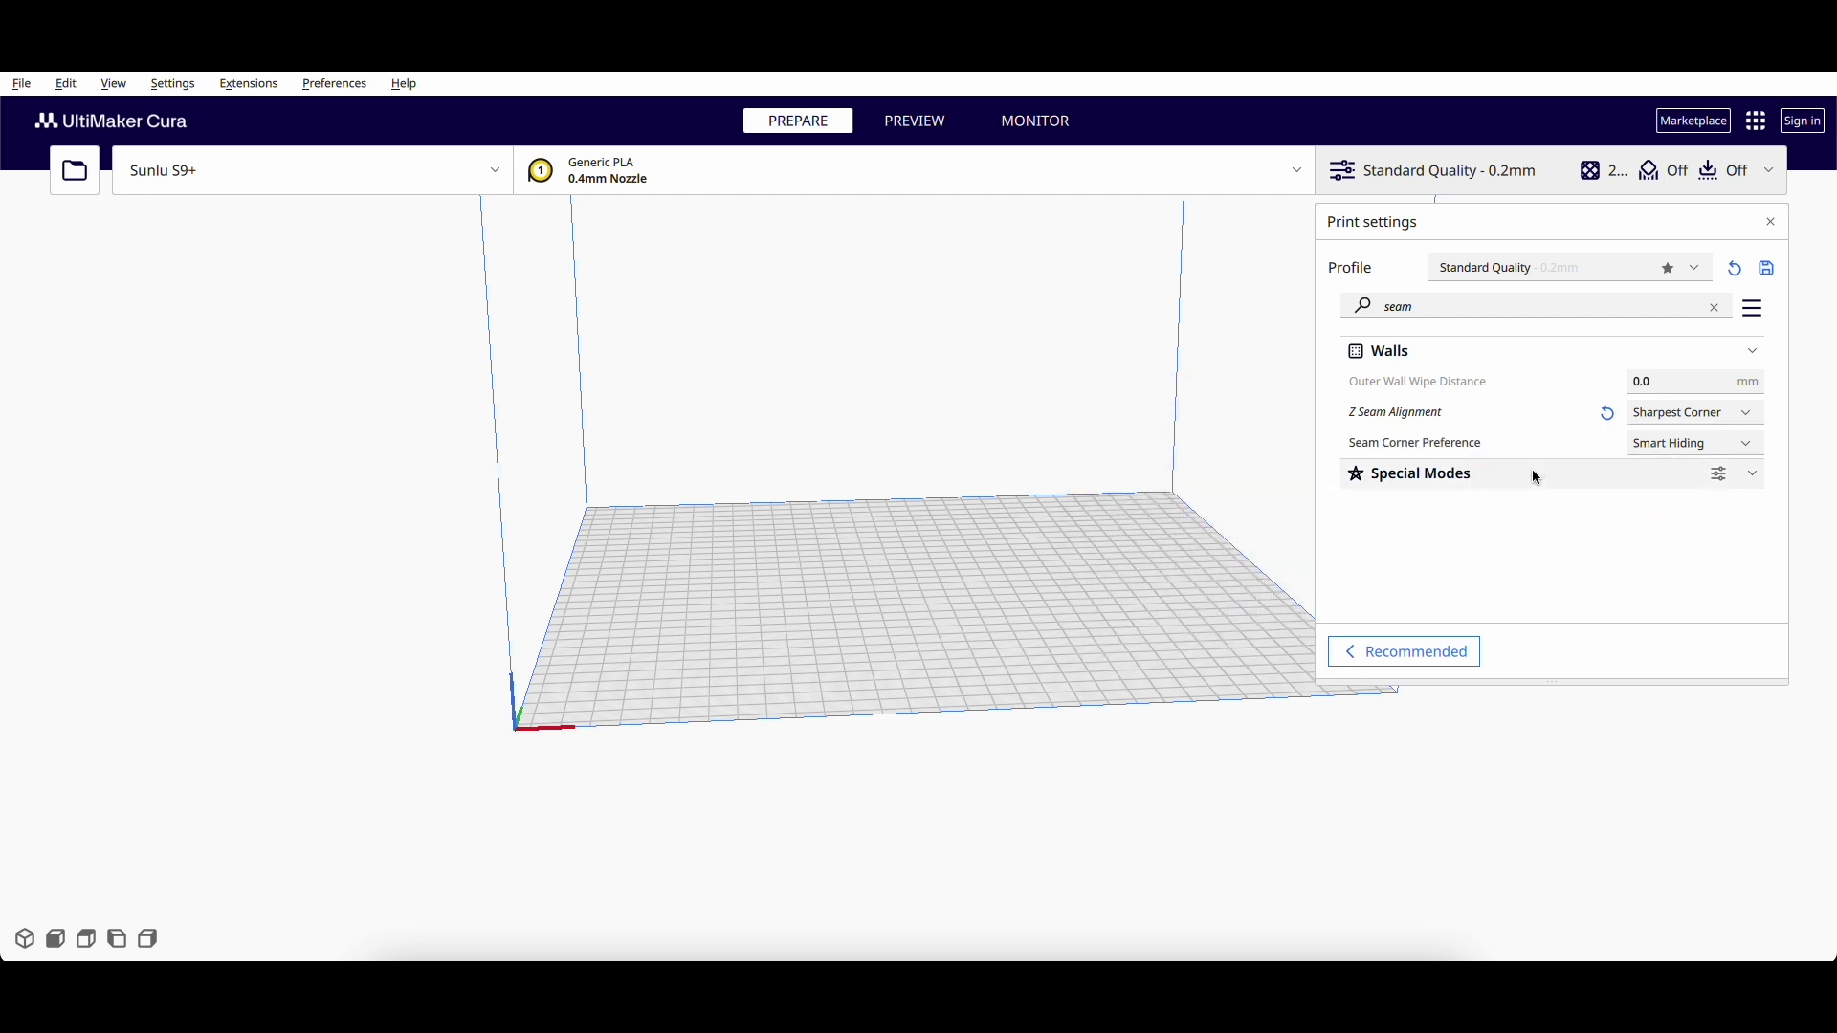
pyautogui.click(1719, 308)
# Step: Set the Wall Line Count to 3 in the Walls settings
pyautogui.scroll(-3, 1451, 393)
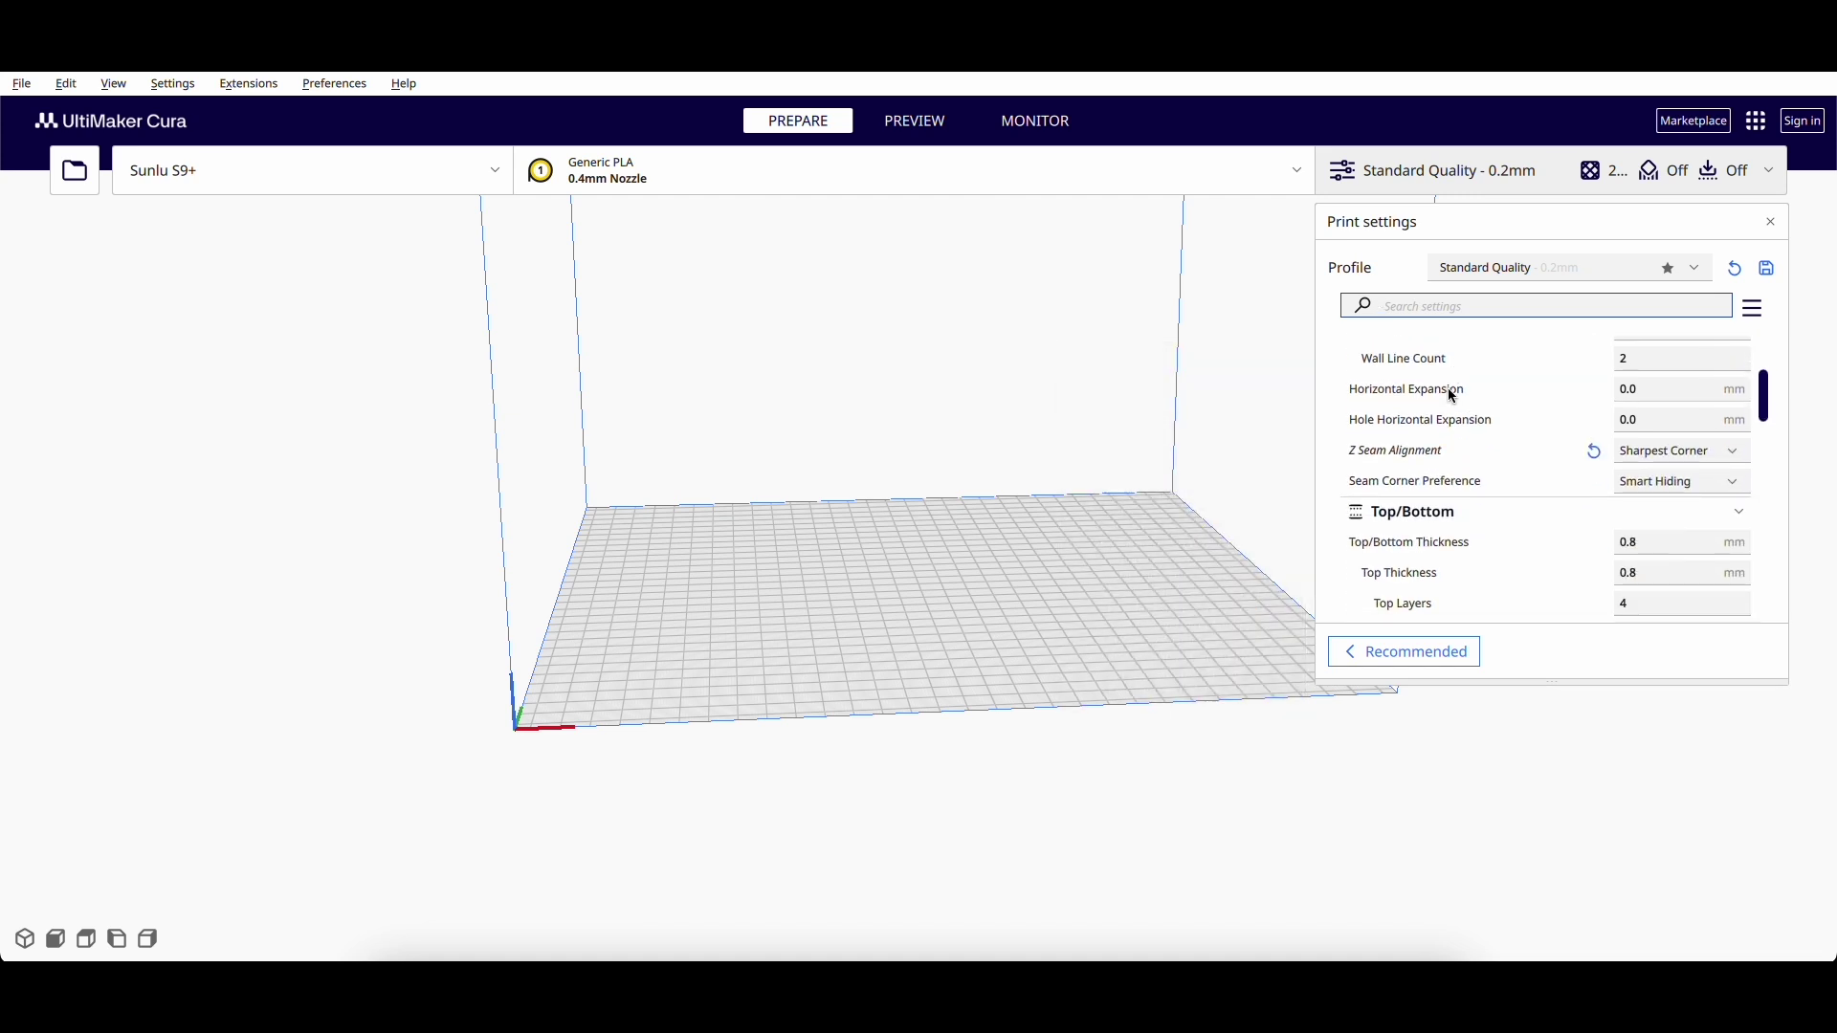
pyautogui.scroll(3, 1444, 402)
pyautogui.scroll(-2, 1415, 461)
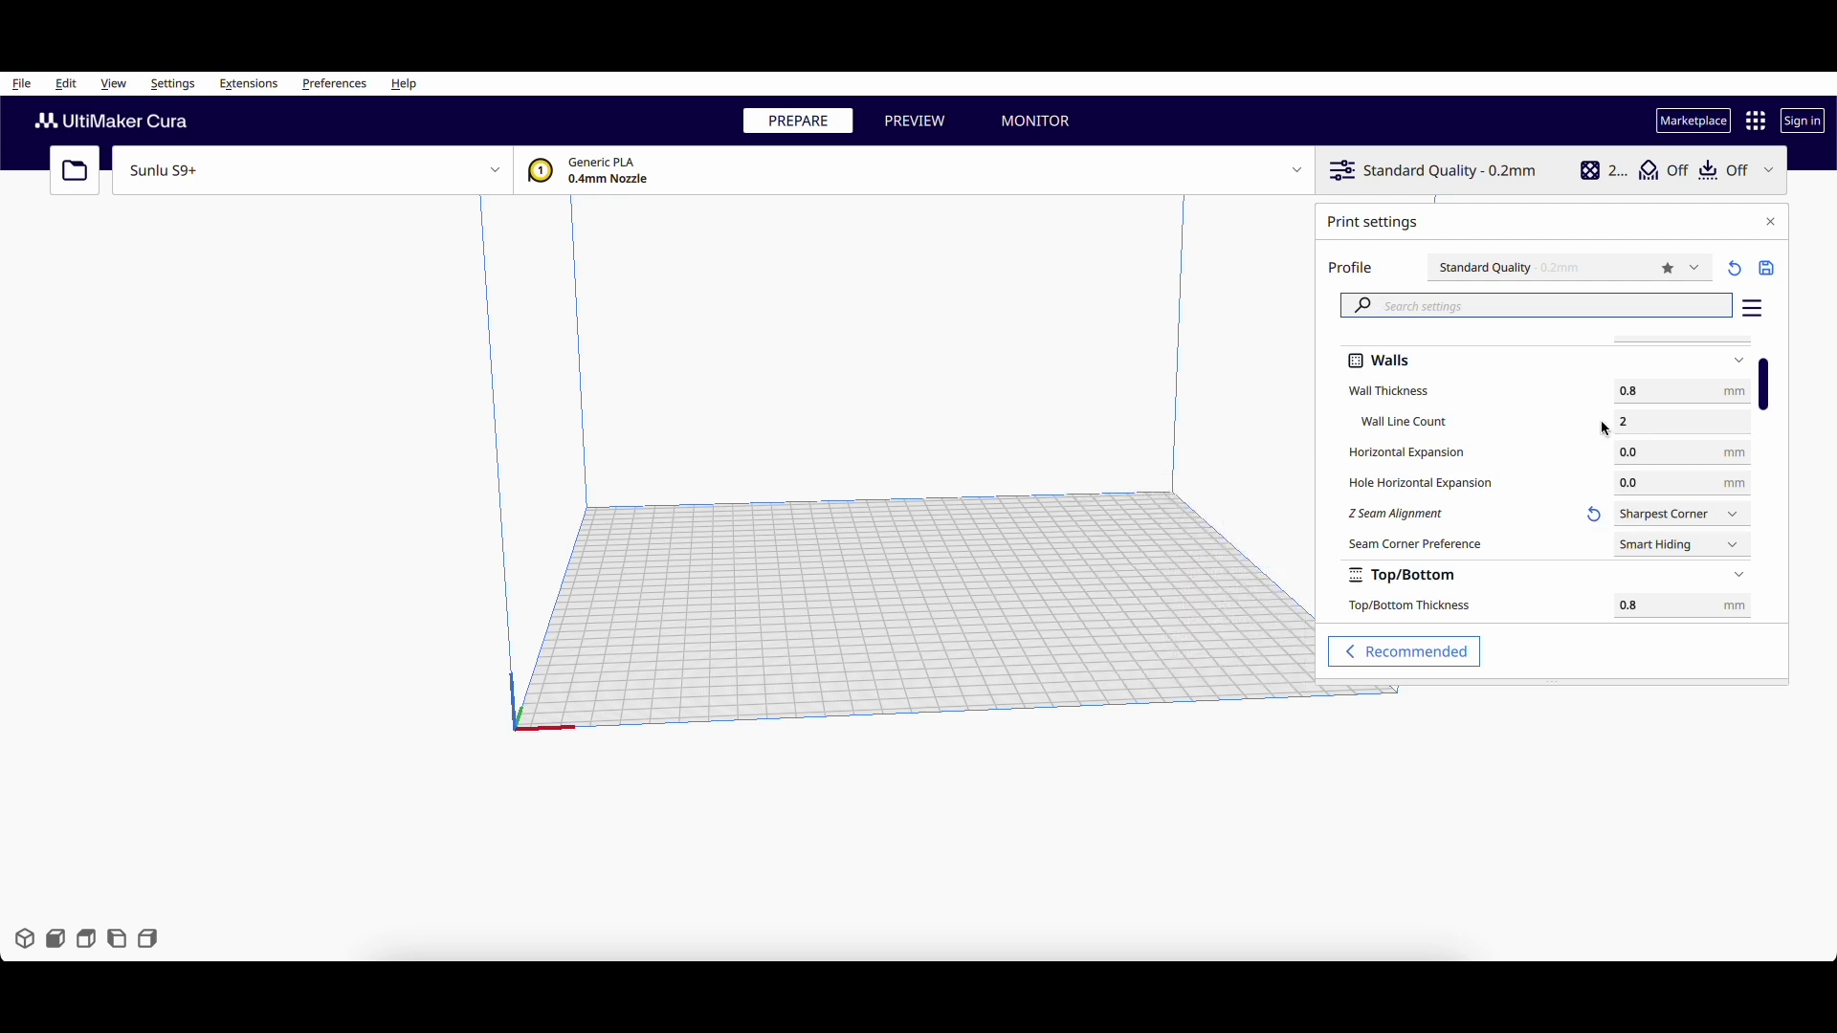
pyautogui.click(1636, 421)
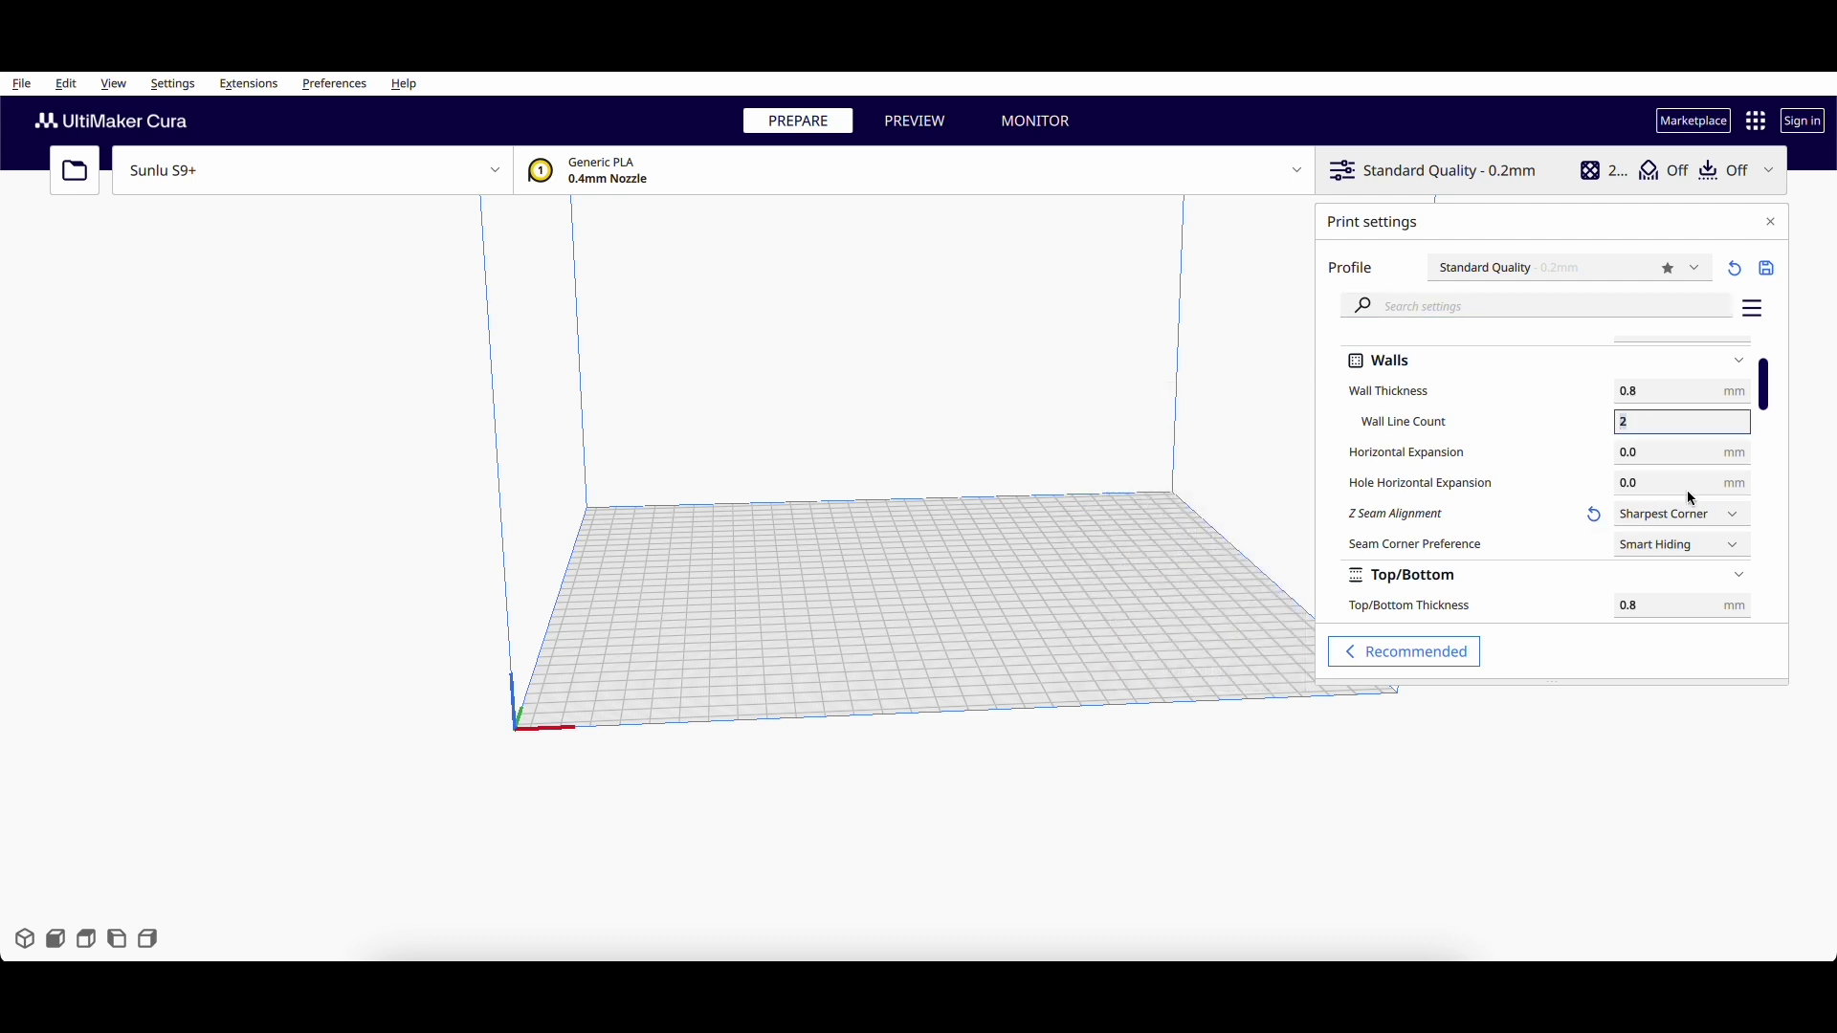
pyautogui.press('BackSpace')
pyautogui.write('3')
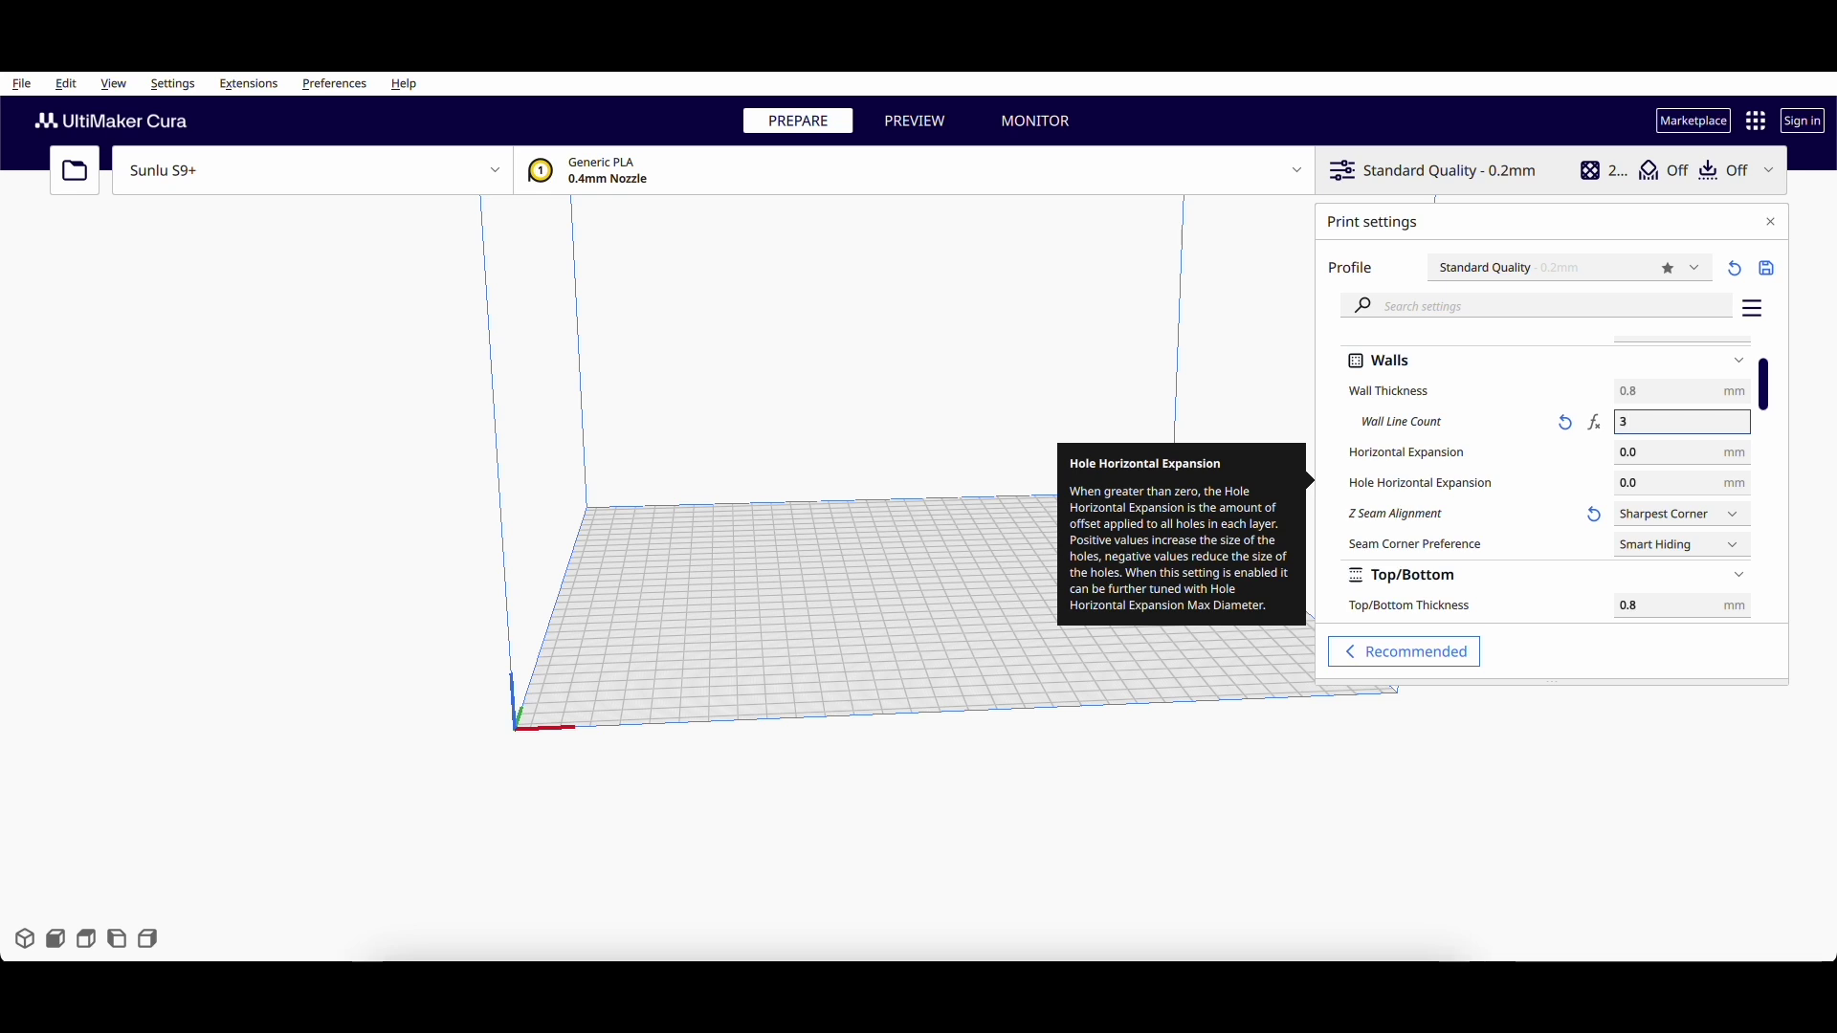
# Step: Review the Top/Bottom settings and set the Infill Pattern to Zig Zag
pyautogui.scroll(-1, 1606, 475)
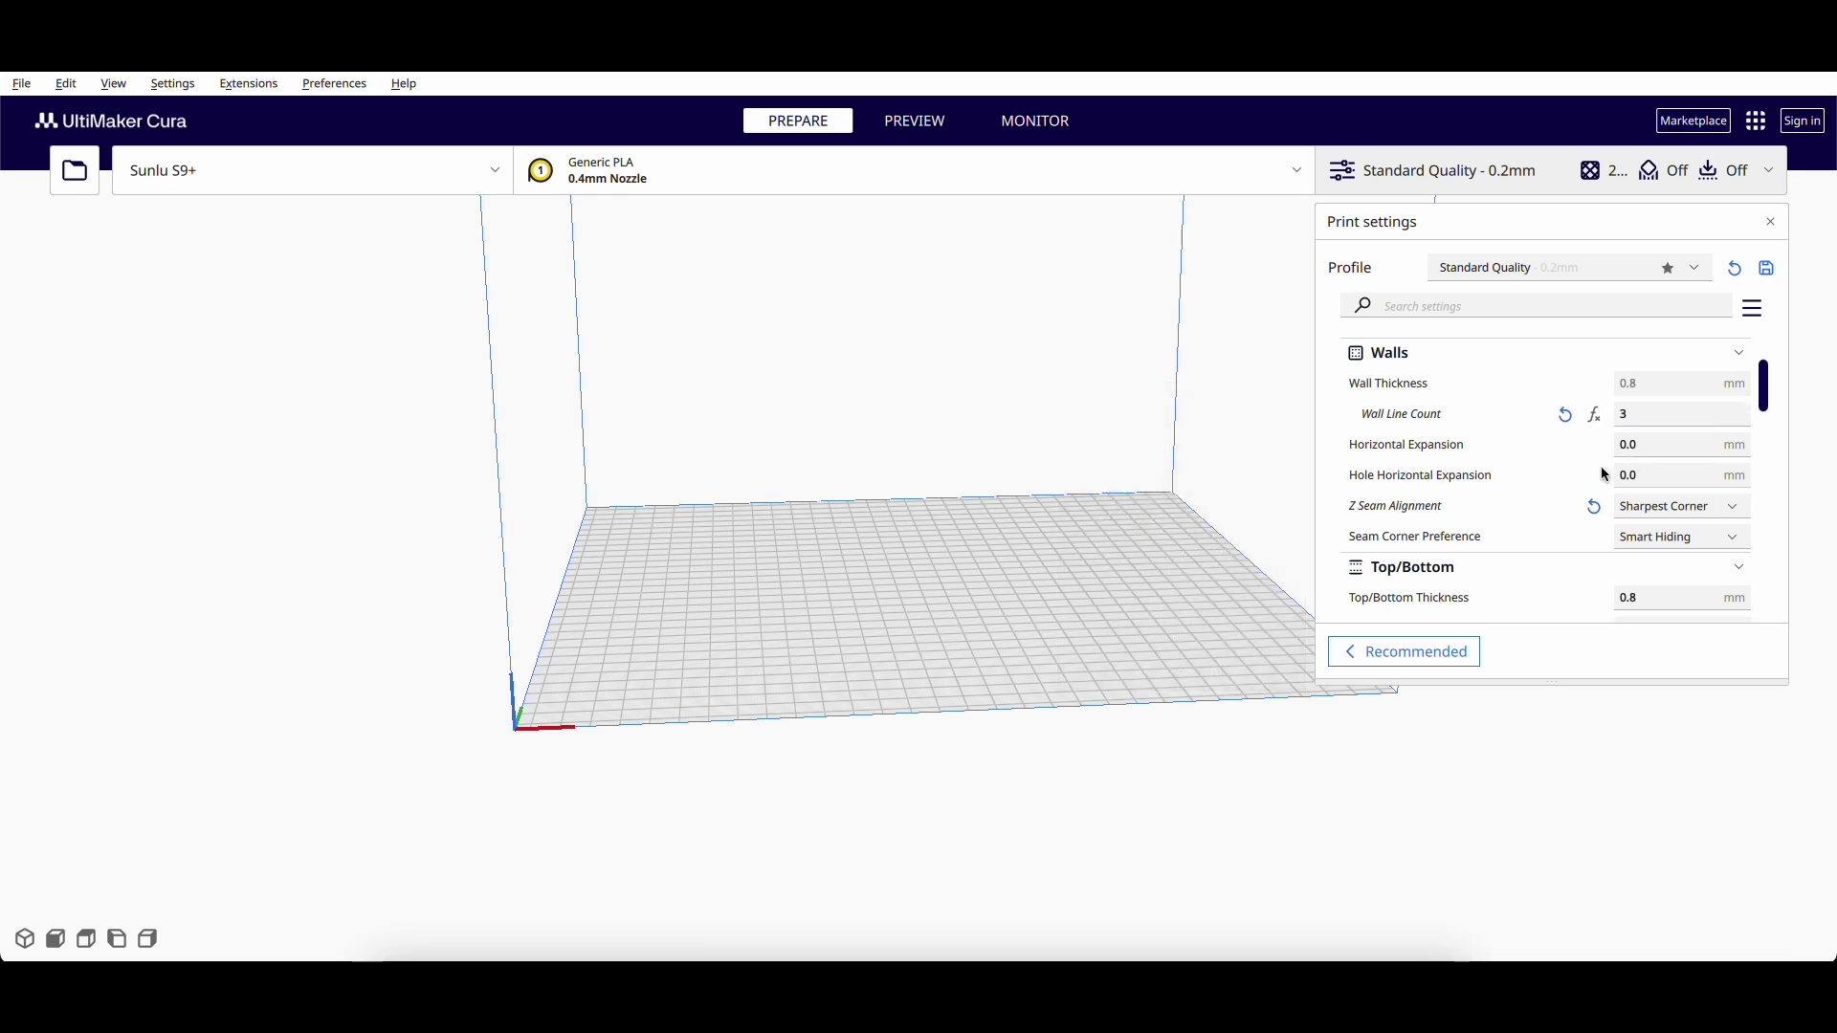
pyautogui.scroll(-4, 1606, 474)
pyautogui.scroll(1, 1572, 459)
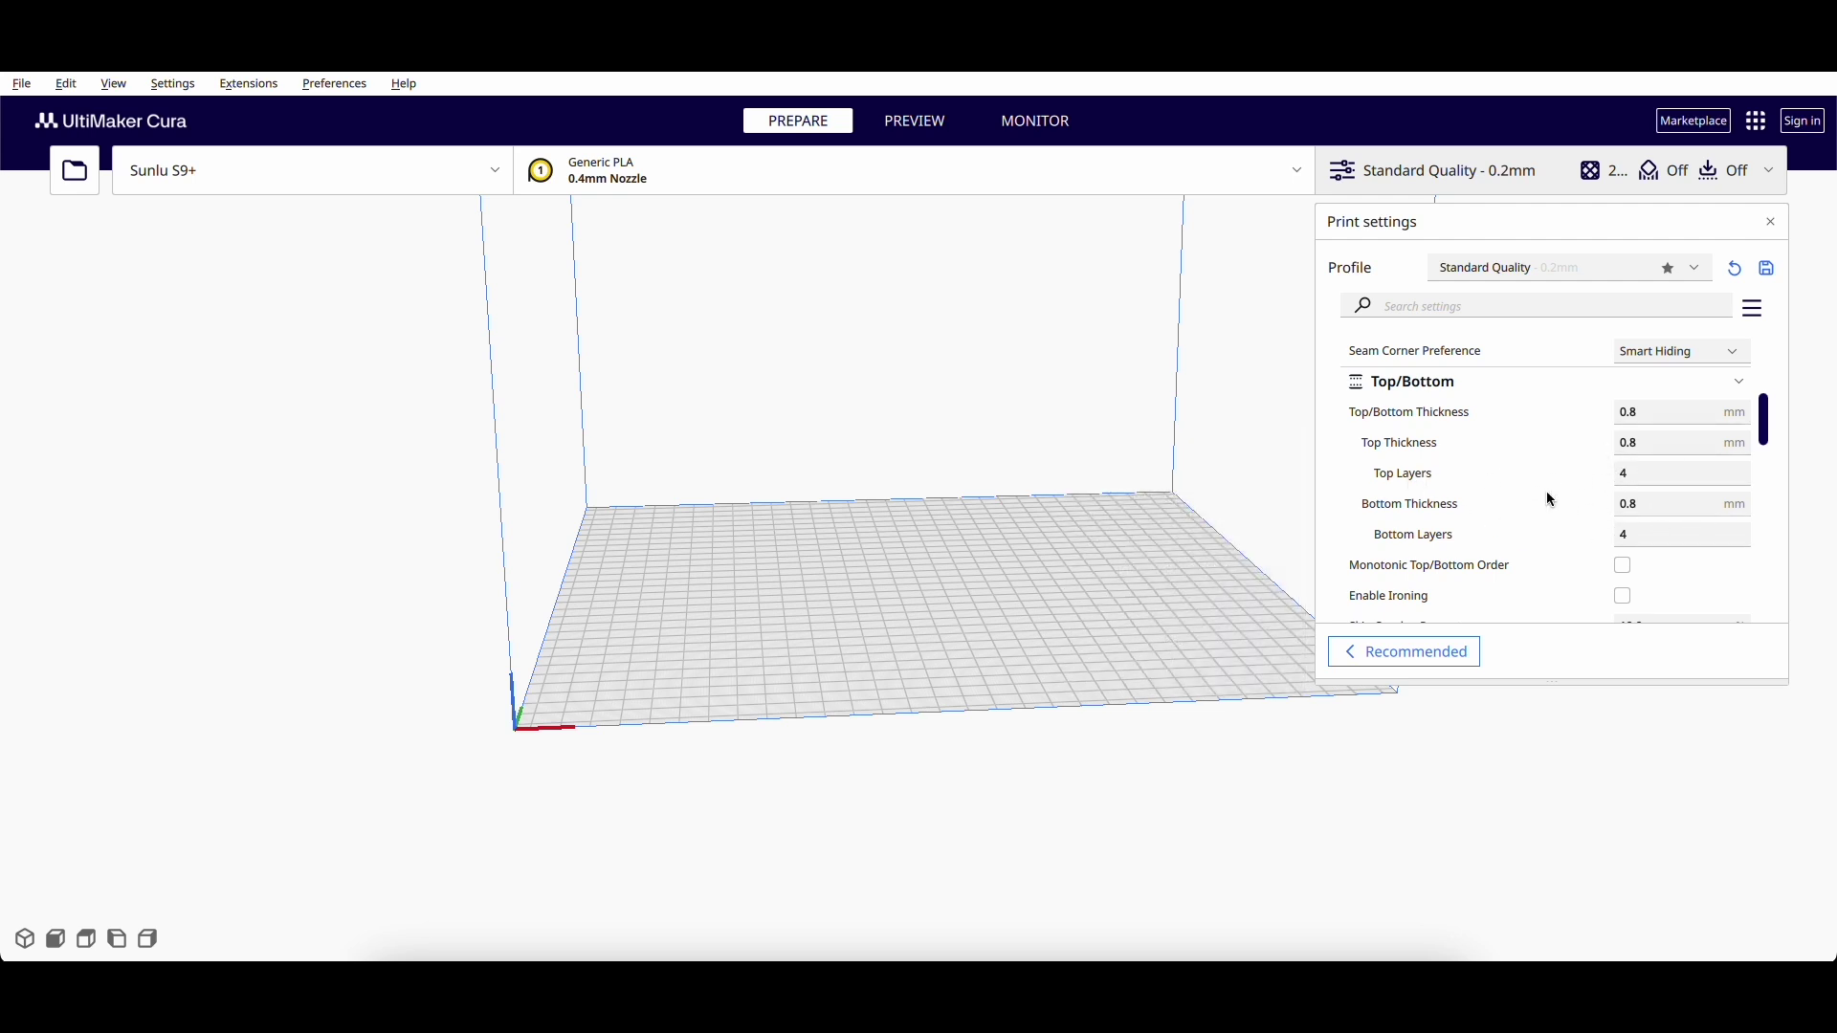
pyautogui.scroll(-2, 1531, 498)
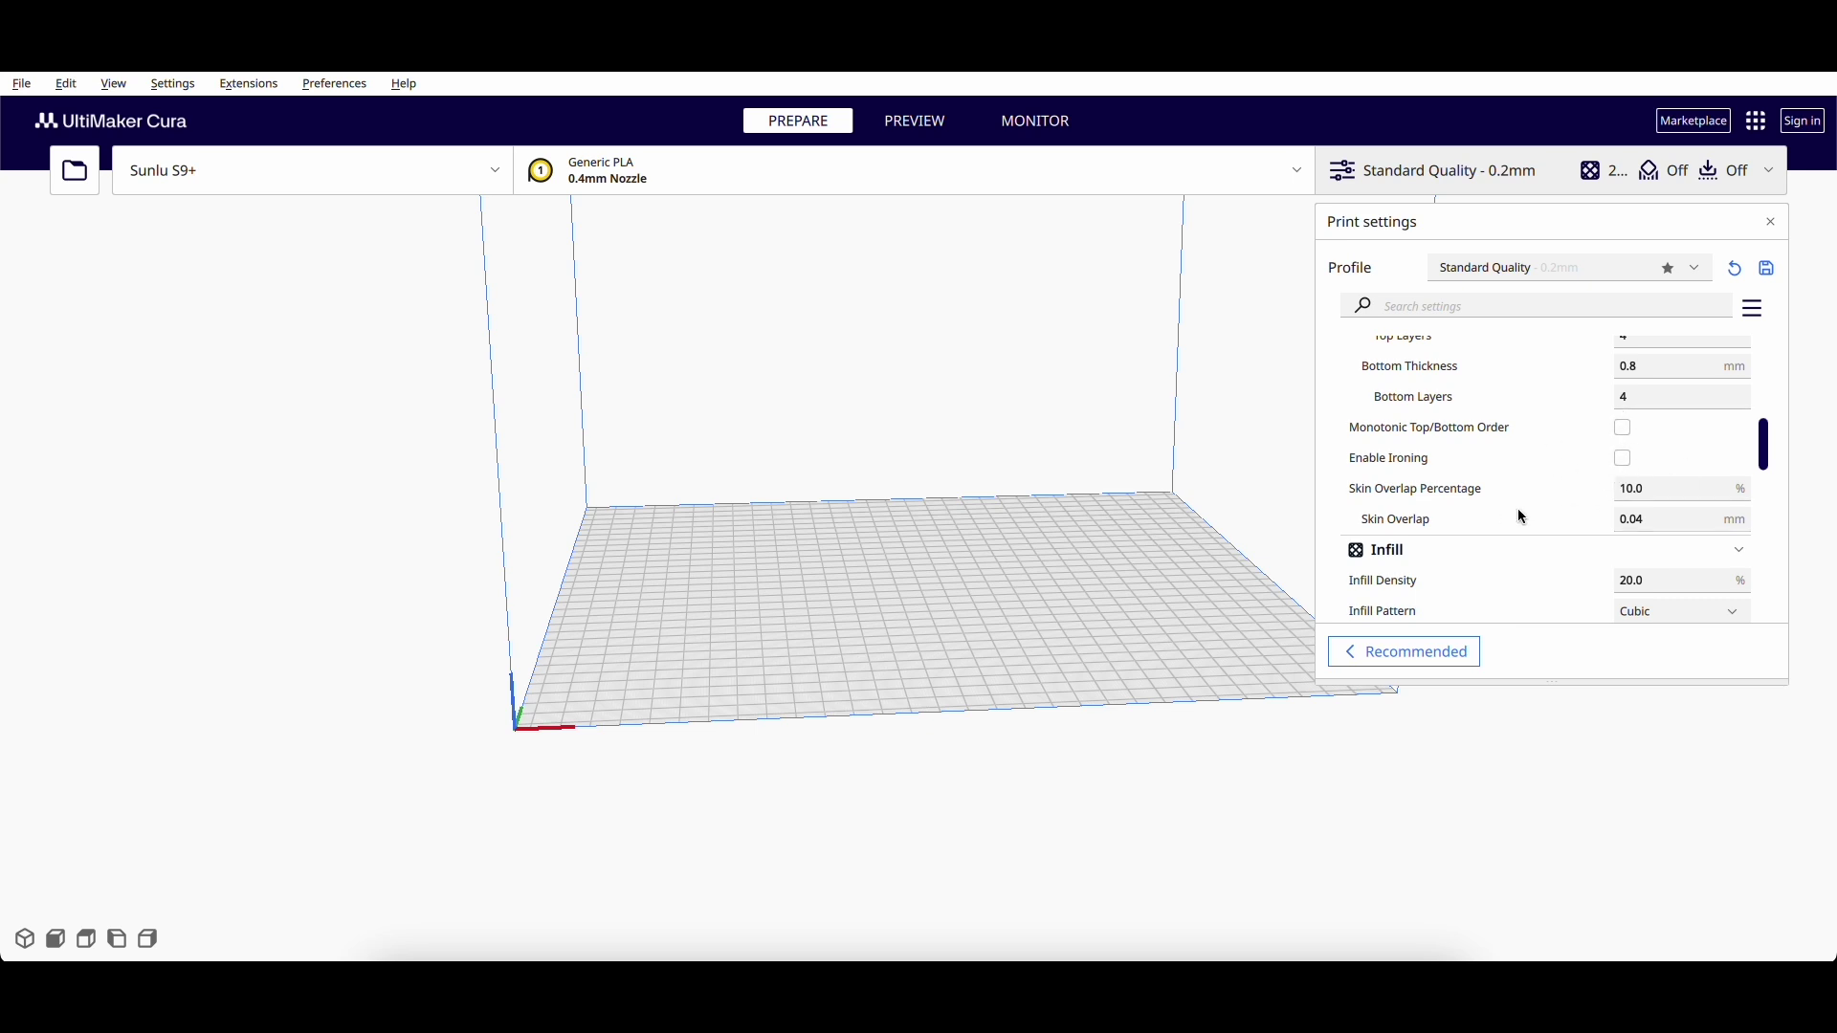
pyautogui.scroll(-3, 1561, 509)
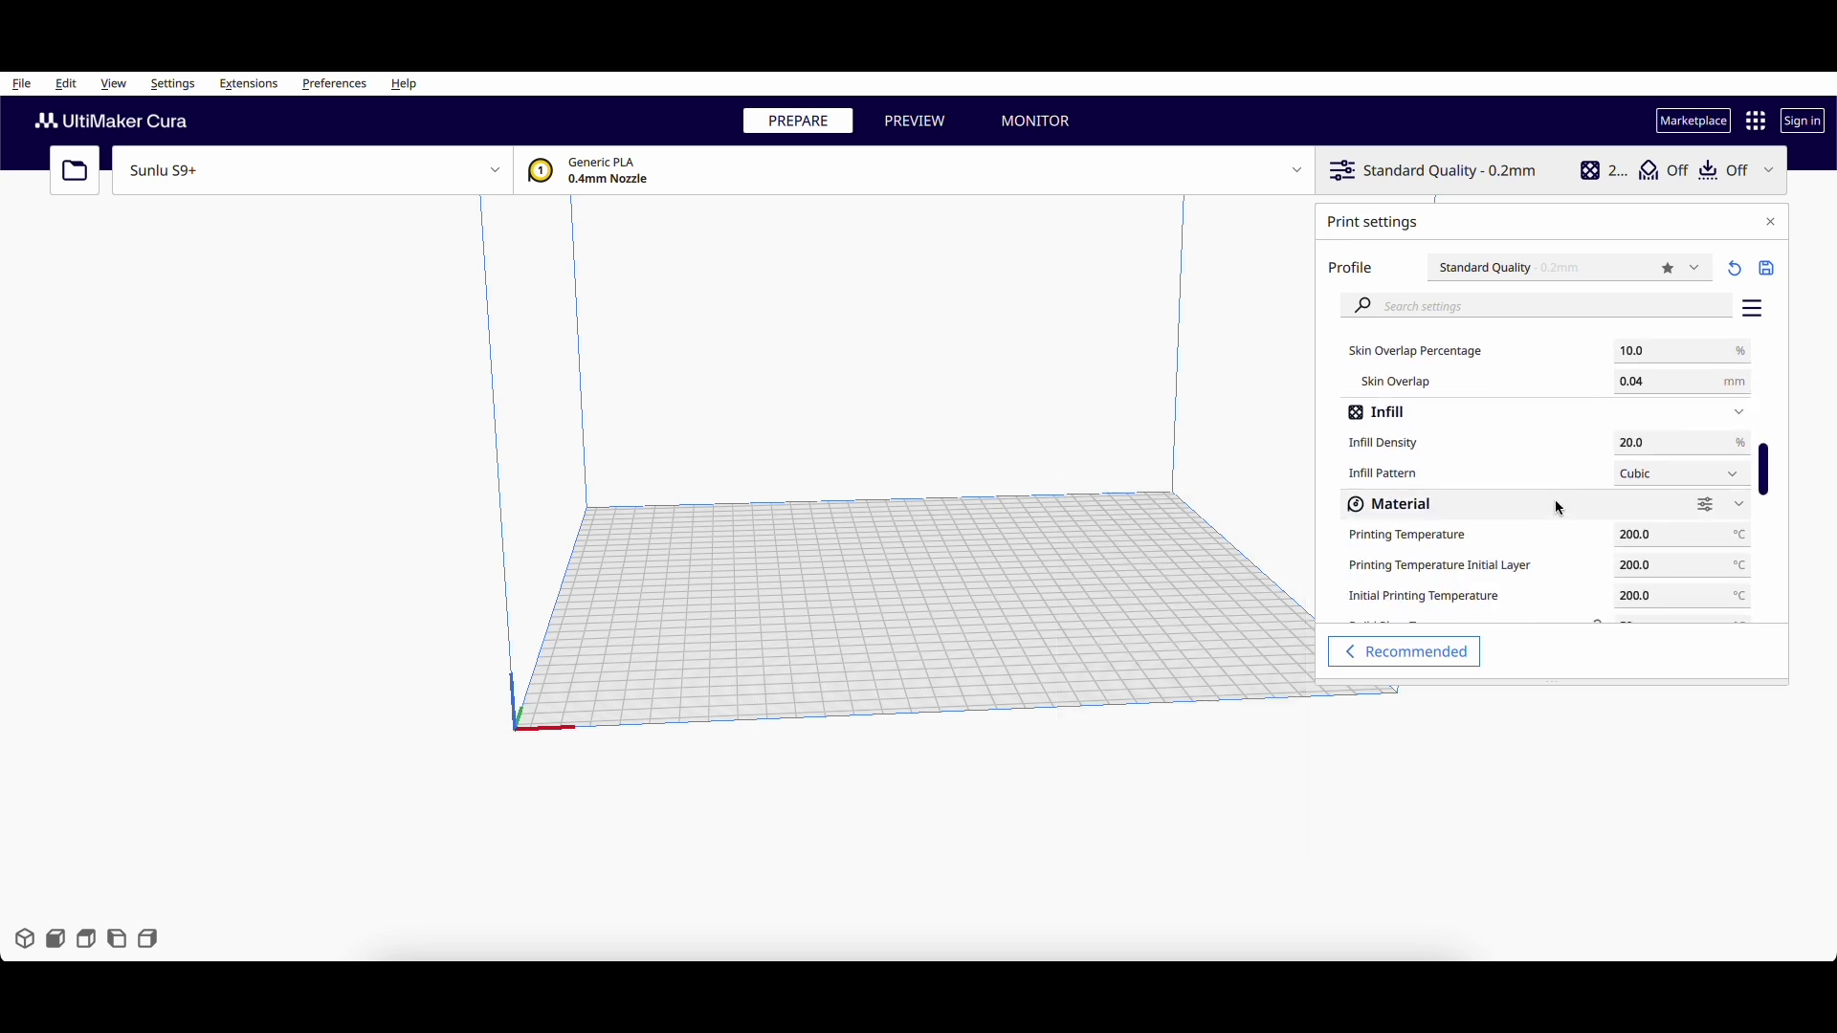
pyautogui.click(1656, 474)
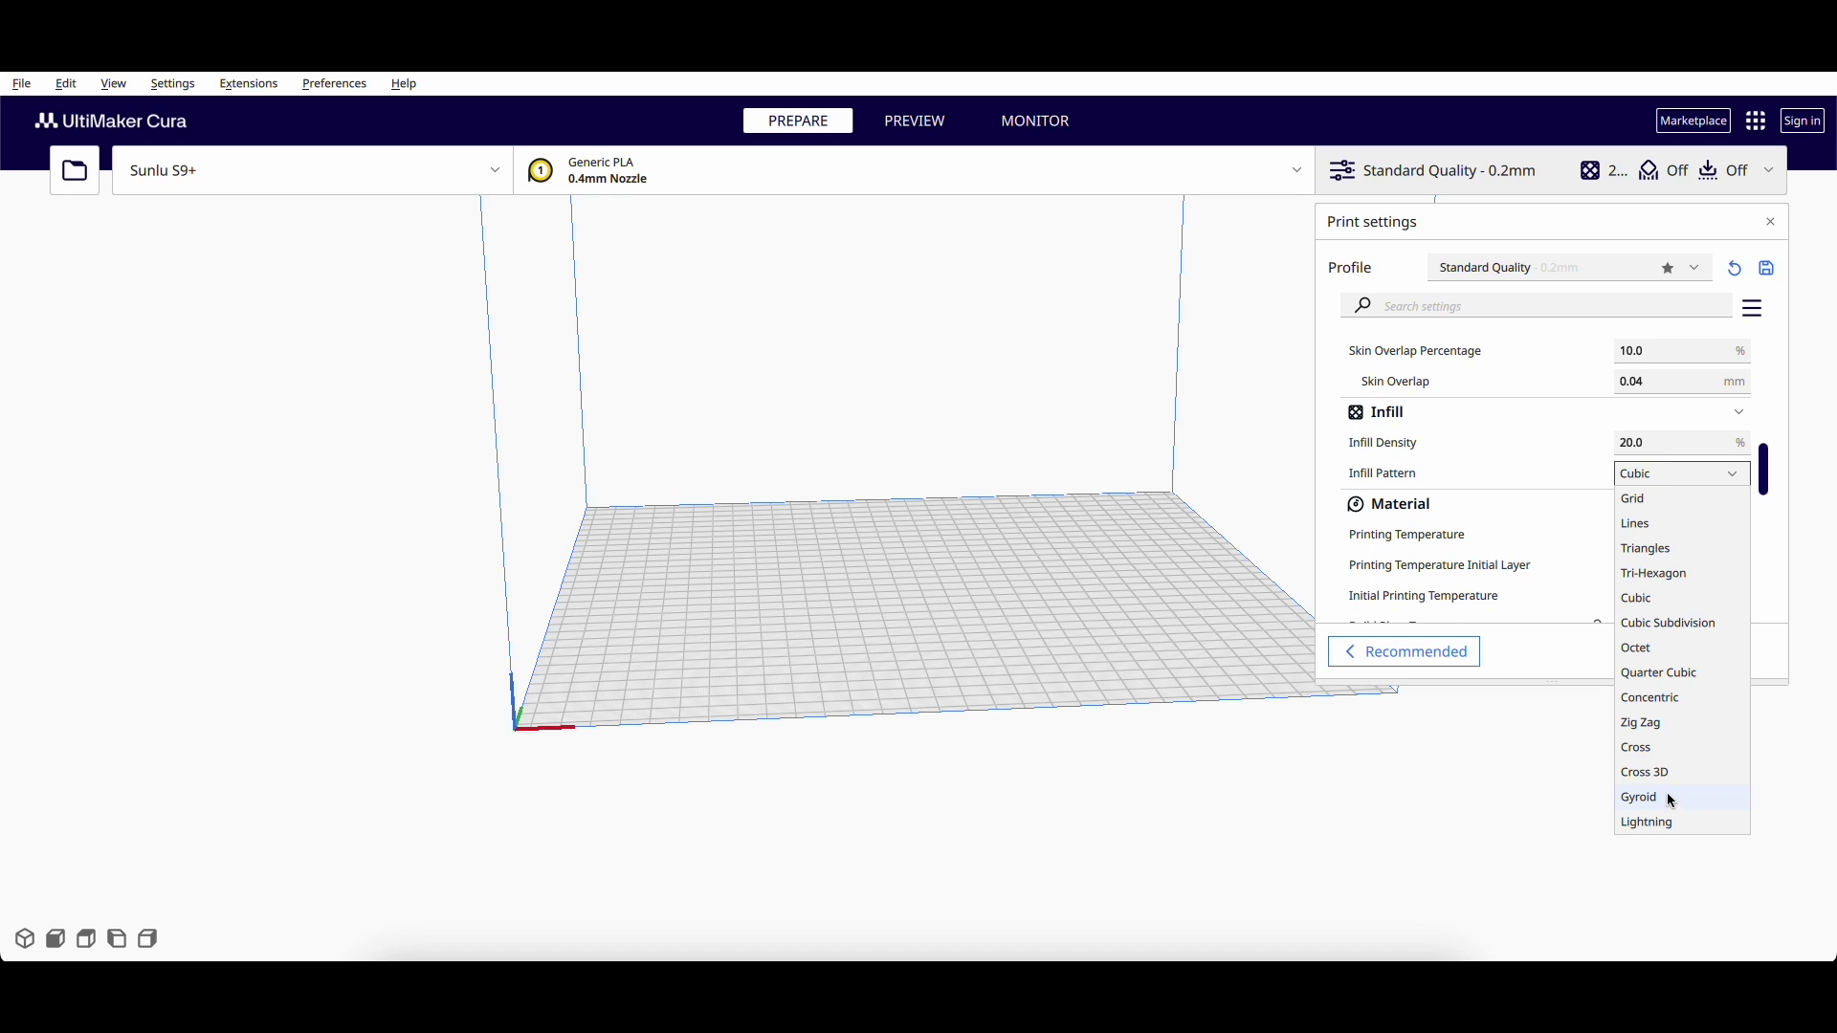
pyautogui.click(1671, 735)
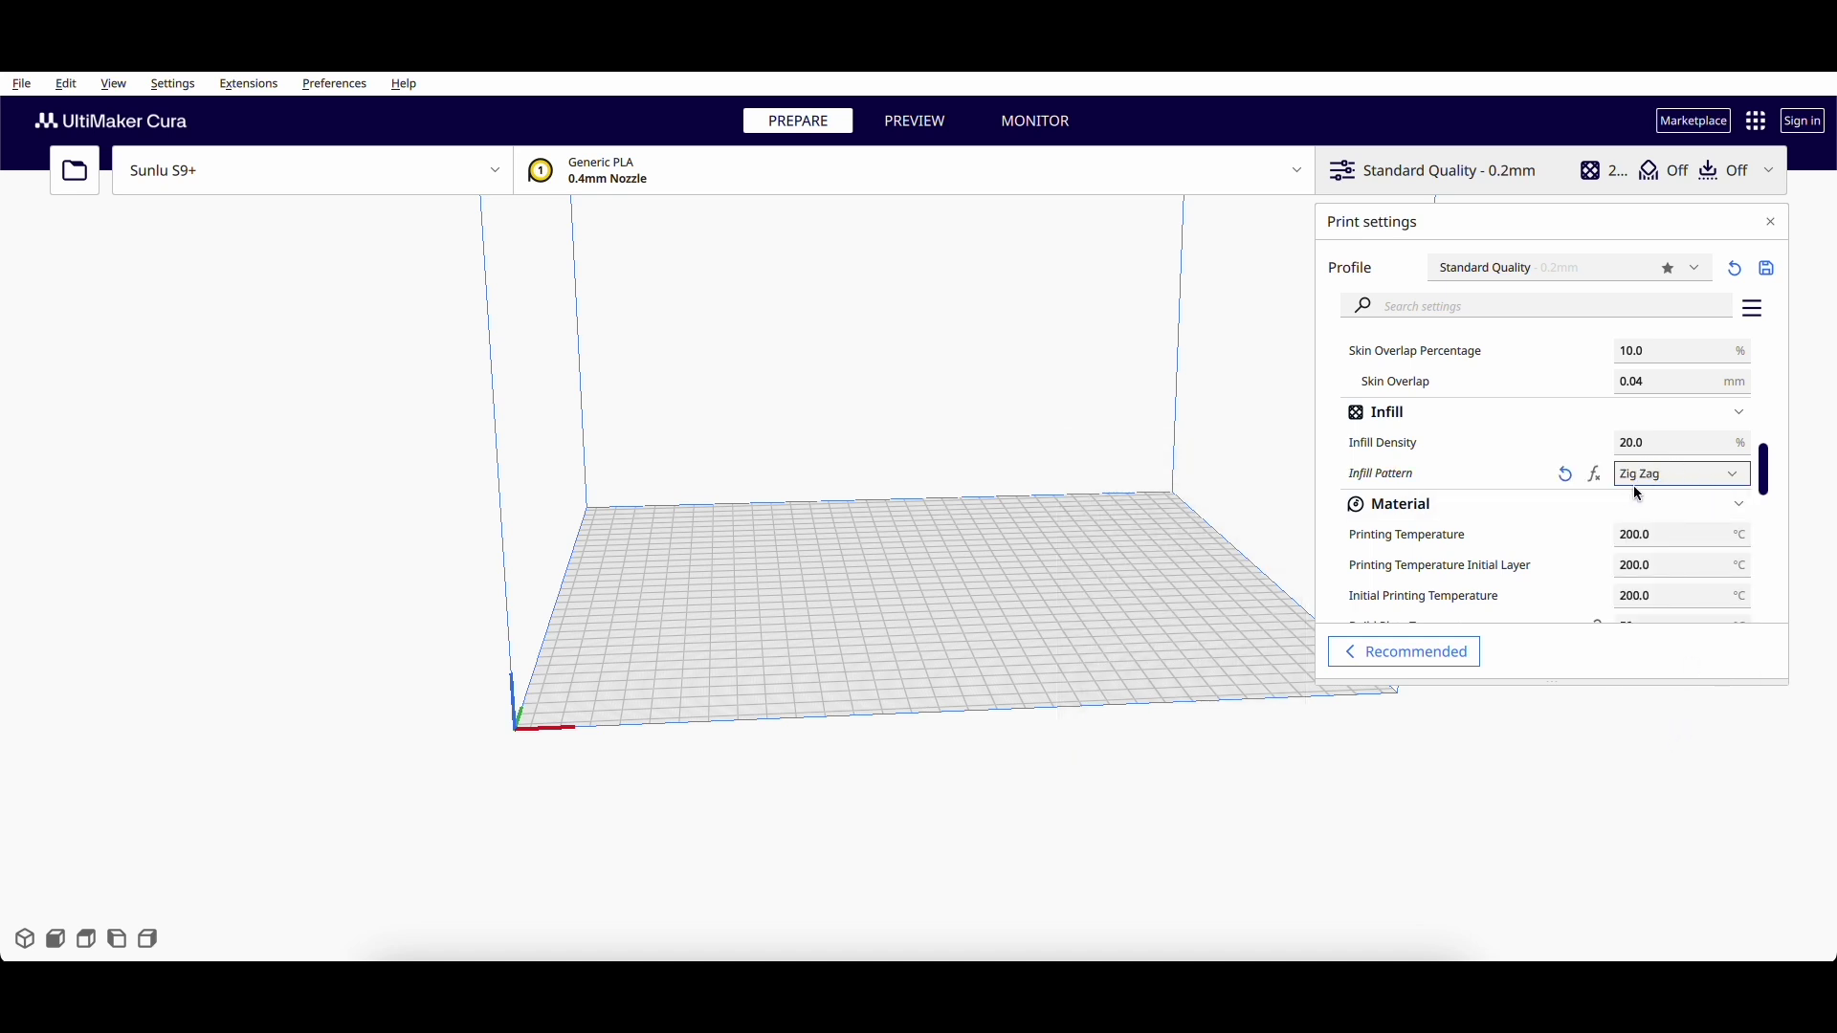
# Step: Set the Infill Density to 5%
pyautogui.click(1651, 443)
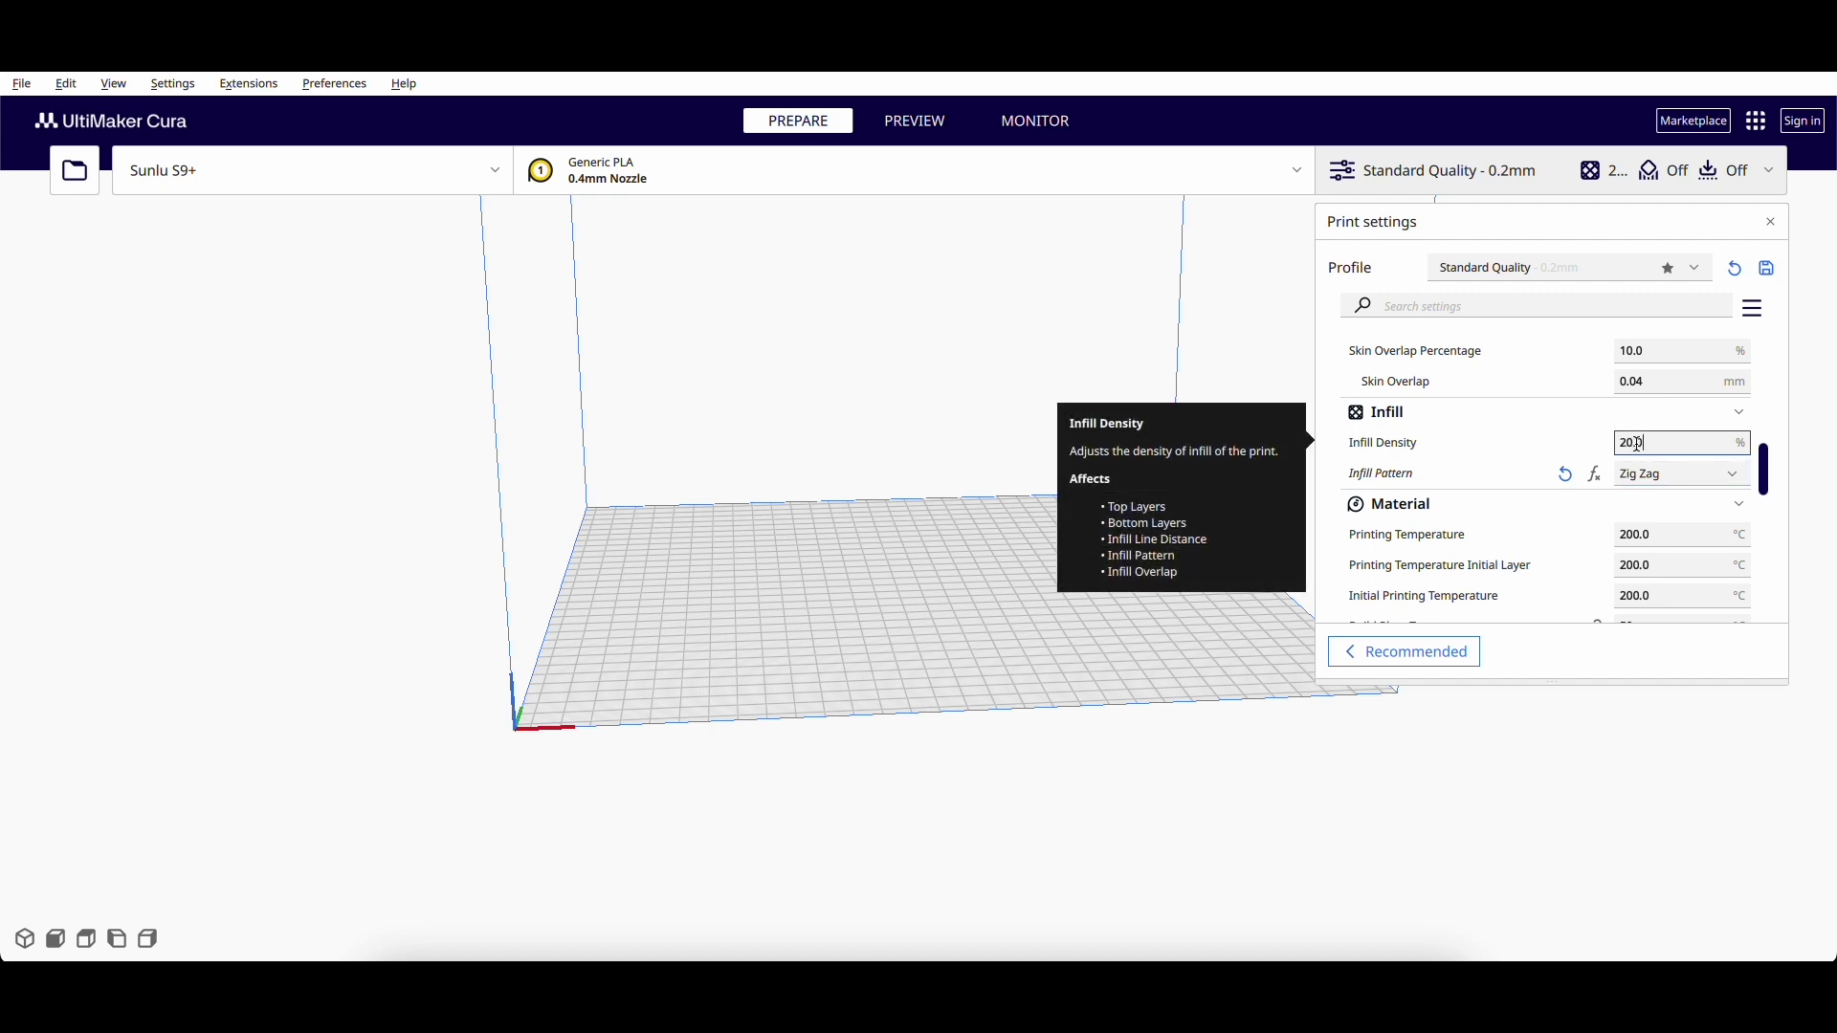
pyautogui.moveTo(1695, 445); pyautogui.dragTo(1594, 447)
pyautogui.write('5')
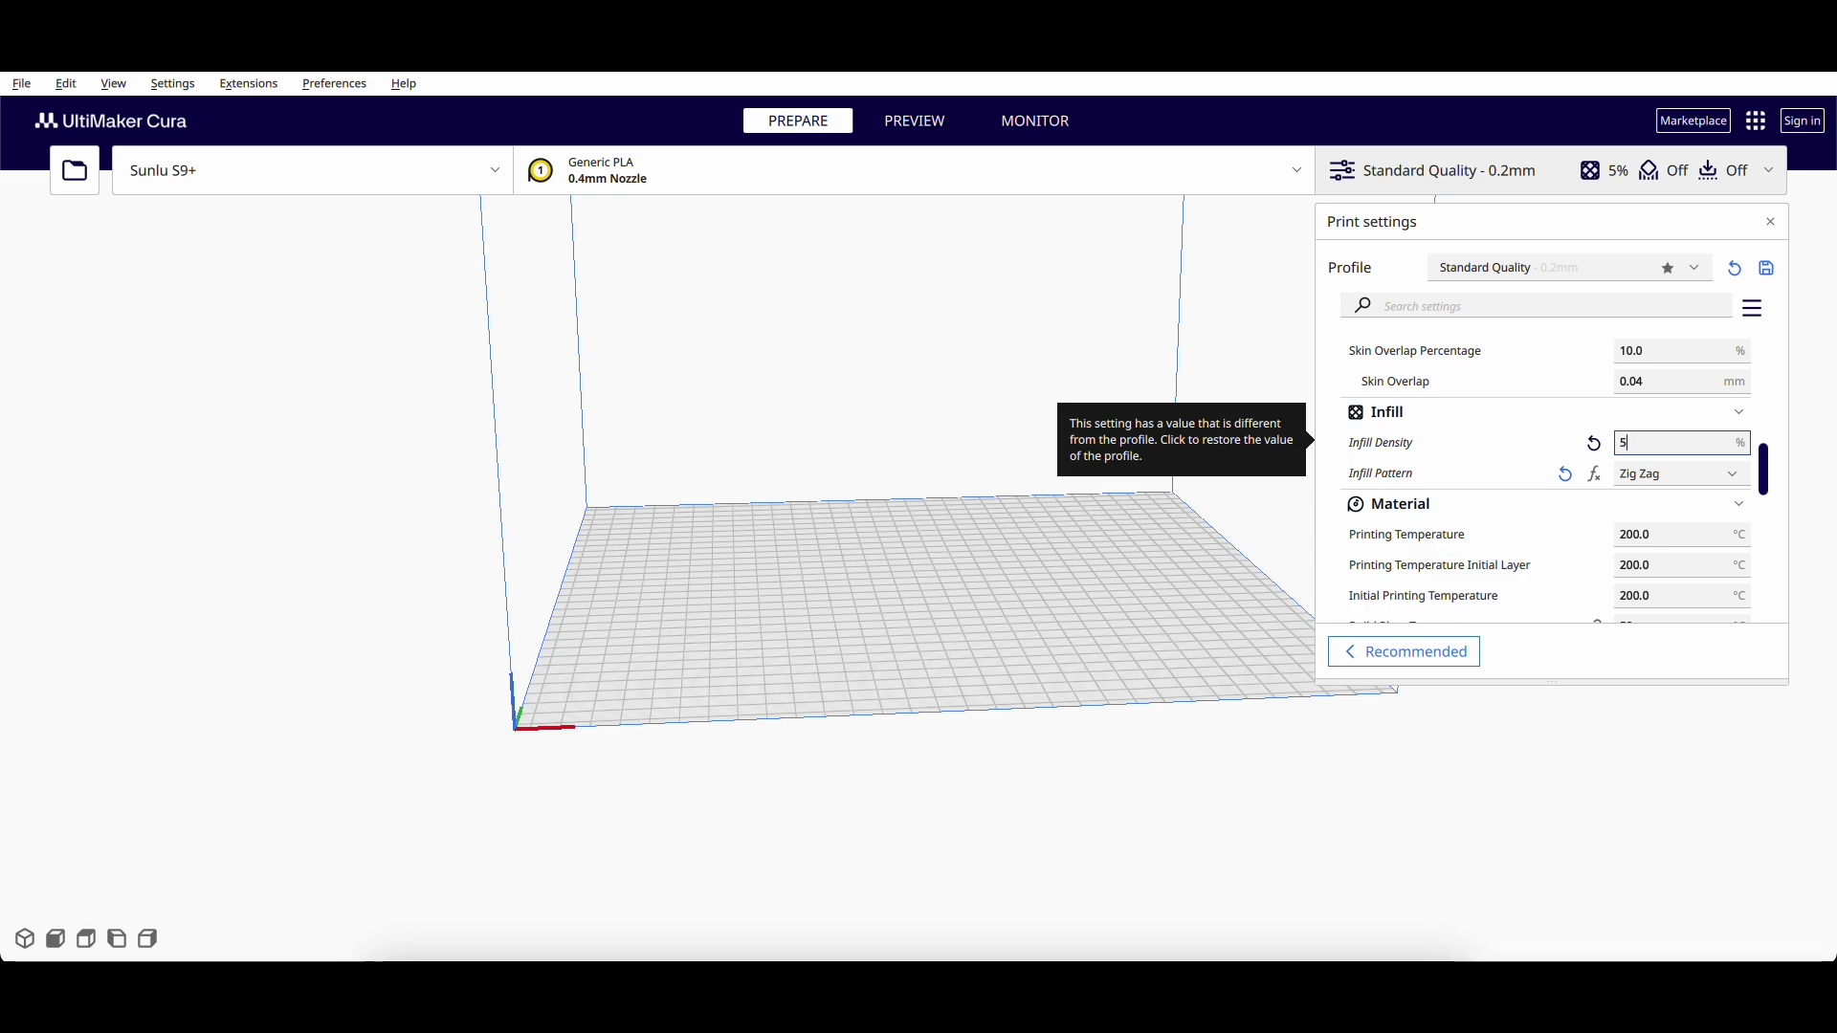
pyautogui.press('Return')
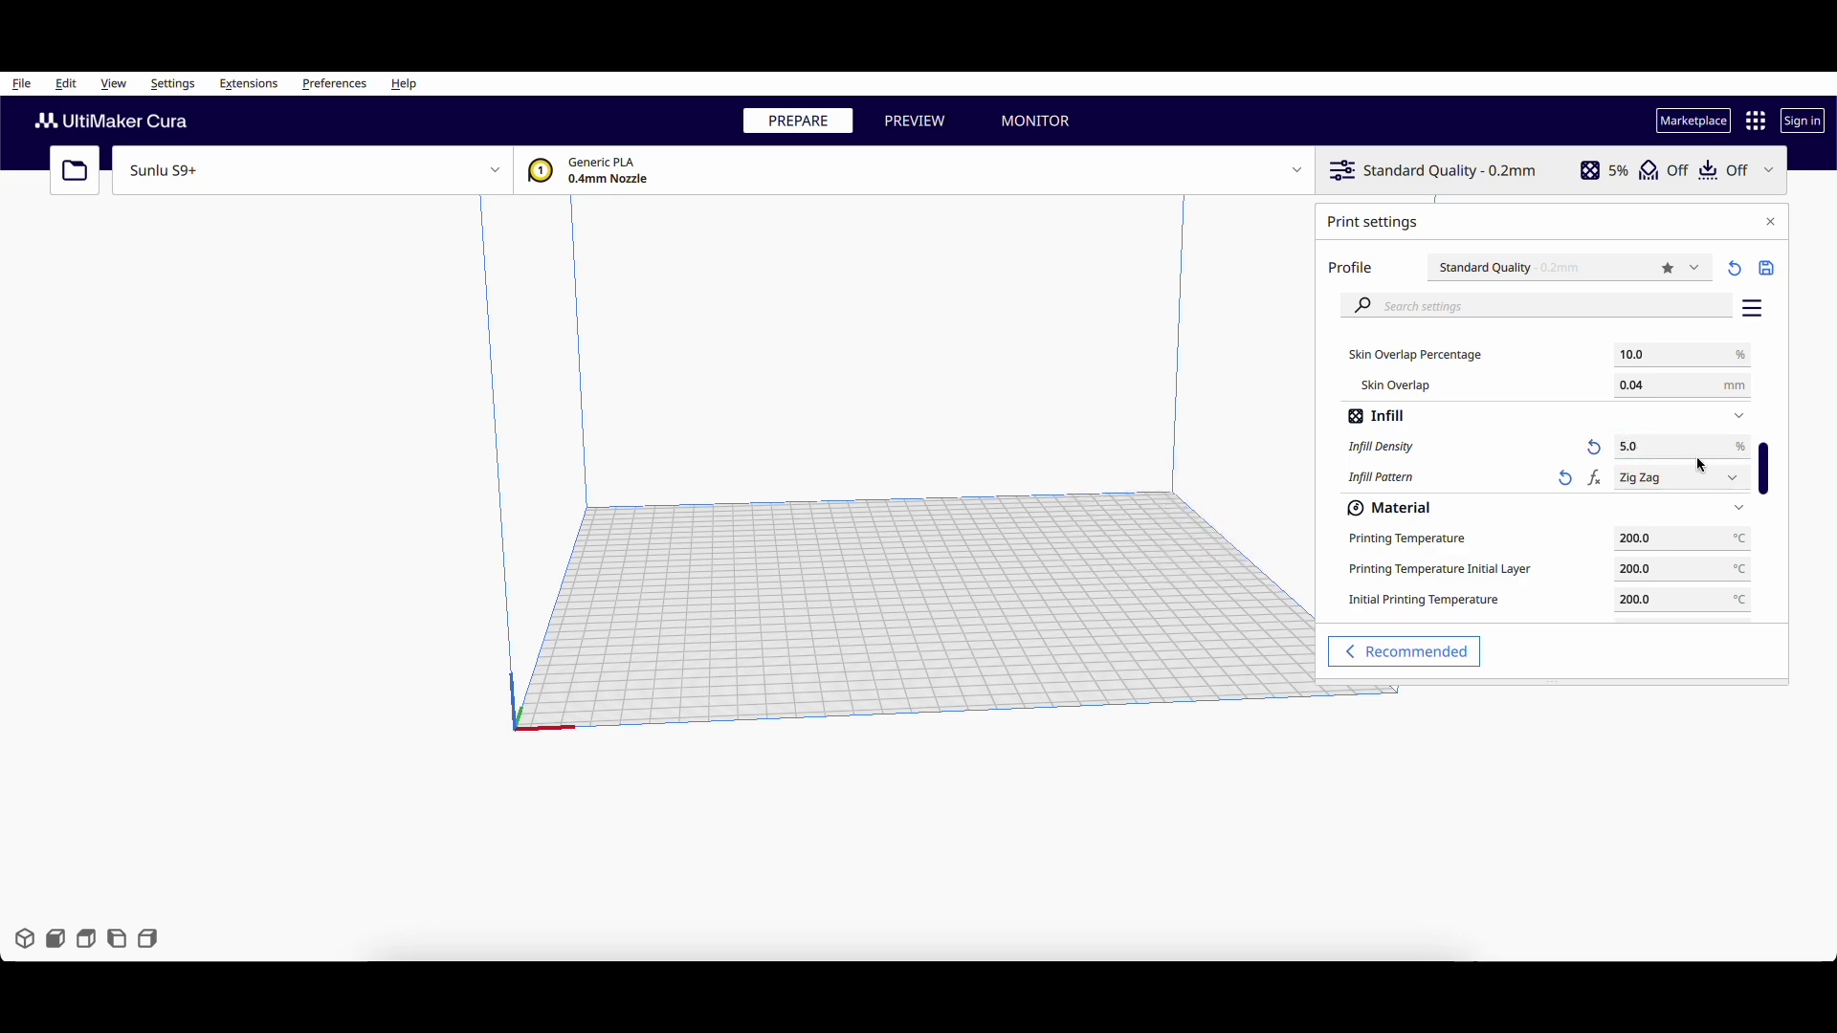
# Step: Set the Print Speed to 75 mm/s and the Initial Layer Speed to 30 mm/s
pyautogui.scroll(-5, 1574, 478)
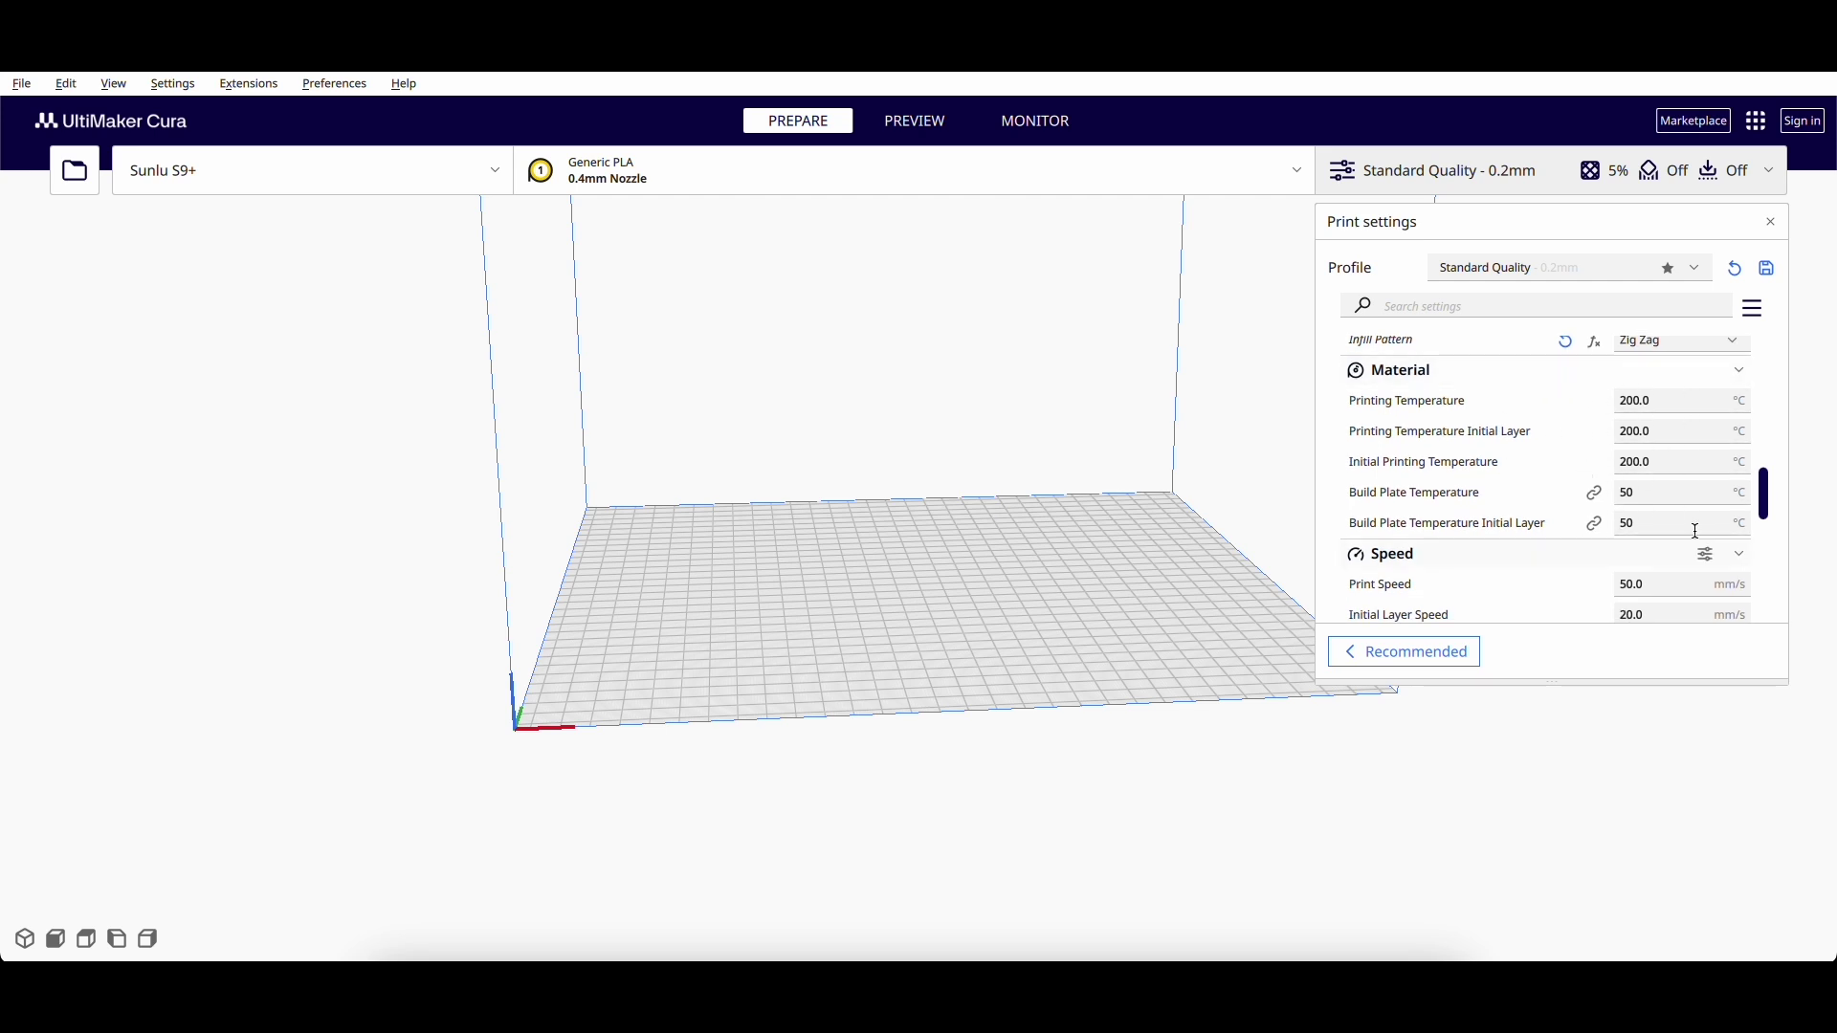
pyautogui.scroll(-5, 1497, 454)
pyautogui.click(1644, 451)
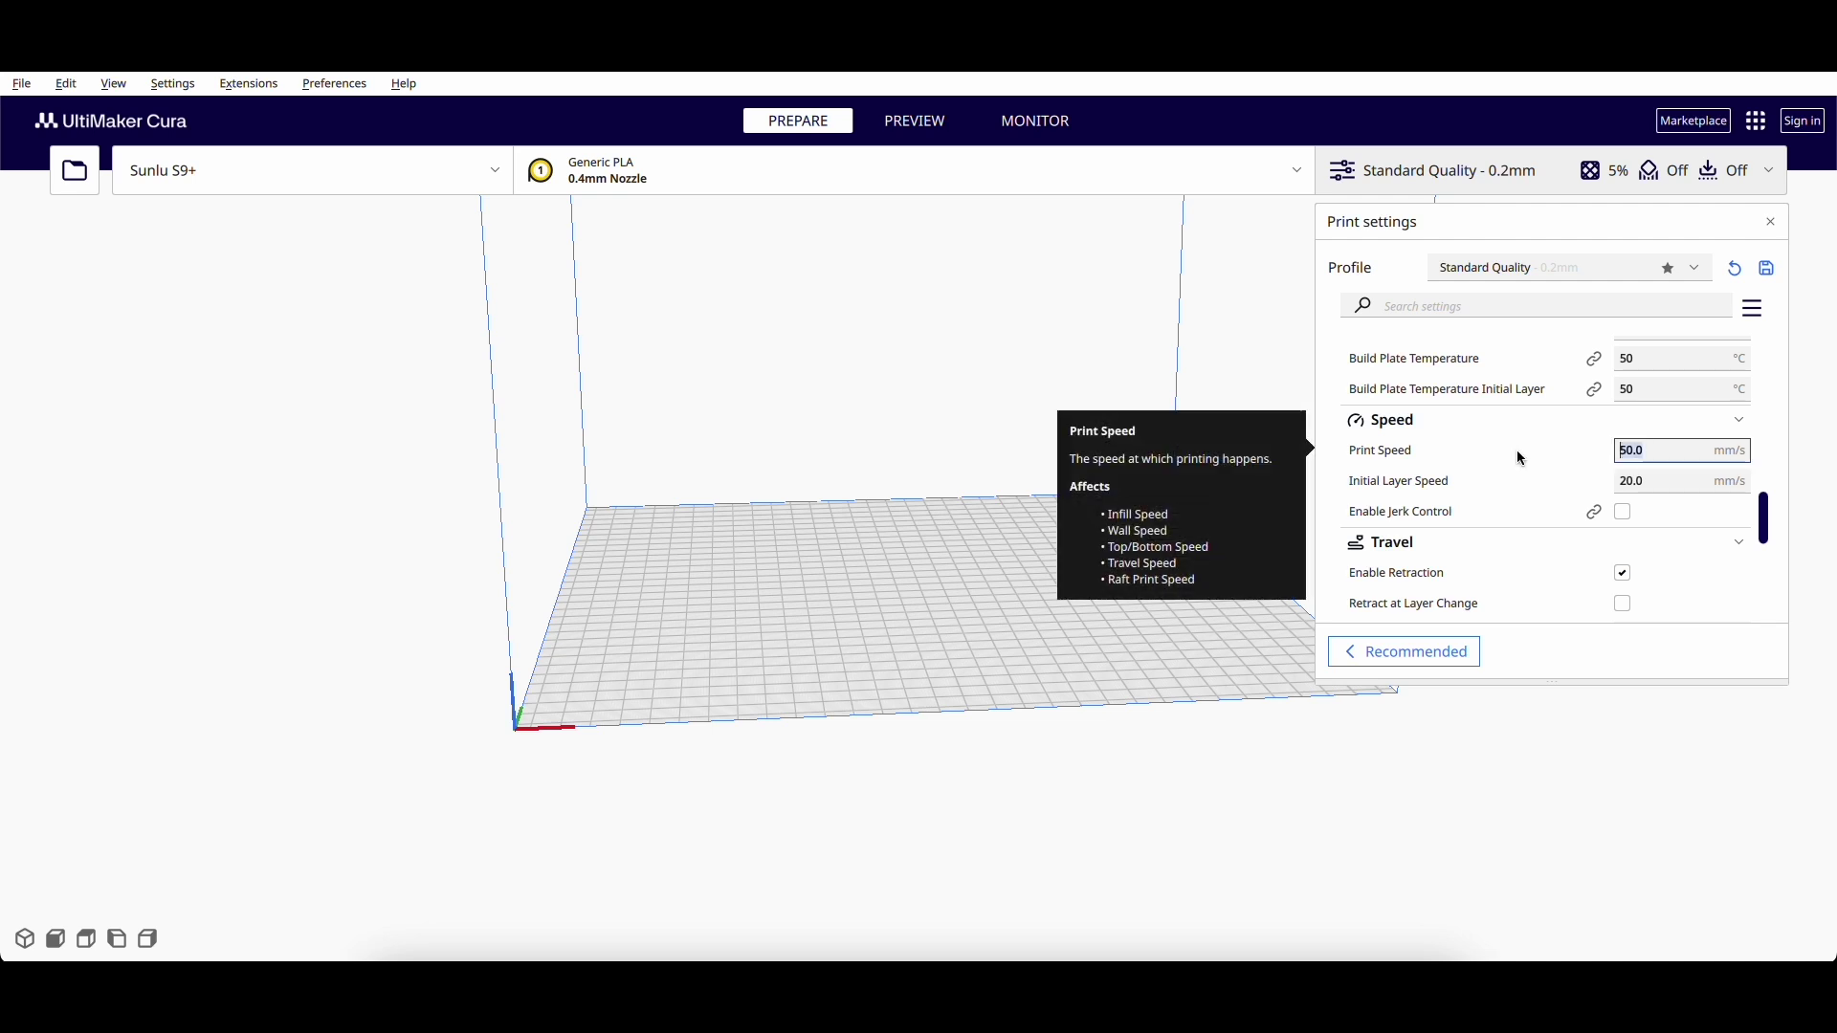
pyautogui.write('75')
pyautogui.press('Tab')
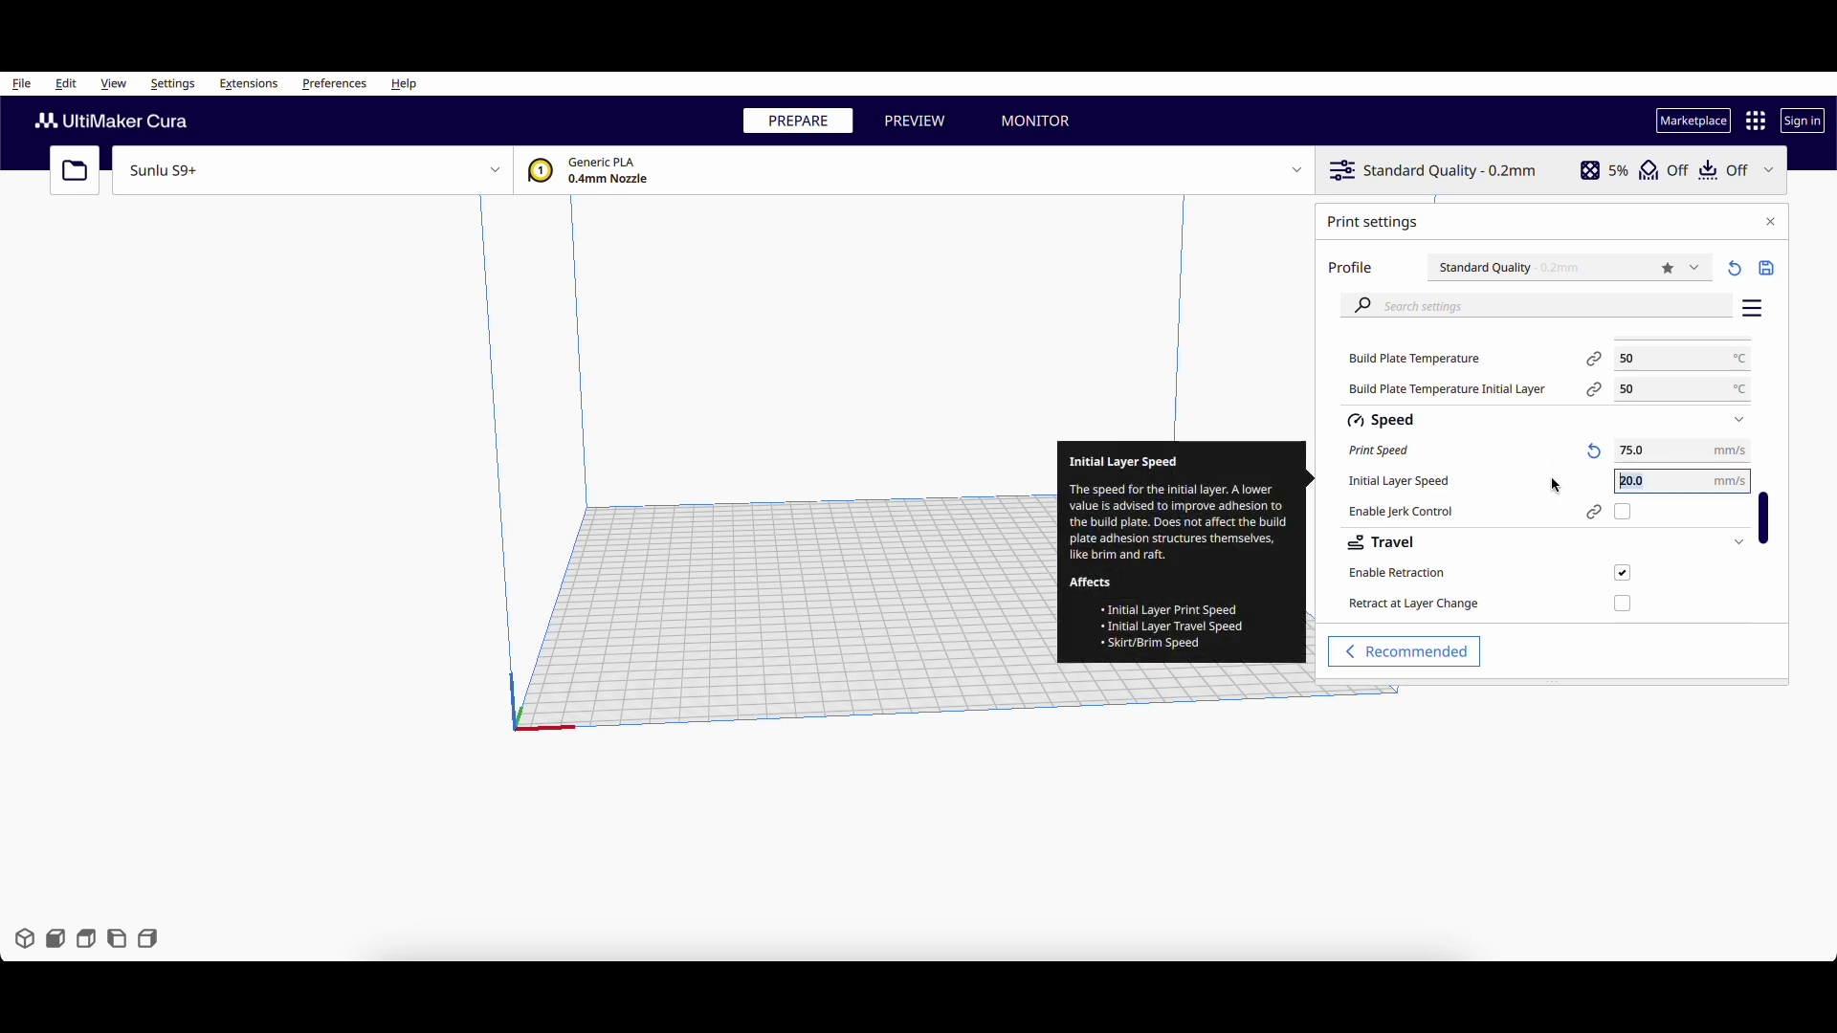
pyautogui.write('30')
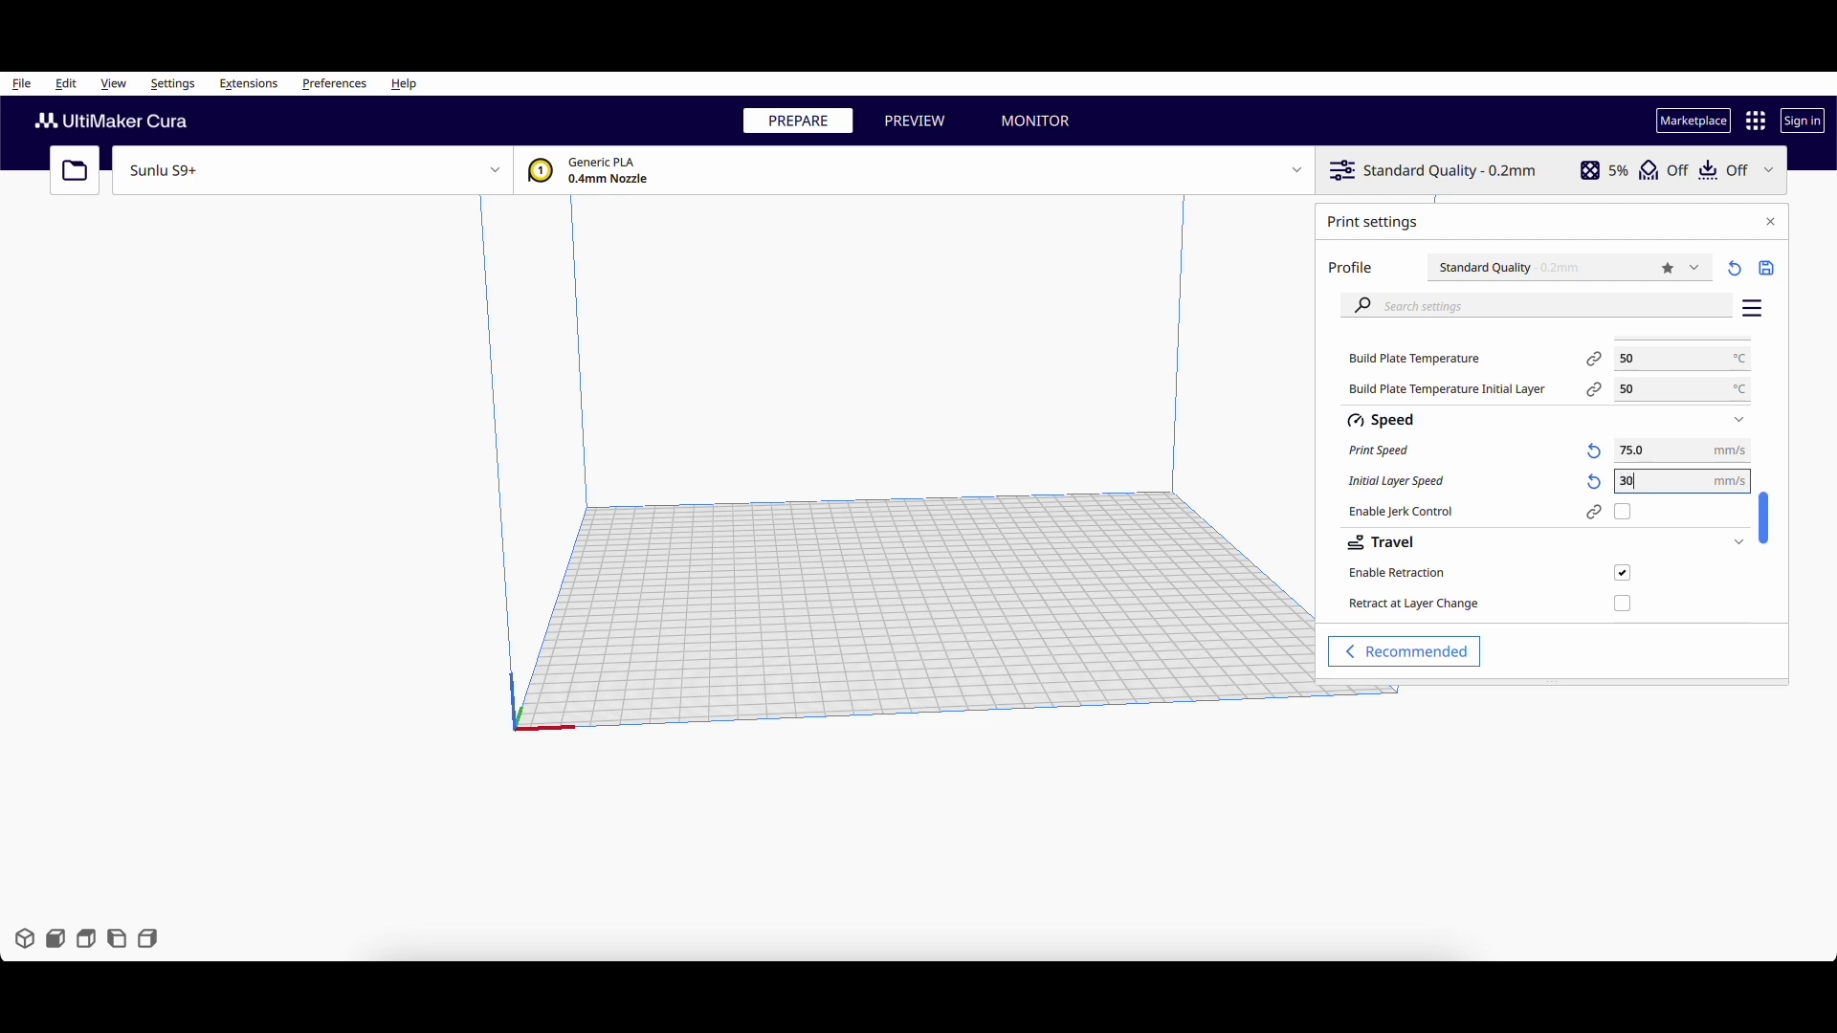
# Step: Enable jerk control, search the settings for "jerk", and set Print Jerk to 10 mm/s
pyautogui.click(1622, 513)
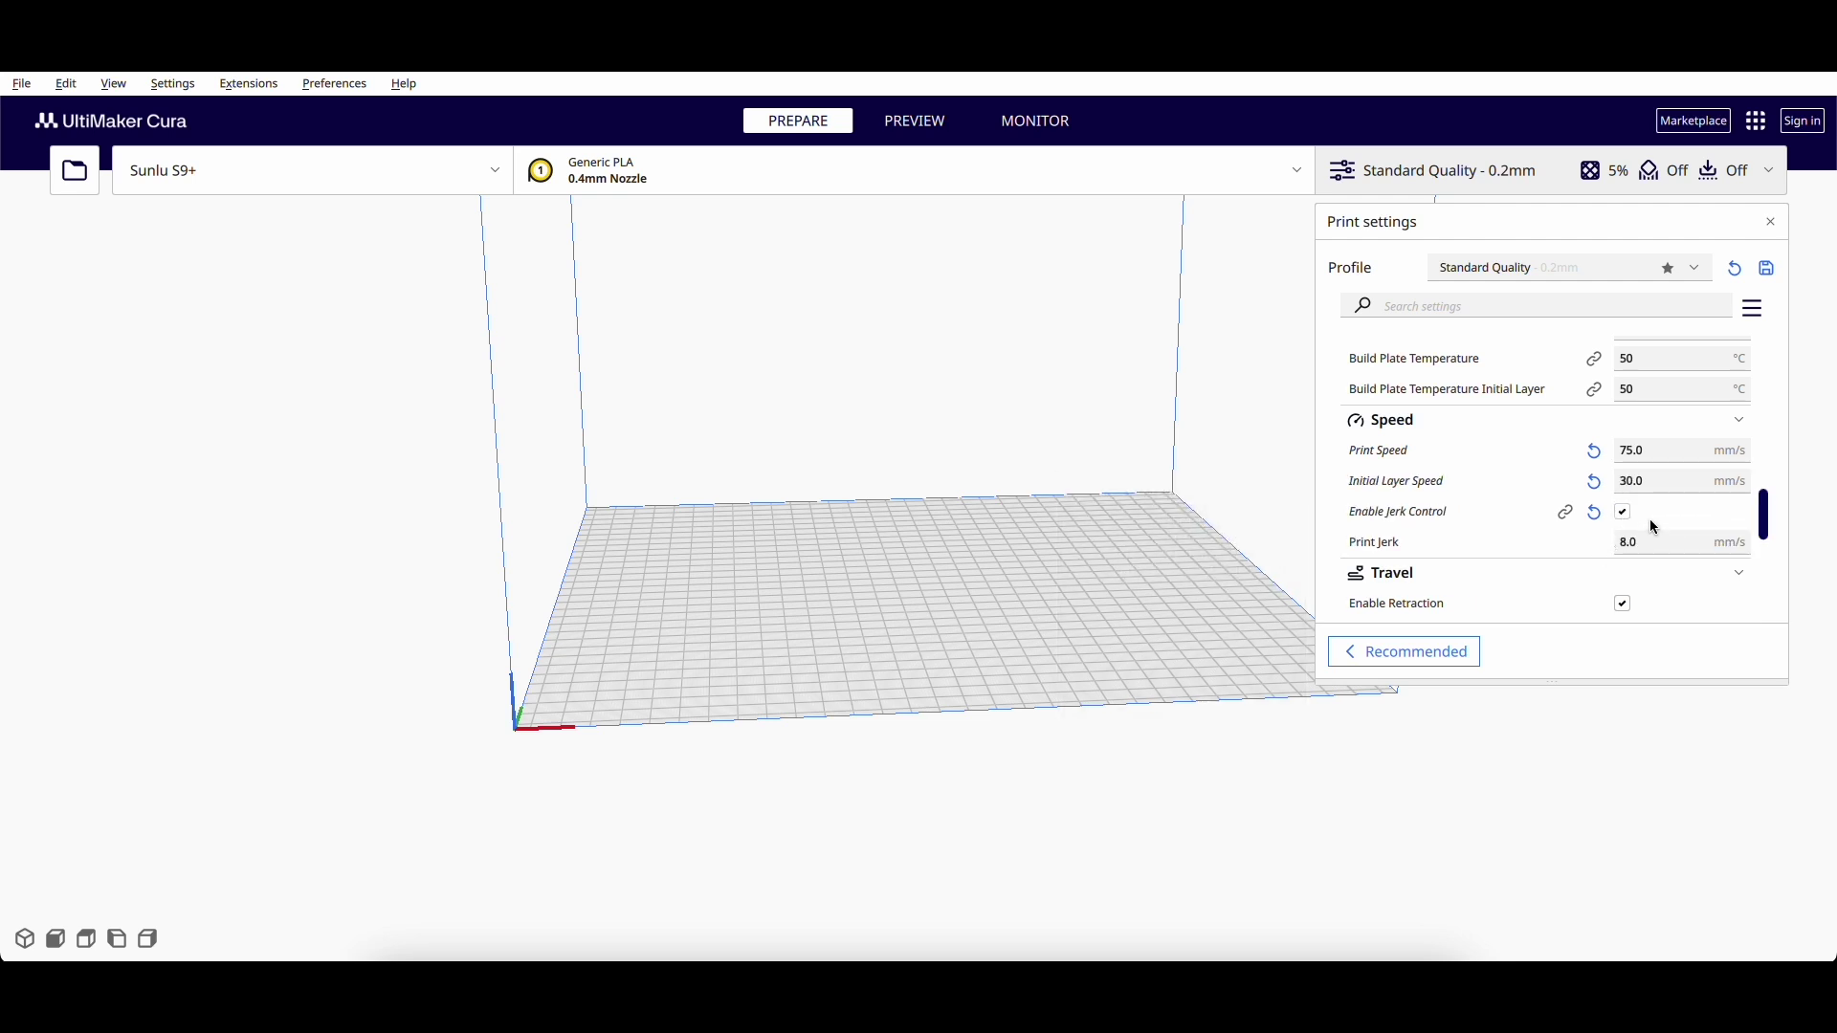
pyautogui.click(1527, 304)
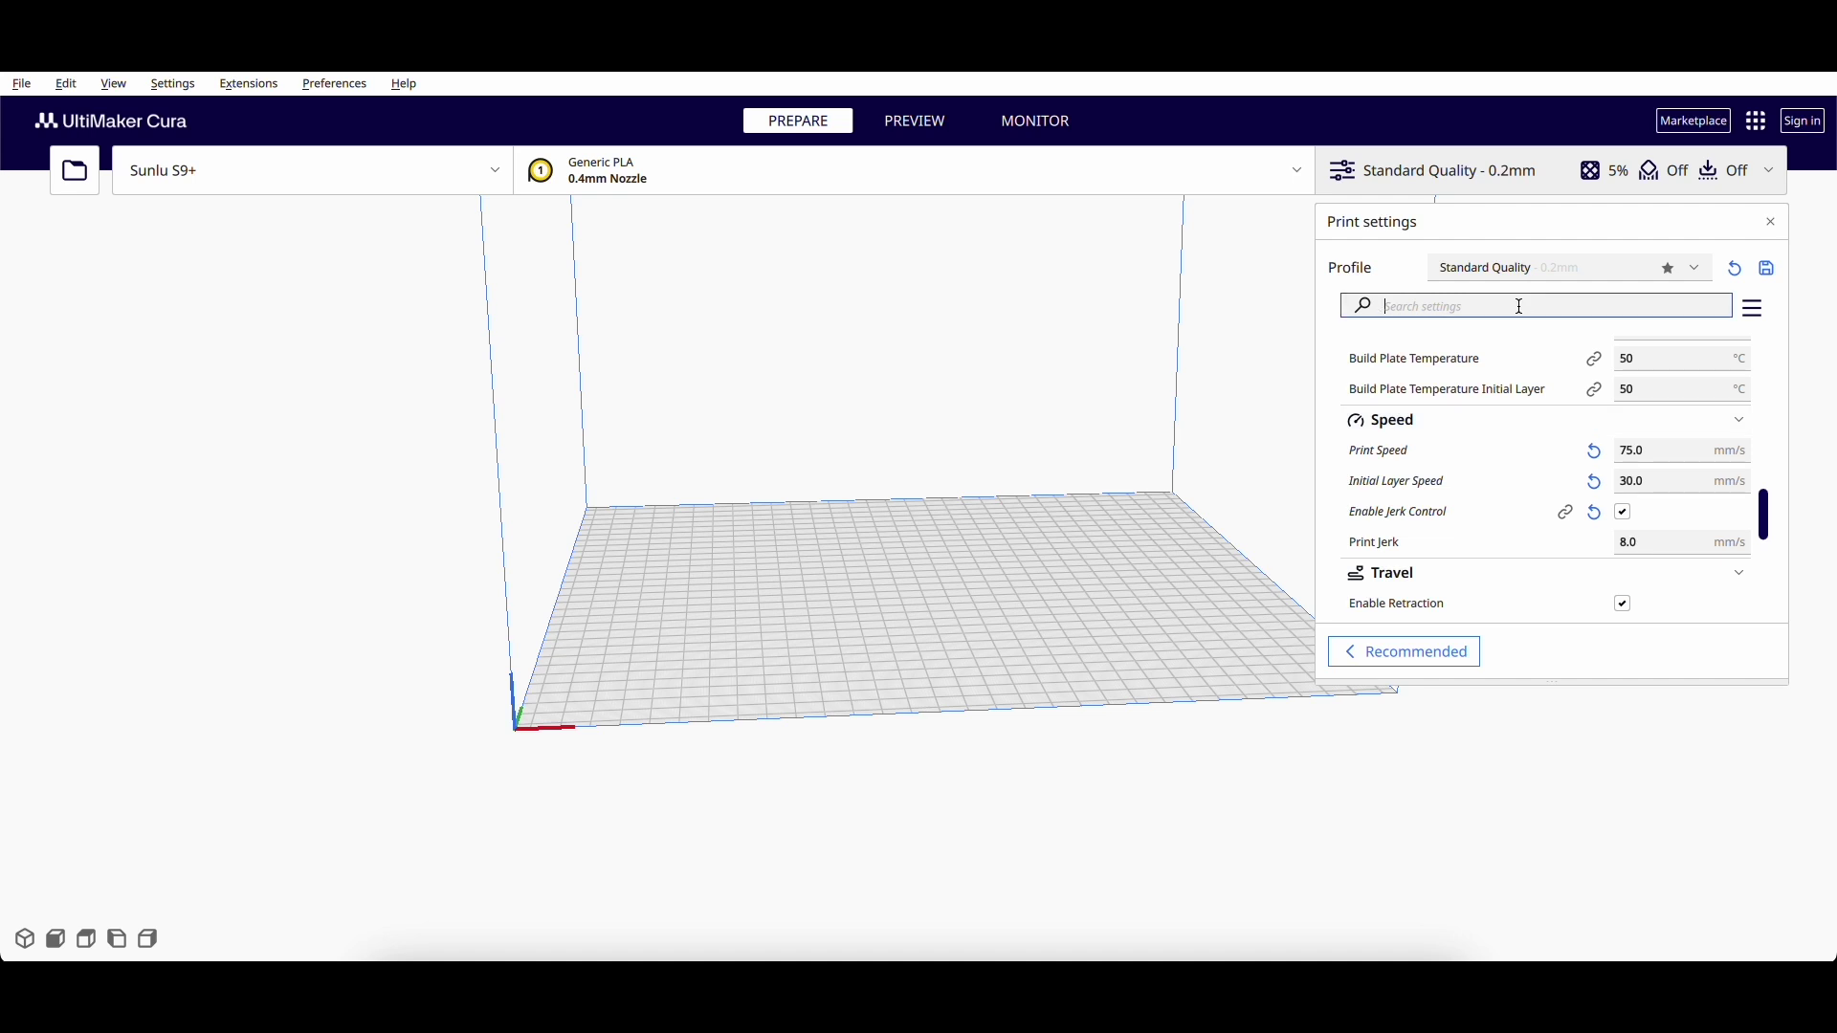
pyautogui.write('jerk')
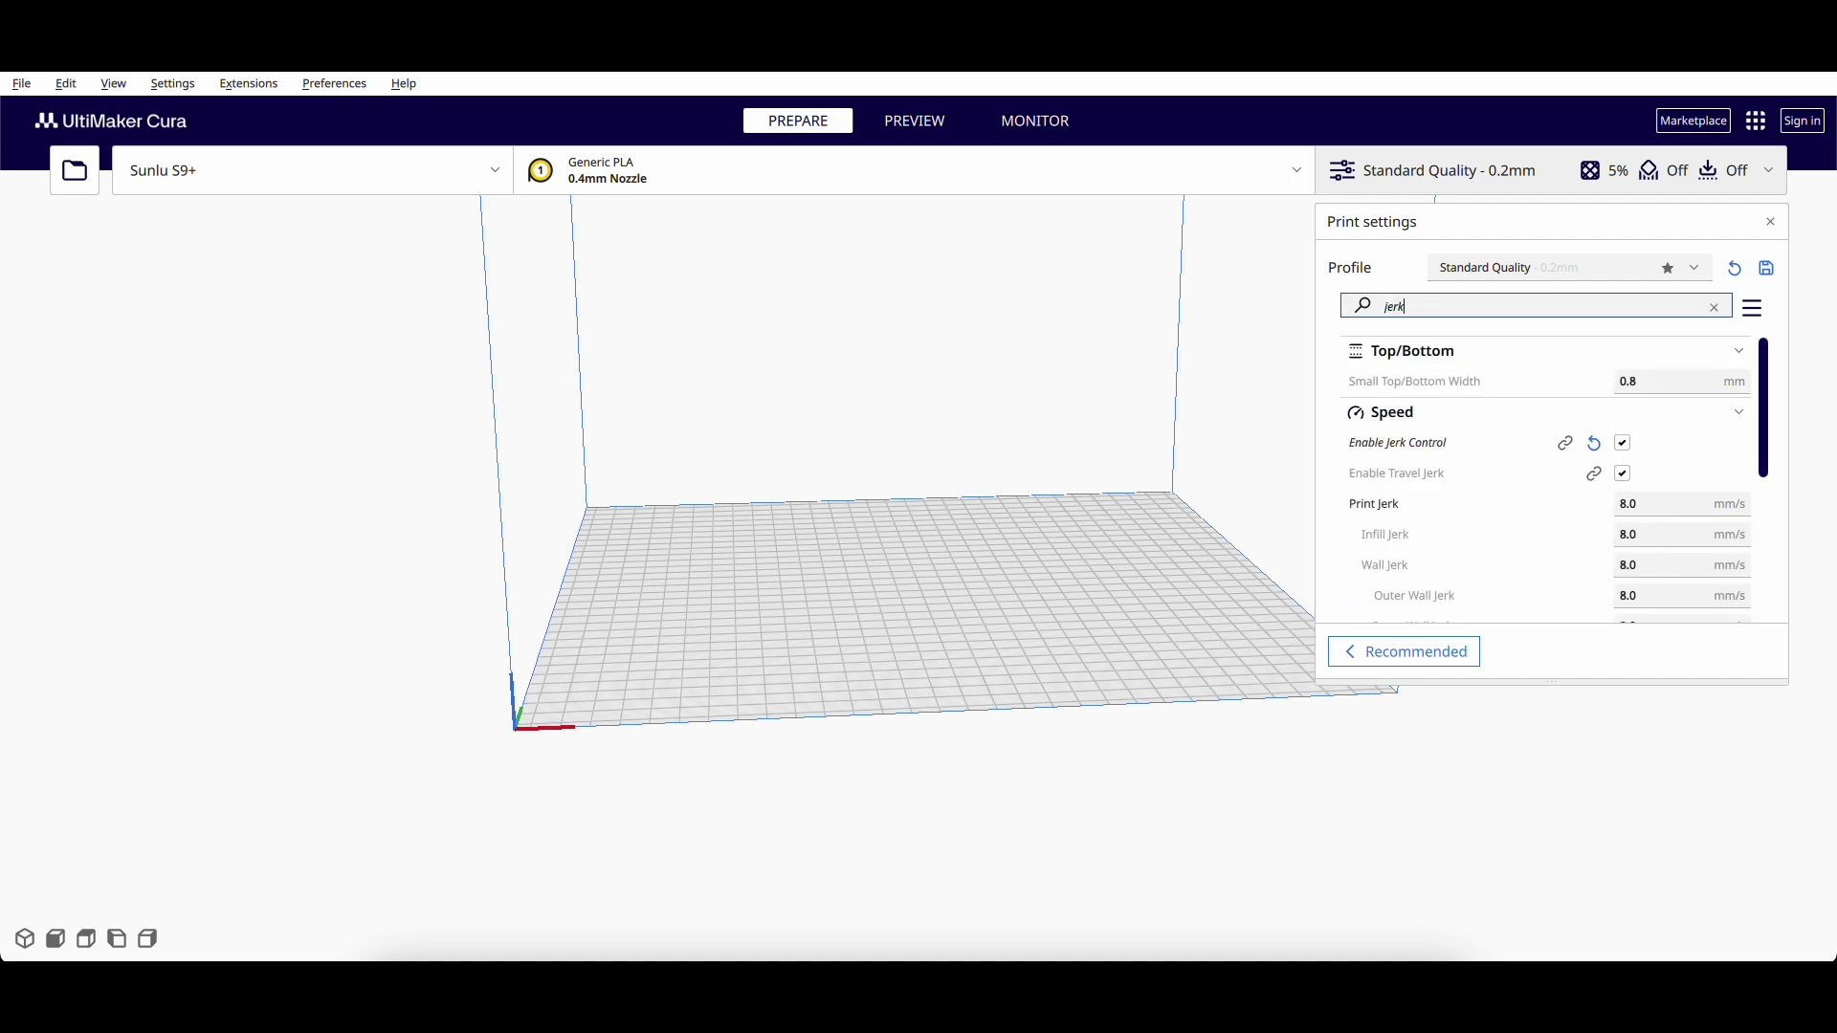
pyautogui.scroll(-1, 1552, 470)
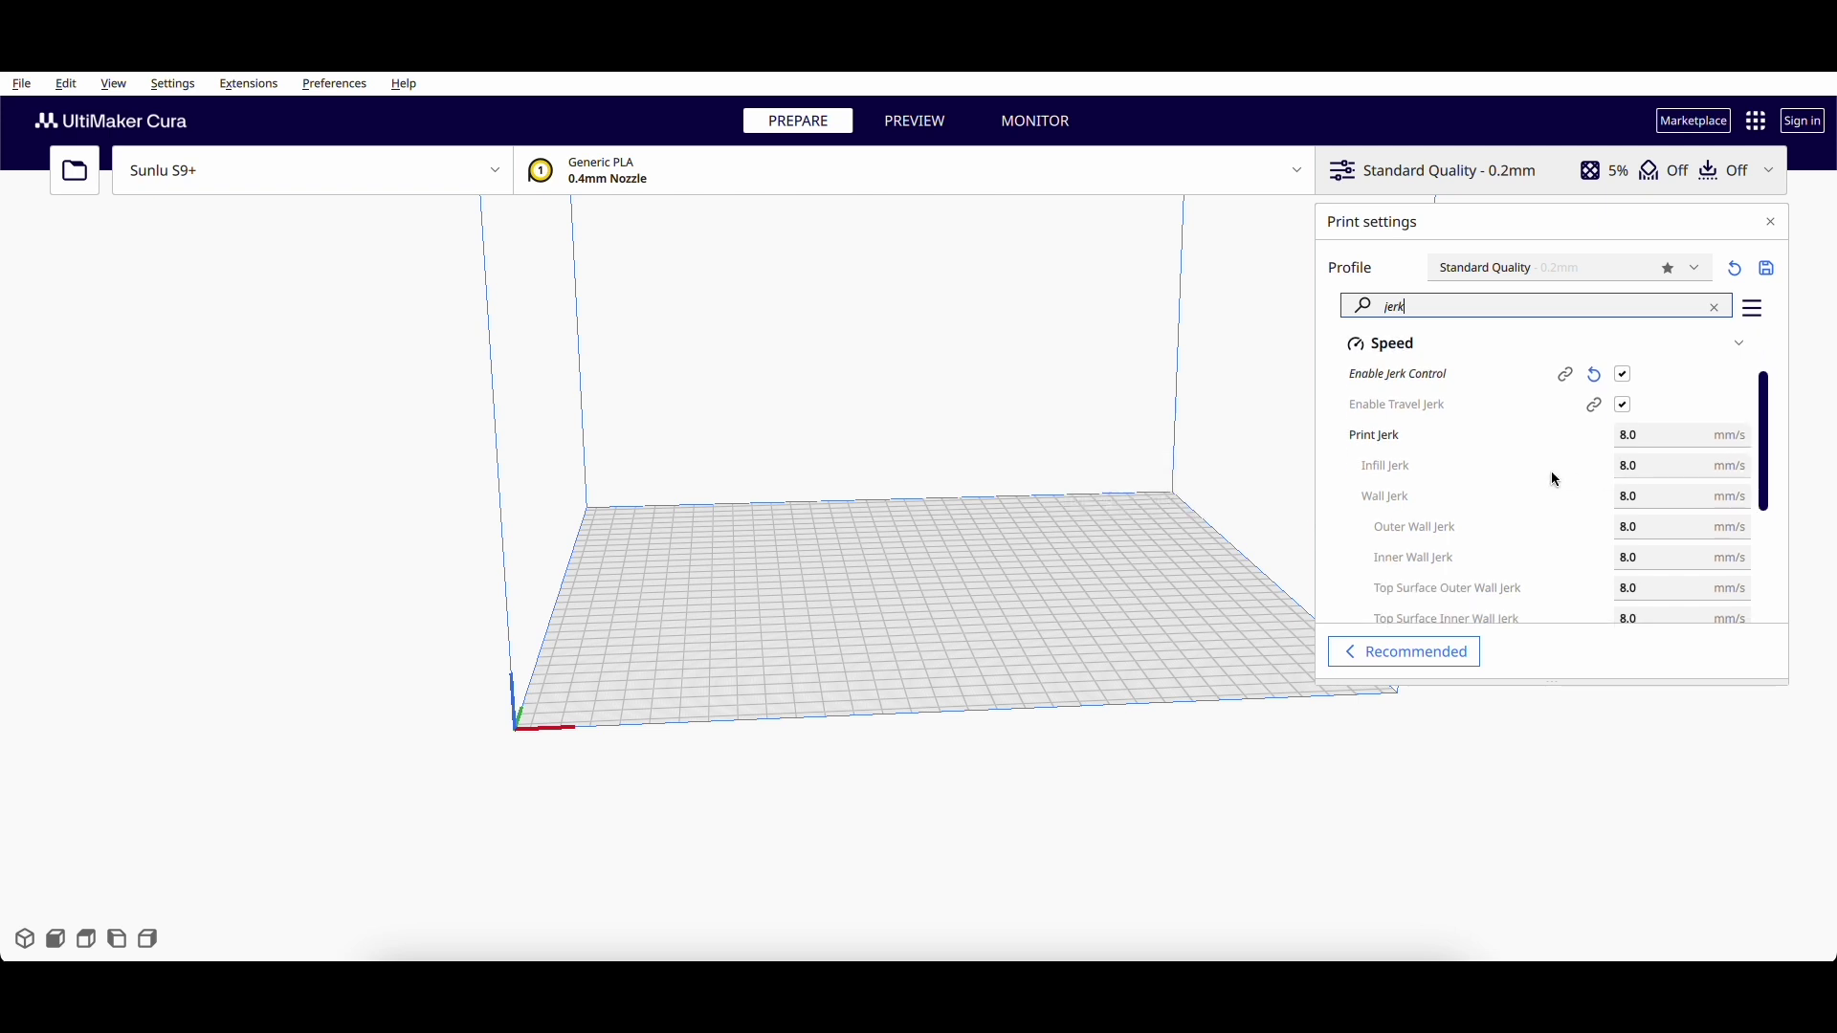
pyautogui.scroll(-3, 1638, 455)
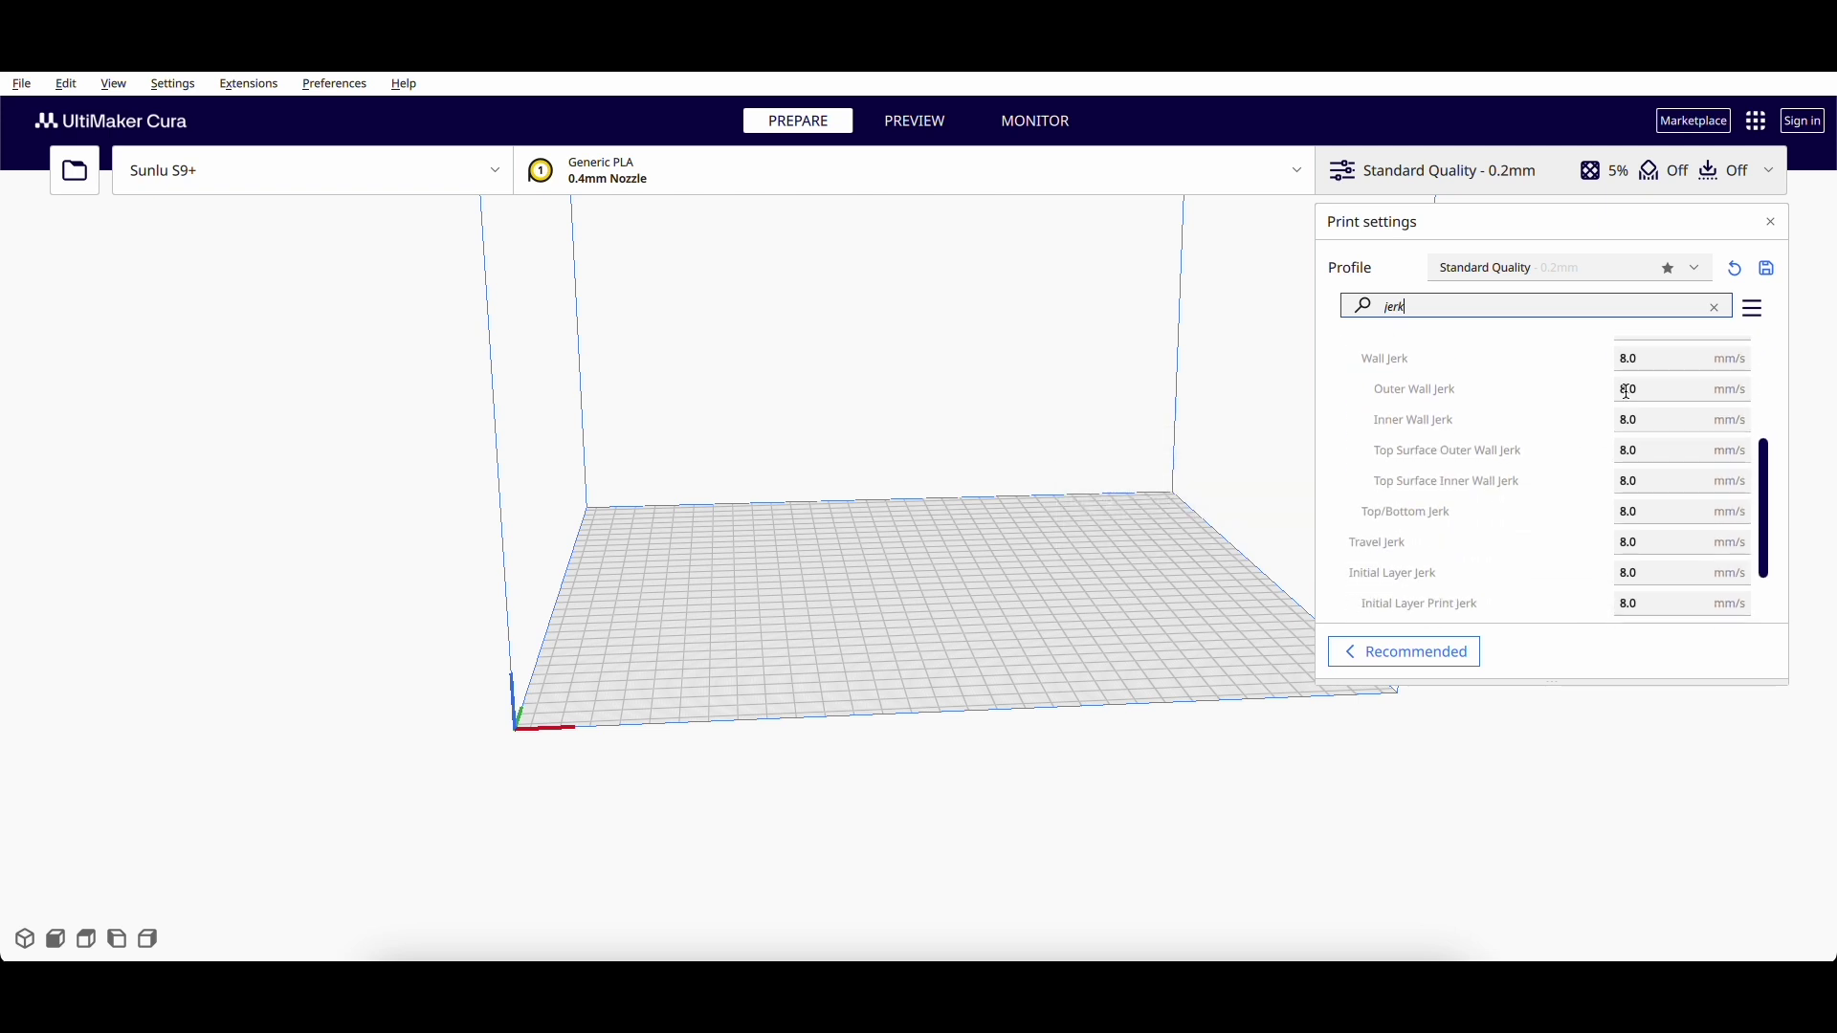
pyautogui.scroll(-2, 1629, 455)
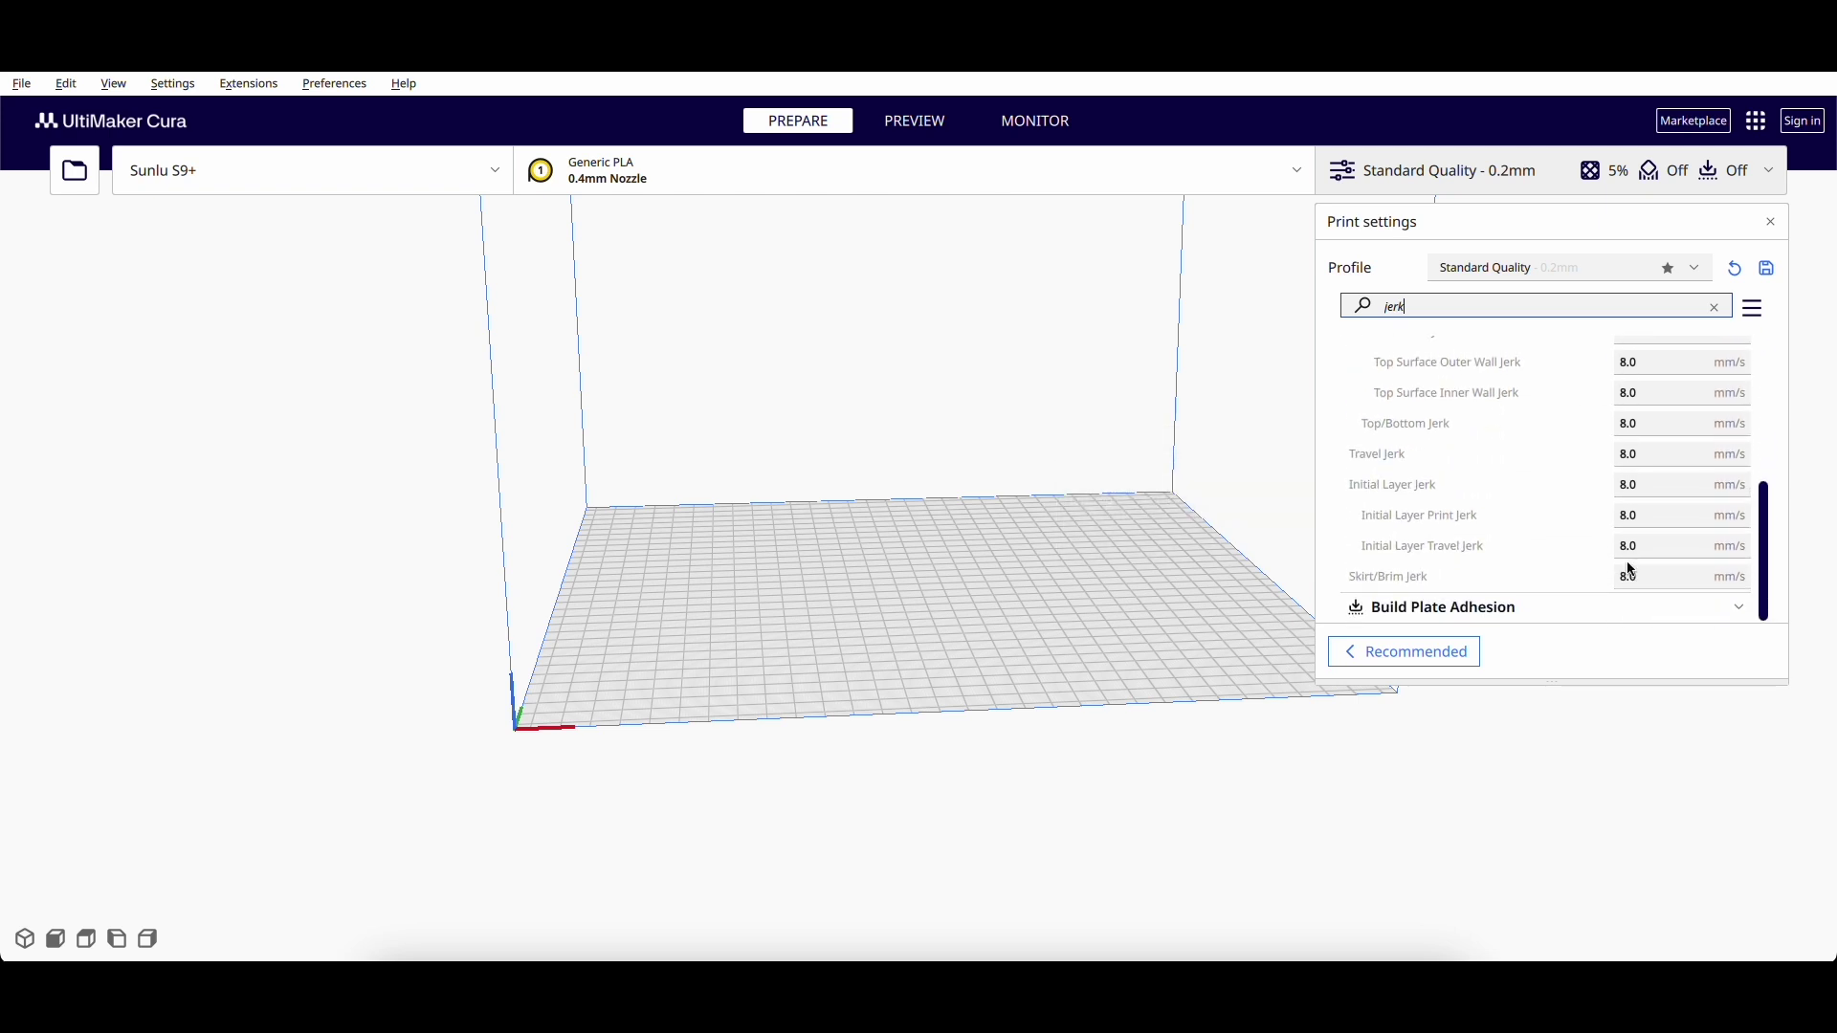
pyautogui.scroll(3, 1631, 564)
pyautogui.scroll(1, 1633, 538)
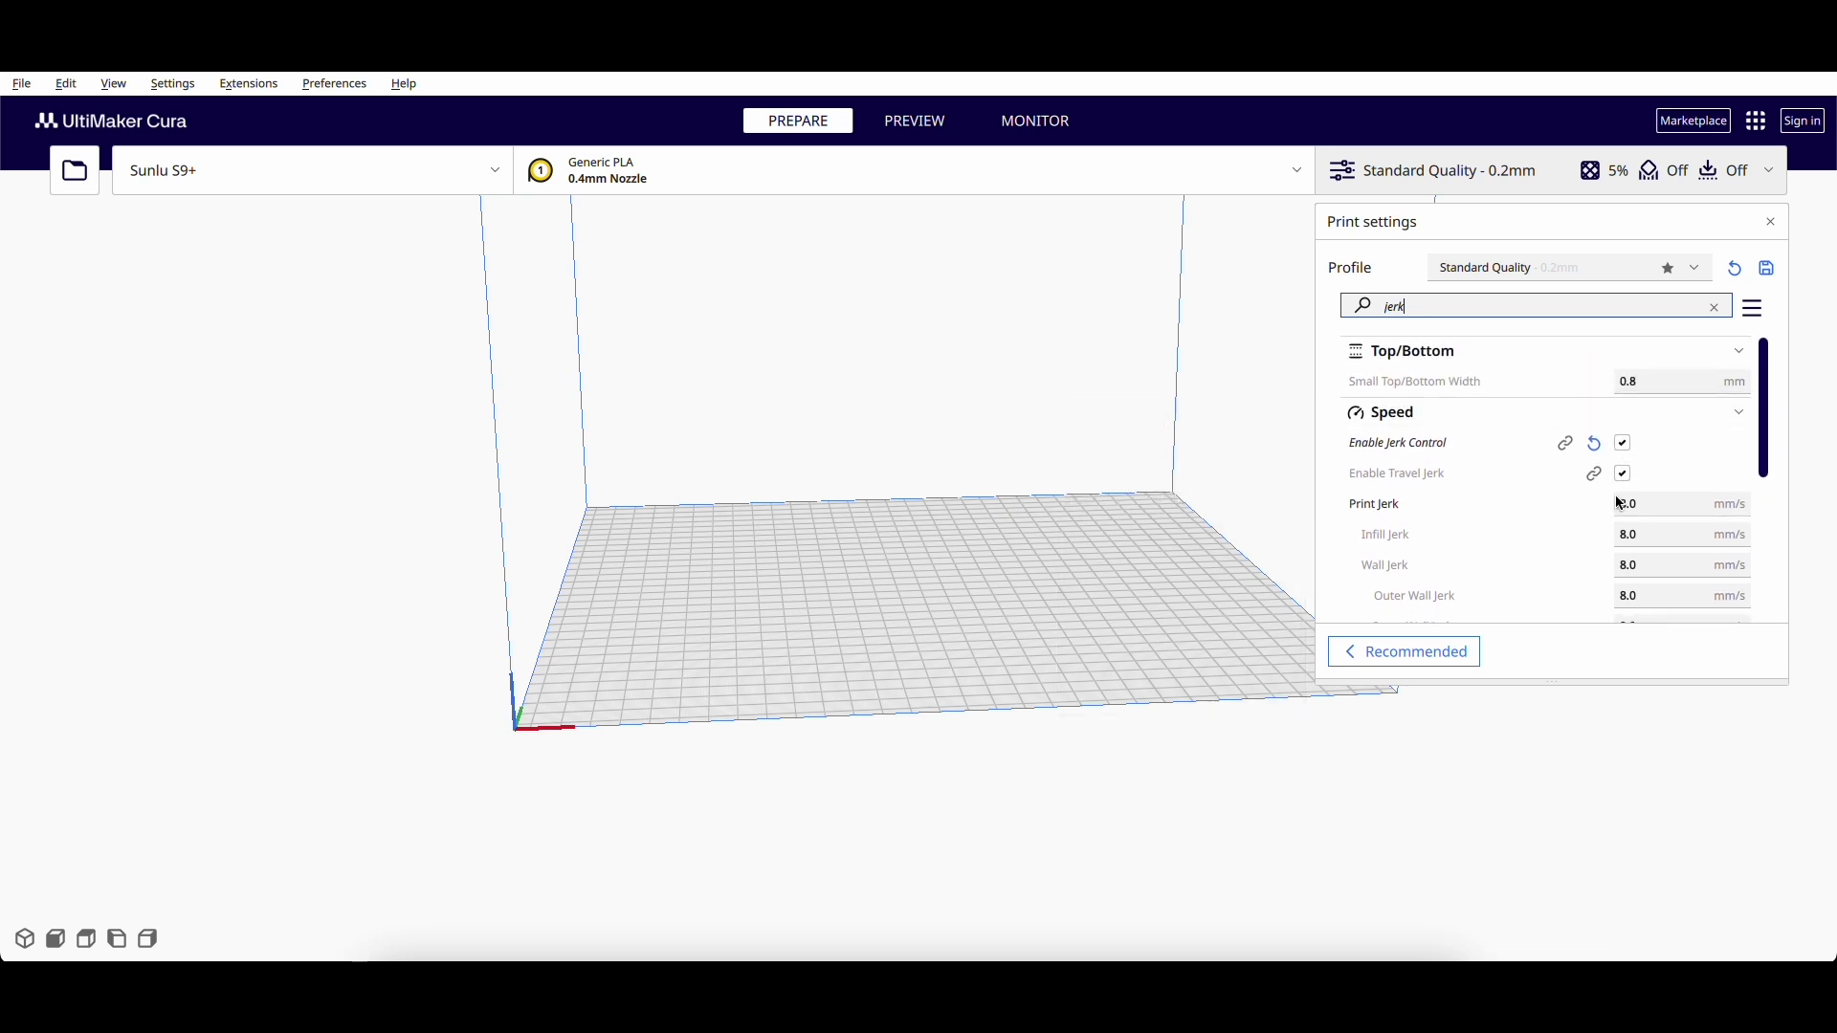
pyautogui.click(1646, 504)
pyautogui.write('10')
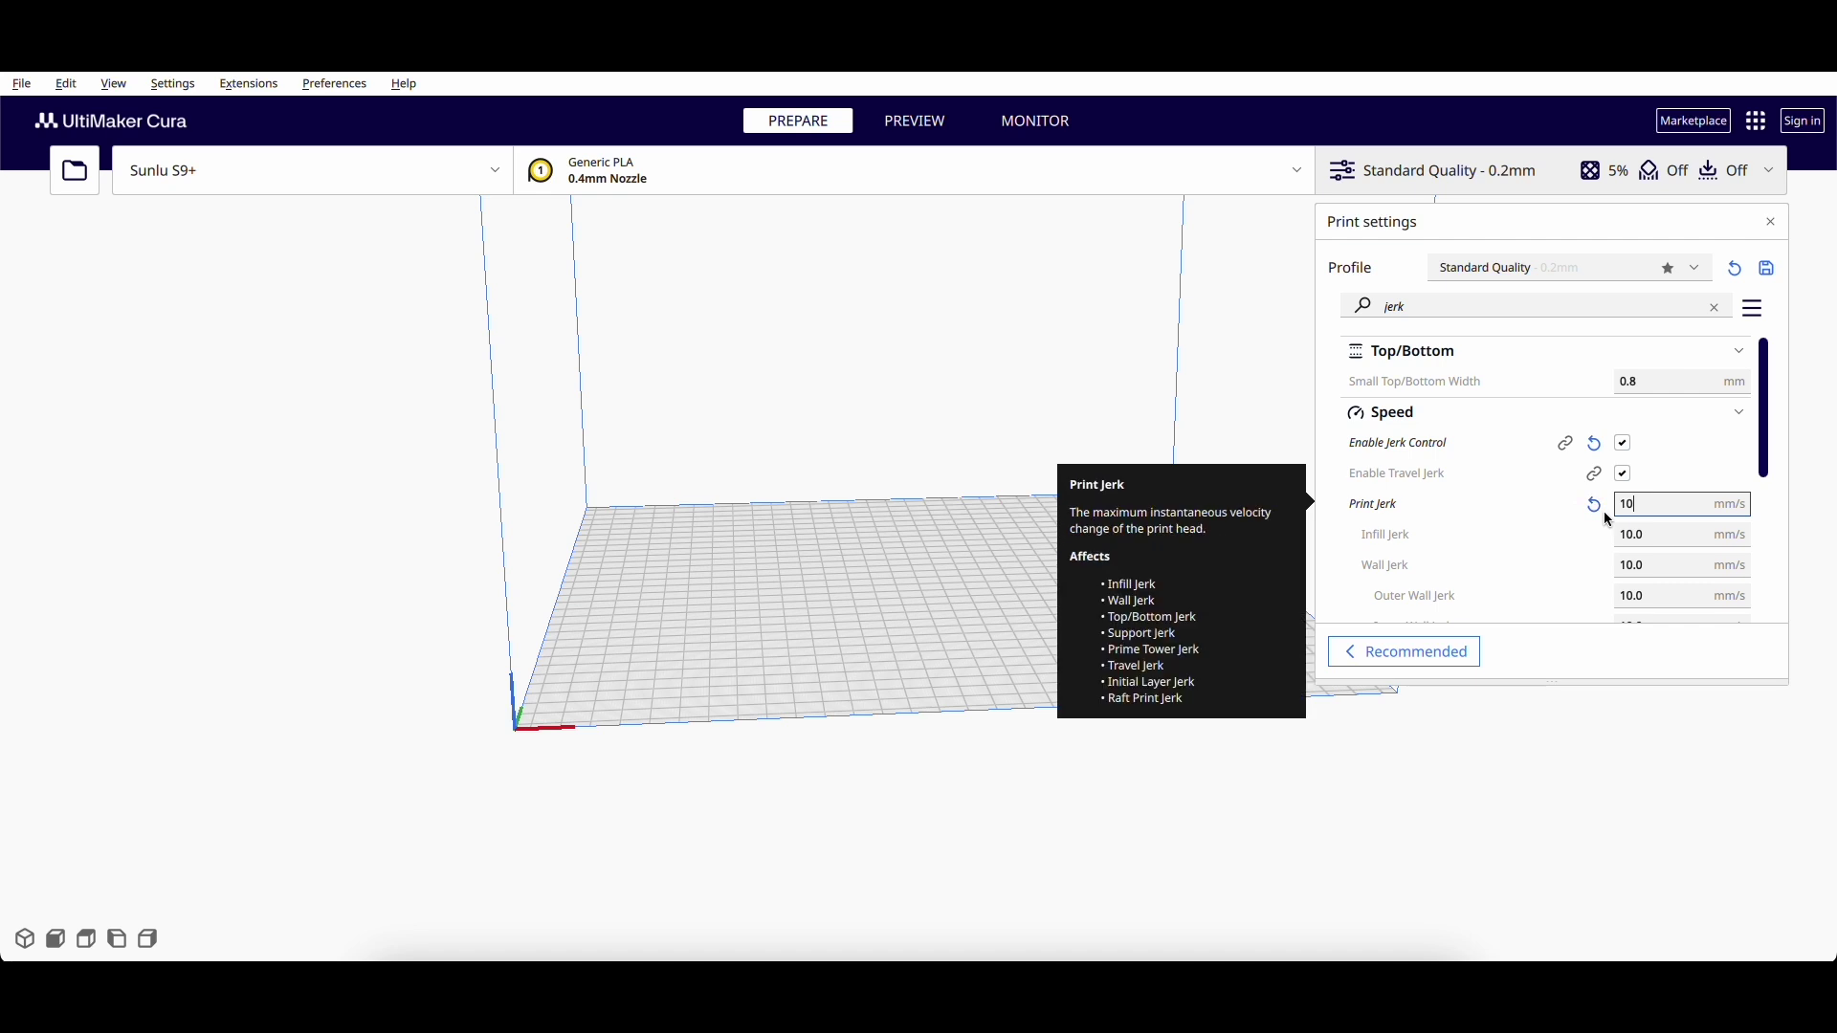
# Step: Search the settings for "accelera", keep the Enable Acceleration Control setting visible, and enable it
pyautogui.scroll(-4, 1617, 508)
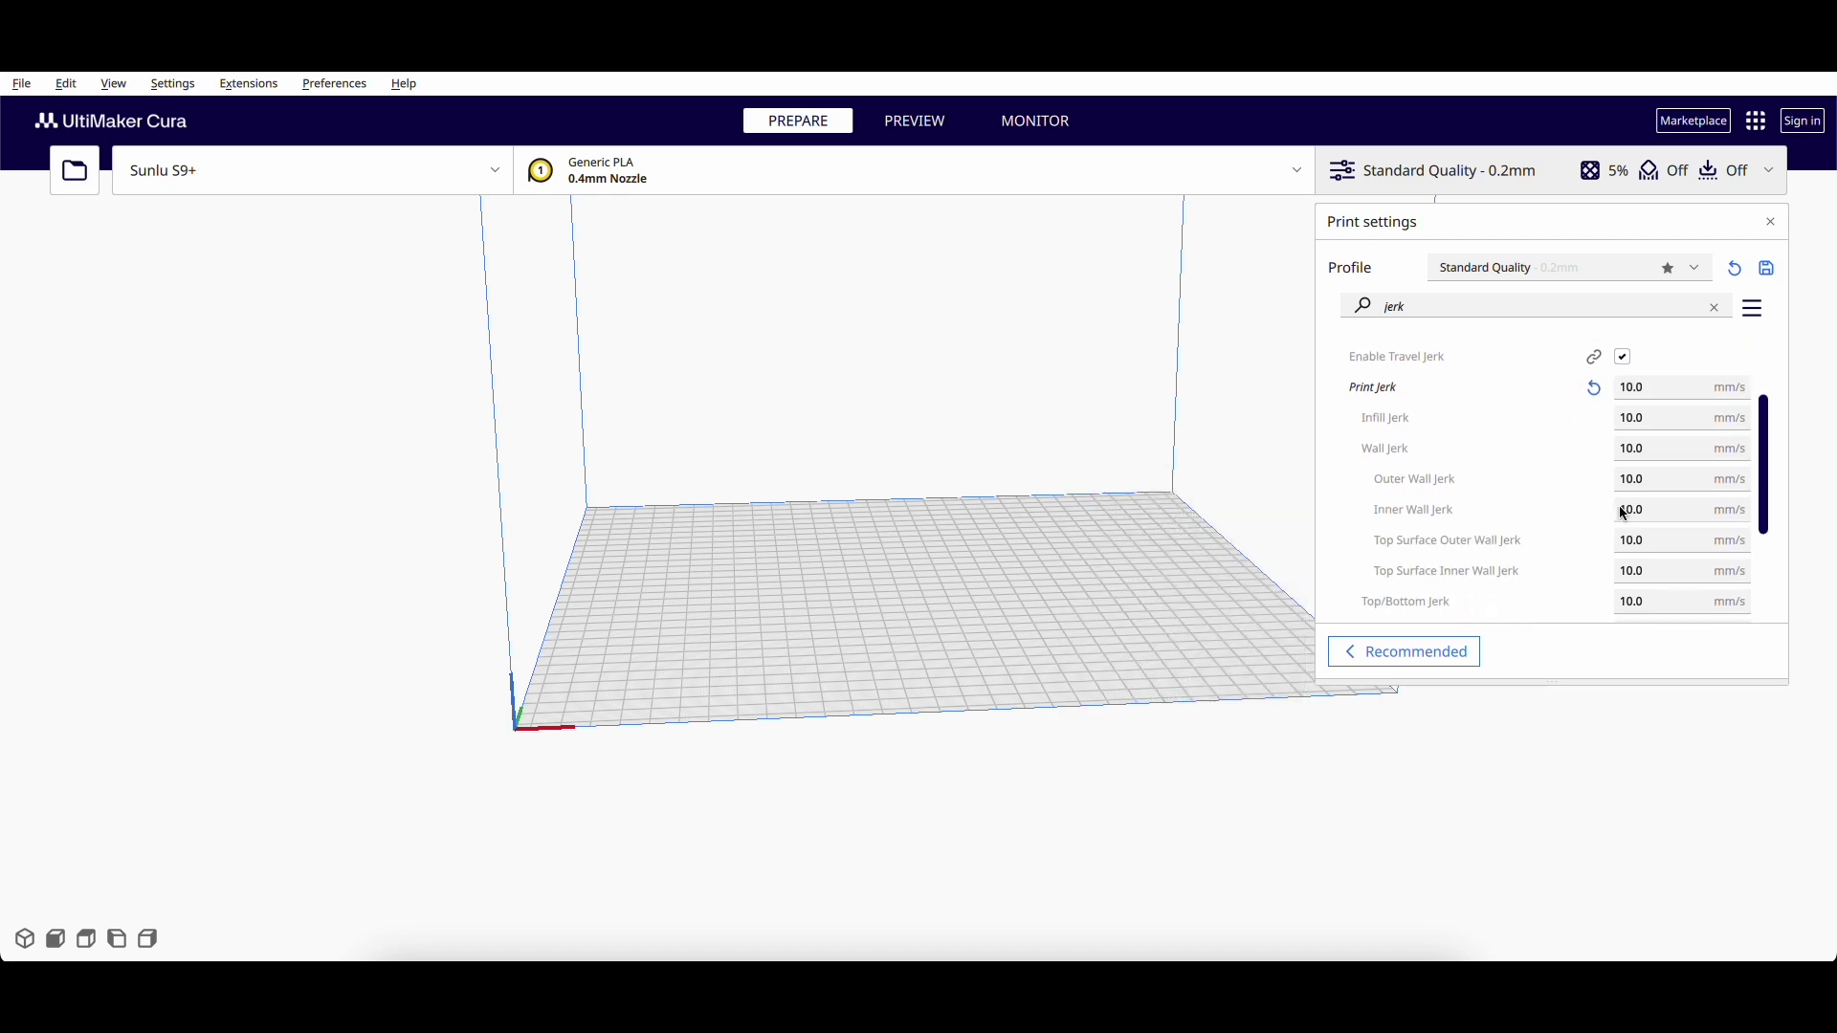
pyautogui.scroll(3, 1645, 531)
pyautogui.scroll(1, 1645, 526)
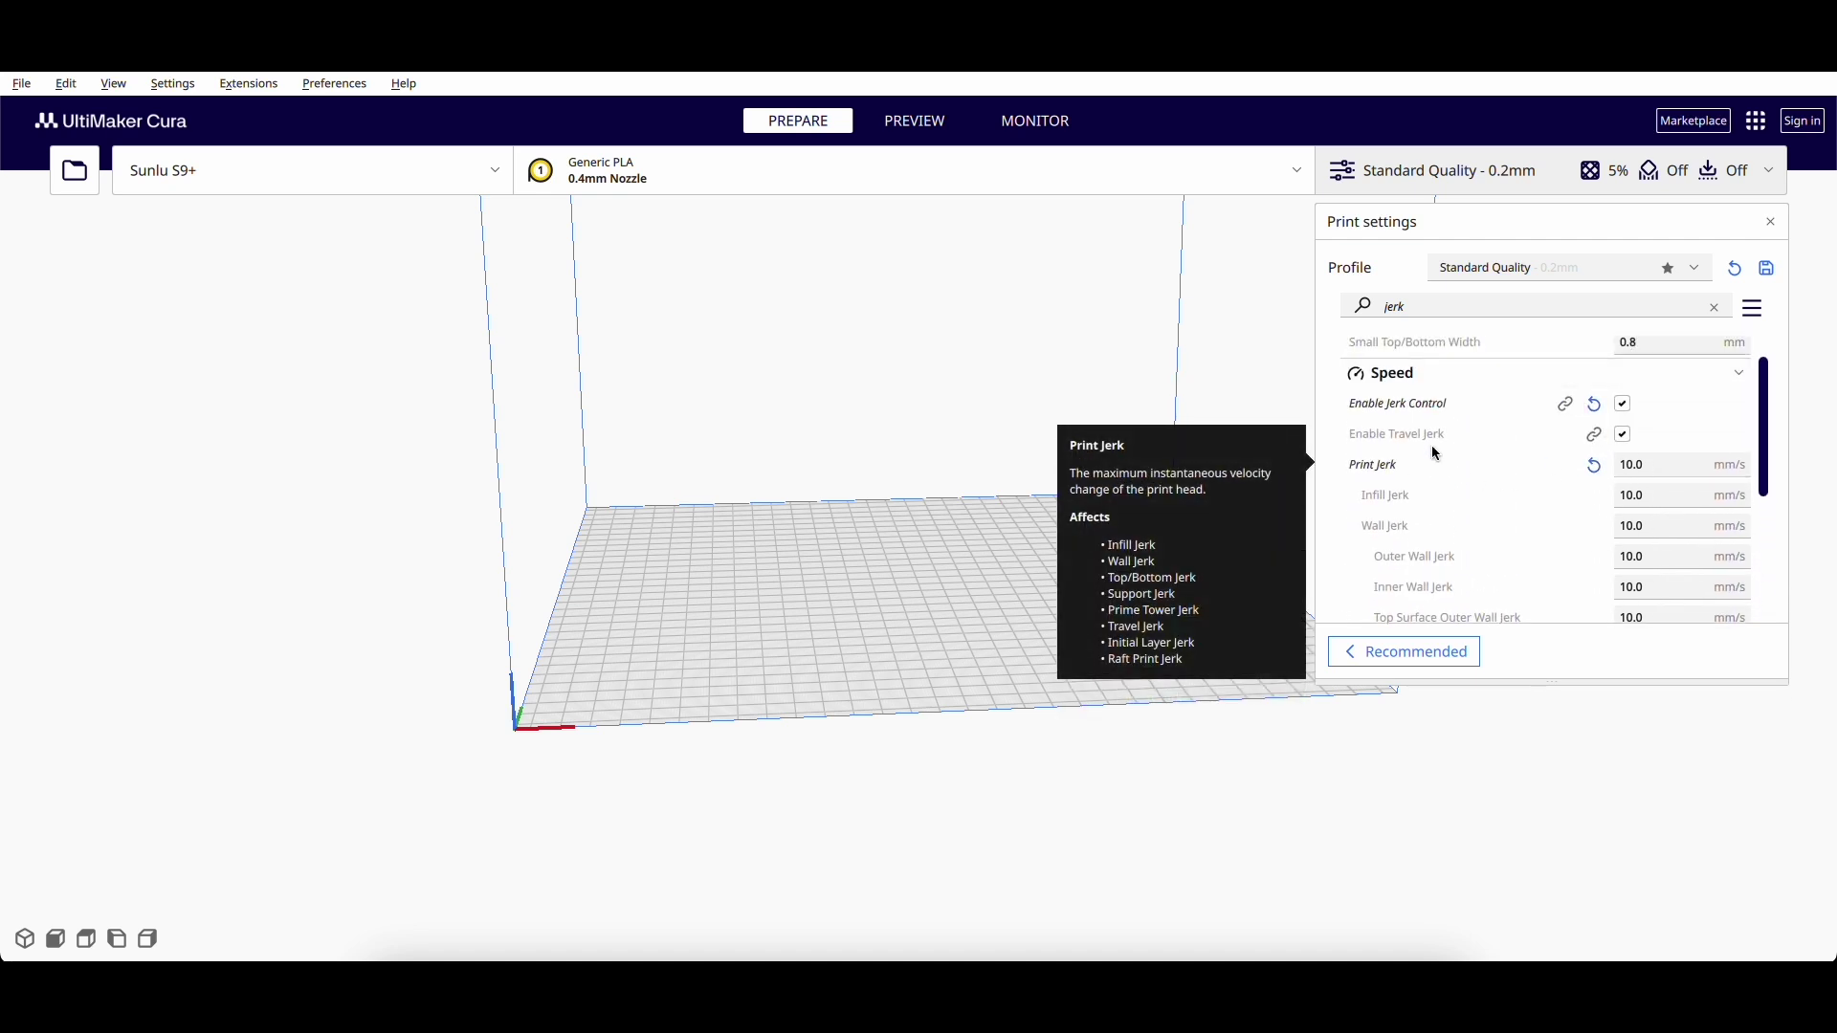
pyautogui.click(1715, 307)
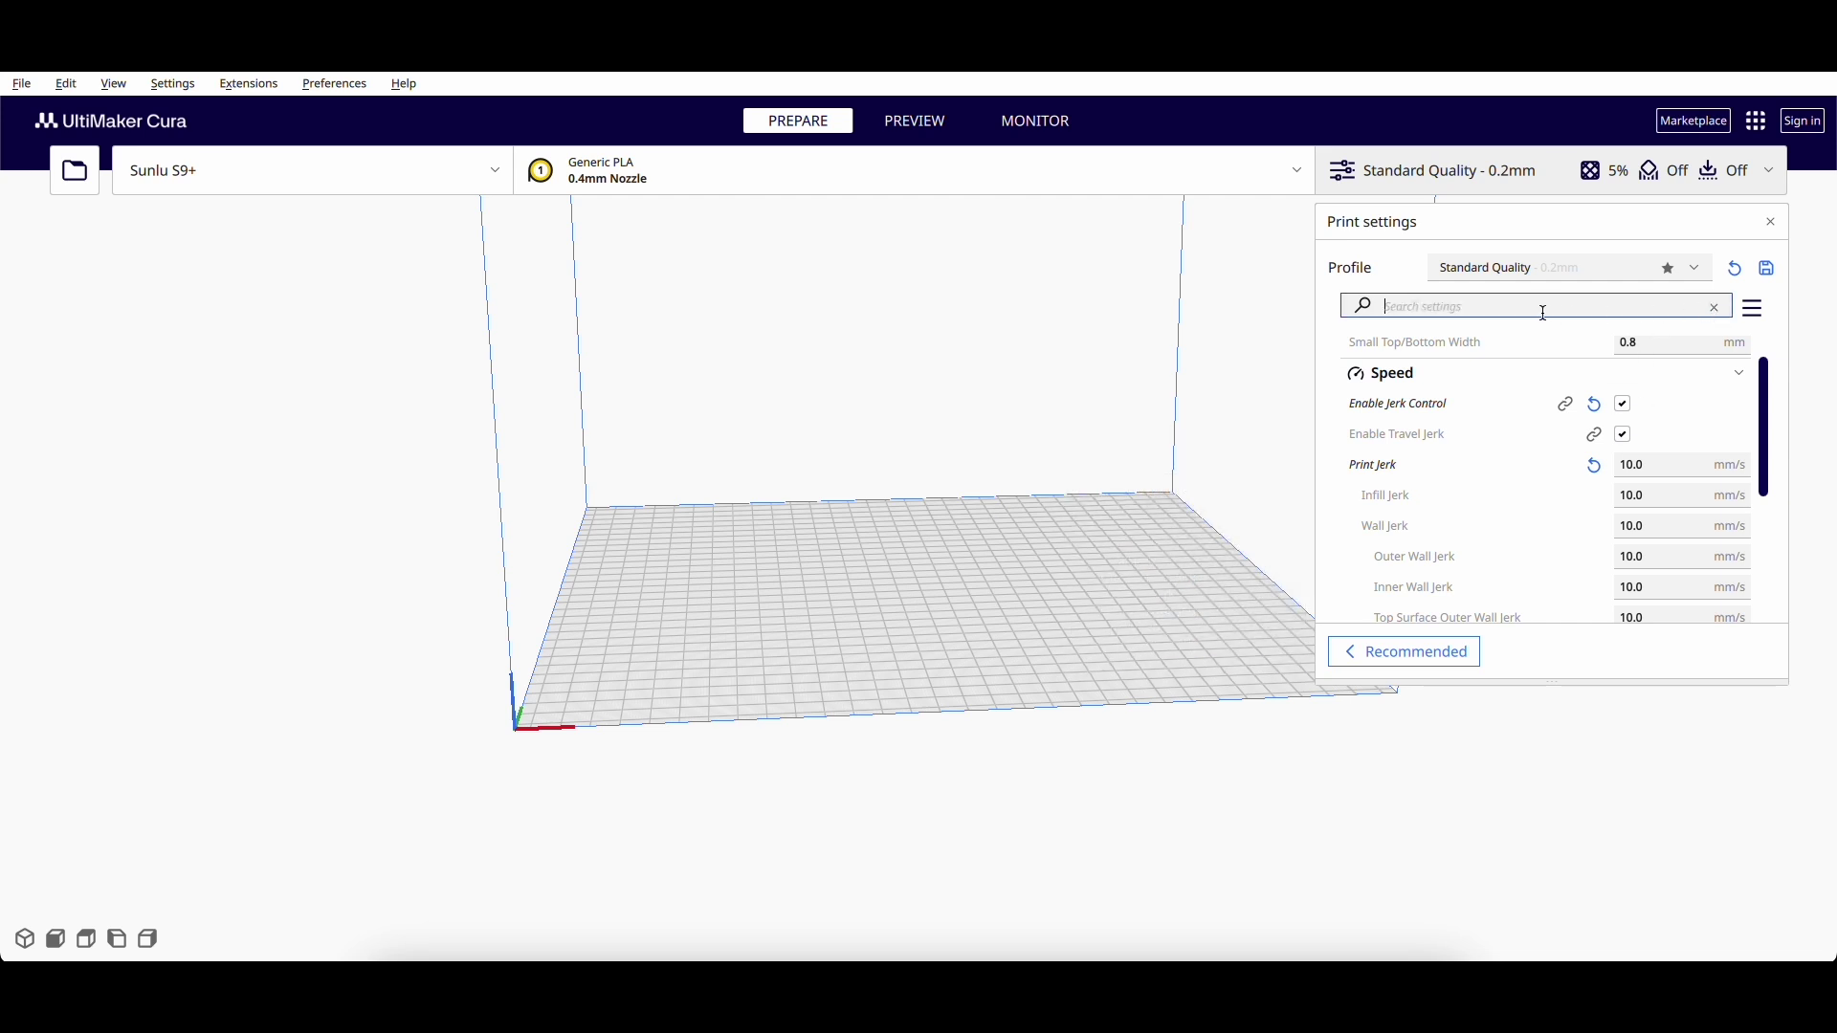
pyautogui.write('acceler')
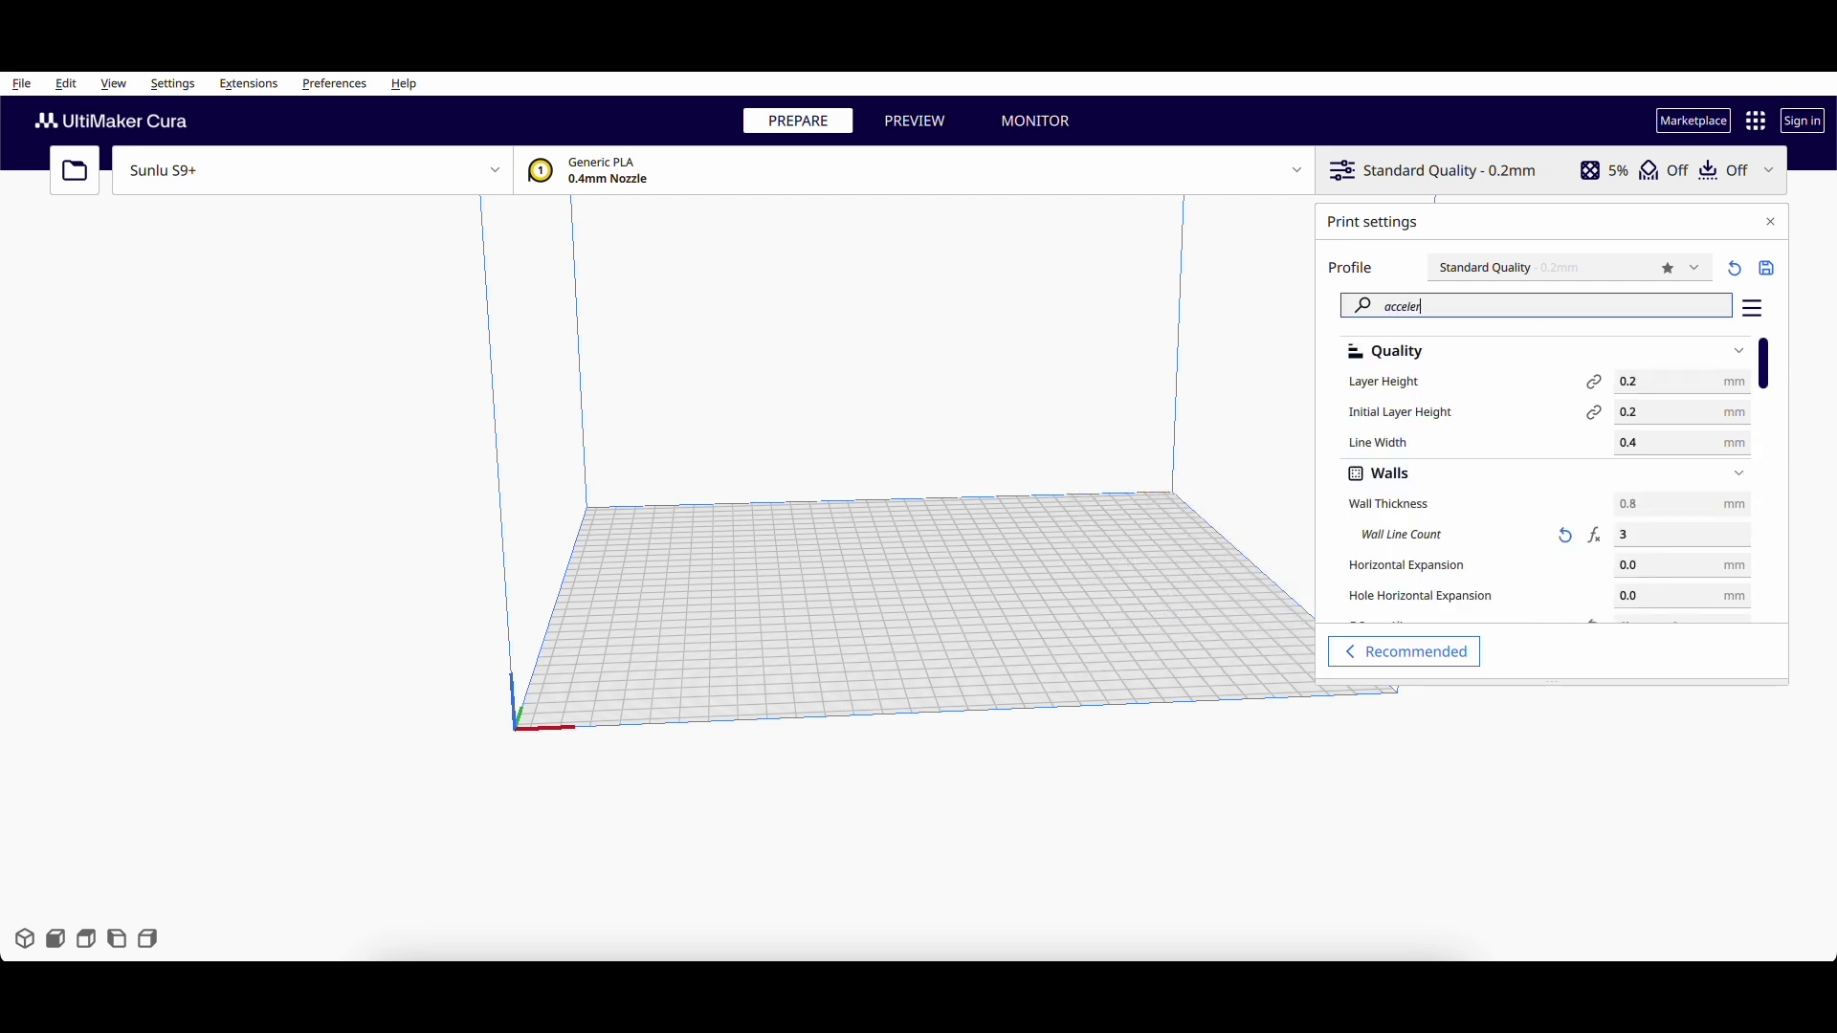
pyautogui.write('a')
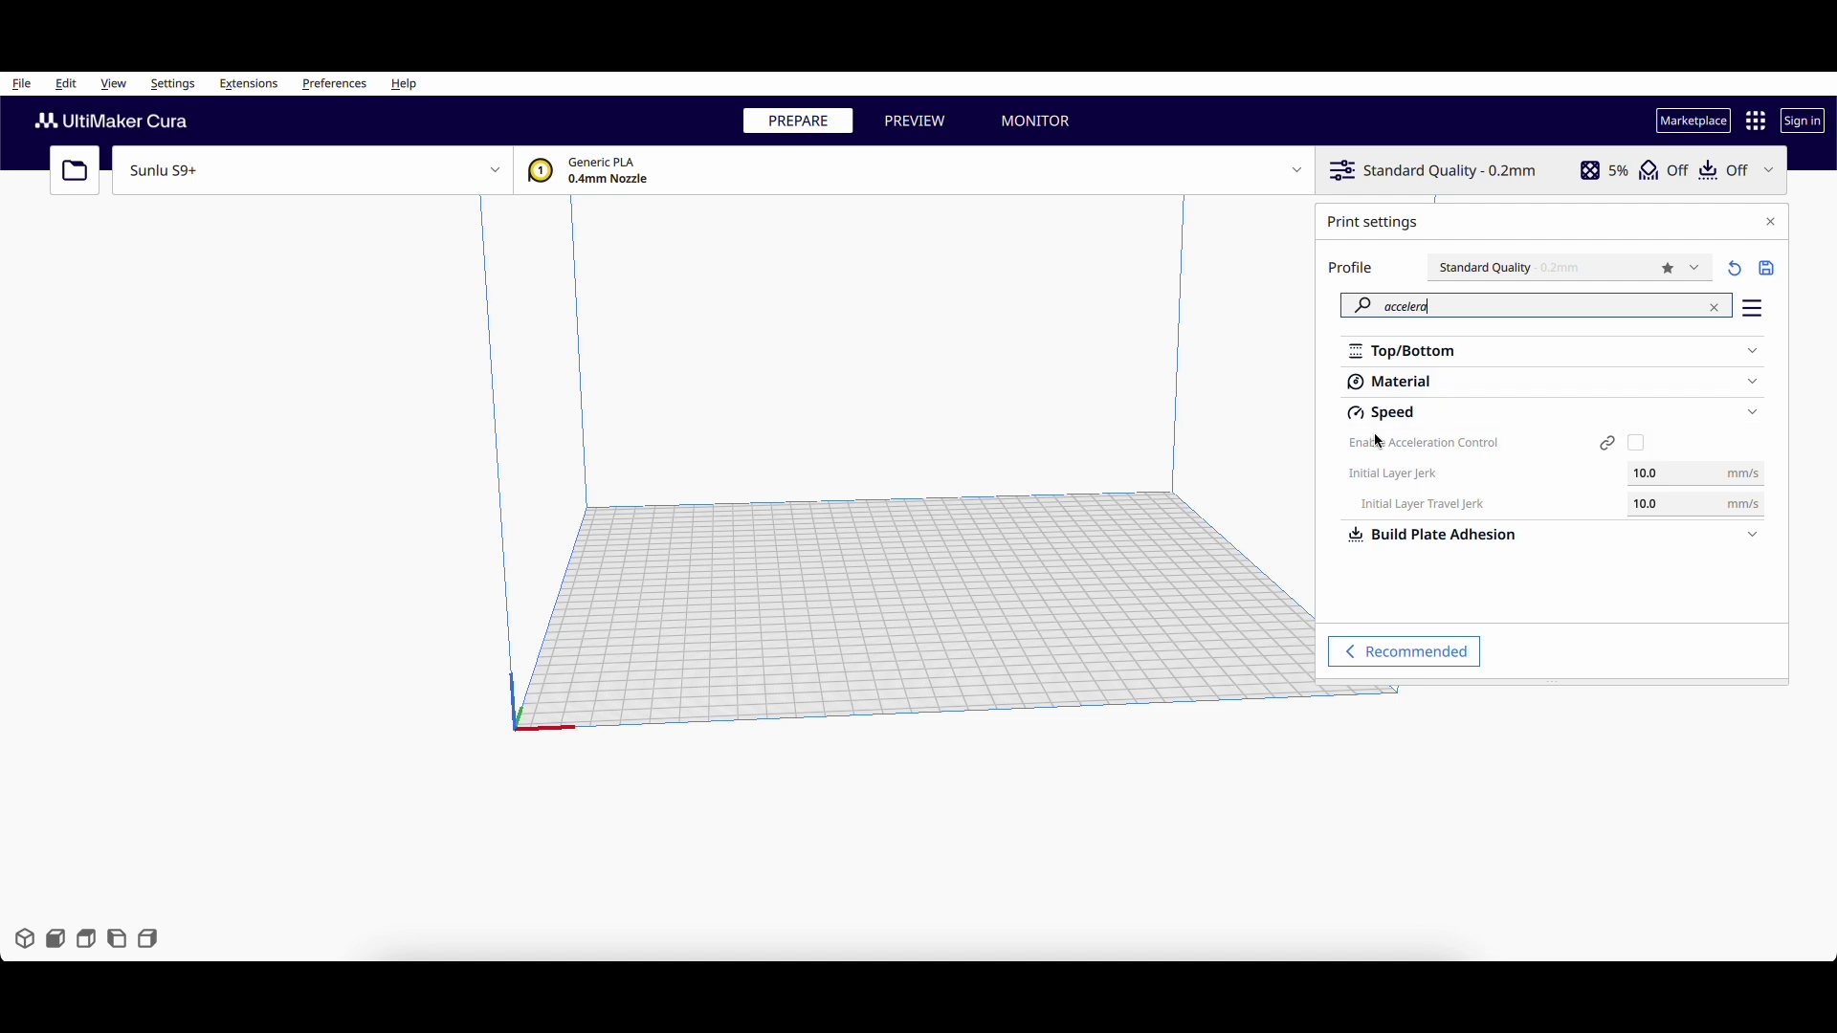
pyautogui.rightClick(1549, 444)
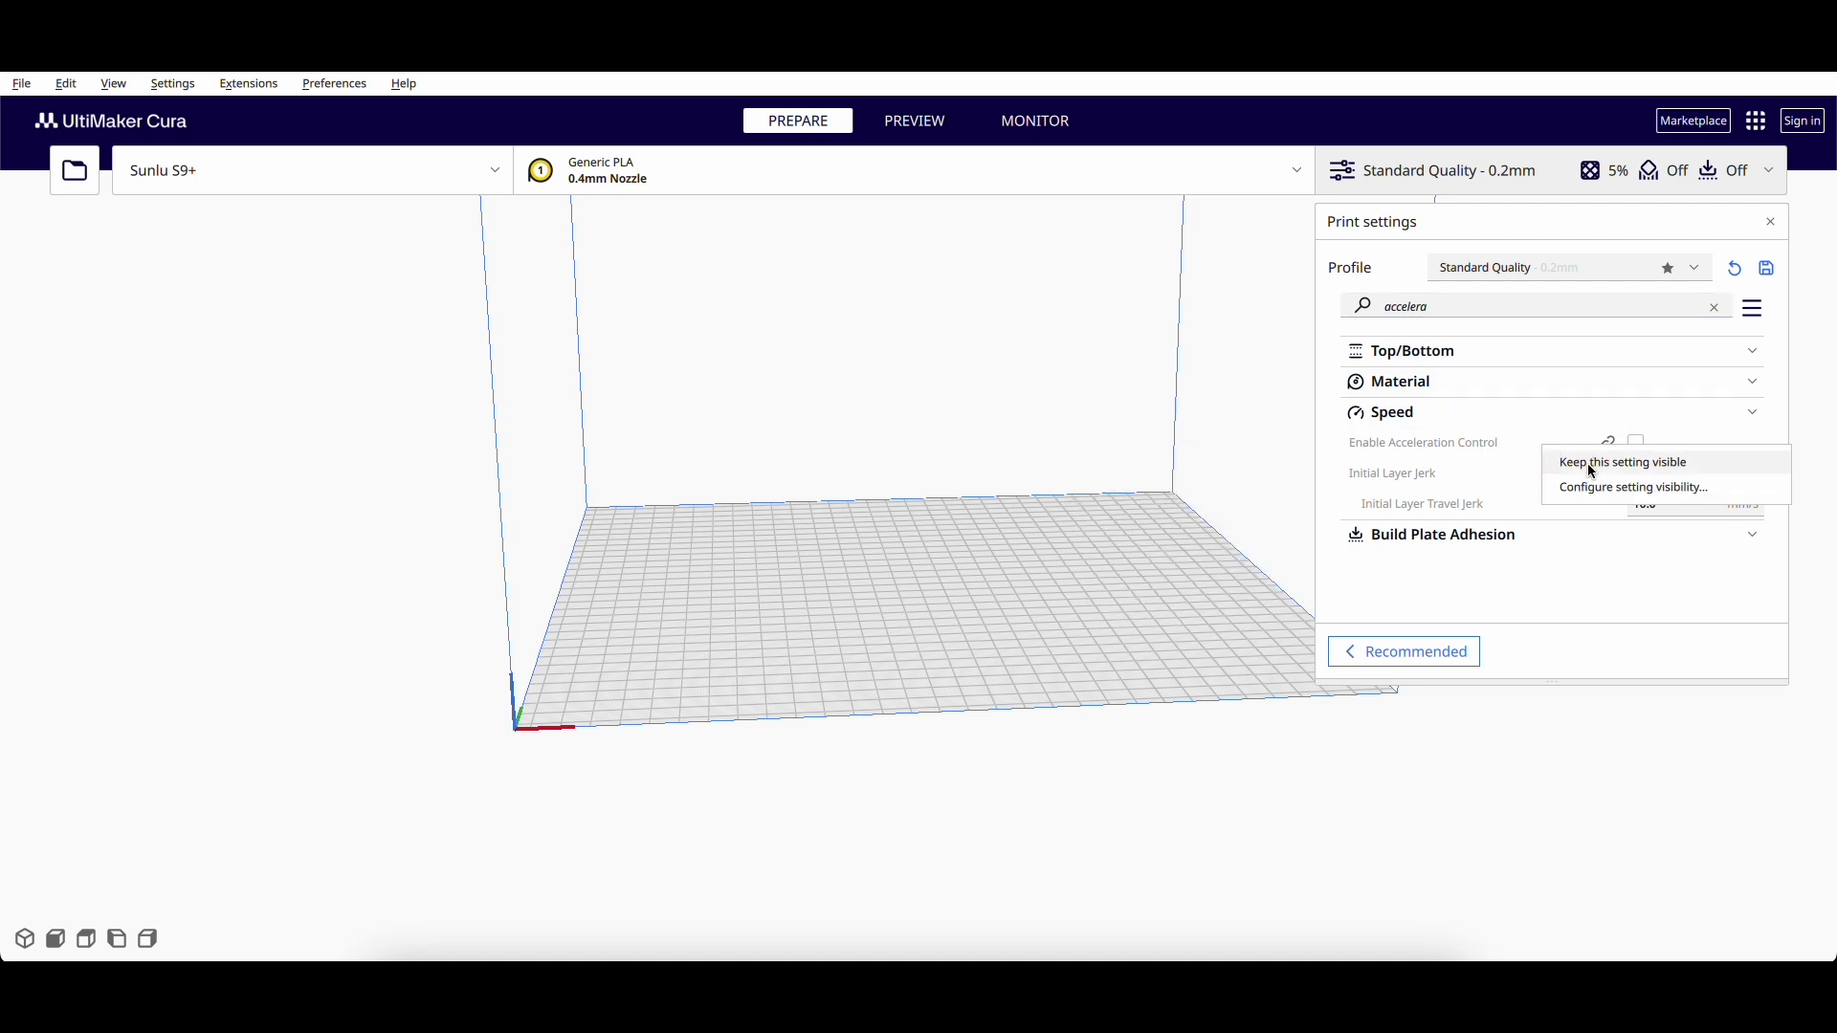
pyautogui.click(1588, 463)
pyautogui.click(1636, 443)
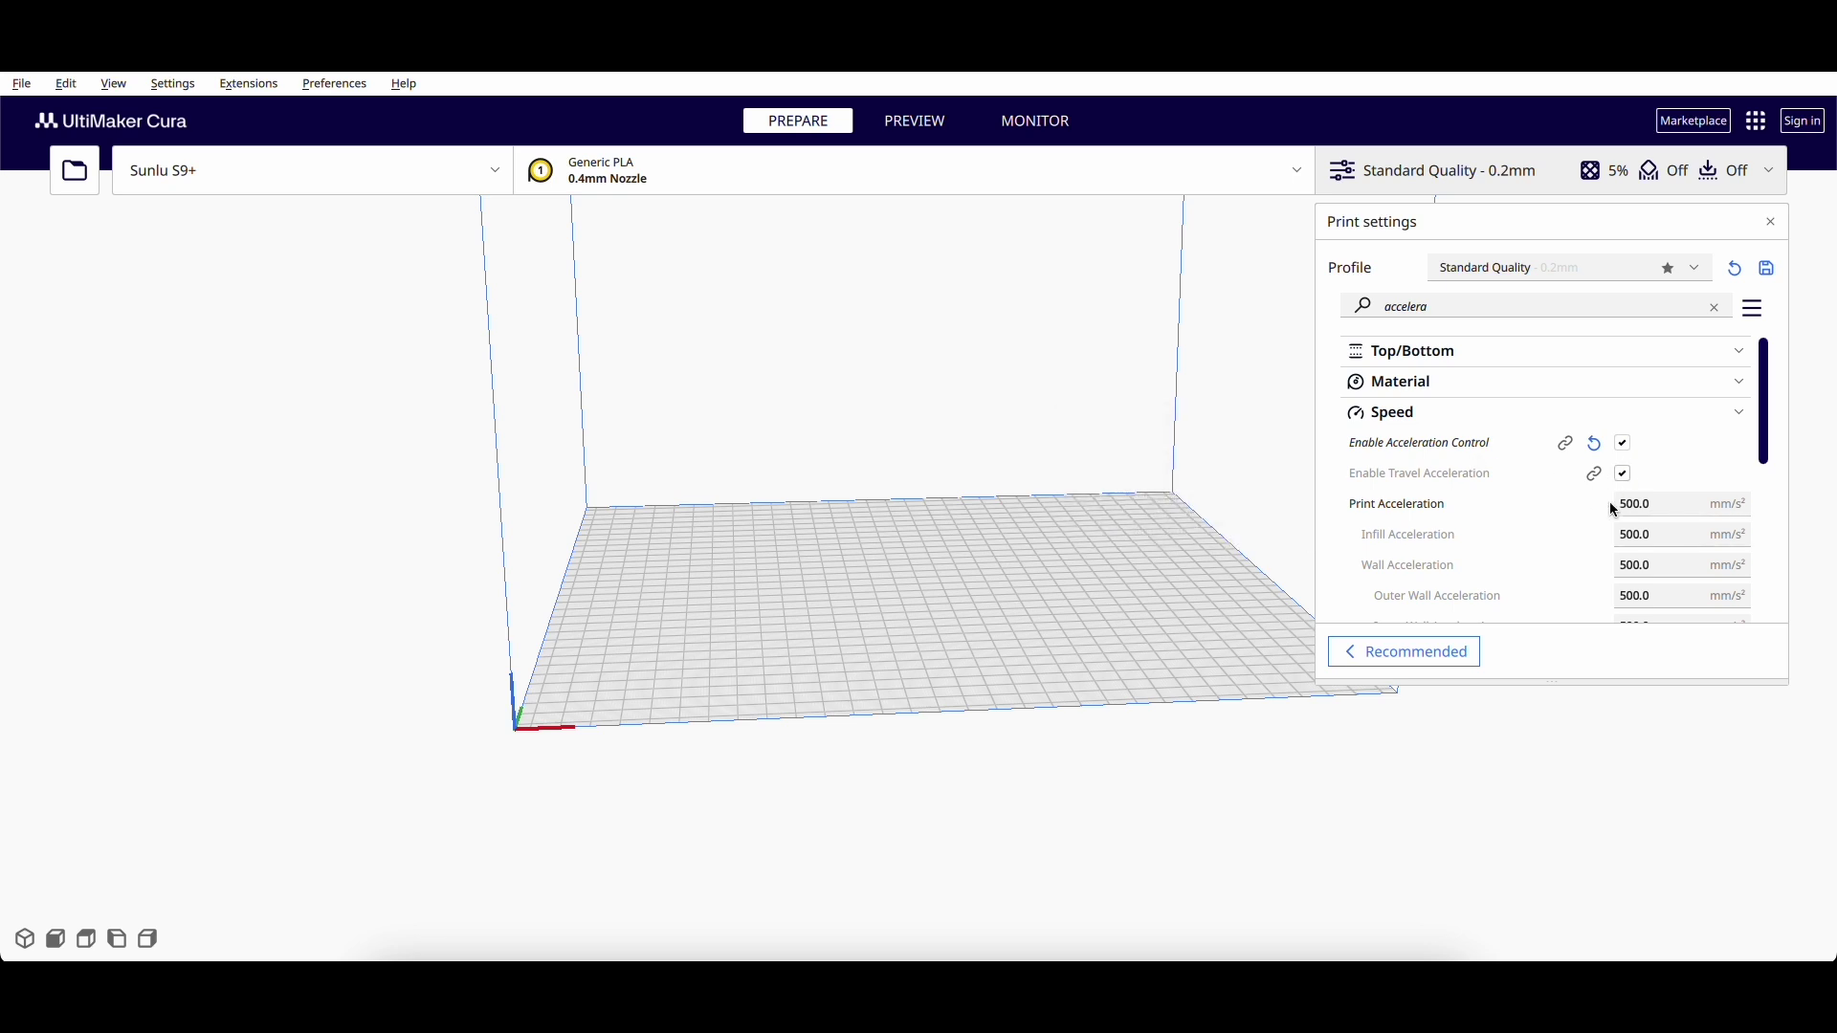
# Step: Review the acceleration settings and set Print Acceleration to 600 mm/s²
pyautogui.scroll(-3, 1602, 517)
pyautogui.scroll(-4, 1602, 520)
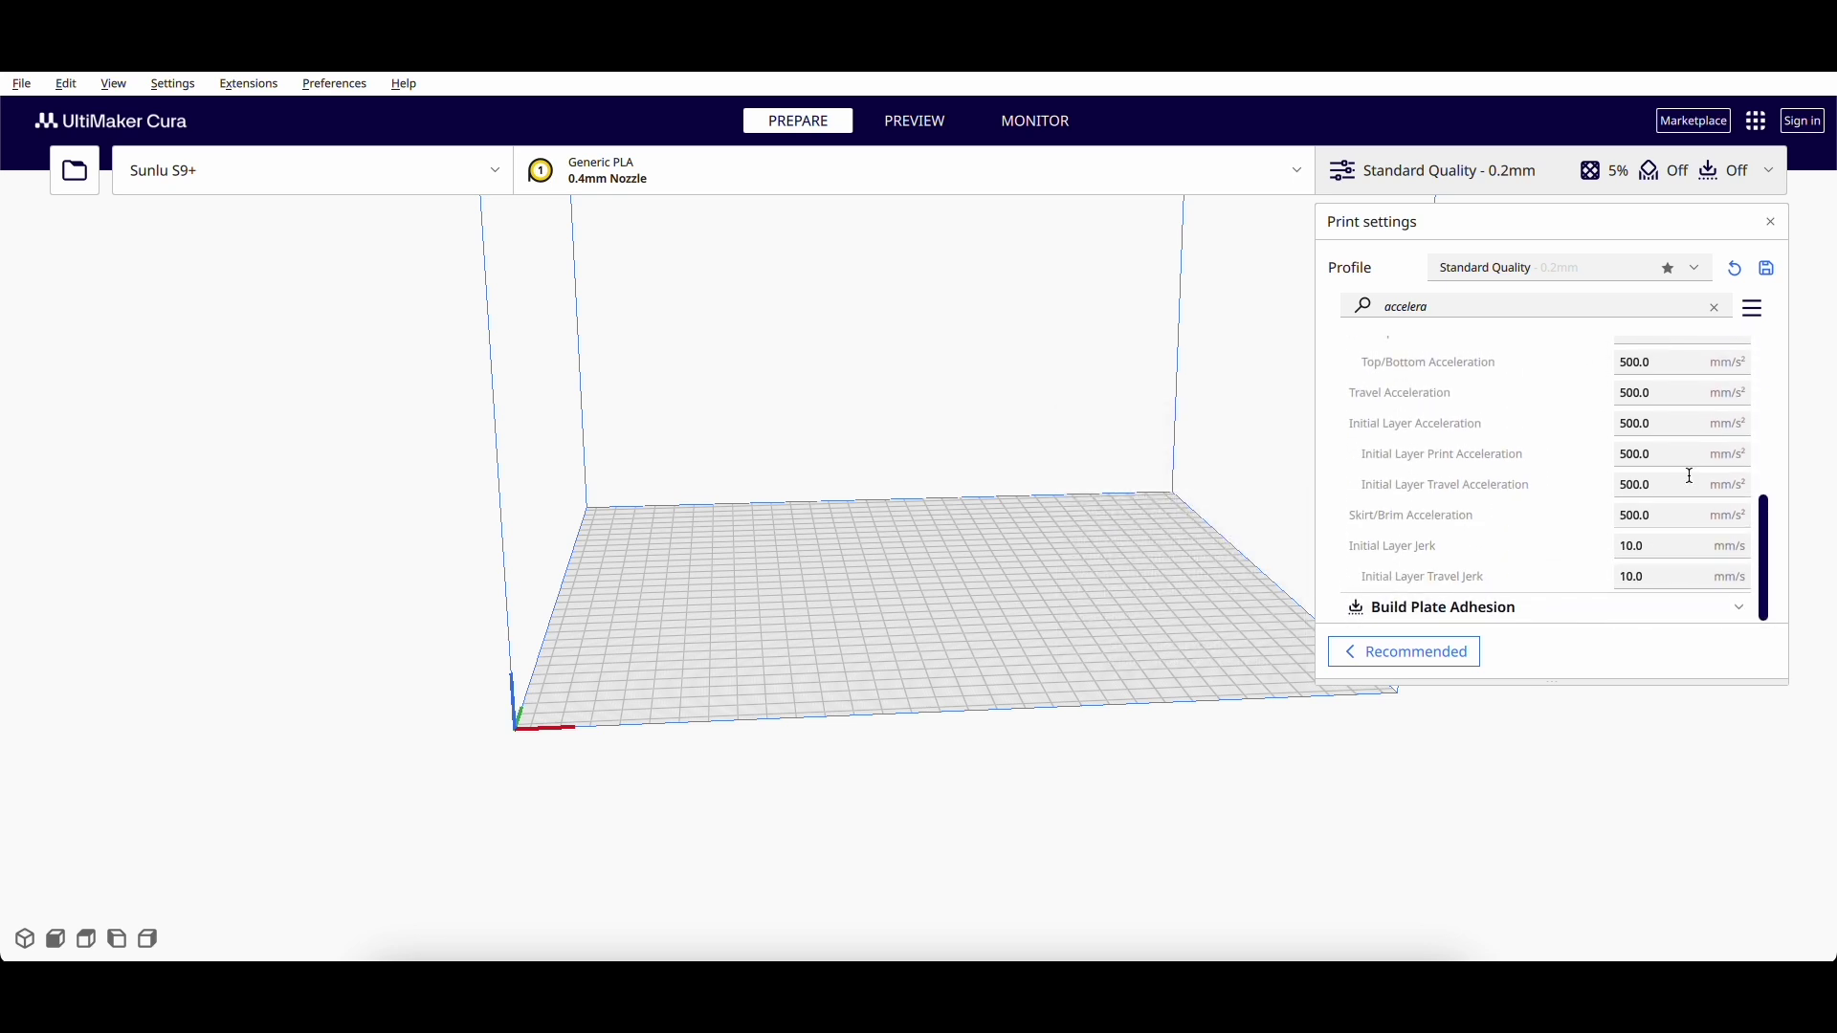
pyautogui.scroll(2, 1608, 497)
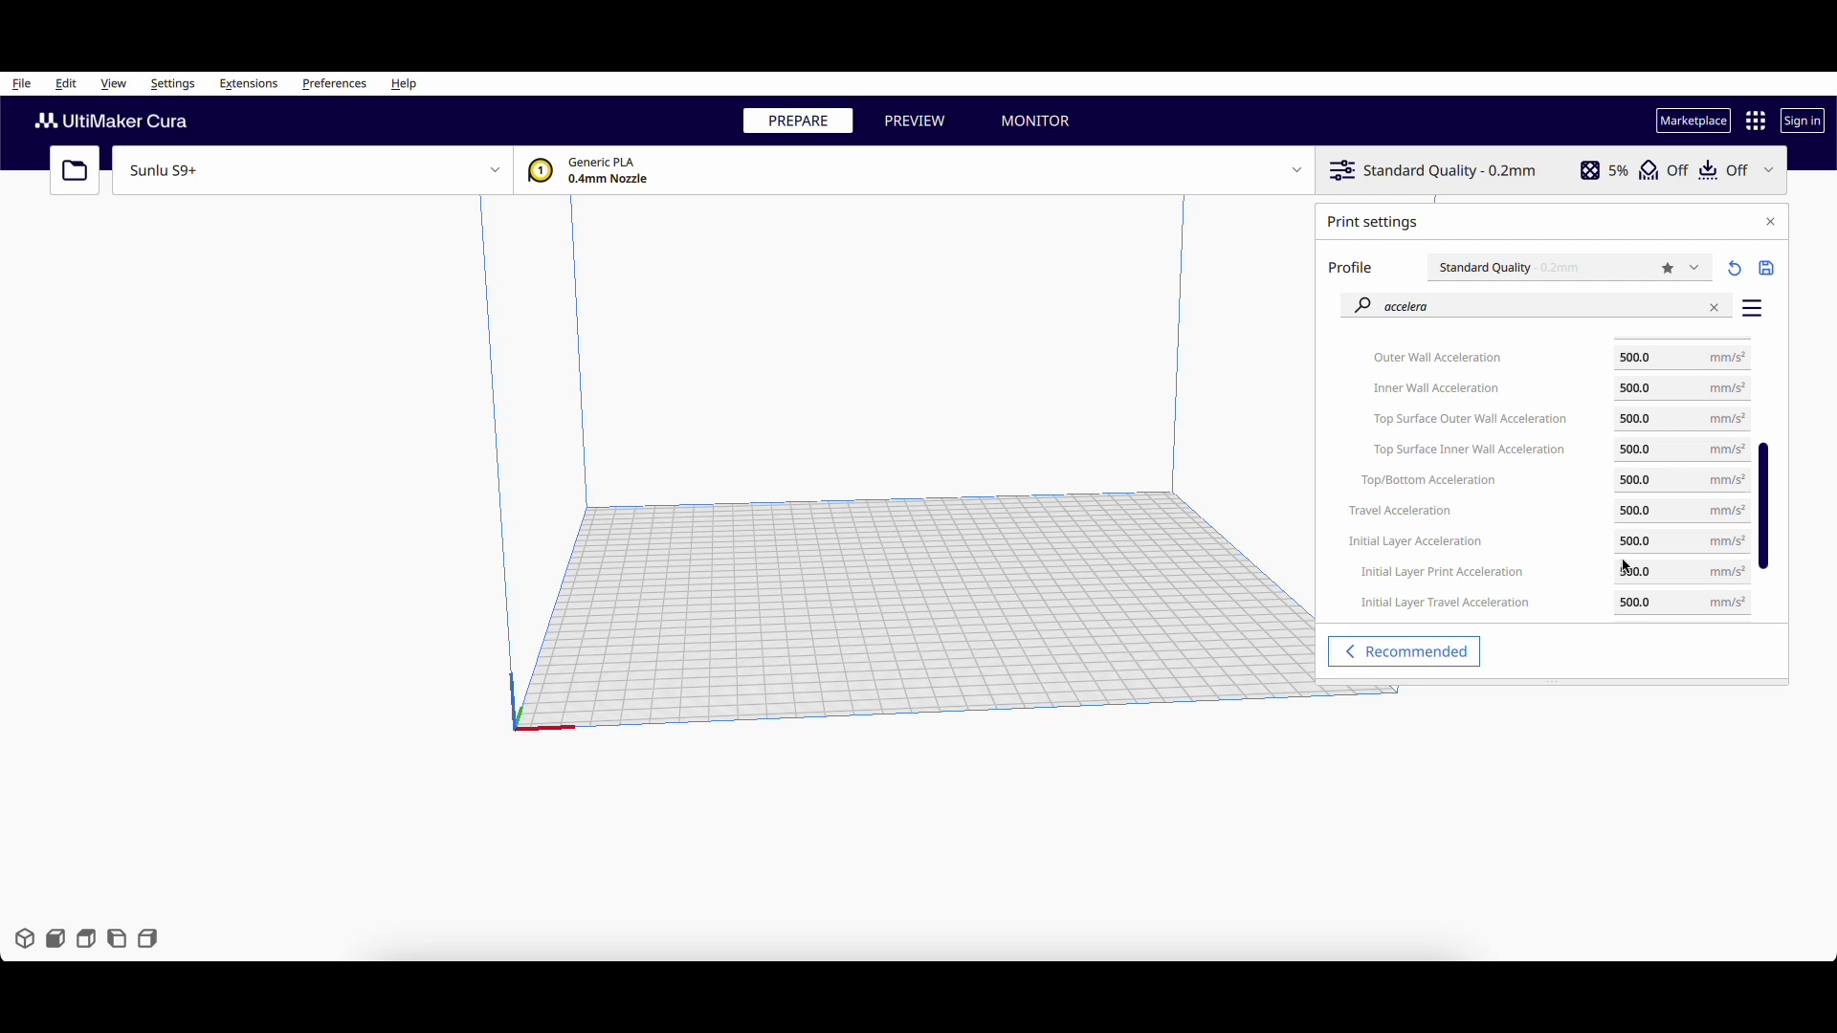
pyautogui.scroll(-2, 1634, 557)
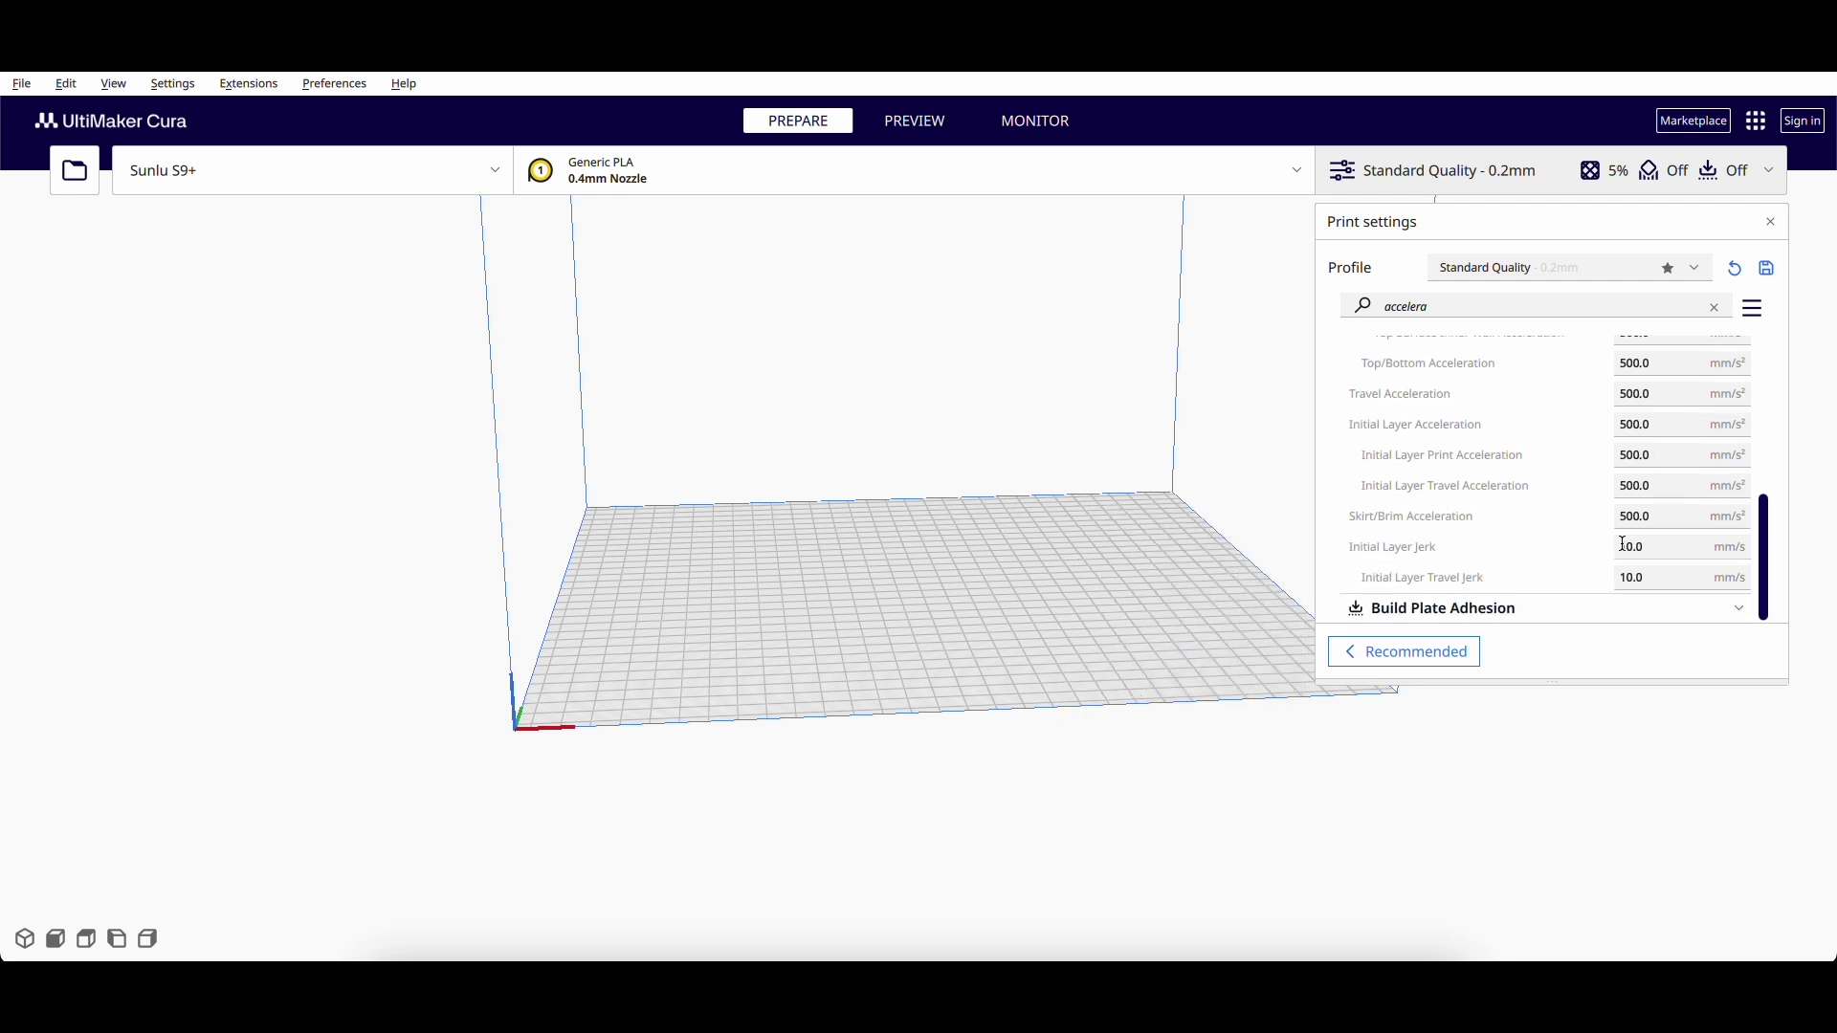
pyautogui.scroll(3, 1612, 529)
pyautogui.scroll(2, 1610, 528)
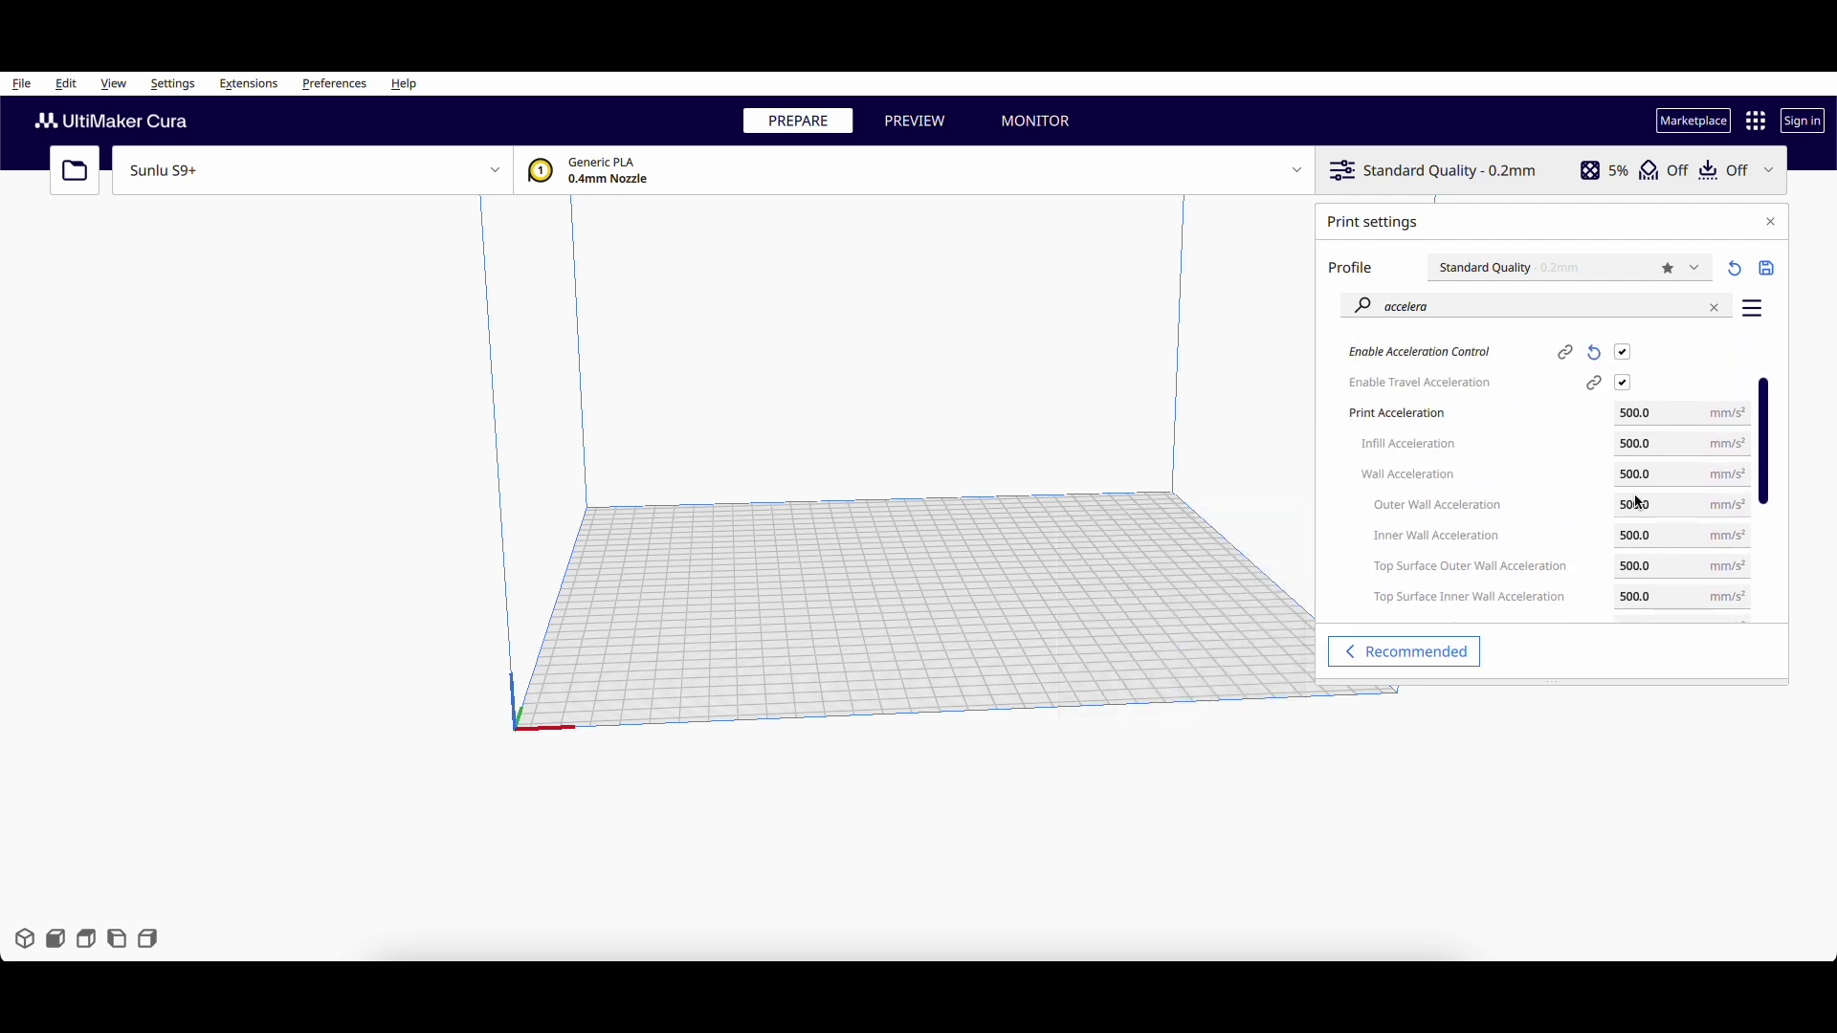
pyautogui.doubleClick(1653, 412)
pyautogui.write('600')
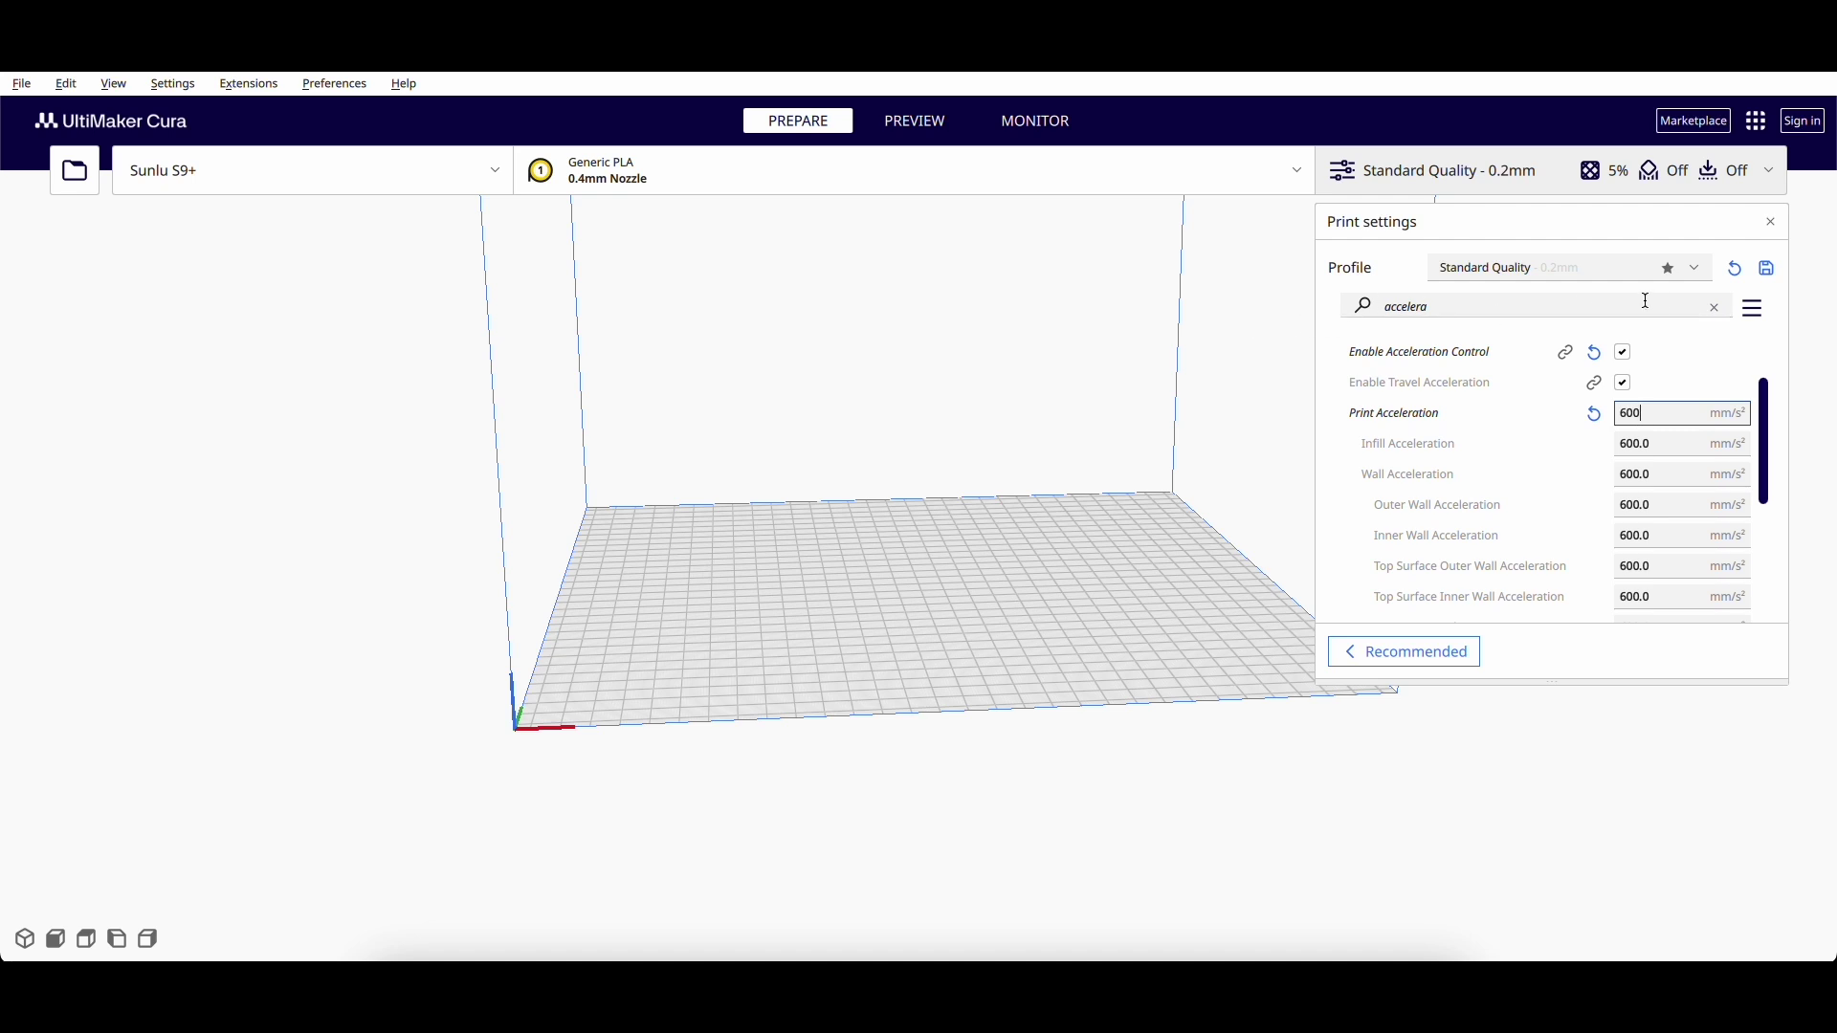
# Step: Clear the settings search and enable Retract at Layer Change in the Travel settings
pyautogui.click(1716, 308)
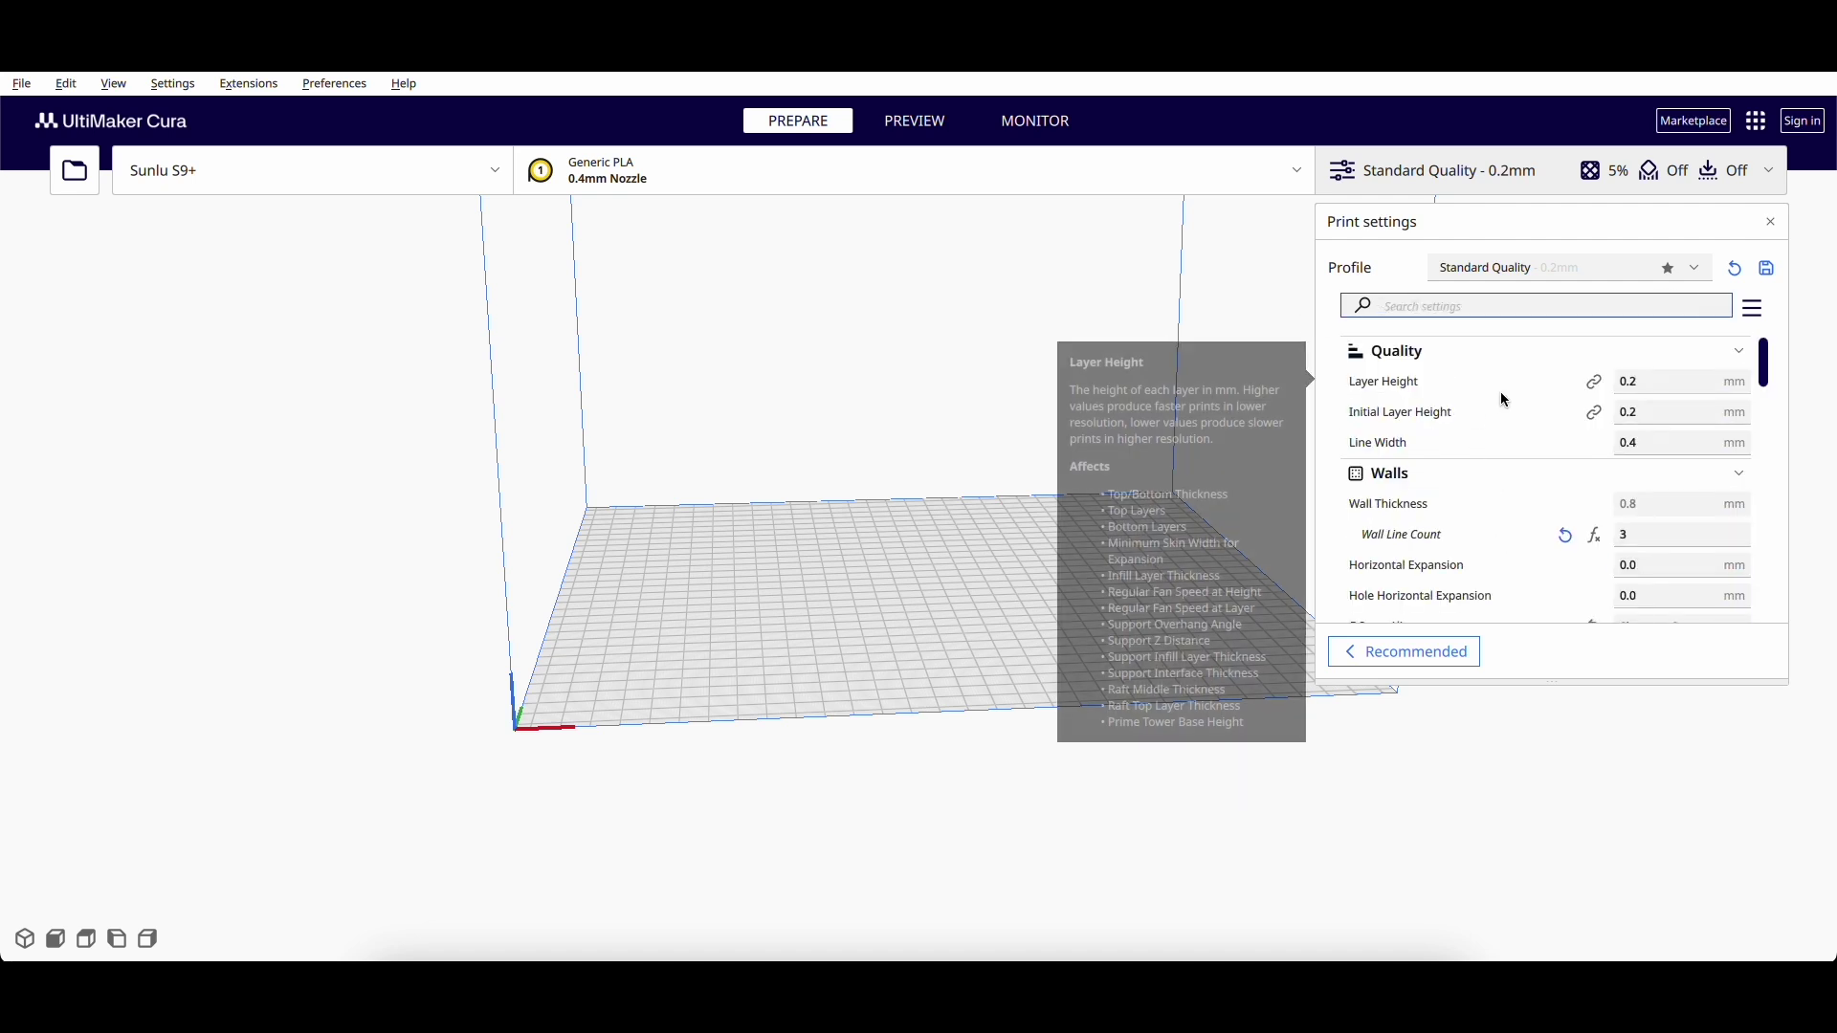
pyautogui.scroll(-4, 1500, 393)
pyautogui.scroll(-8, 1506, 402)
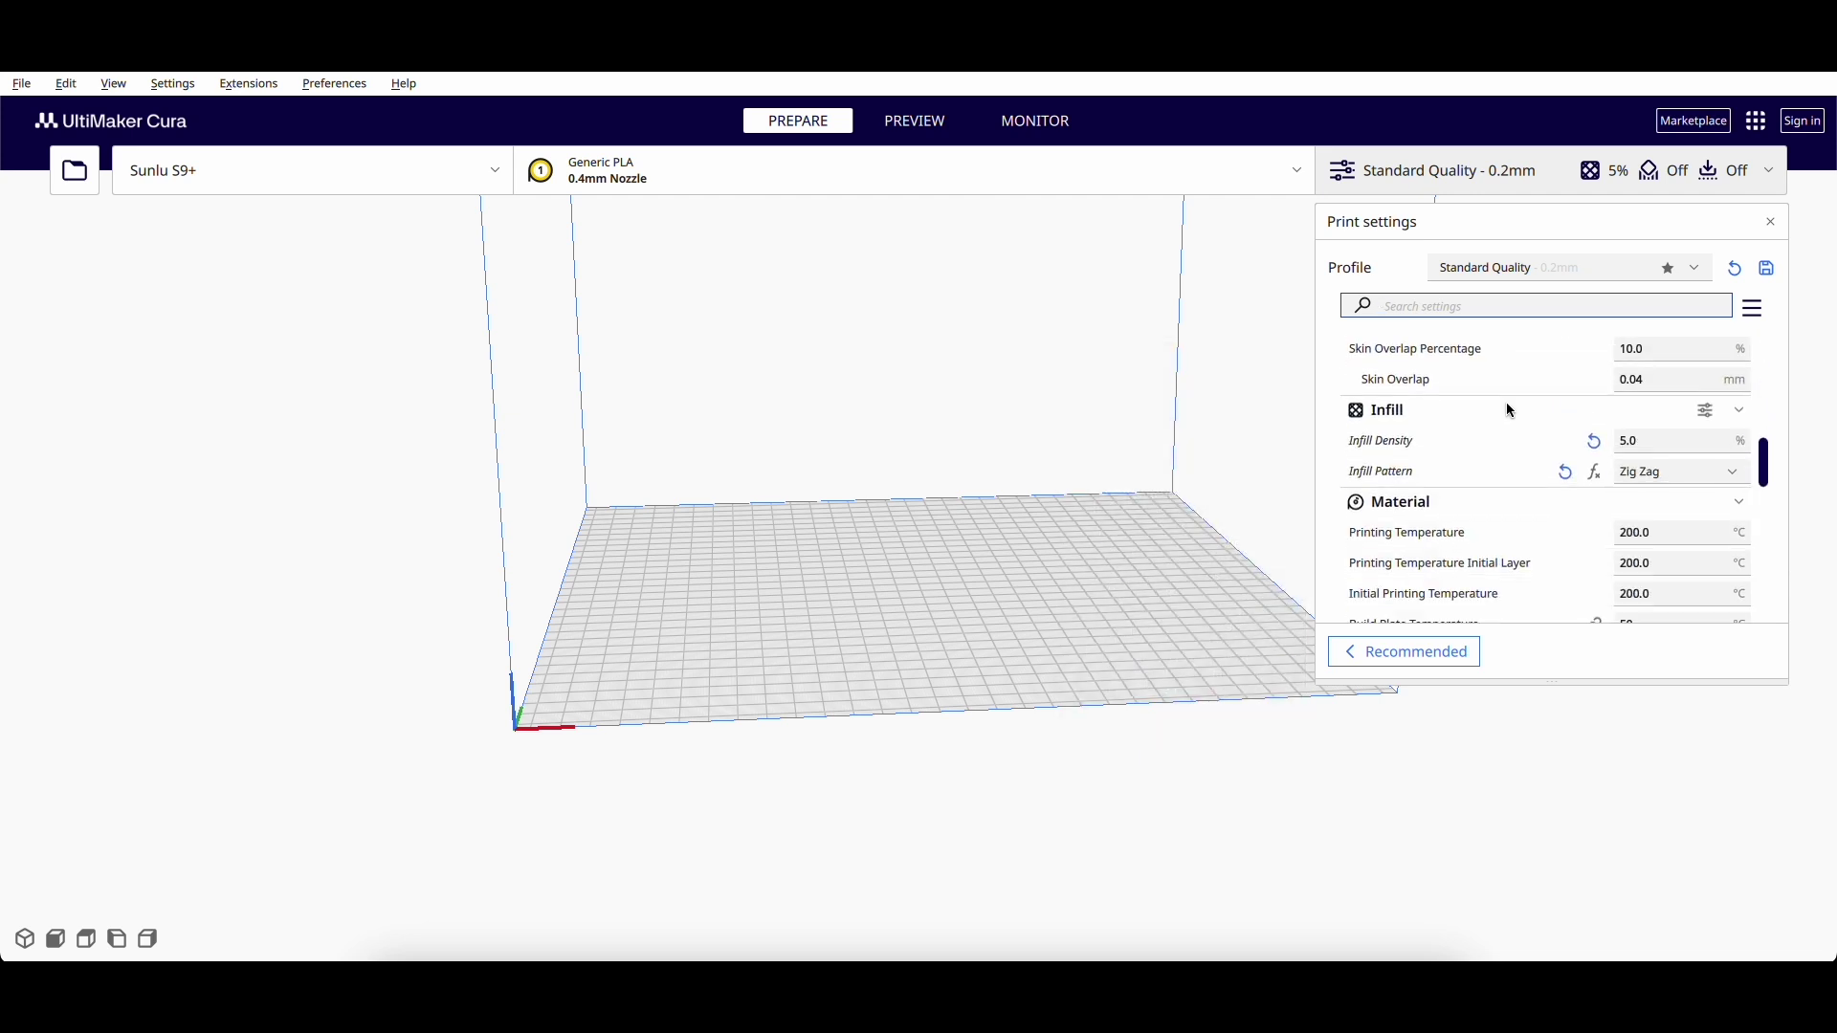
pyautogui.scroll(-4, 1510, 400)
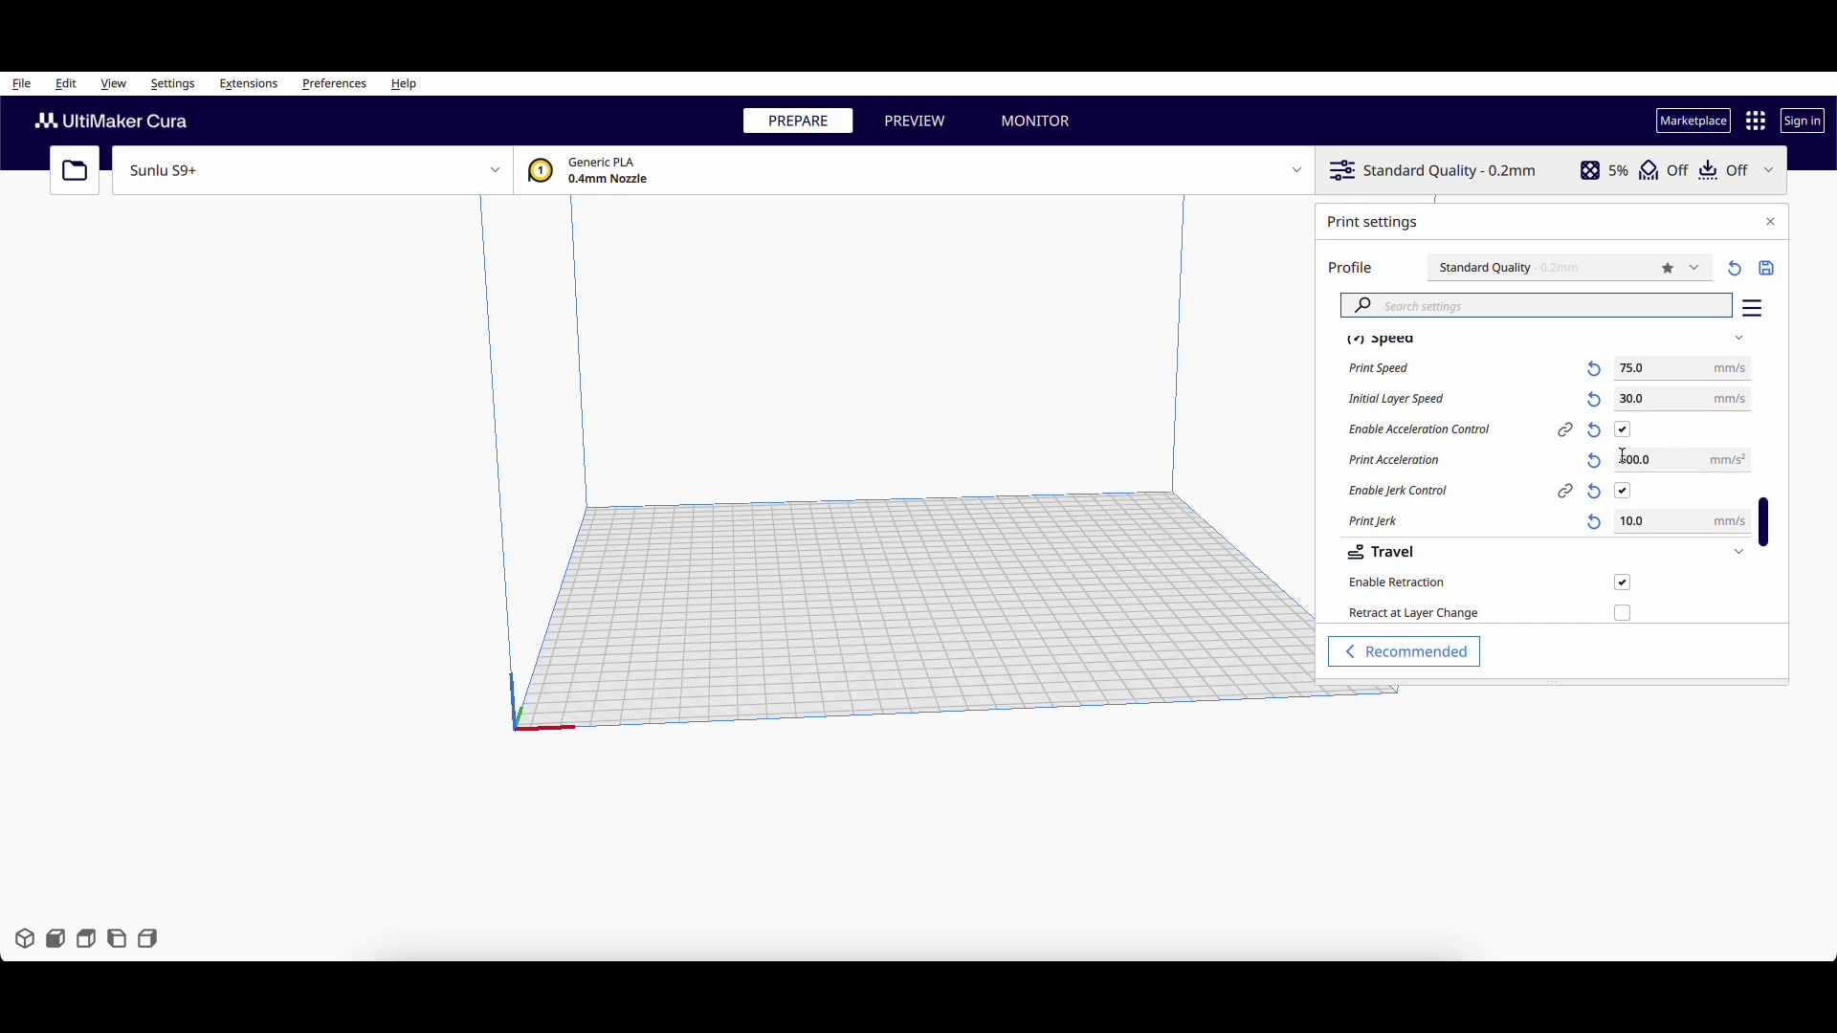
pyautogui.scroll(-3, 1517, 477)
pyautogui.scroll(1, 1484, 415)
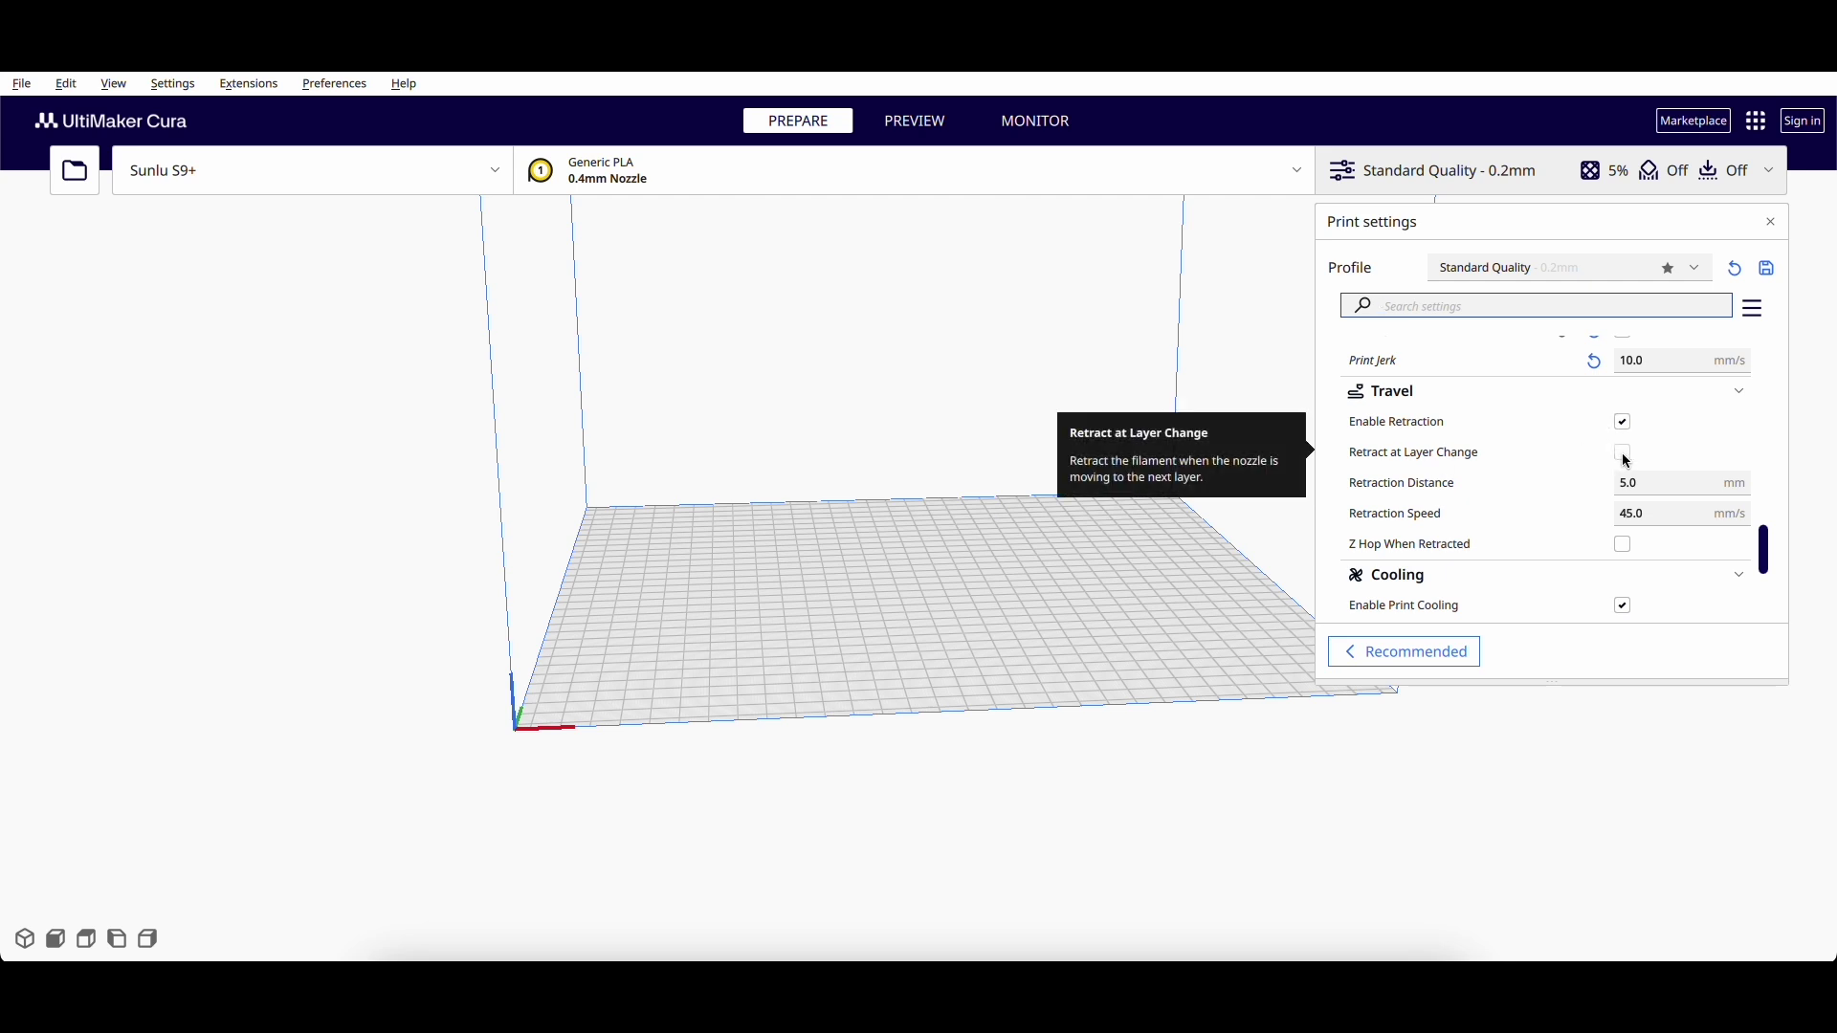
pyautogui.click(1624, 453)
# Step: Set the Retraction Distance to 4 mm and the Retraction Speed to 60 mm/s
pyautogui.click(1657, 485)
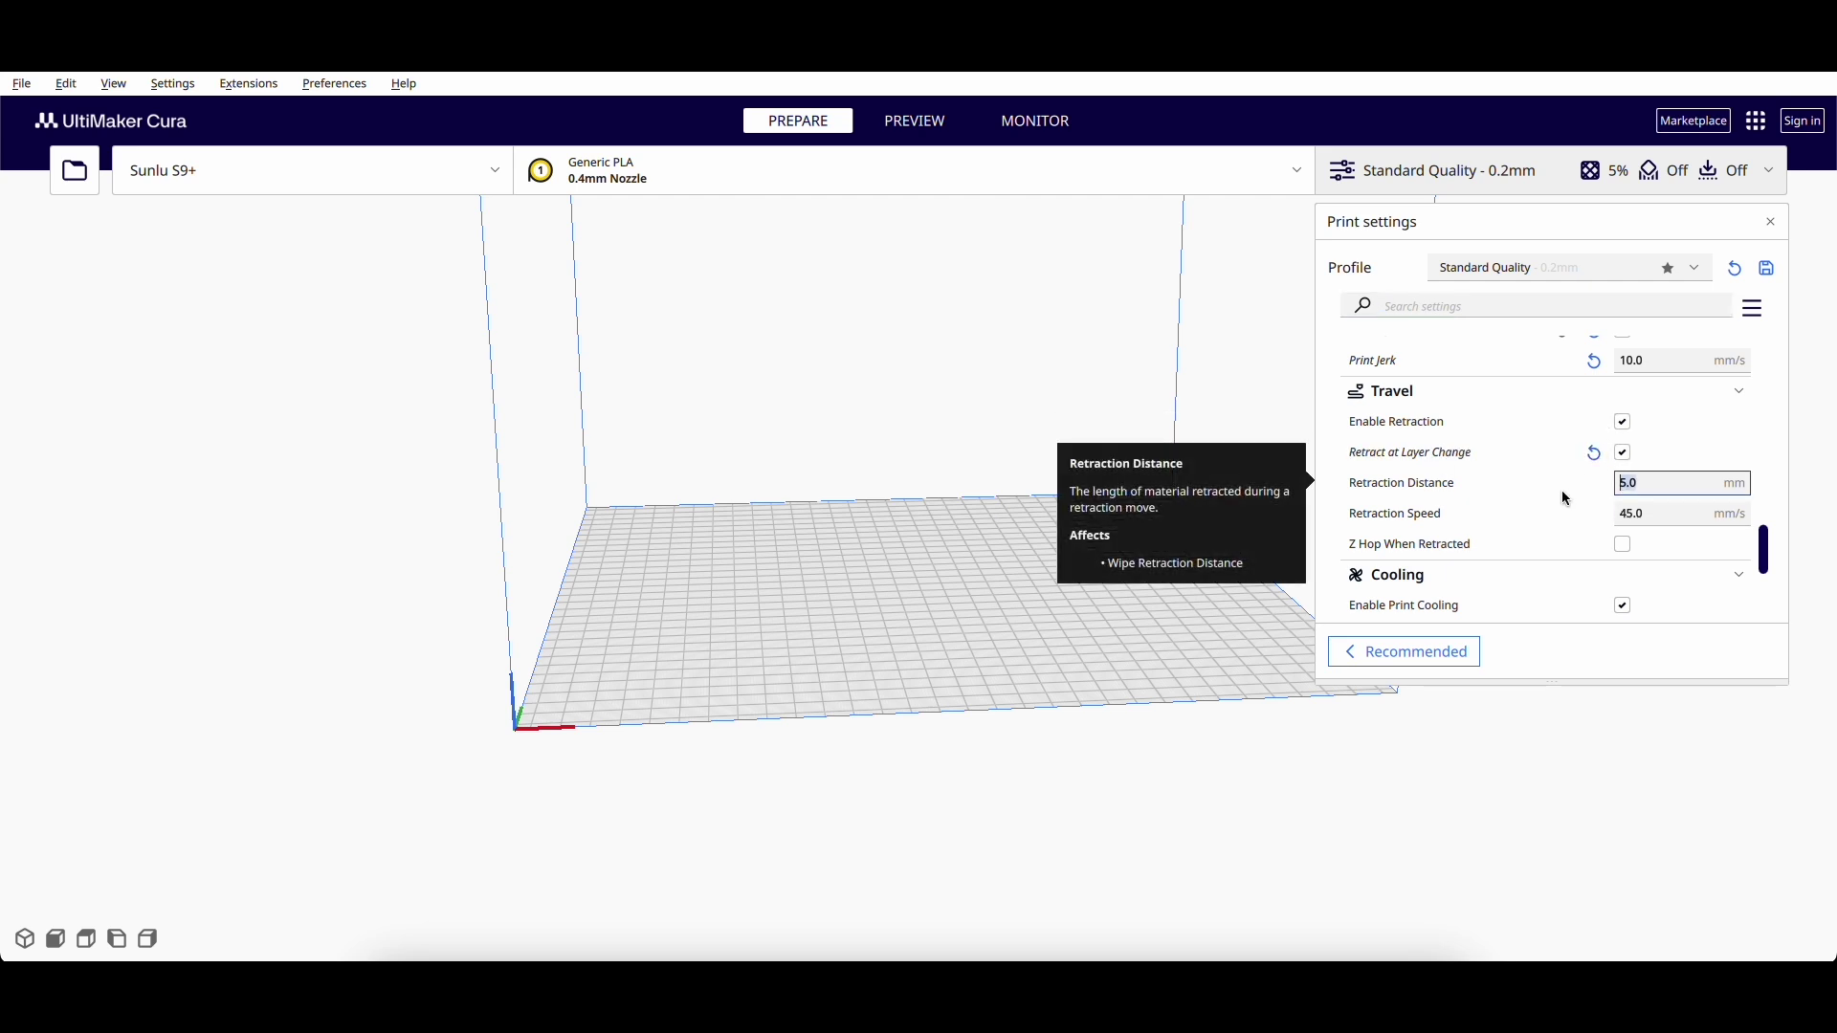
pyautogui.write('4')
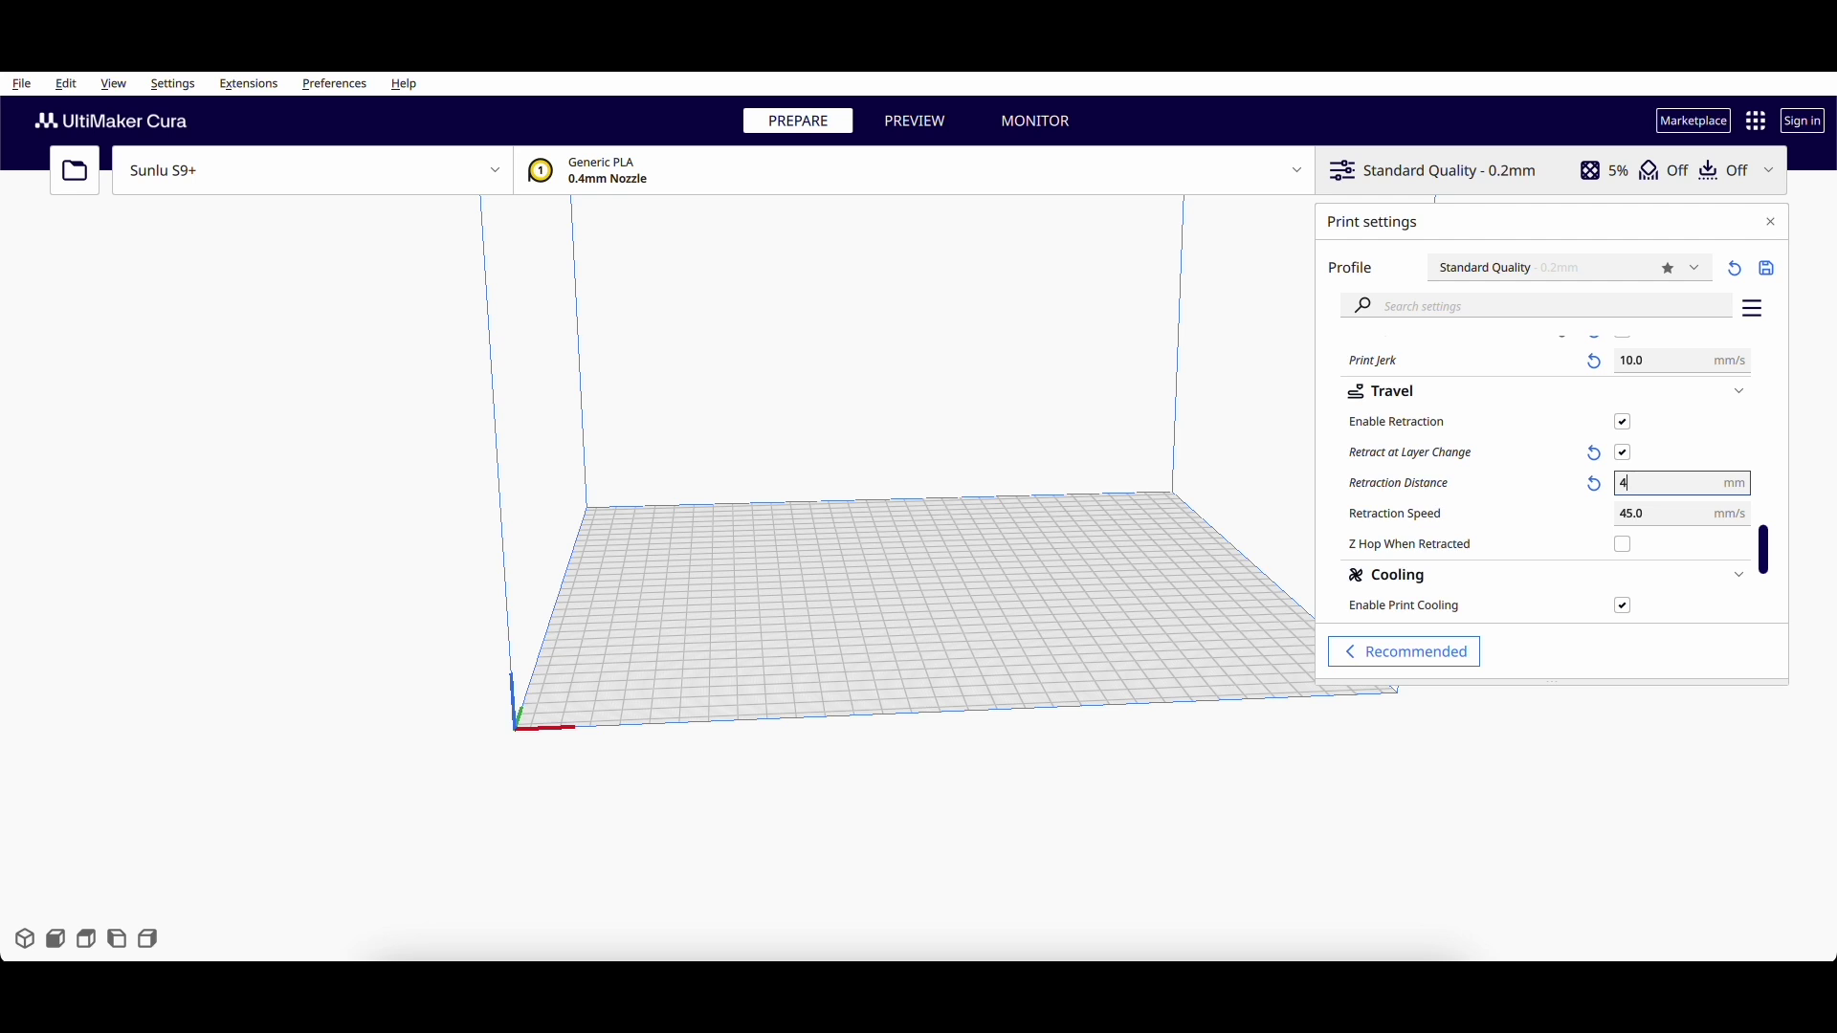
pyautogui.click(1650, 515)
pyautogui.write('60')
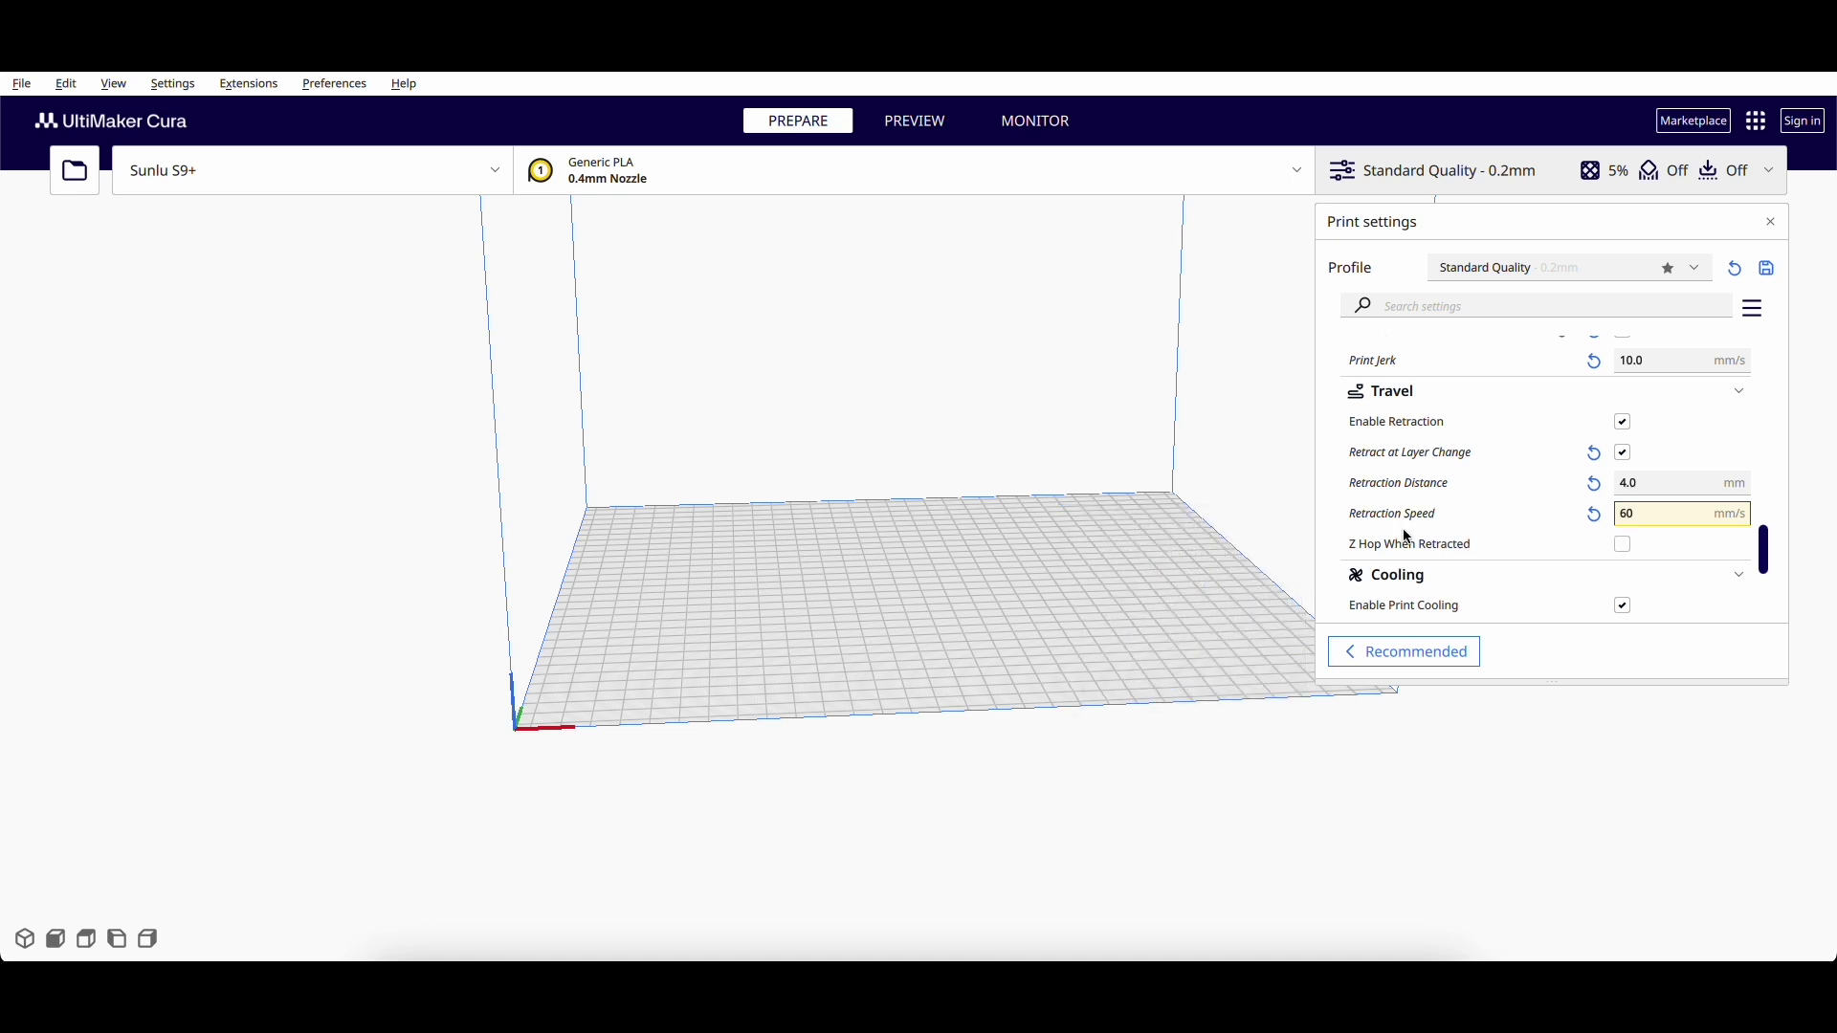
# Step: Enable Z Hop When Retracted, search the settings for "hop", and enable Z Hop Only Over Printed Parts
pyautogui.click(1623, 545)
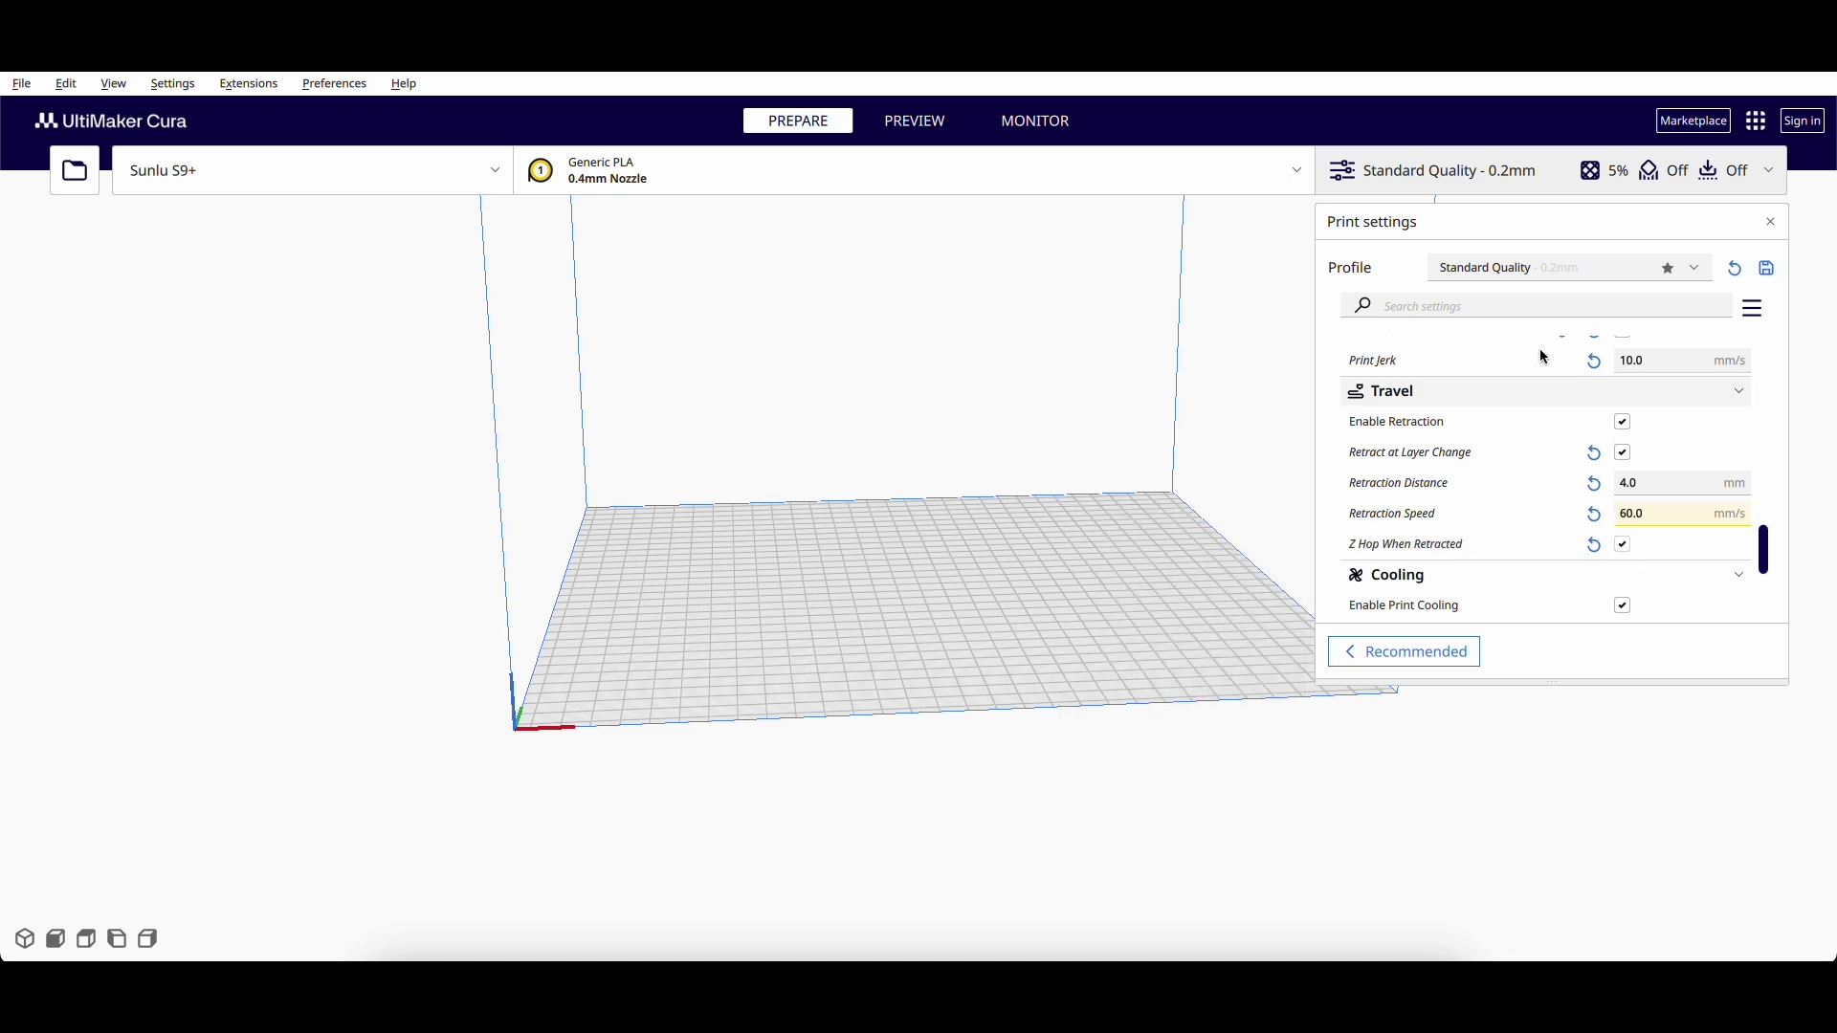
pyautogui.click(1512, 304)
pyautogui.write('hop')
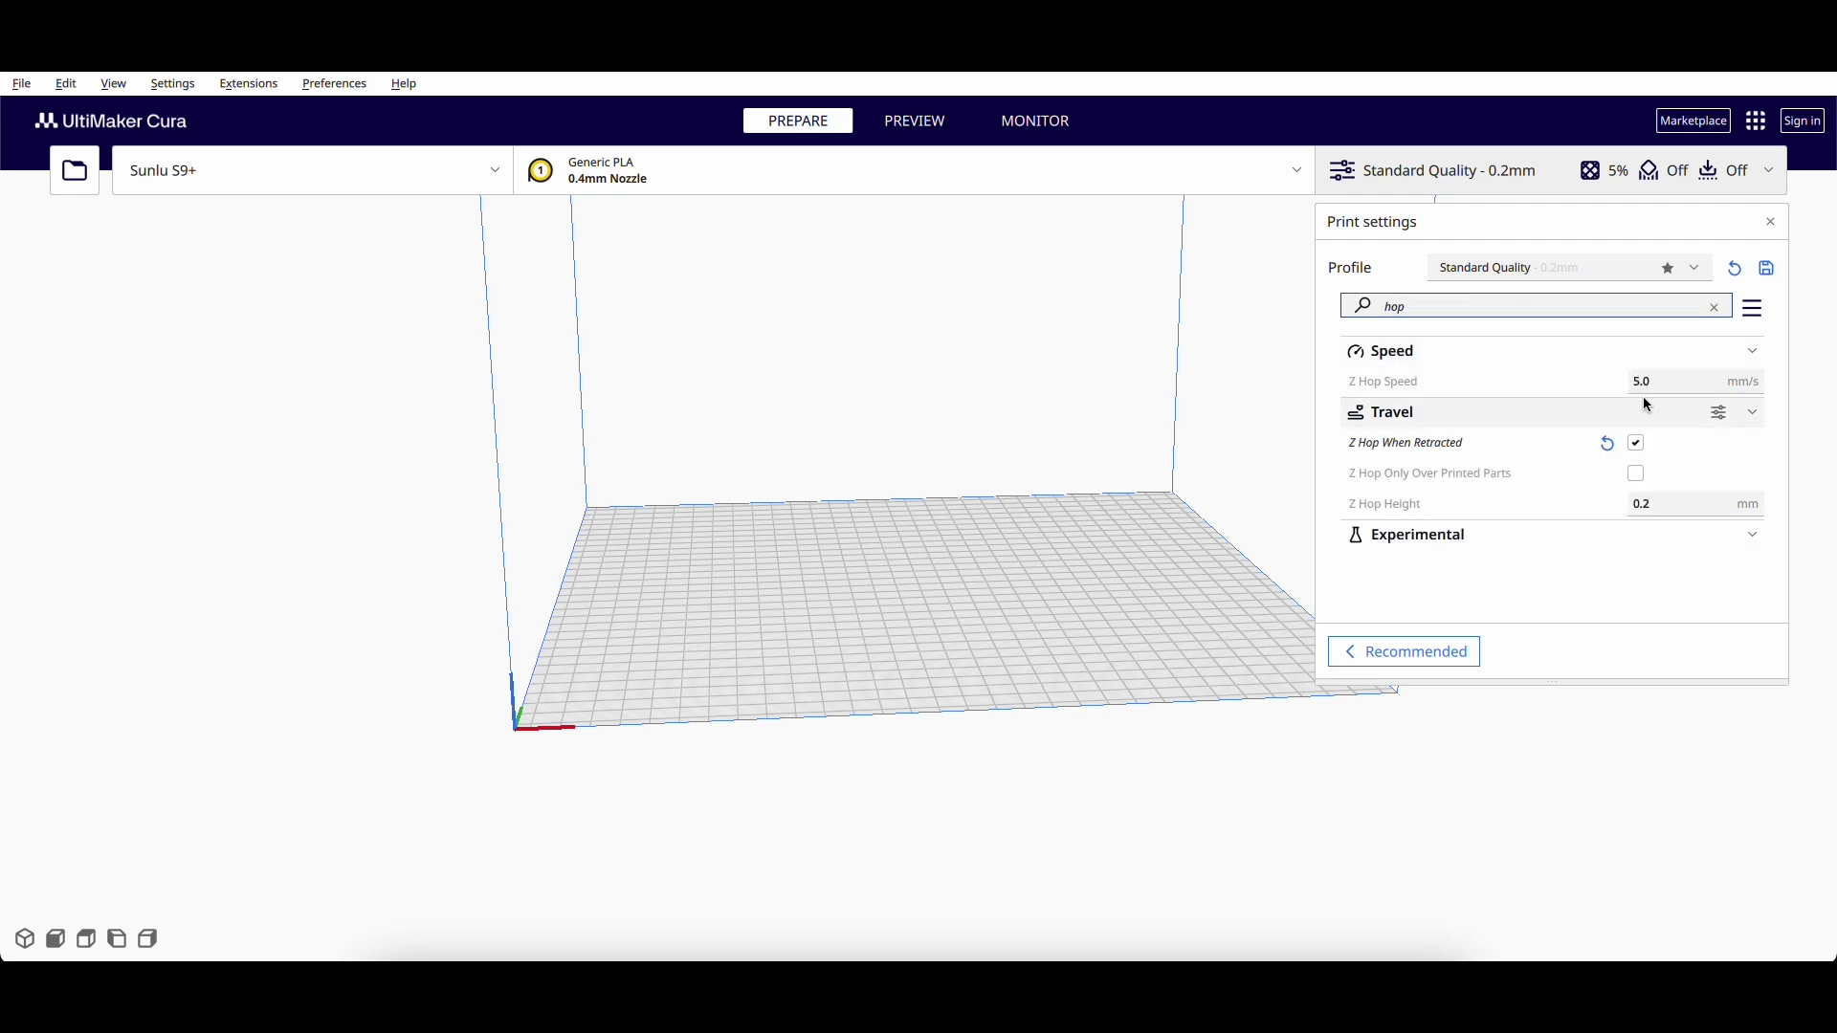
pyautogui.click(1639, 477)
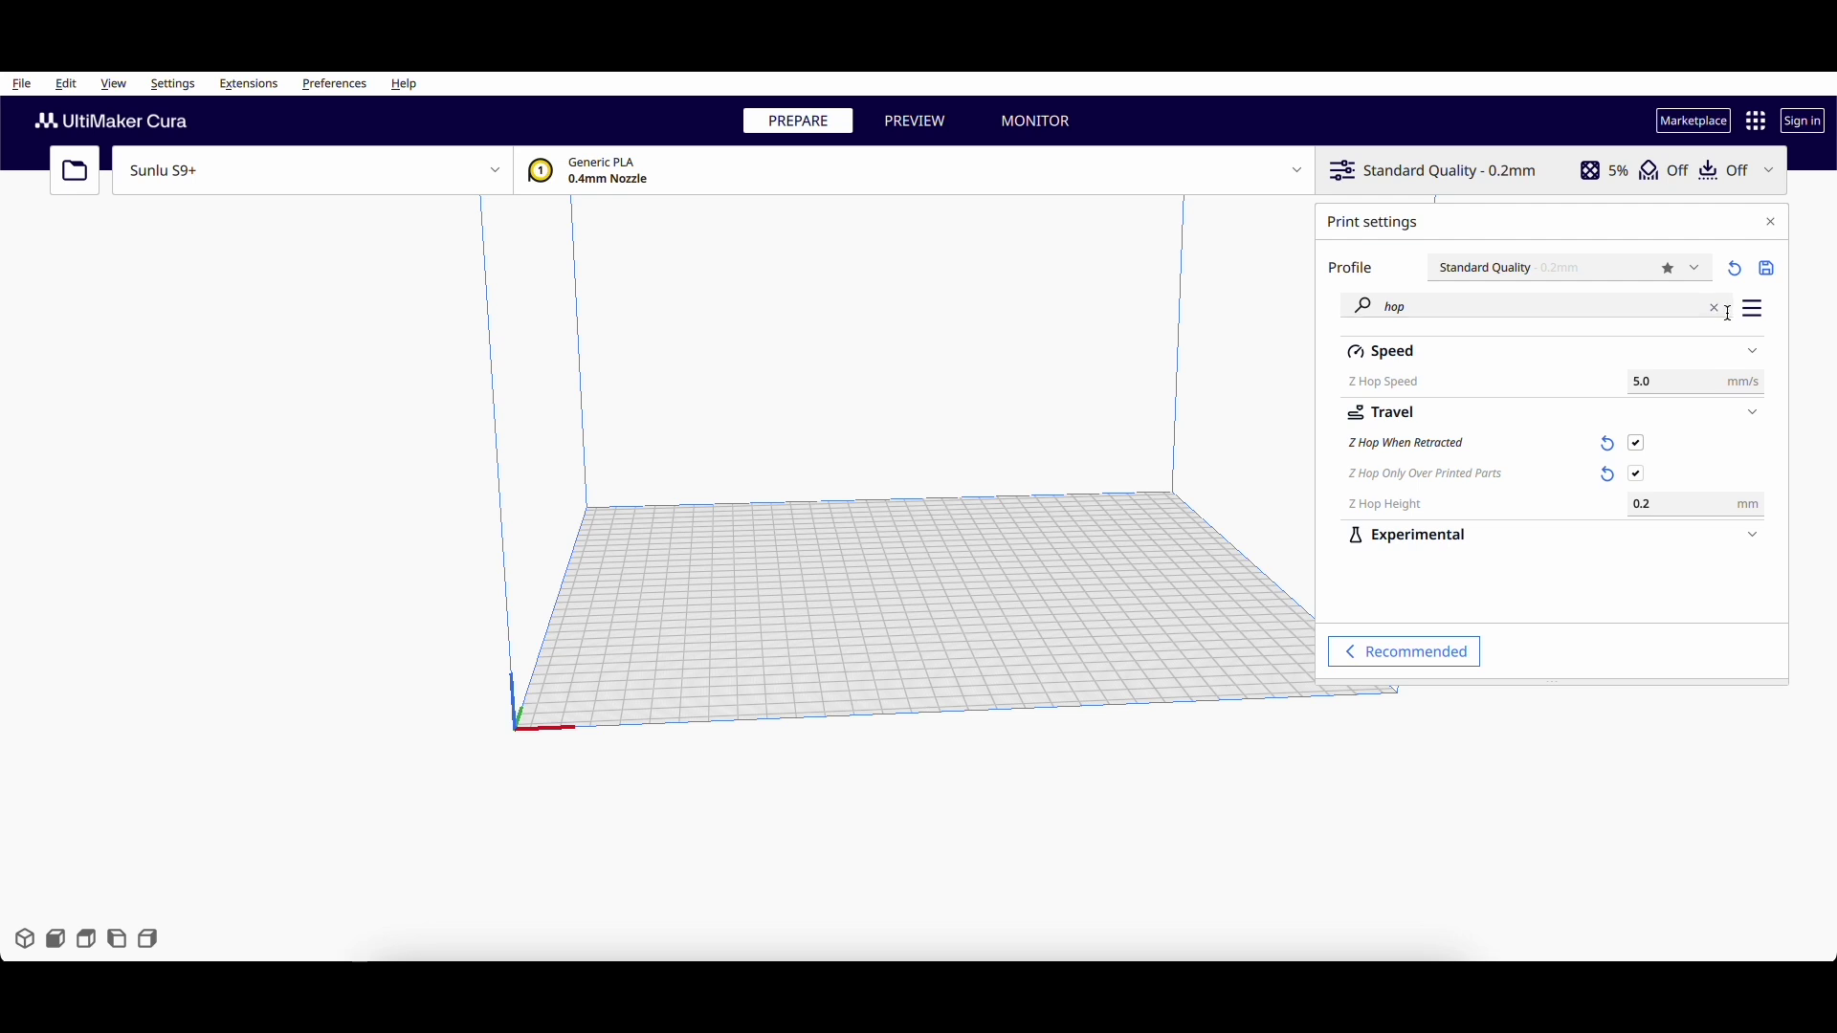
pyautogui.moveTo(1418, 514)
# Step: Clear the settings search and set the Minimum Layer Time in the Cooling settings to 5 s
pyautogui.click(1716, 309)
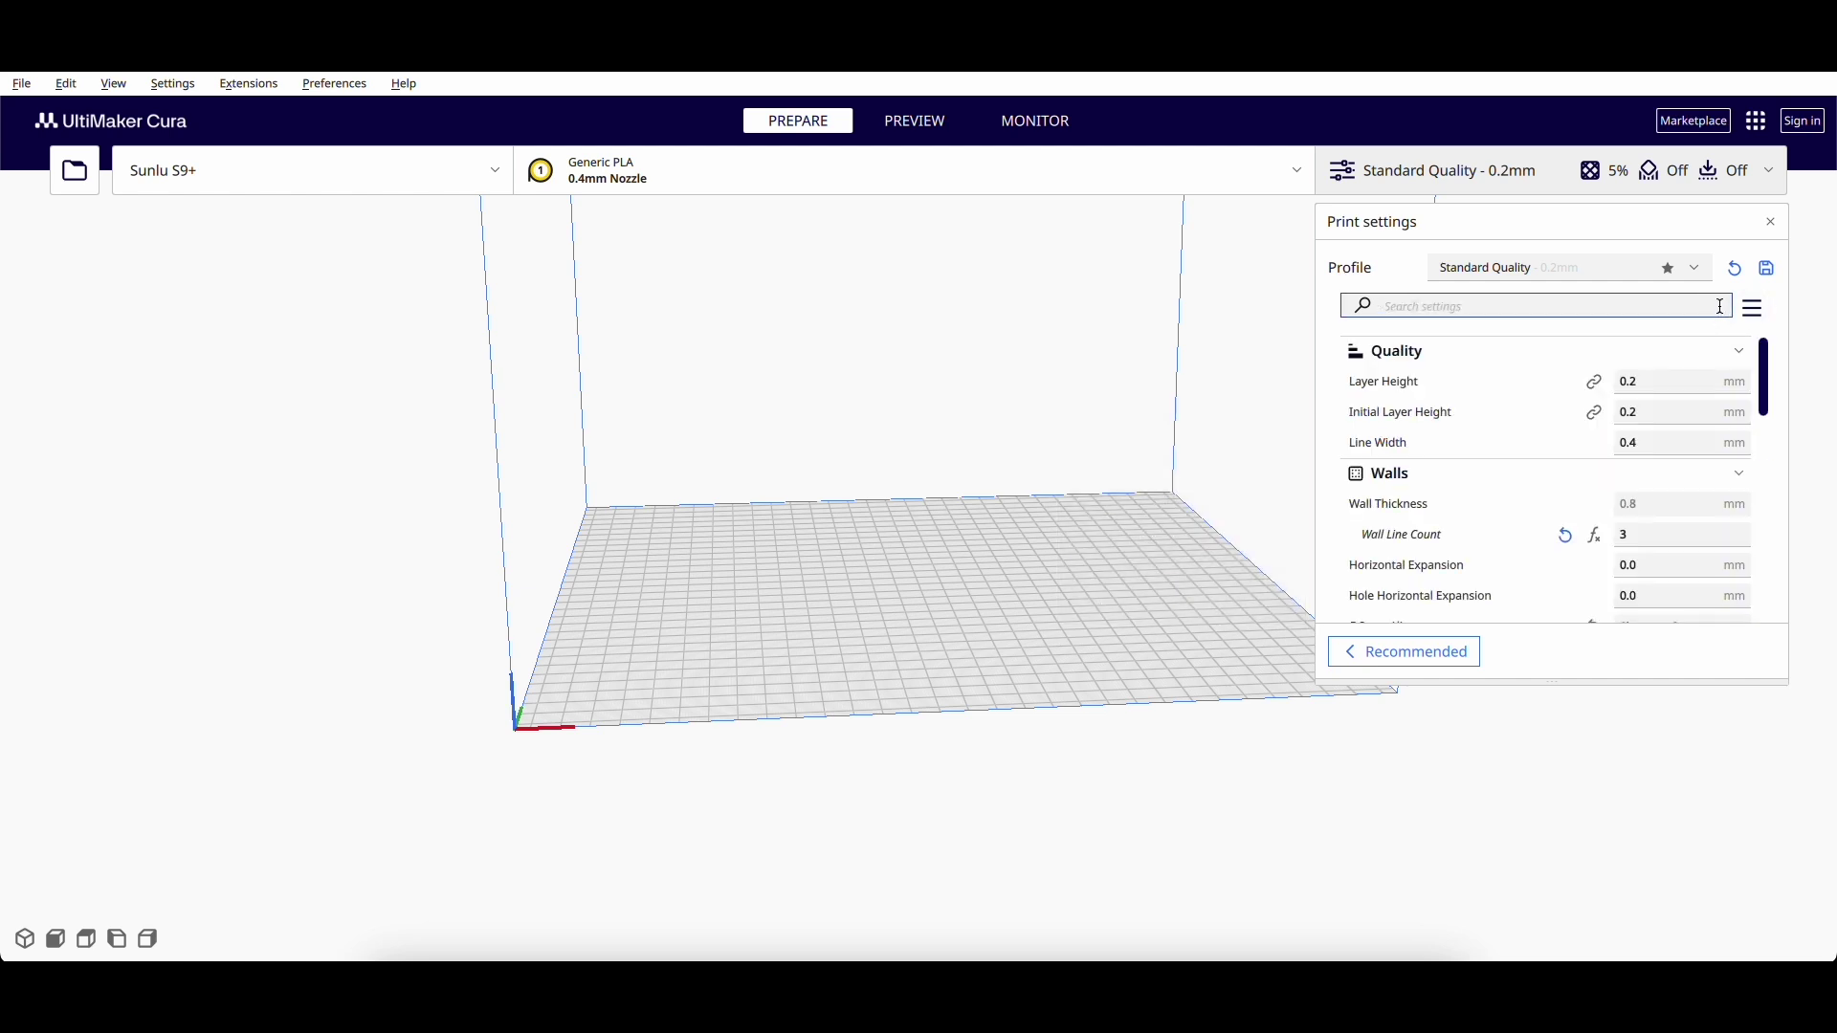
pyautogui.scroll(-10, 1550, 475)
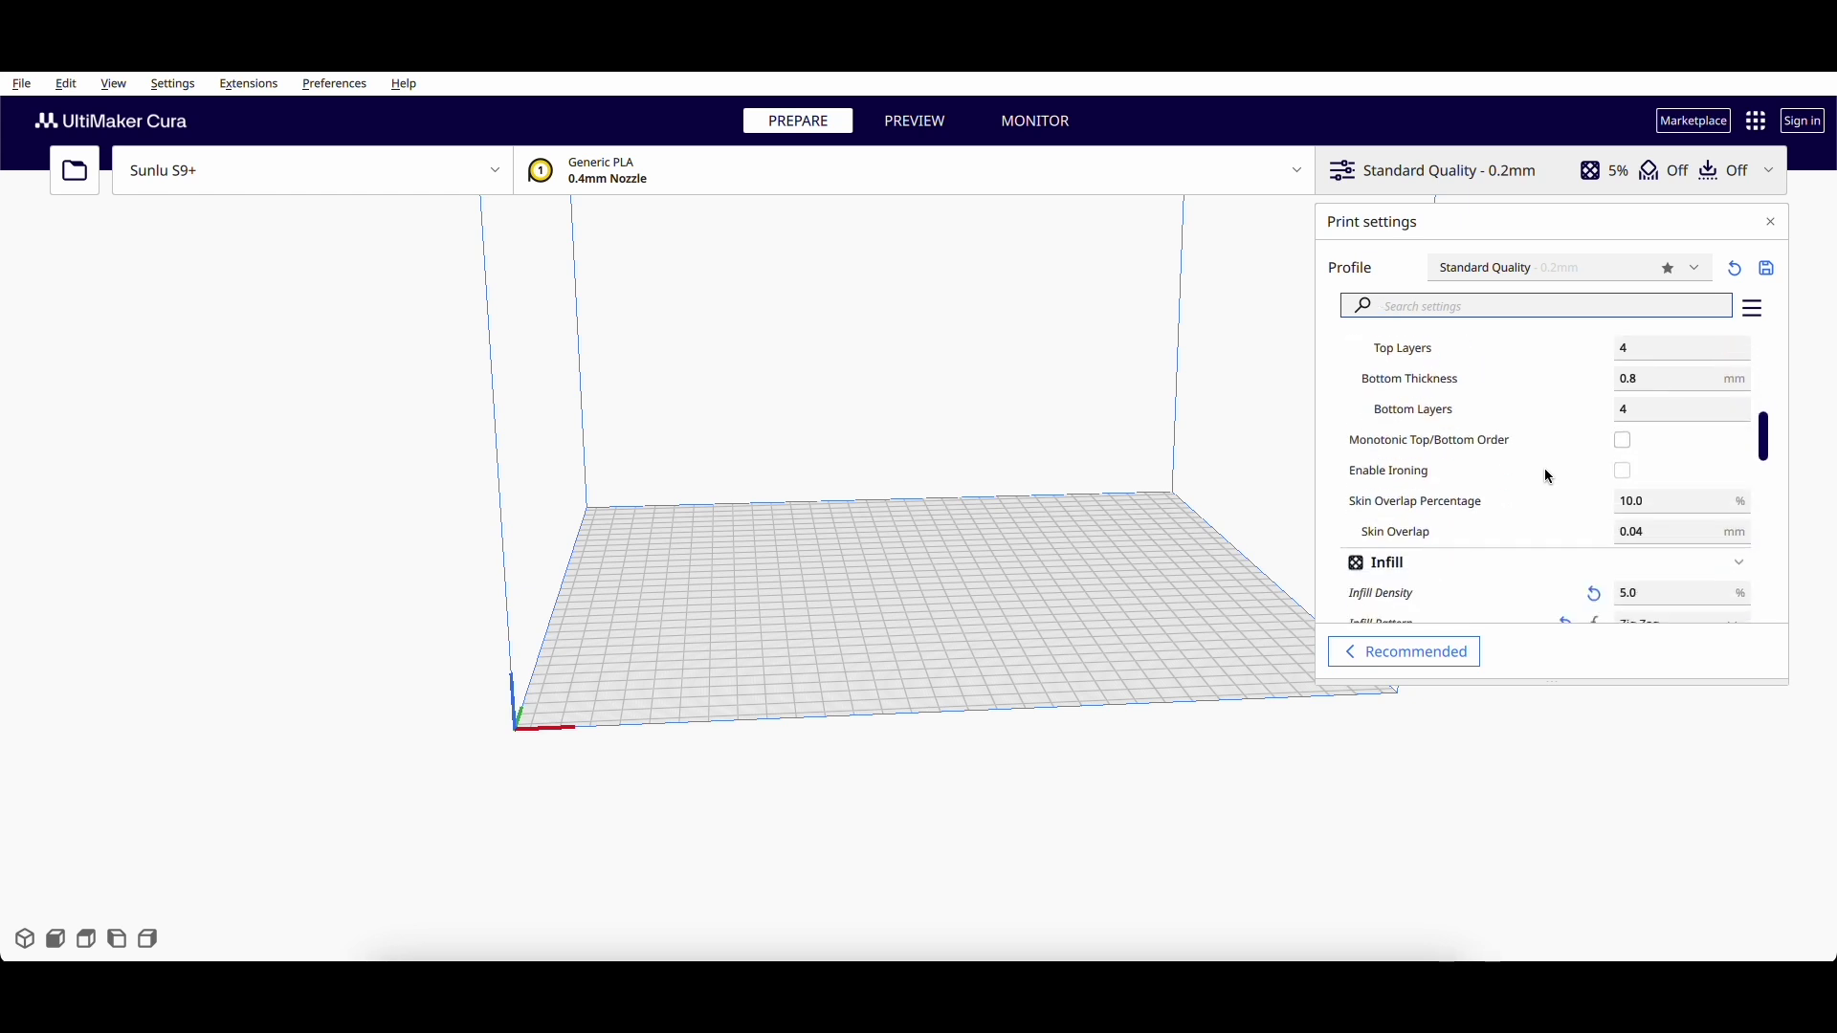
pyautogui.scroll(-10, 1552, 475)
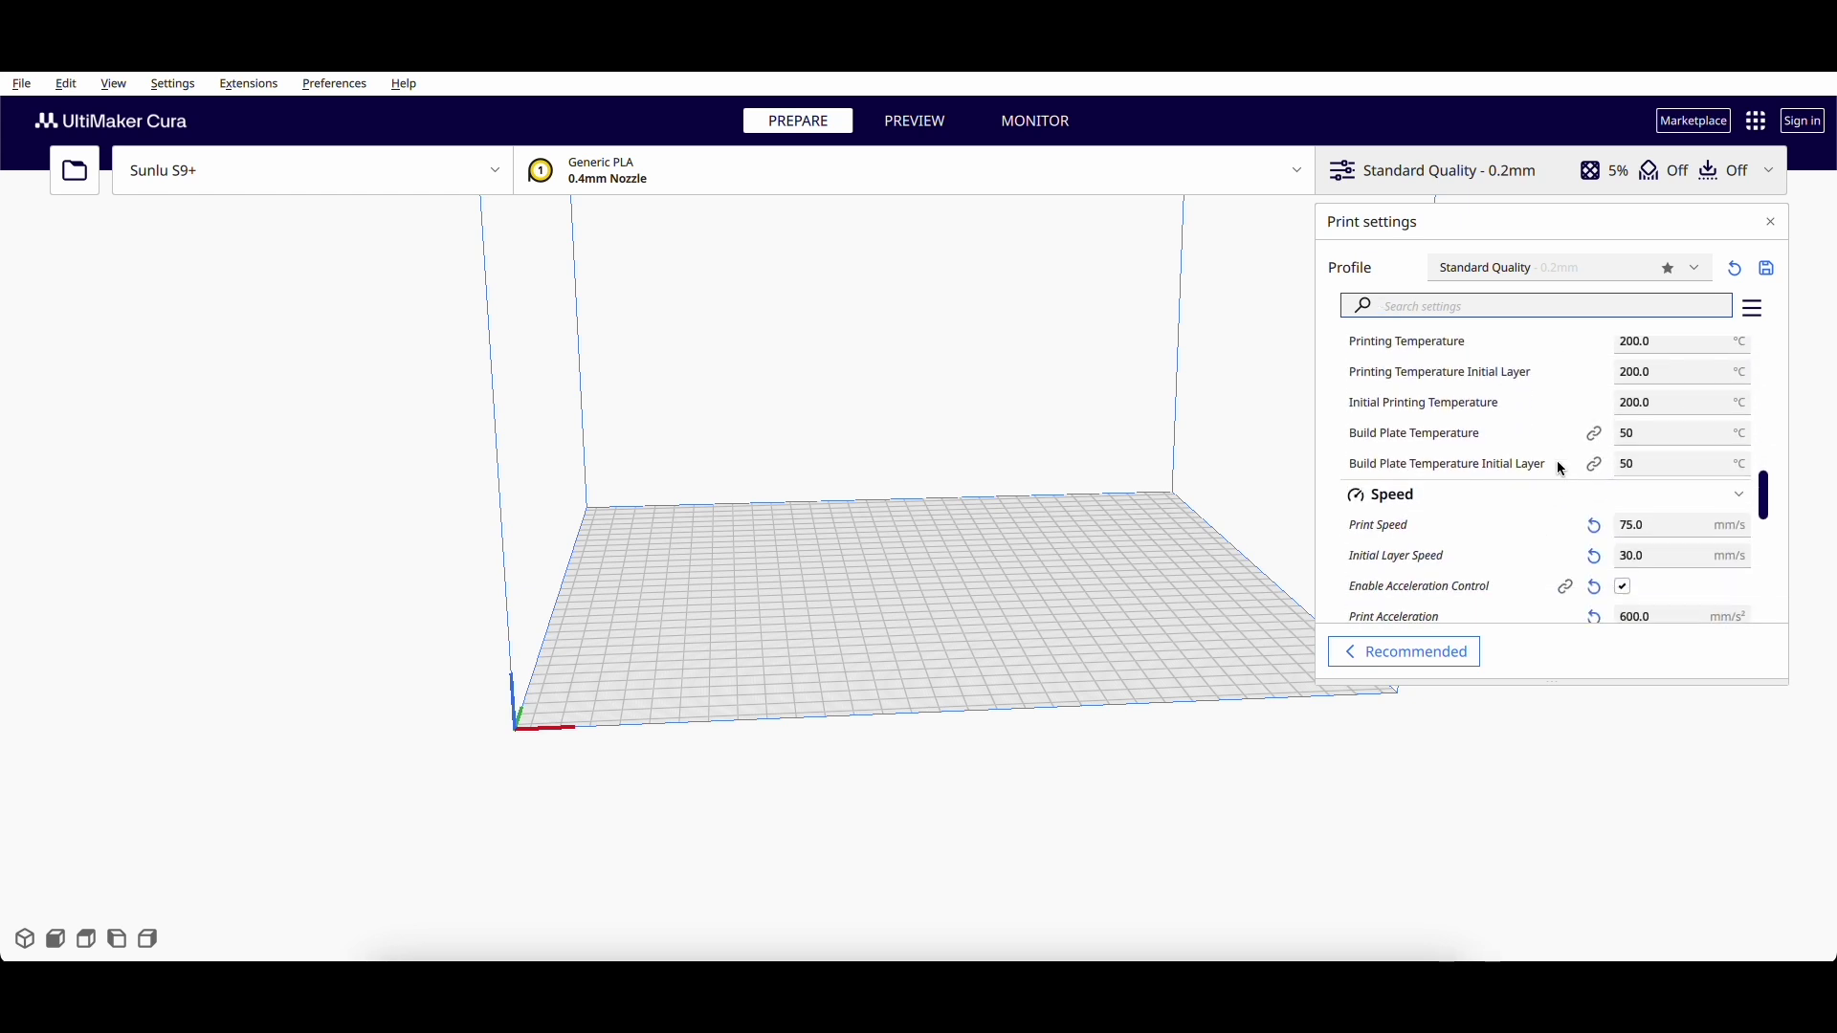
pyautogui.scroll(-5, 1560, 470)
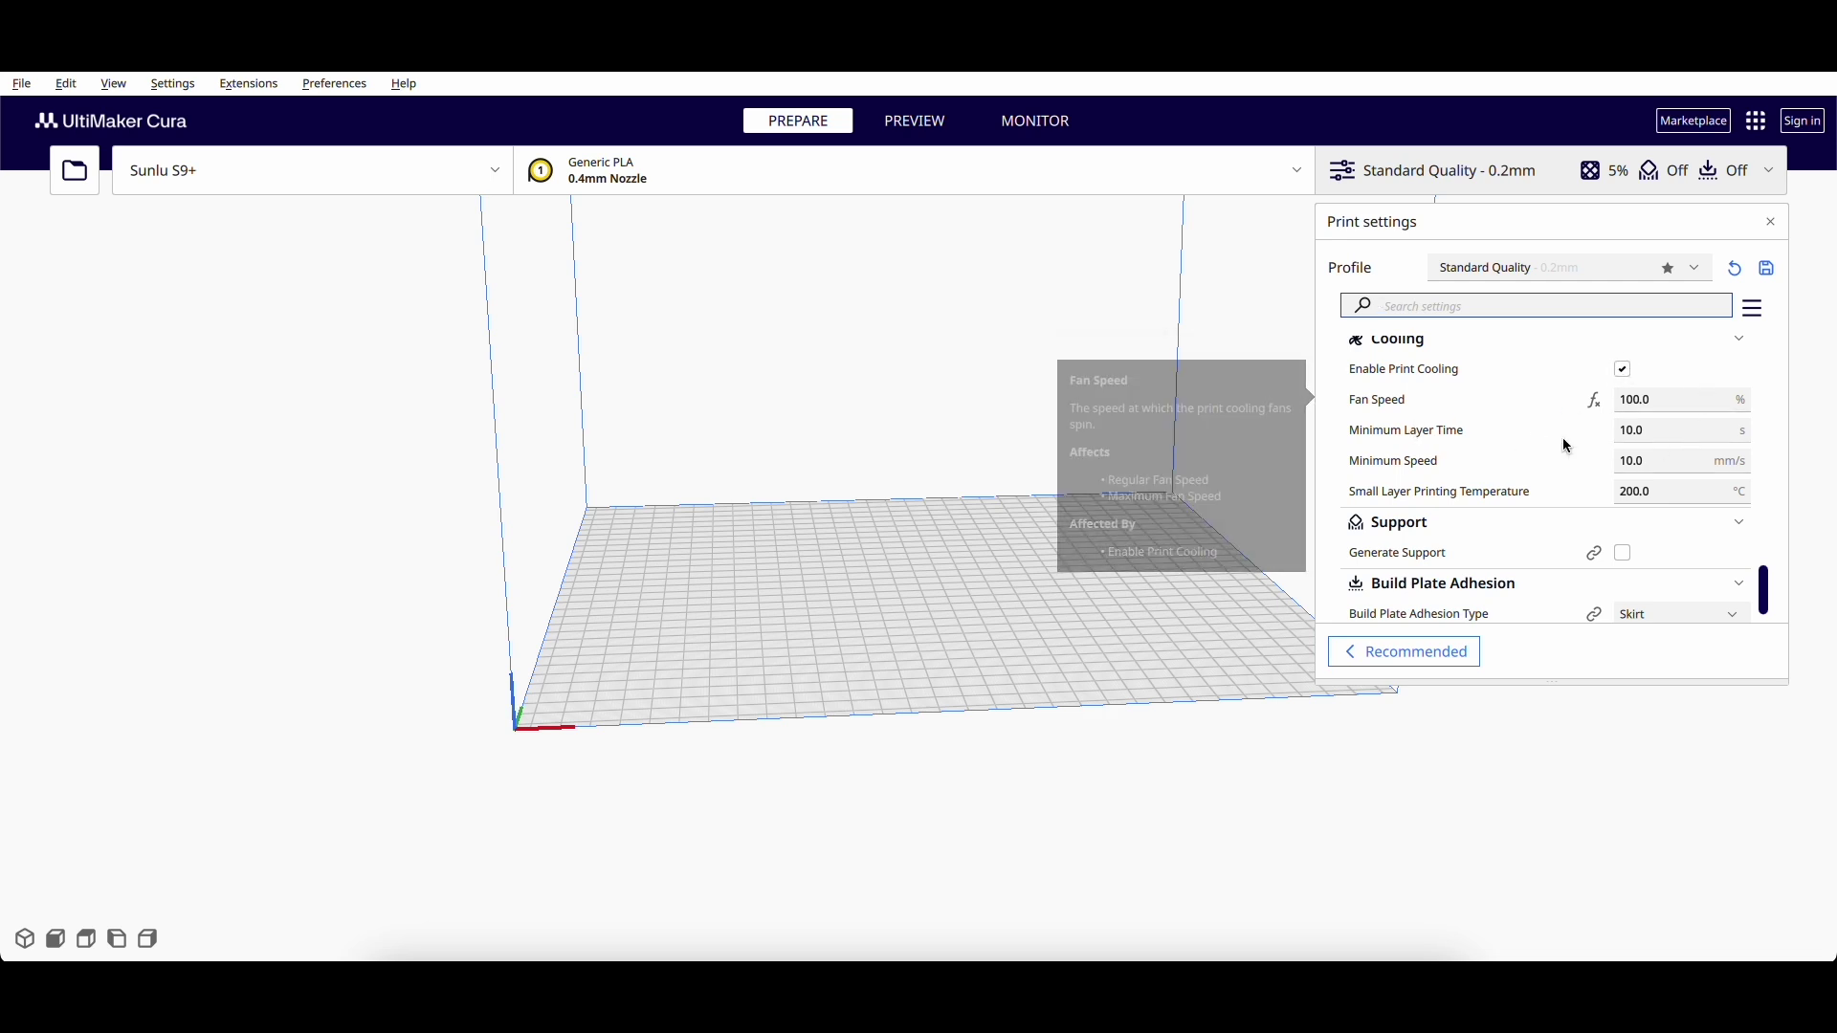
pyautogui.moveTo(1382, 433)
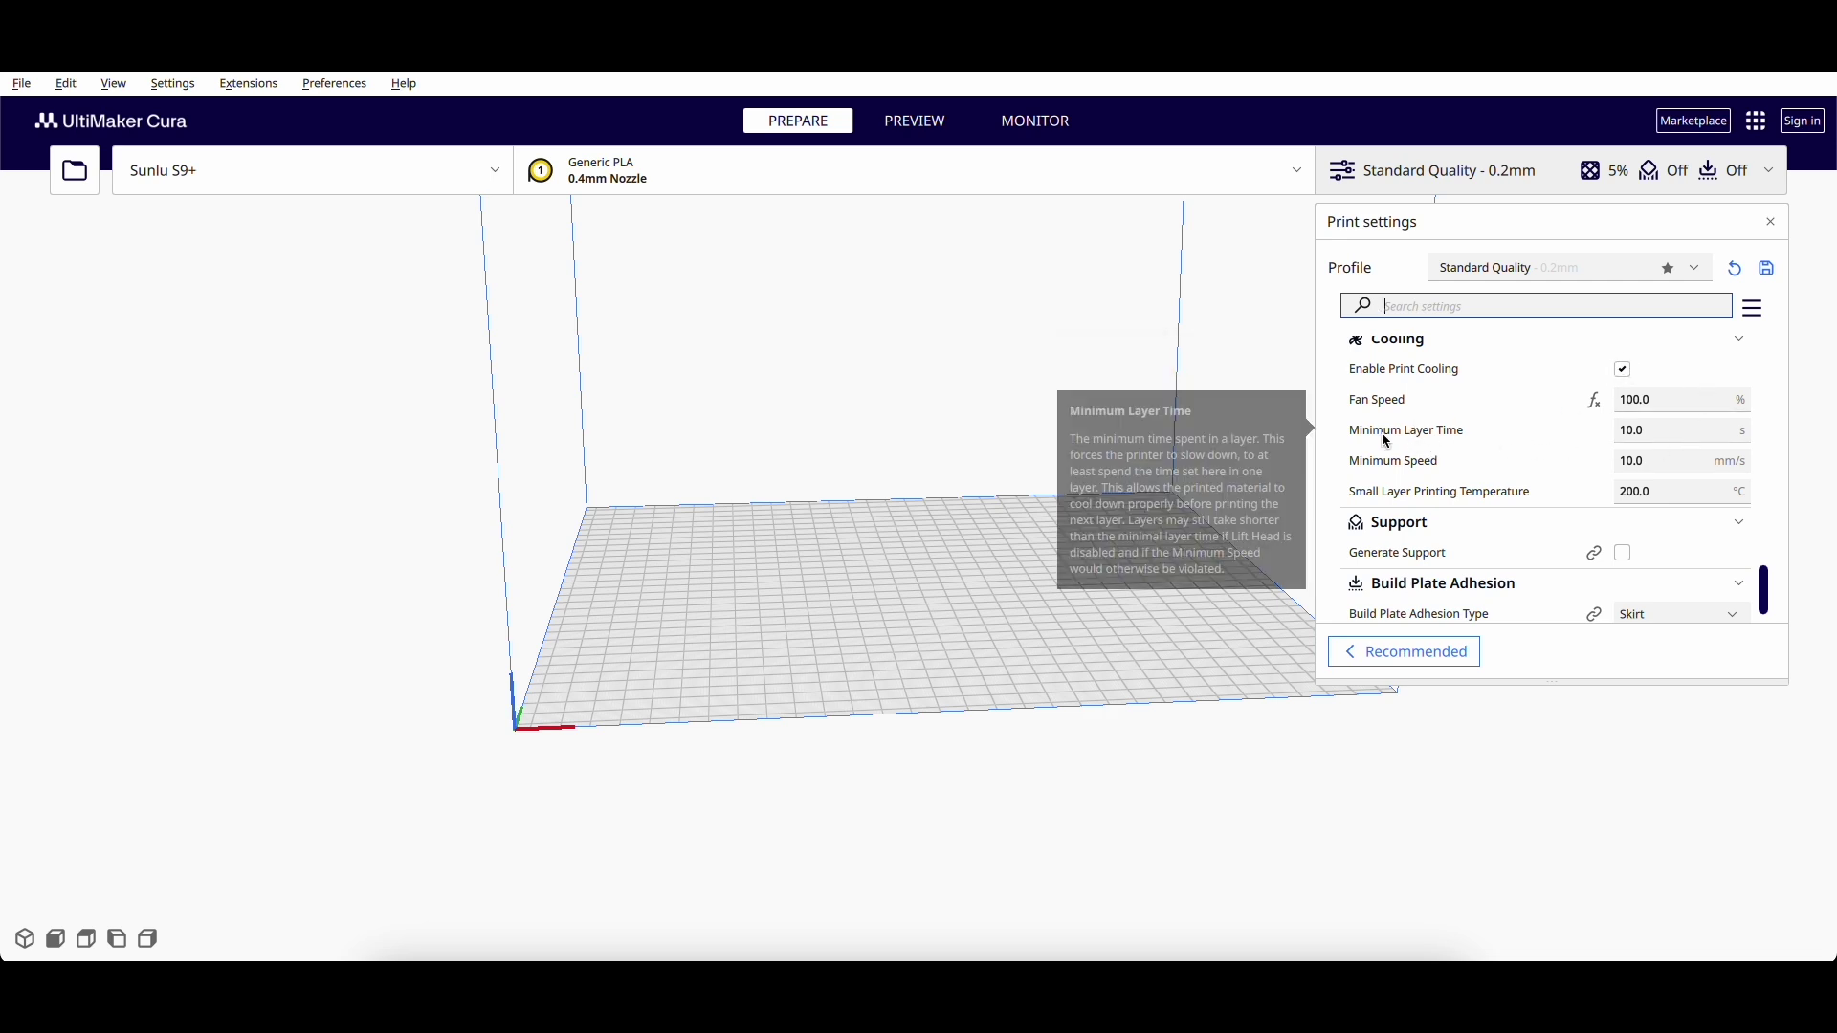
pyautogui.click(1639, 432)
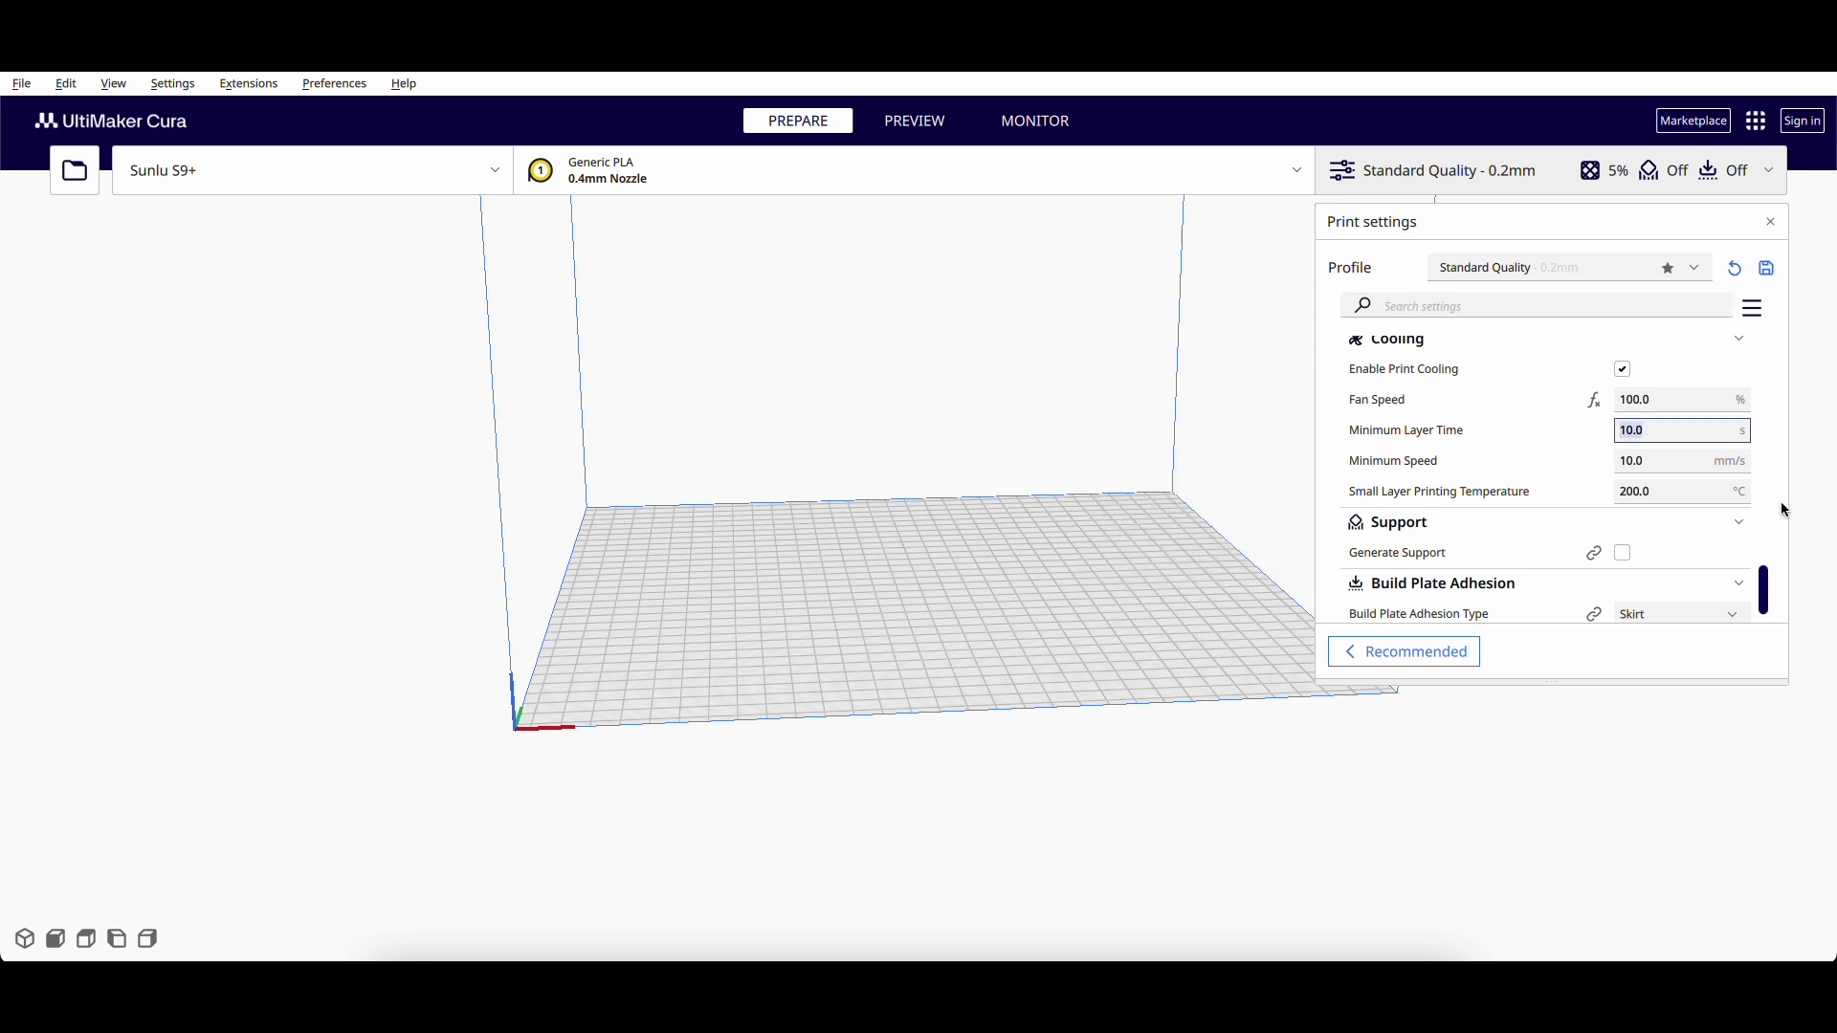
pyautogui.moveTo(1714, 456)
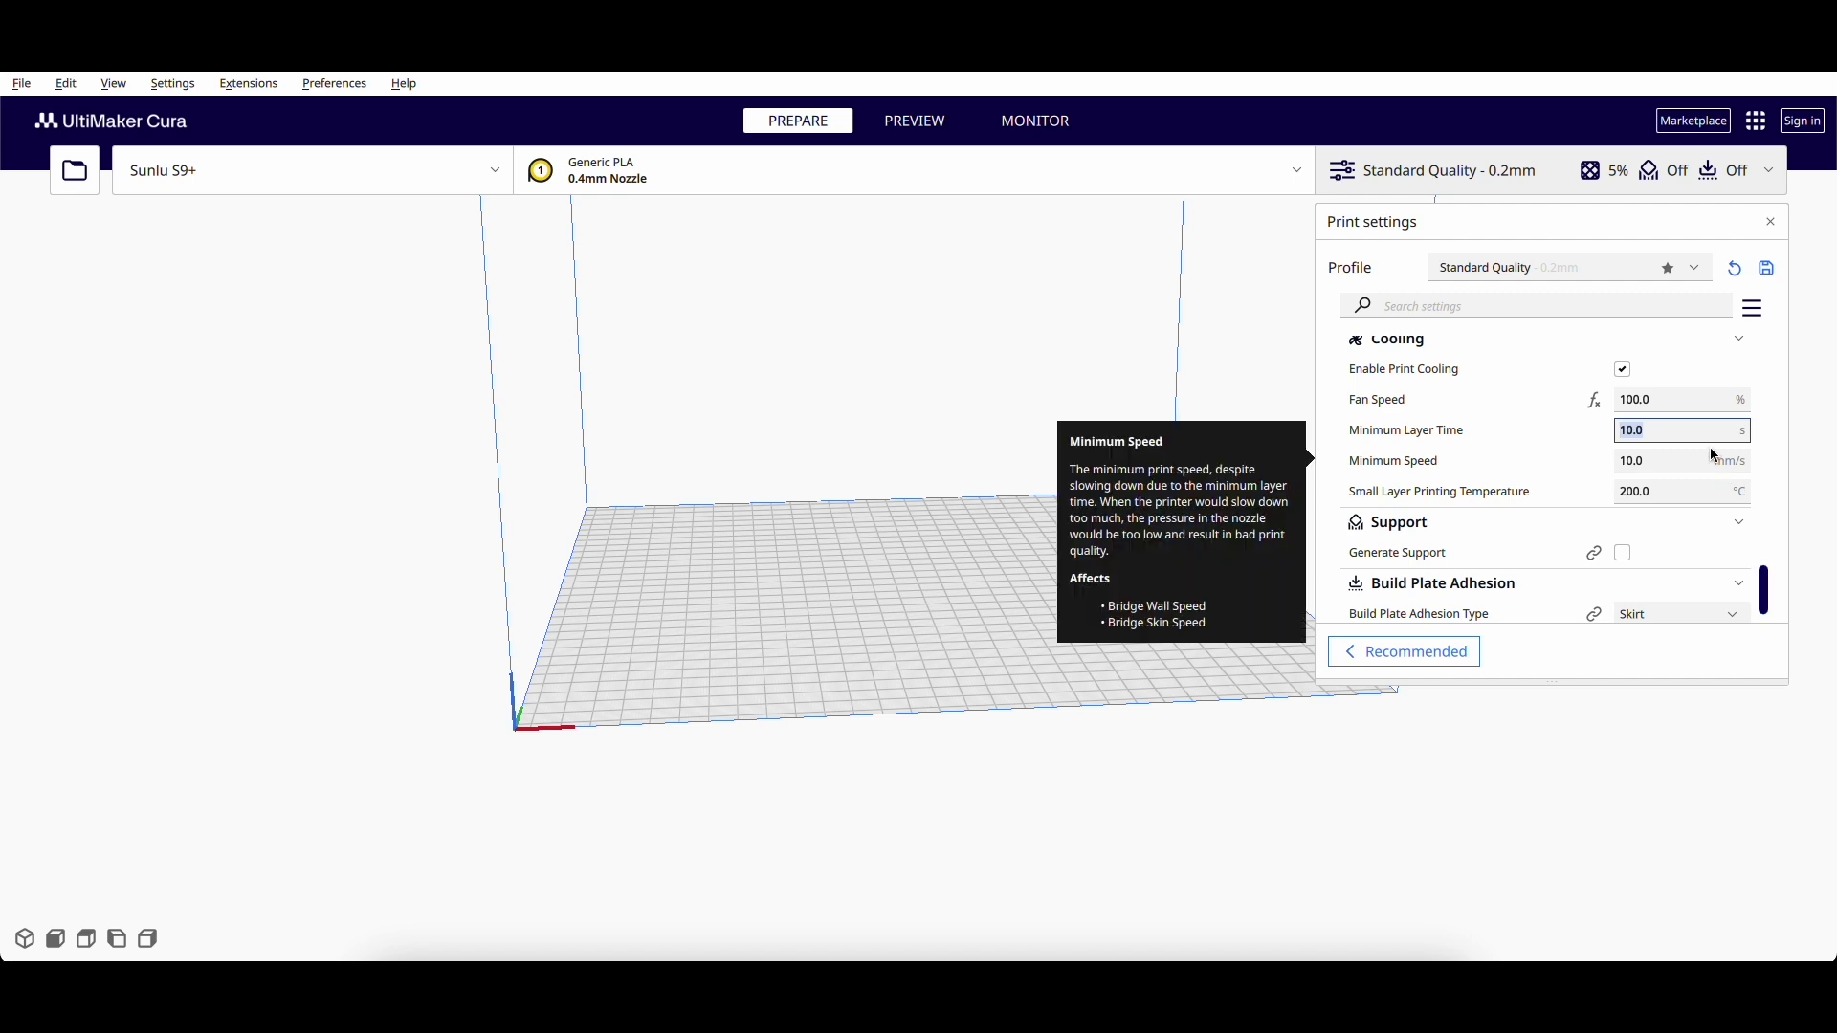
pyautogui.write('5')
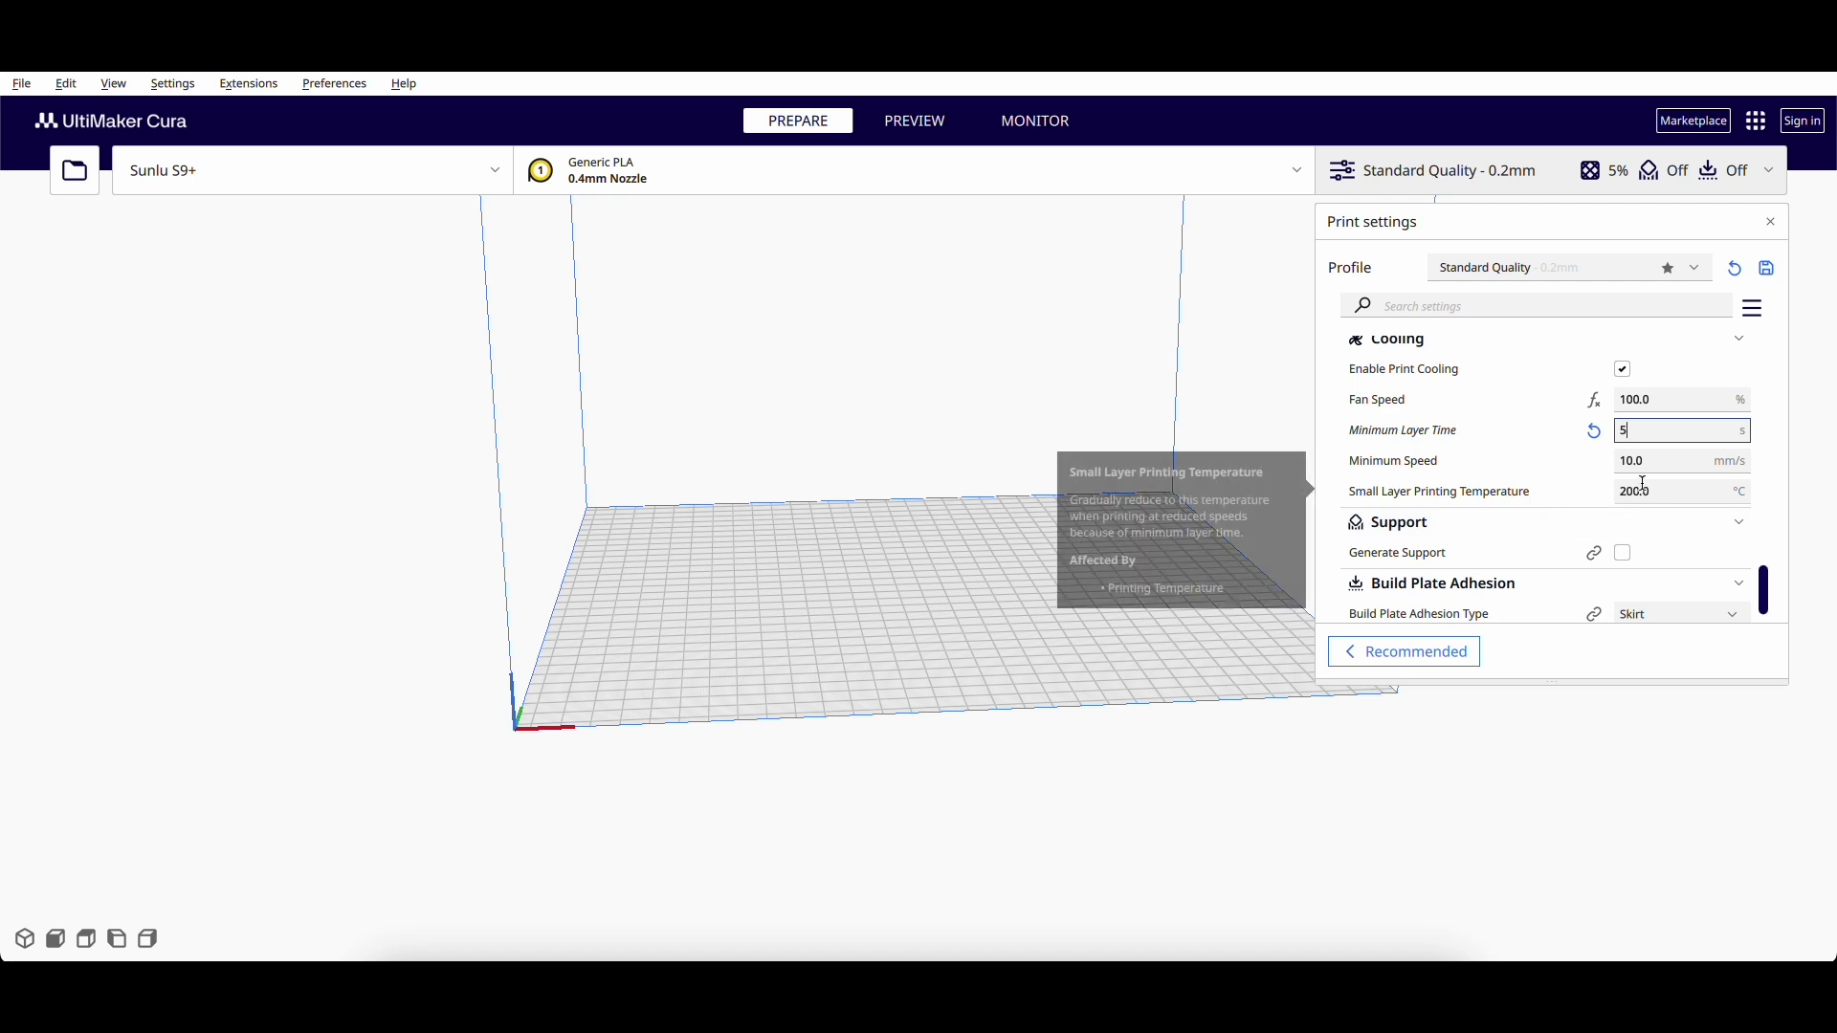
# Step: Enable Generate Support in the Support settings and set the Support Structure to Tree
pyautogui.scroll(-1, 1509, 517)
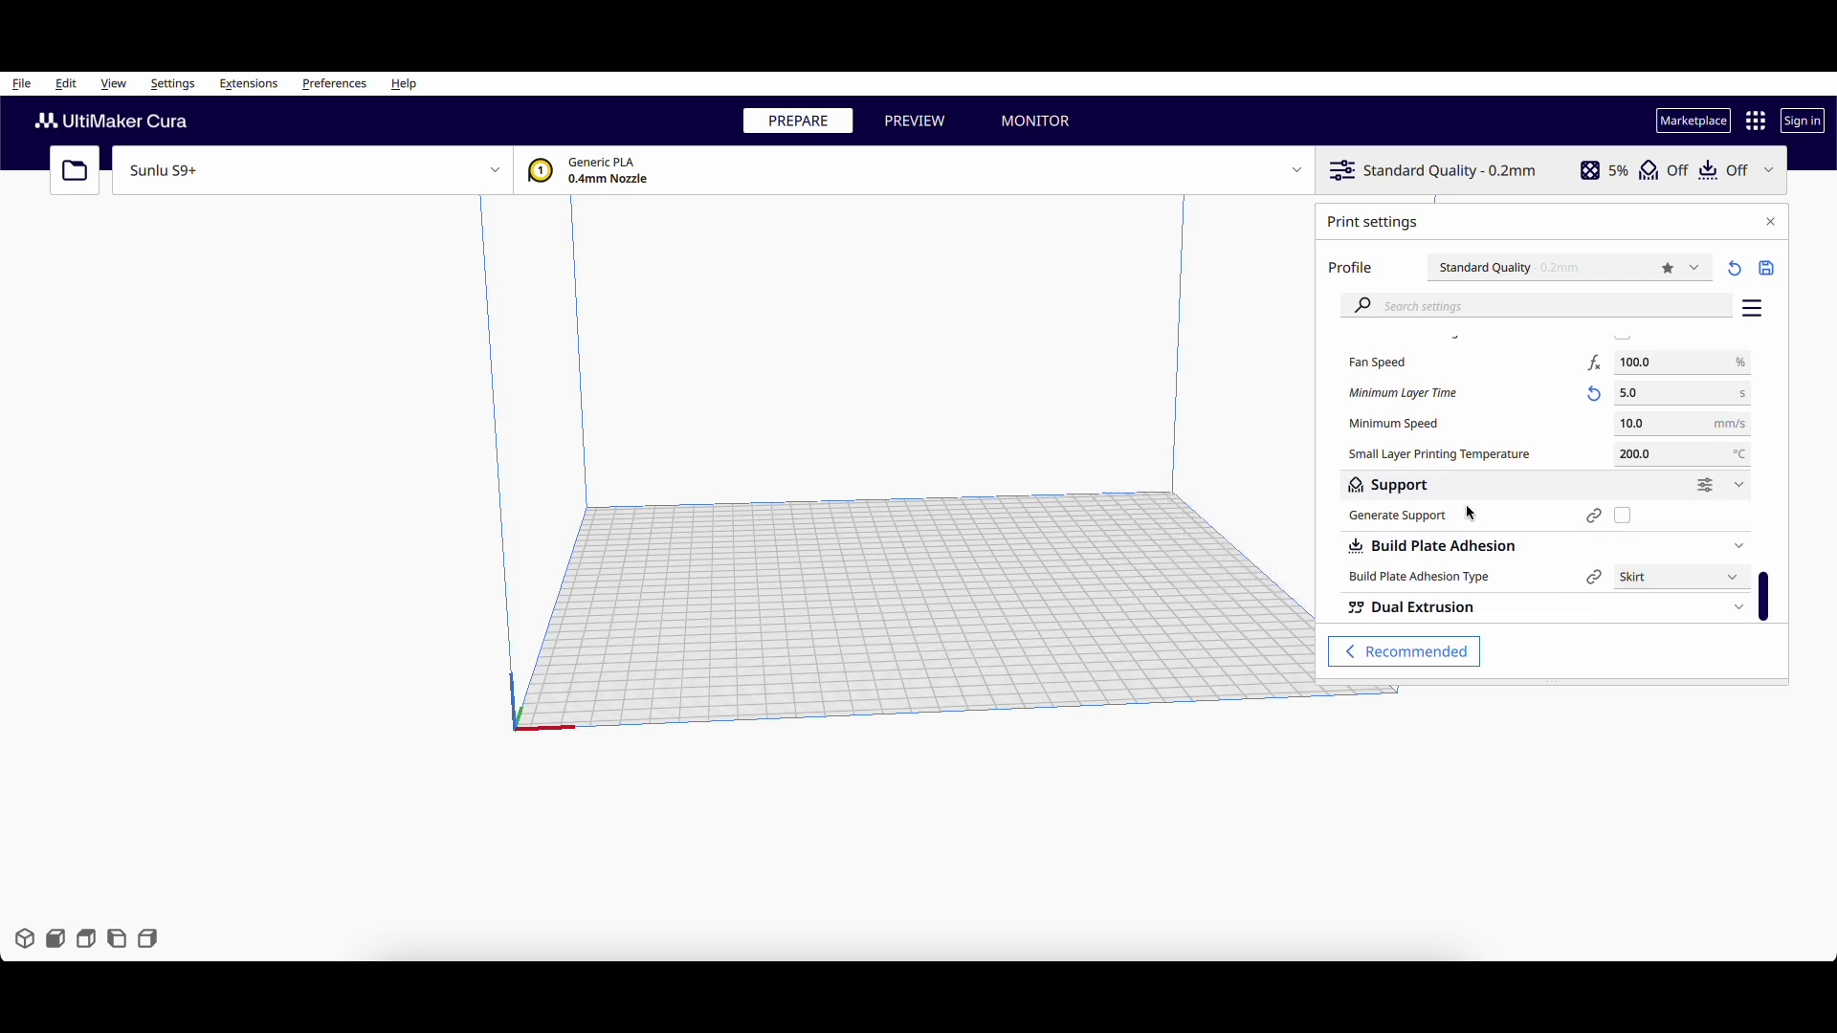
pyautogui.click(1621, 515)
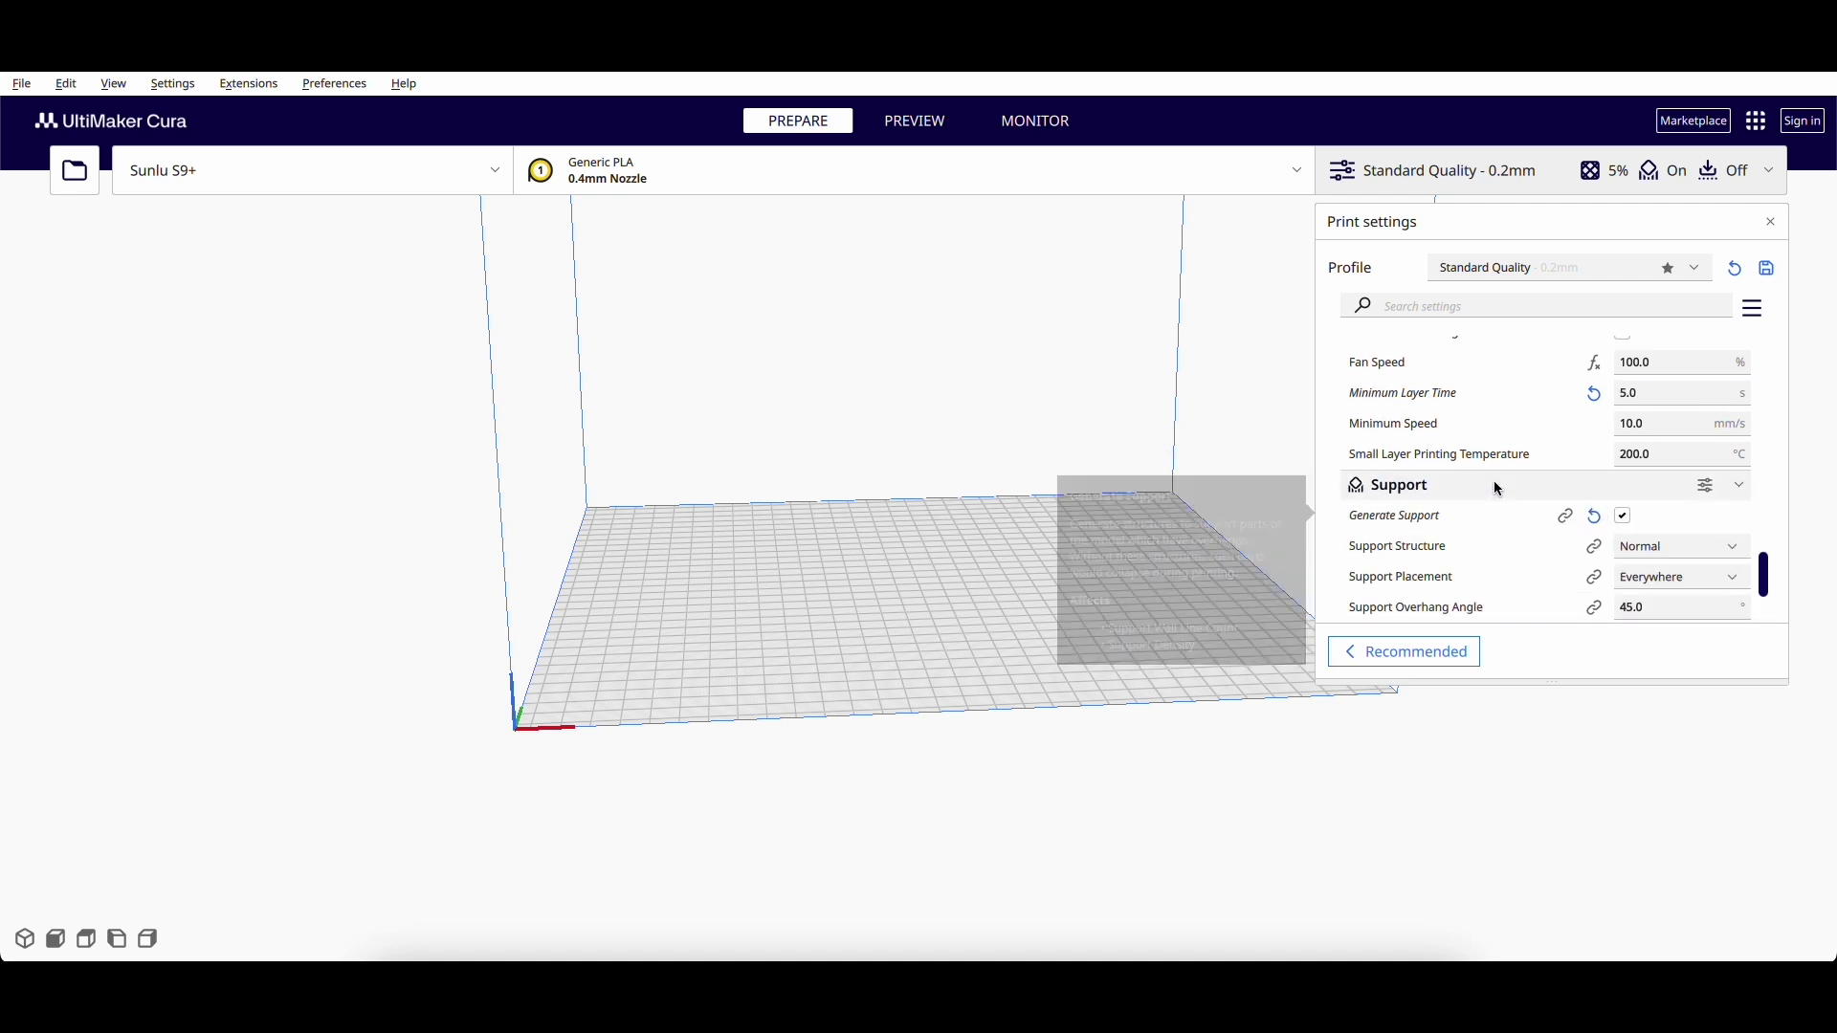
pyautogui.scroll(-4, 1665, 421)
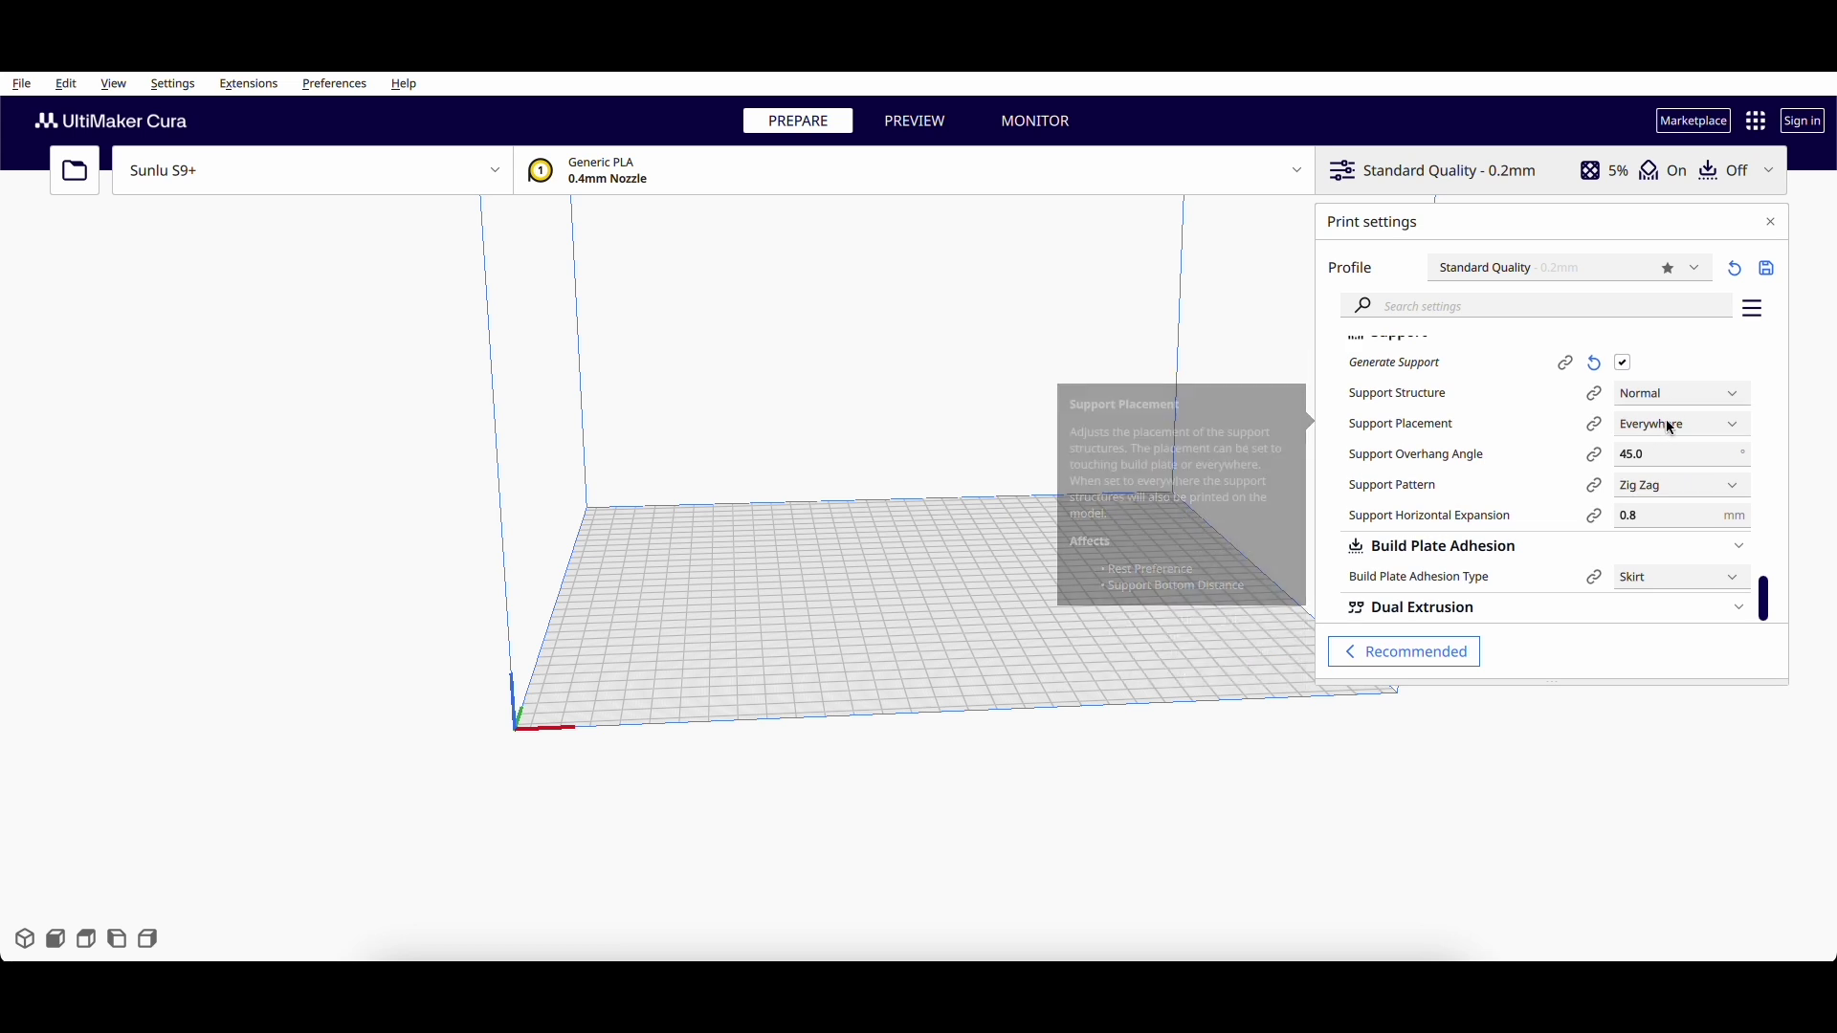
pyautogui.click(1663, 436)
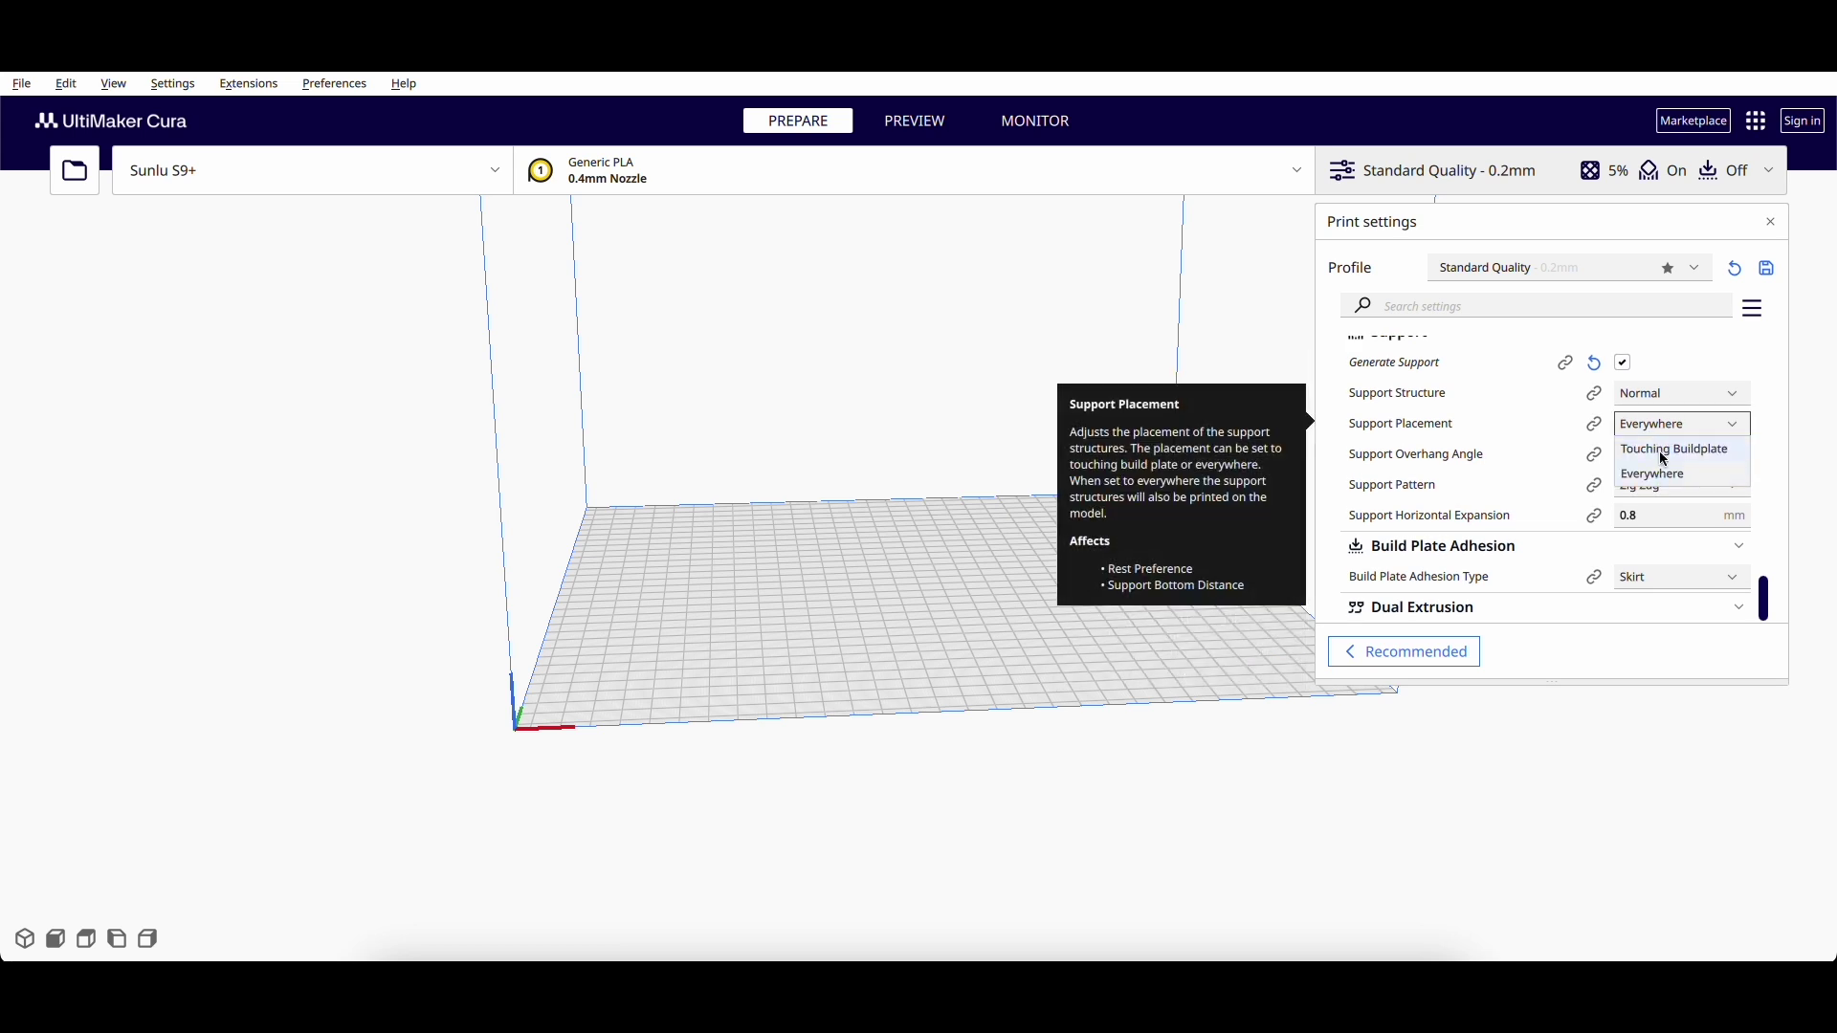
pyautogui.click(1662, 392)
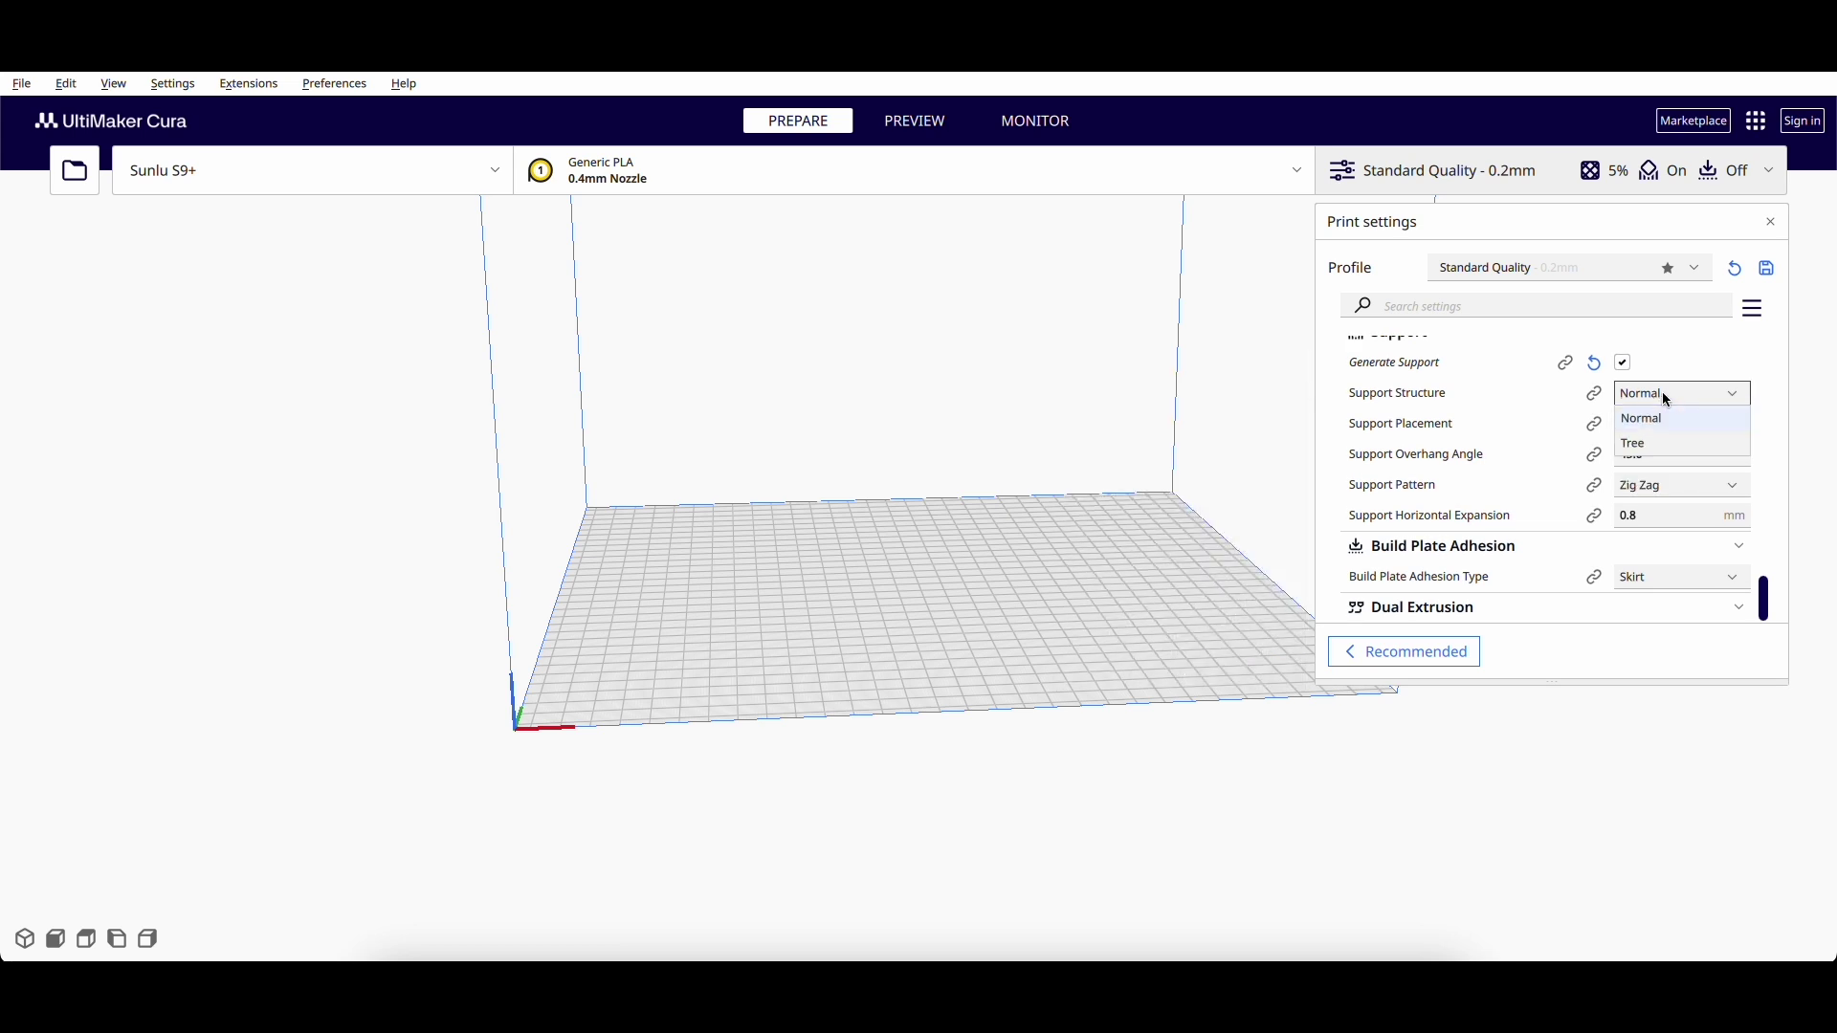
pyautogui.click(1639, 445)
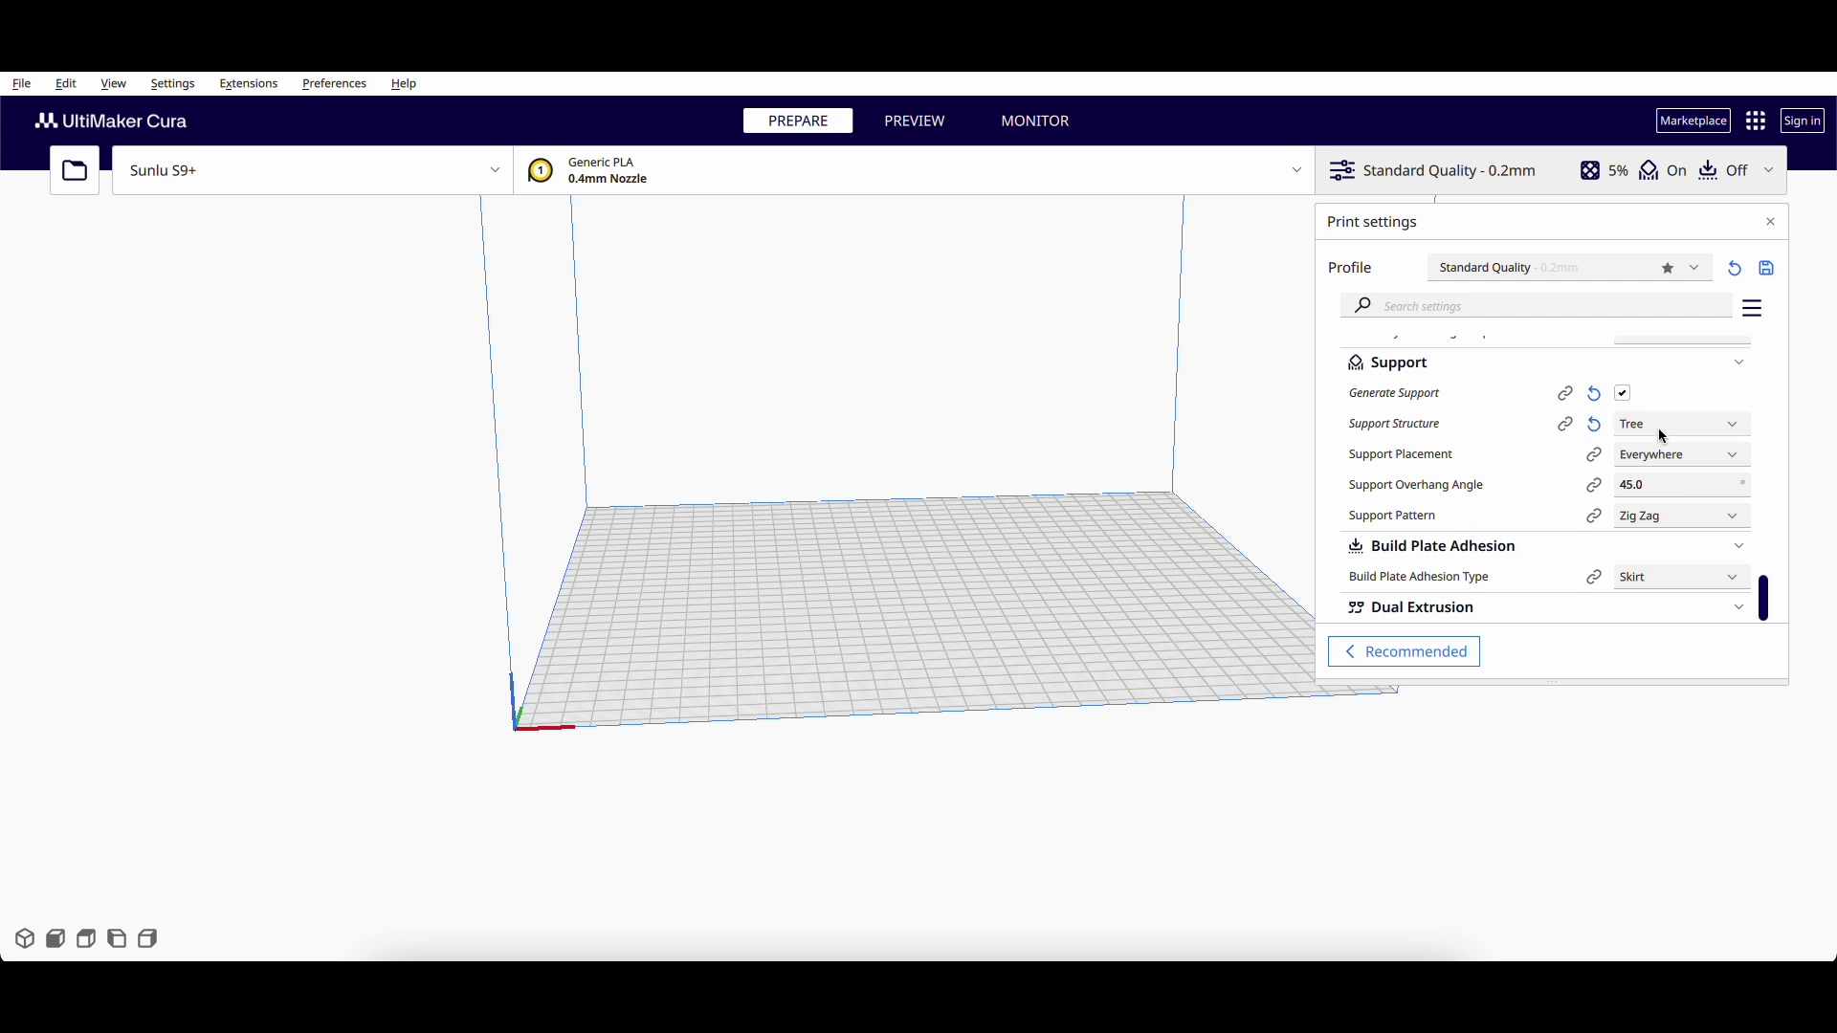
# Step: Set the Support Overhang Angle to 65° and choose Zig Zag as the Support Pattern
pyautogui.click(1652, 485)
pyautogui.write('65')
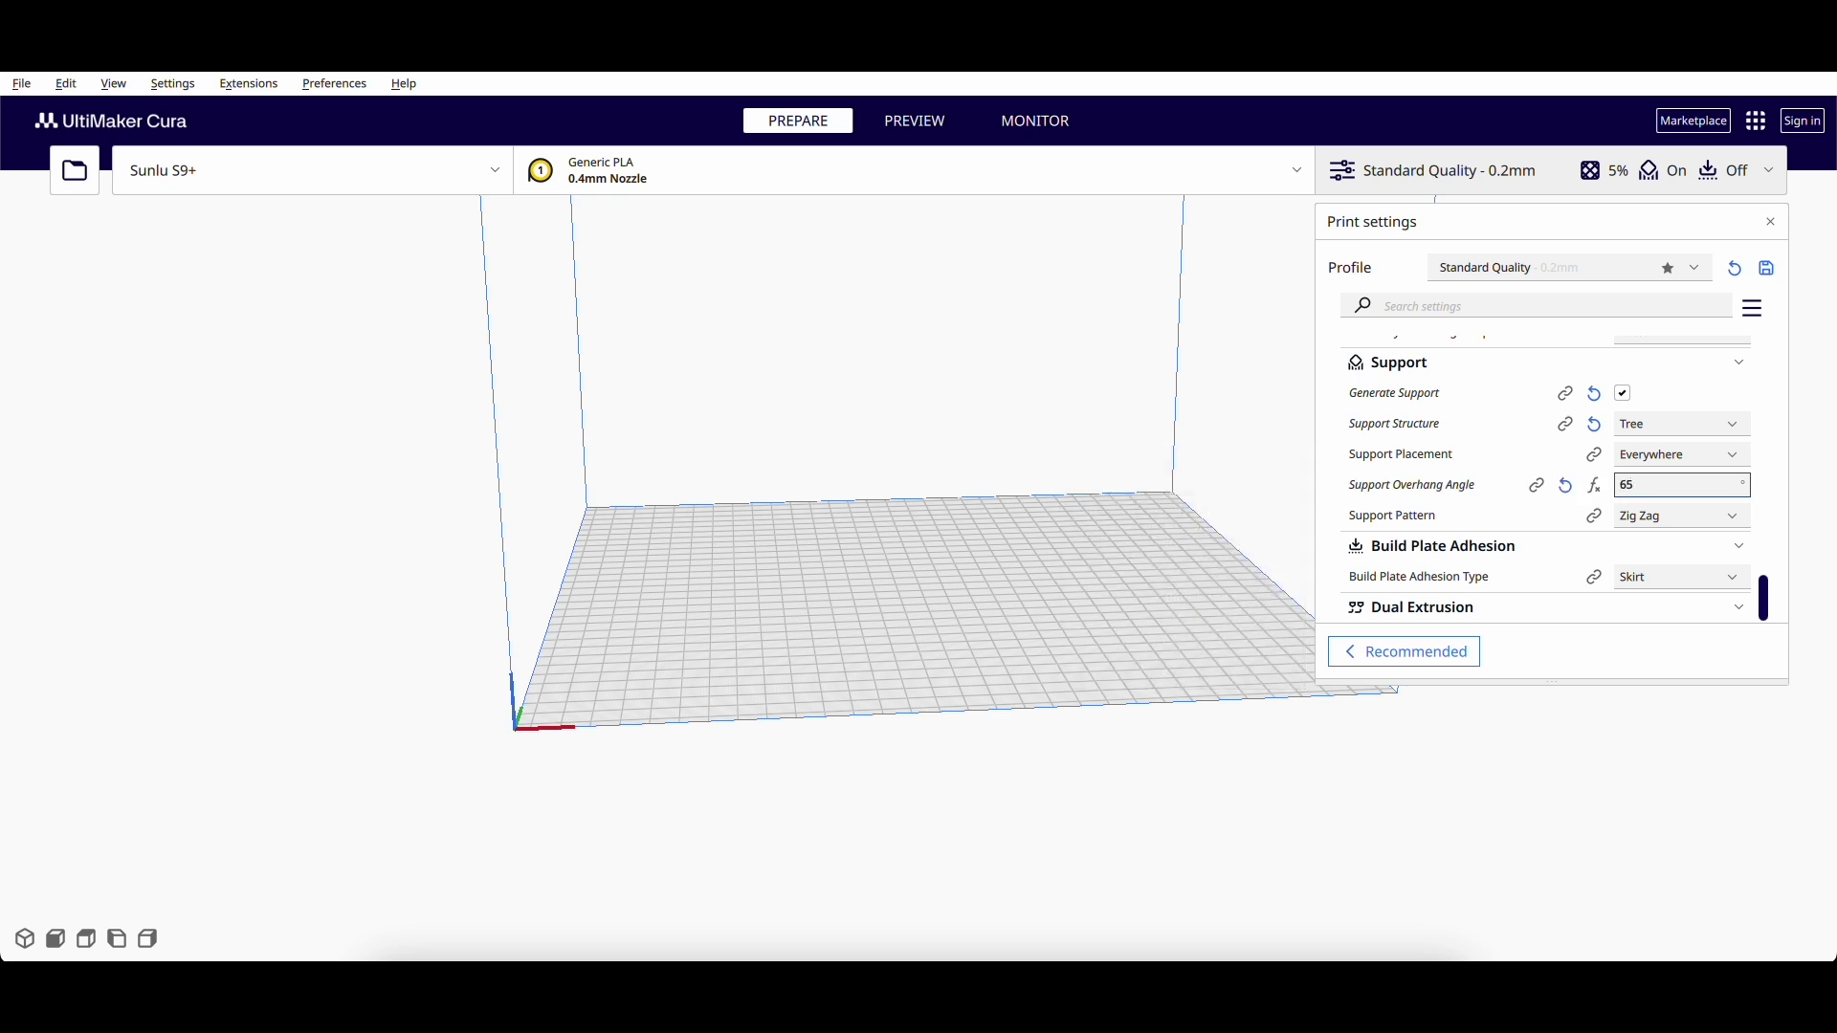
pyautogui.click(1658, 518)
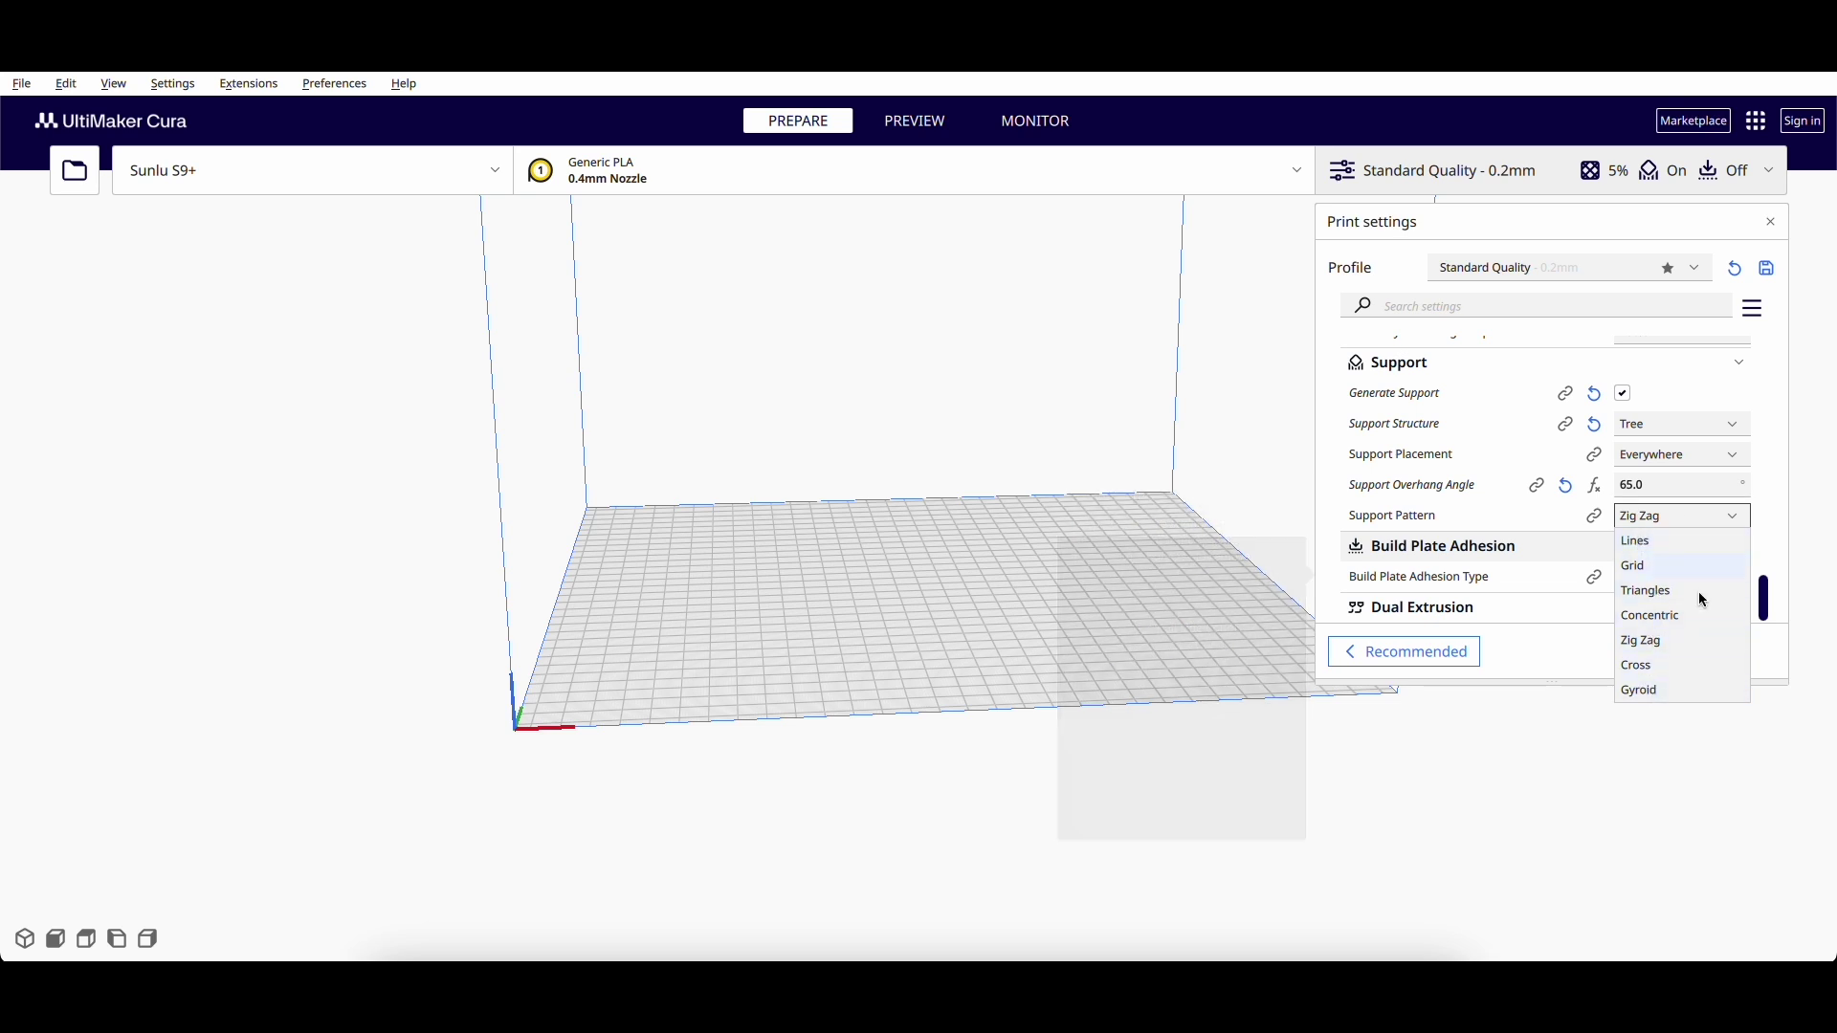
pyautogui.click(1642, 641)
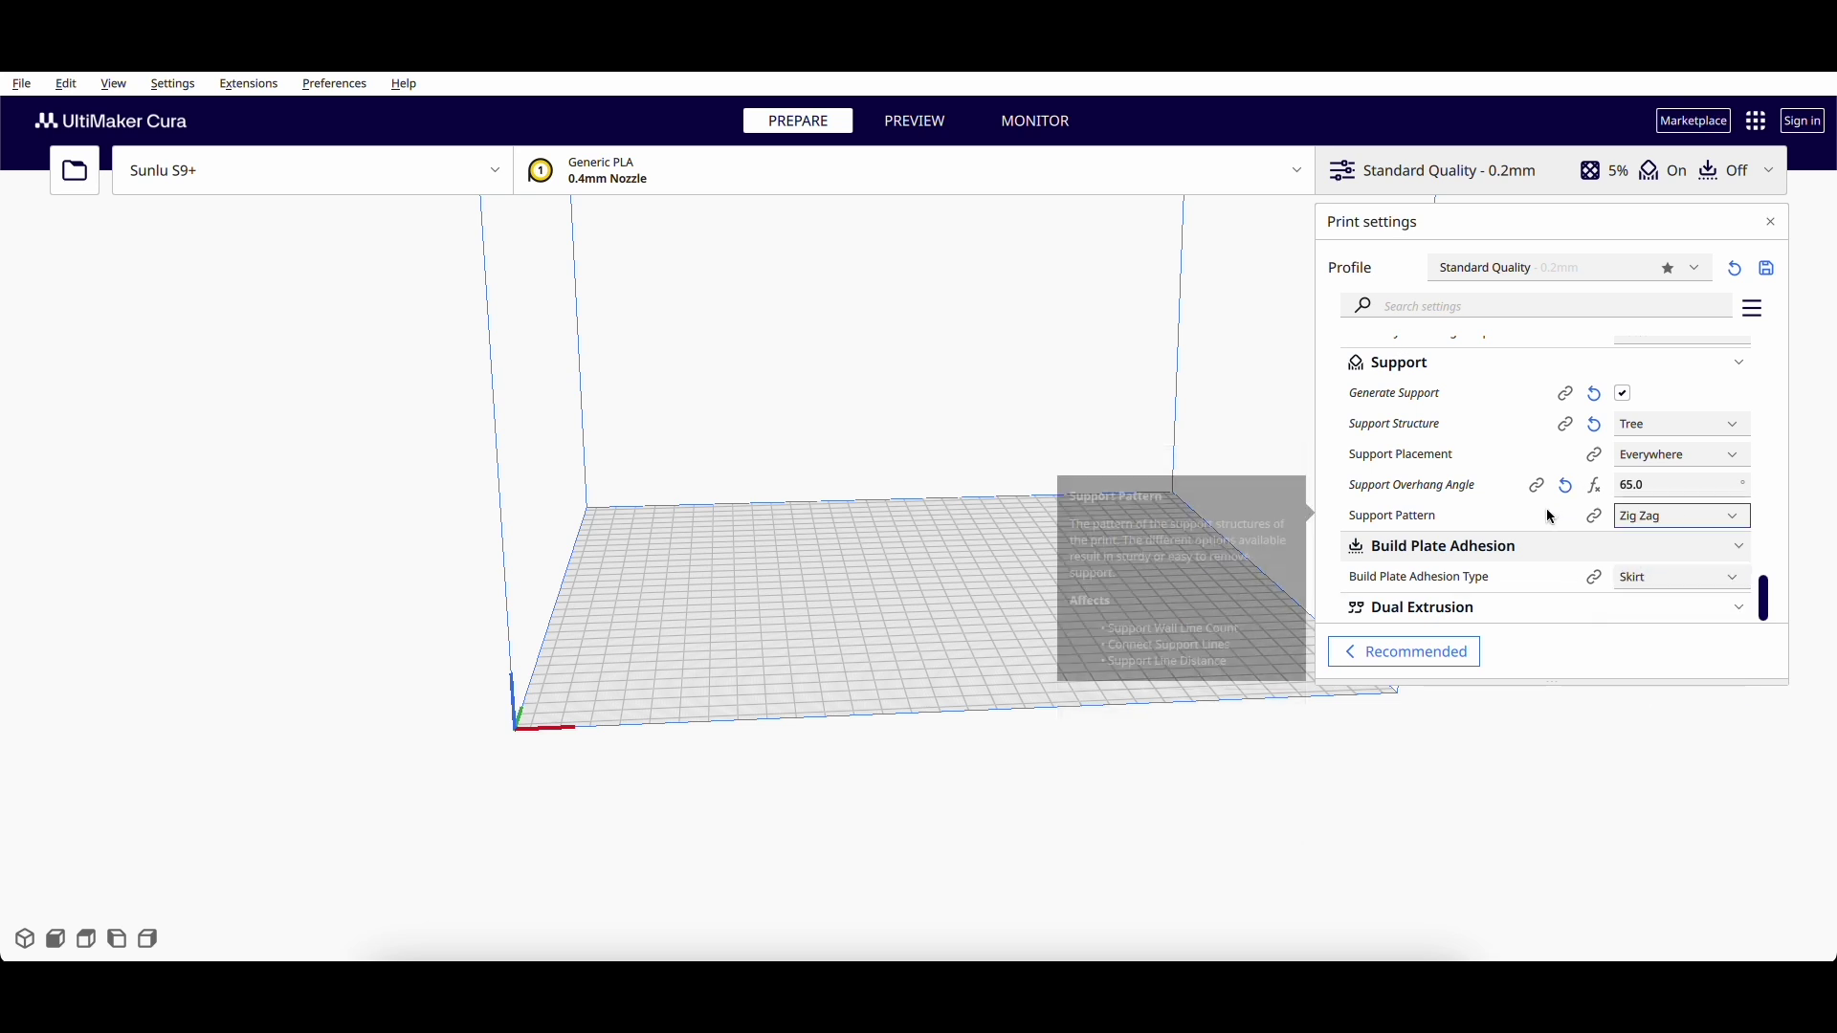
# Step: Search the settings for "support density" and make the Support Density setting permanently visible
pyautogui.click(1486, 307)
pyautogui.write('support density')
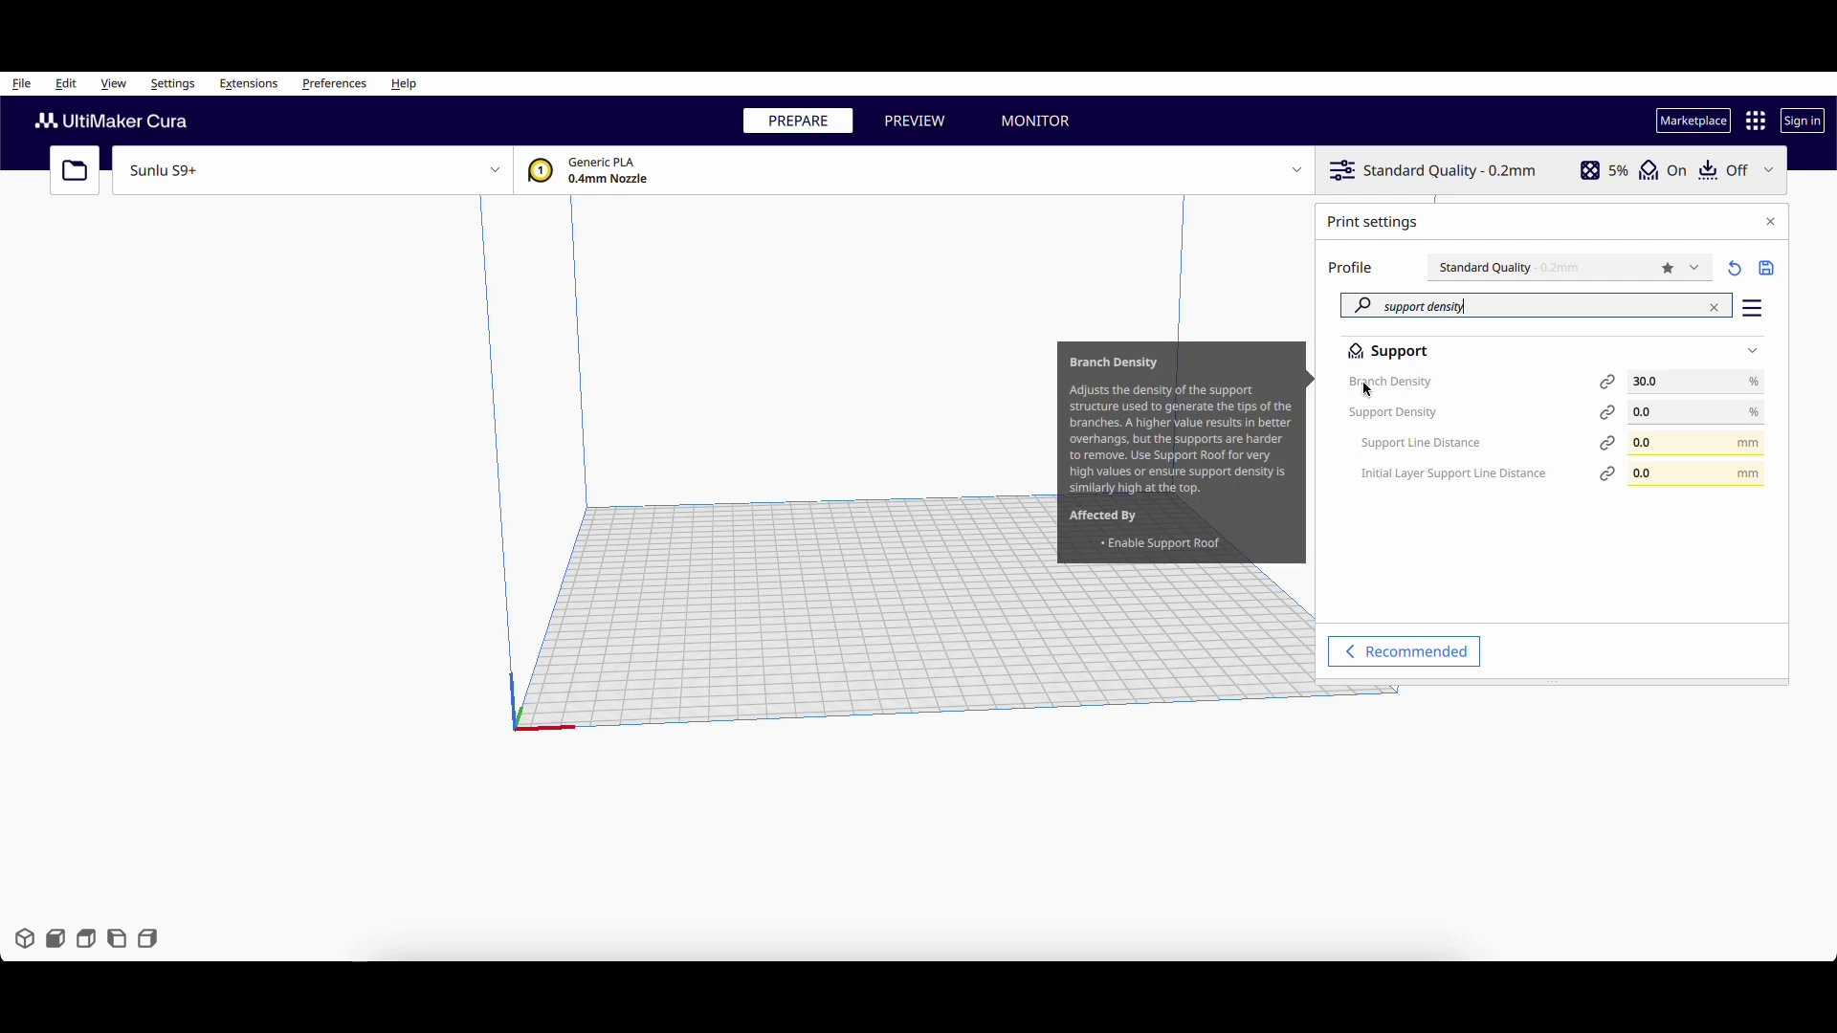
pyautogui.moveTo(1630, 409)
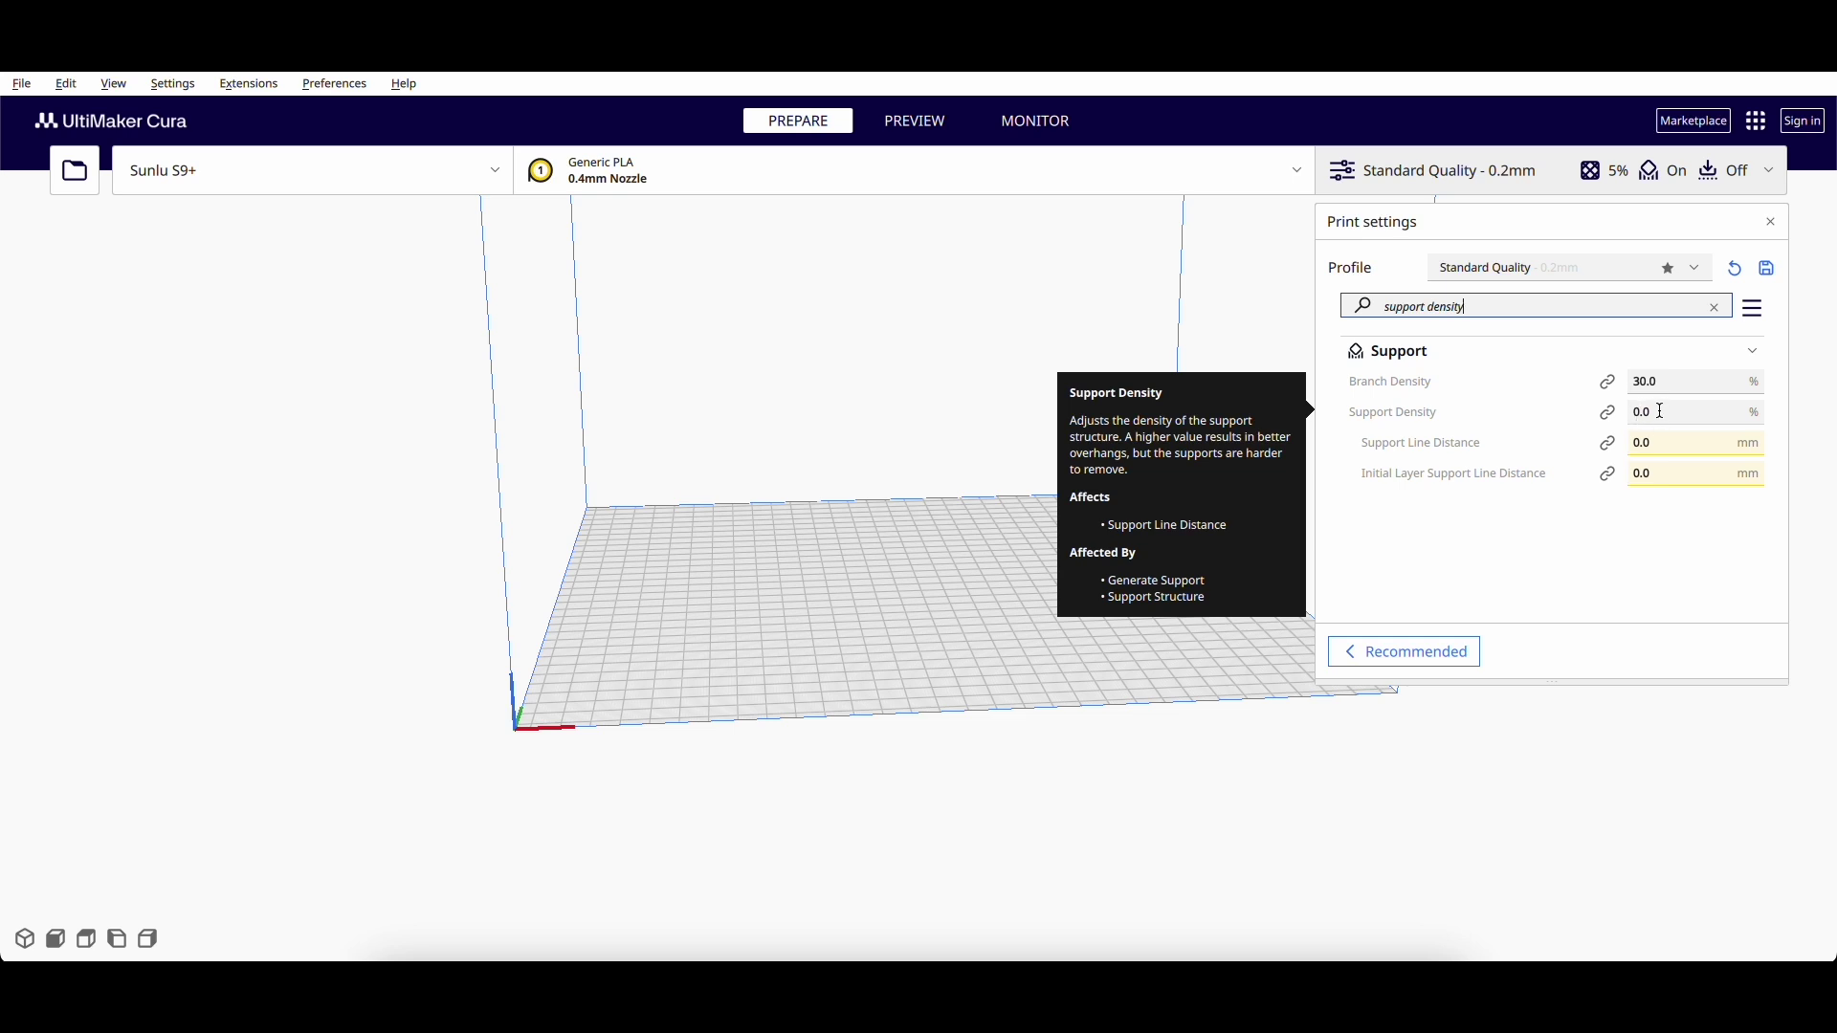
pyautogui.rightClick(1449, 414)
pyautogui.click(1504, 427)
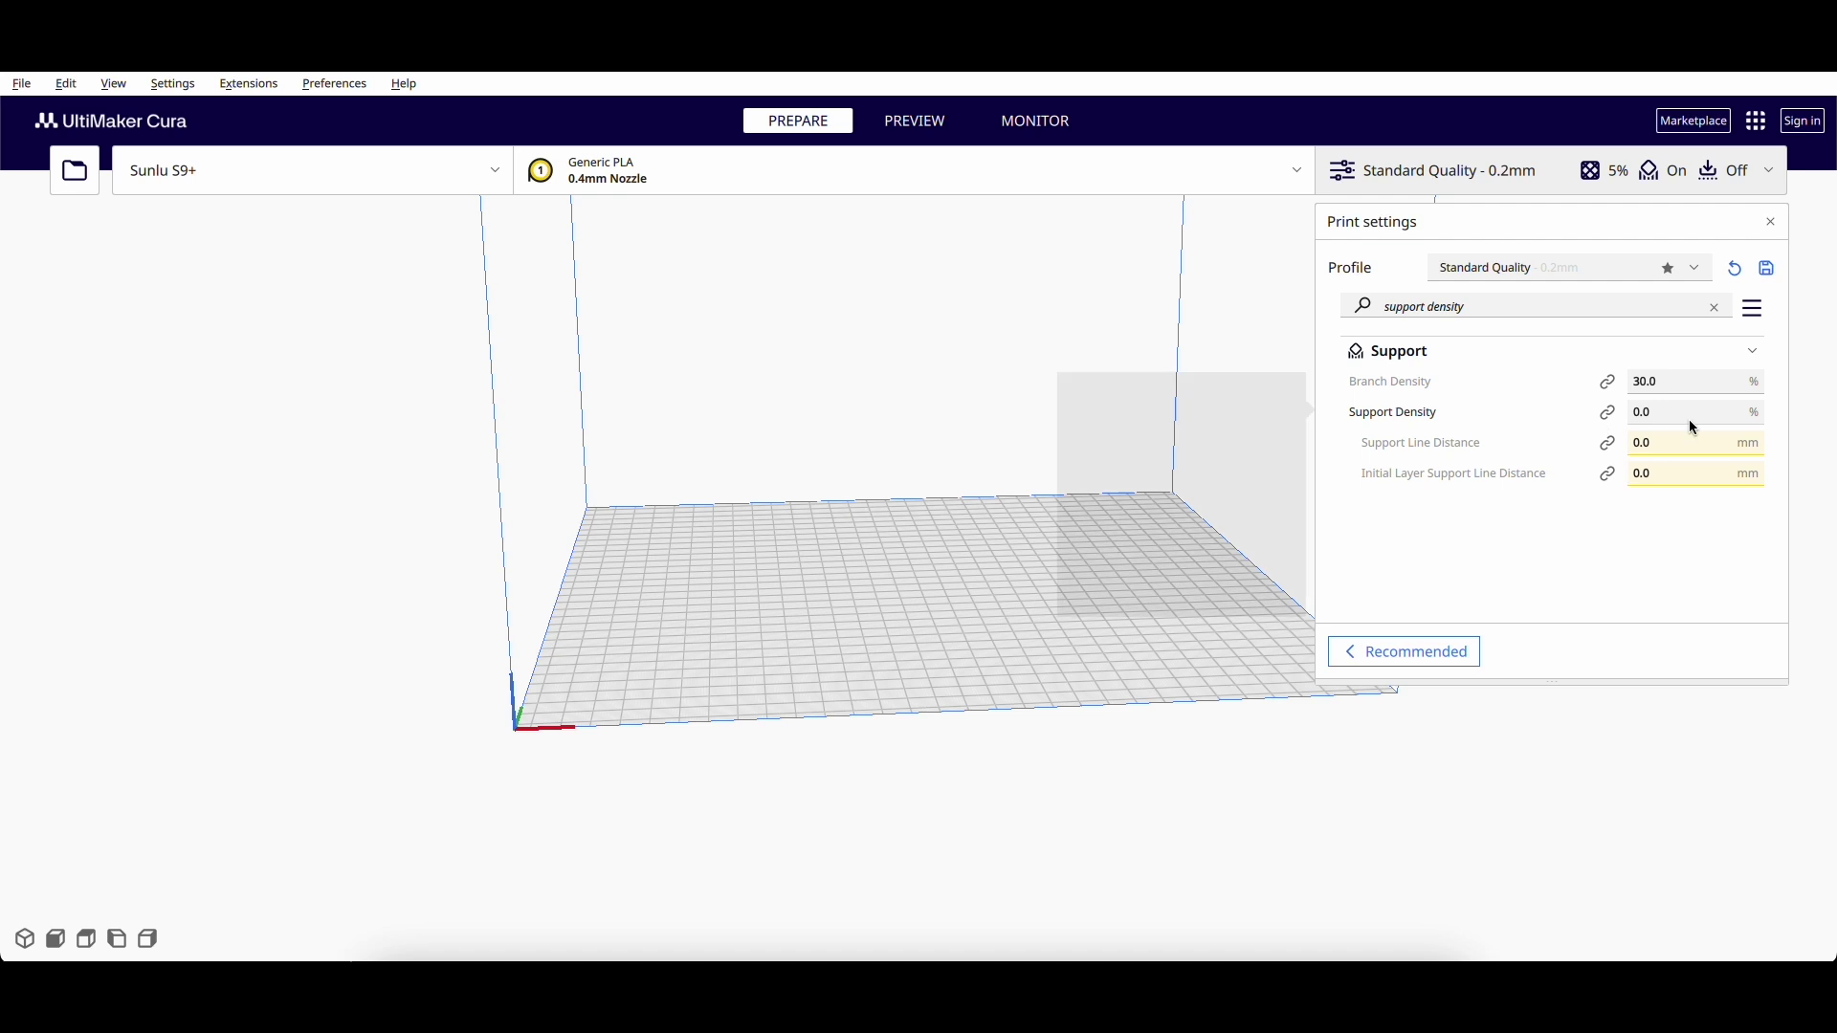
# Step: Clear the settings search and set the Support Density in the Support settings to 1%
pyautogui.click(1718, 312)
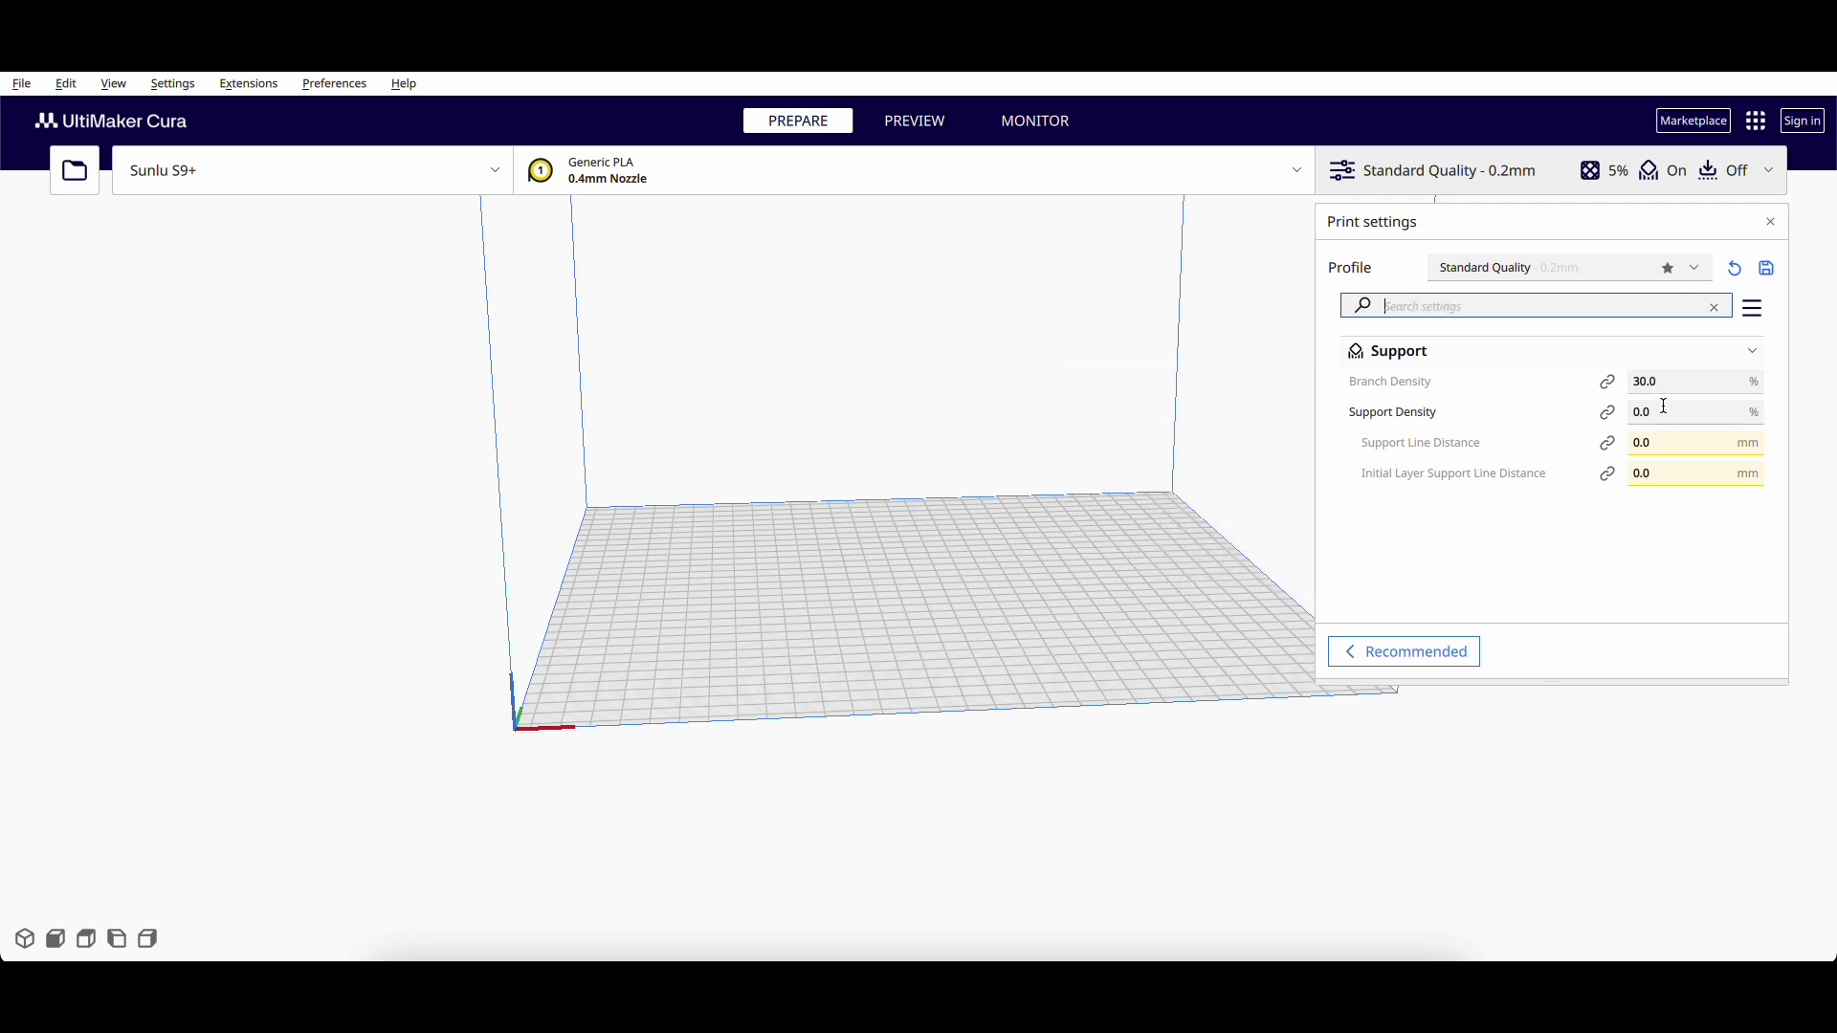
pyautogui.scroll(-5, 1485, 539)
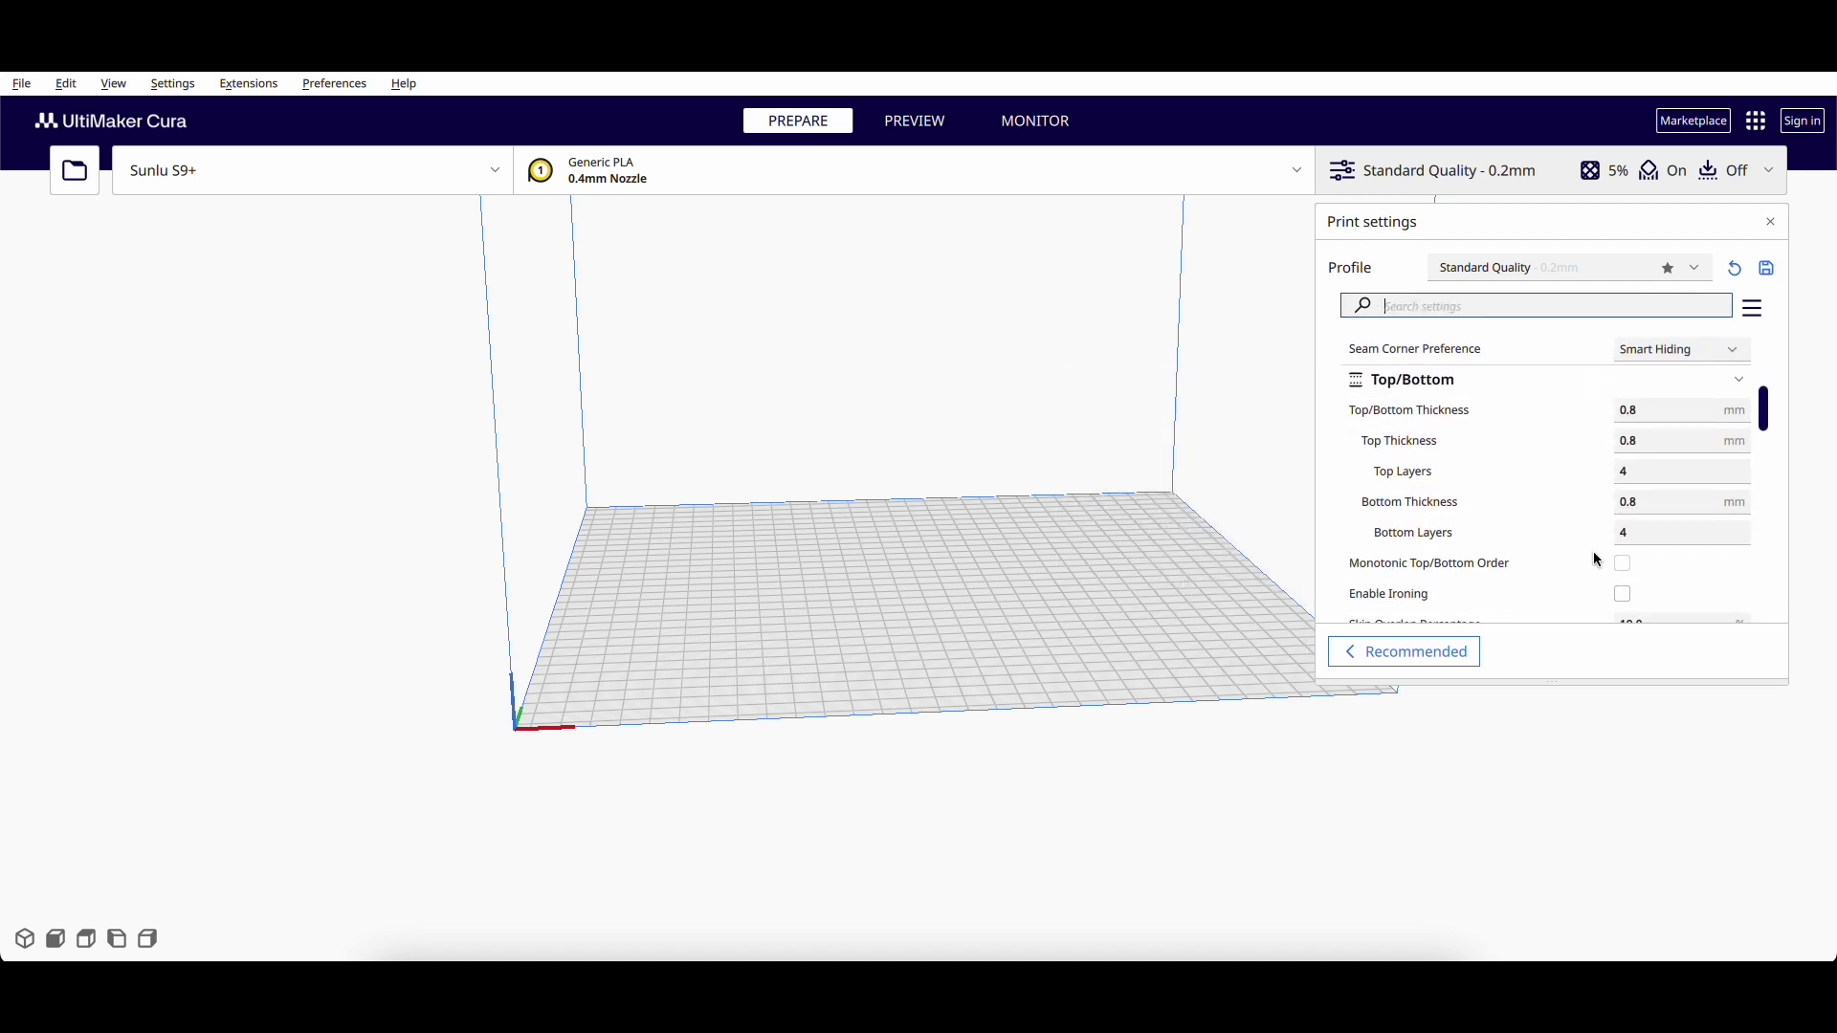
pyautogui.scroll(-6, 1594, 551)
pyautogui.scroll(-10, 1588, 555)
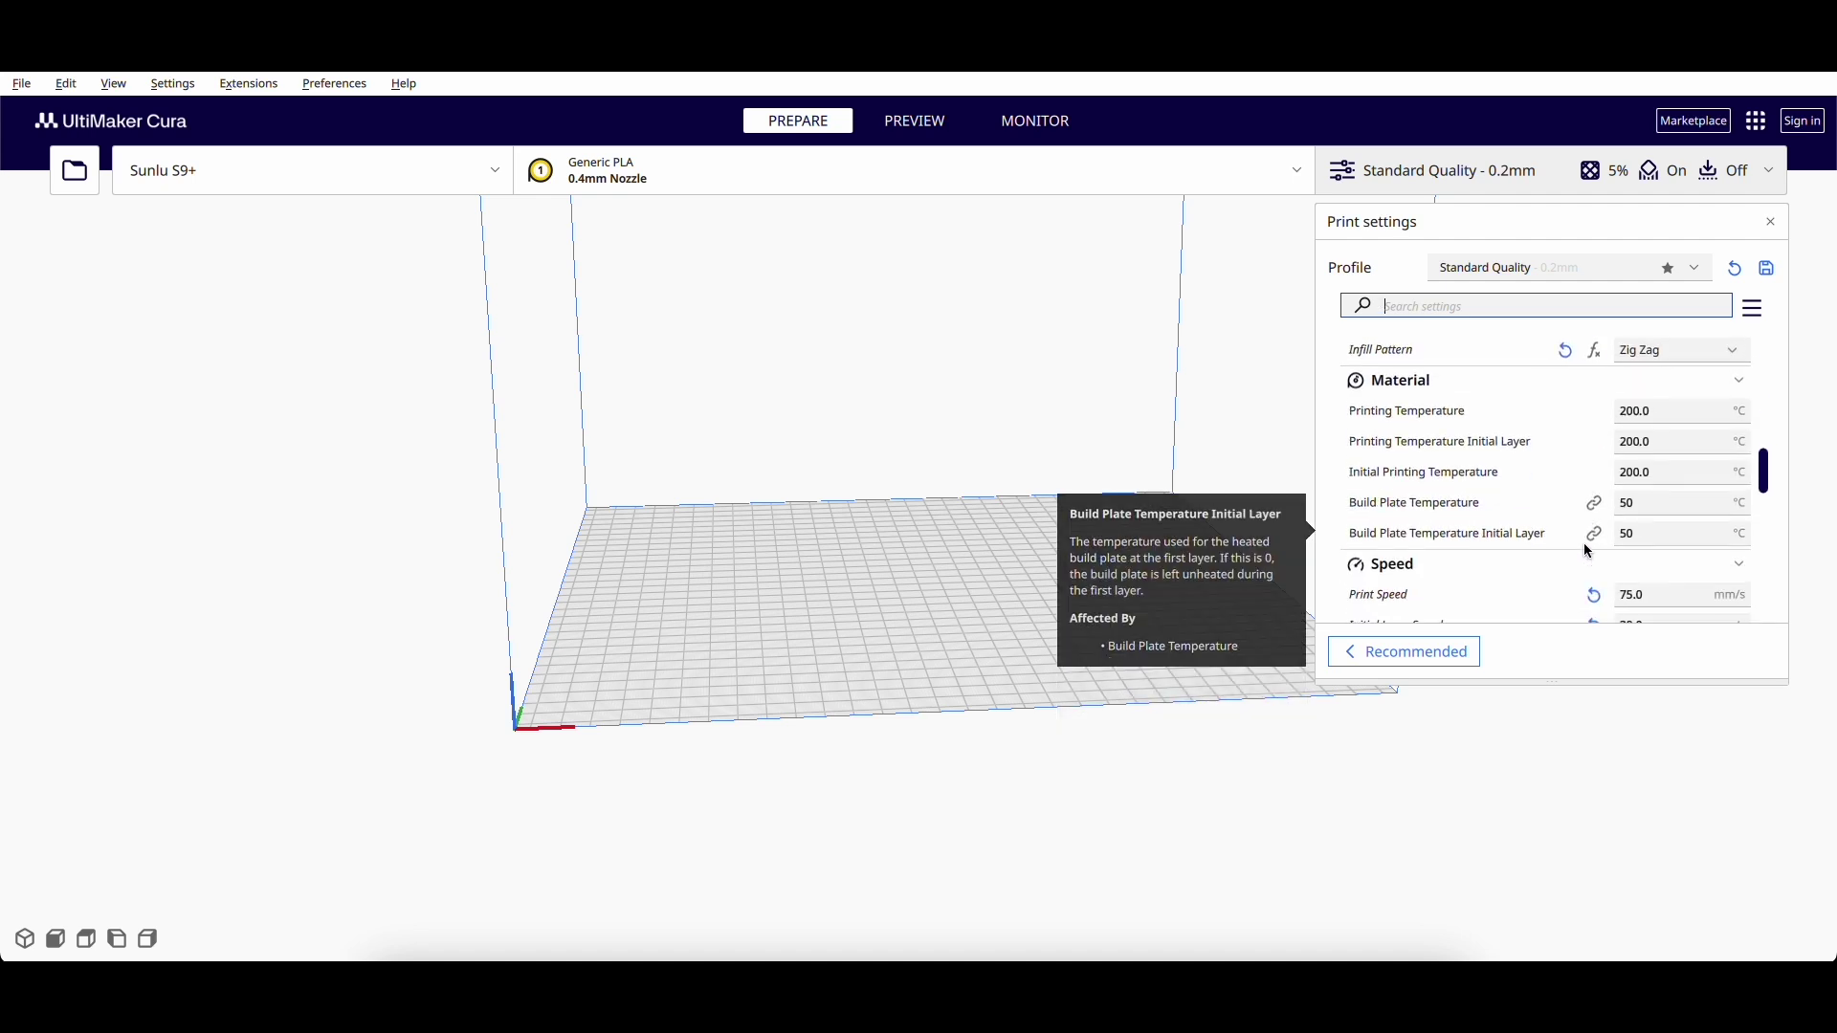
pyautogui.scroll(-5, 1582, 544)
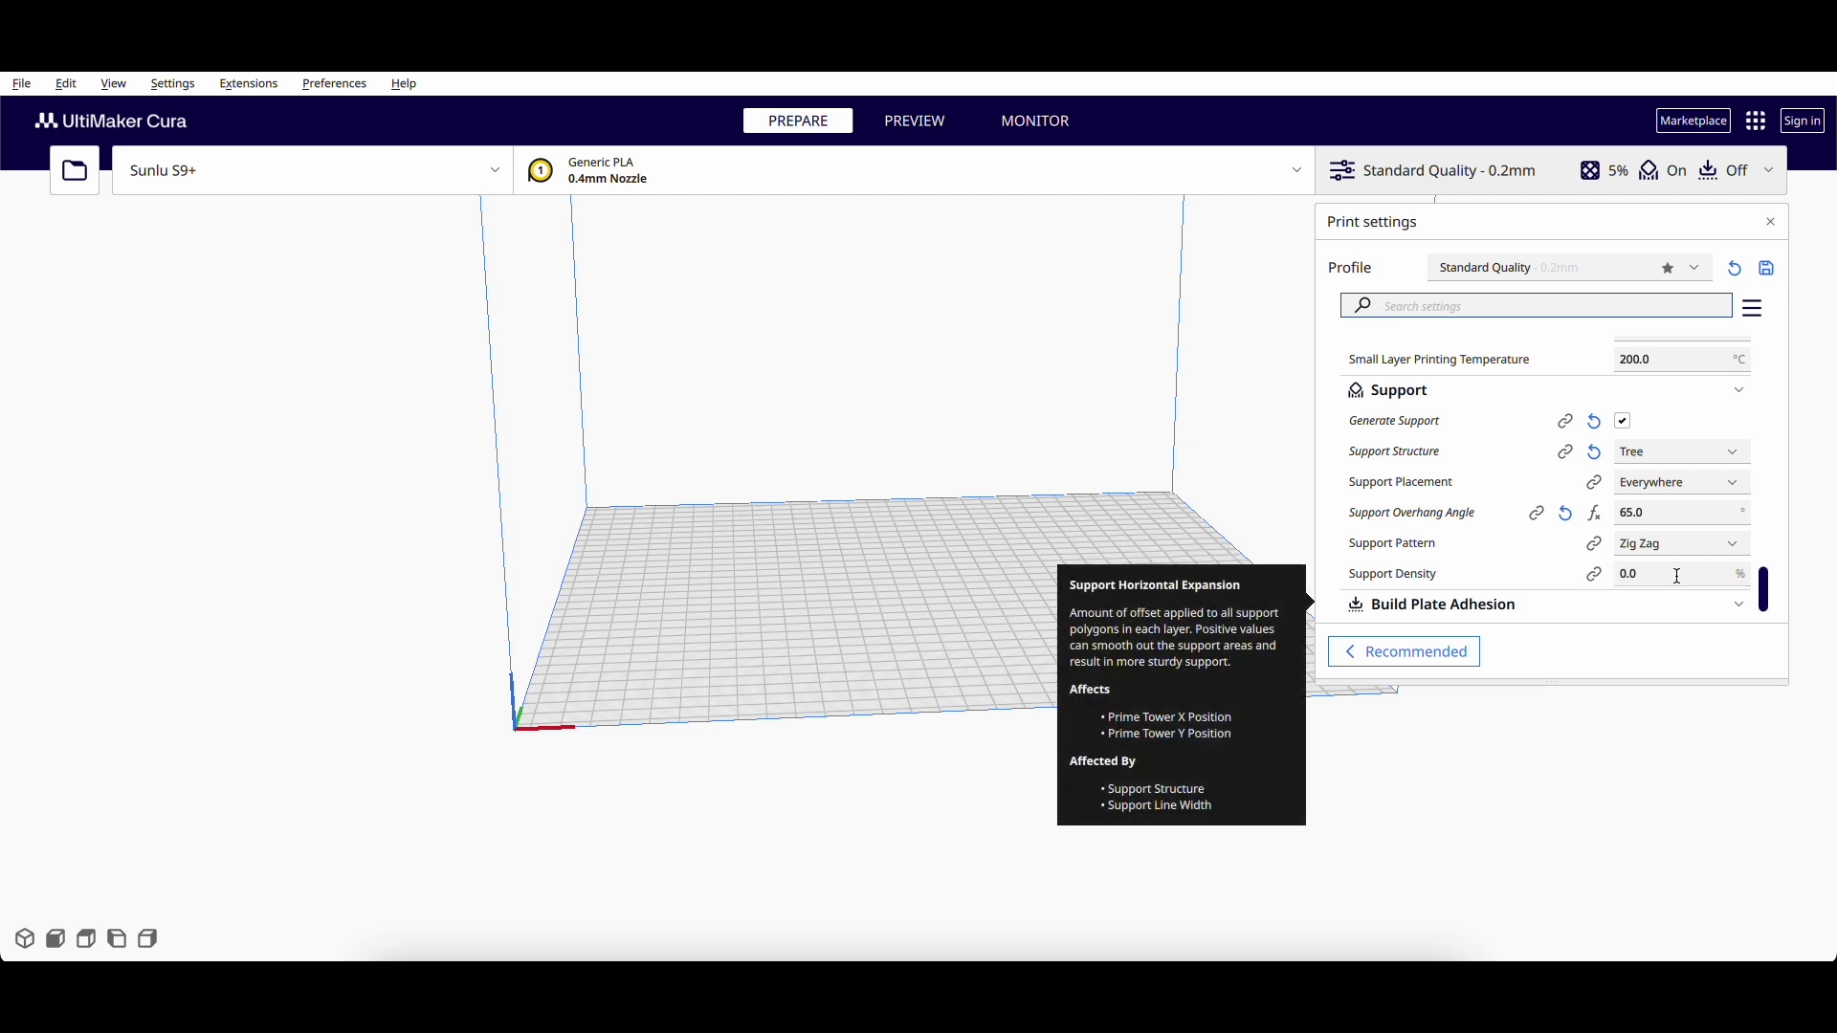
pyautogui.click(1666, 580)
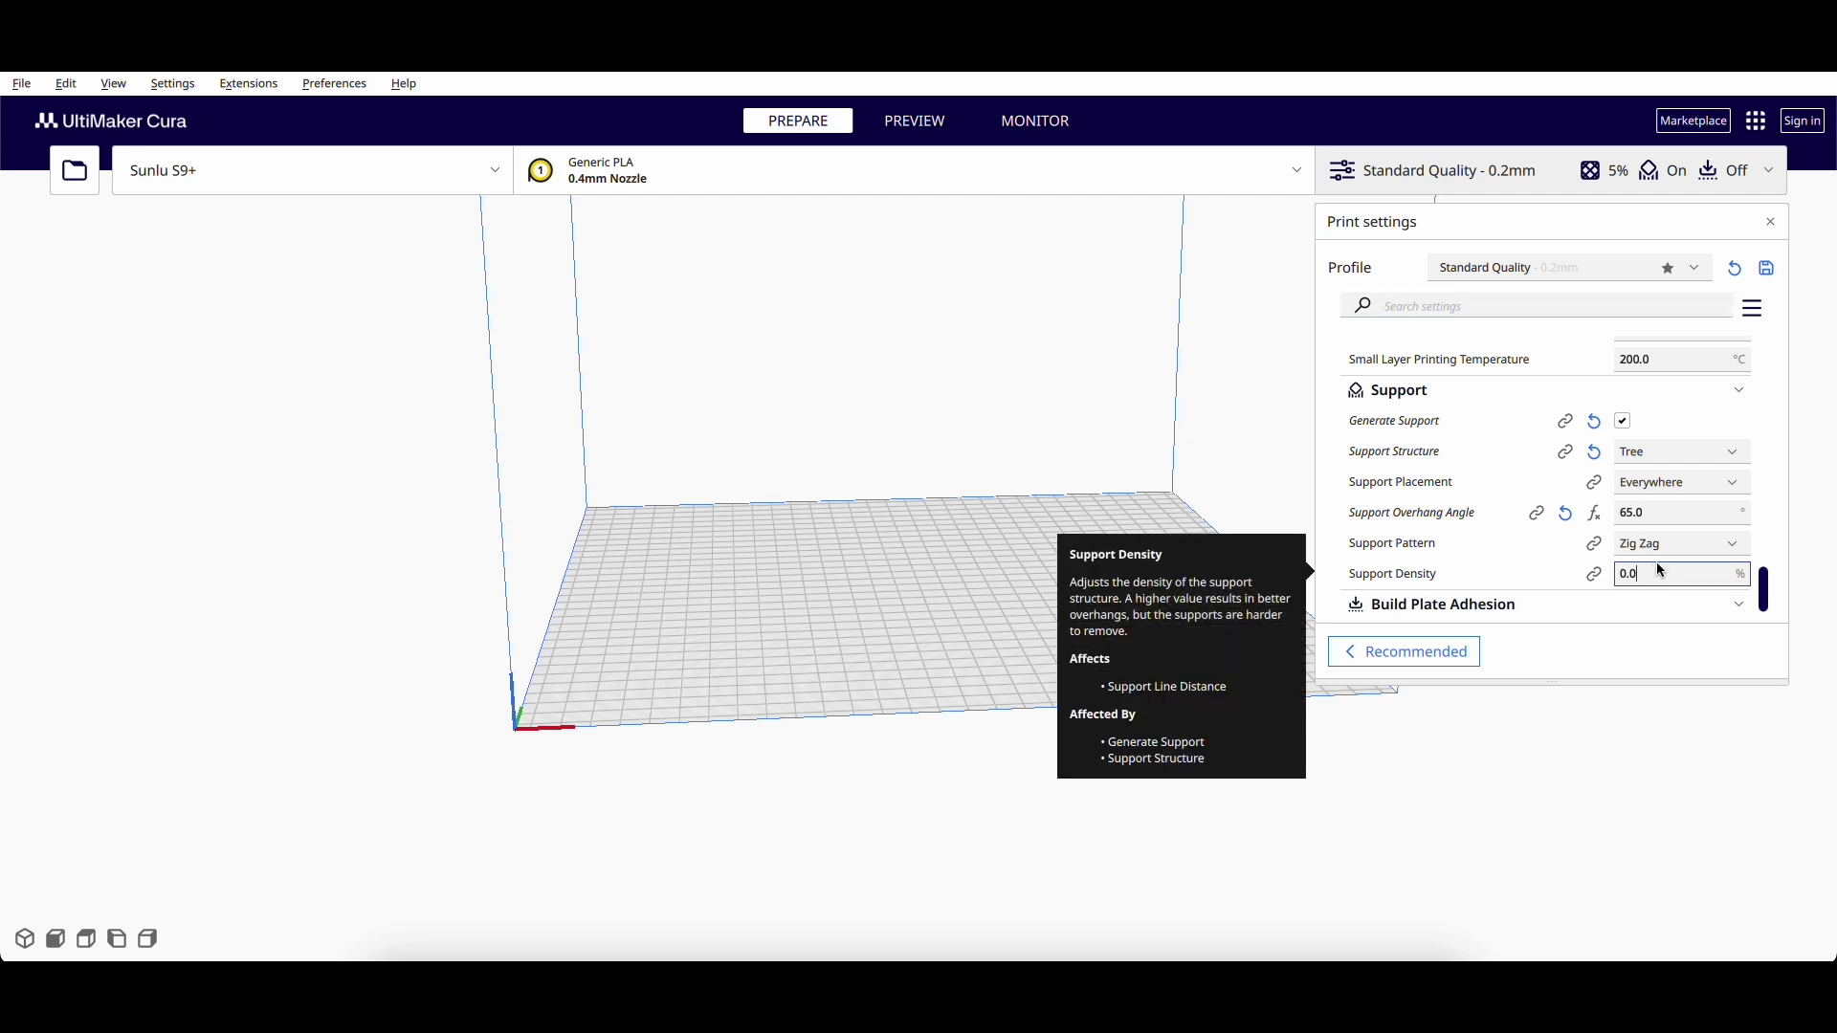
pyautogui.press('BackSpace')
pyautogui.press('BackSpace')
pyautogui.press('BackSpace')
pyautogui.write('1')
pyautogui.click(1571, 605)
# Step: Set the Build Plate Adhesion Type to Brim and enlarge the Print settings window downward to show more settings
pyautogui.scroll(-1, 1571, 574)
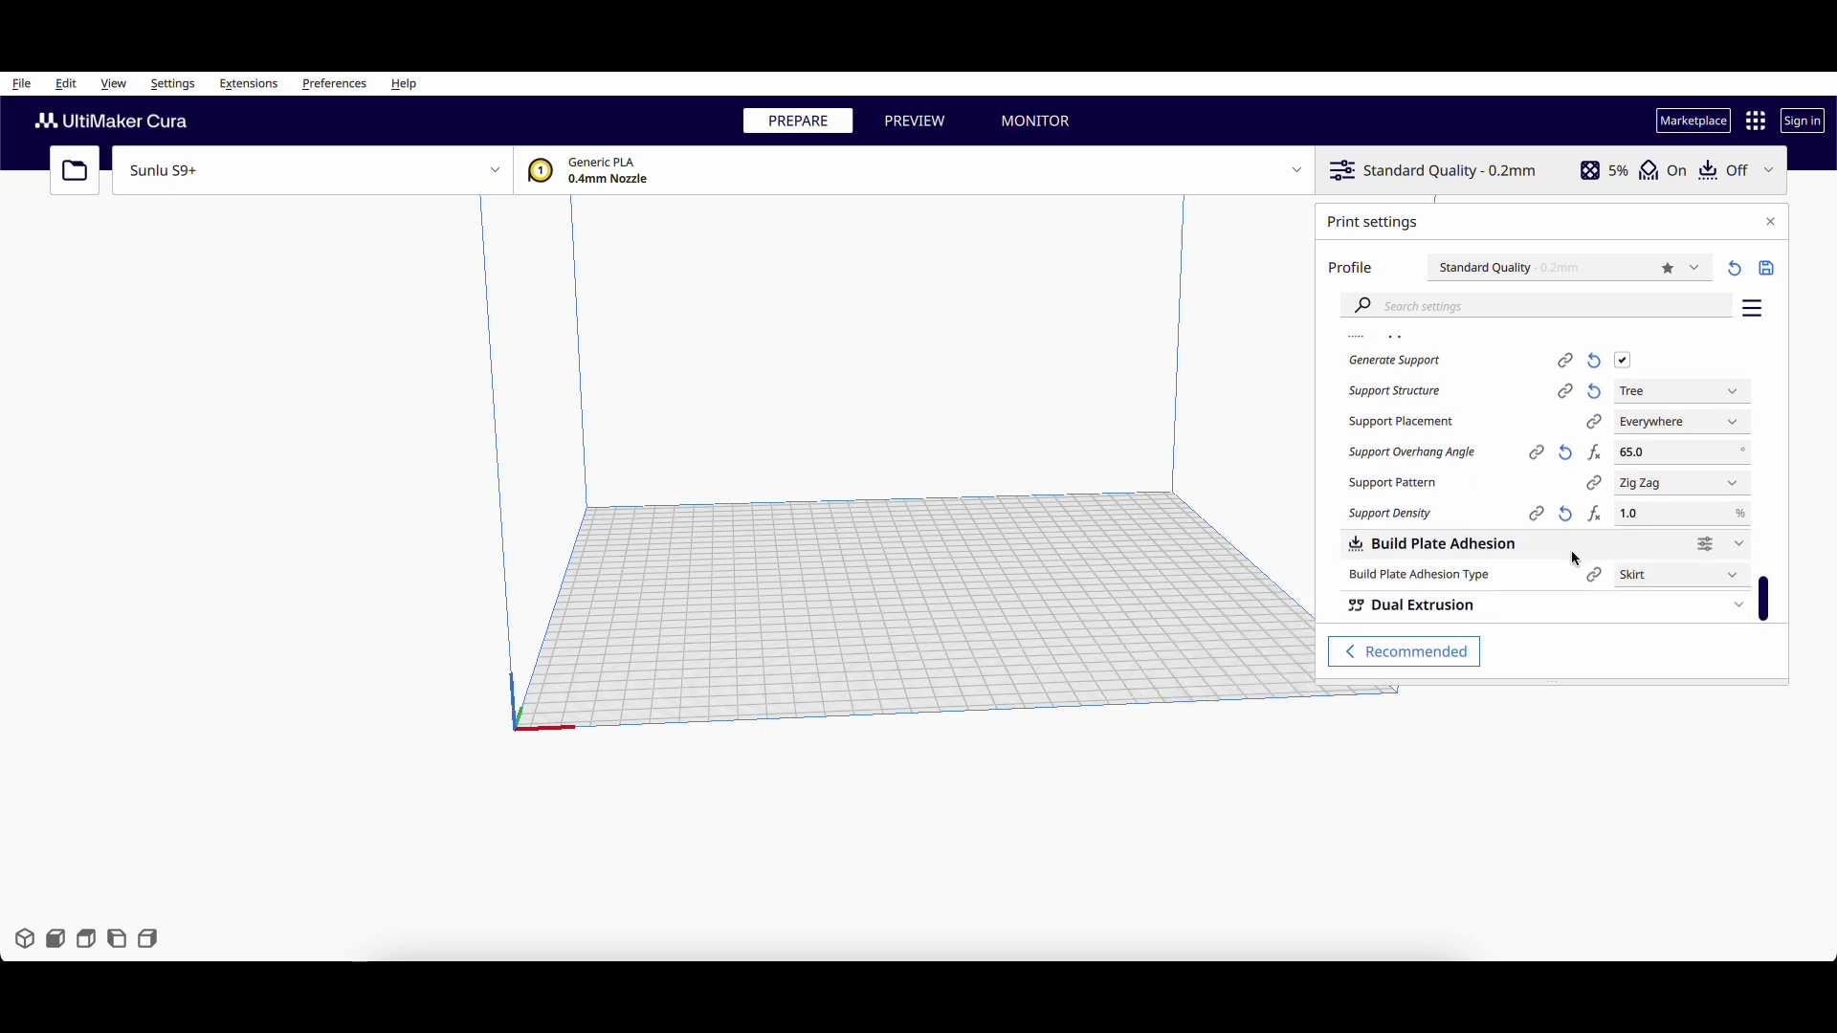
pyautogui.click(1651, 577)
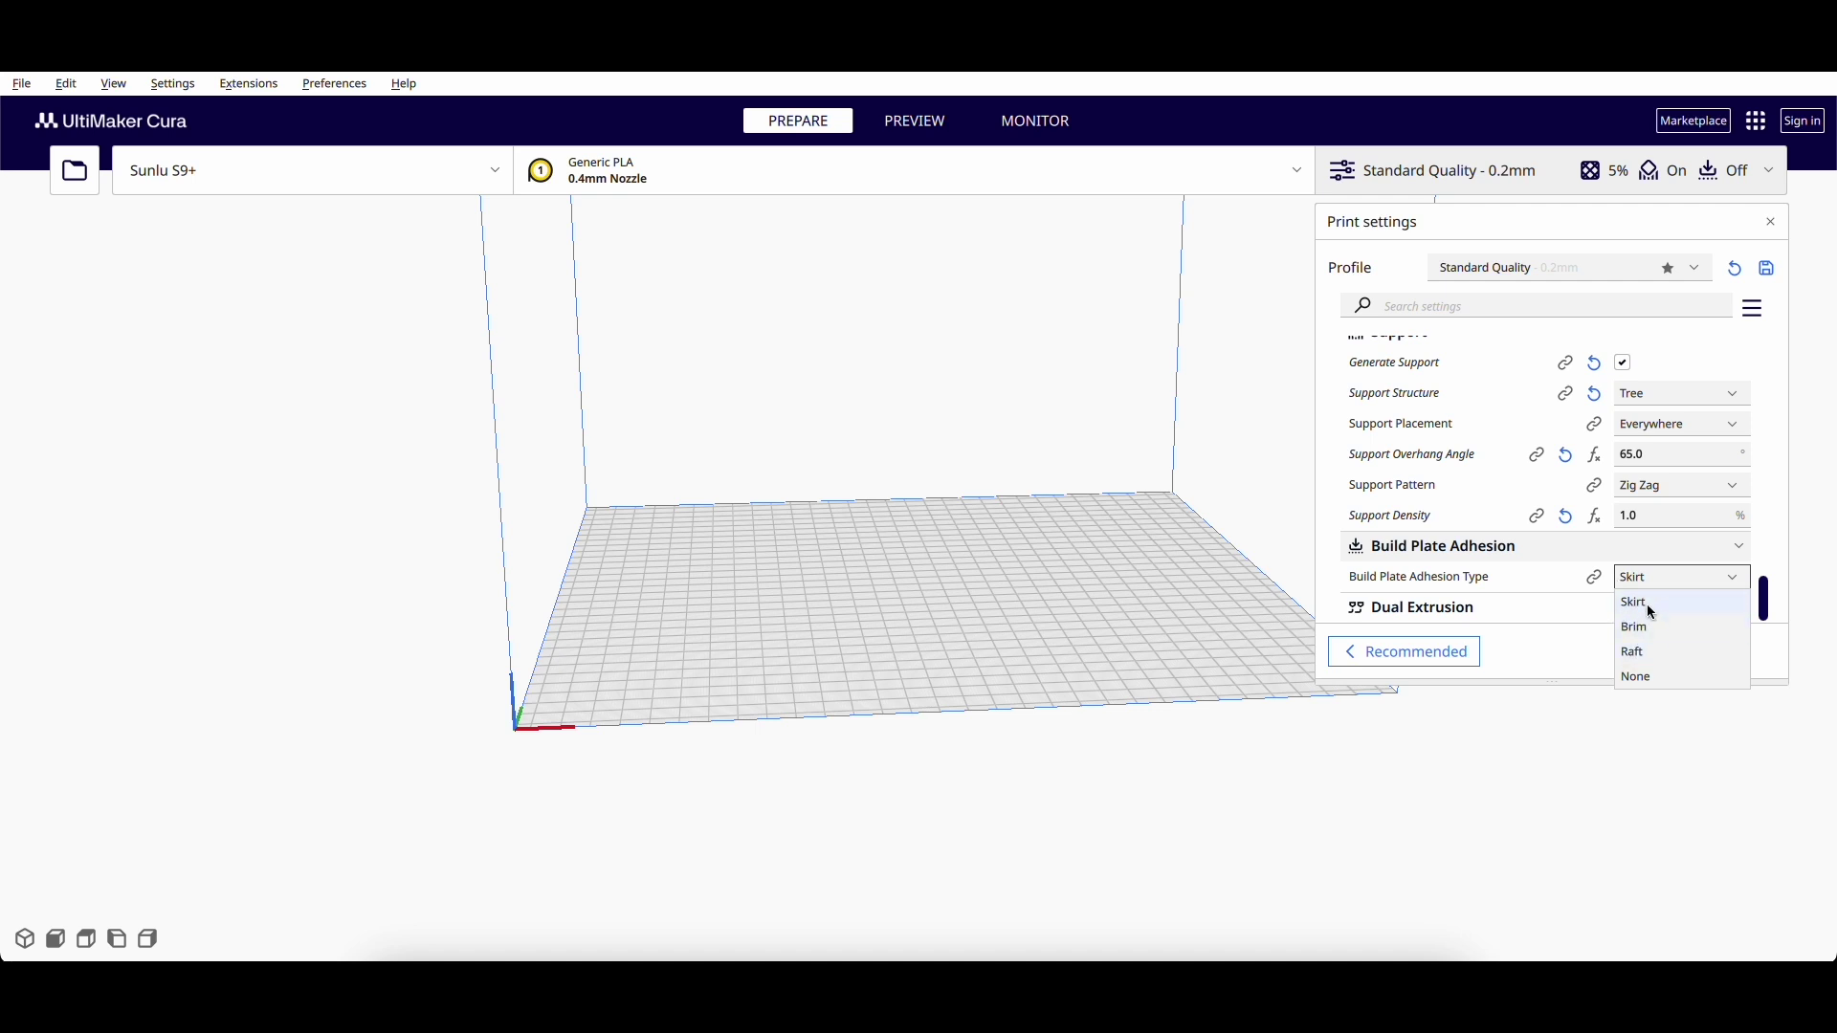
pyautogui.click(1654, 629)
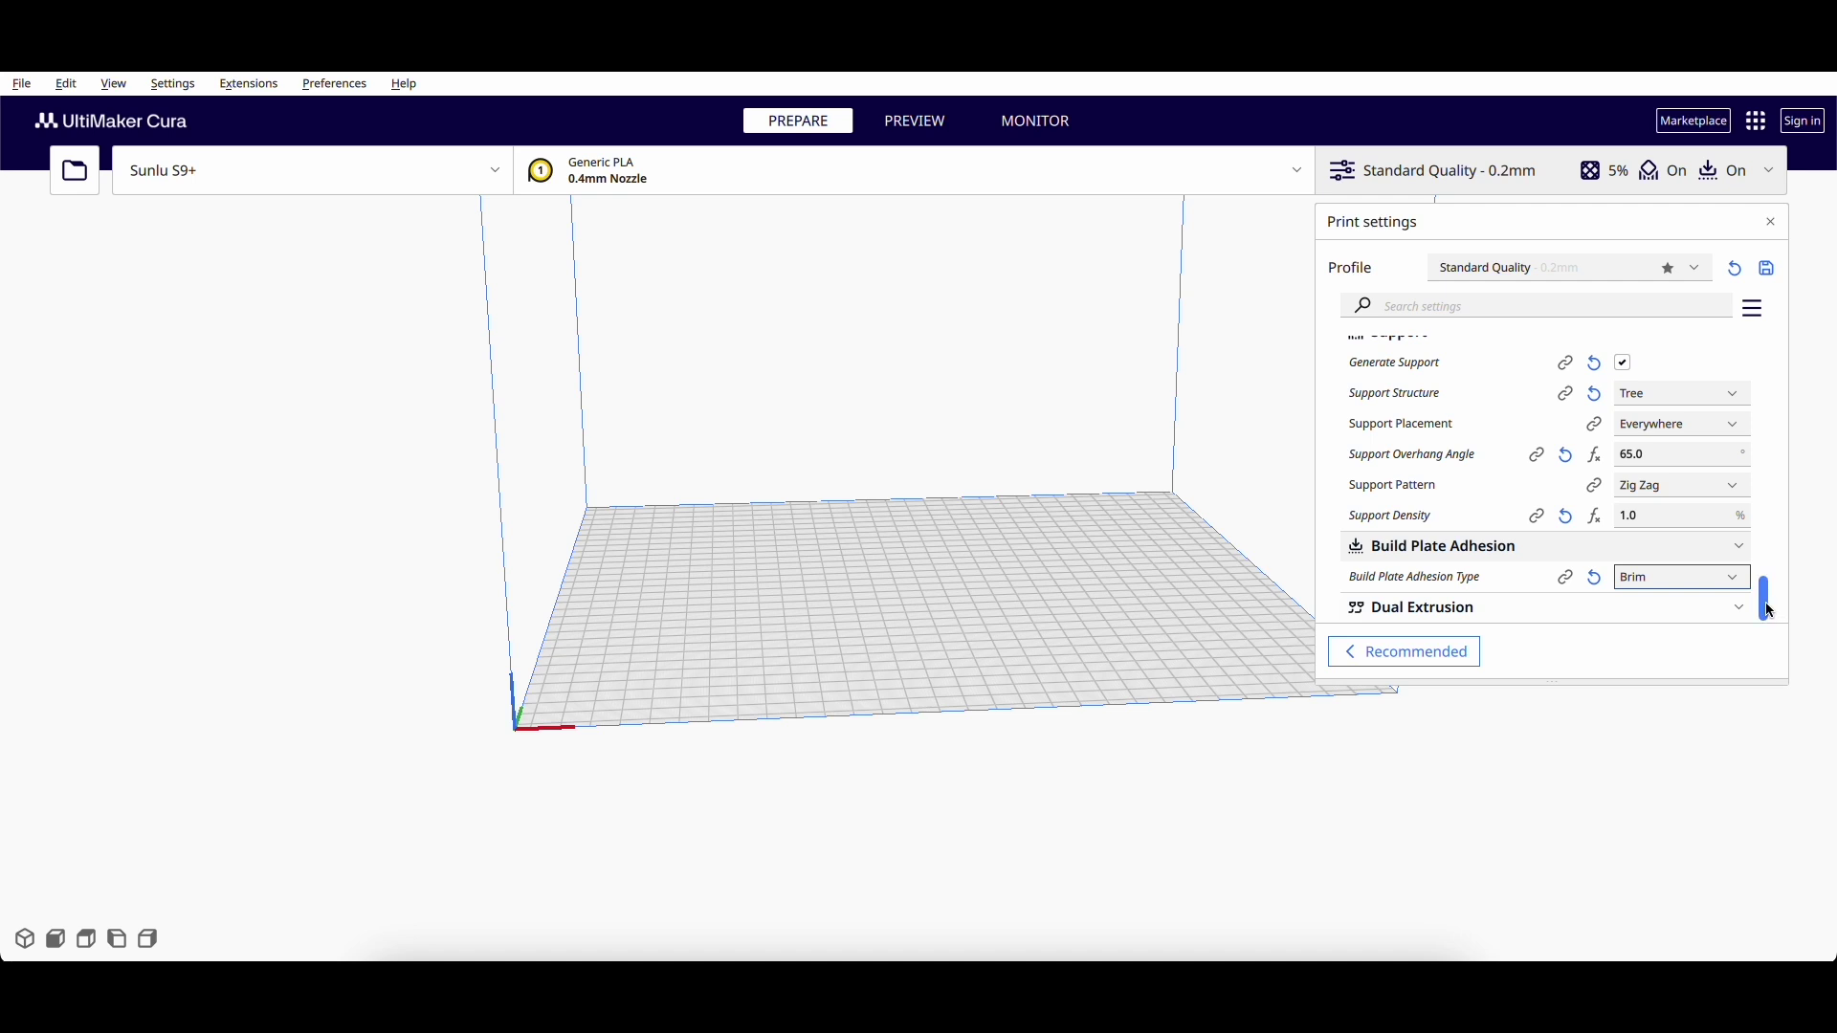
pyautogui.moveTo(1524, 682); pyautogui.dragTo(1522, 892)
pyautogui.moveTo(1768, 785); pyautogui.dragTo(1750, 825)
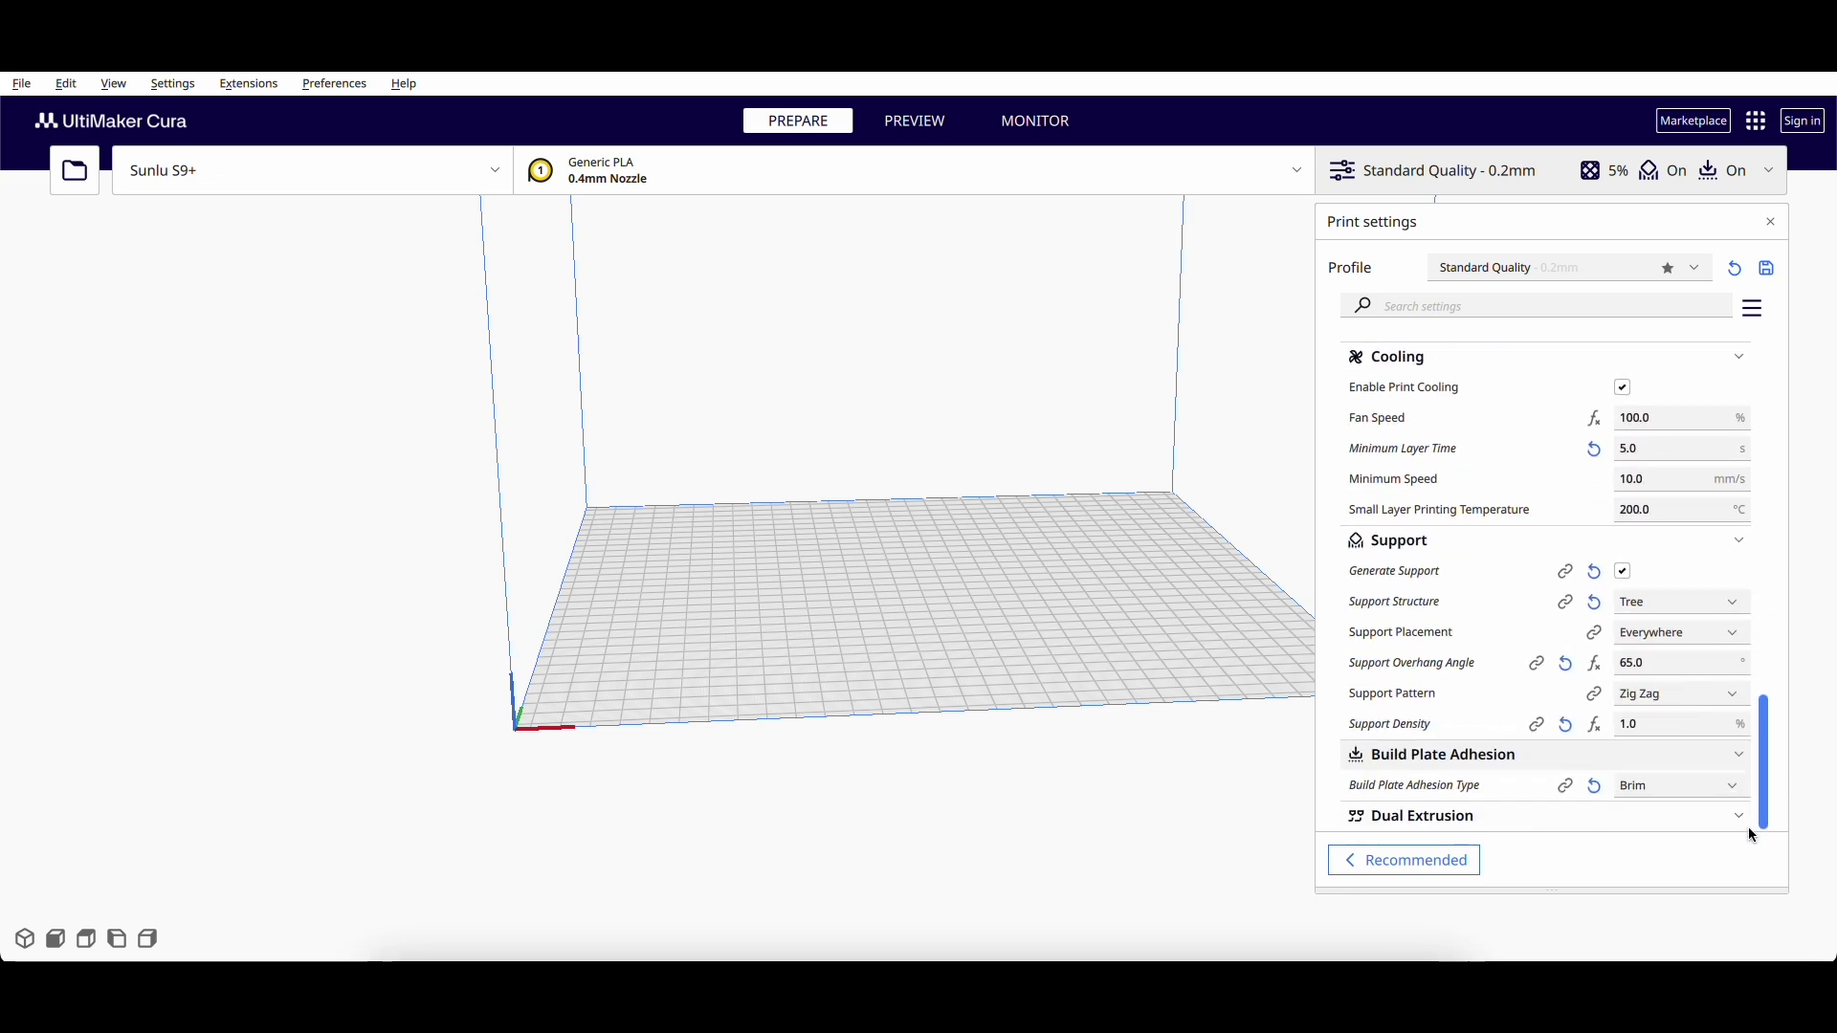
# Step: Search the settings for "coasting" and turn on Enable Coasting in the Experimental settings
pyautogui.scroll(5, 1463, 494)
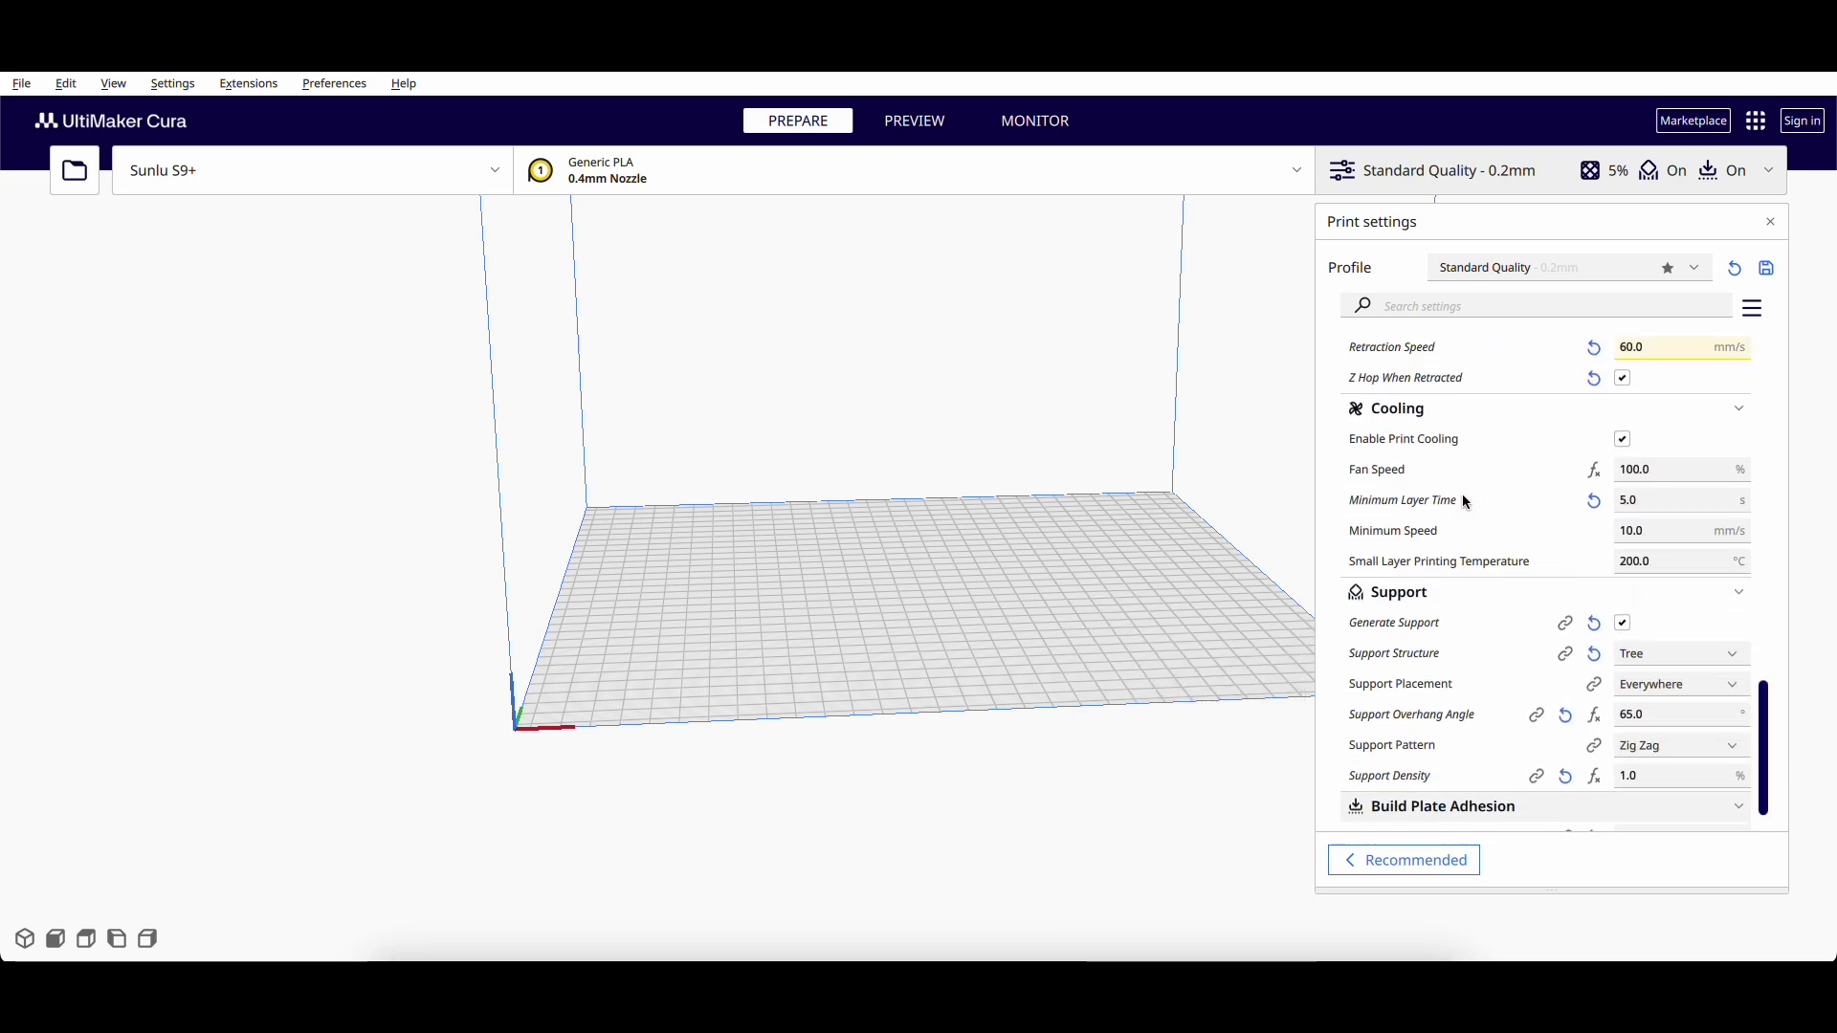
pyautogui.click(1427, 309)
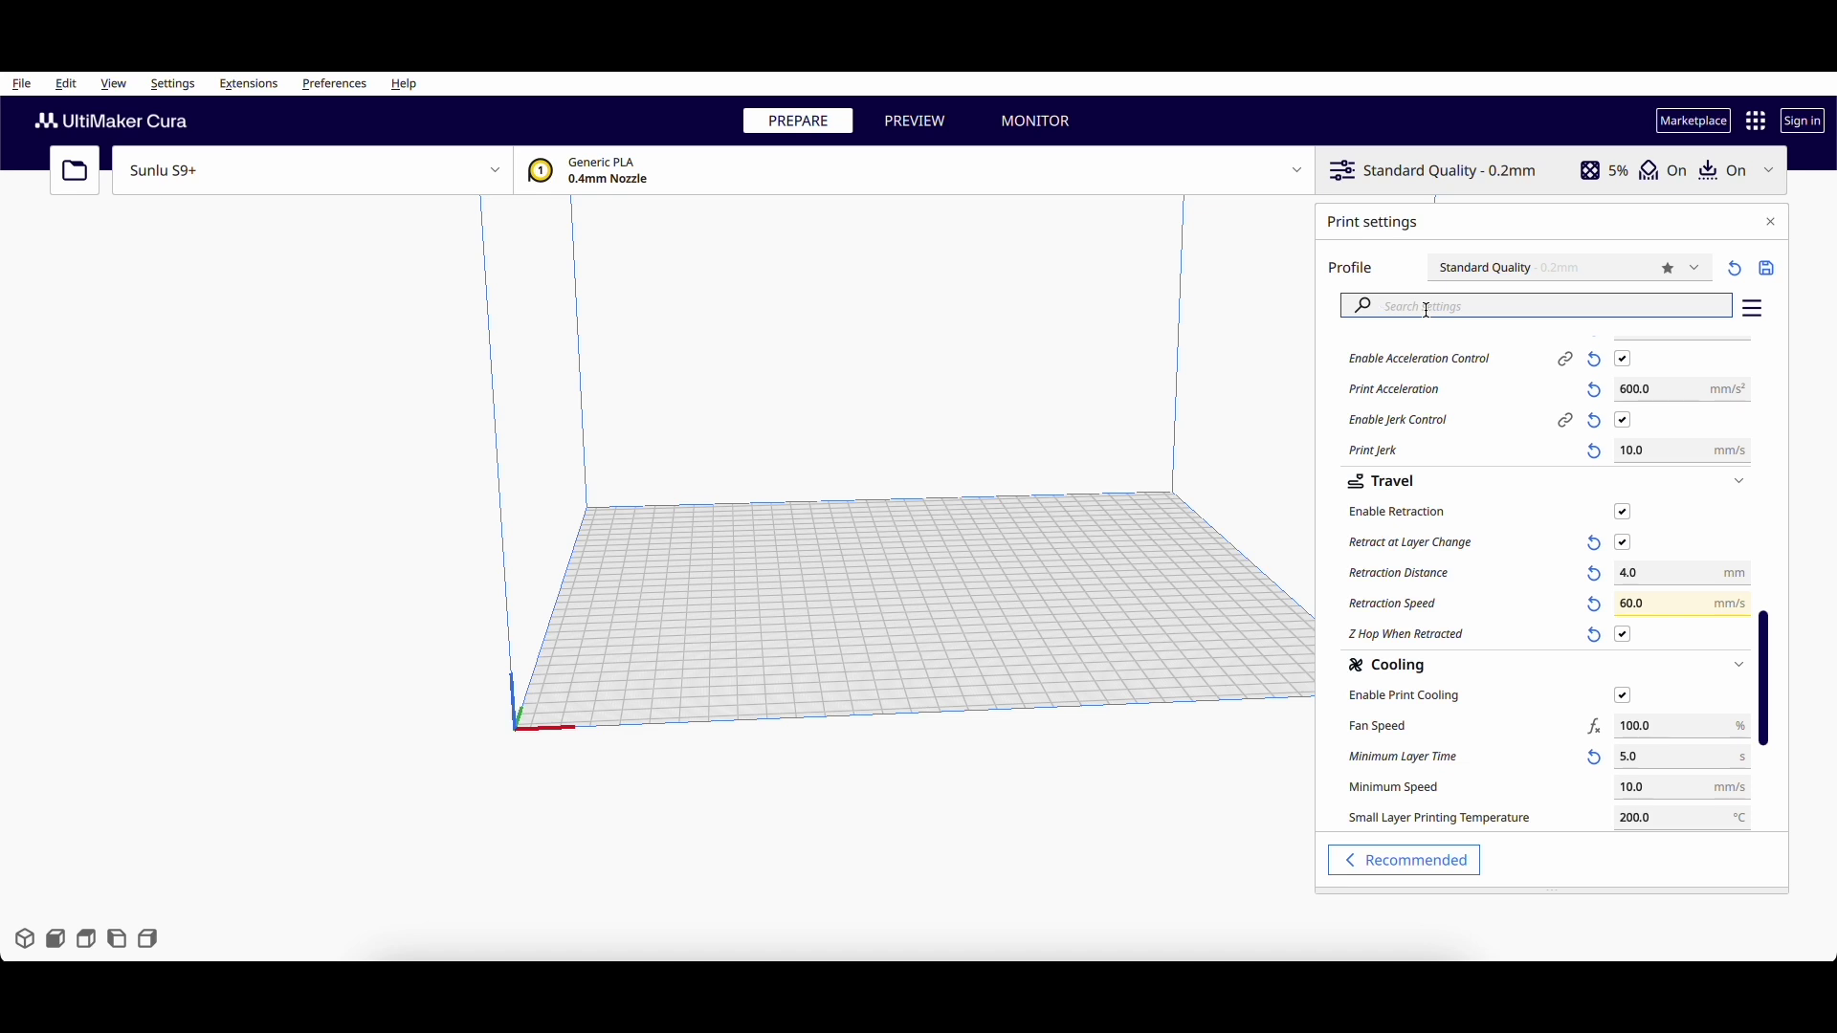
pyautogui.write('cosa')
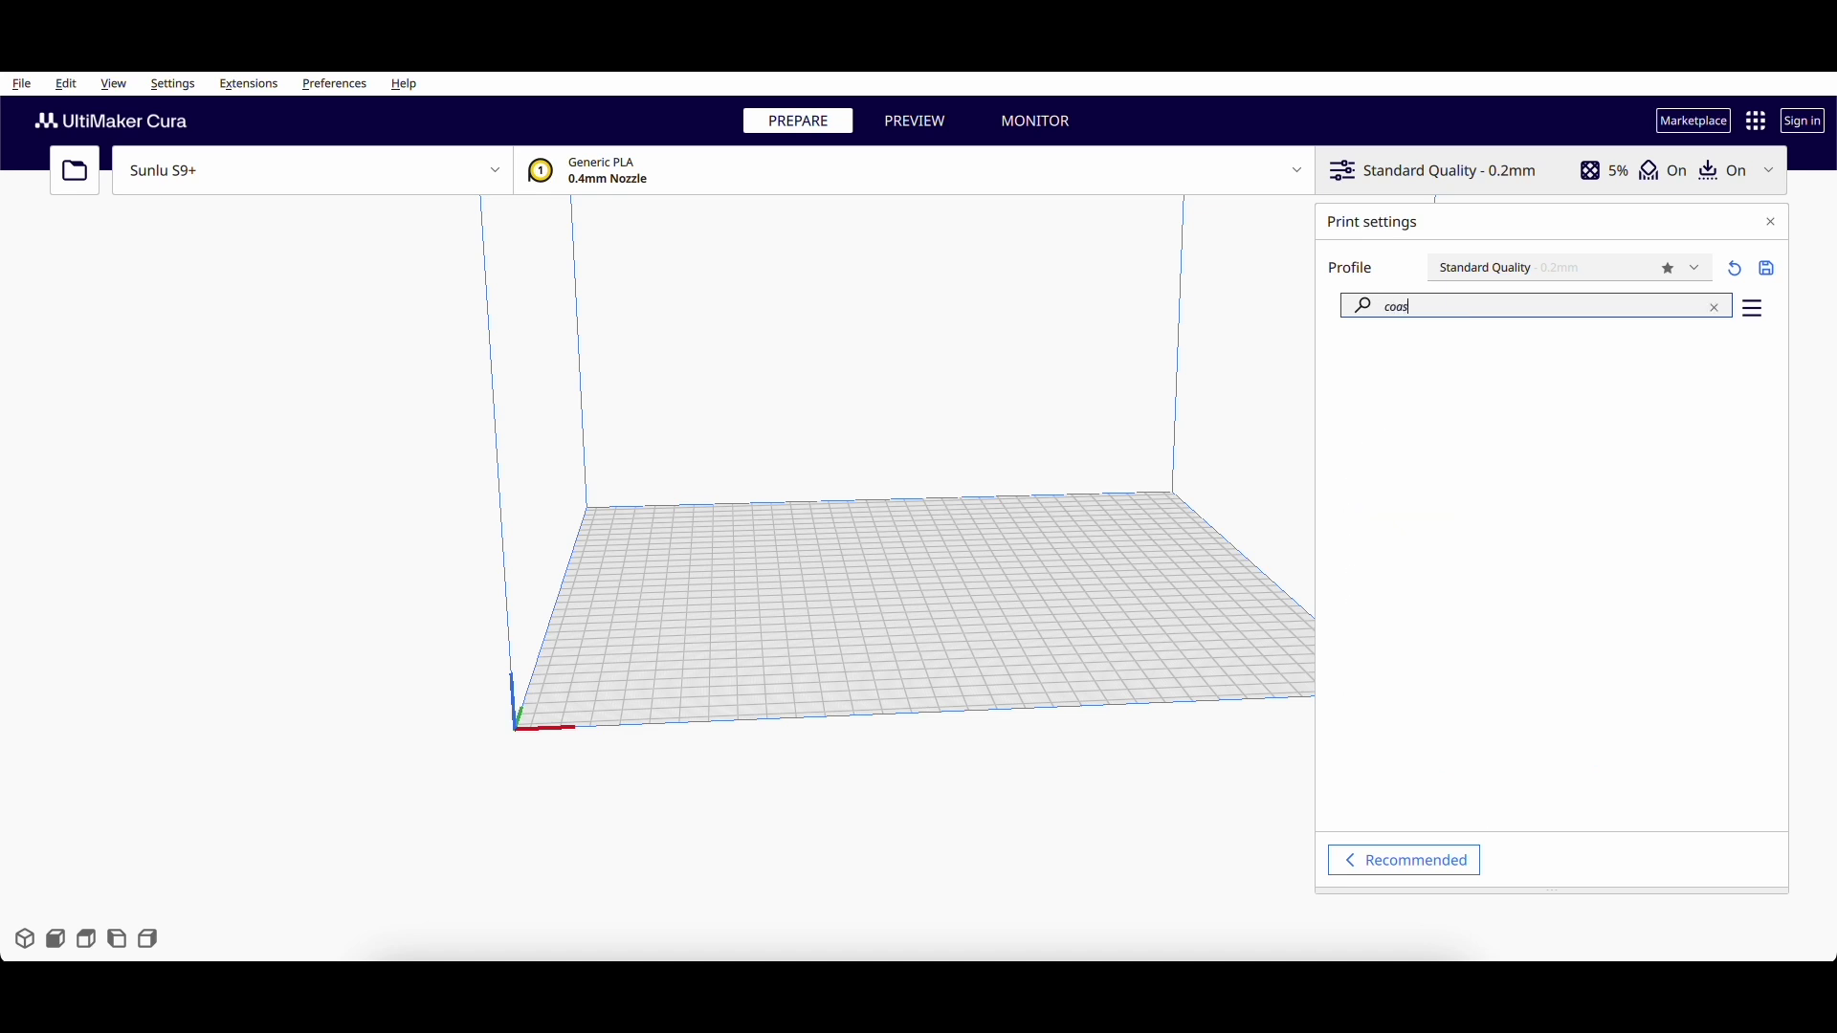
pyautogui.write('ting')
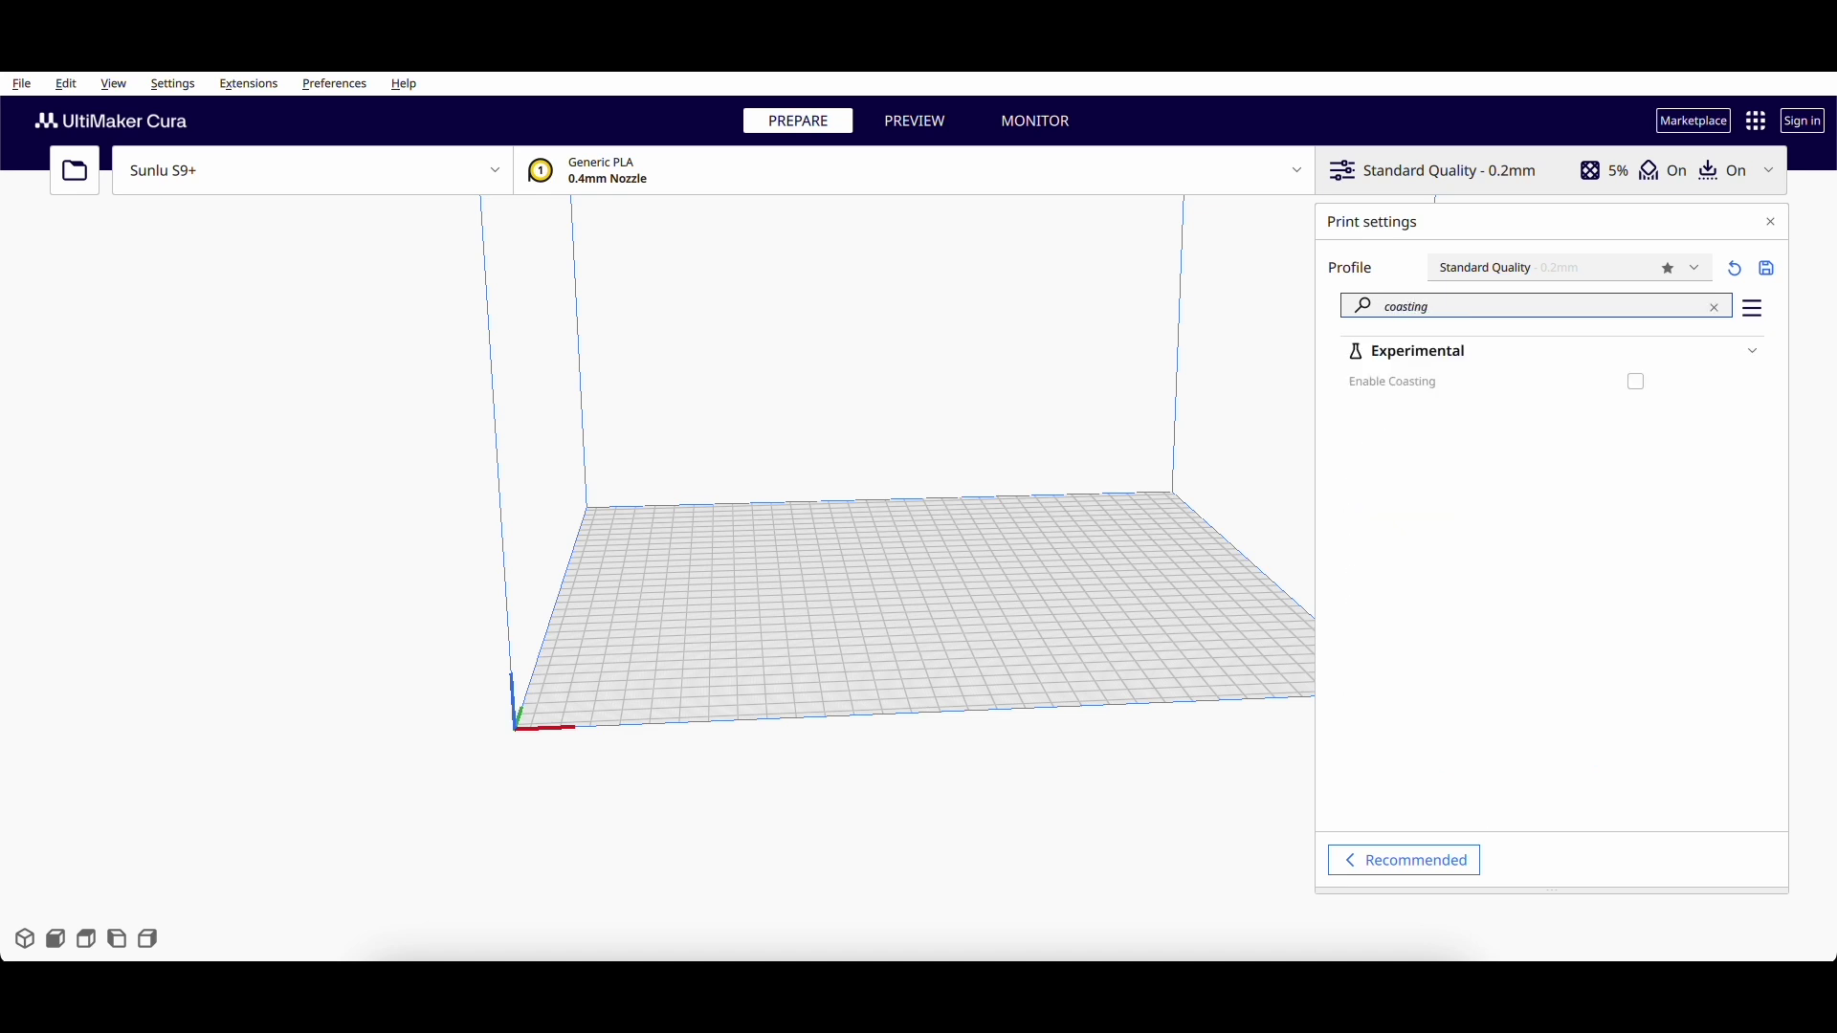
pyautogui.moveTo(1526, 386)
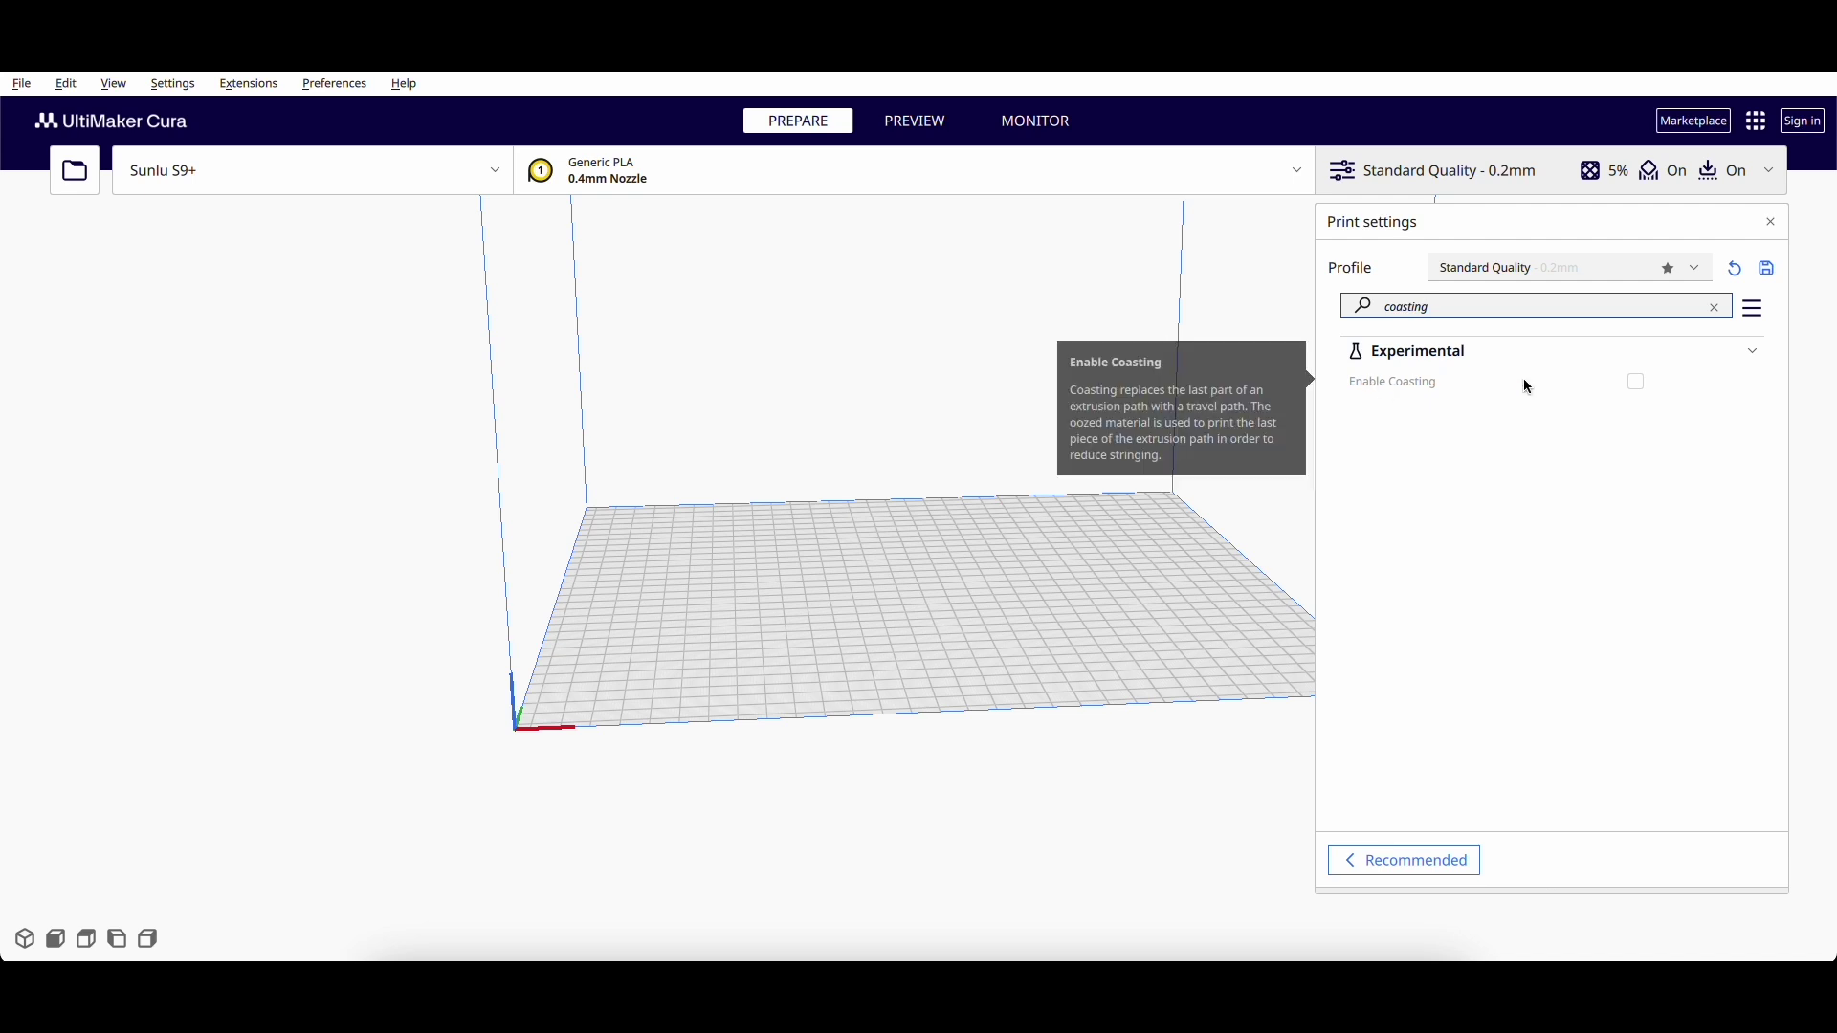
pyautogui.click(1637, 383)
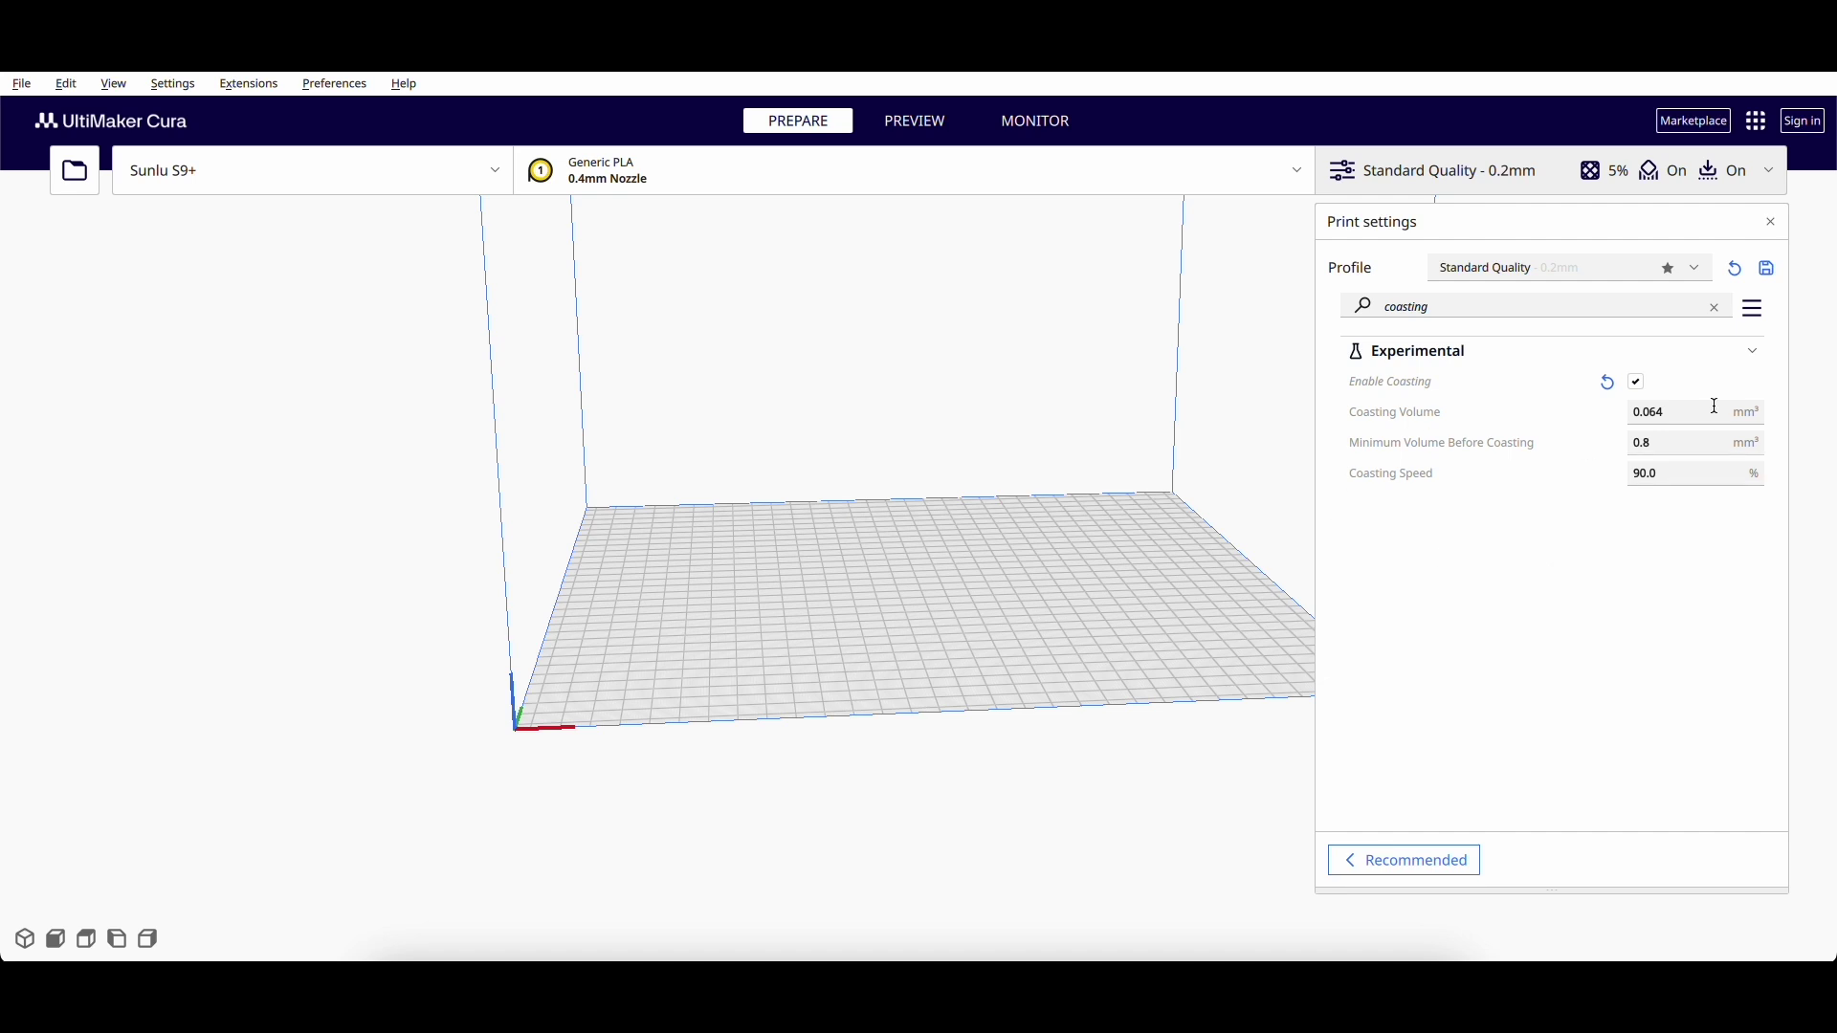
# Step: Clear the settings search and look through the list of settings from Walls to Support
pyautogui.click(1715, 309)
pyautogui.scroll(-2, 1522, 536)
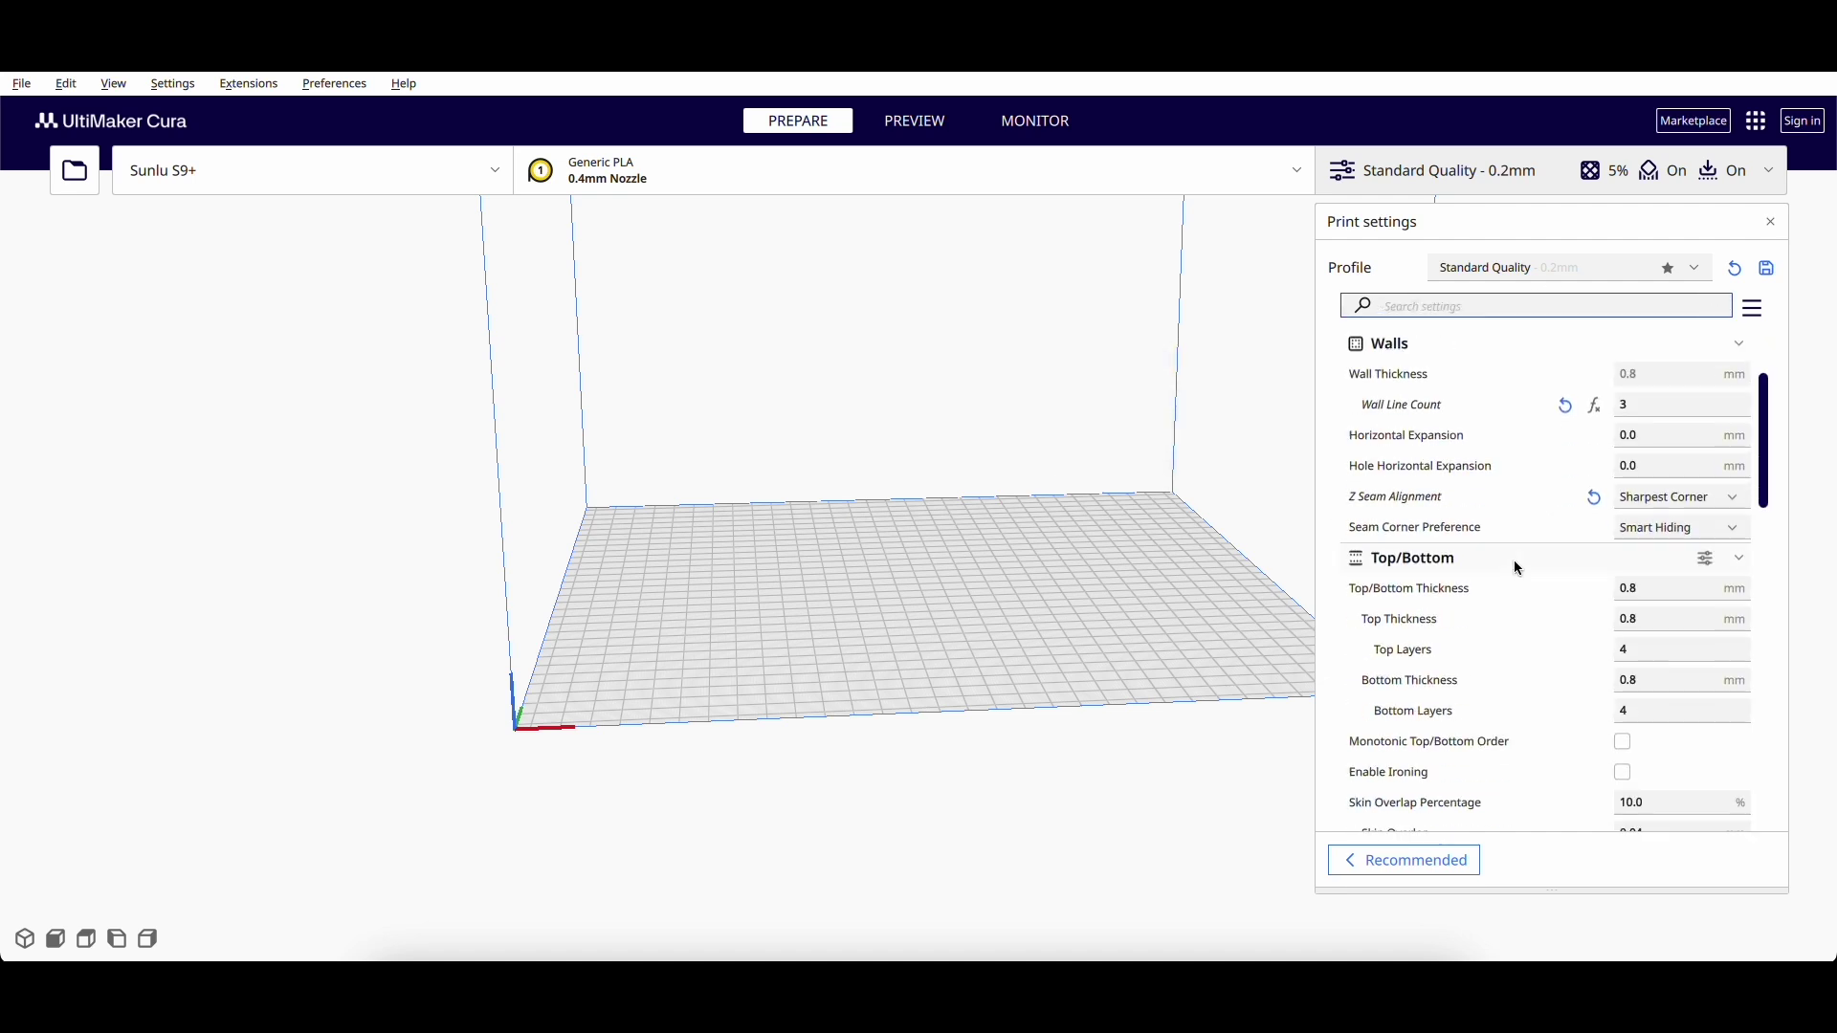
pyautogui.scroll(-15, 1514, 560)
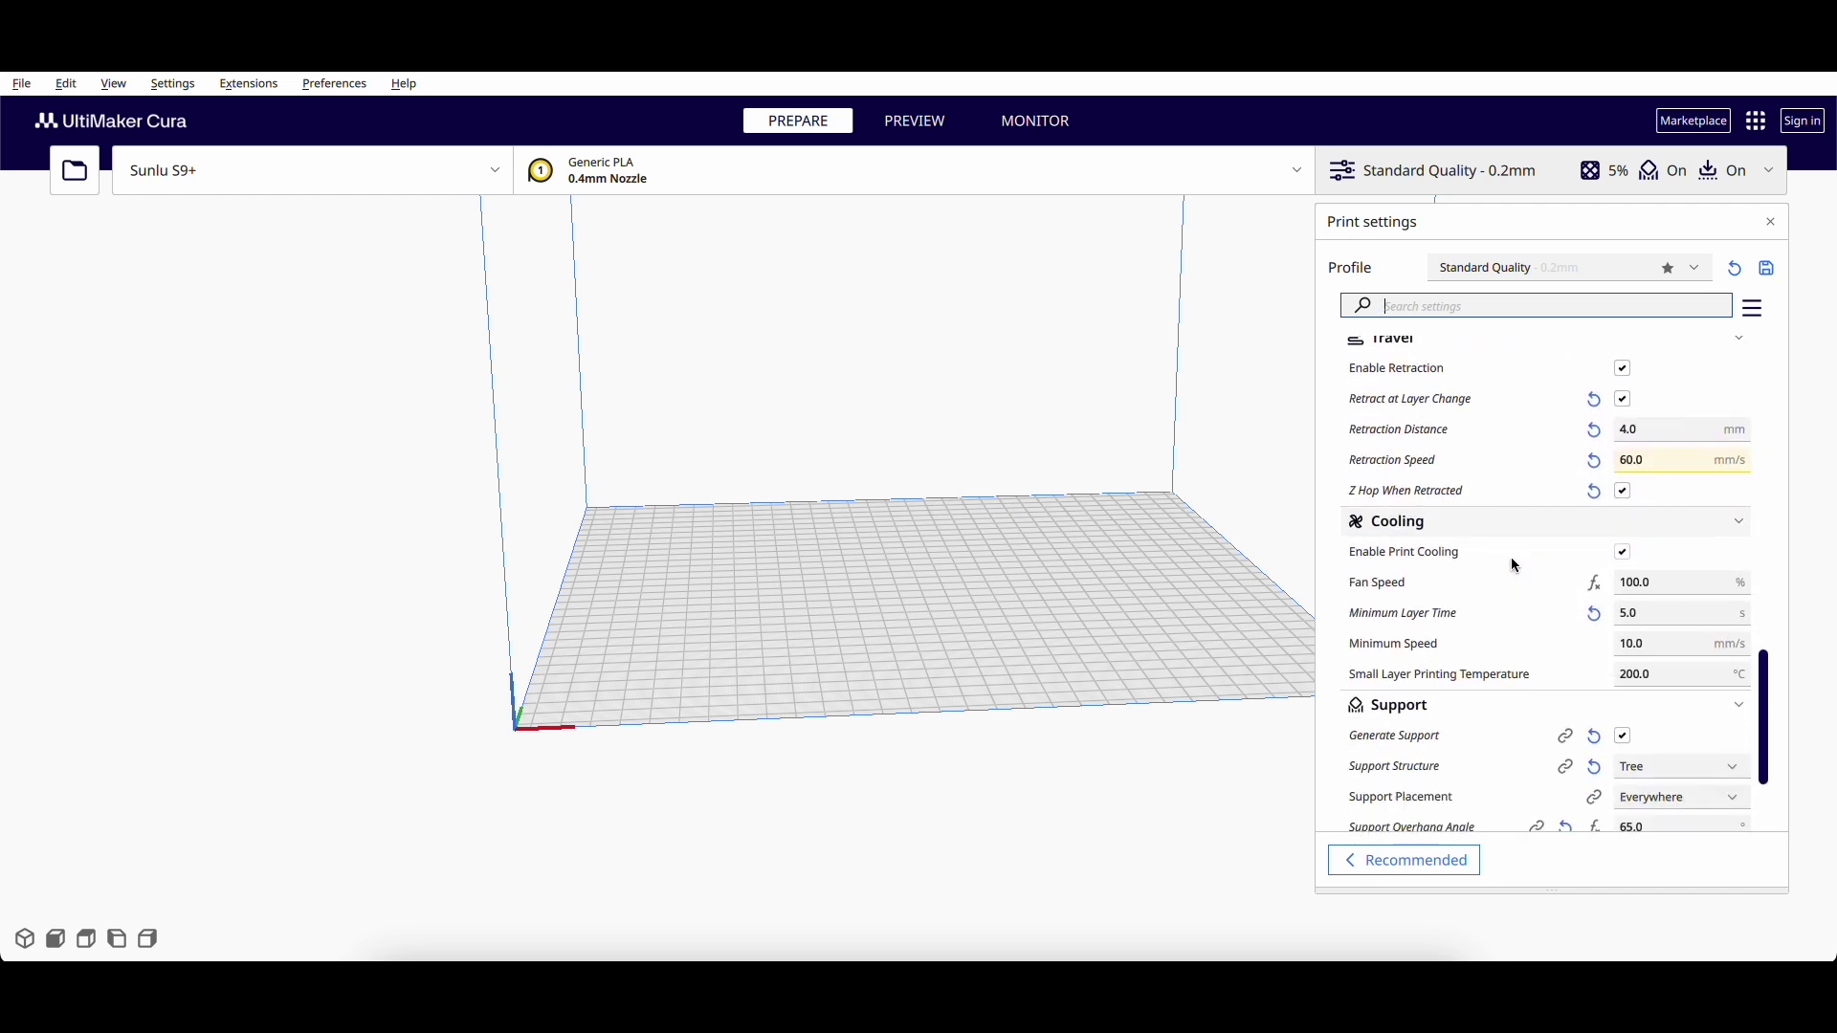
pyautogui.scroll(-2, 1514, 561)
pyautogui.scroll(5, 1517, 692)
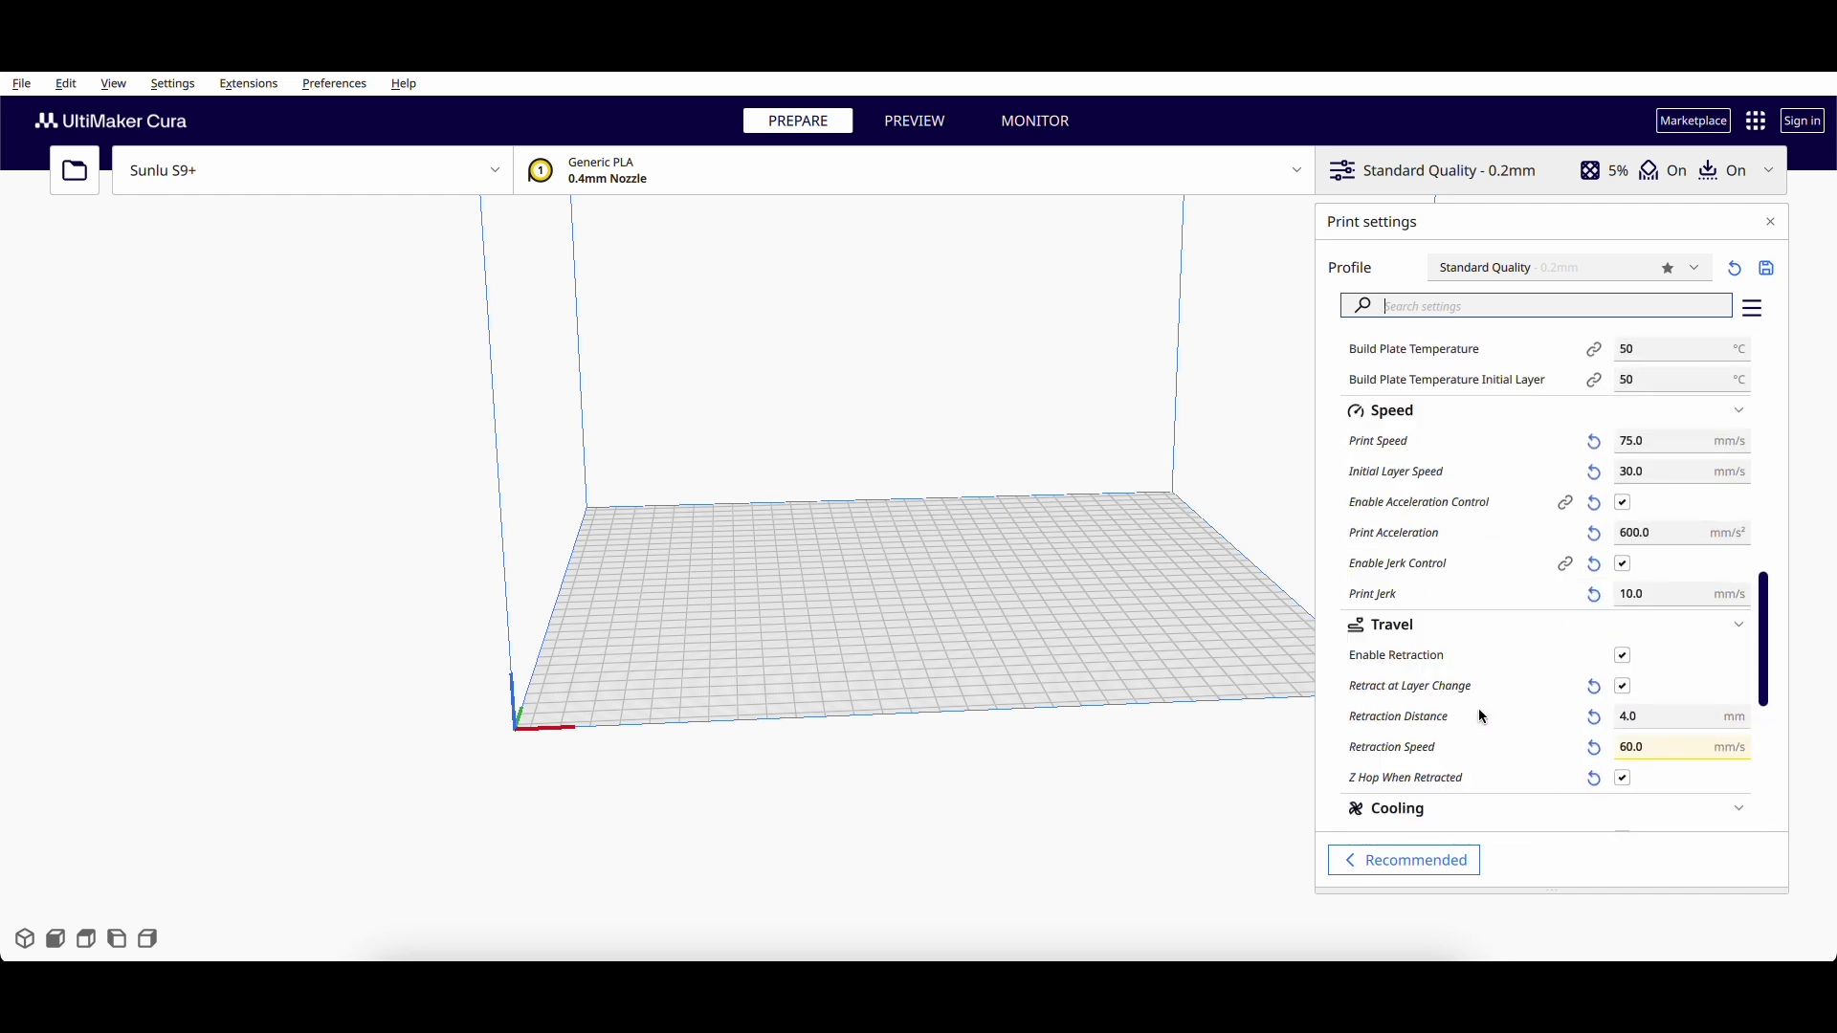
pyautogui.scroll(10, 1482, 717)
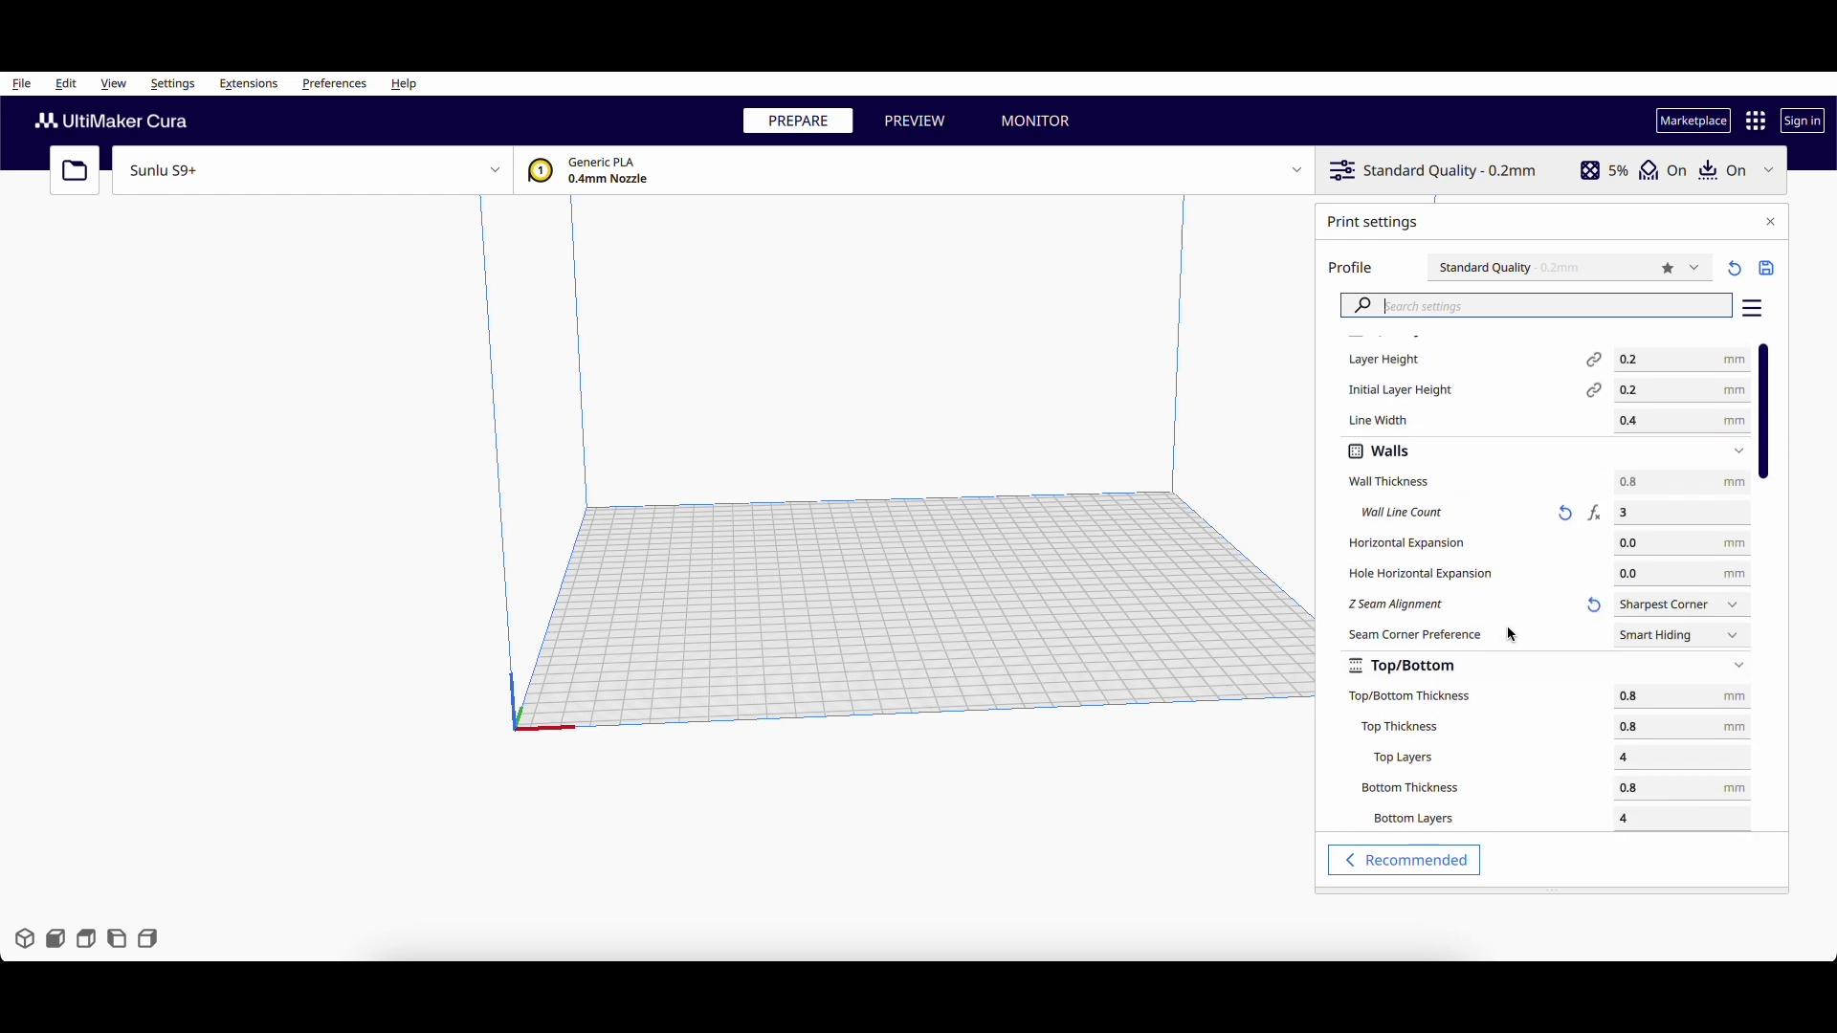
pyautogui.scroll(1, 1510, 635)
# Step: Switch the setting visibility to the Advanced preset and go to the Experimental category
pyautogui.click(1753, 307)
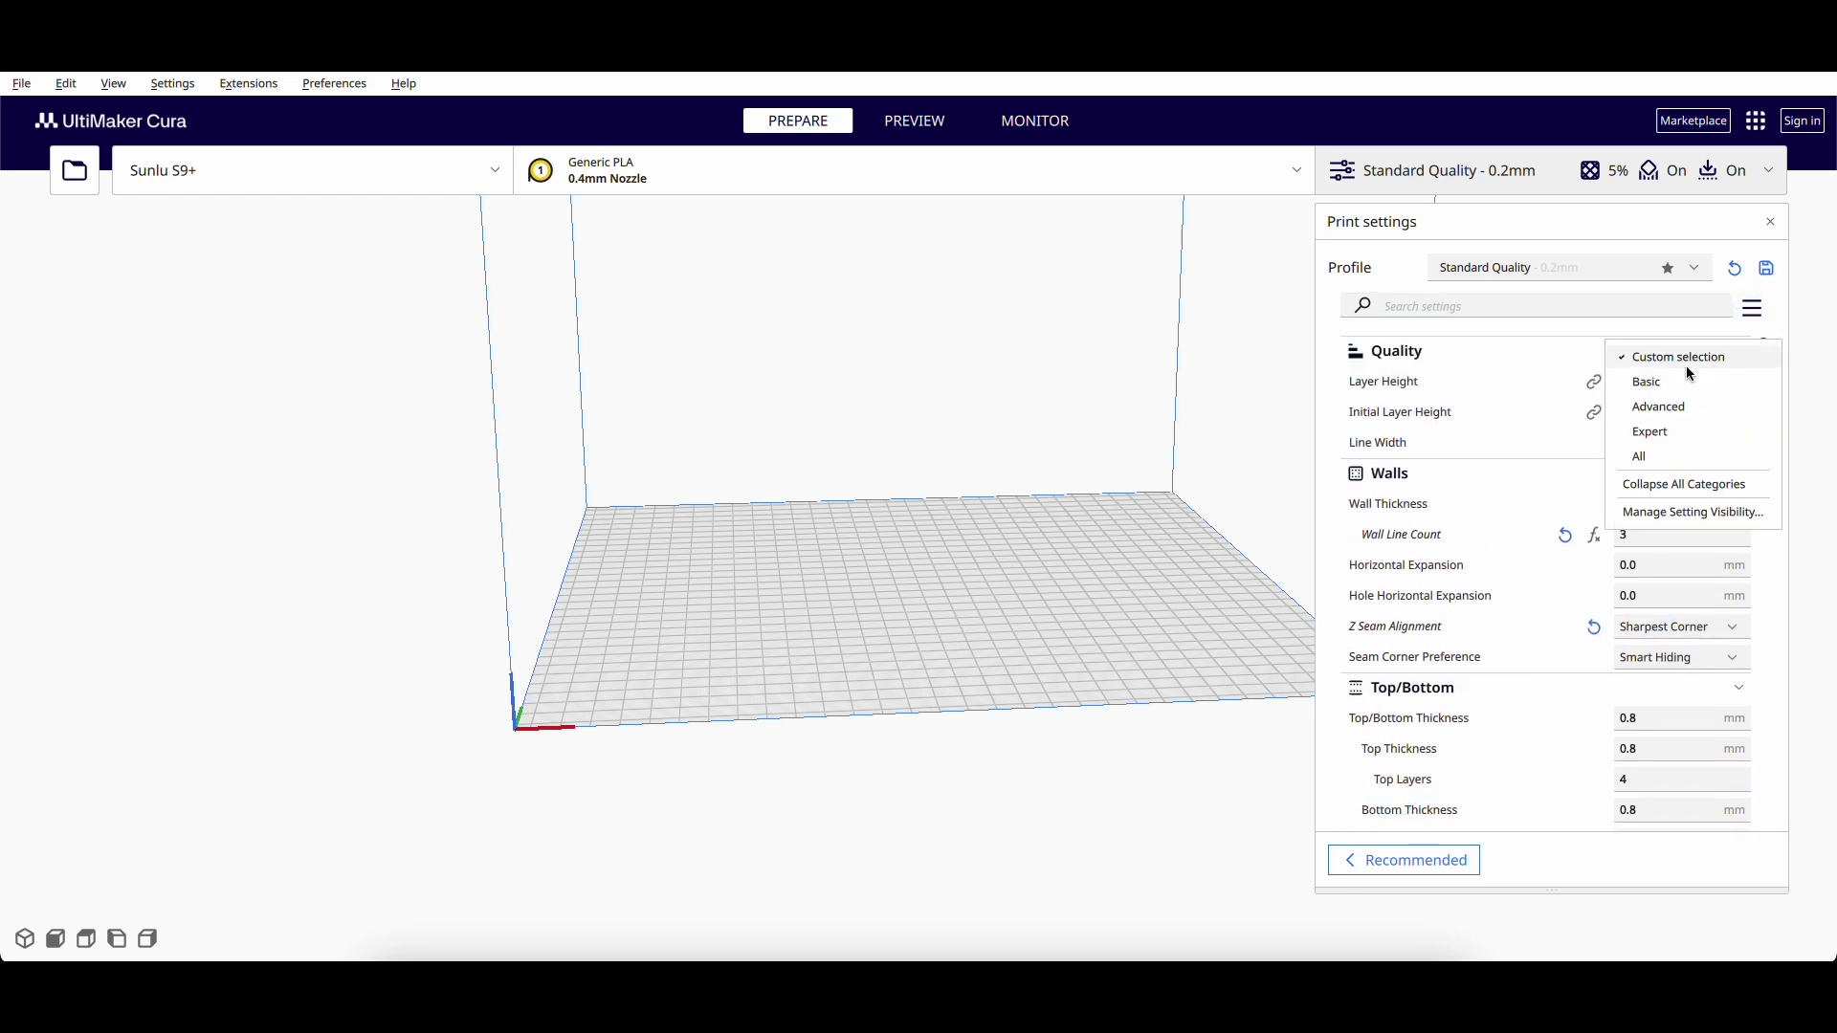
pyautogui.click(1673, 407)
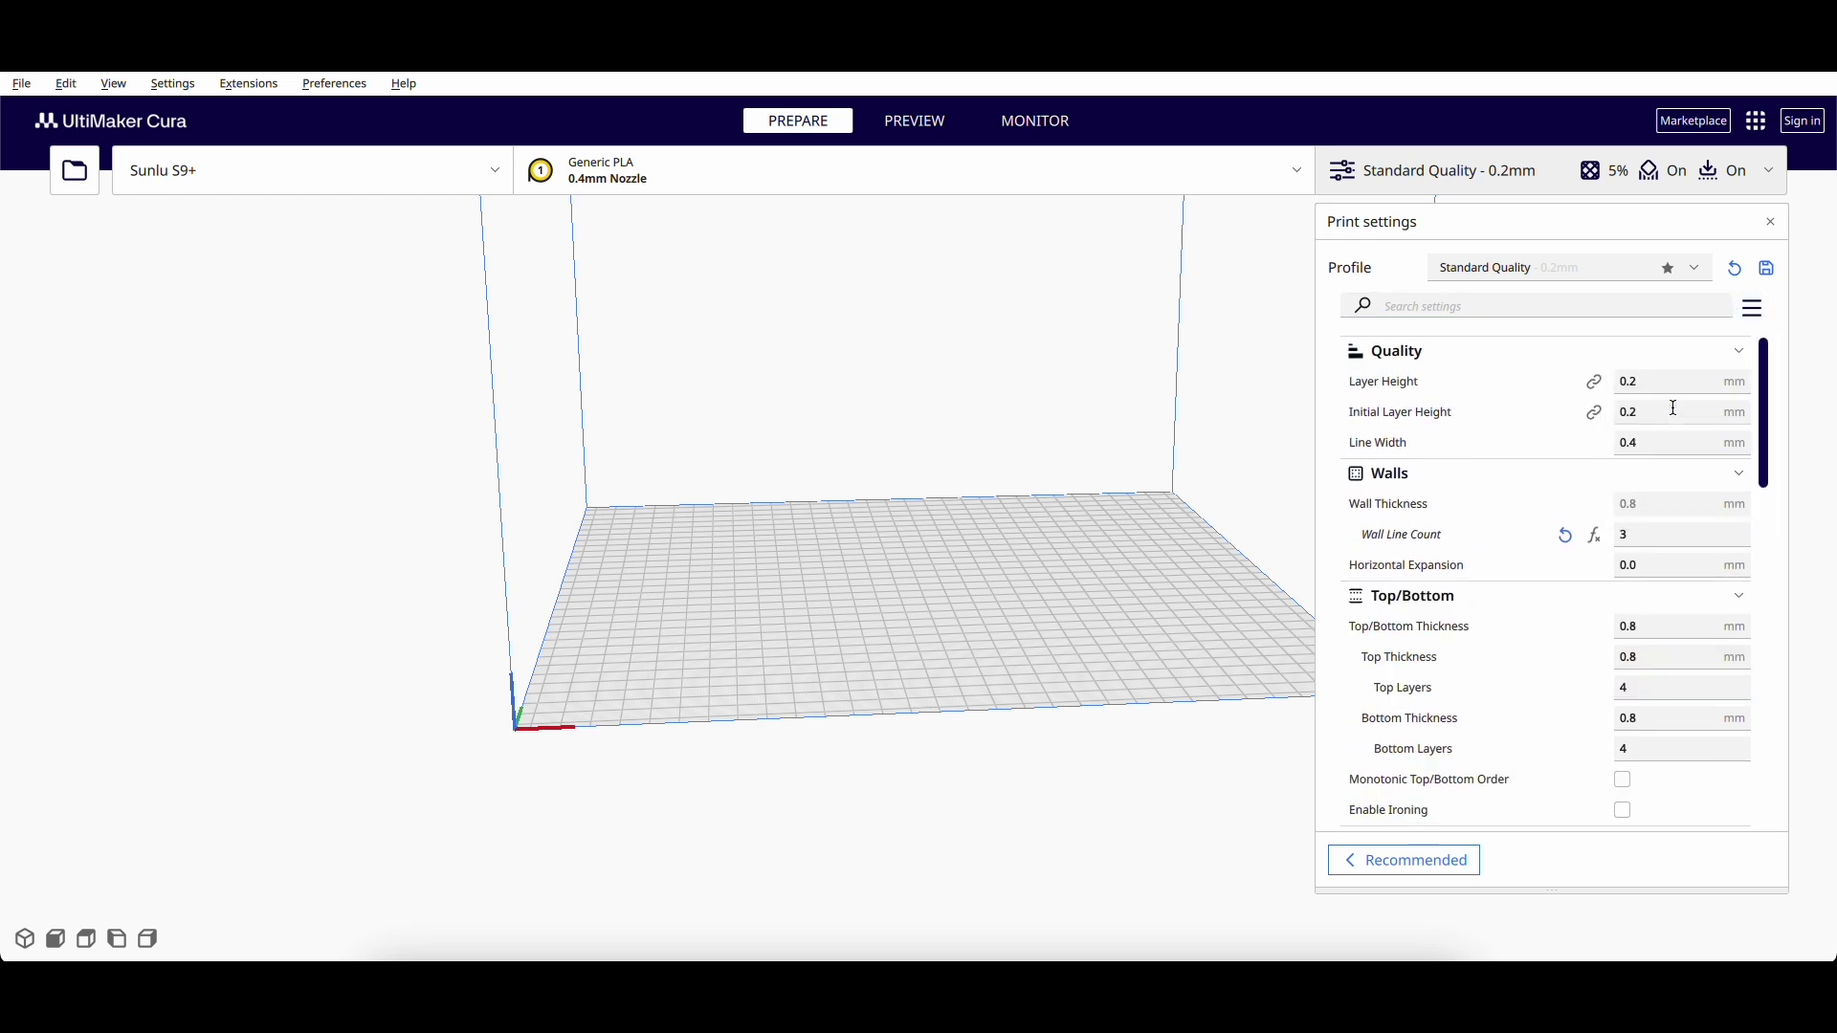
pyautogui.scroll(-10, 1531, 497)
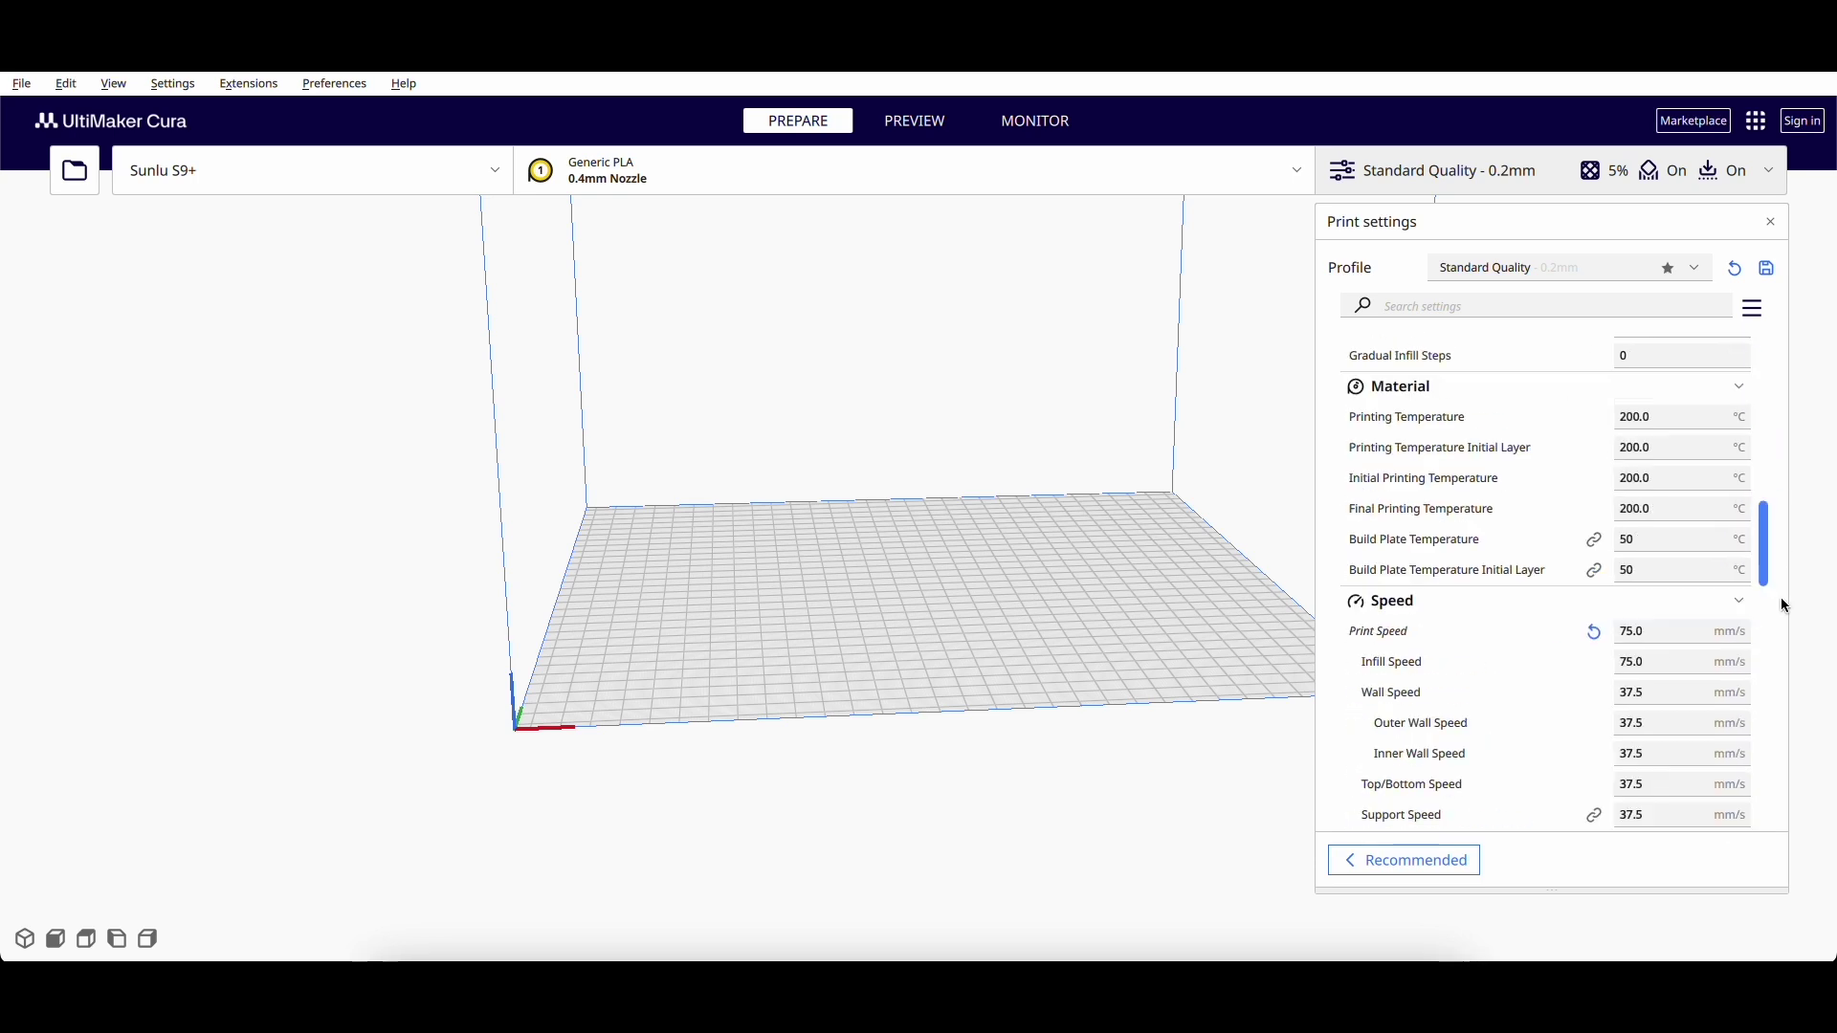
pyautogui.moveTo(1786, 606); pyautogui.dragTo(1782, 803)
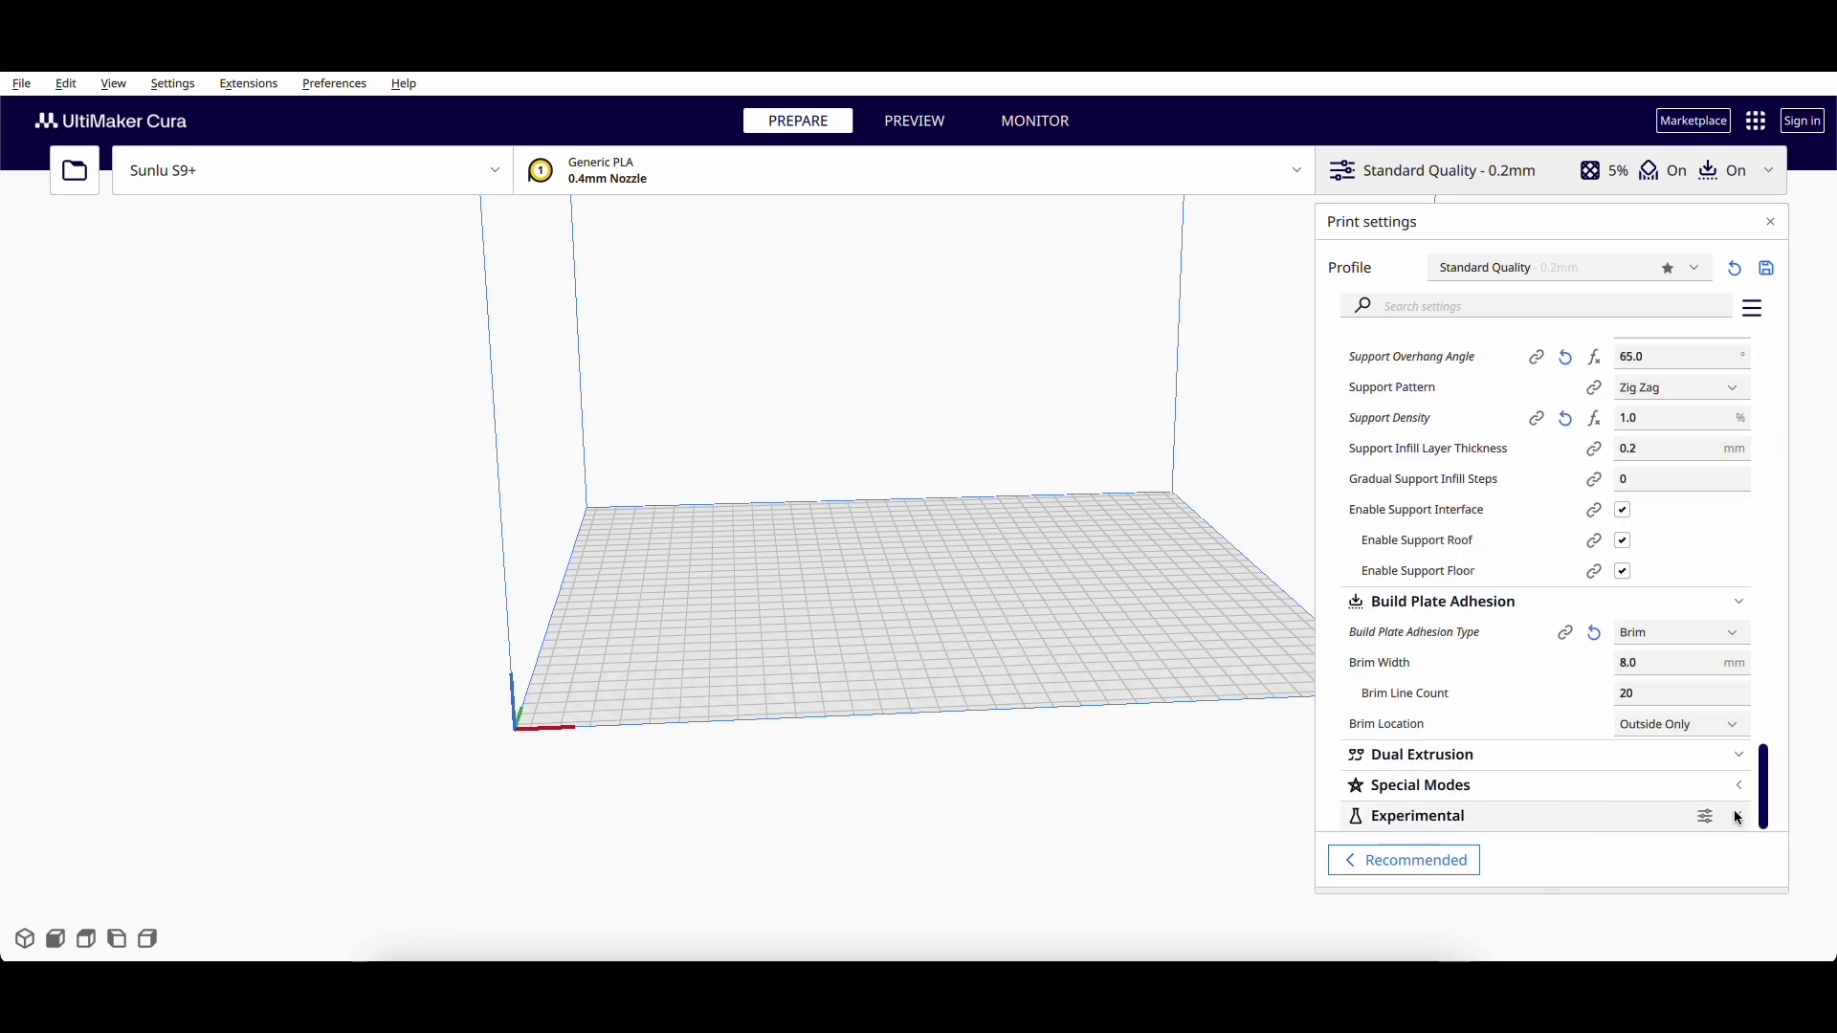
# Step: Look through the Special Modes and Experimental settings of the Advanced preset, leaving only the Experimental category expanded
pyautogui.click(1742, 788)
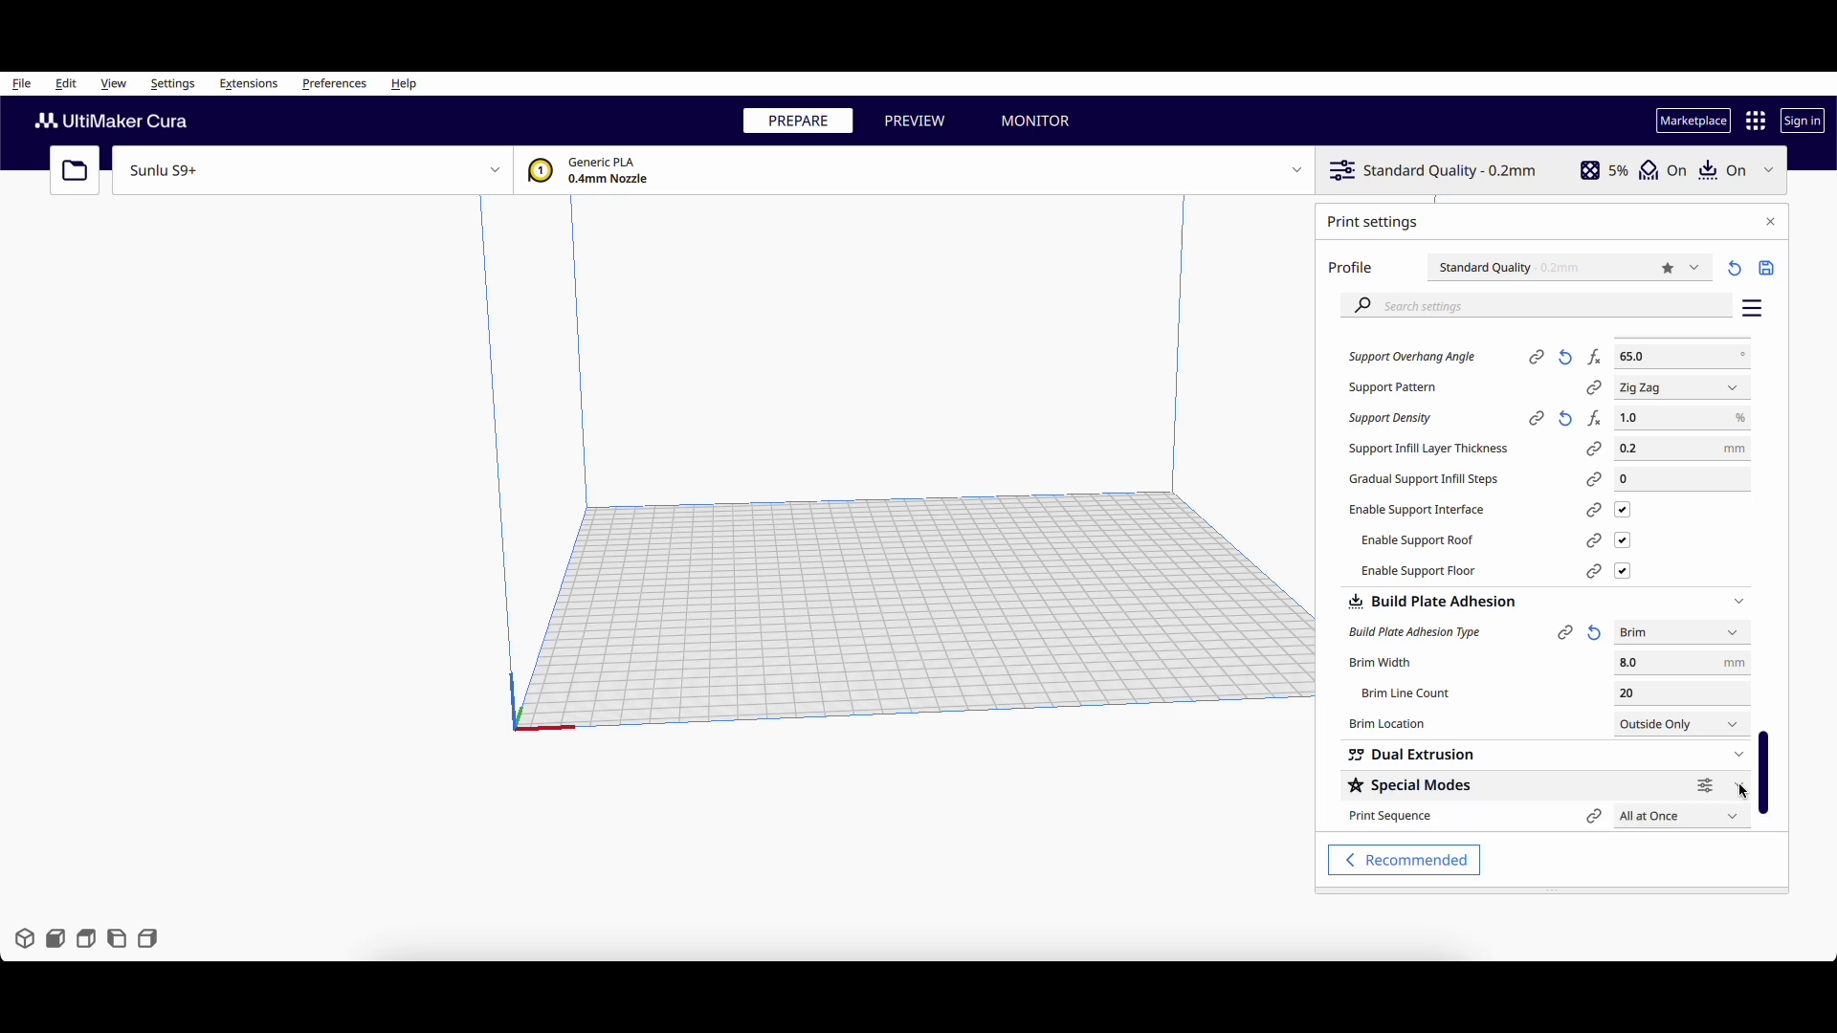
pyautogui.scroll(-2, 1723, 780)
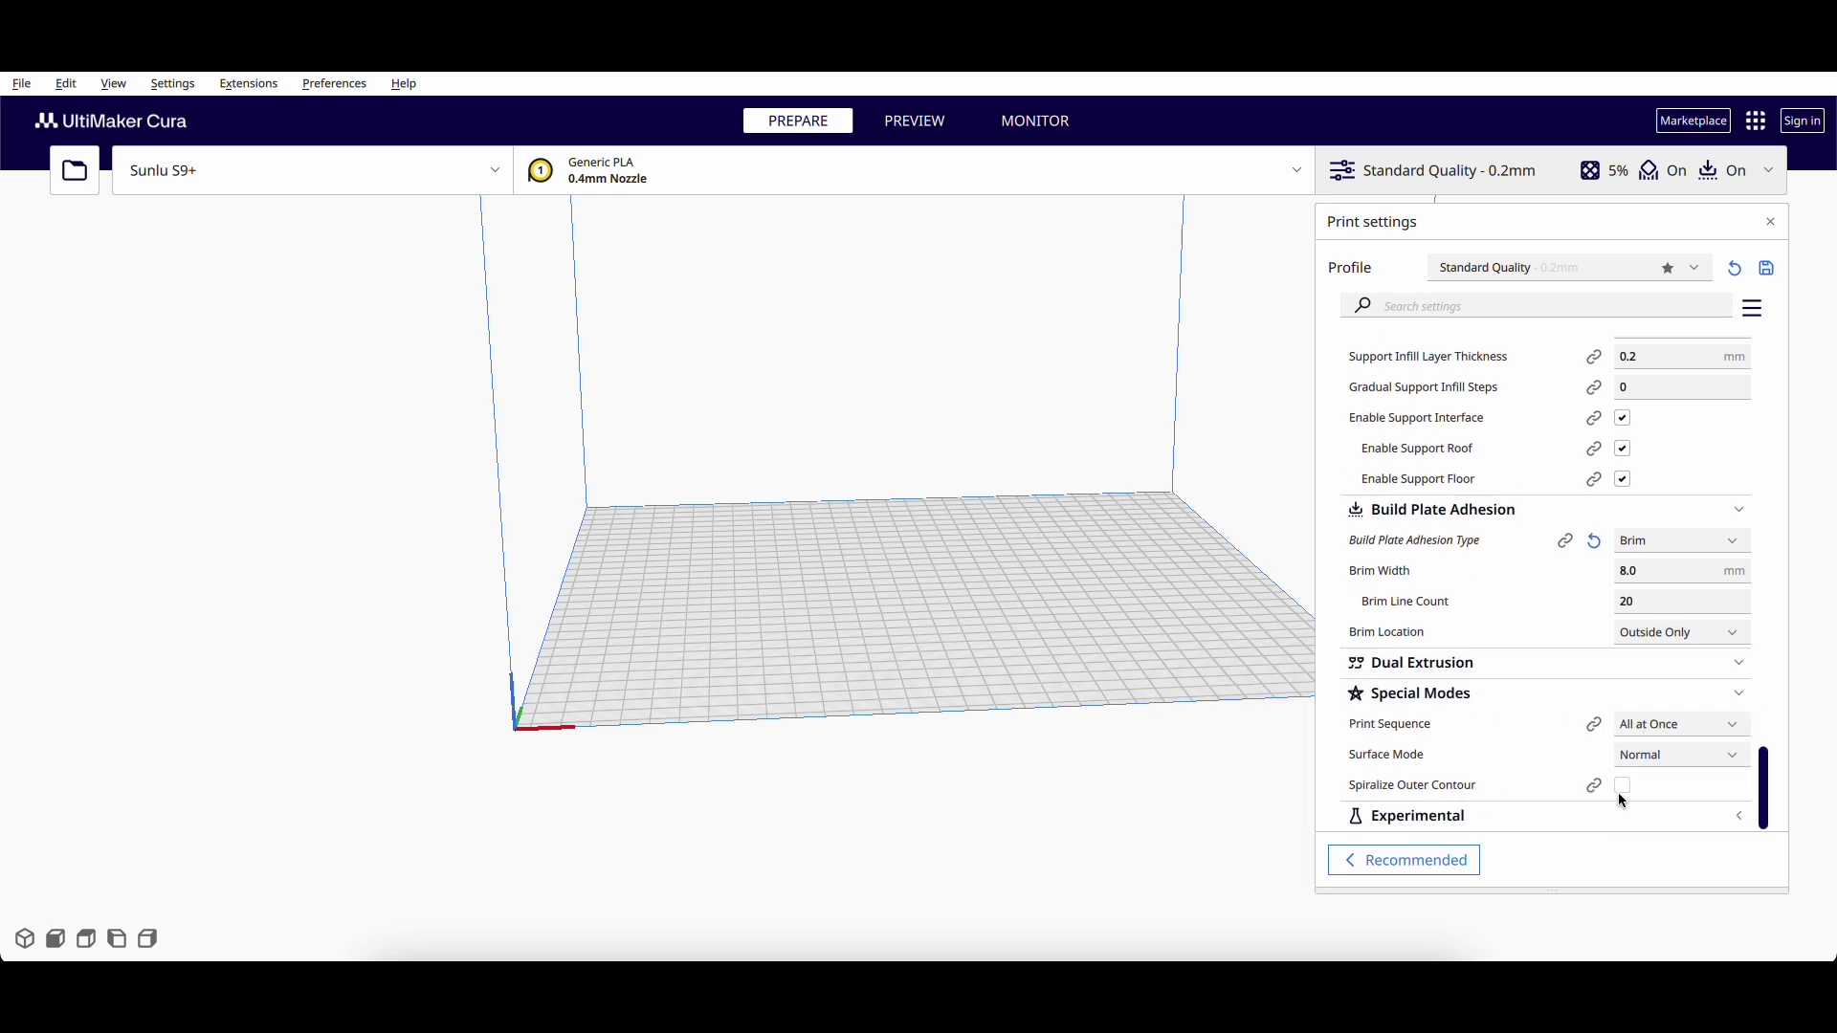
pyautogui.click(1742, 696)
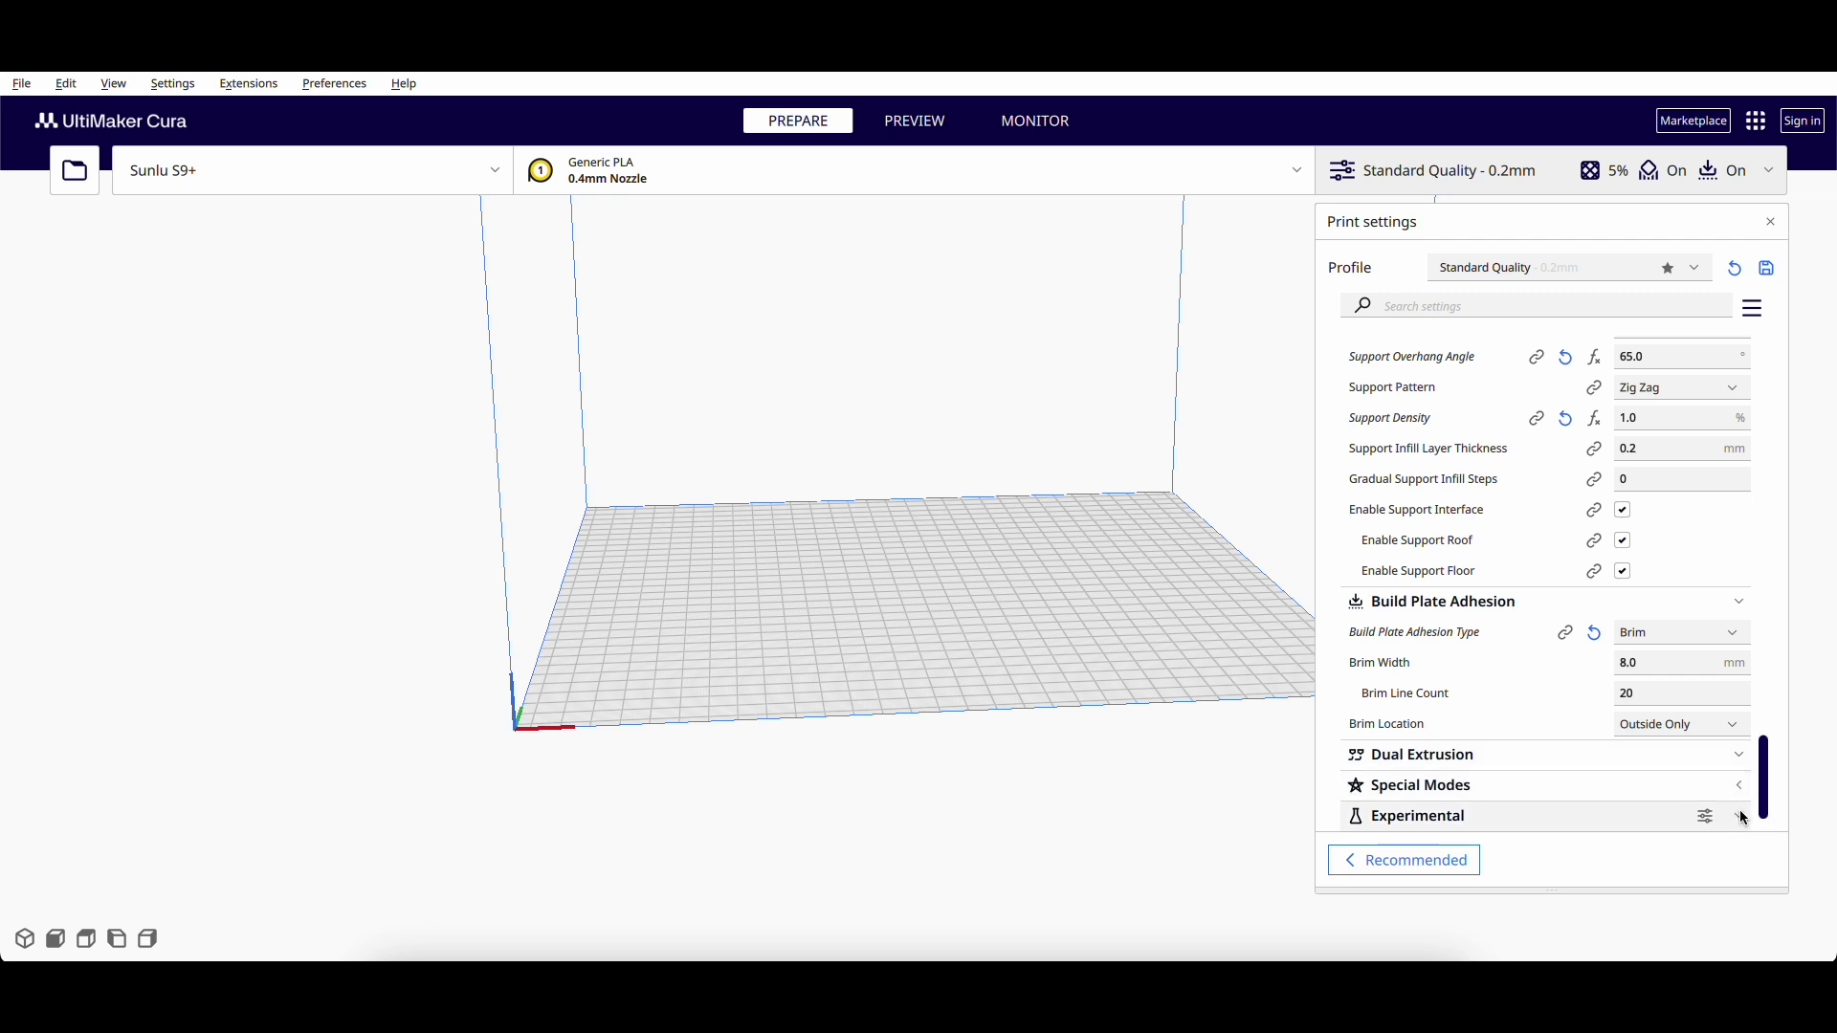
pyautogui.click(1741, 818)
pyautogui.scroll(-2, 1694, 766)
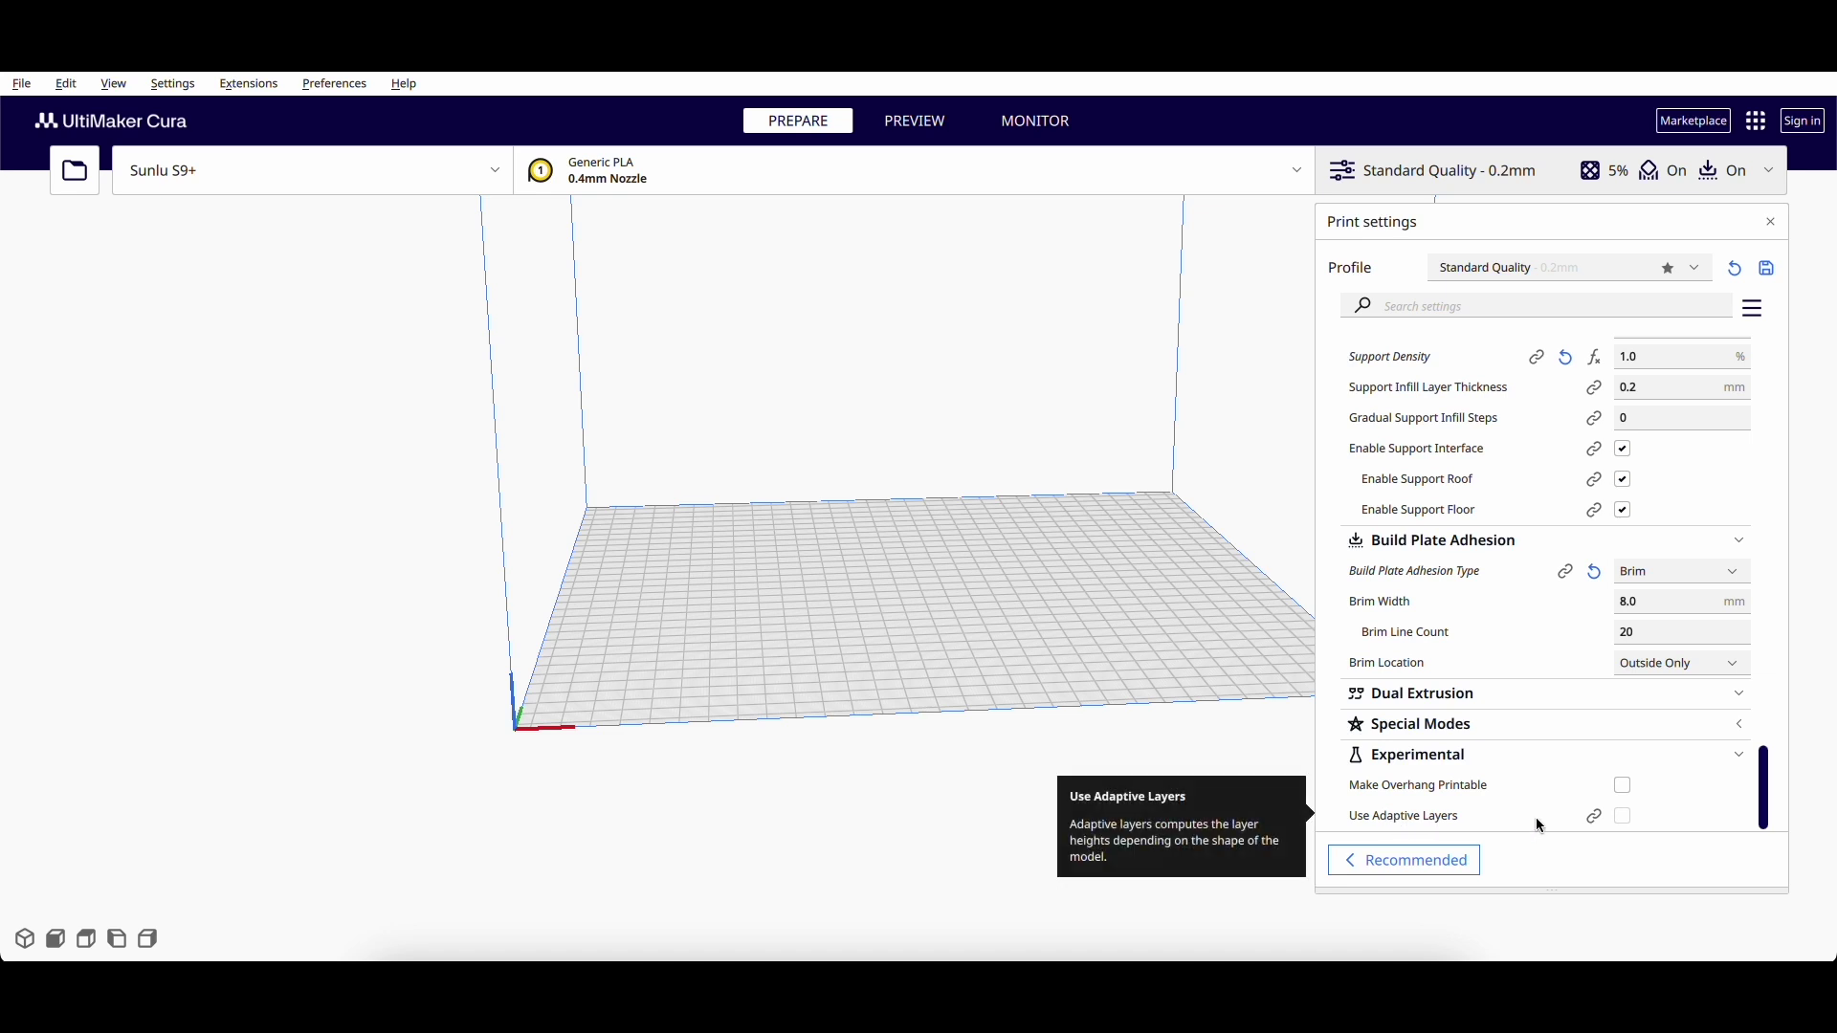
pyautogui.moveTo(1401, 799)
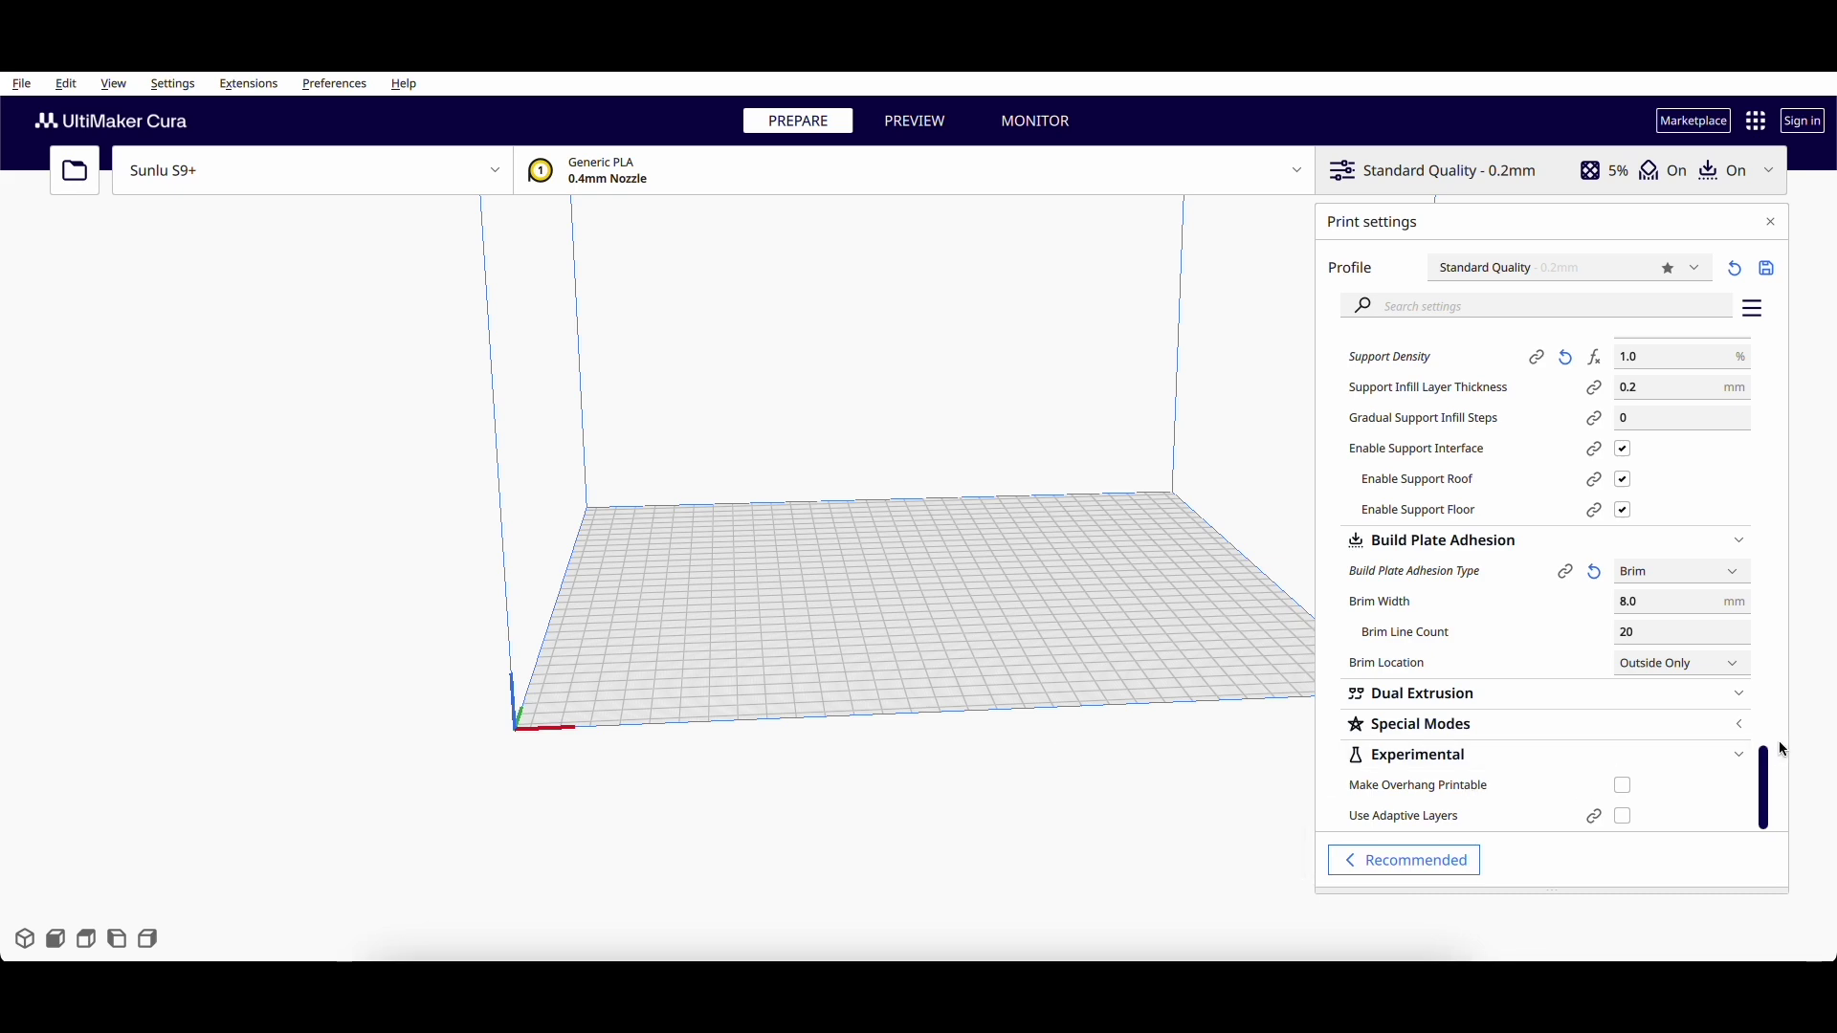
# Step: Switch the setting visibility to the Basic preset and look through the shortened list of print settings
pyautogui.scroll(3, 1764, 770)
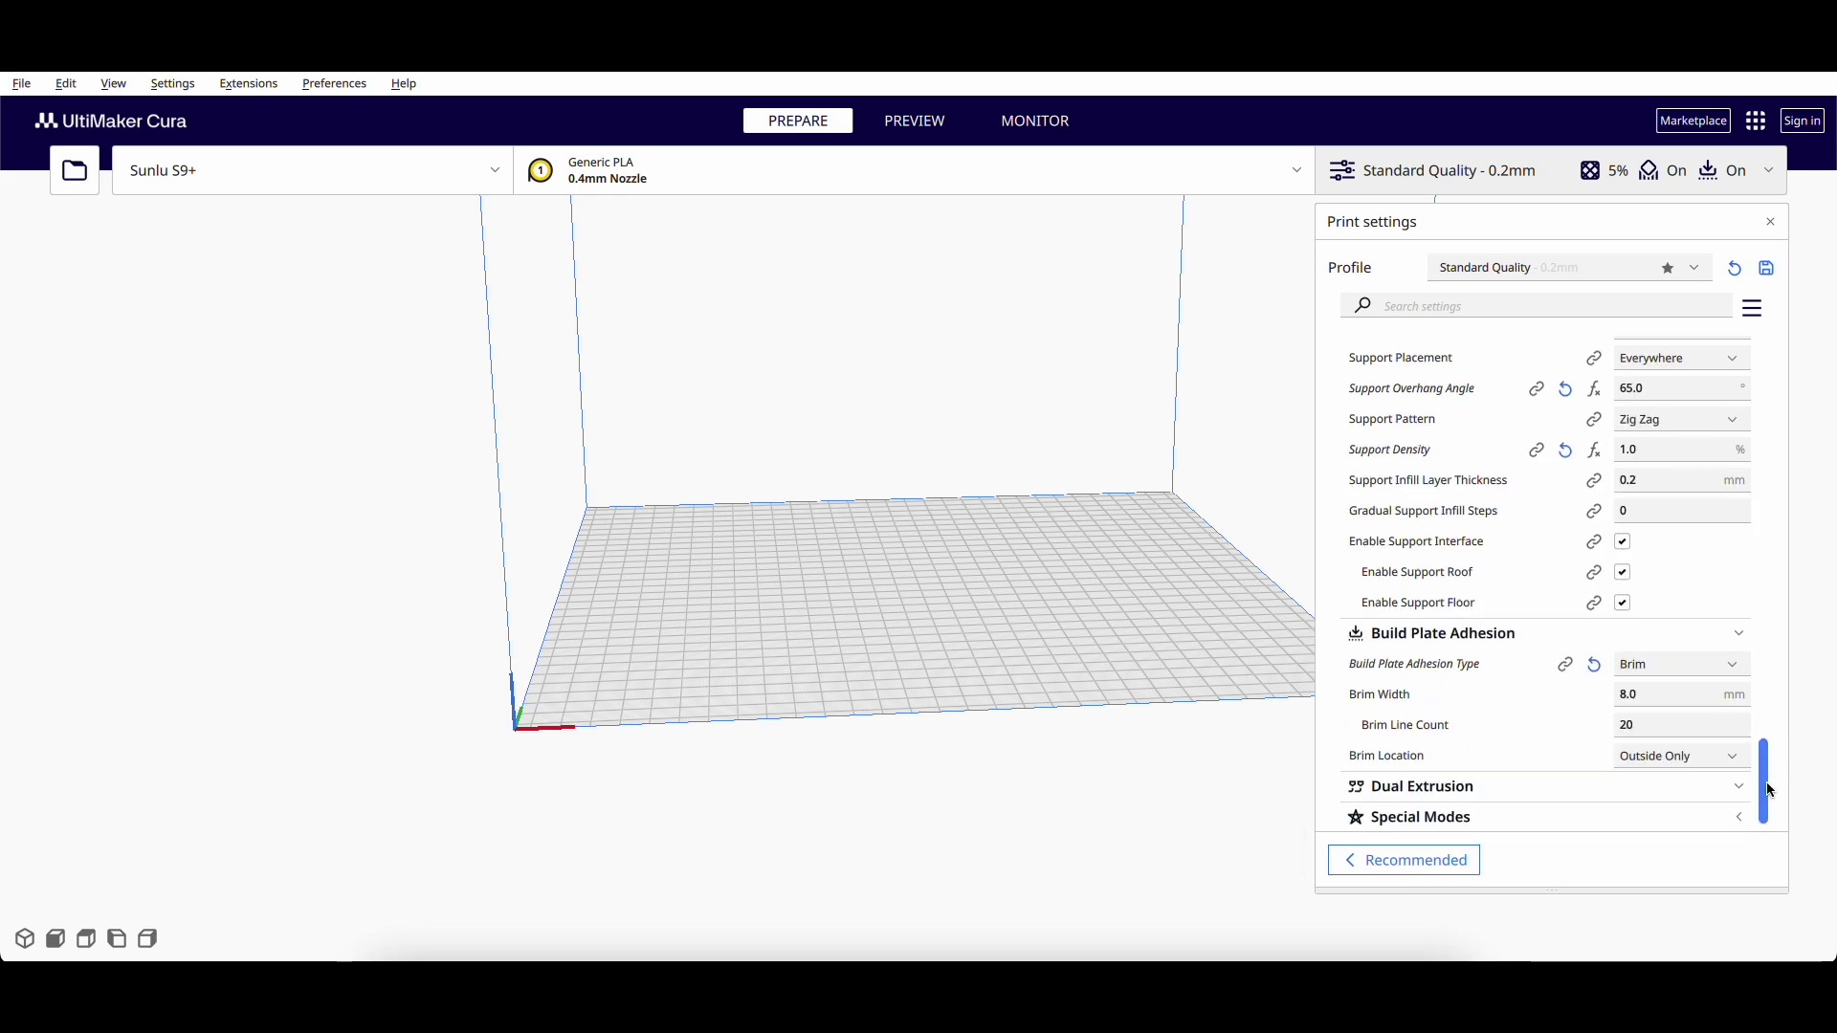
pyautogui.moveTo(1771, 790); pyautogui.dragTo(1756, 319)
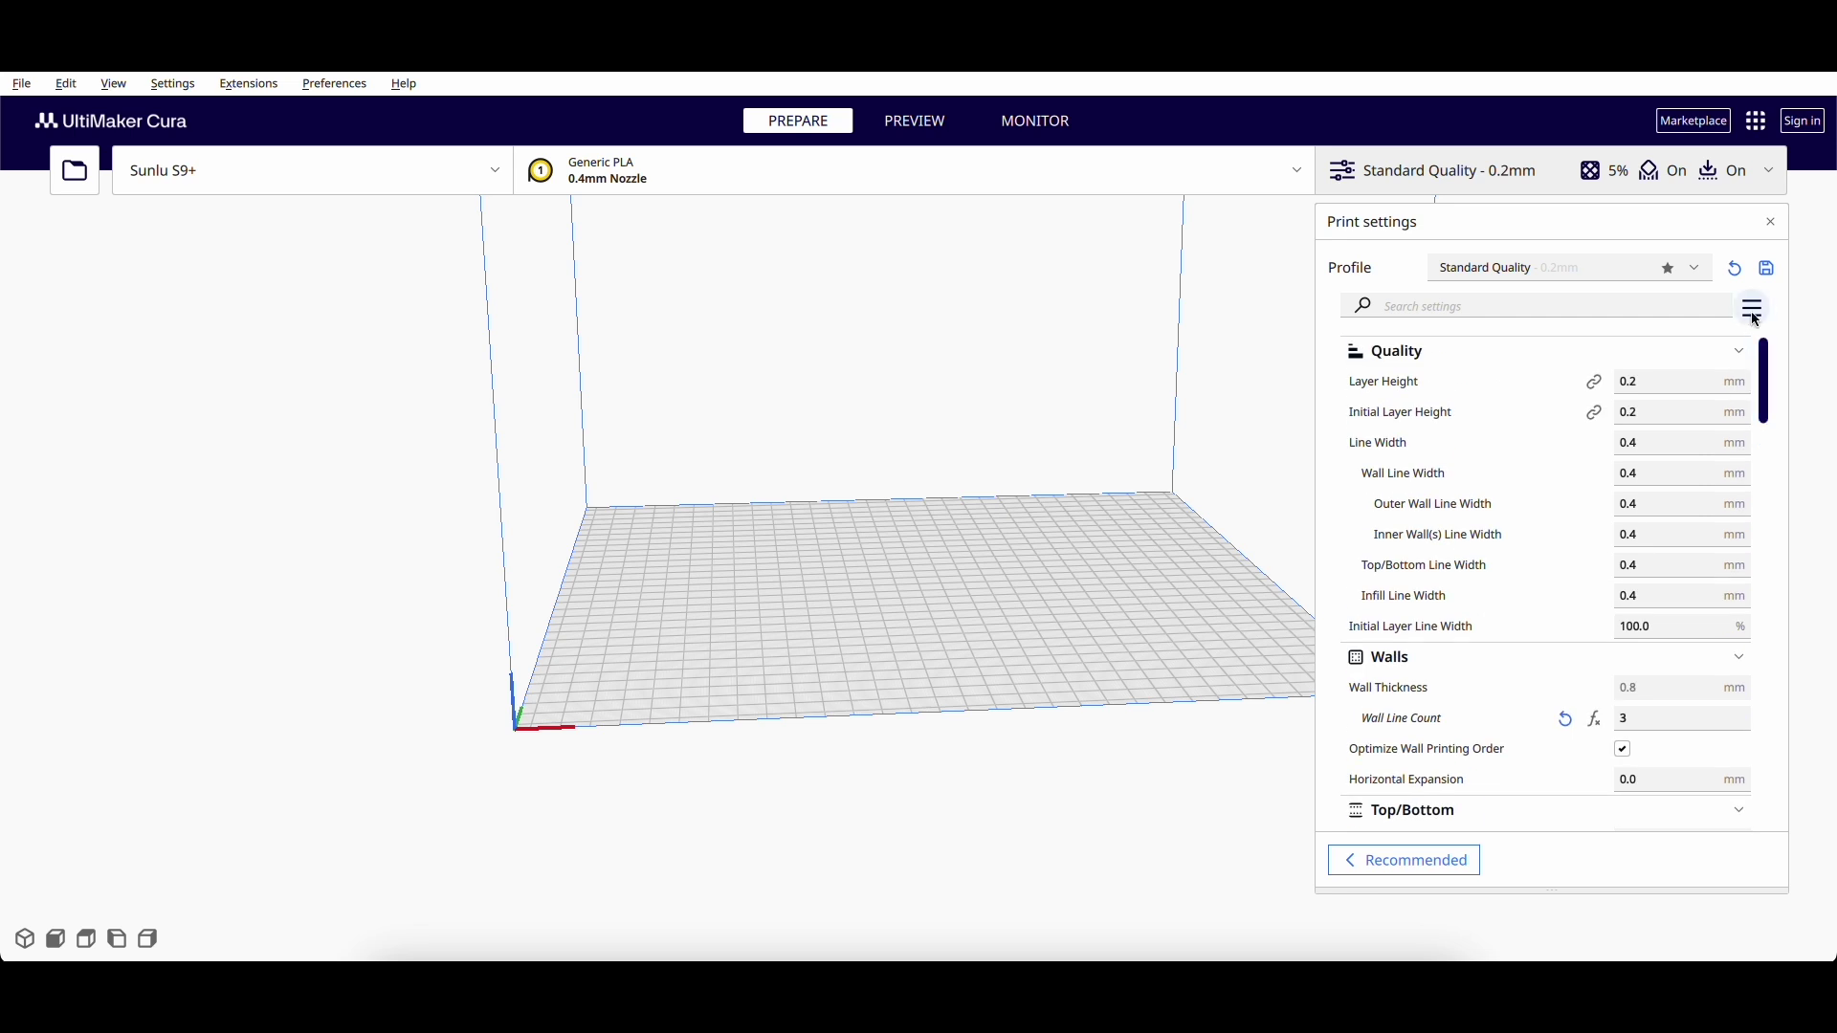
pyautogui.click(1756, 316)
pyautogui.click(1689, 388)
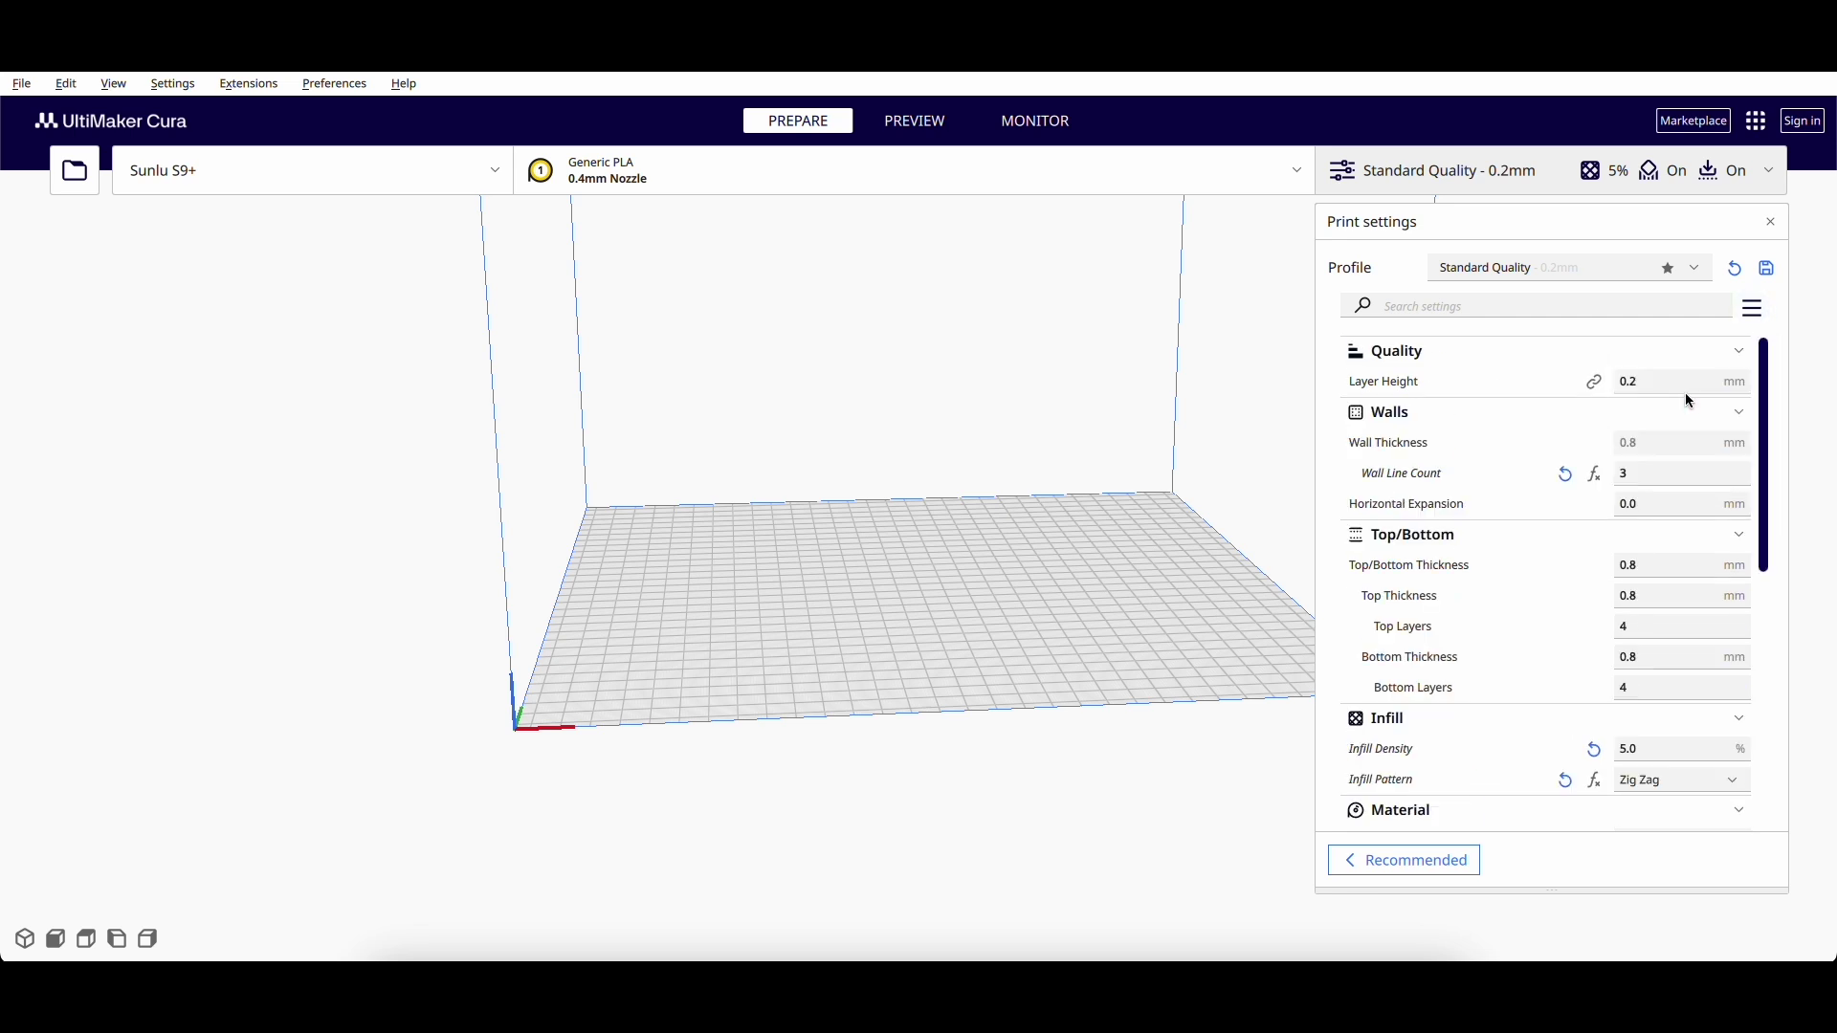
pyautogui.moveTo(1491, 515)
pyautogui.scroll(-8, 1492, 518)
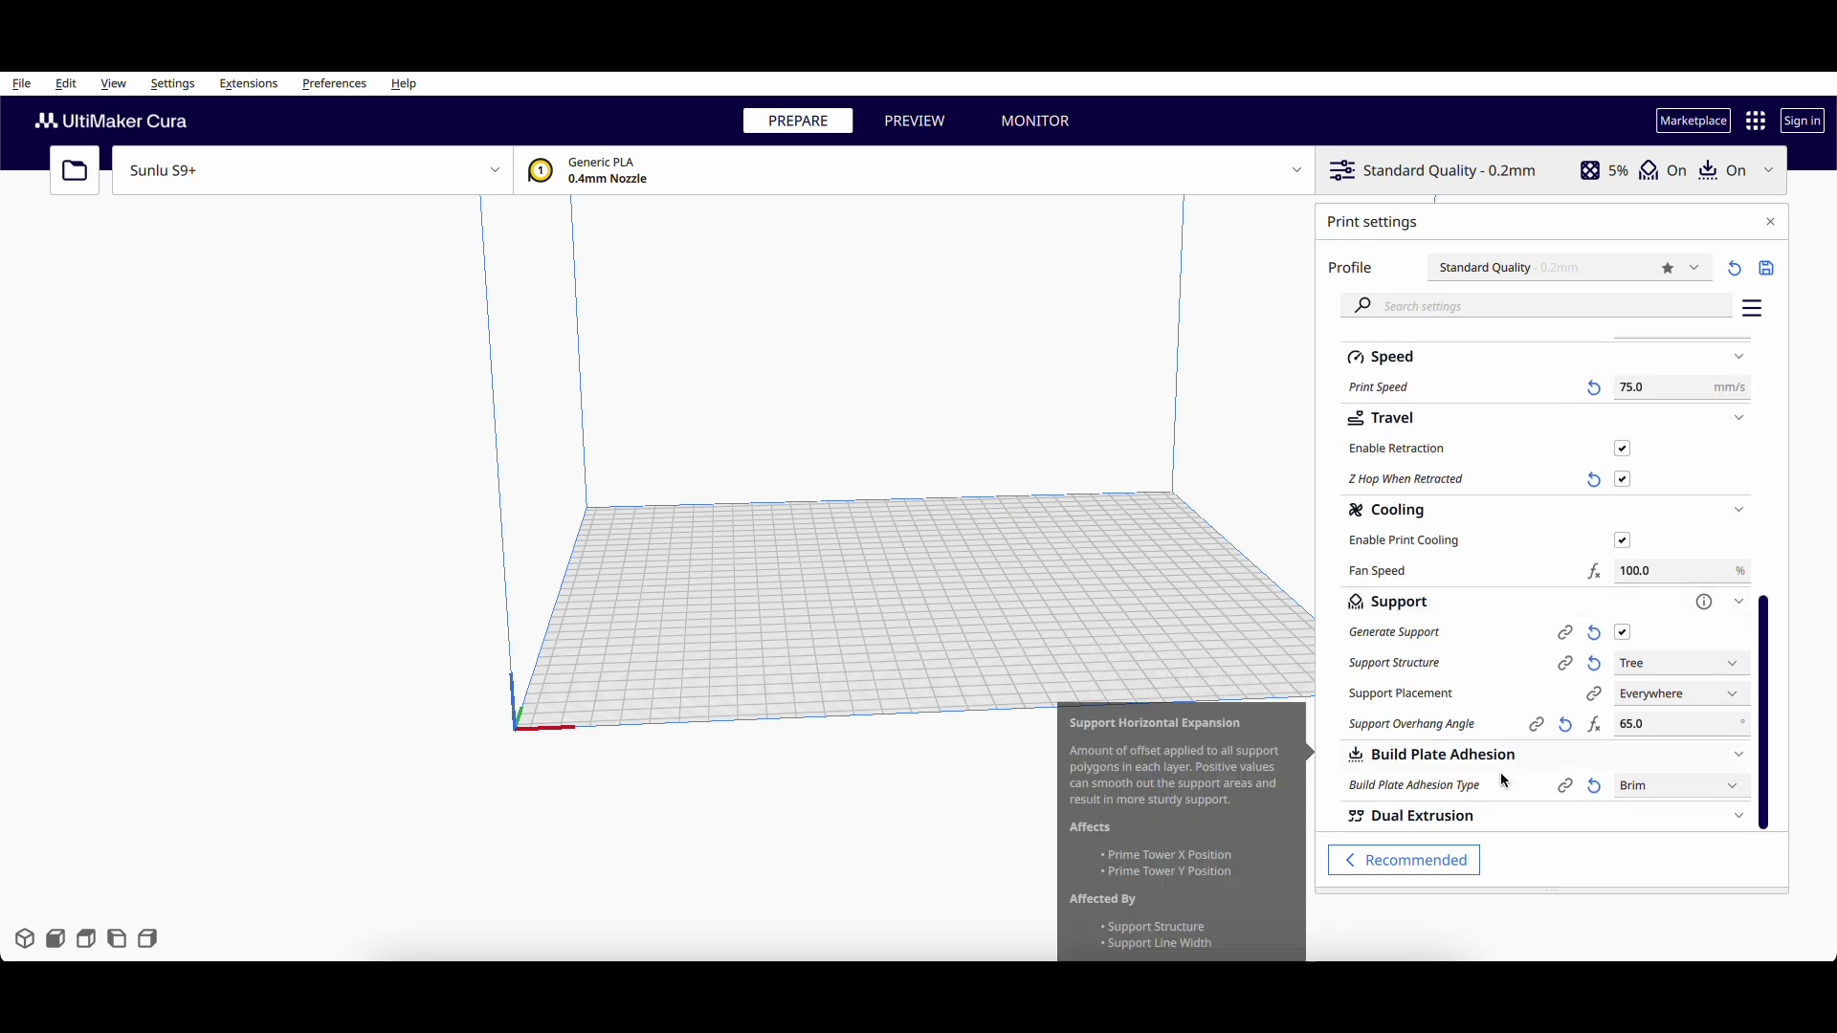
pyautogui.scroll(8, 1541, 681)
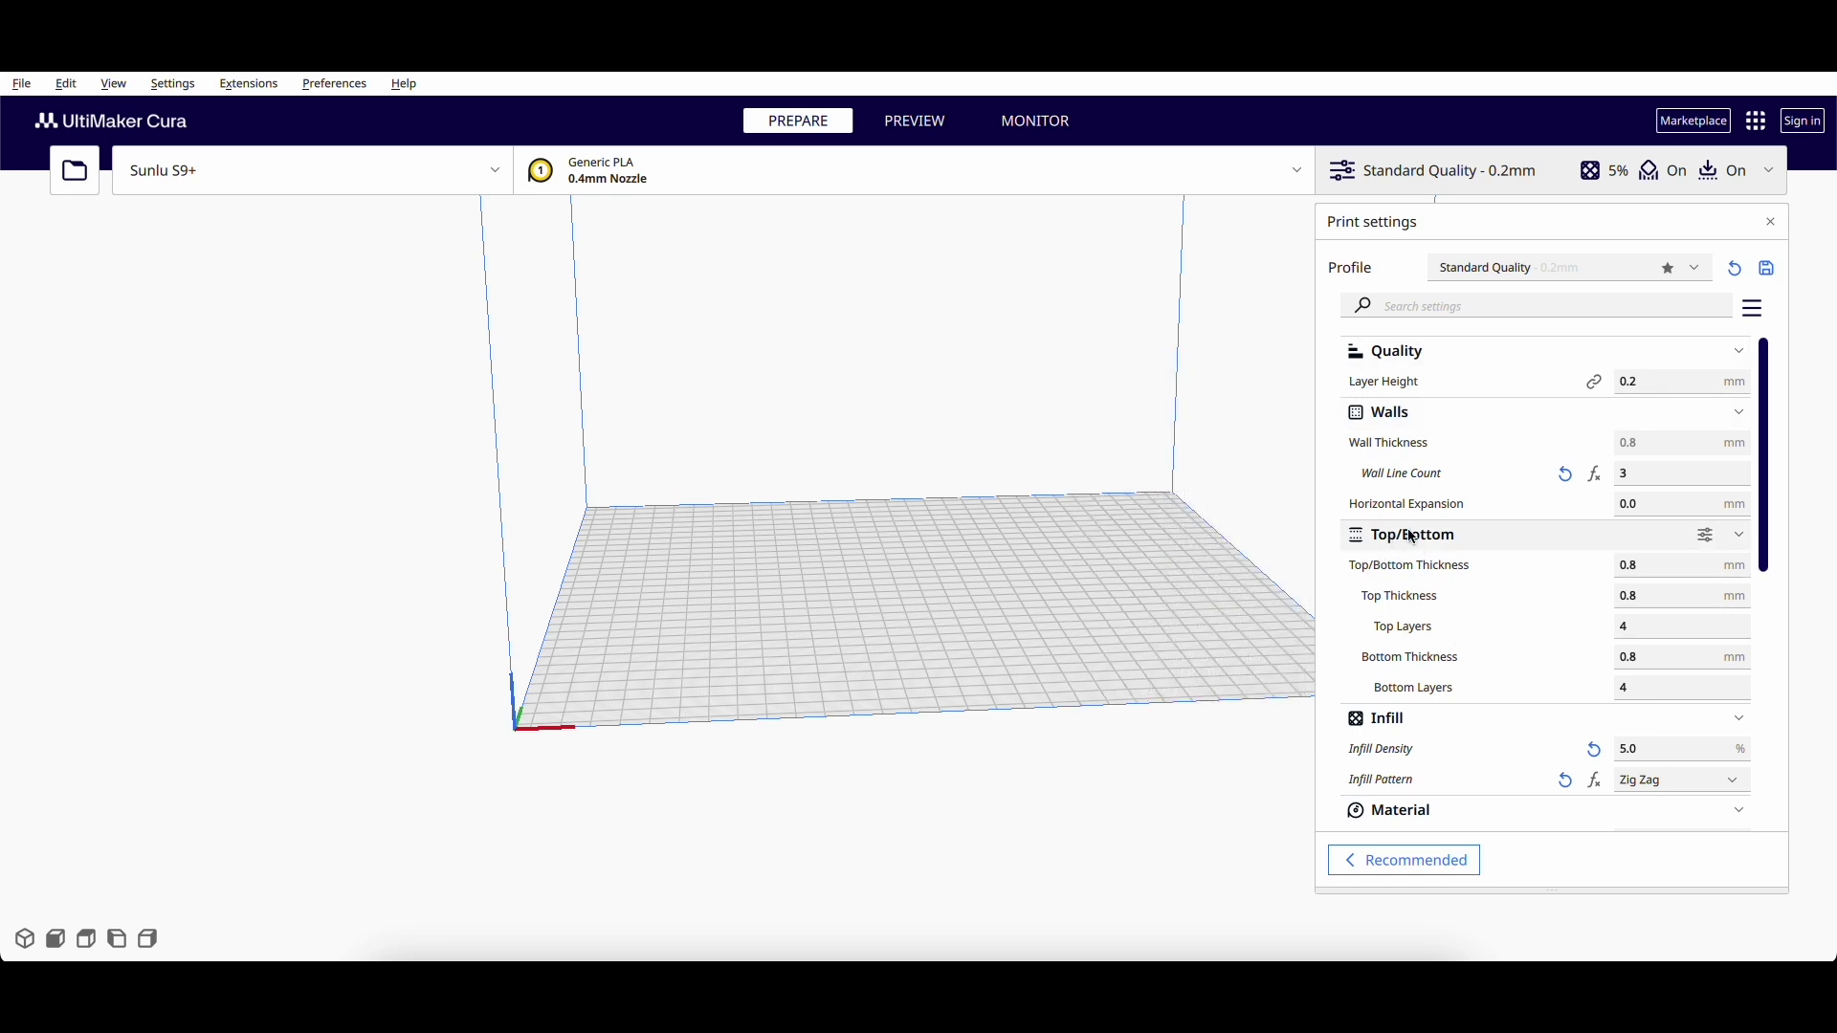
# Step: Set the Top/Bottom Thickness to 1 mm and the Layer Height to 0.1 mm
pyautogui.click(1495, 571)
pyautogui.write('1')
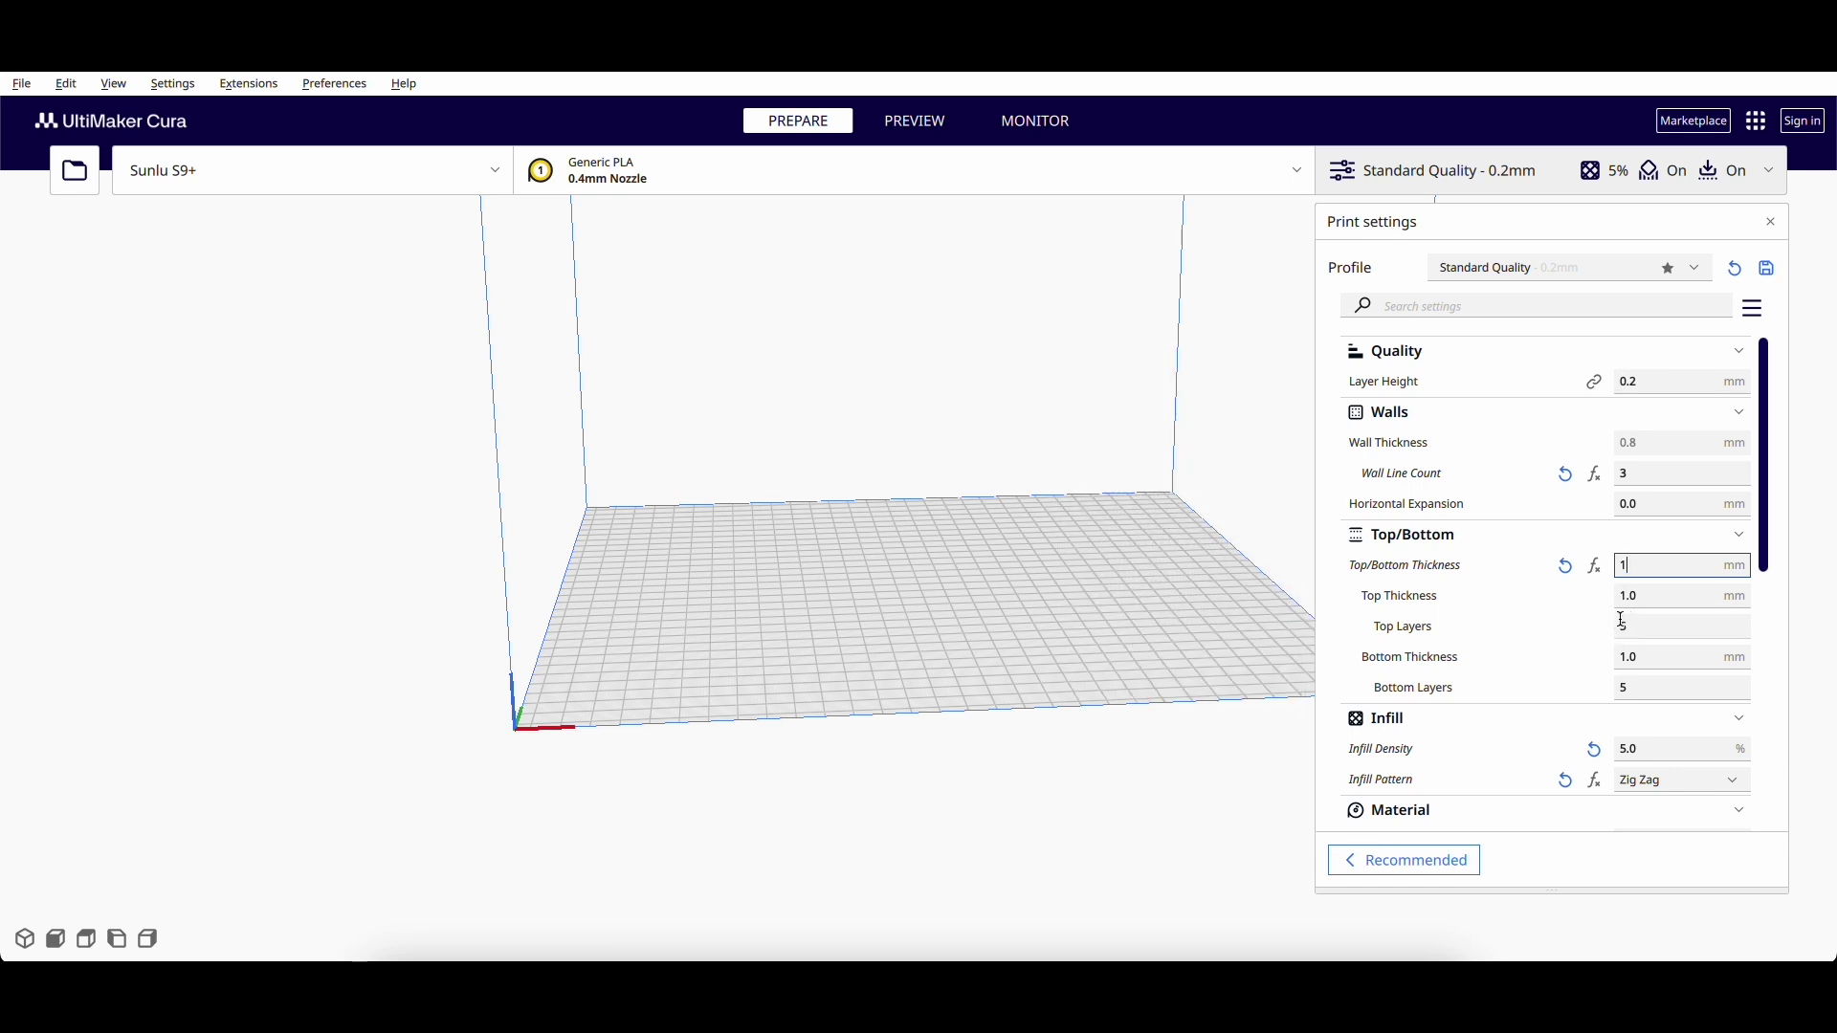
pyautogui.click(1640, 381)
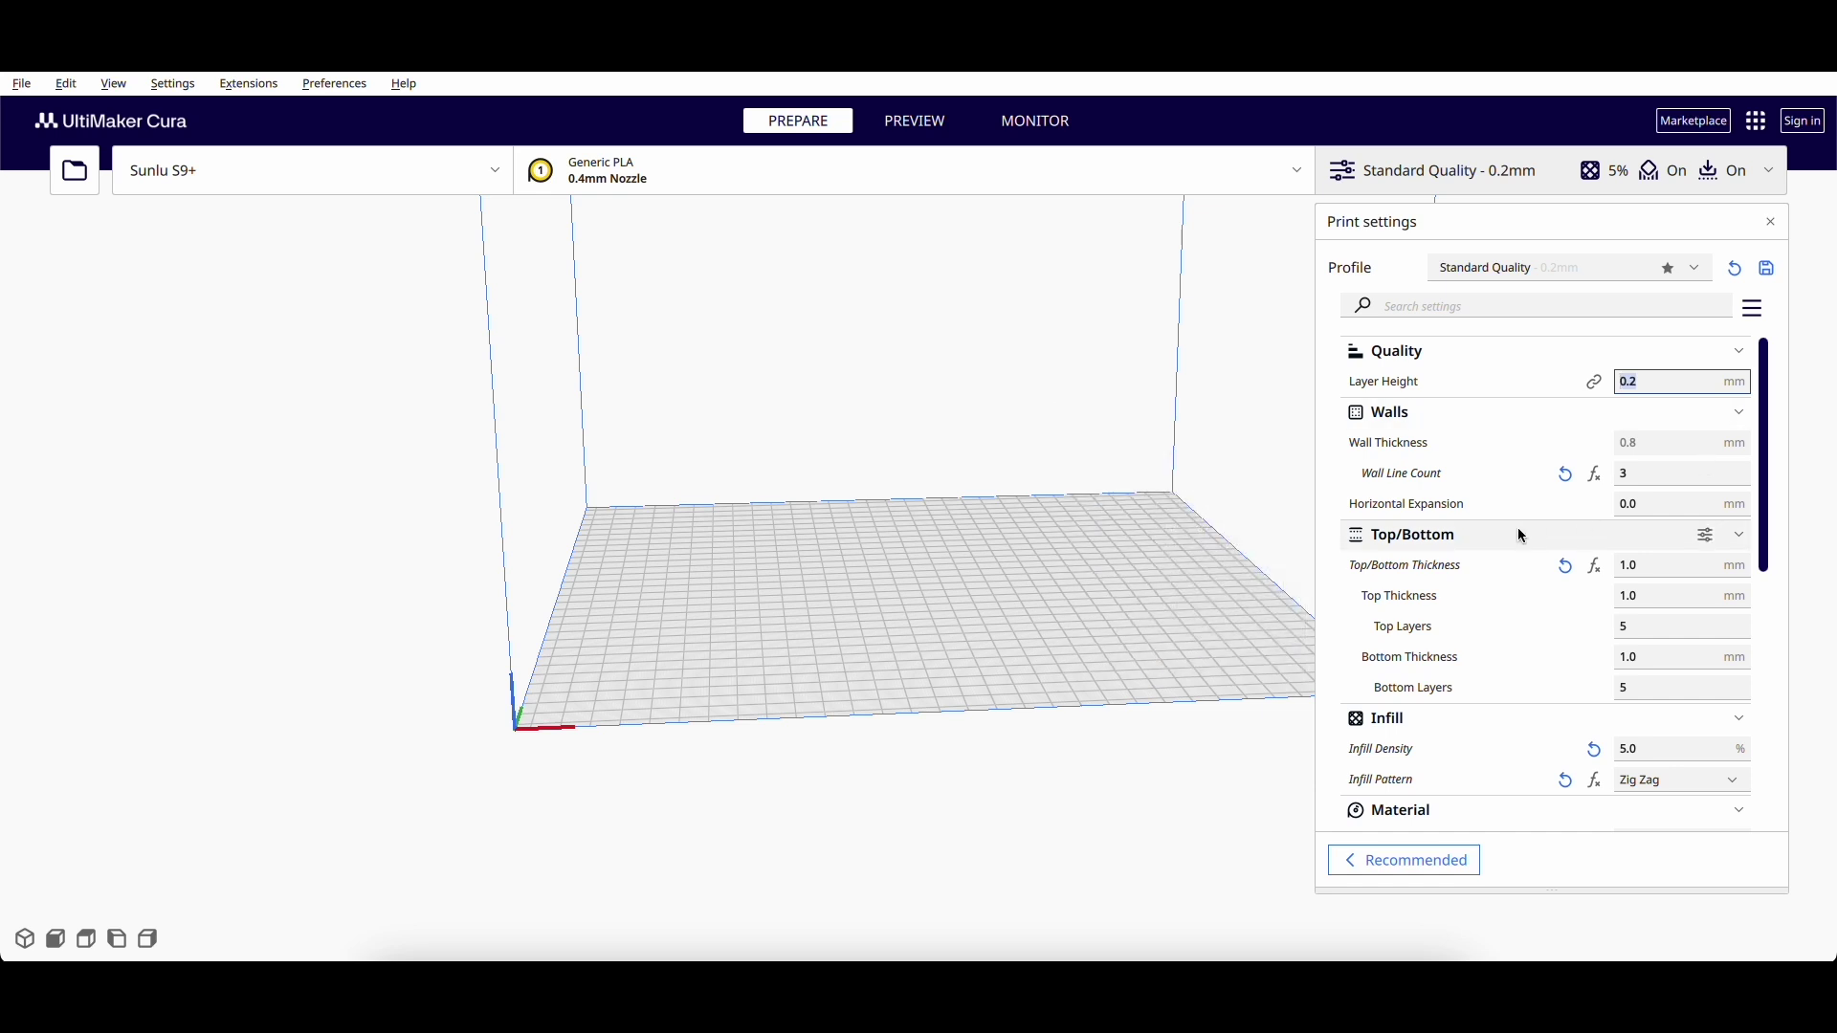
pyautogui.write('0.1')
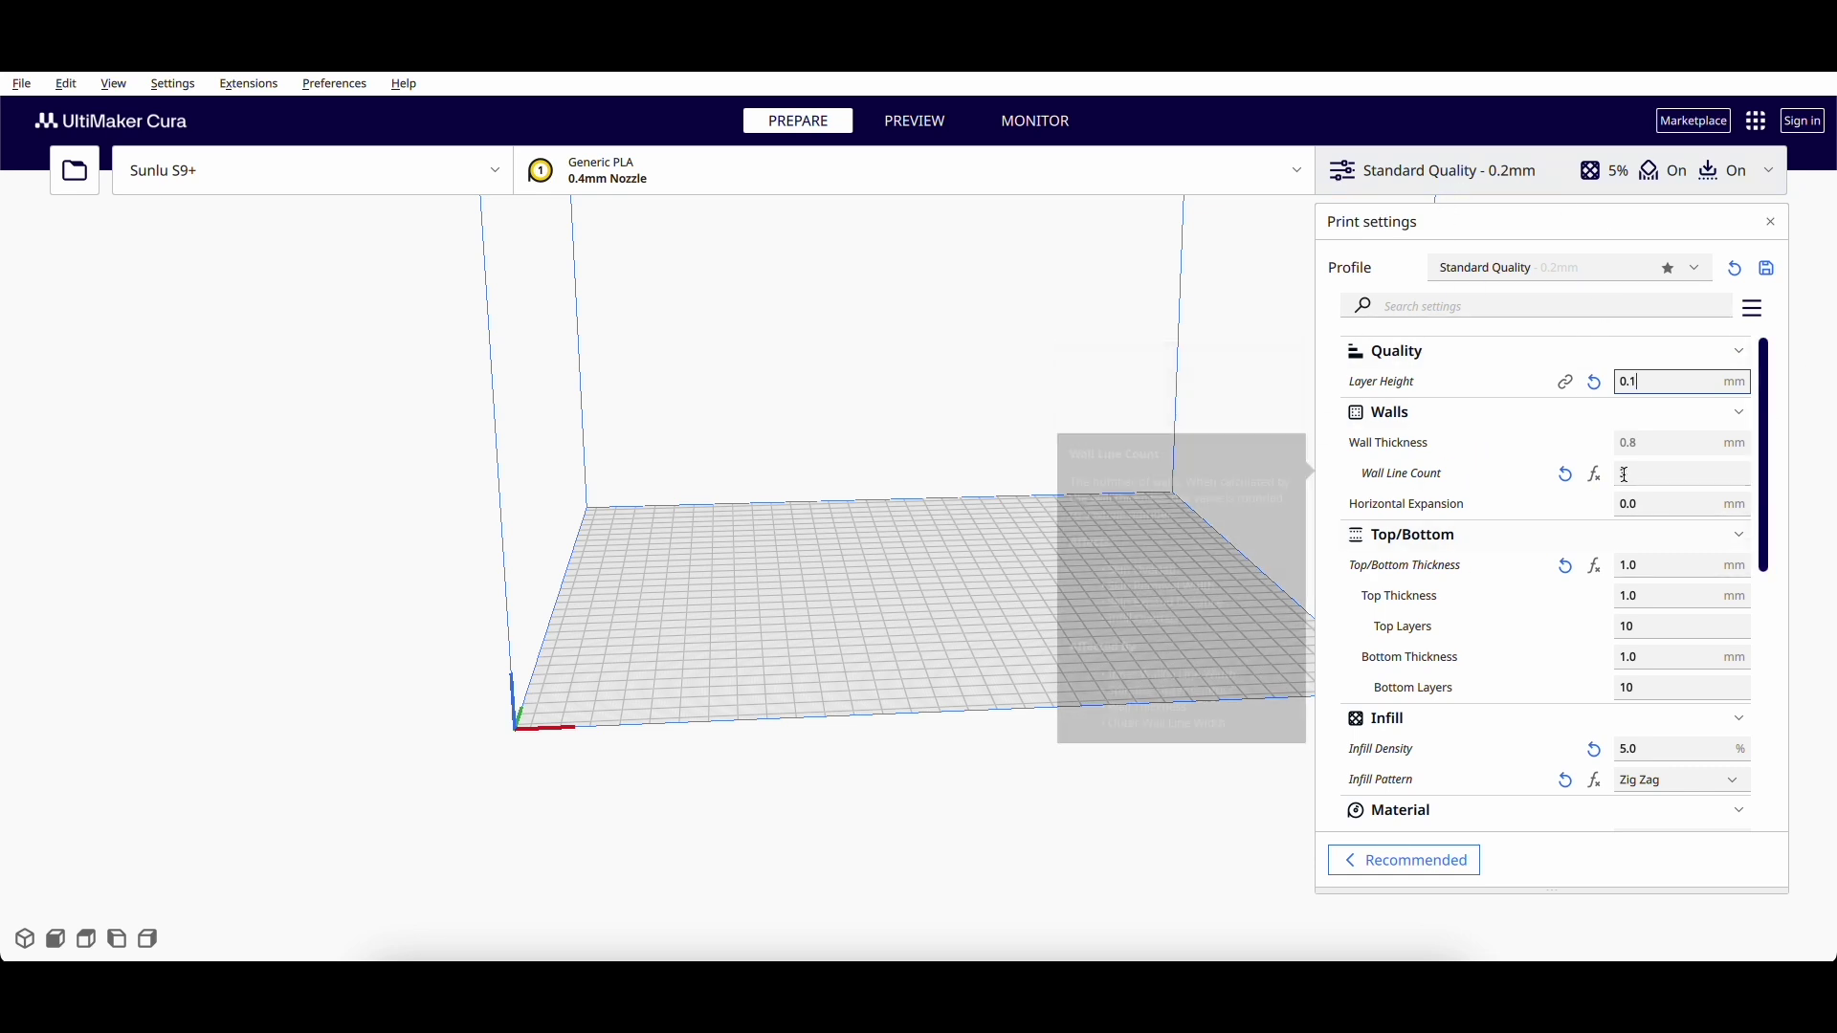
# Step: Set the Layer Height to 0.08 mm and the Top/Bottom Thickness to 0.8 mm
pyautogui.click(1640, 382)
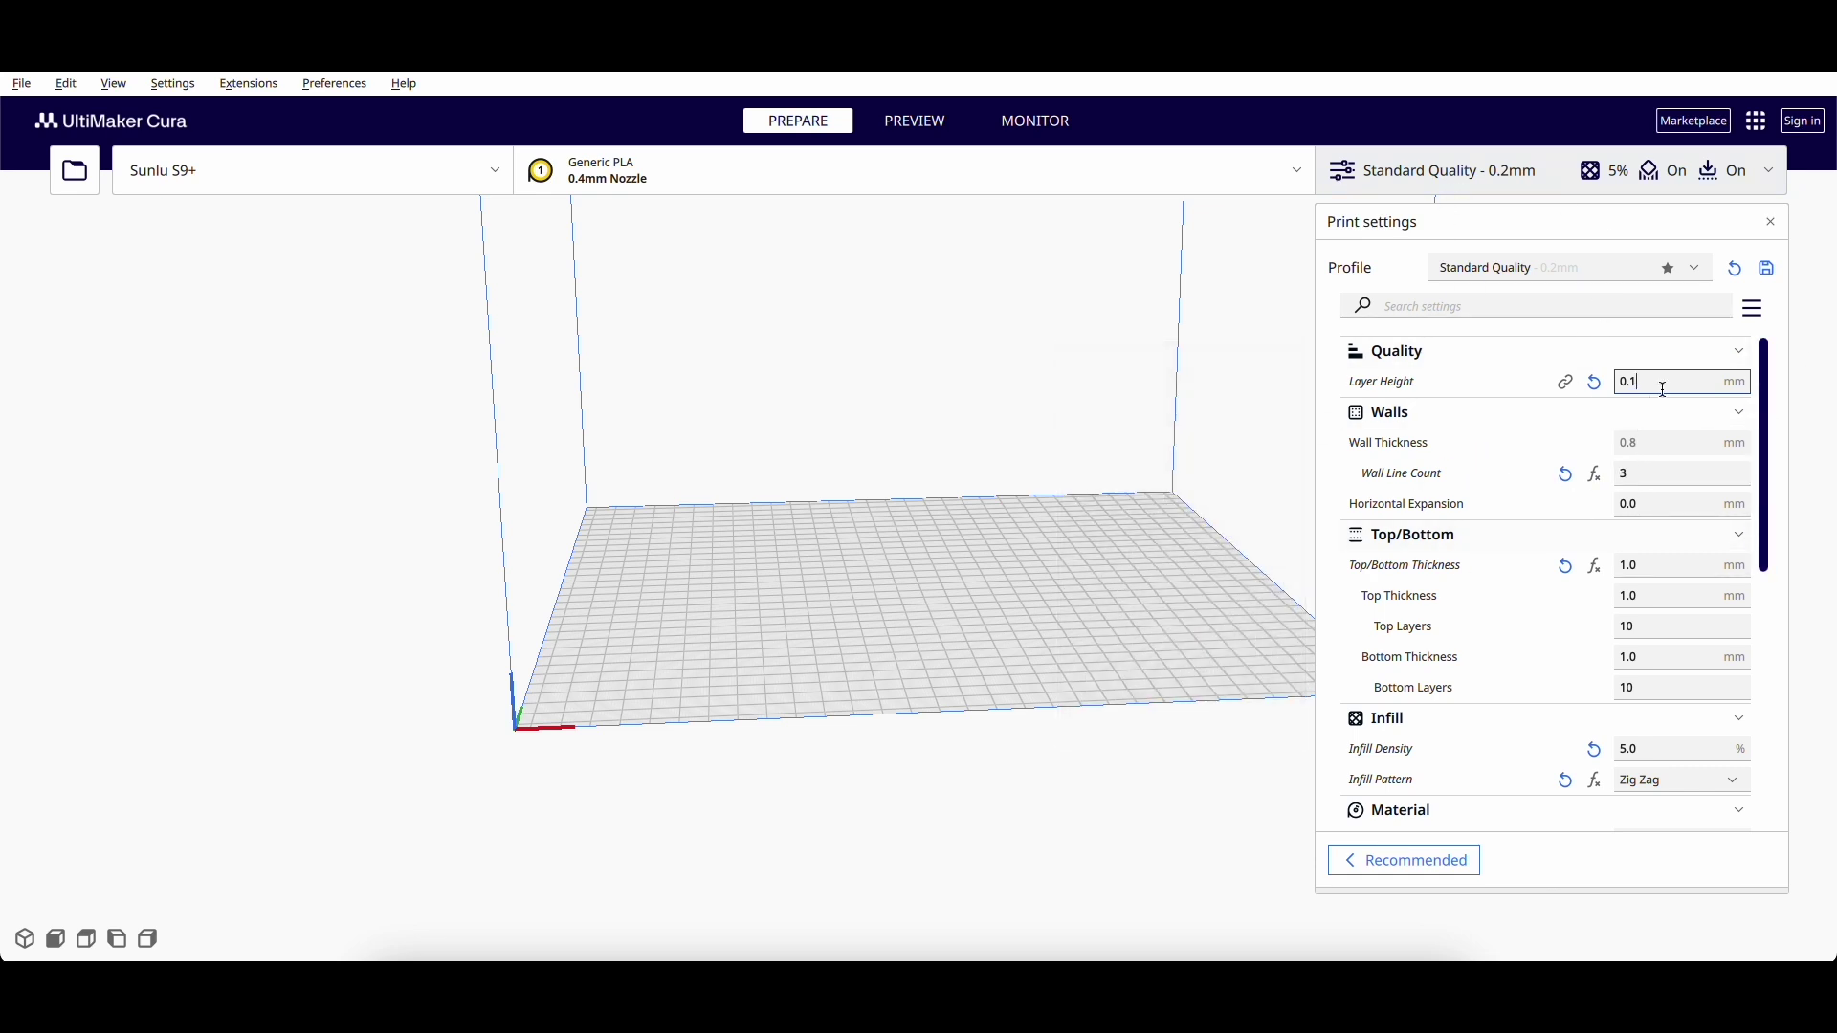
pyautogui.press('BackSpace')
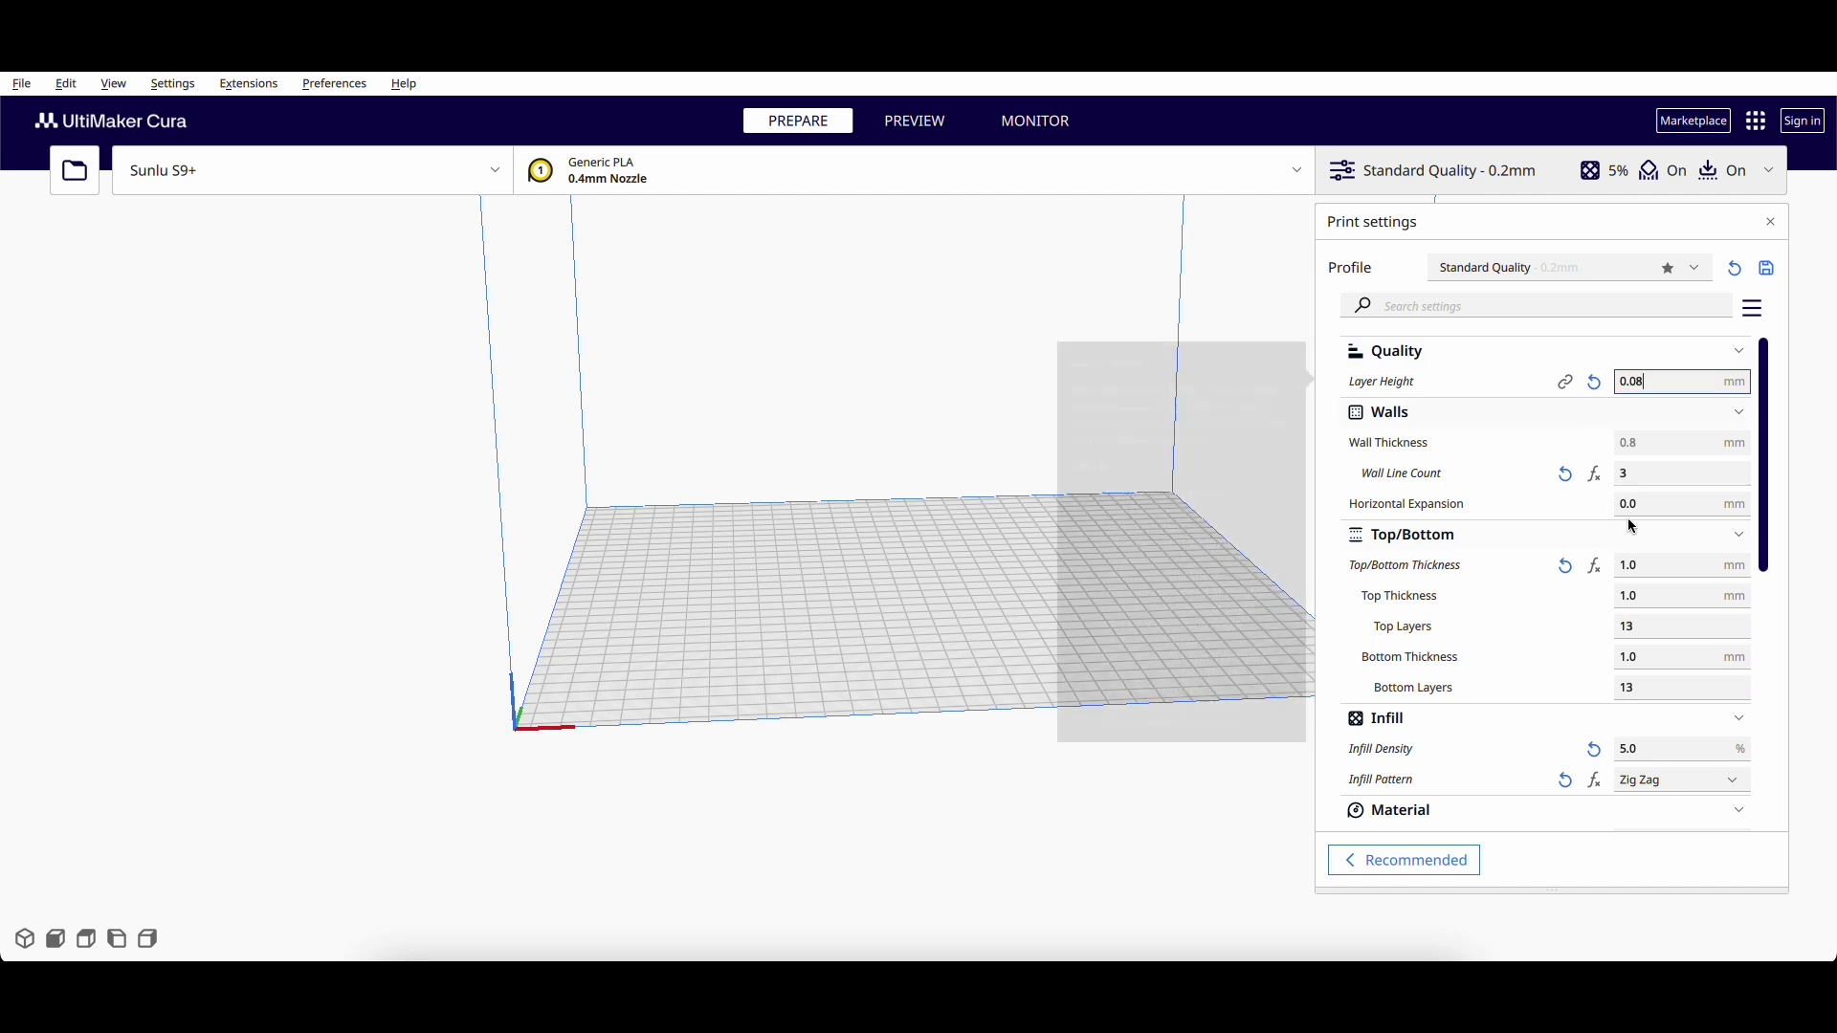
pyautogui.click(1634, 566)
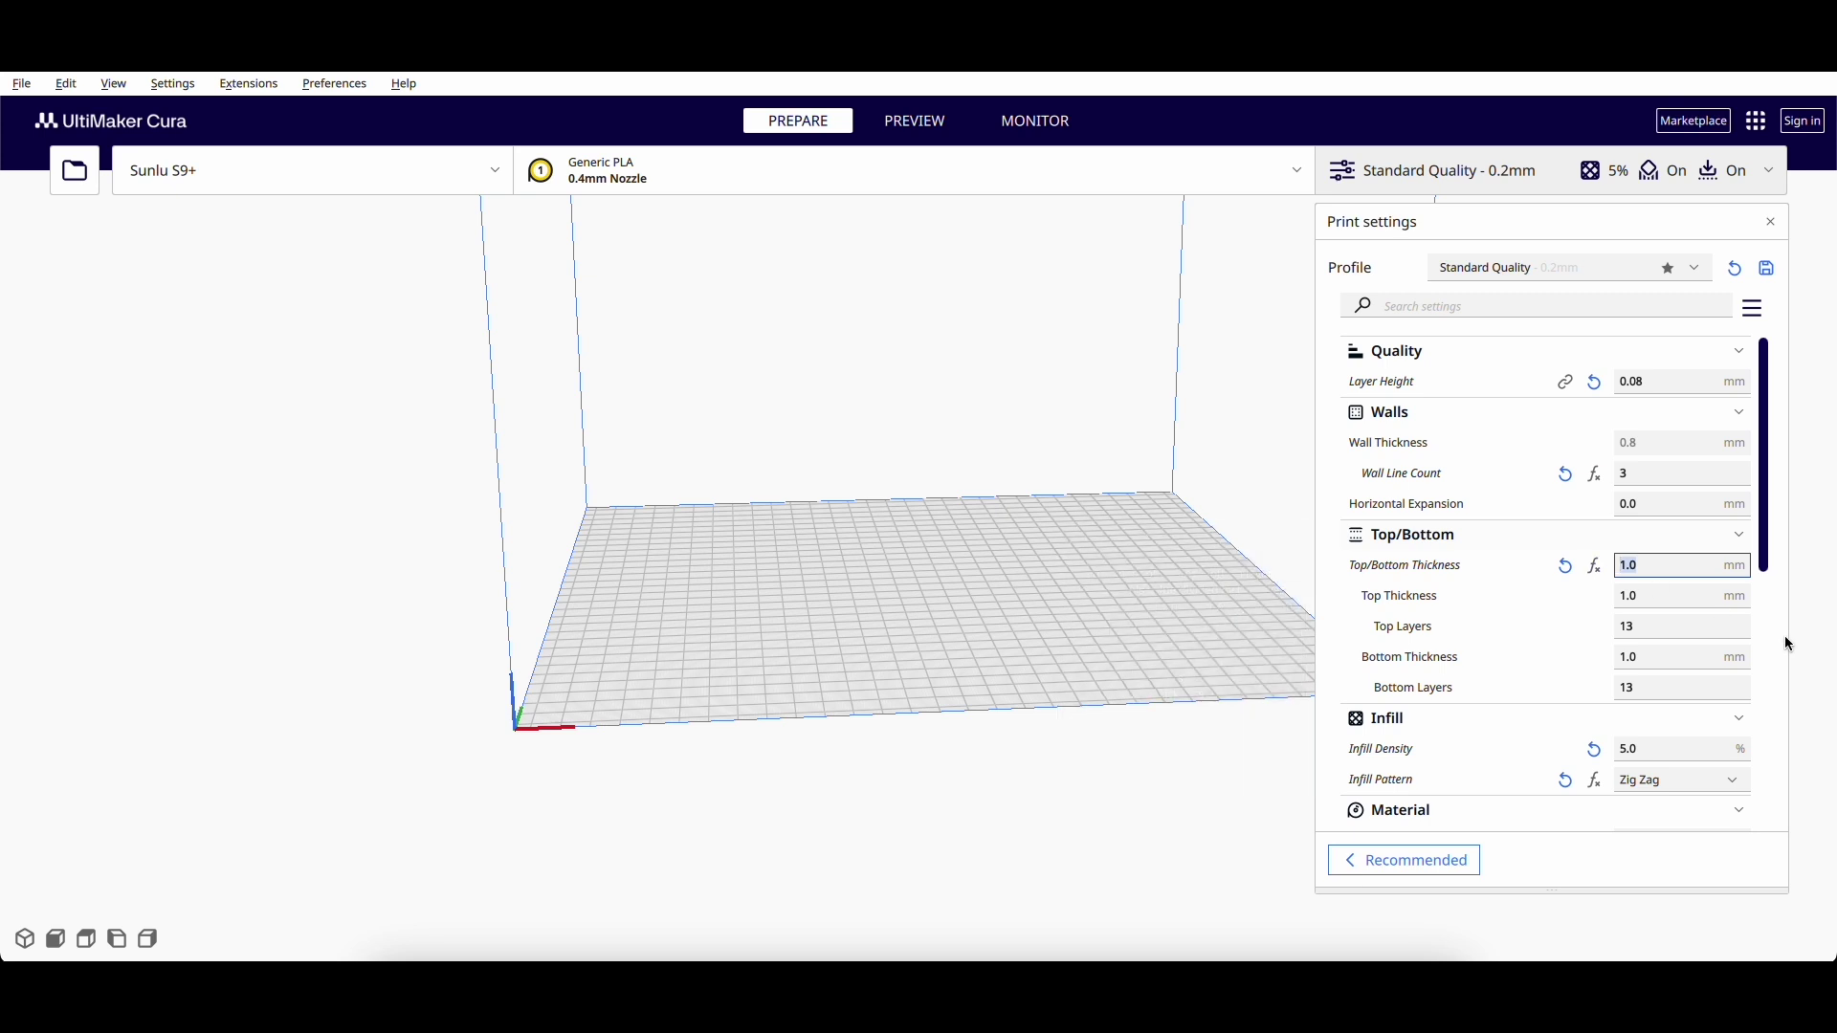
pyautogui.write('0.8')
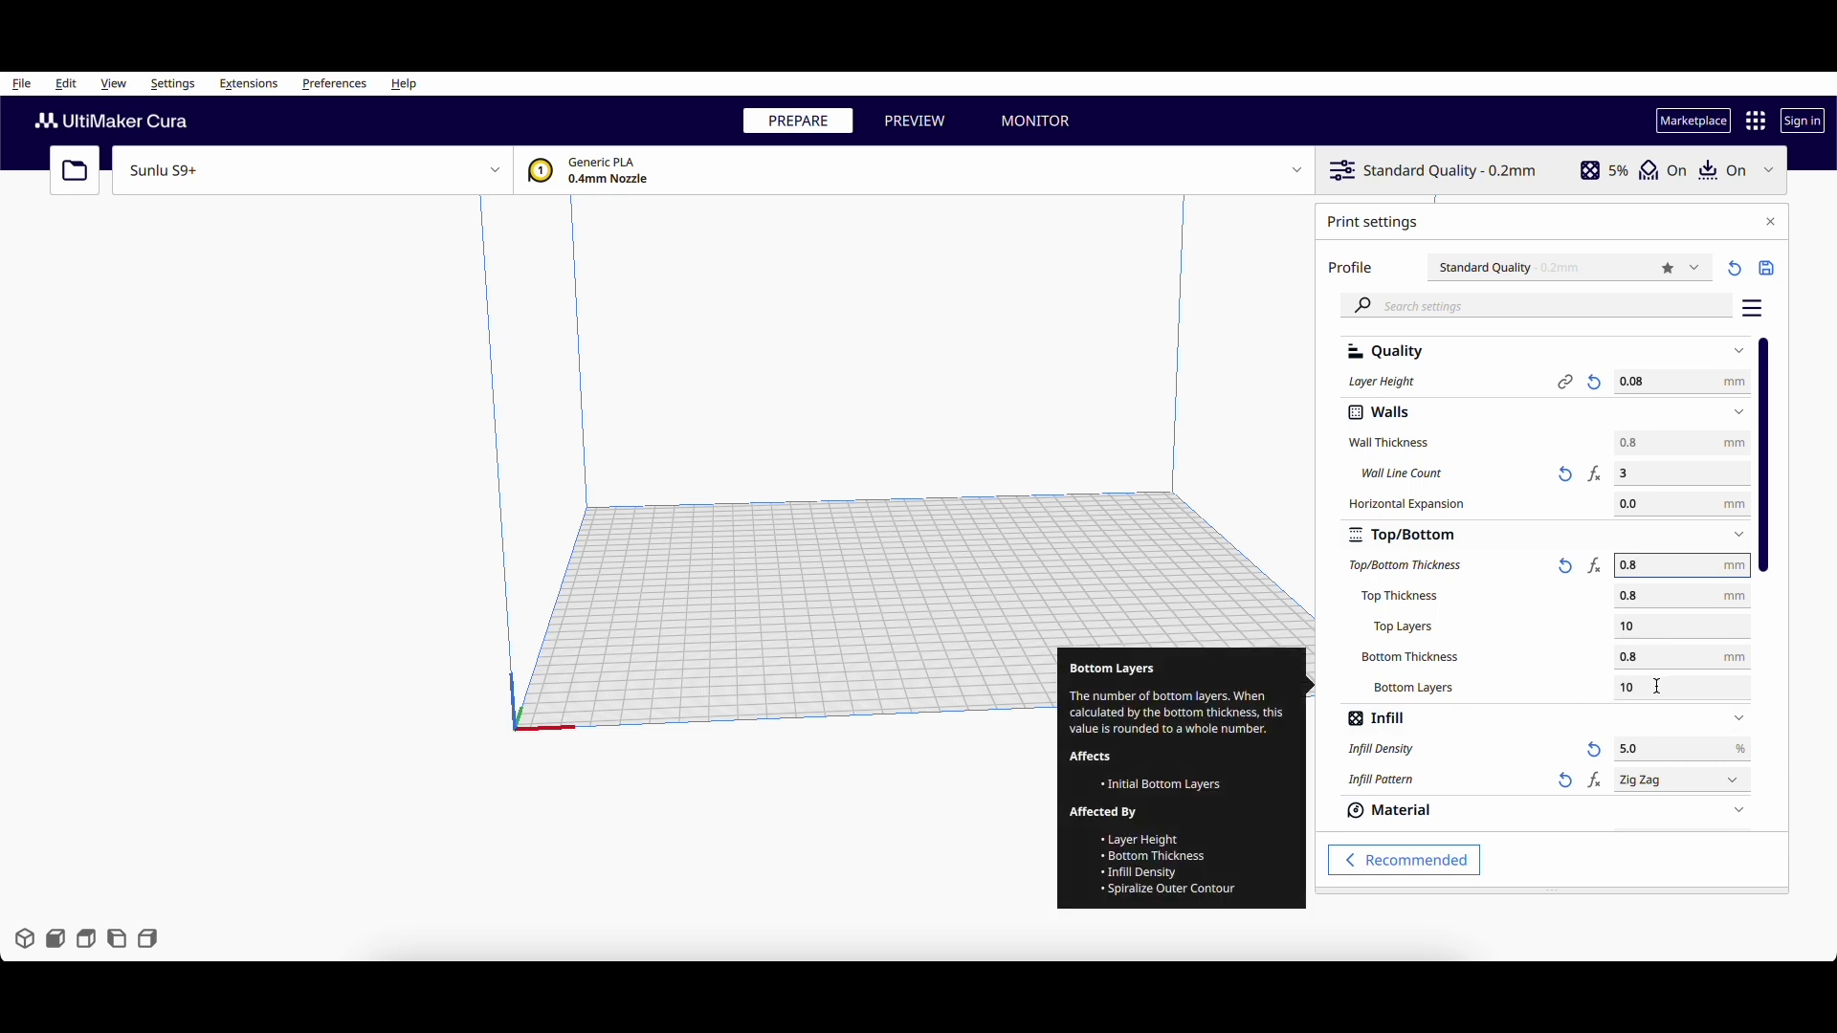
# Step: Try a Bottom Layers value of 8 and reset that setting to its calculated value
pyautogui.click(1590, 696)
pyautogui.write('8')
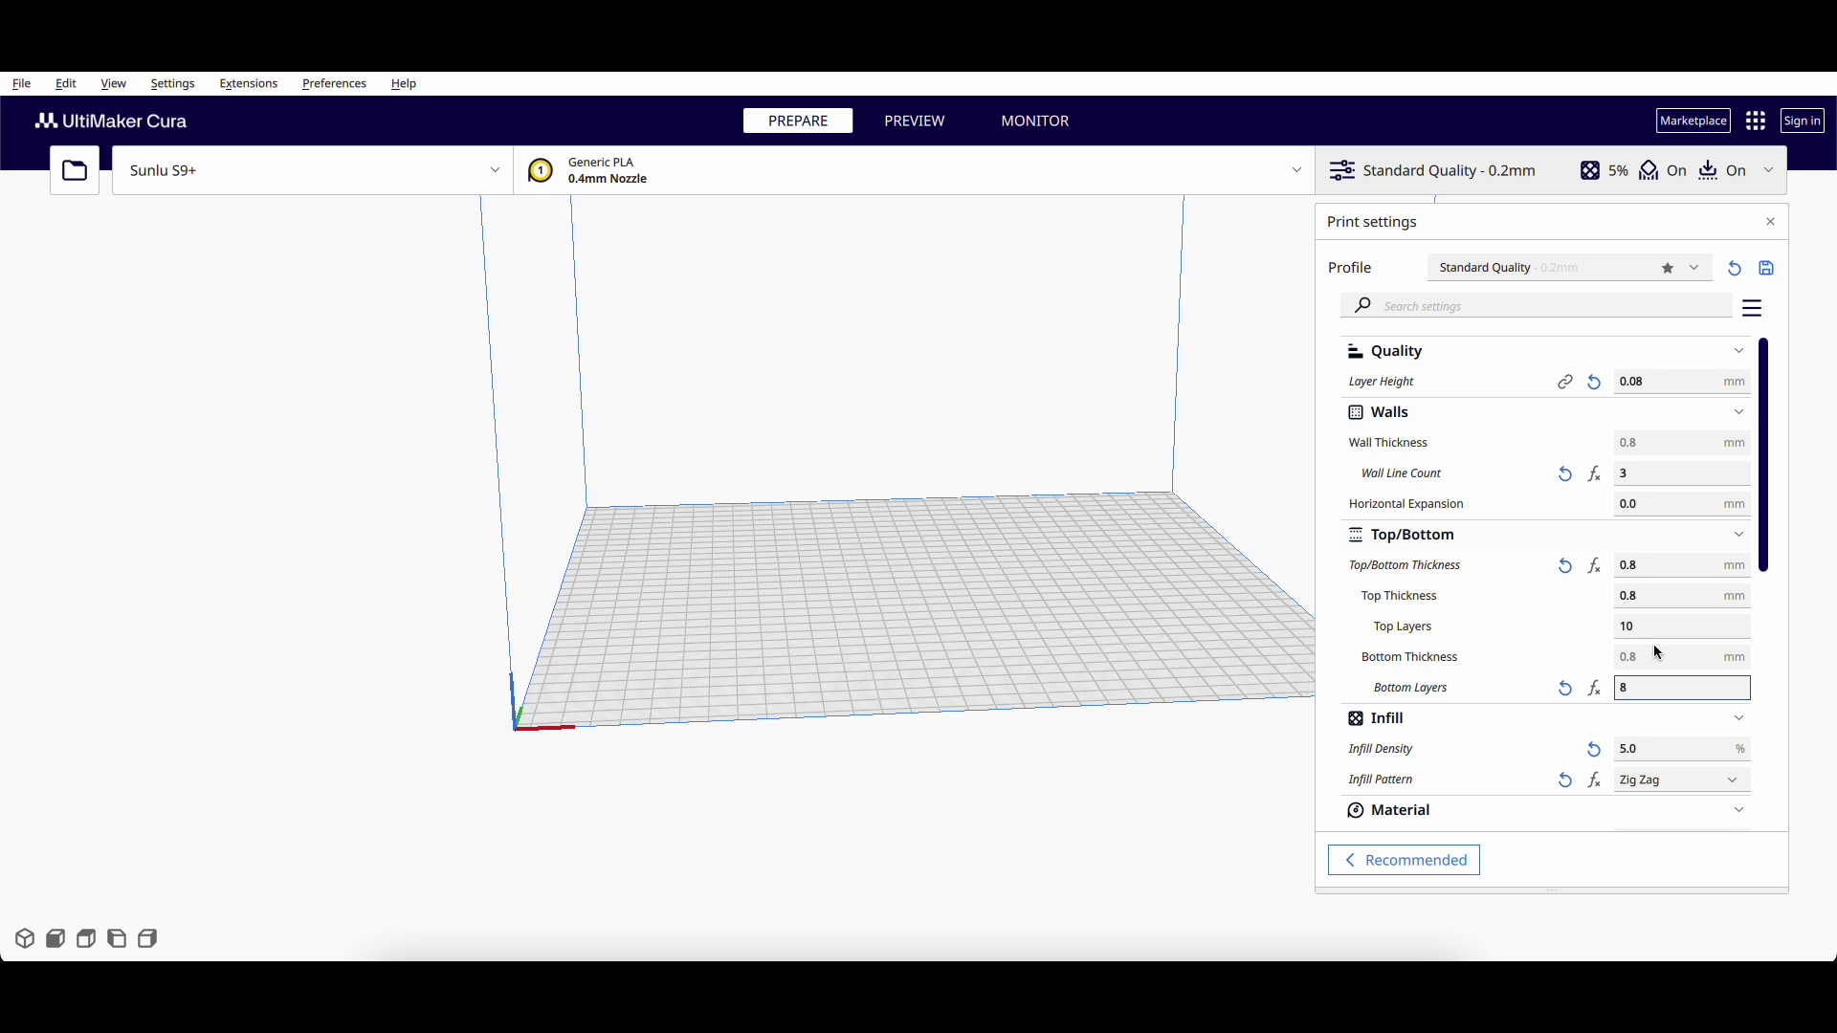
pyautogui.click(1567, 690)
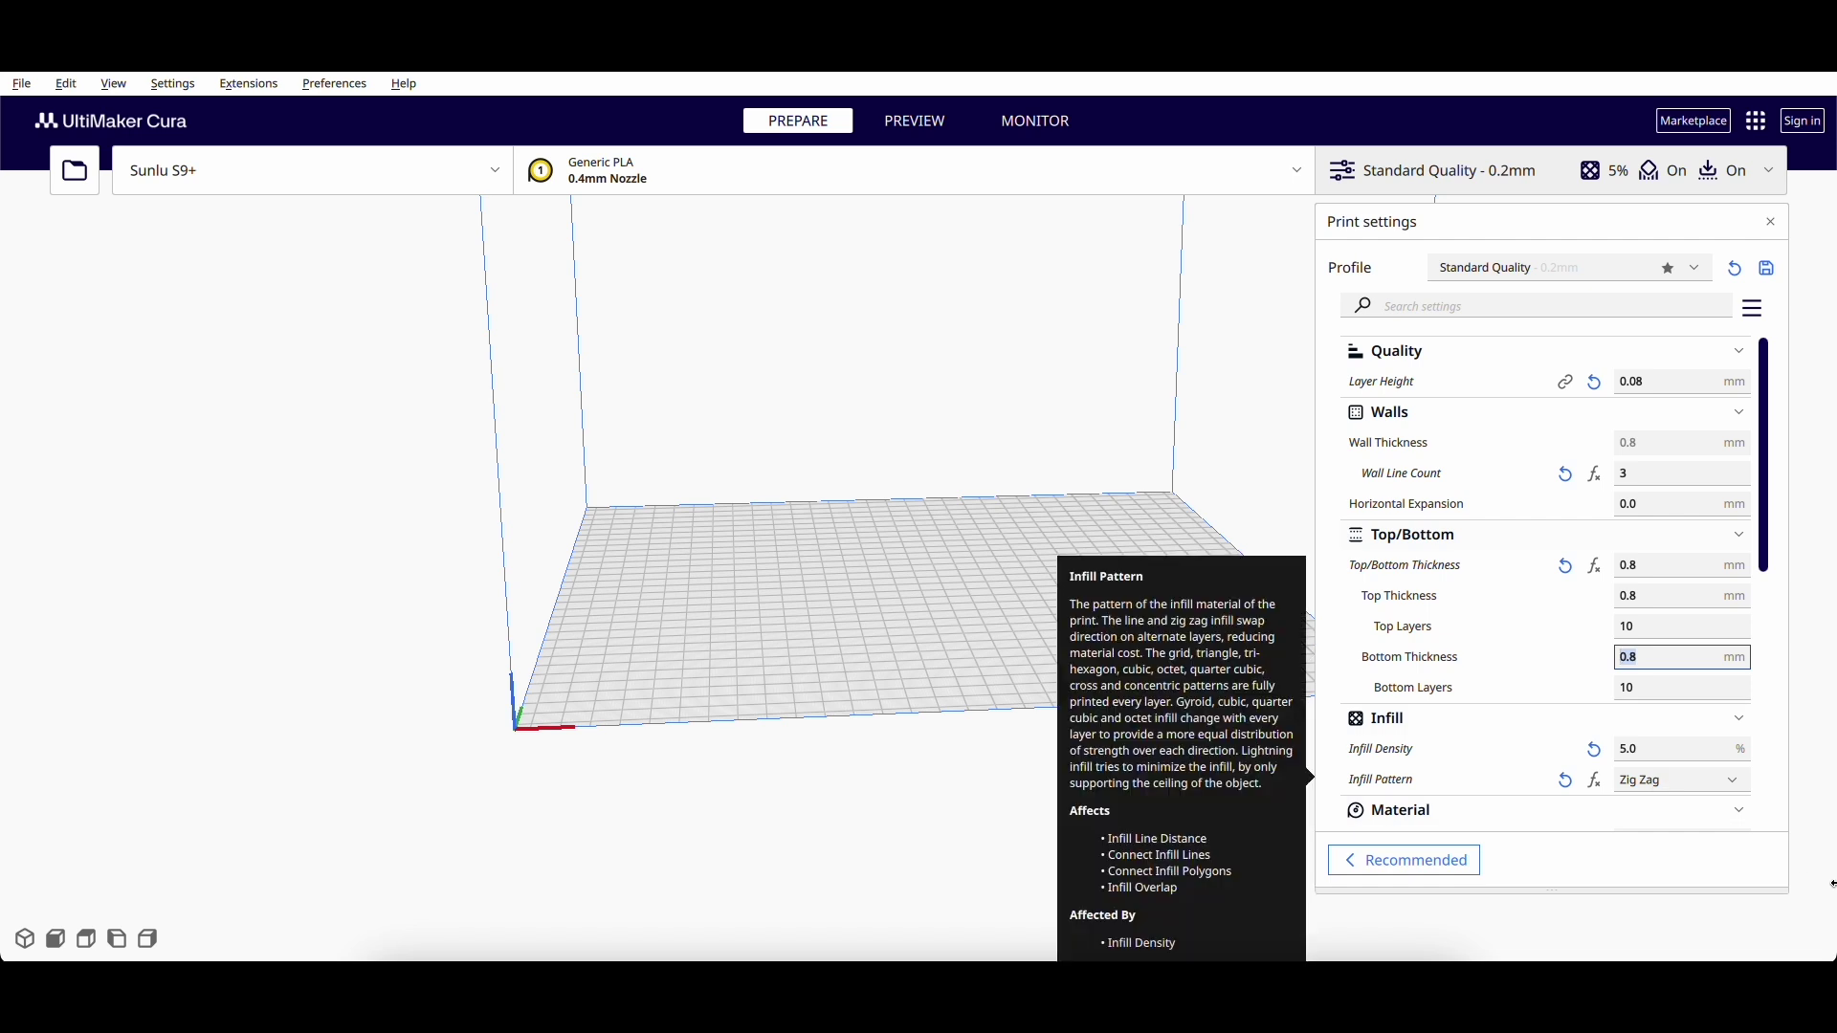
# Step: Set the Bottom Thickness to 0.64 mm
pyautogui.write('0.')
pyautogui.write('7')
pyautogui.press('BackSpace')
pyautogui.press('BackSpace')
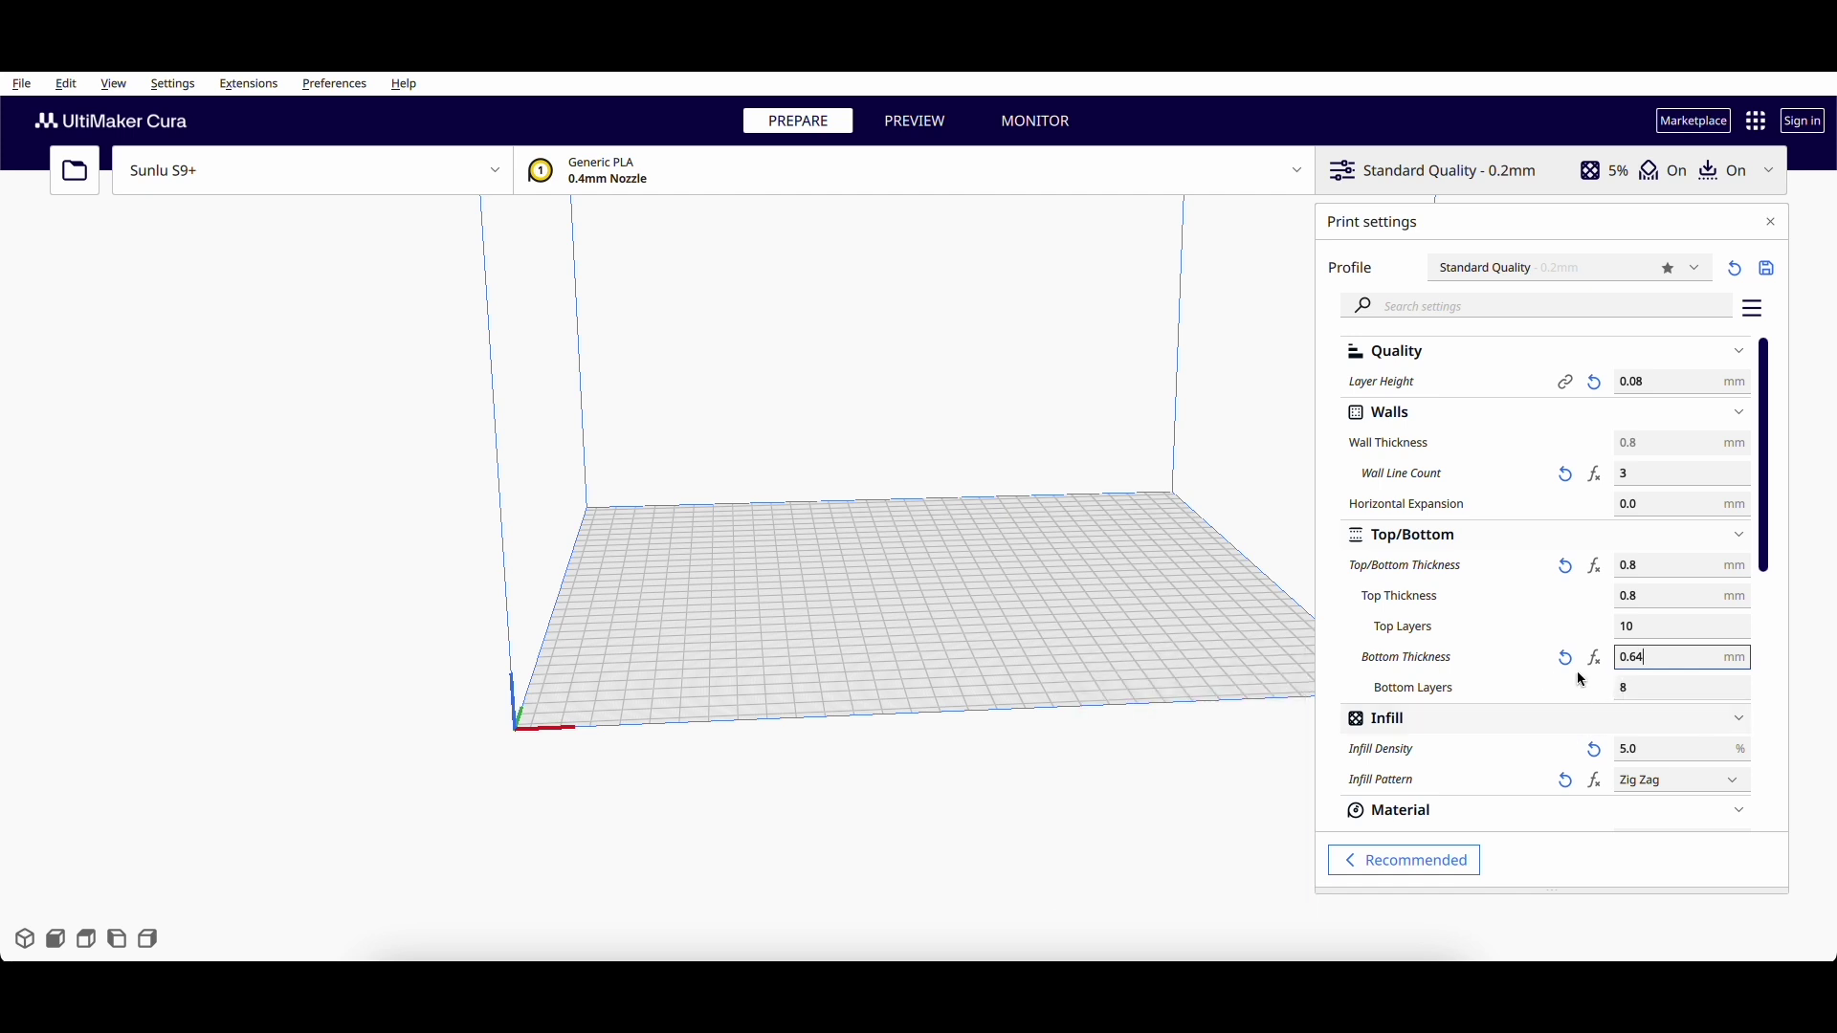
pyautogui.press('Tab')
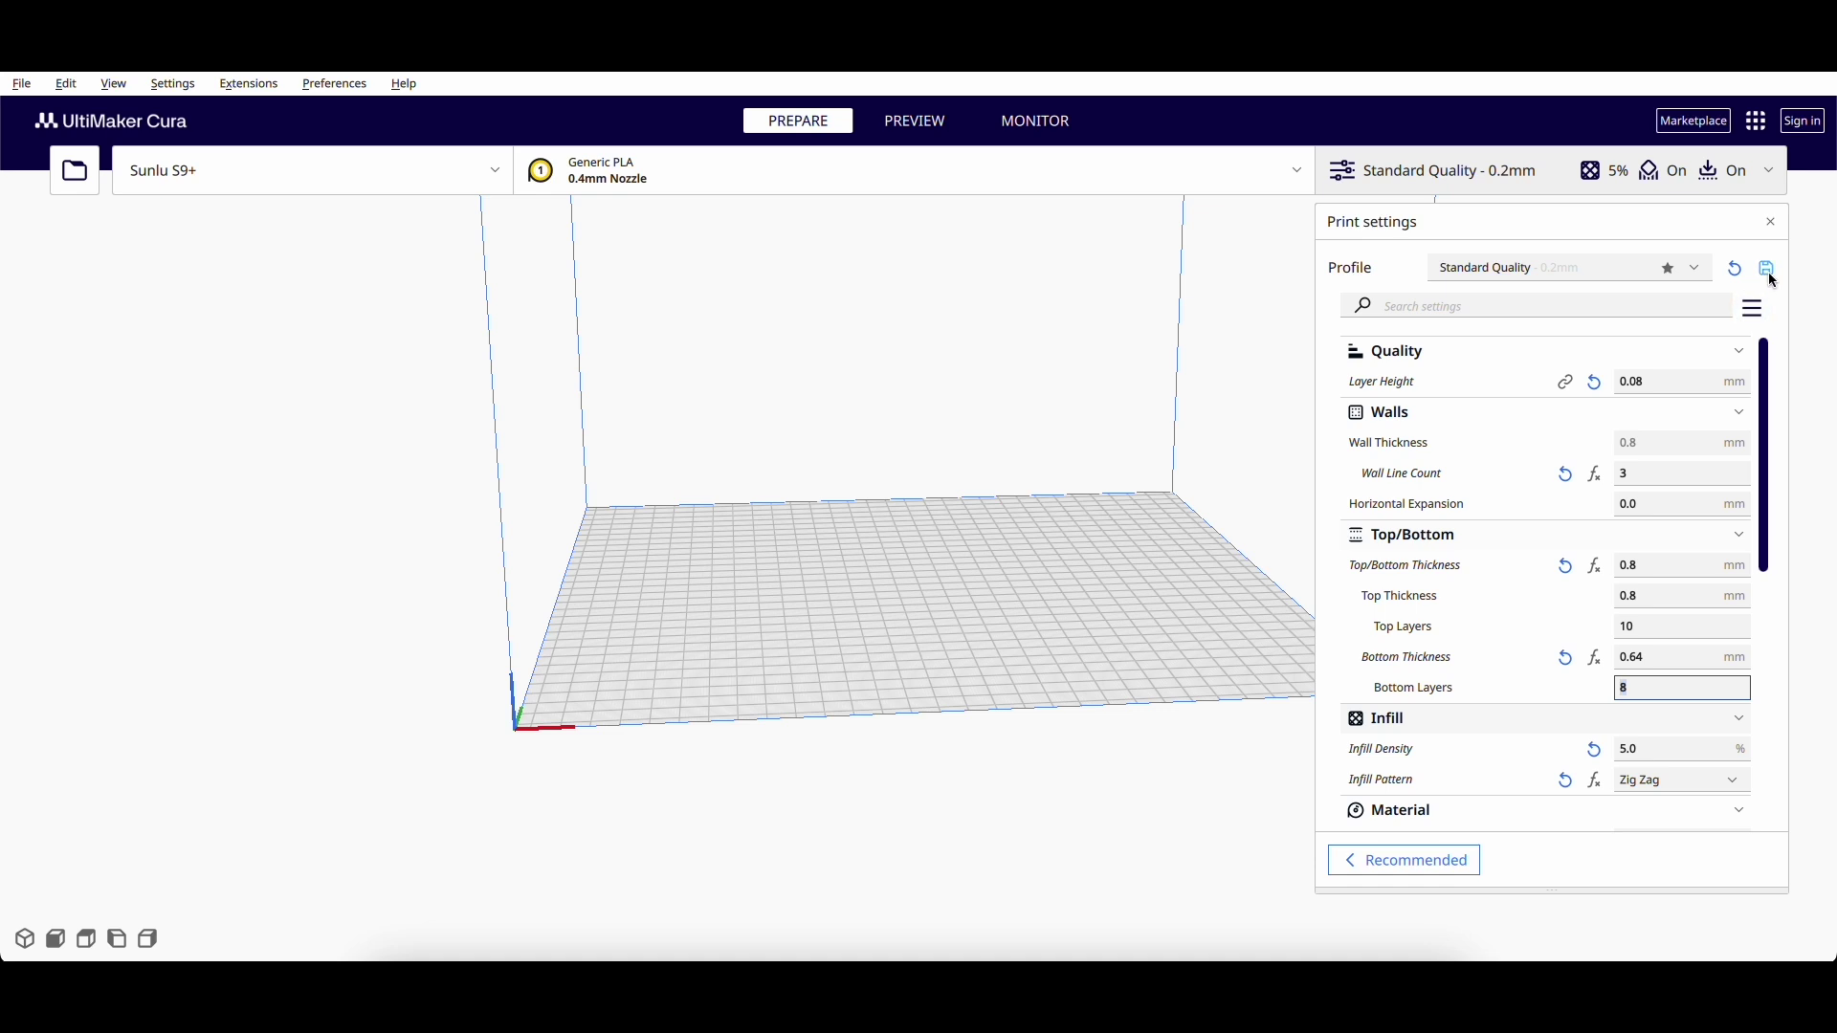
# Step: Save the changed settings as a new custom profile named Sunlu S9+ Figures HighRes and close the Print settings
pyautogui.click(1697, 272)
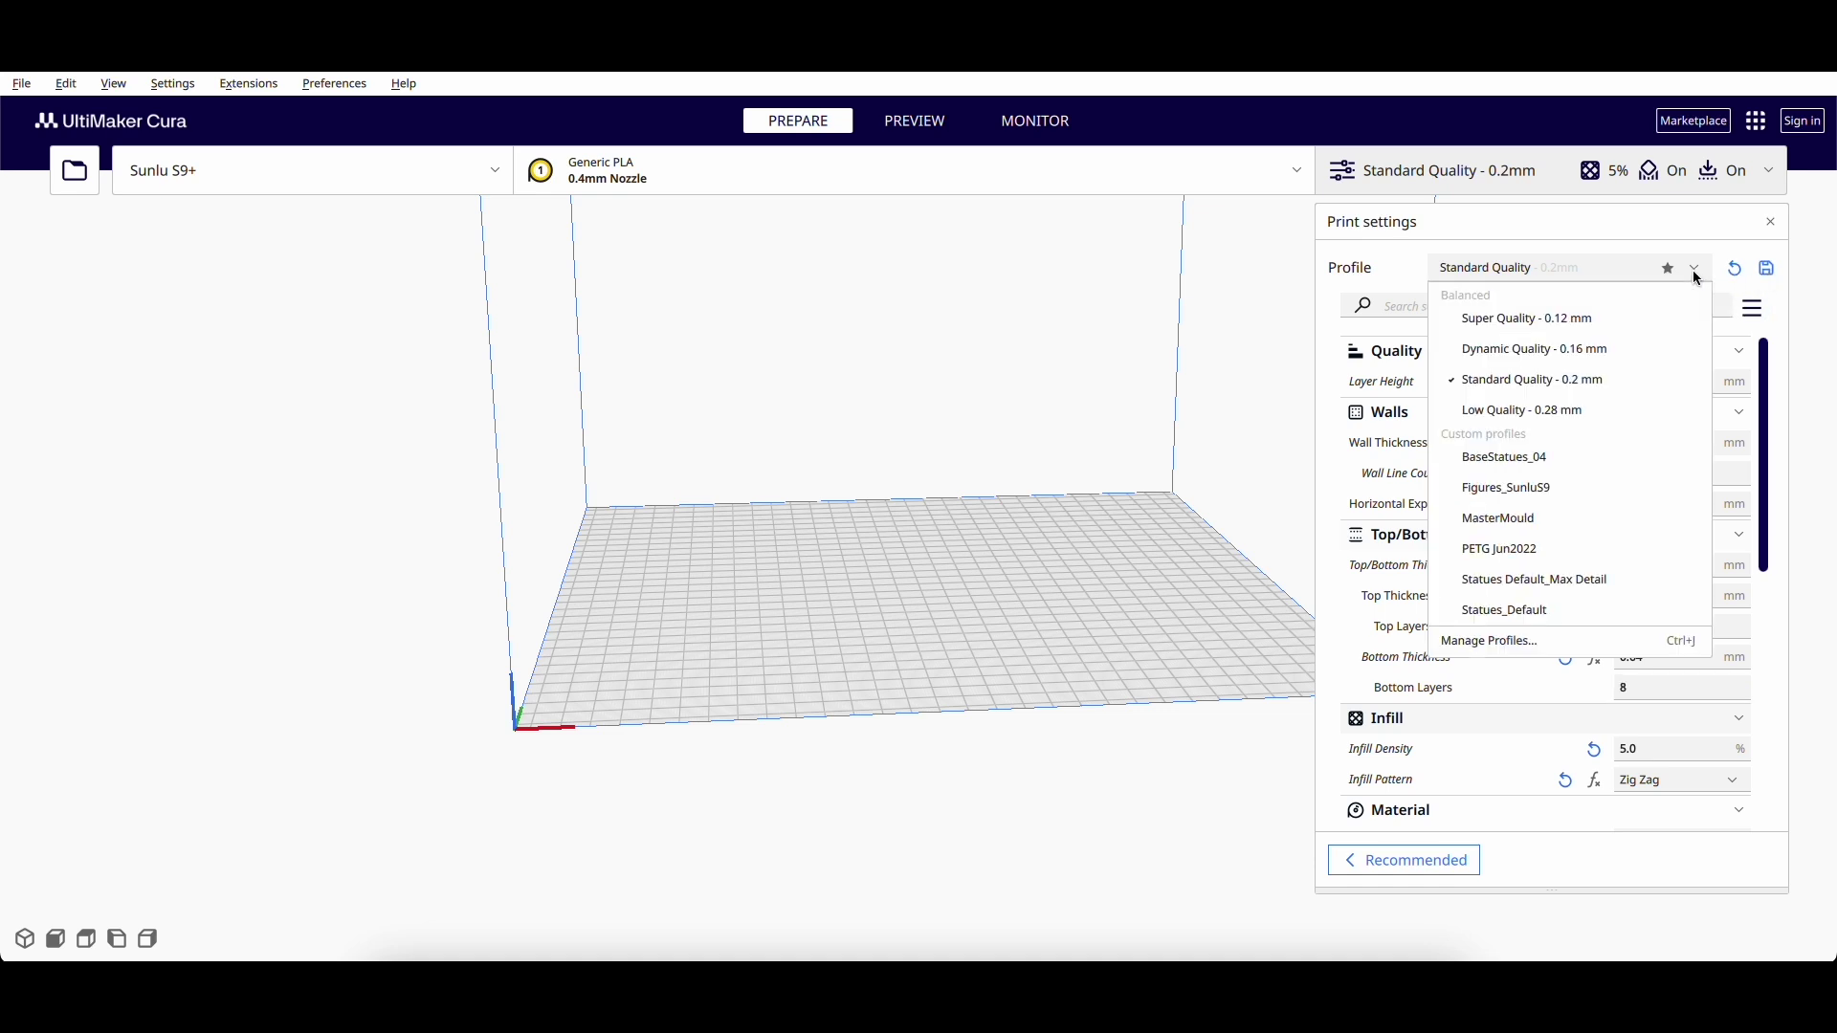
pyautogui.click(1768, 272)
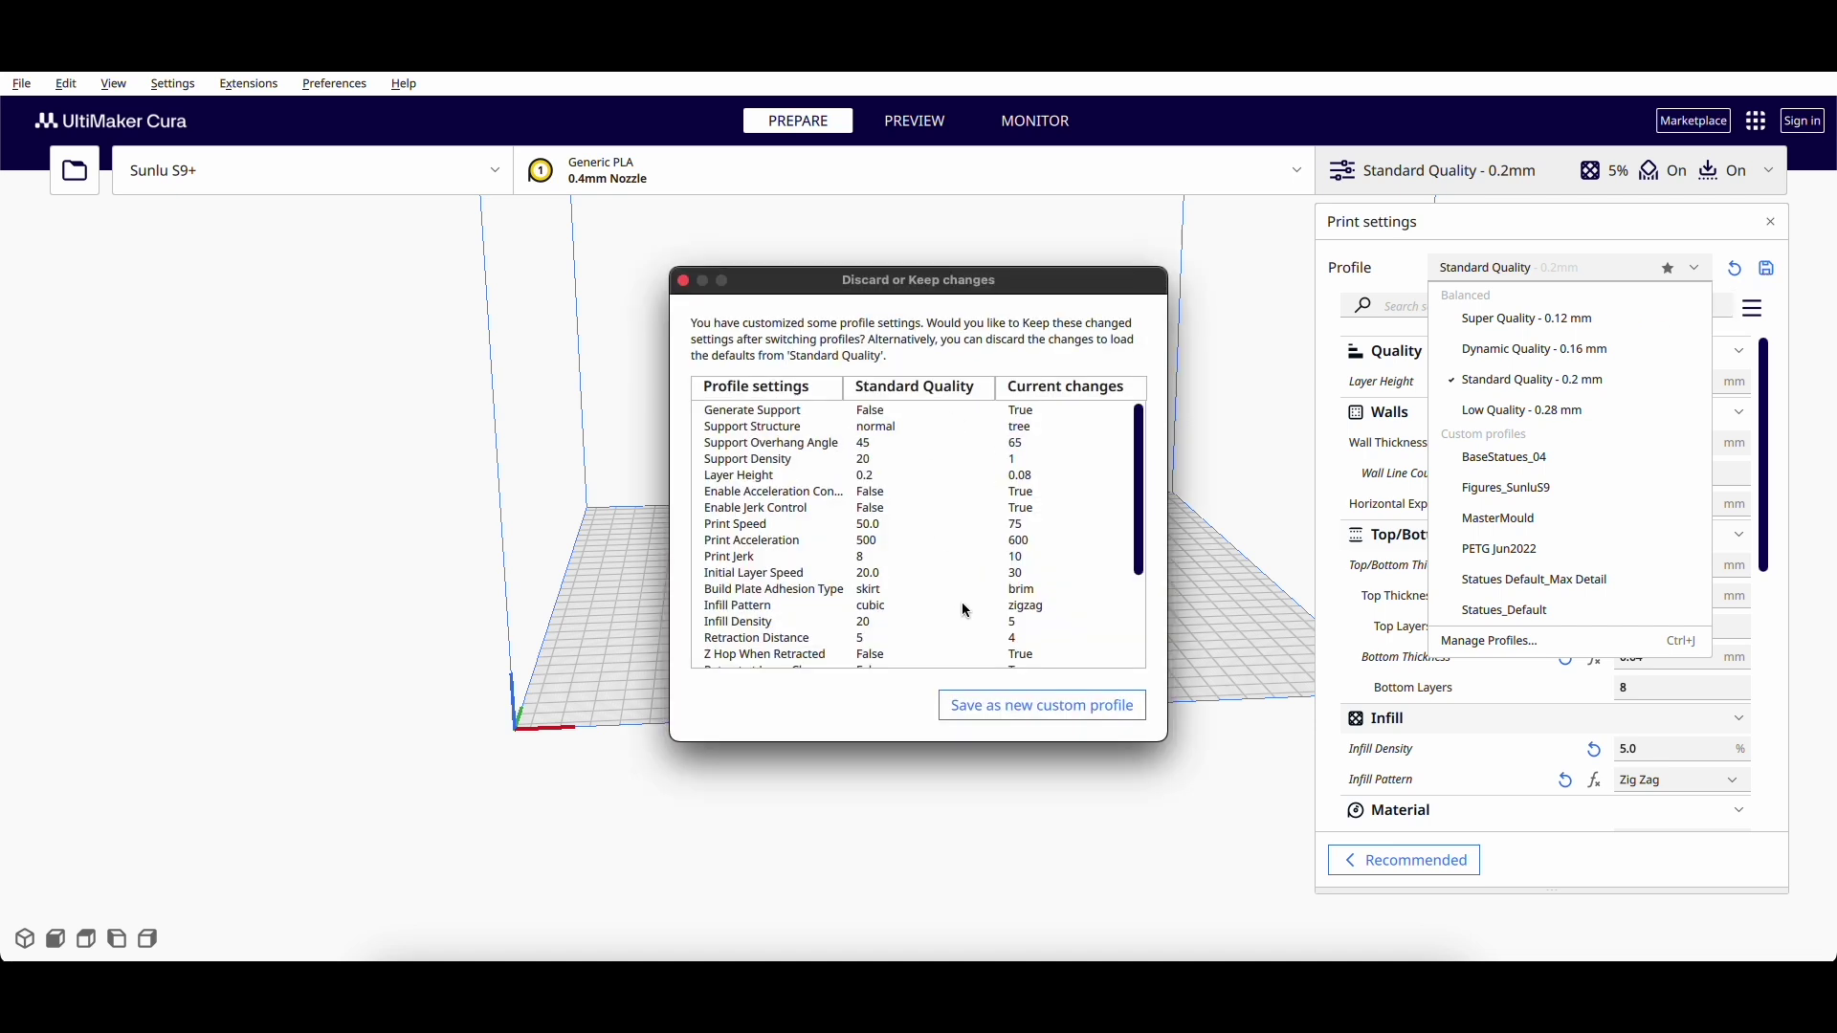
pyautogui.click(1028, 708)
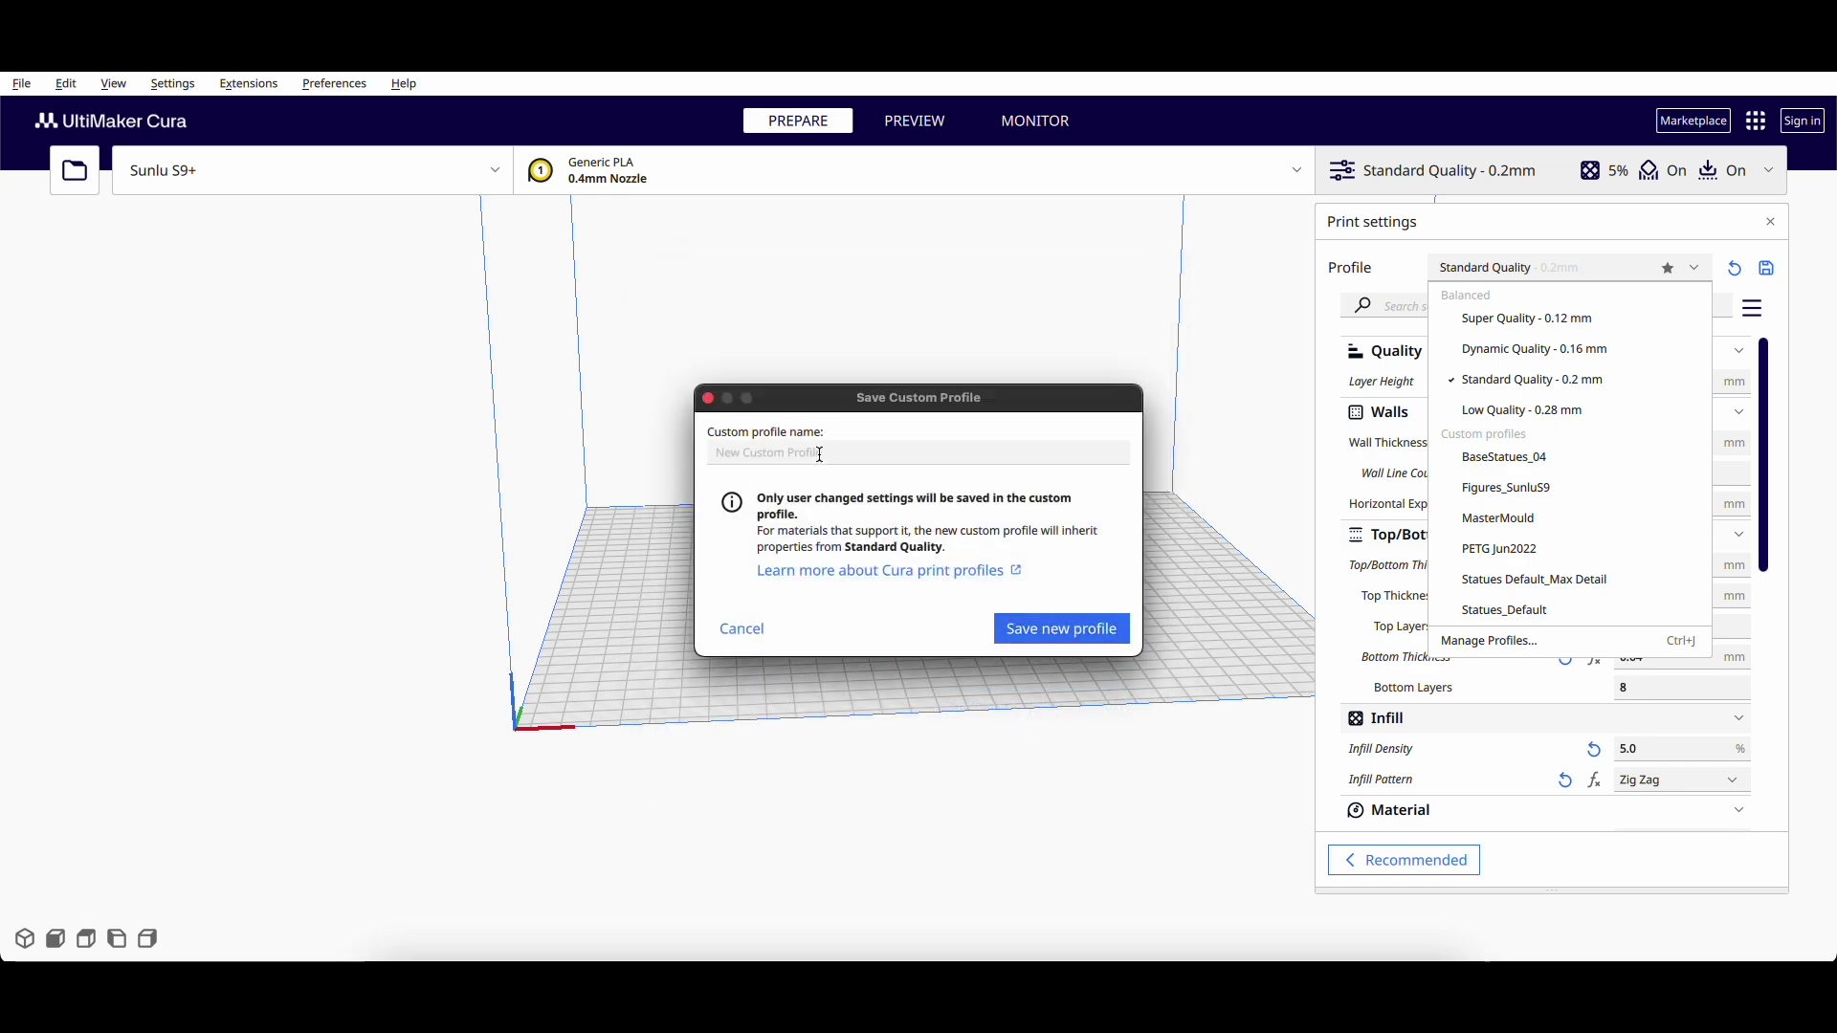
pyautogui.click(820, 454)
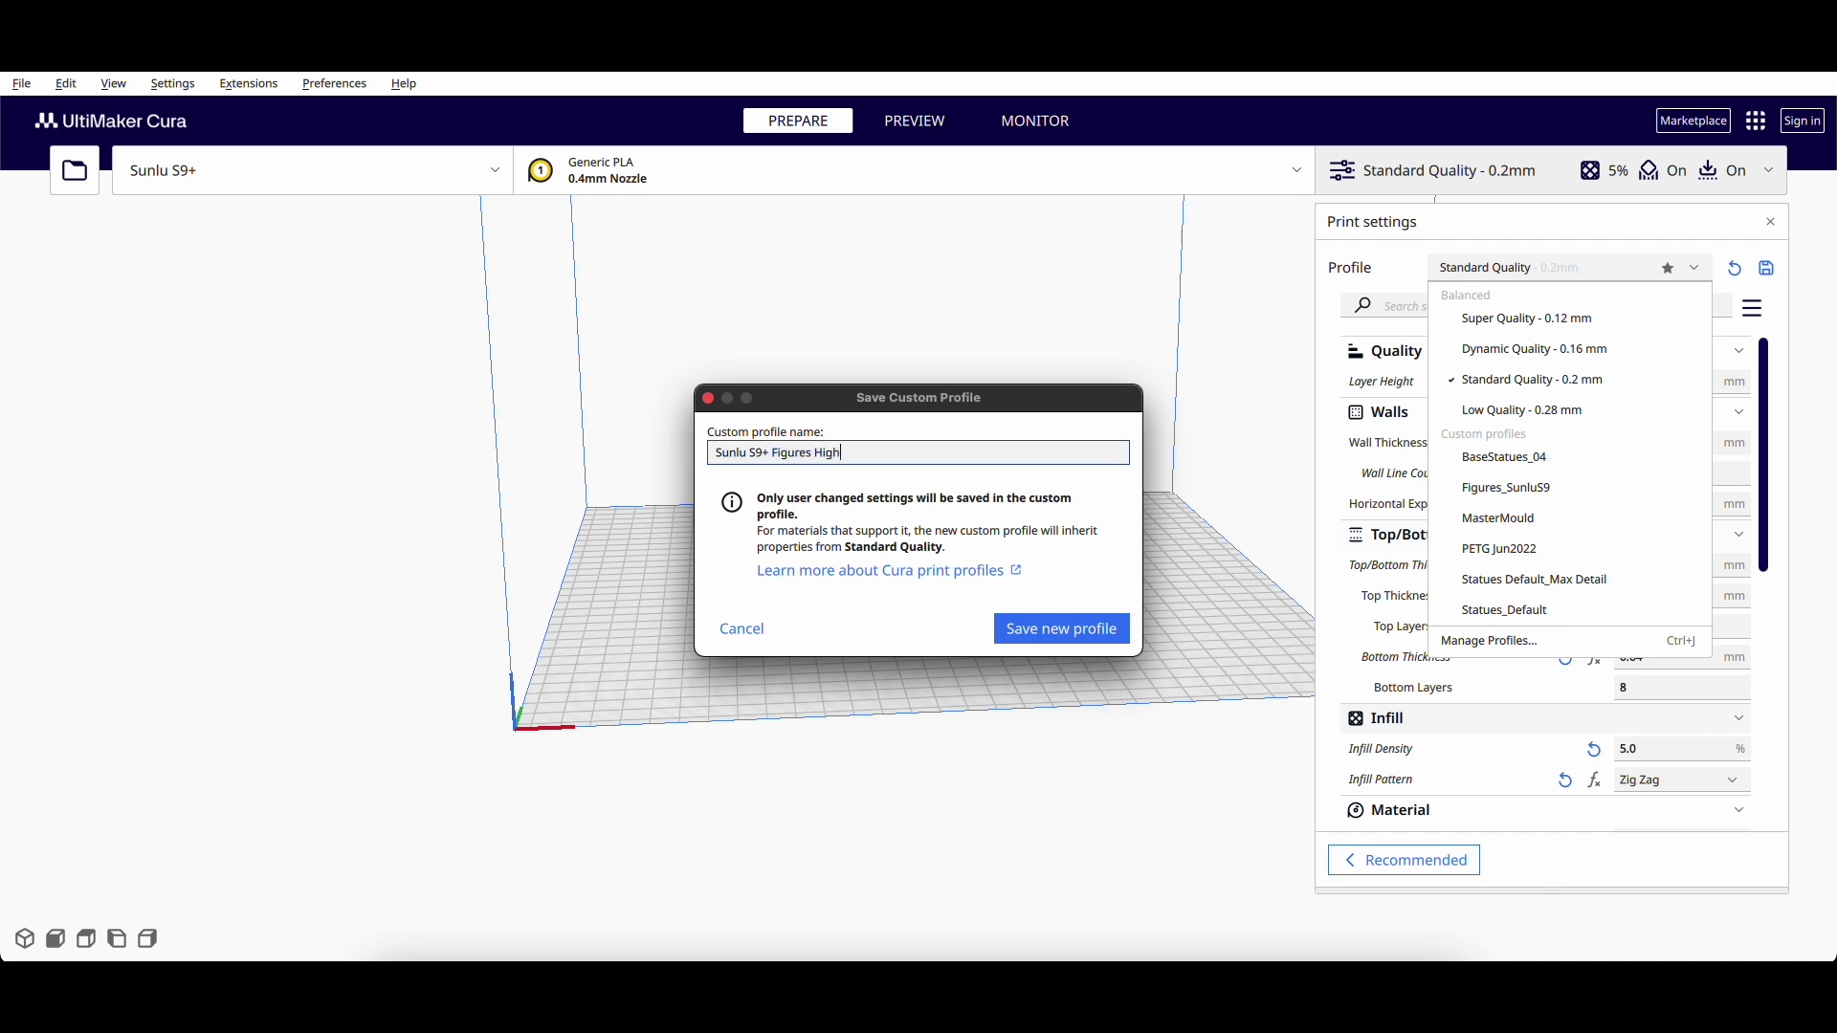
pyautogui.click(1056, 633)
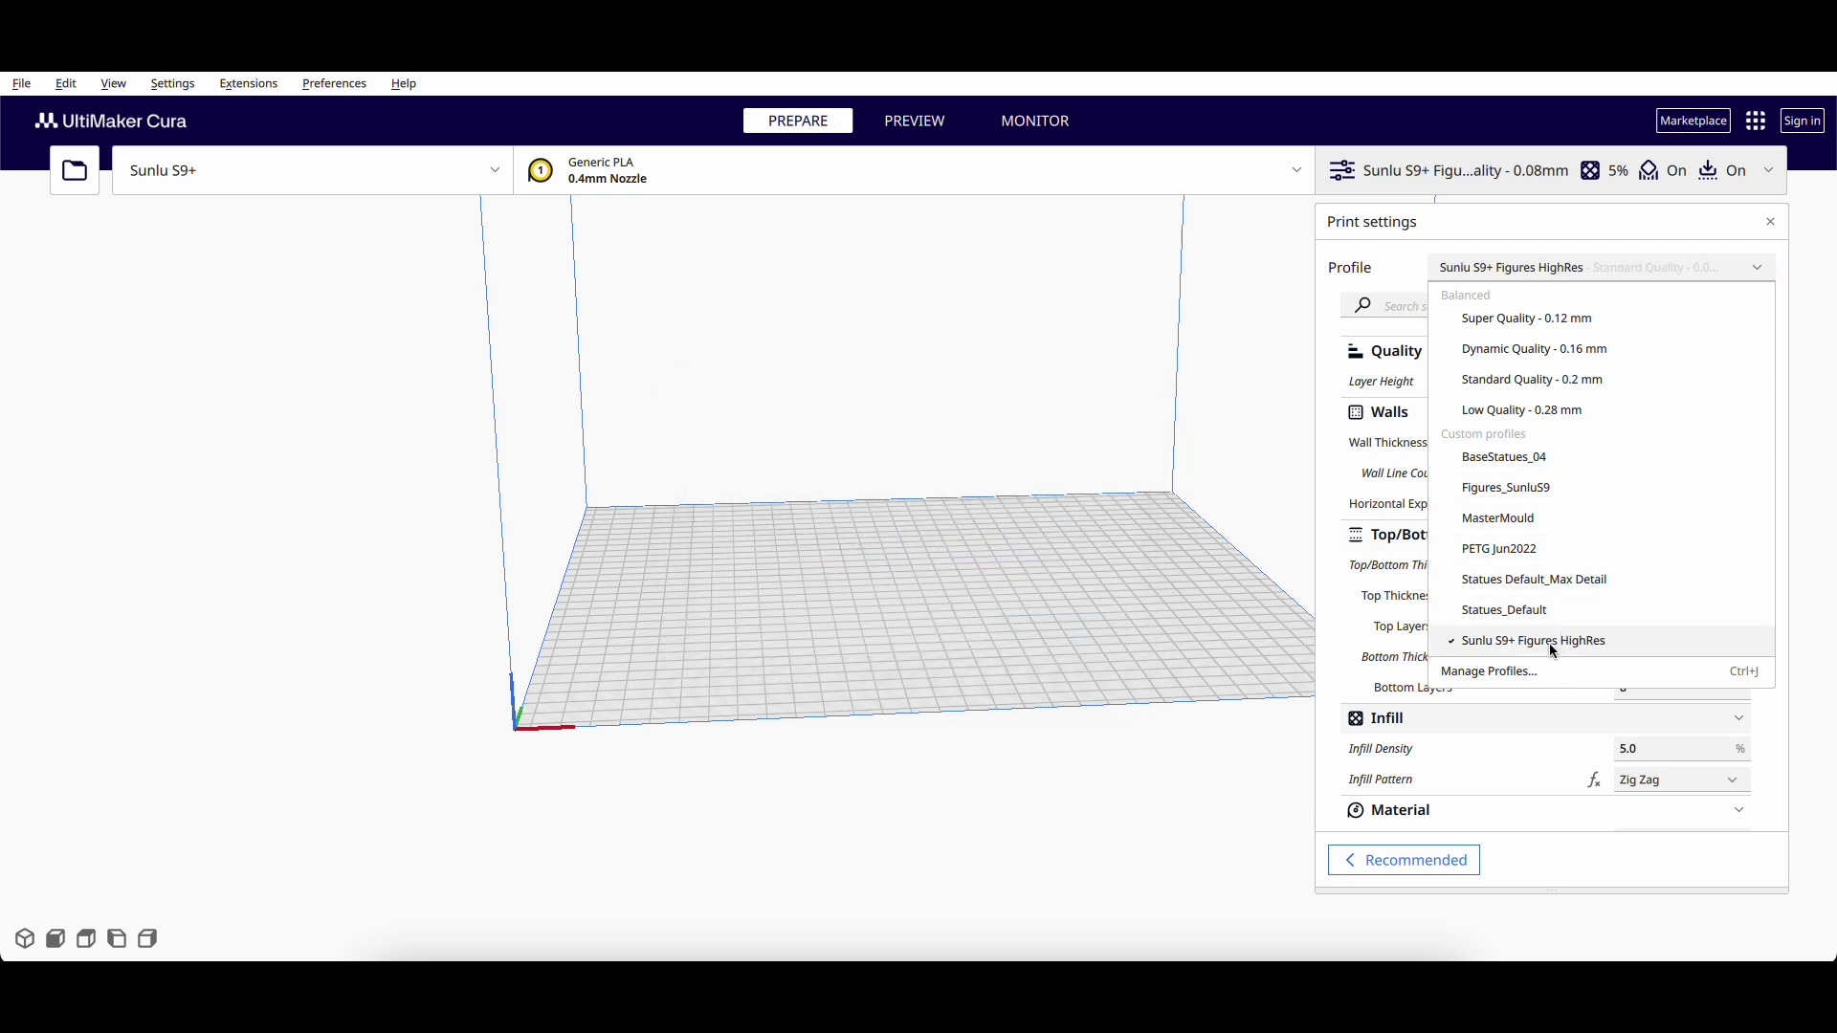
pyautogui.click(996, 523)
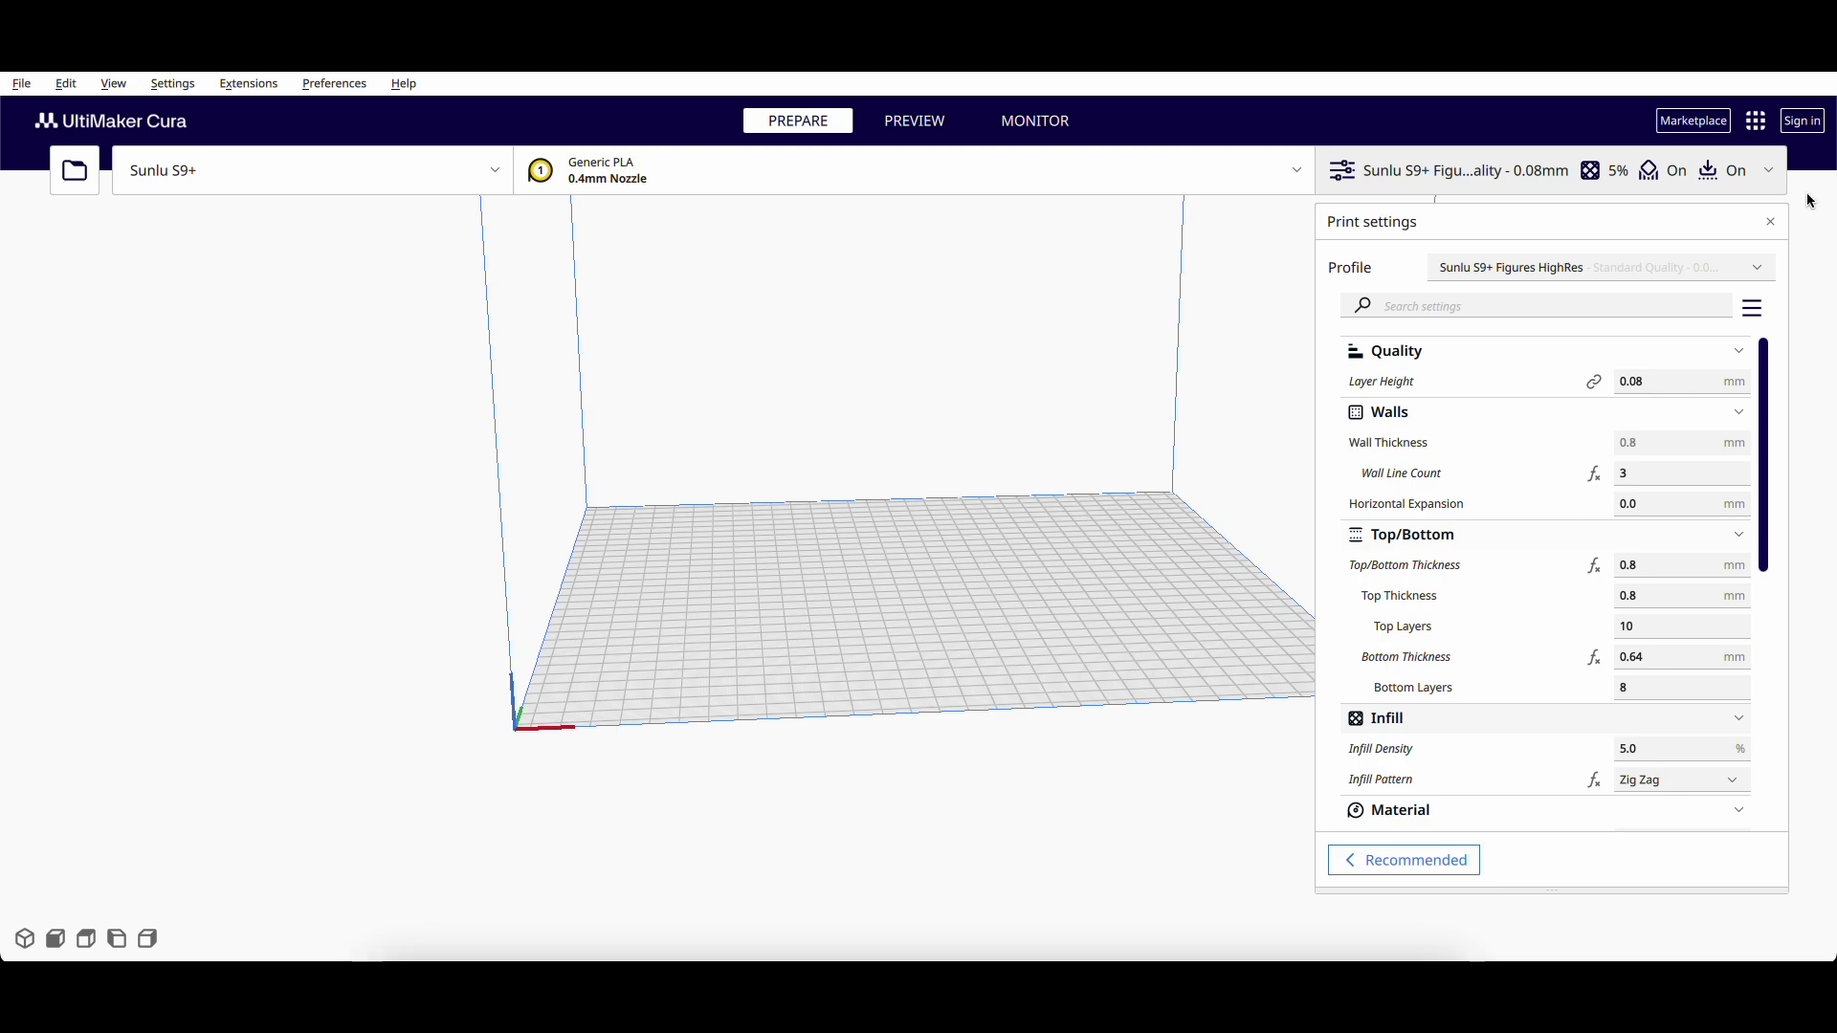
pyautogui.click(1771, 223)
# Step: Load Head_1.stl from the Heads folder and inspect the overhang areas on the underside of the head
pyautogui.press('super+o')
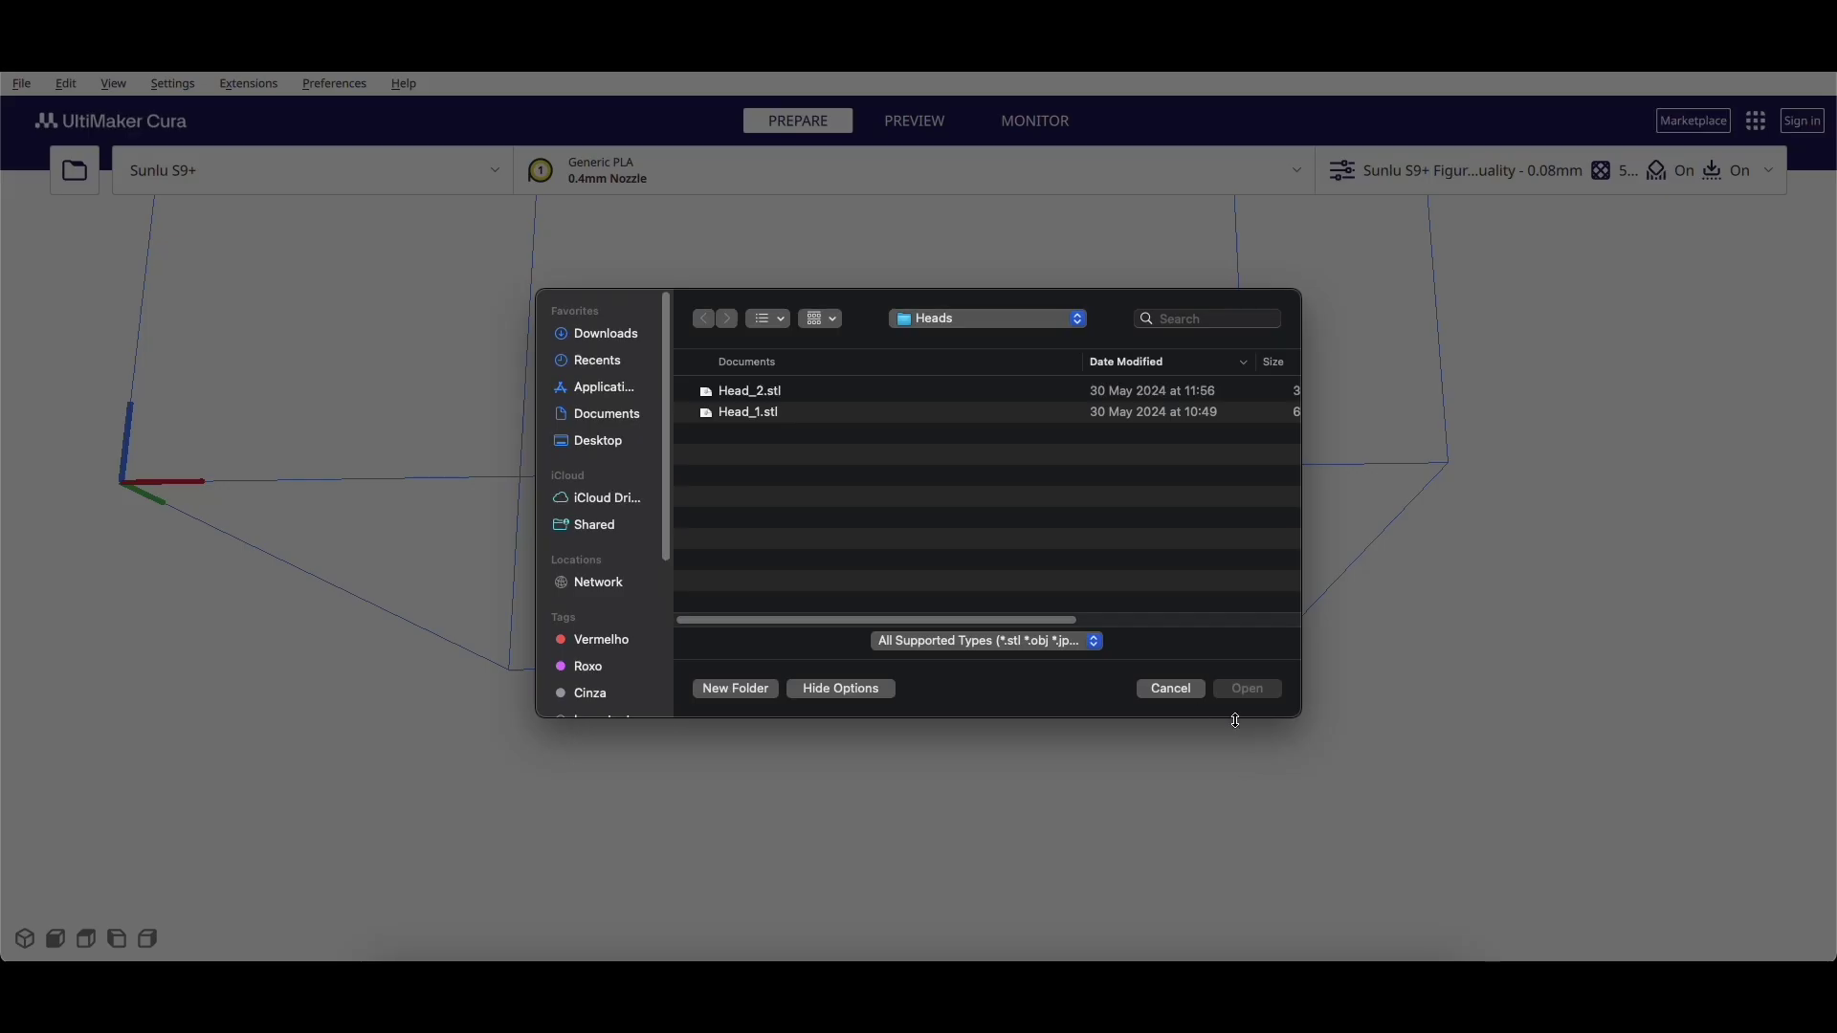
pyautogui.doubleClick(749, 414)
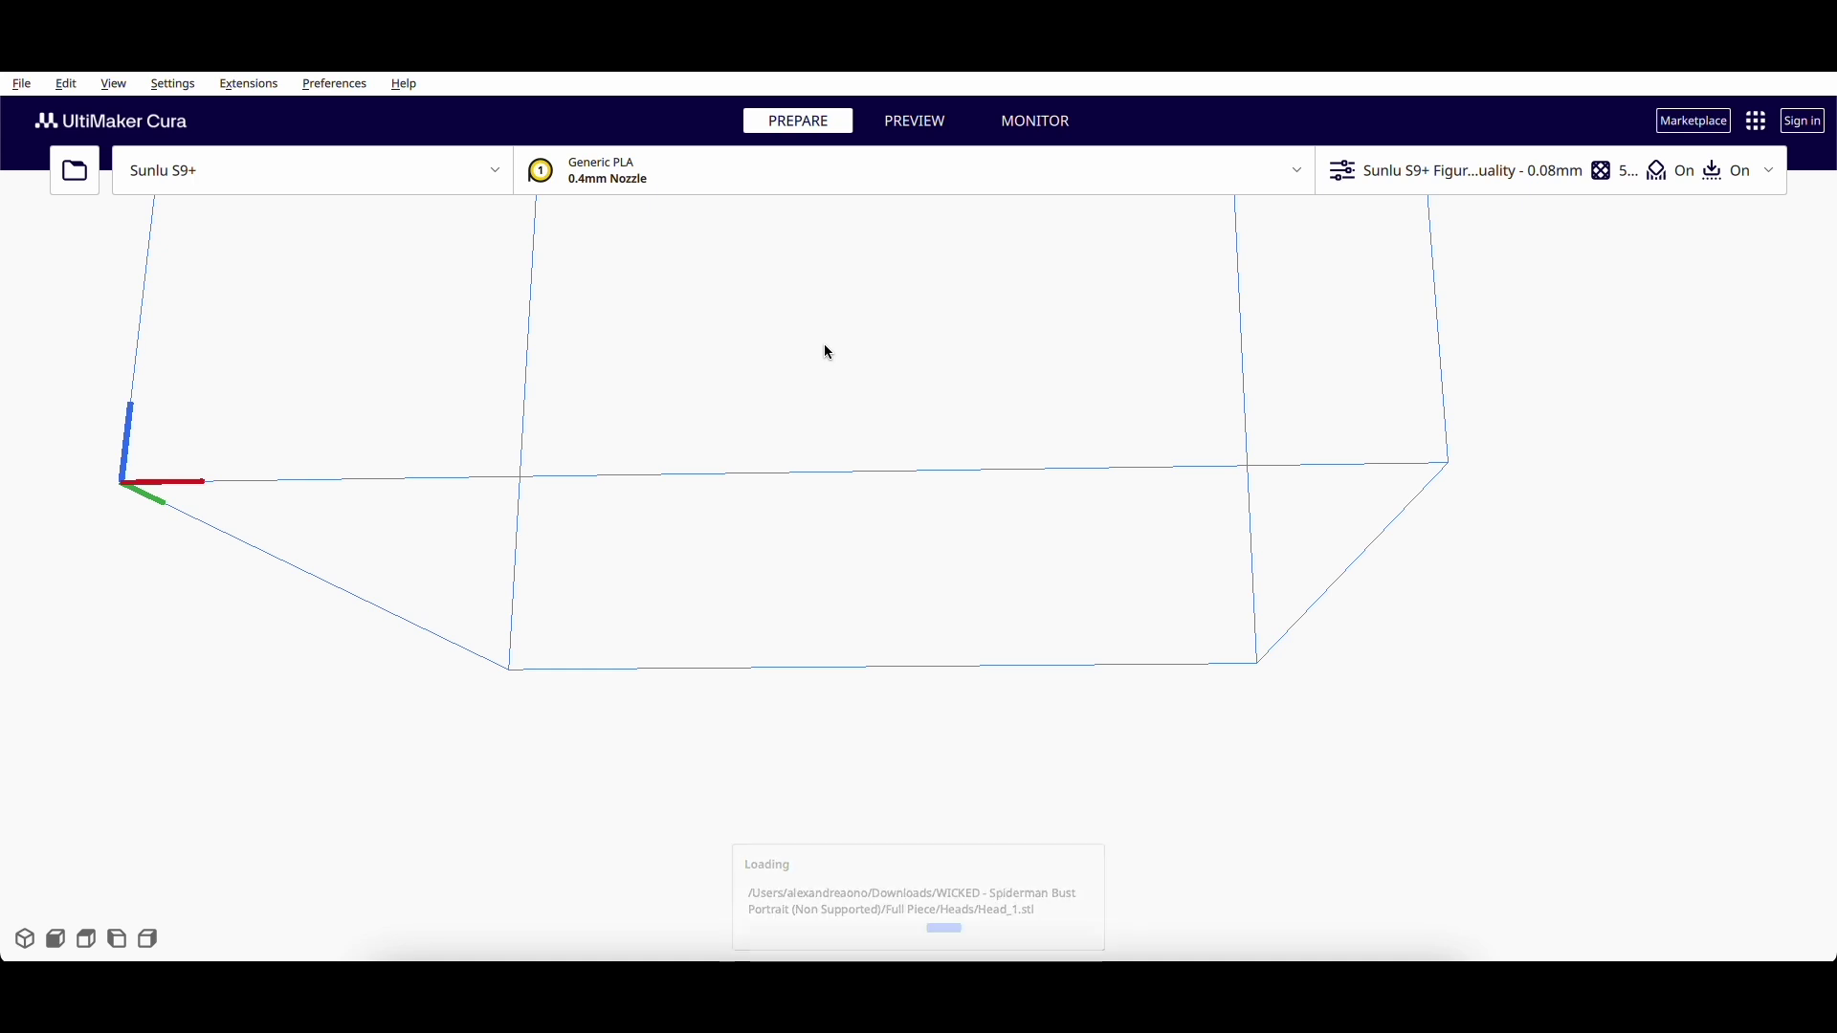
pyautogui.moveTo(664, 464); pyautogui.dragTo(1064, 531, button='right')
pyautogui.scroll(6, 1052, 531)
pyautogui.moveTo(925, 533); pyautogui.dragTo(661, 667, button='right')
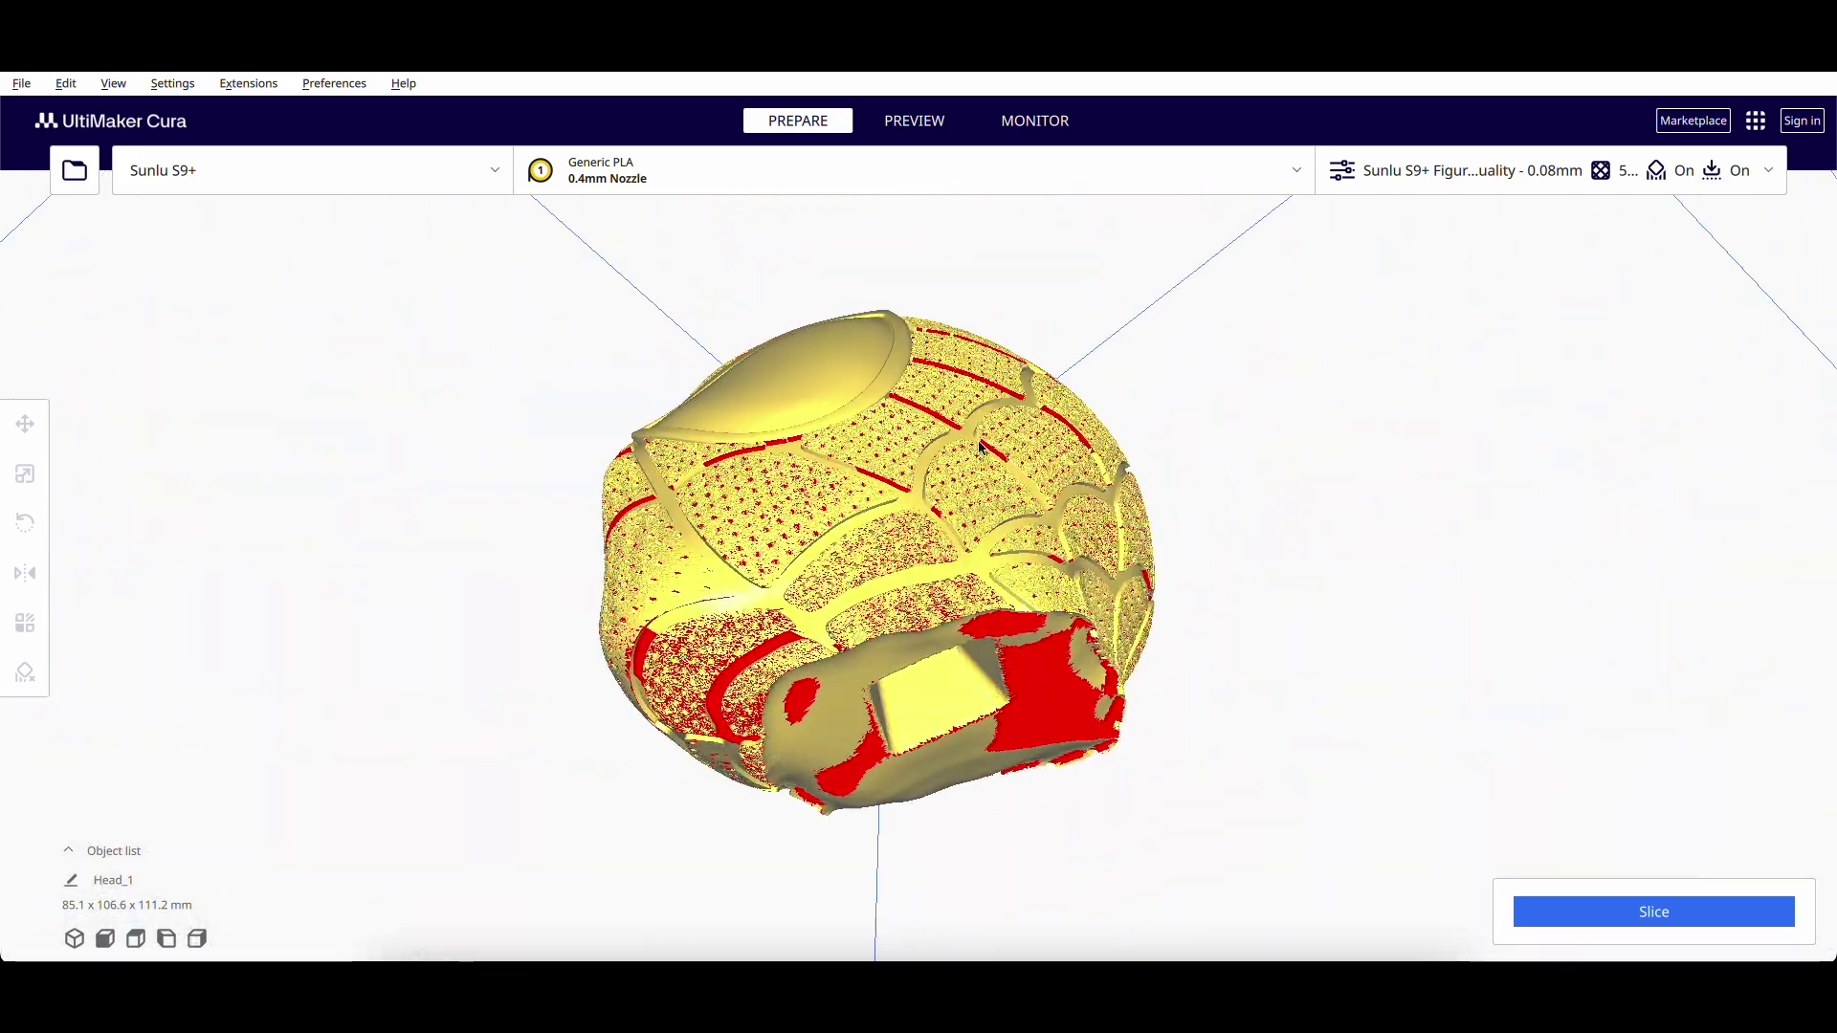
# Step: Select the head model and activate the Rotate tool with Snap Rotation turned off
pyautogui.click(1050, 681)
pyautogui.moveTo(1049, 473); pyautogui.dragTo(158, 582, button='right')
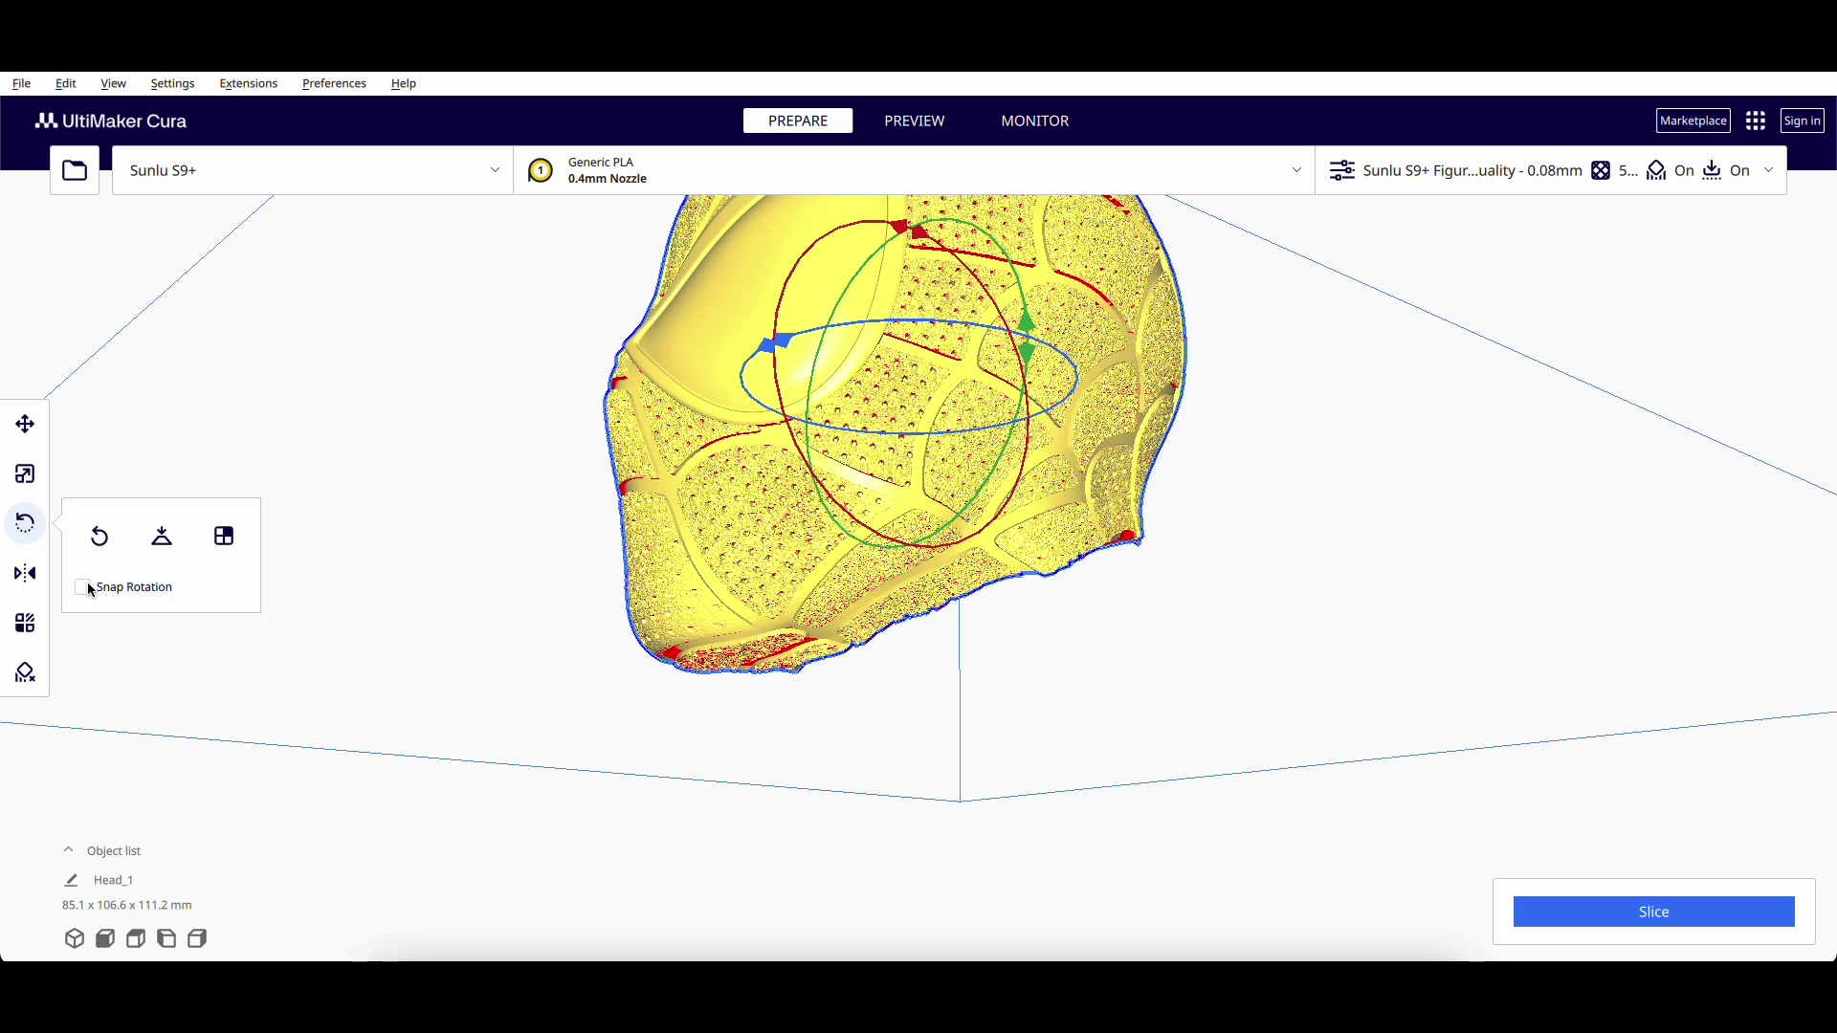
pyautogui.moveTo(714, 501); pyautogui.dragTo(842, 497, button='right')
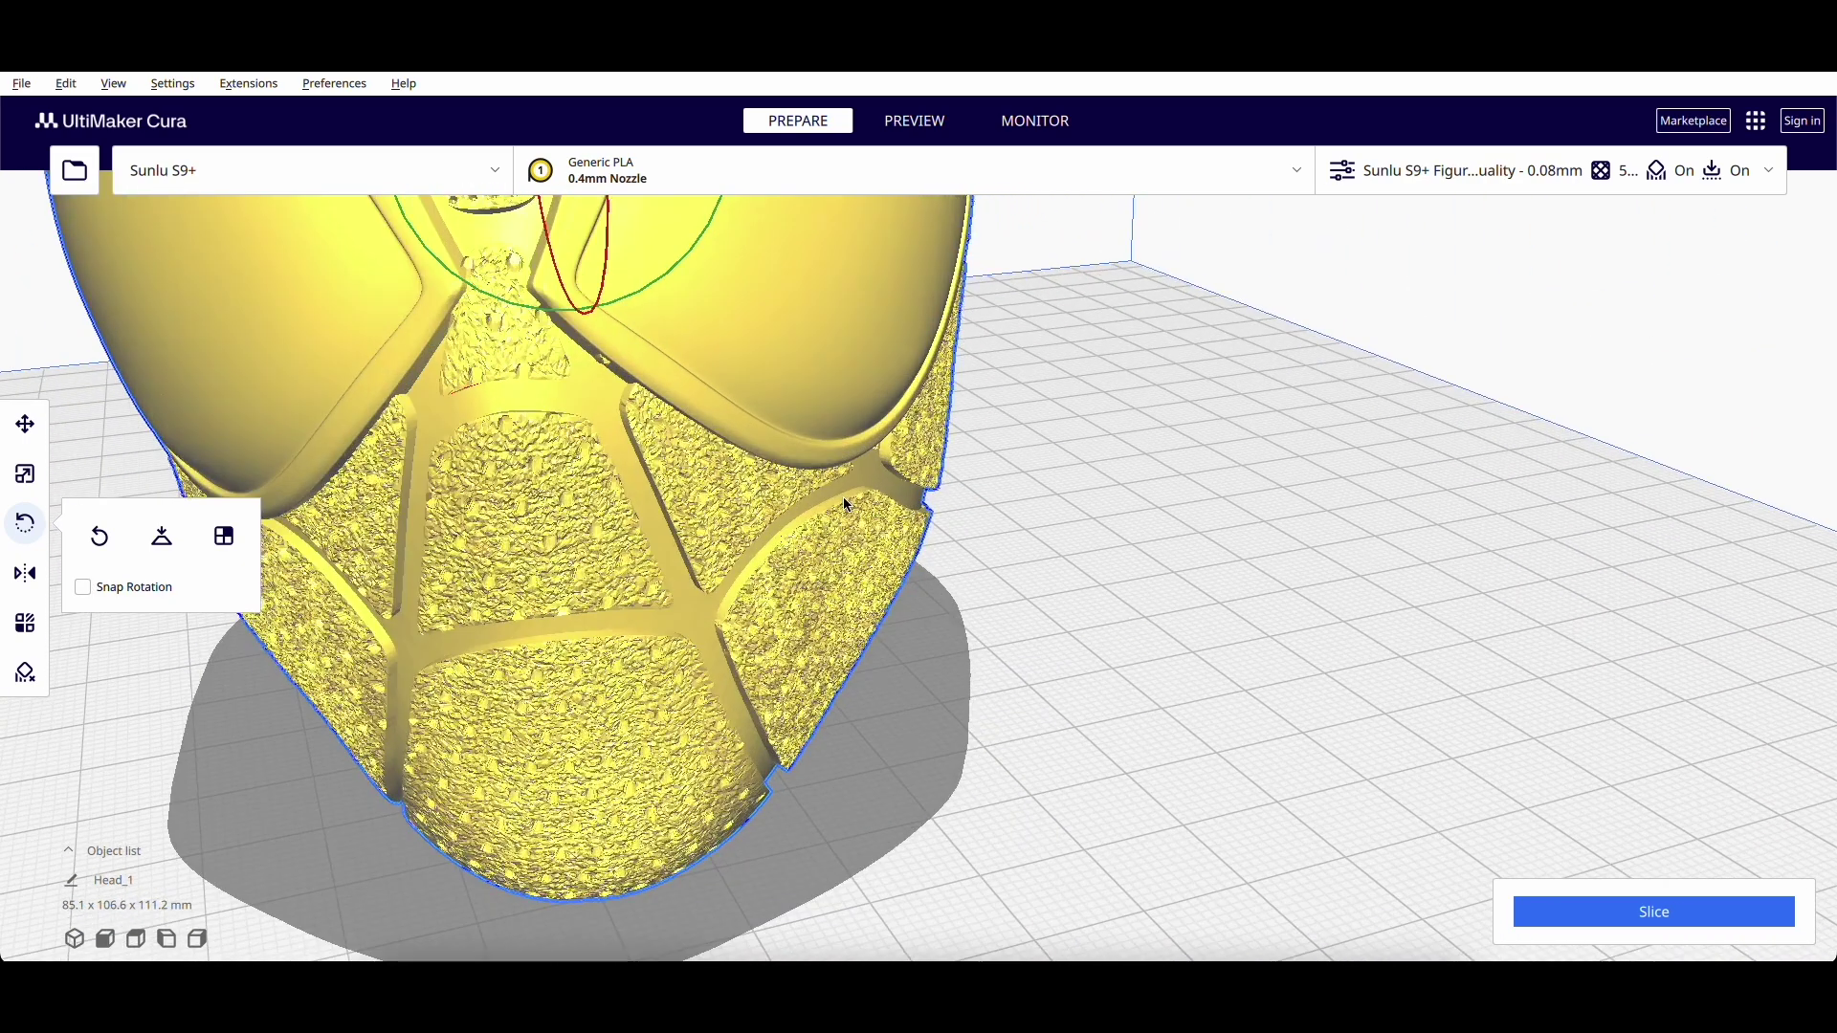
pyautogui.scroll(-5, 842, 496)
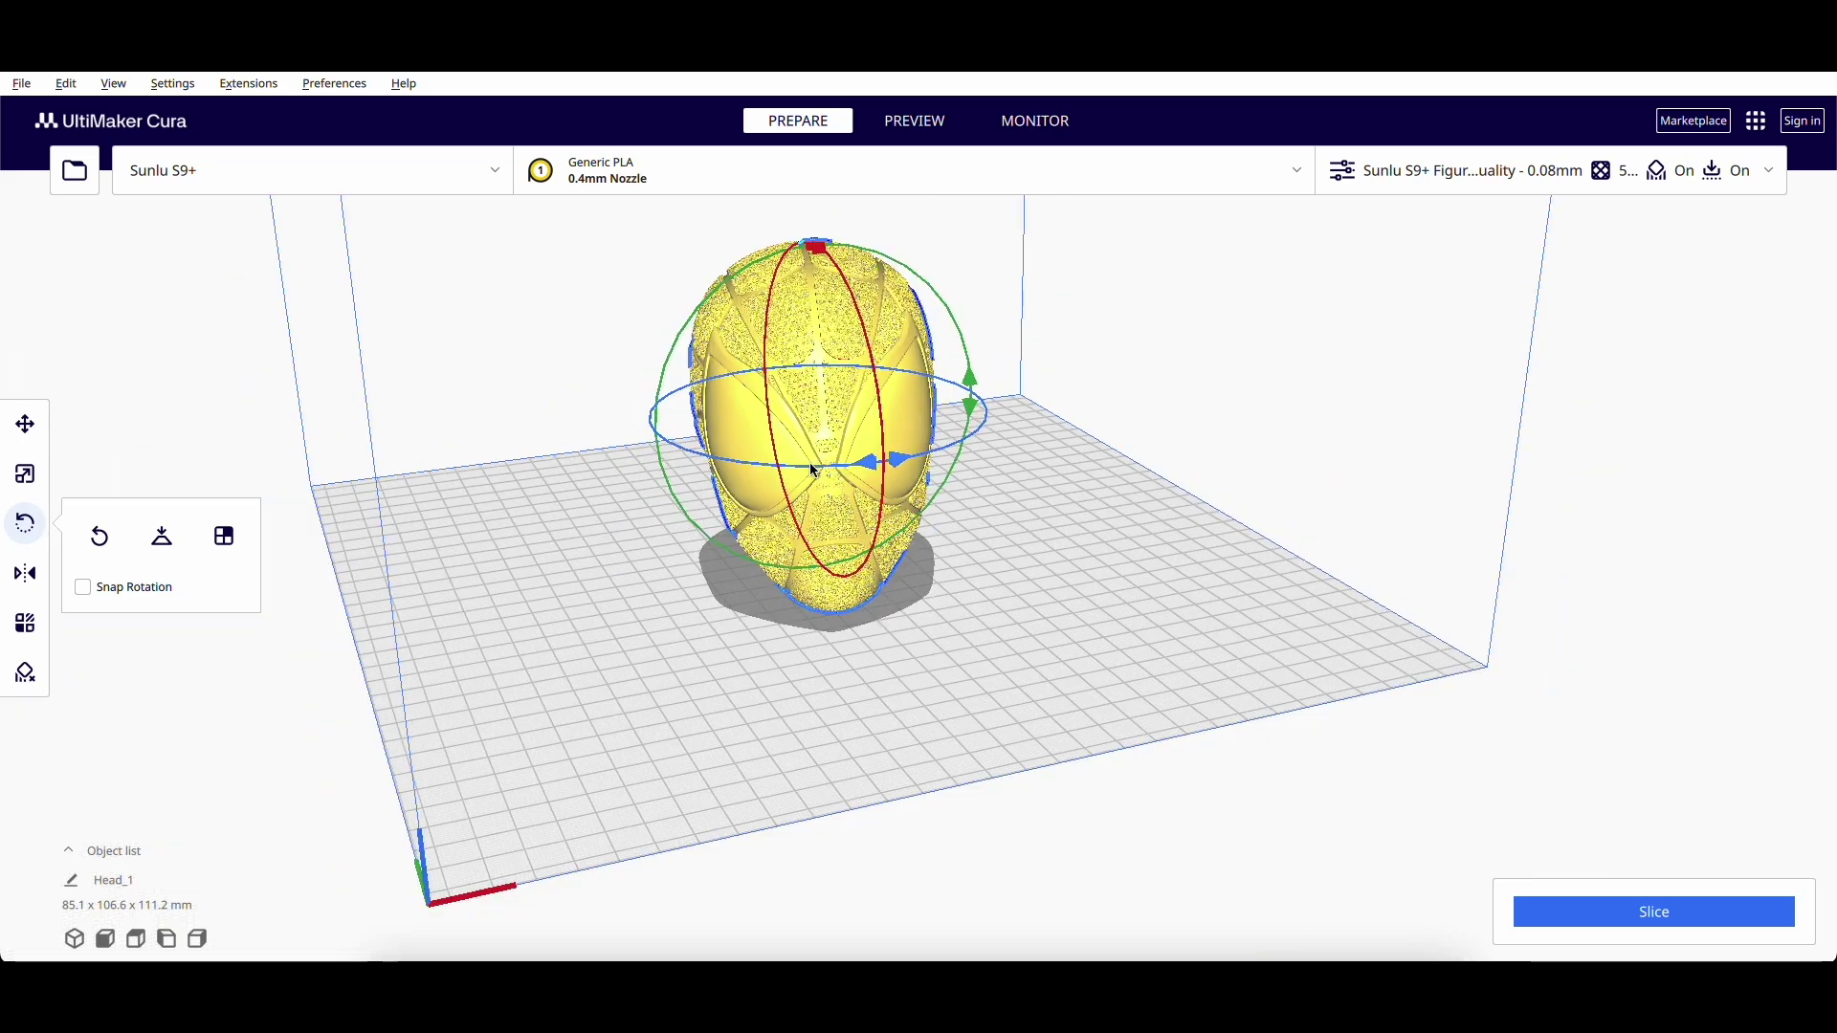
# Step: Rotate the head about its vertical axis so the face points straight toward the front of the build plate
pyautogui.moveTo(814, 471); pyautogui.dragTo(950, 526)
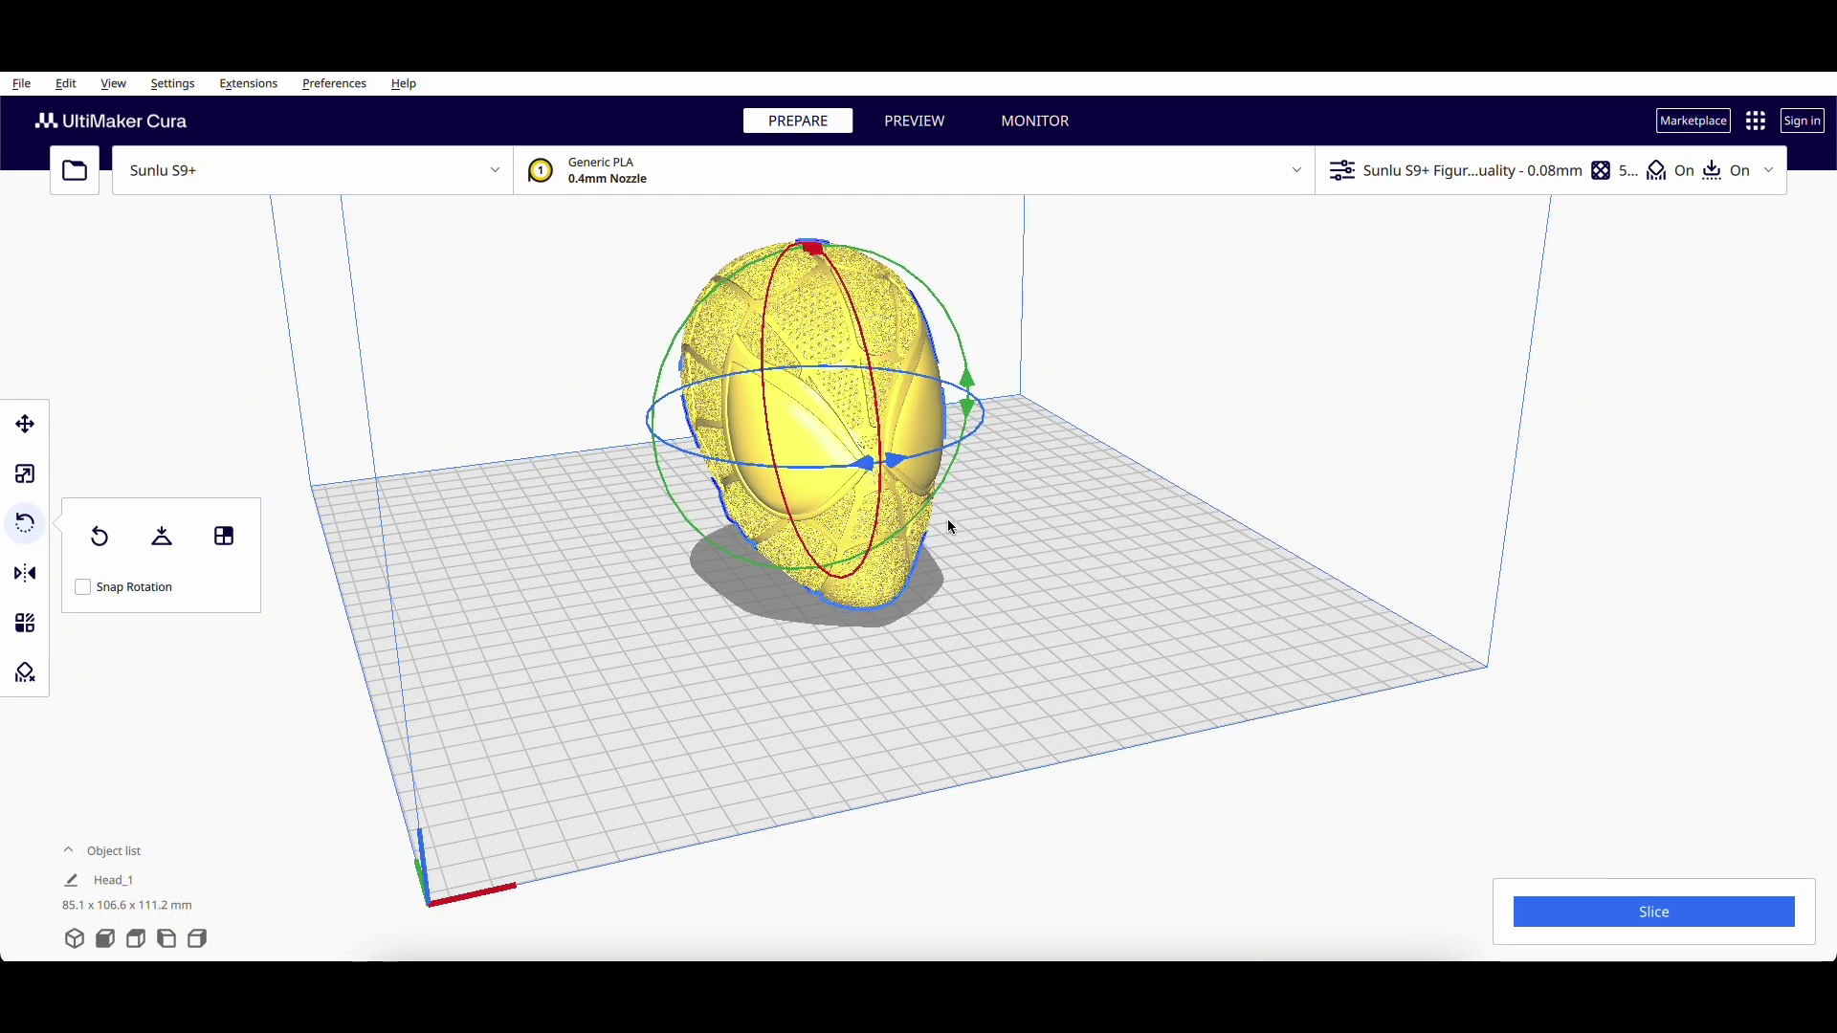
pyautogui.moveTo(950, 526); pyautogui.dragTo(894, 513, button='right')
pyautogui.moveTo(940, 526); pyautogui.dragTo(869, 528)
pyautogui.moveTo(868, 528); pyautogui.dragTo(829, 371, button='right')
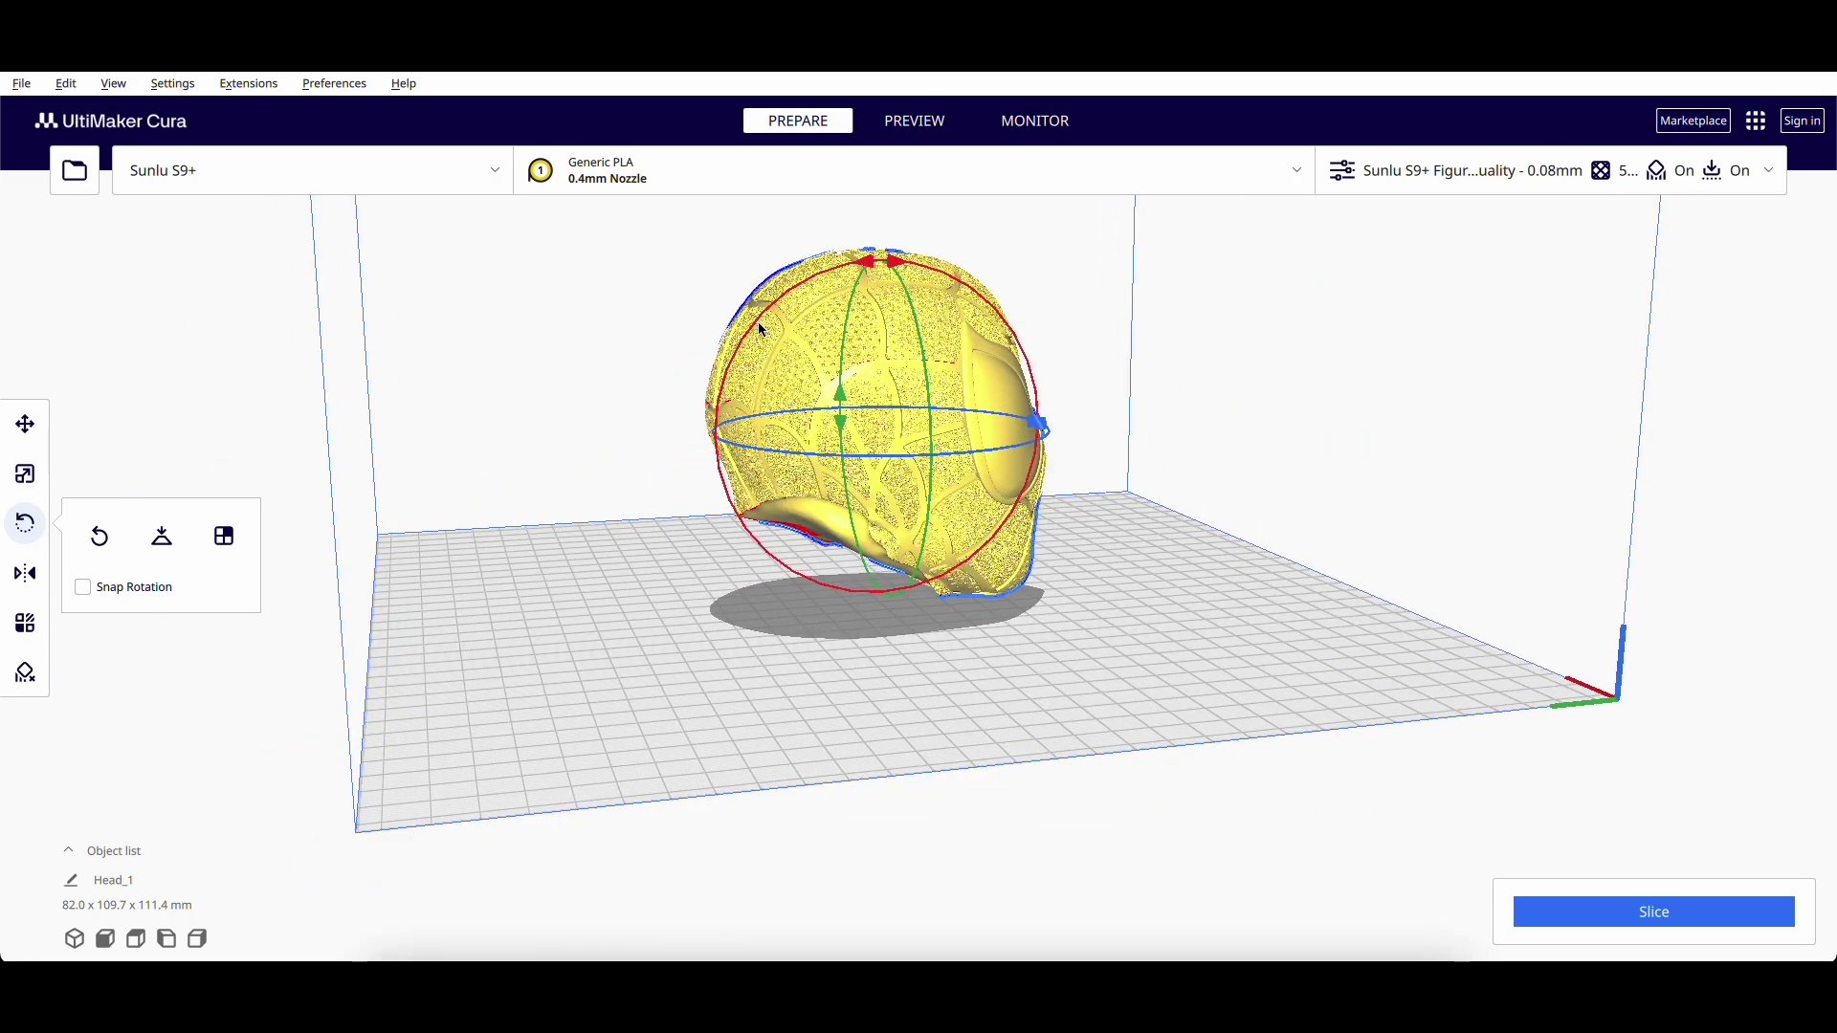
# Step: Tilt the head backward about the X axis until the model is about 101 mm tall, checking the neck opening underneath
pyautogui.moveTo(758, 322); pyautogui.dragTo(801, 464)
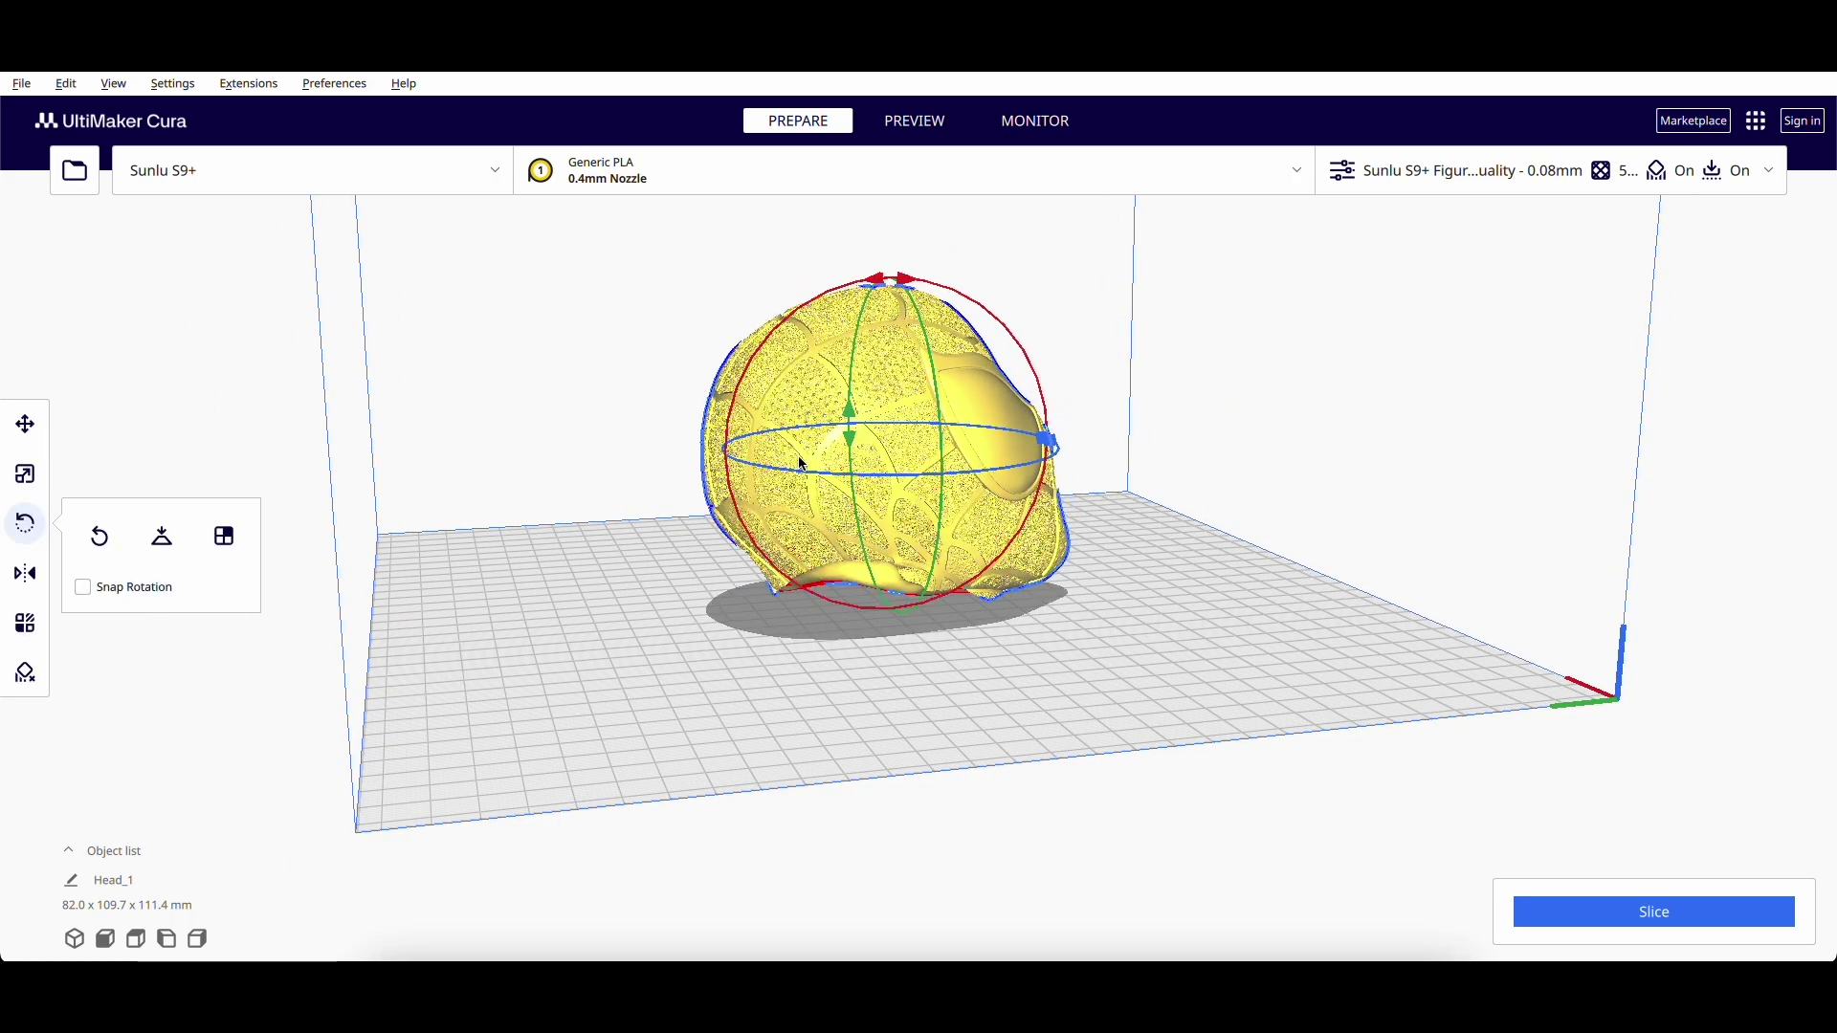
pyautogui.moveTo(802, 464); pyautogui.dragTo(942, 583, button='right')
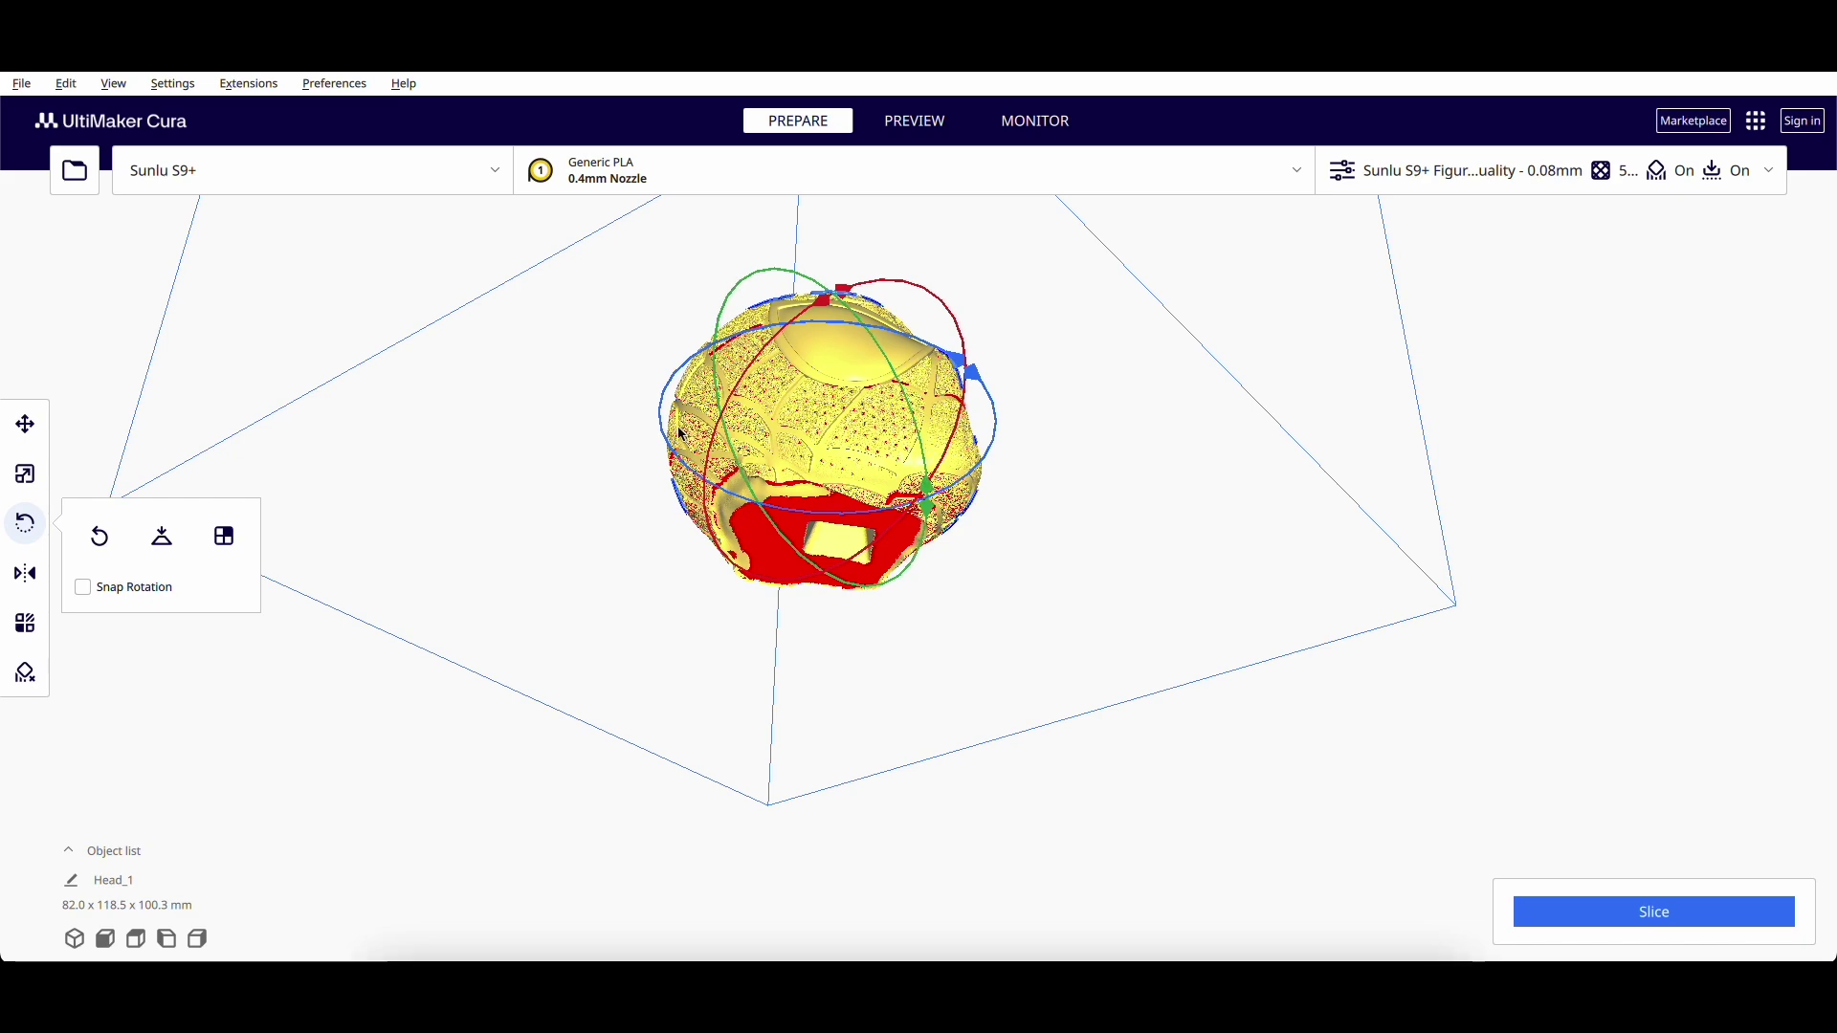
pyautogui.moveTo(946, 433); pyautogui.dragTo(836, 354, button='right')
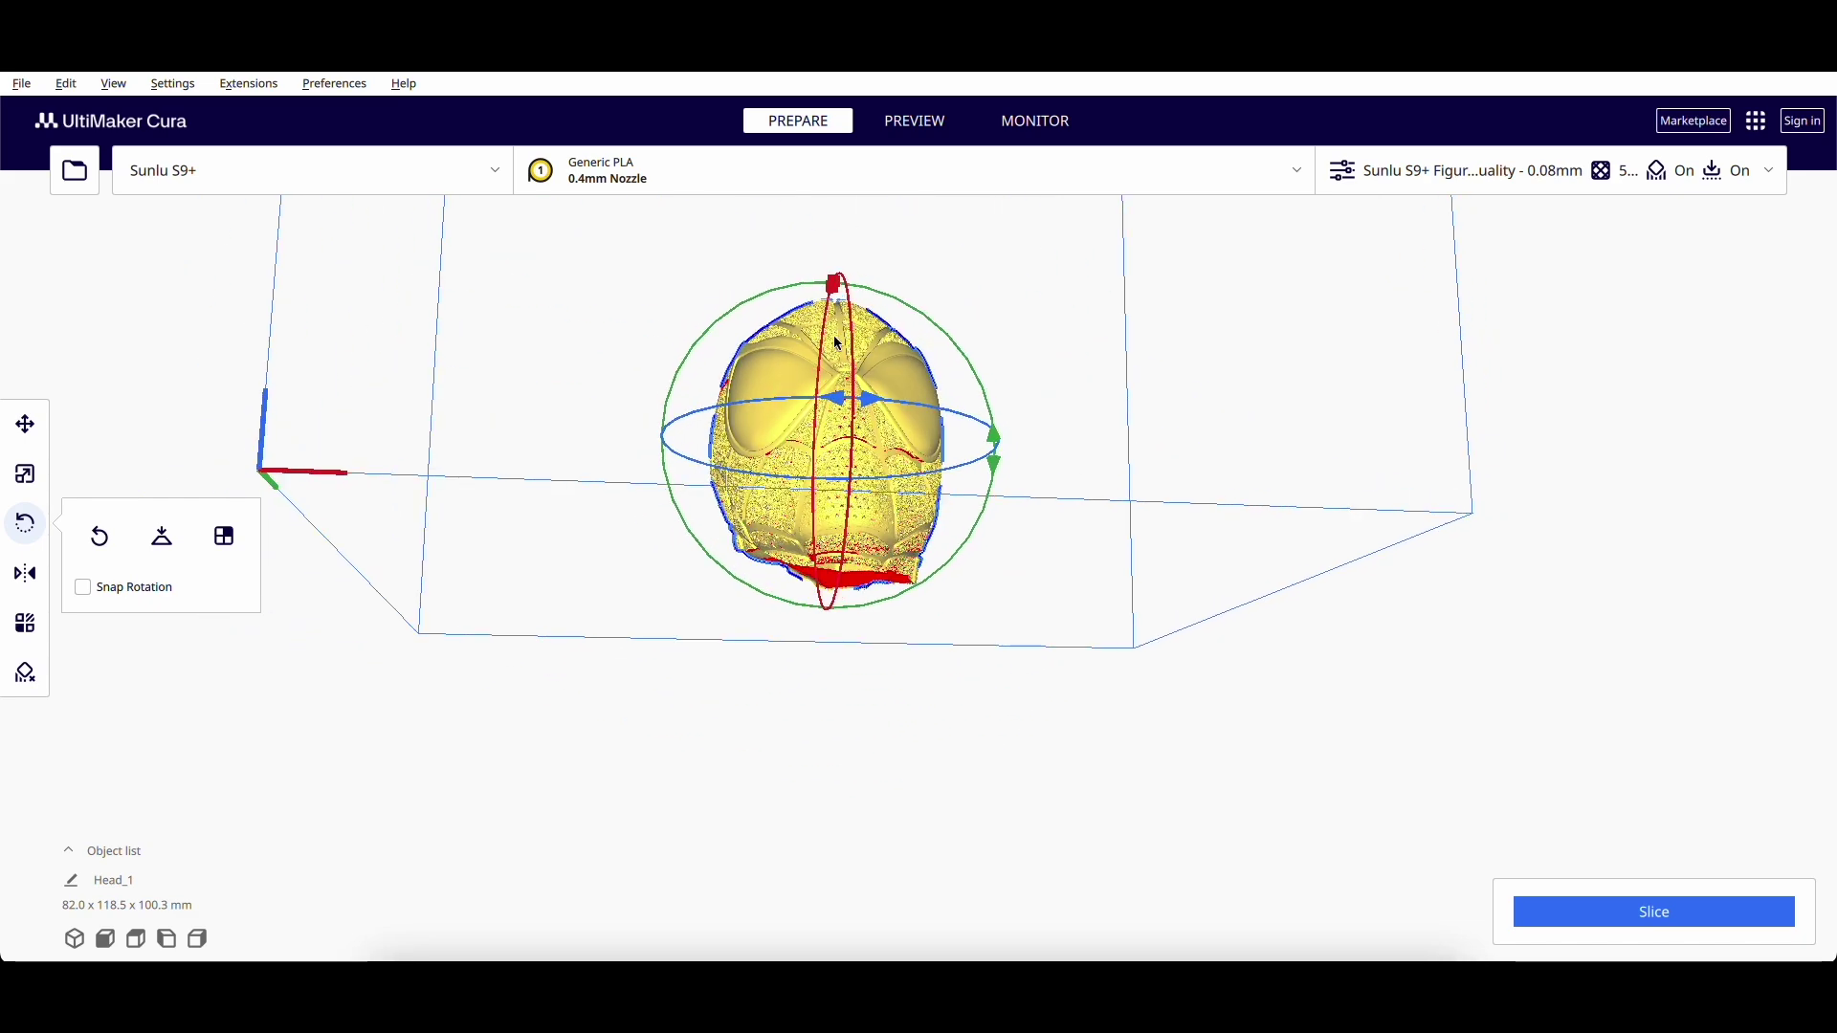
pyautogui.moveTo(858, 348); pyautogui.dragTo(866, 406)
pyautogui.moveTo(866, 407); pyautogui.dragTo(560, 325, button='right')
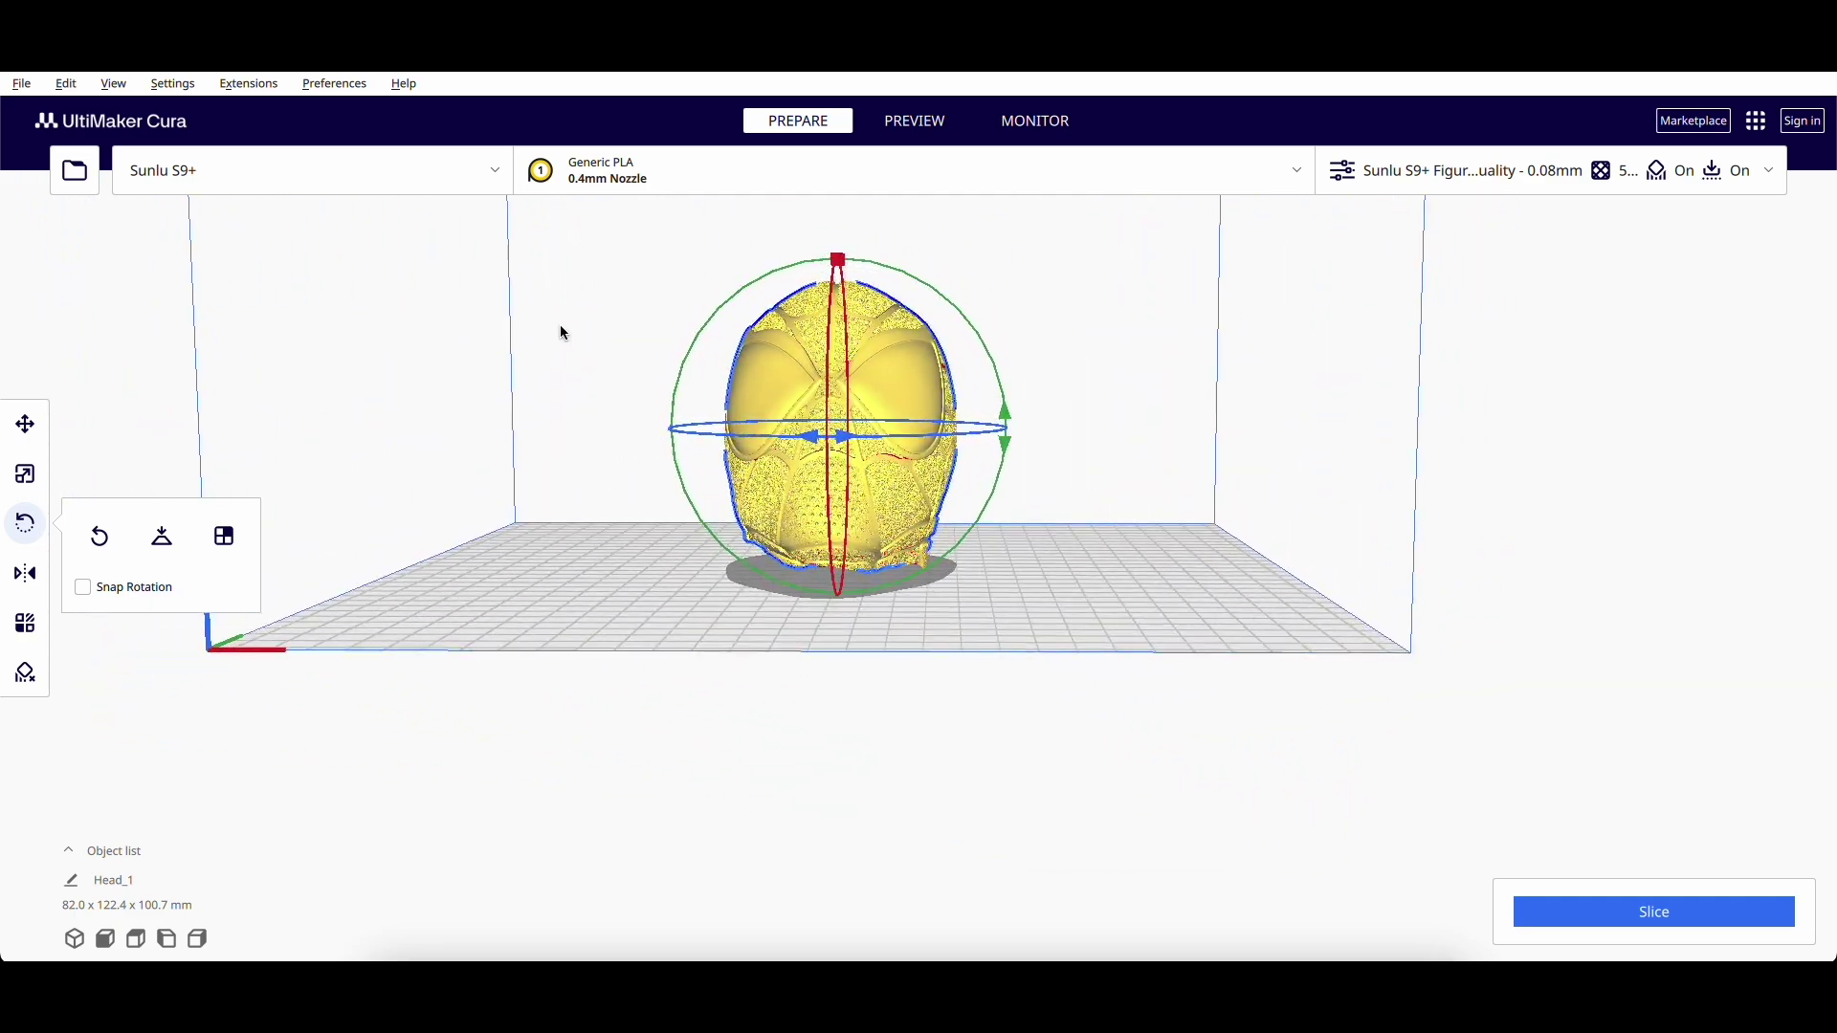
# Step: Fine-tune the head's sideways and backward tilt until the model measures about 81.9 x 123.4 x 101.7 mm
pyautogui.moveTo(679, 359); pyautogui.dragTo(691, 449)
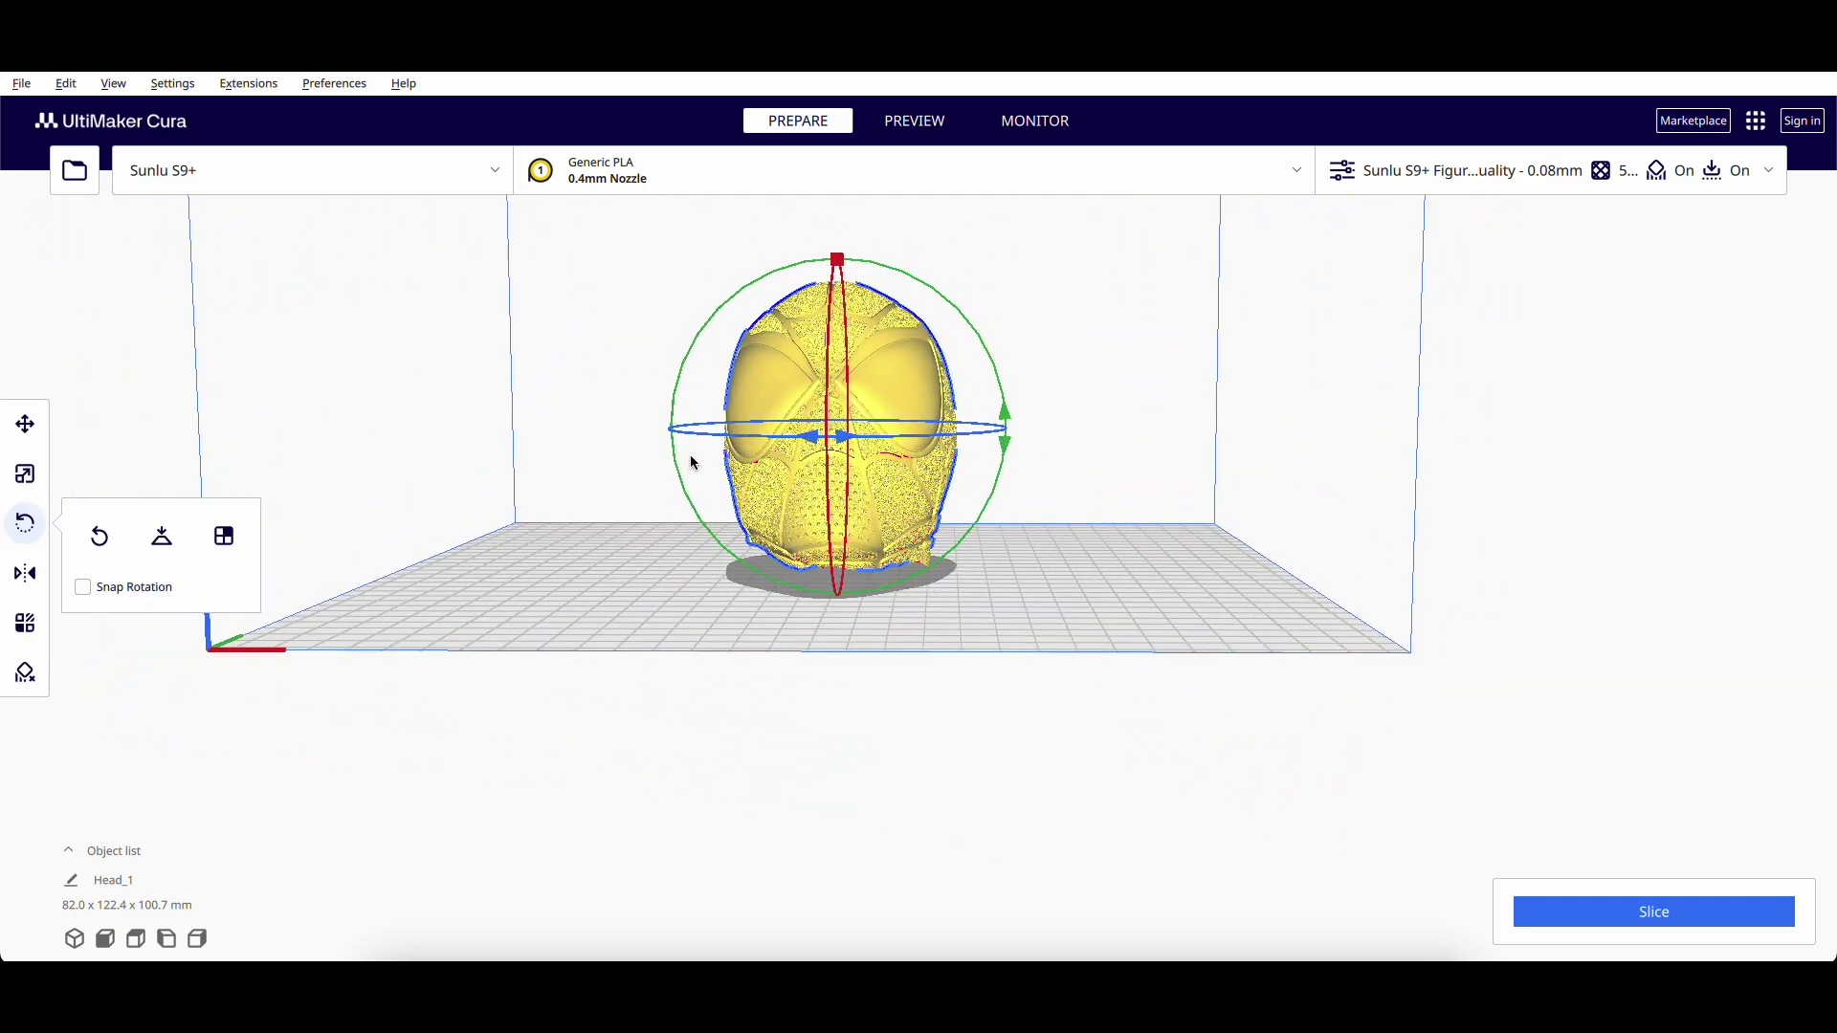
pyautogui.moveTo(691, 455); pyautogui.dragTo(950, 354, button='right')
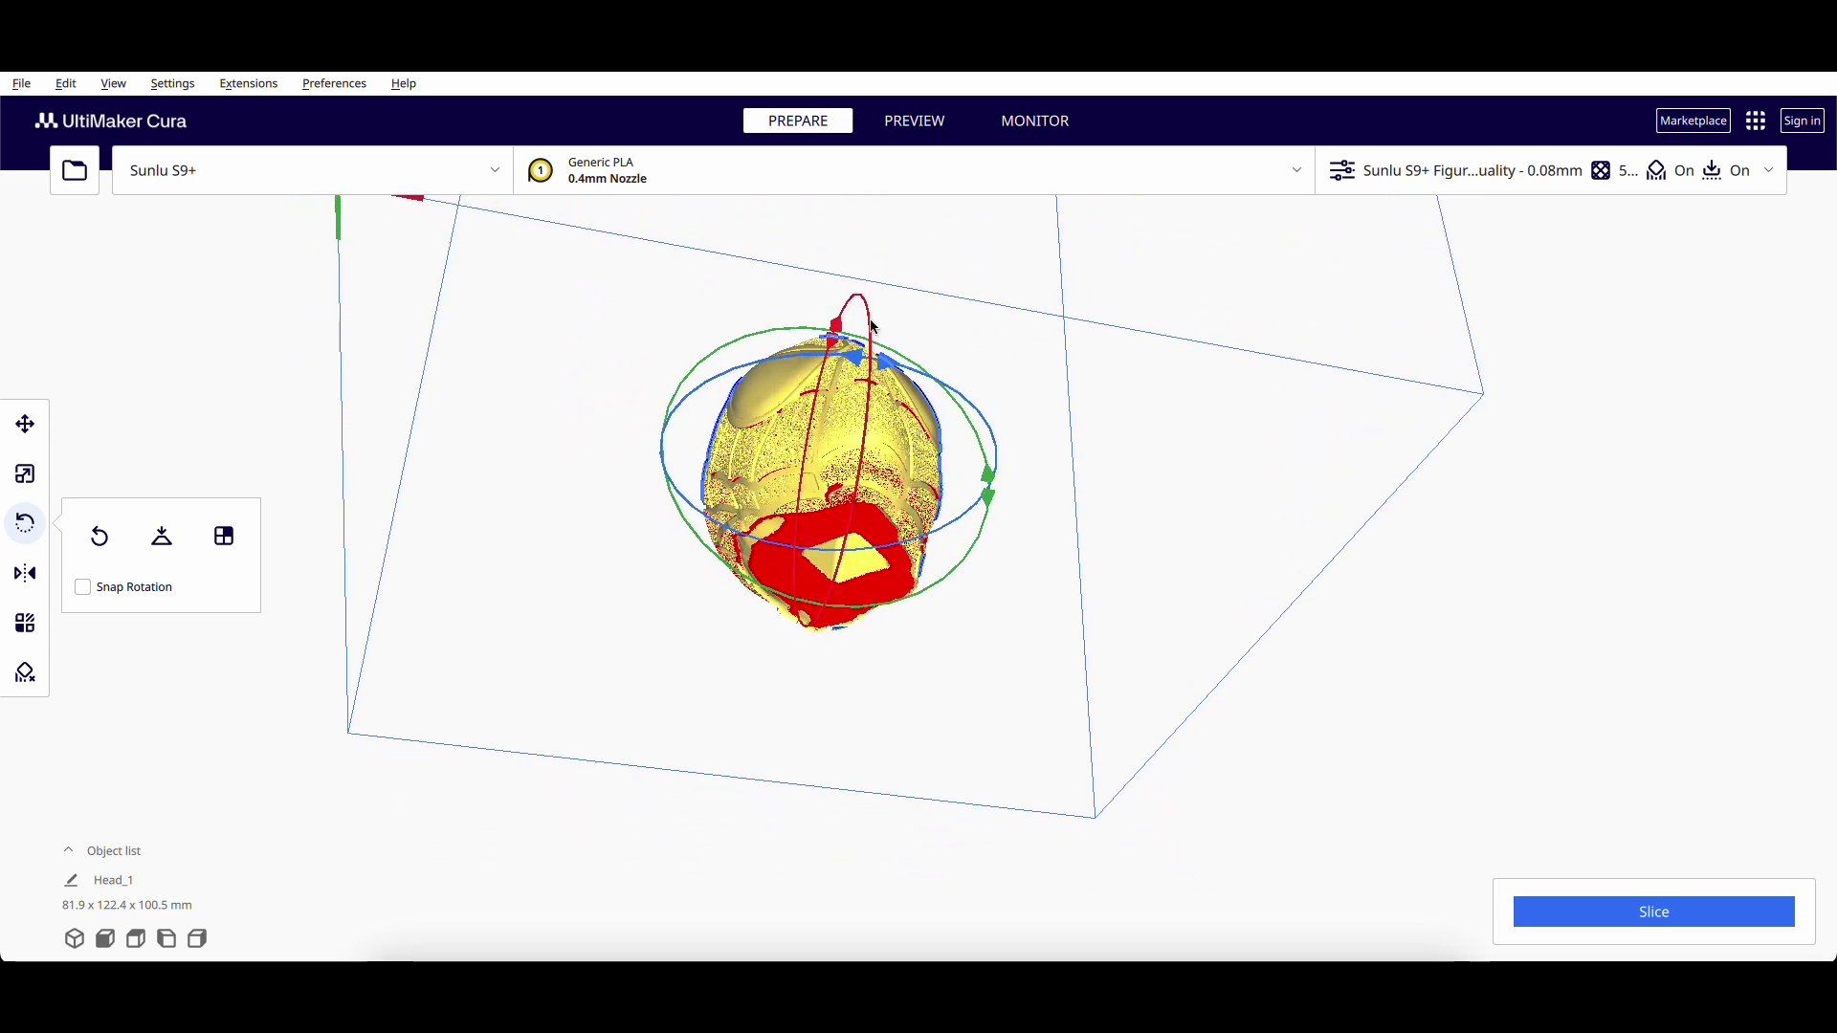
pyautogui.moveTo(875, 328); pyautogui.dragTo(877, 502)
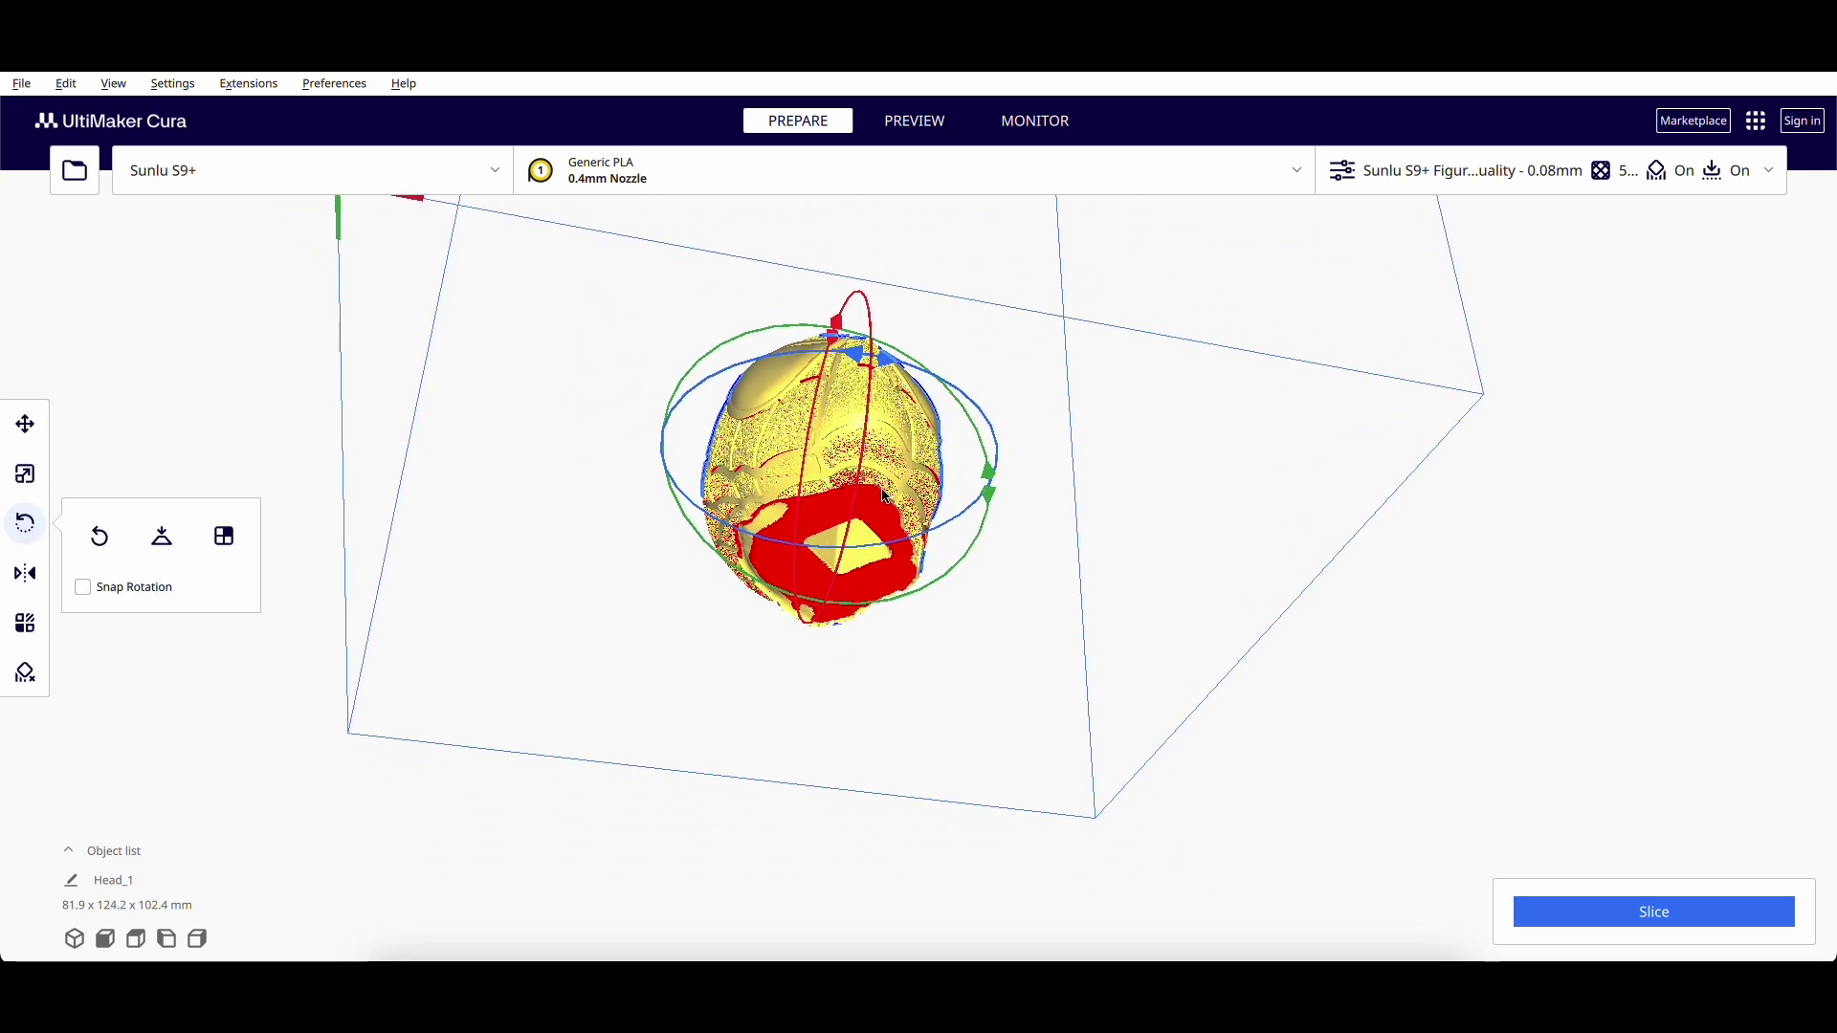
pyautogui.moveTo(883, 497); pyautogui.dragTo(967, 503, button='right')
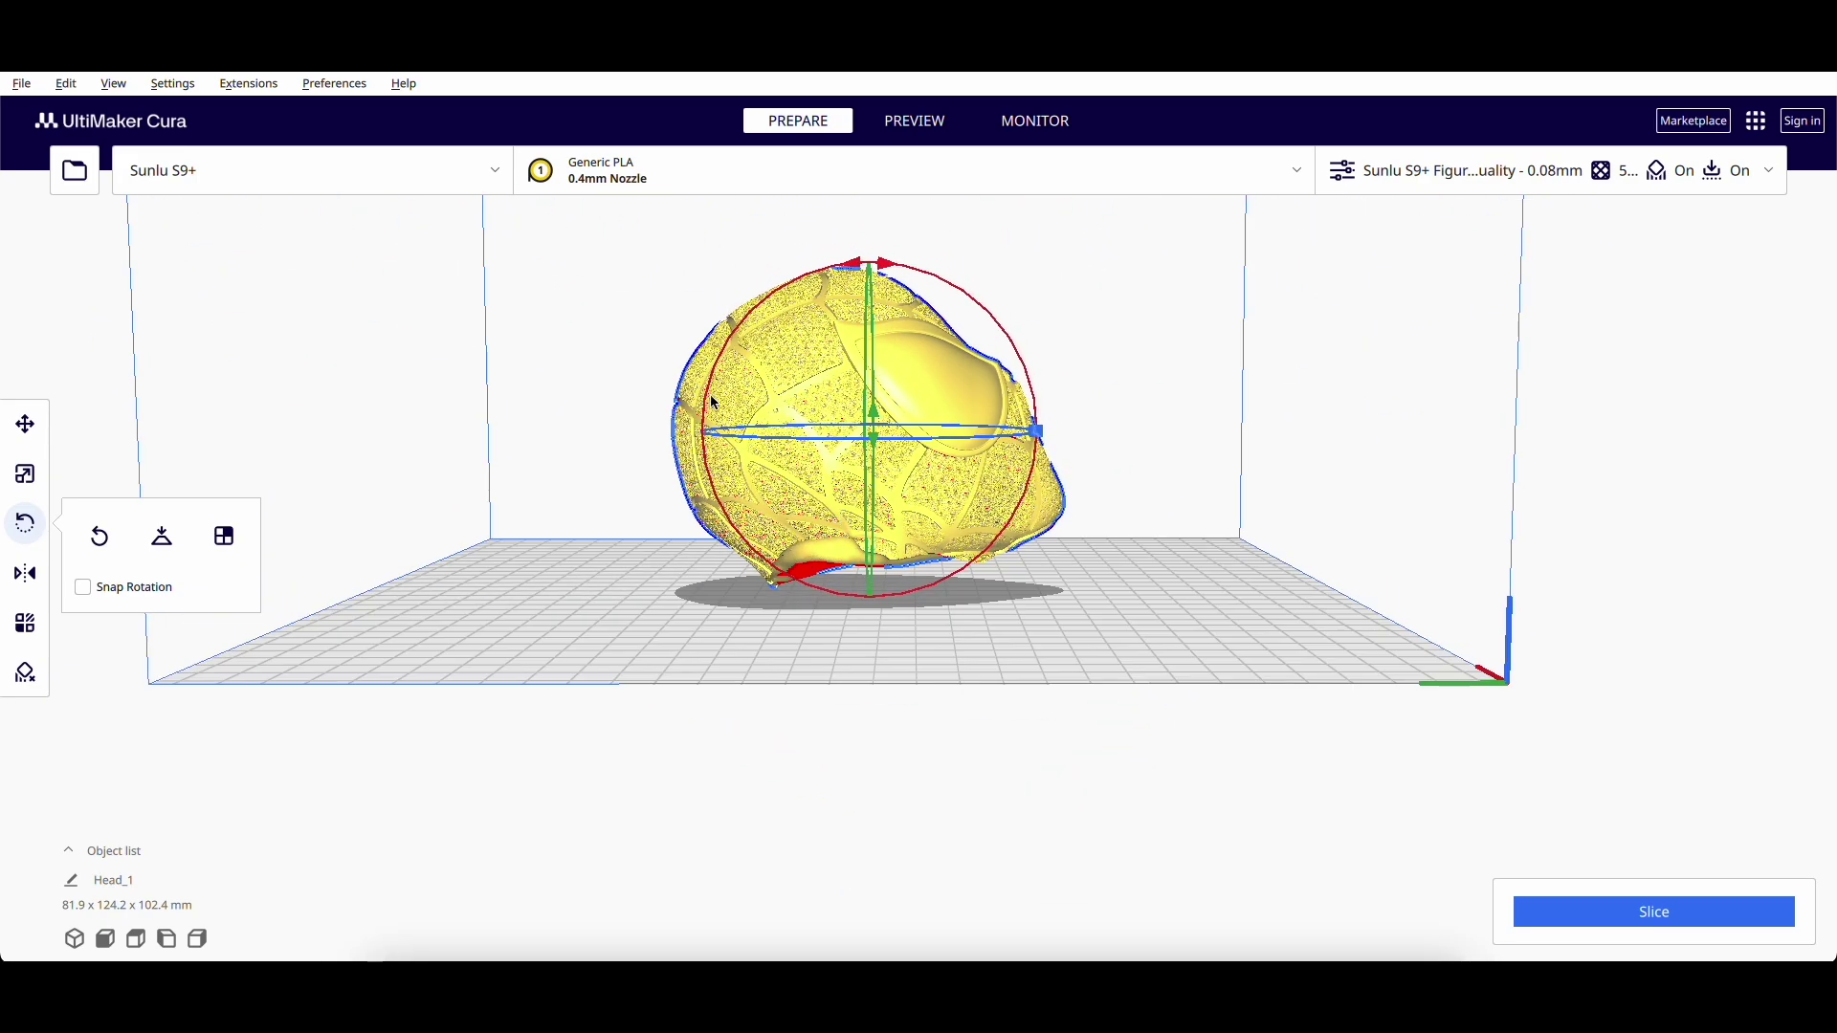
pyautogui.moveTo(711, 402); pyautogui.dragTo(746, 497)
pyautogui.moveTo(746, 498); pyautogui.dragTo(1449, 794, button='right')
# Step: Slice the reoriented head and open its layer preview
pyautogui.click(1696, 925)
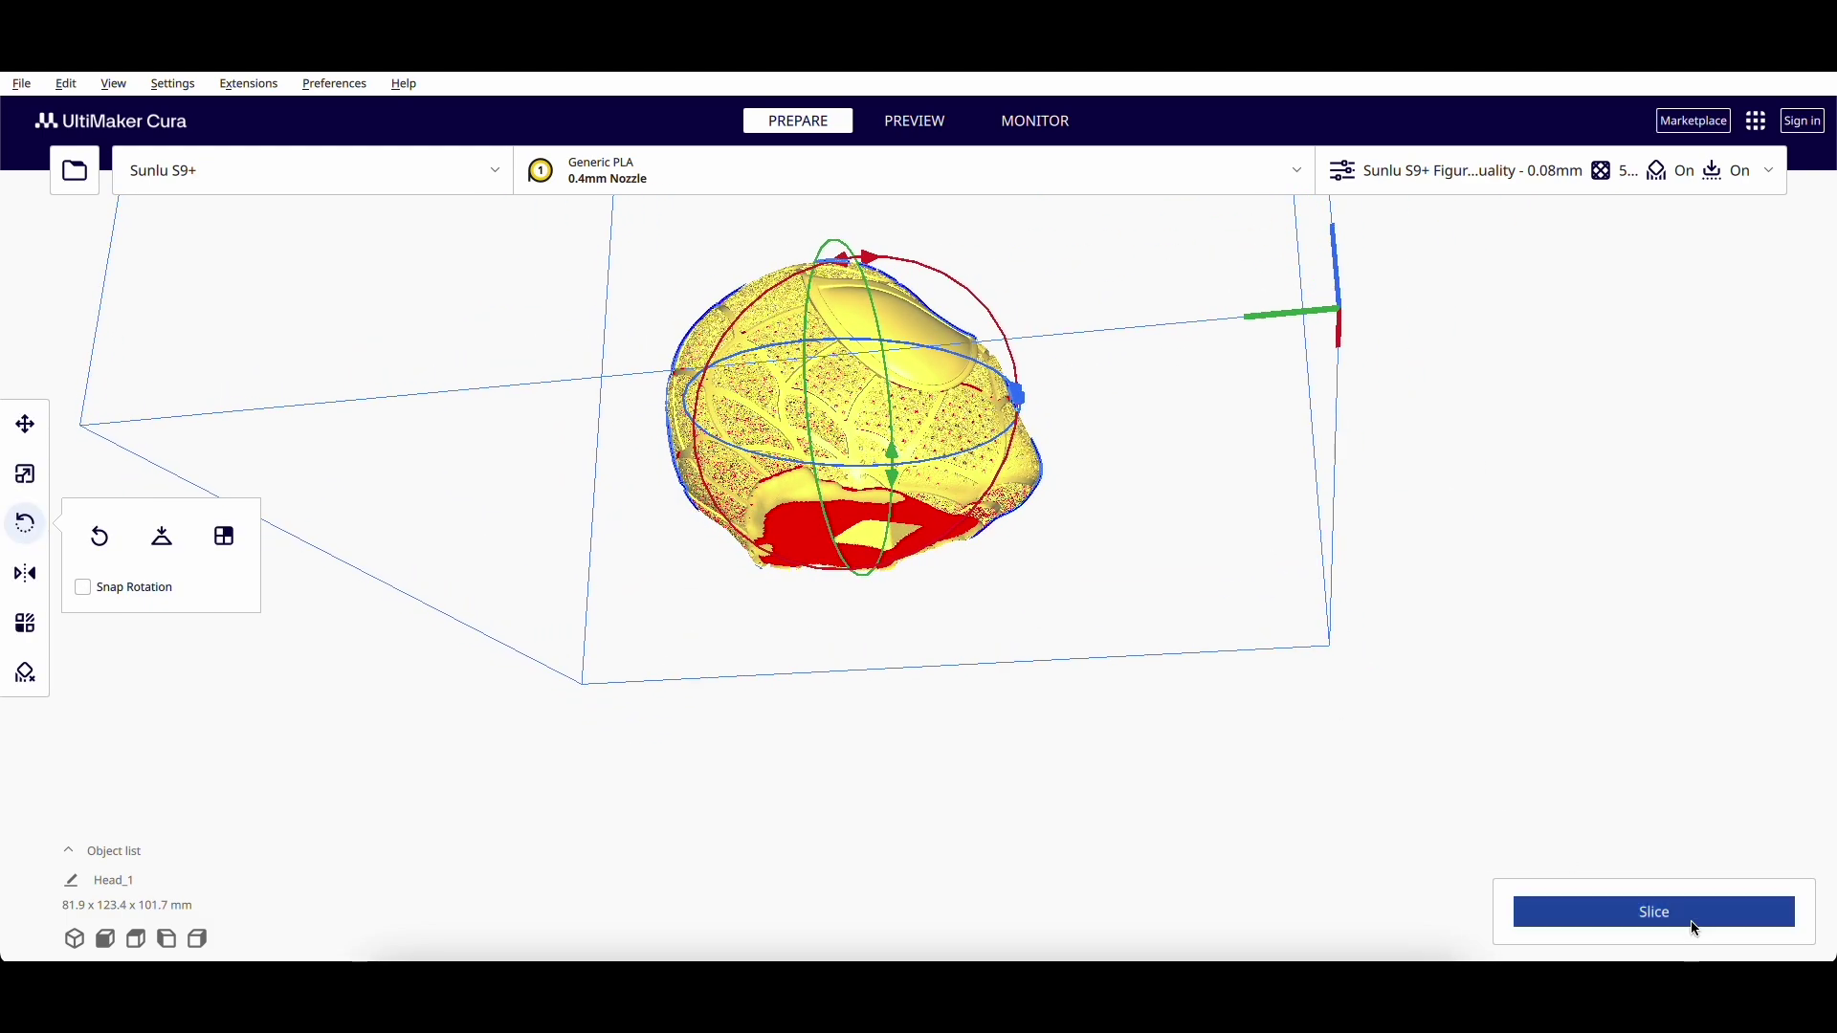
pyautogui.moveTo(1340, 813); pyautogui.dragTo(990, 678, button='right')
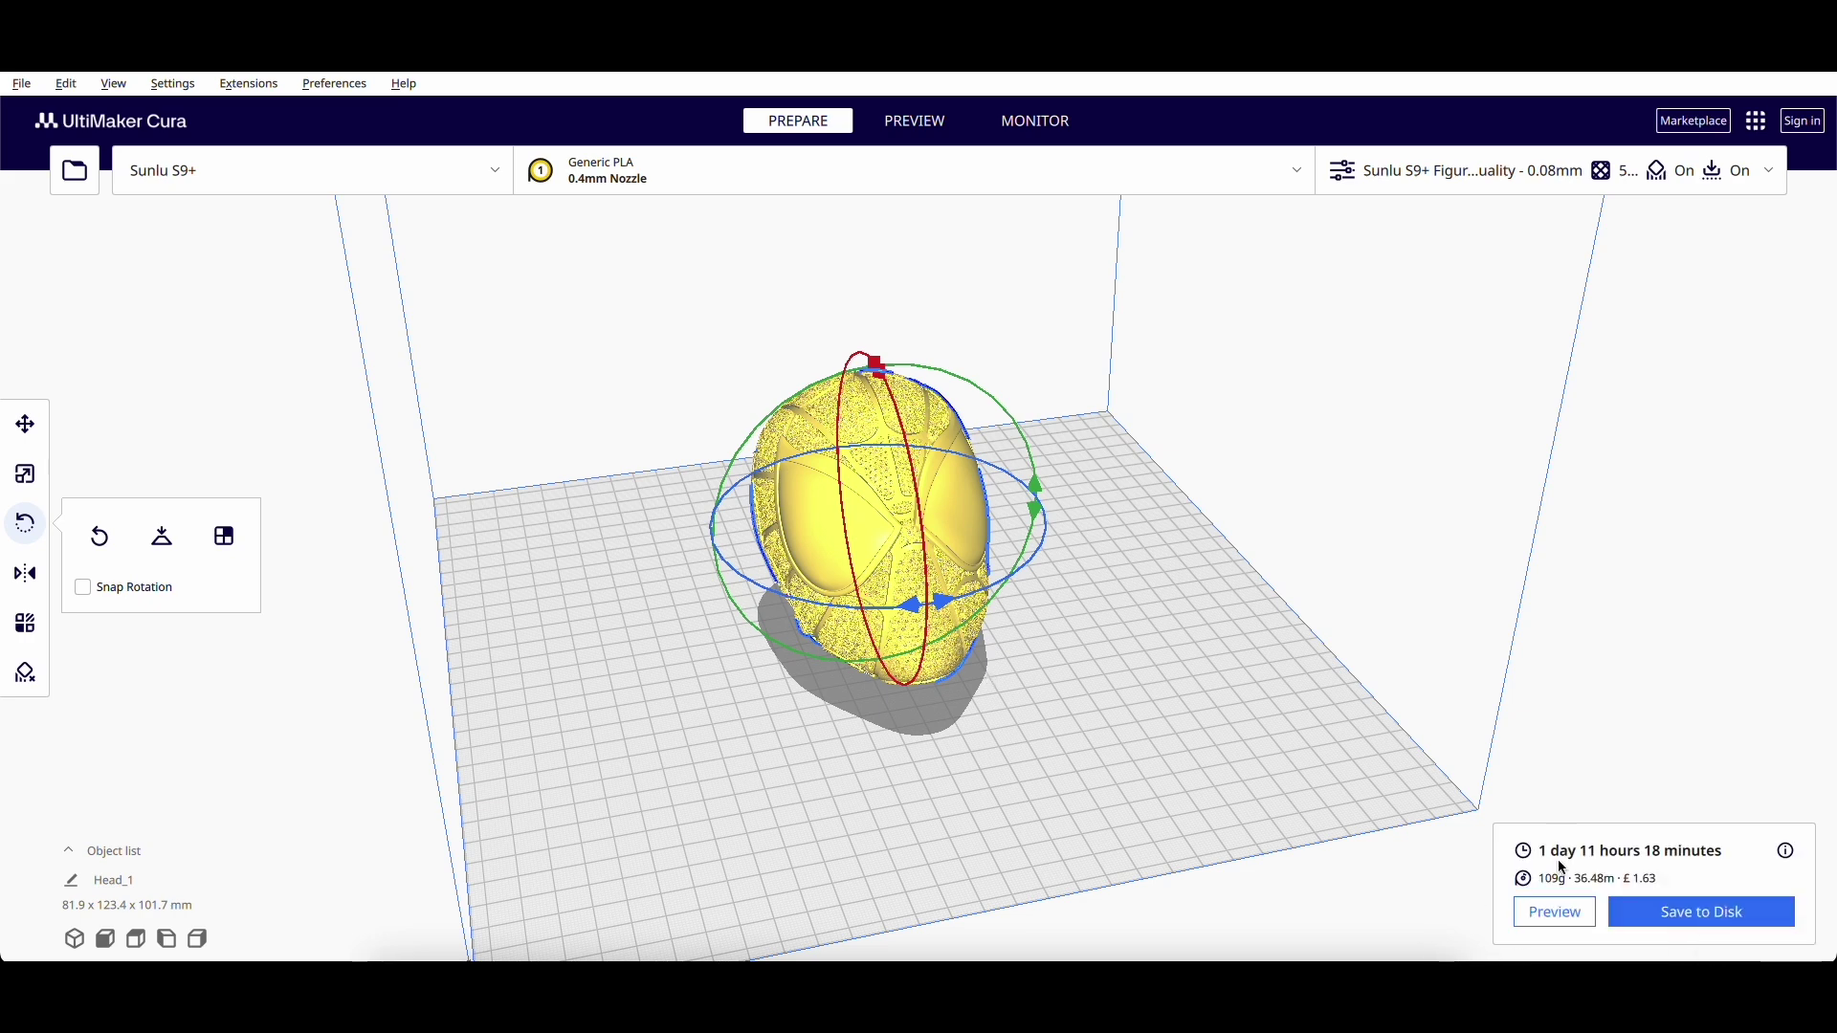
pyautogui.click(1556, 913)
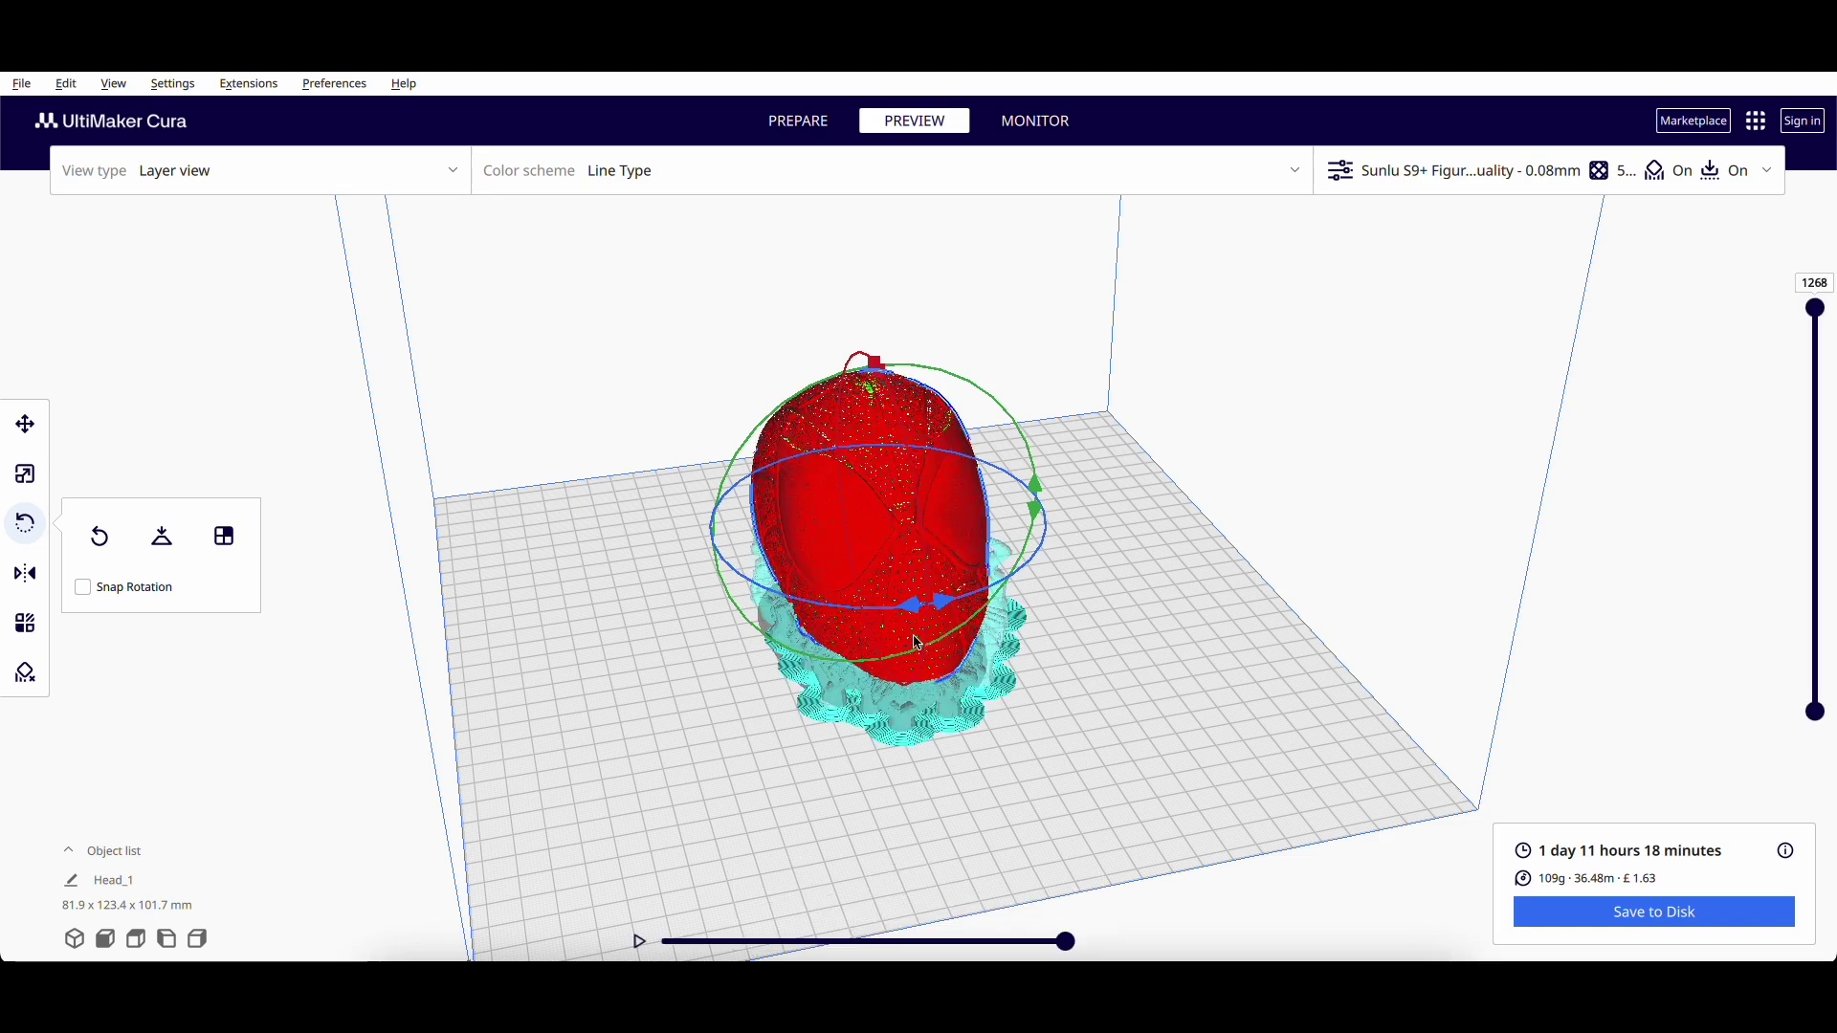
# Step: Examine the tree supports around the sides and front of the head in the layer preview
pyautogui.moveTo(918, 643)
pyautogui.mouseDown(button='right')
pyautogui.moveTo(855, 640)
pyautogui.moveTo(1134, 647)
pyautogui.moveTo(905, 622)
pyautogui.mouseUp(button='right')
pyautogui.scroll(5, 900, 632)
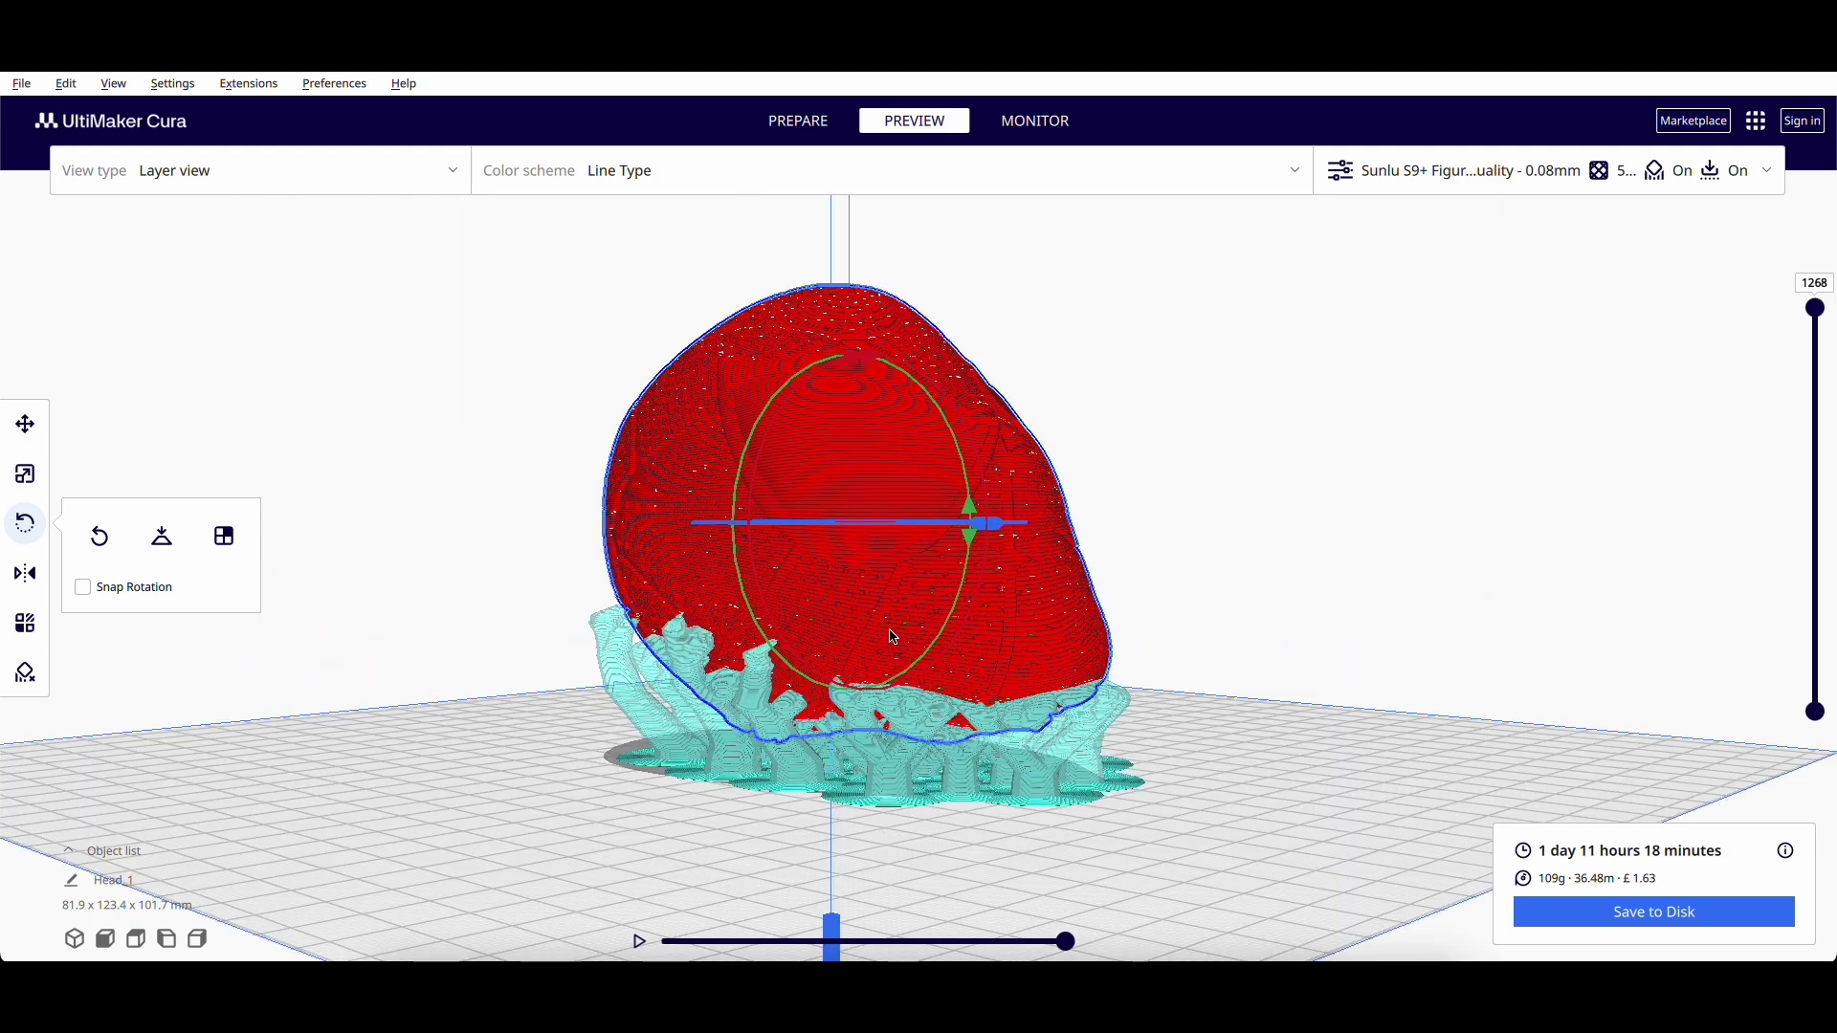
pyautogui.scroll(3, 894, 636)
pyautogui.moveTo(846, 639); pyautogui.dragTo(872, 632, button='right')
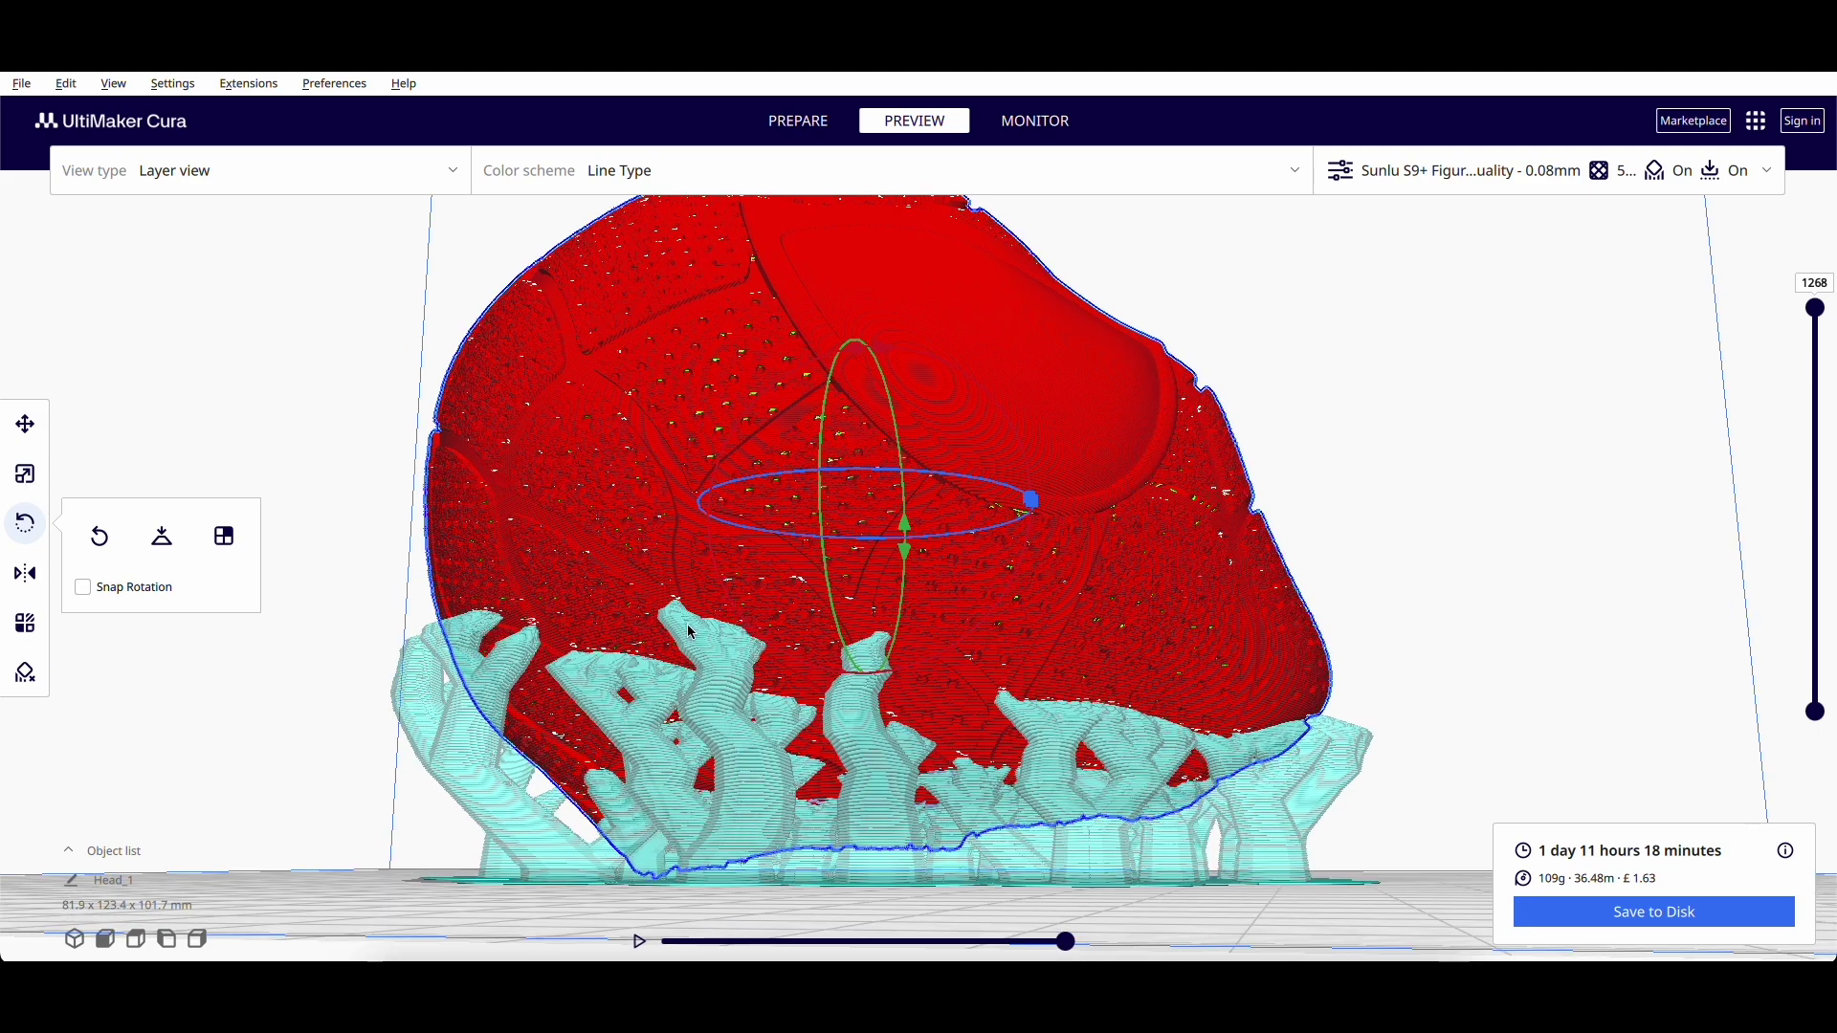
pyautogui.scroll(1, 692, 633)
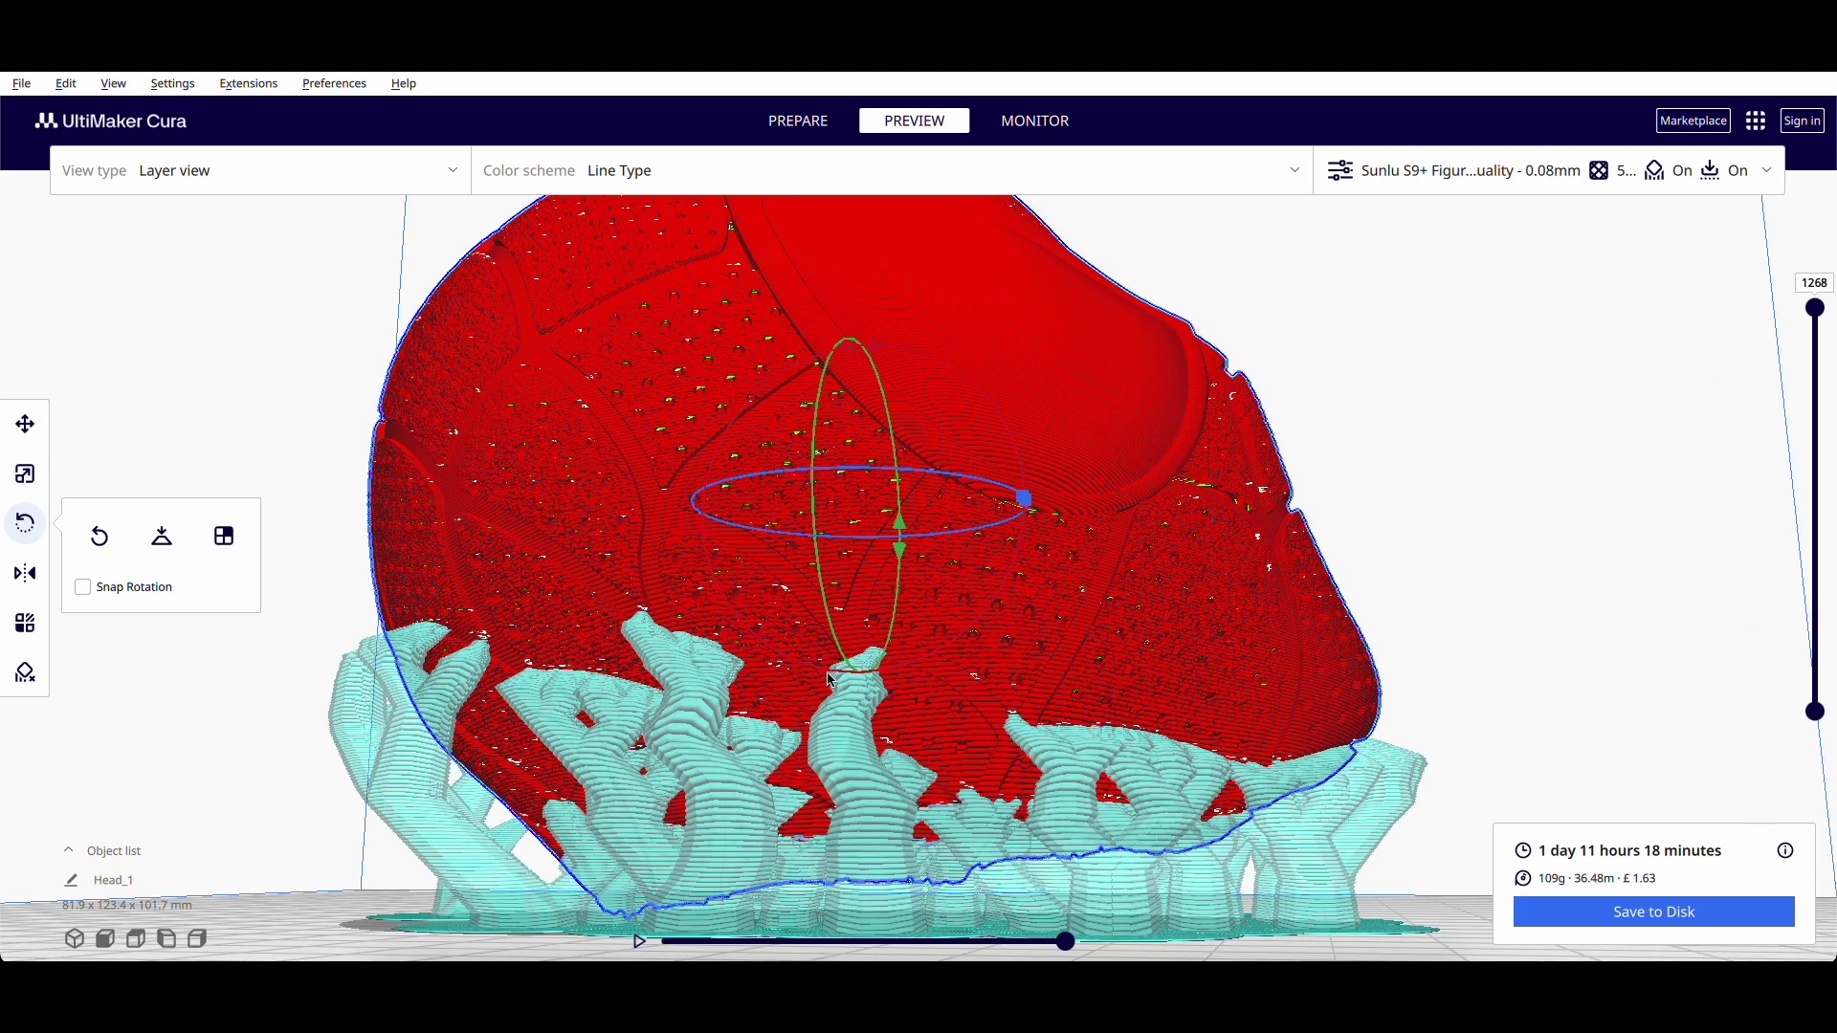
pyautogui.moveTo(831, 681); pyautogui.dragTo(751, 700, button='right')
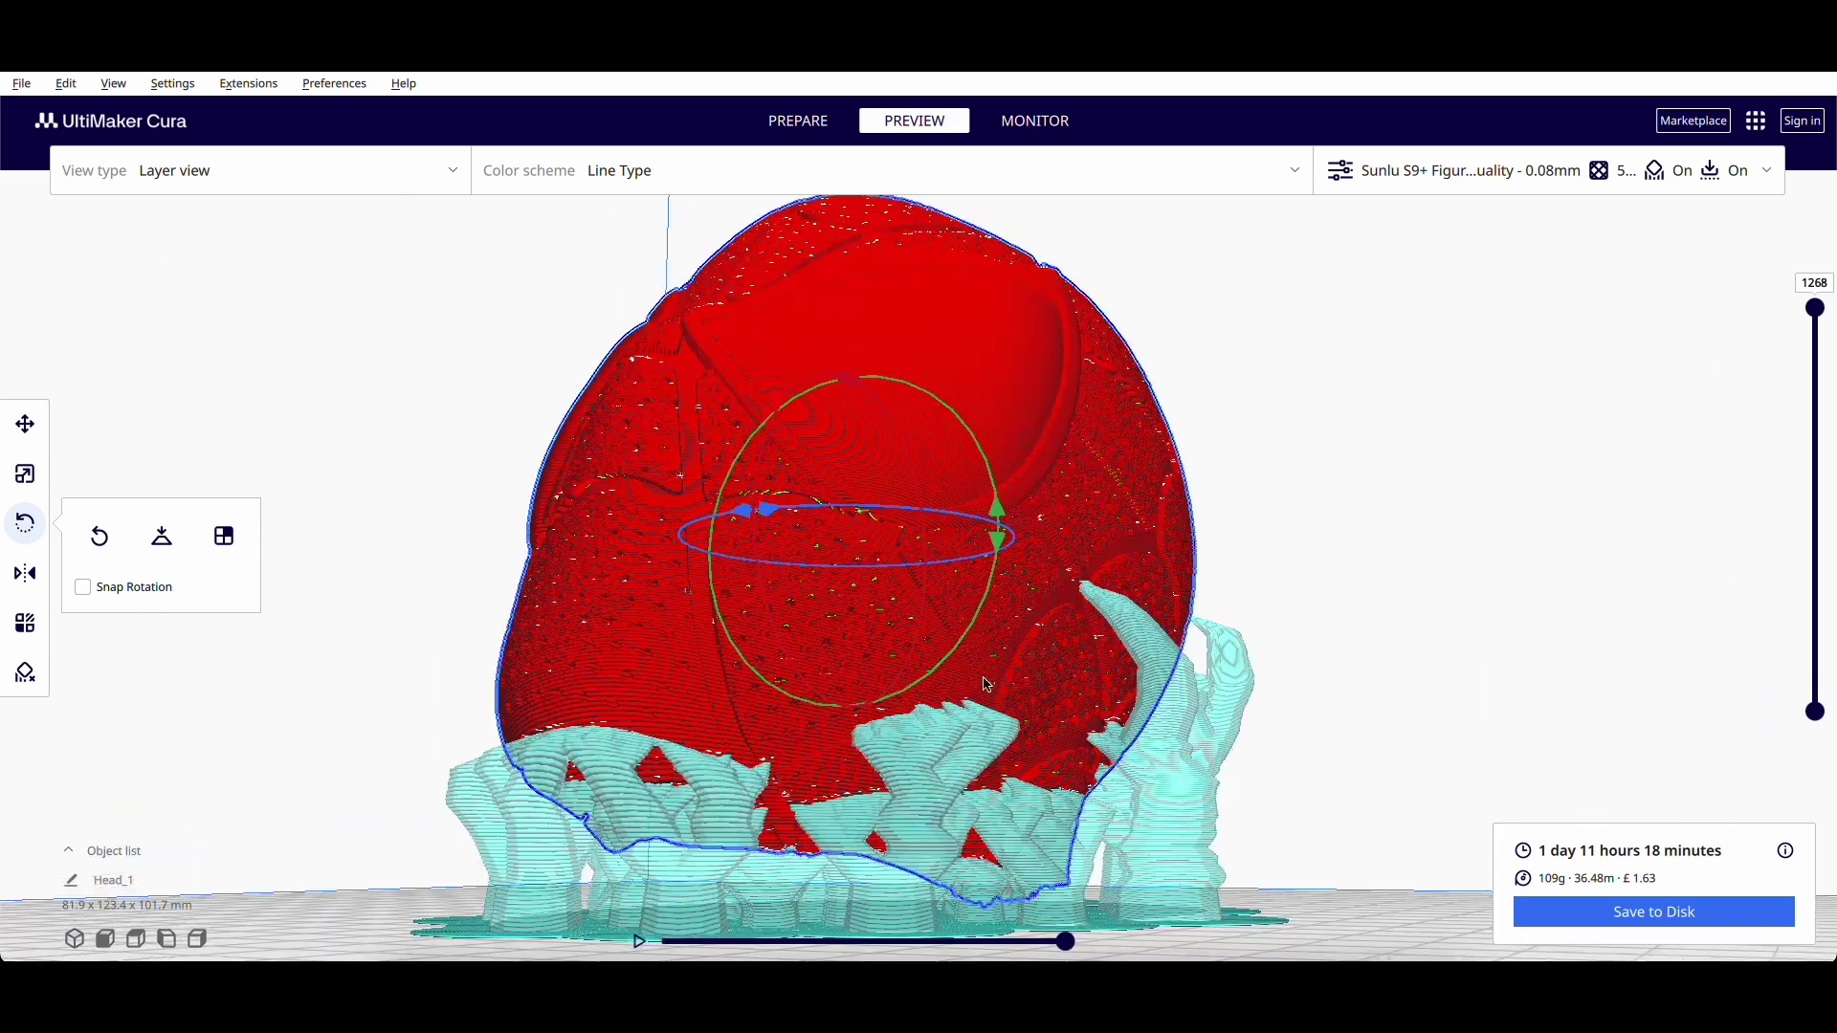
pyautogui.moveTo(988, 685); pyautogui.dragTo(1186, 719, button='right')
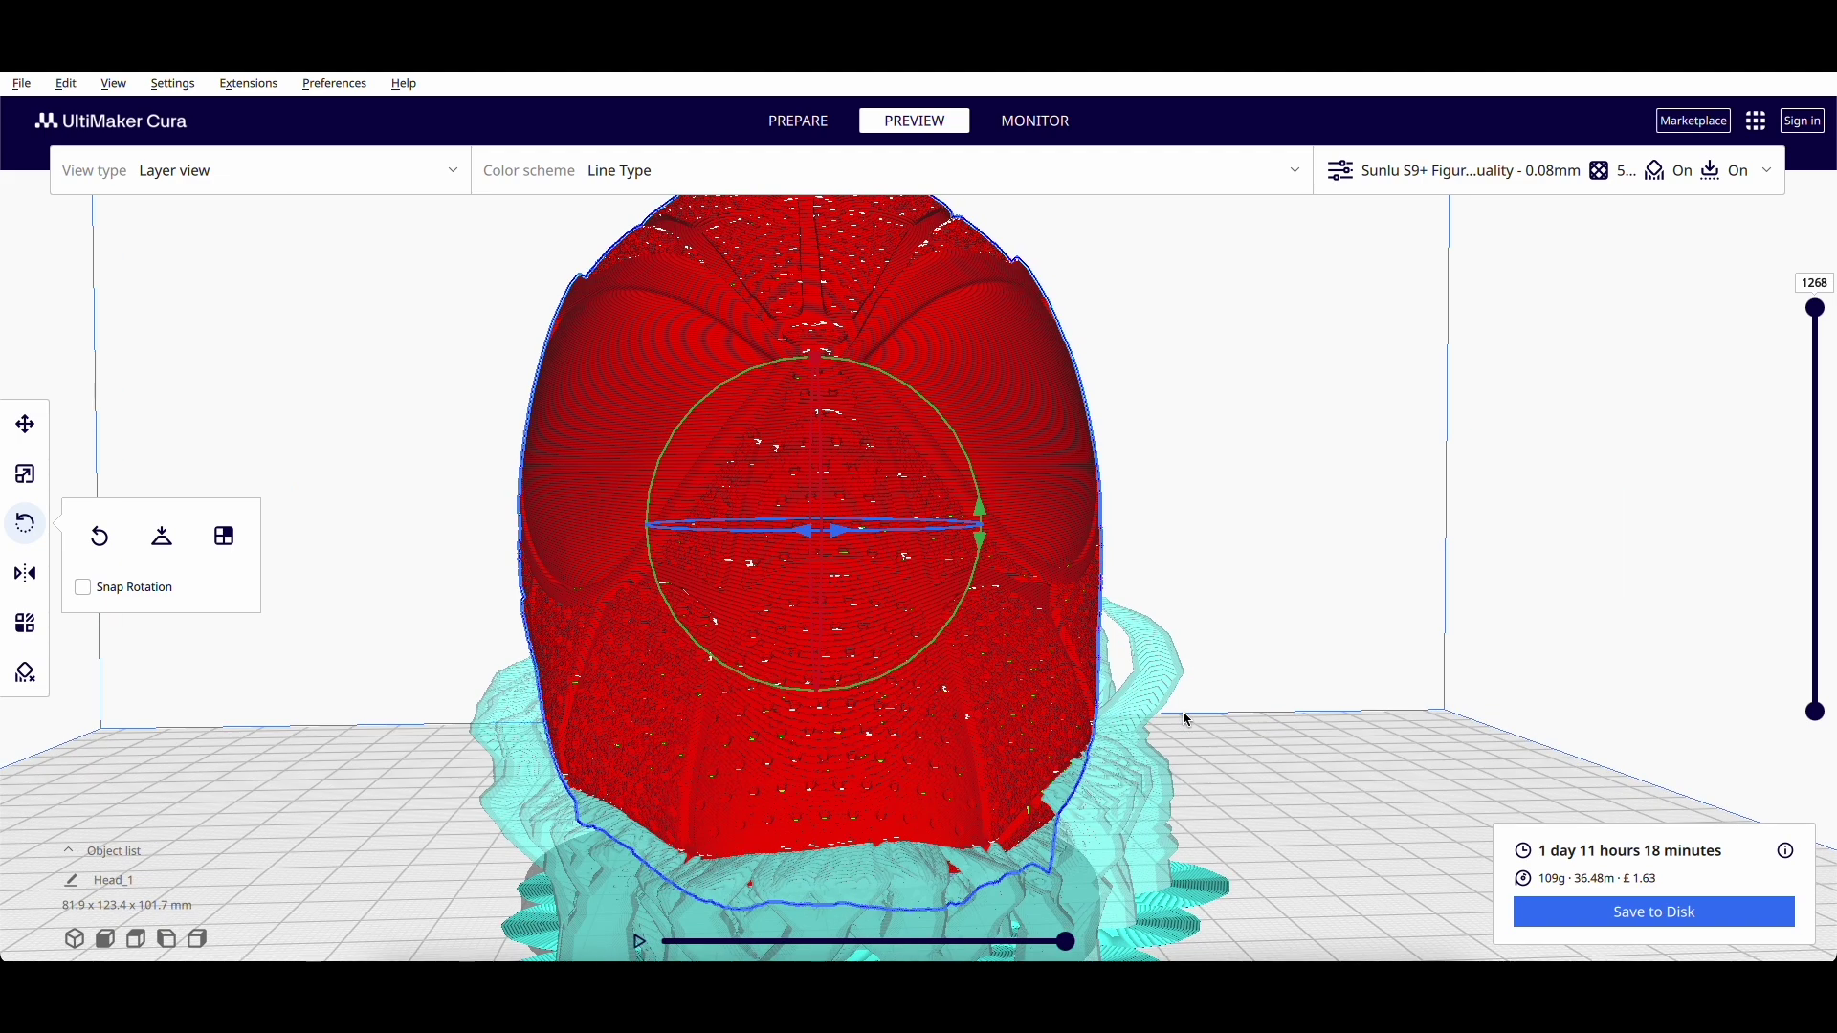
# Step: Bring up the Support section of the print settings and compare the underside overhangs with the previewed supports
pyautogui.click(807, 122)
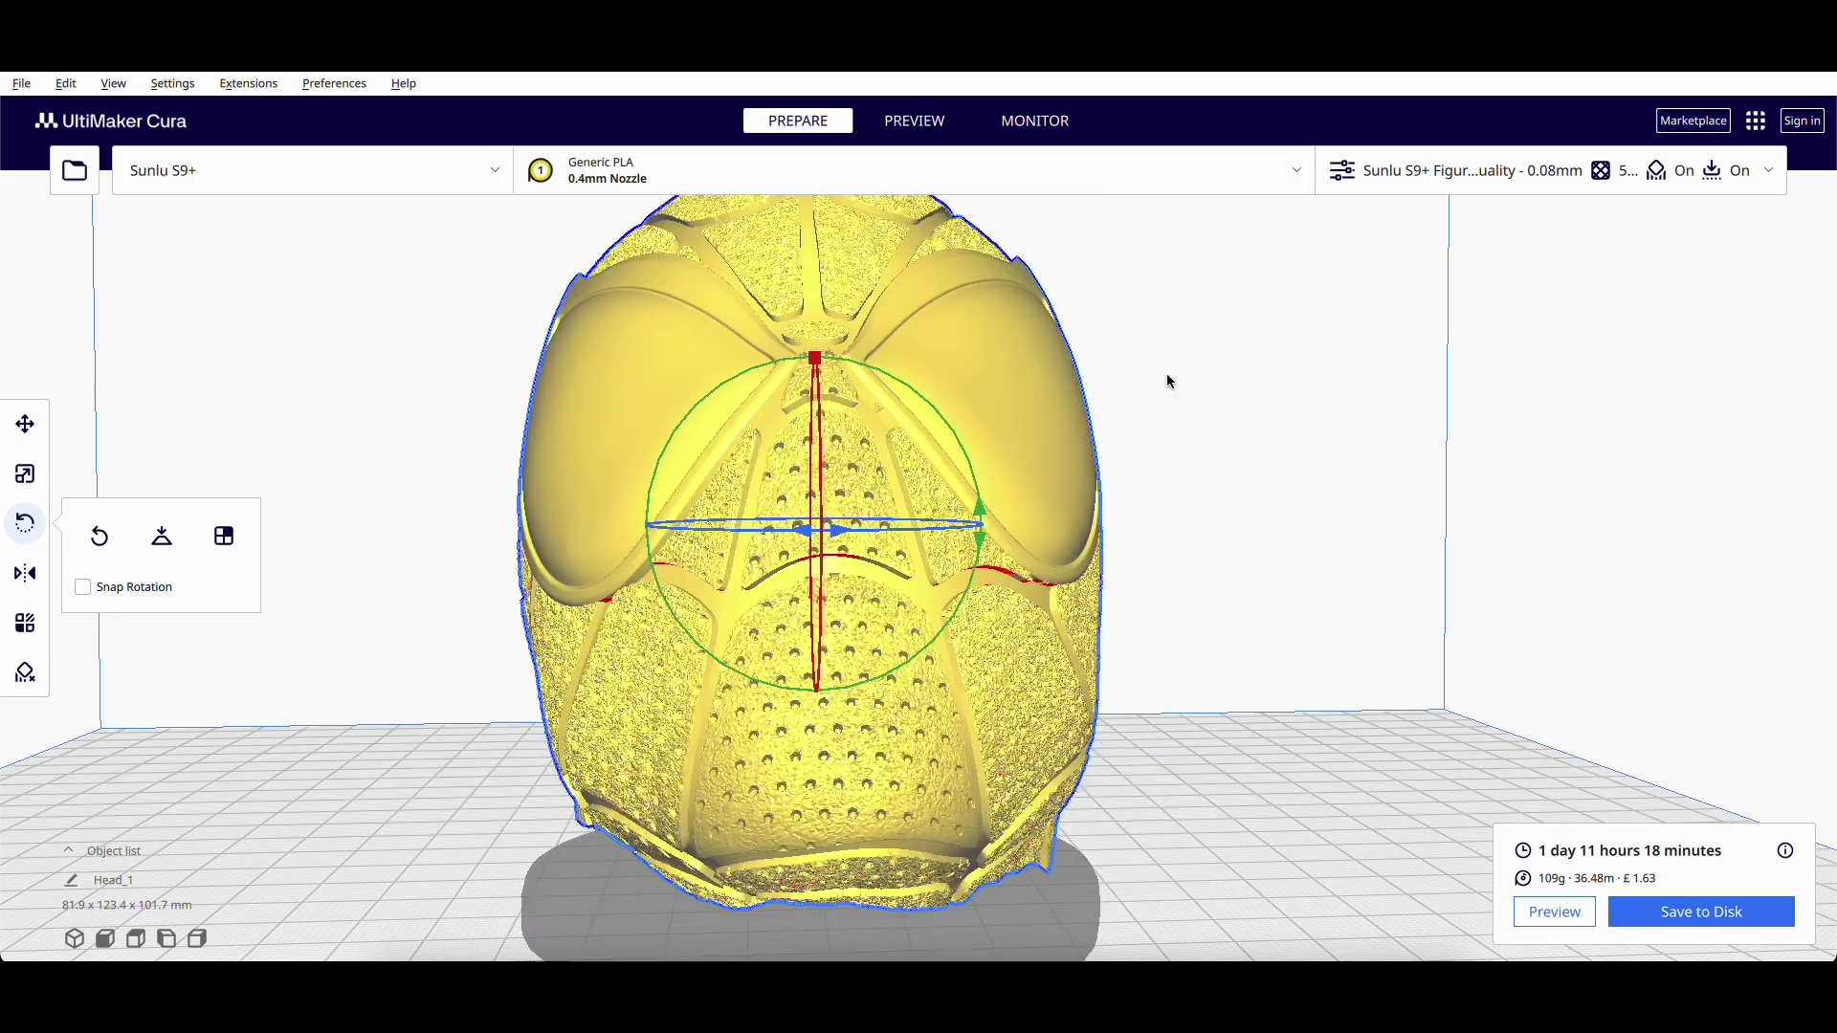
pyautogui.click(1520, 187)
pyautogui.scroll(-10, 1531, 622)
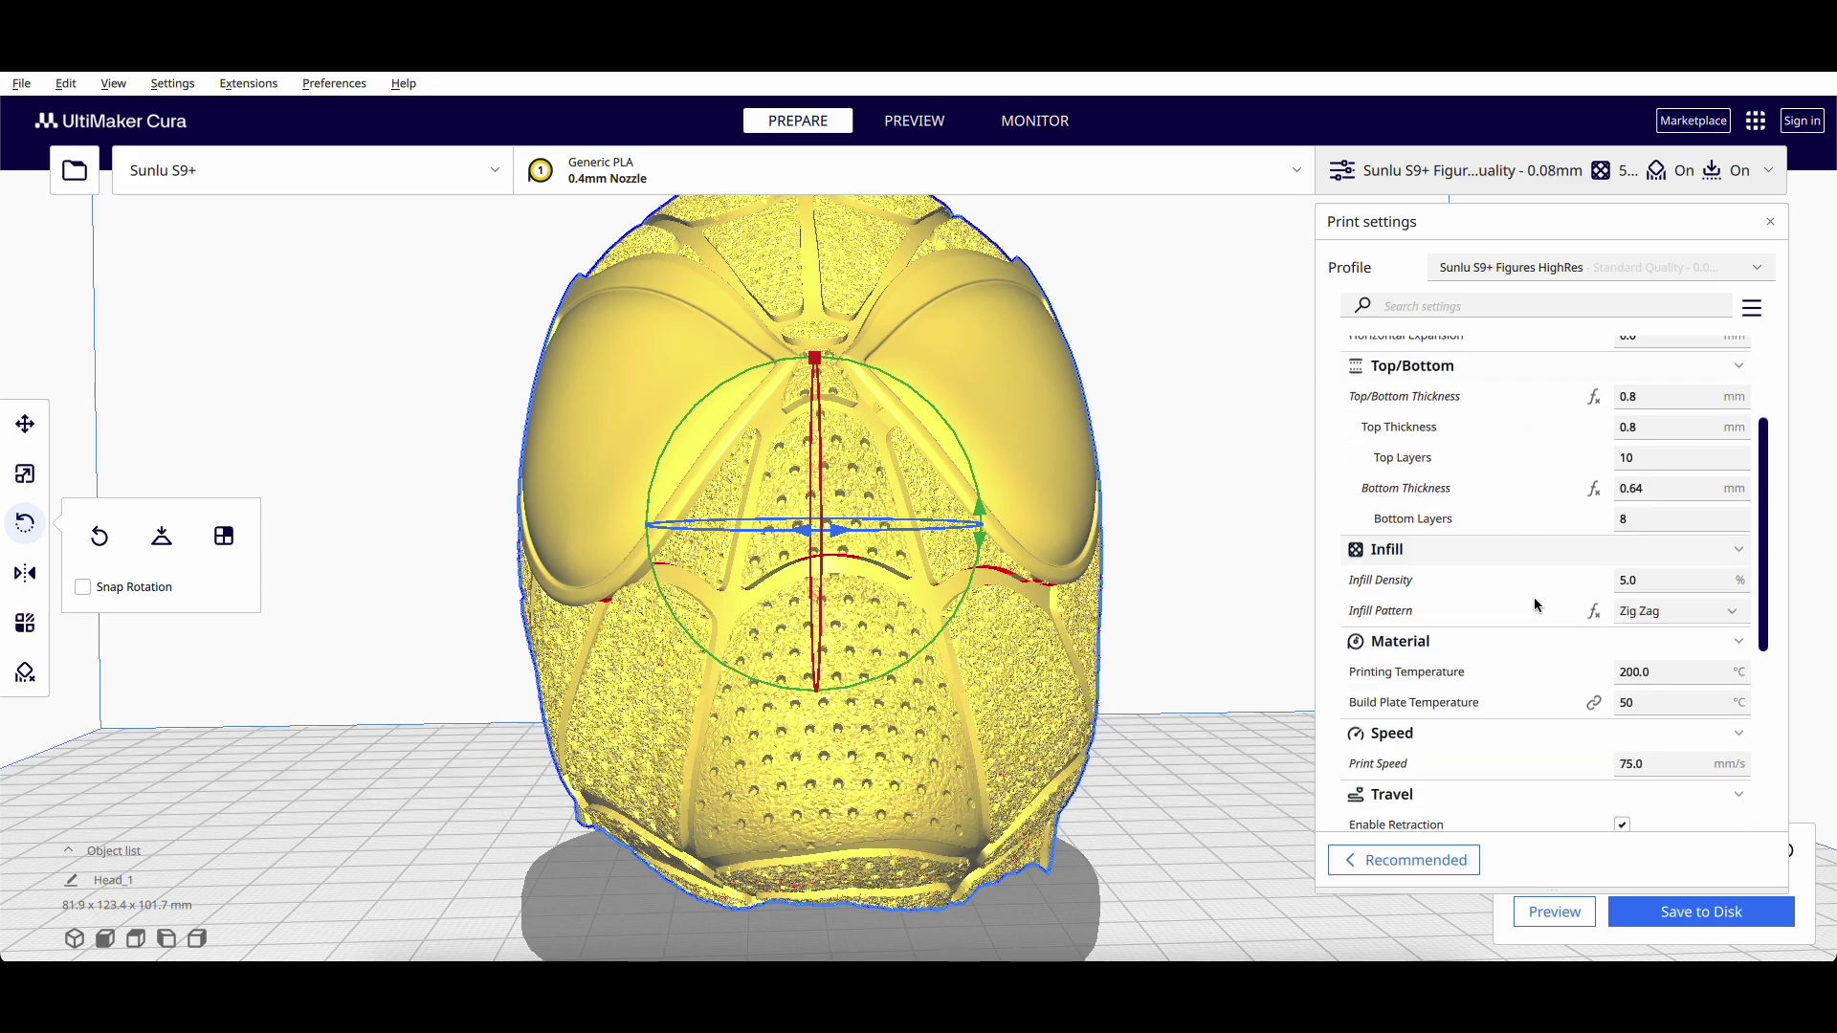
pyautogui.scroll(-1, 1550, 670)
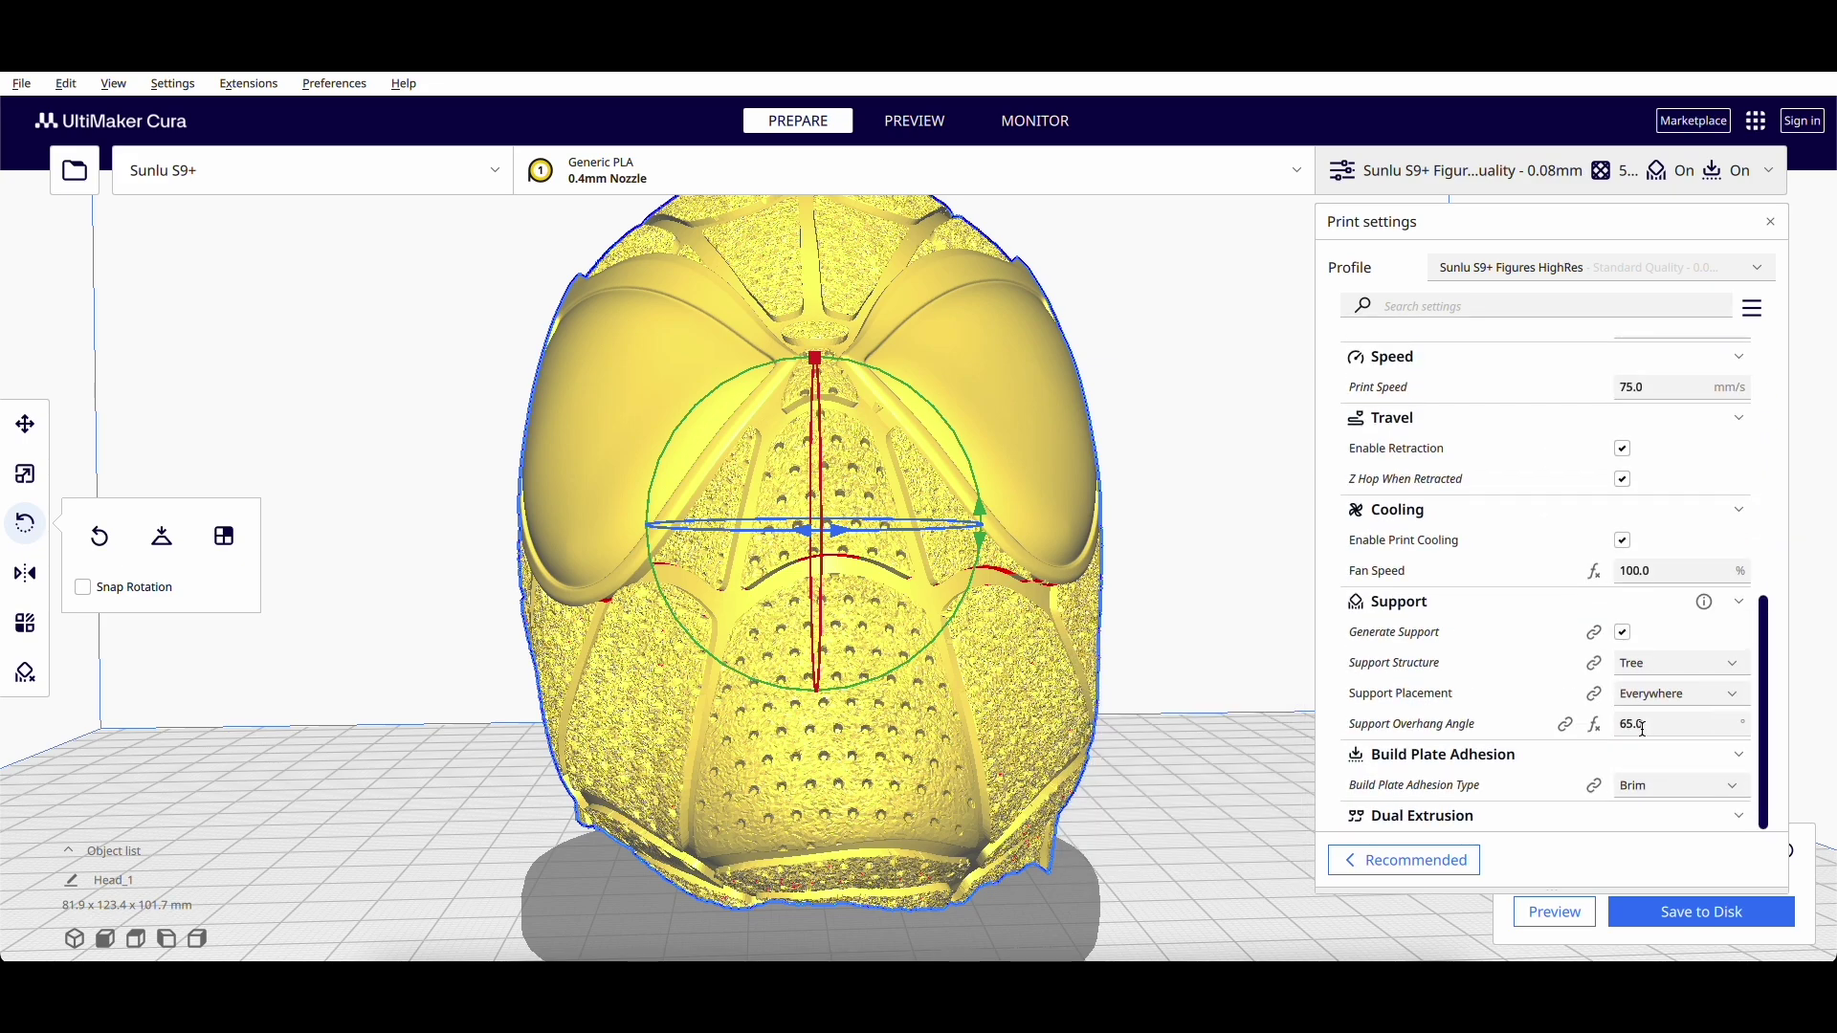
pyautogui.moveTo(1221, 623); pyautogui.dragTo(1061, 469, button='right')
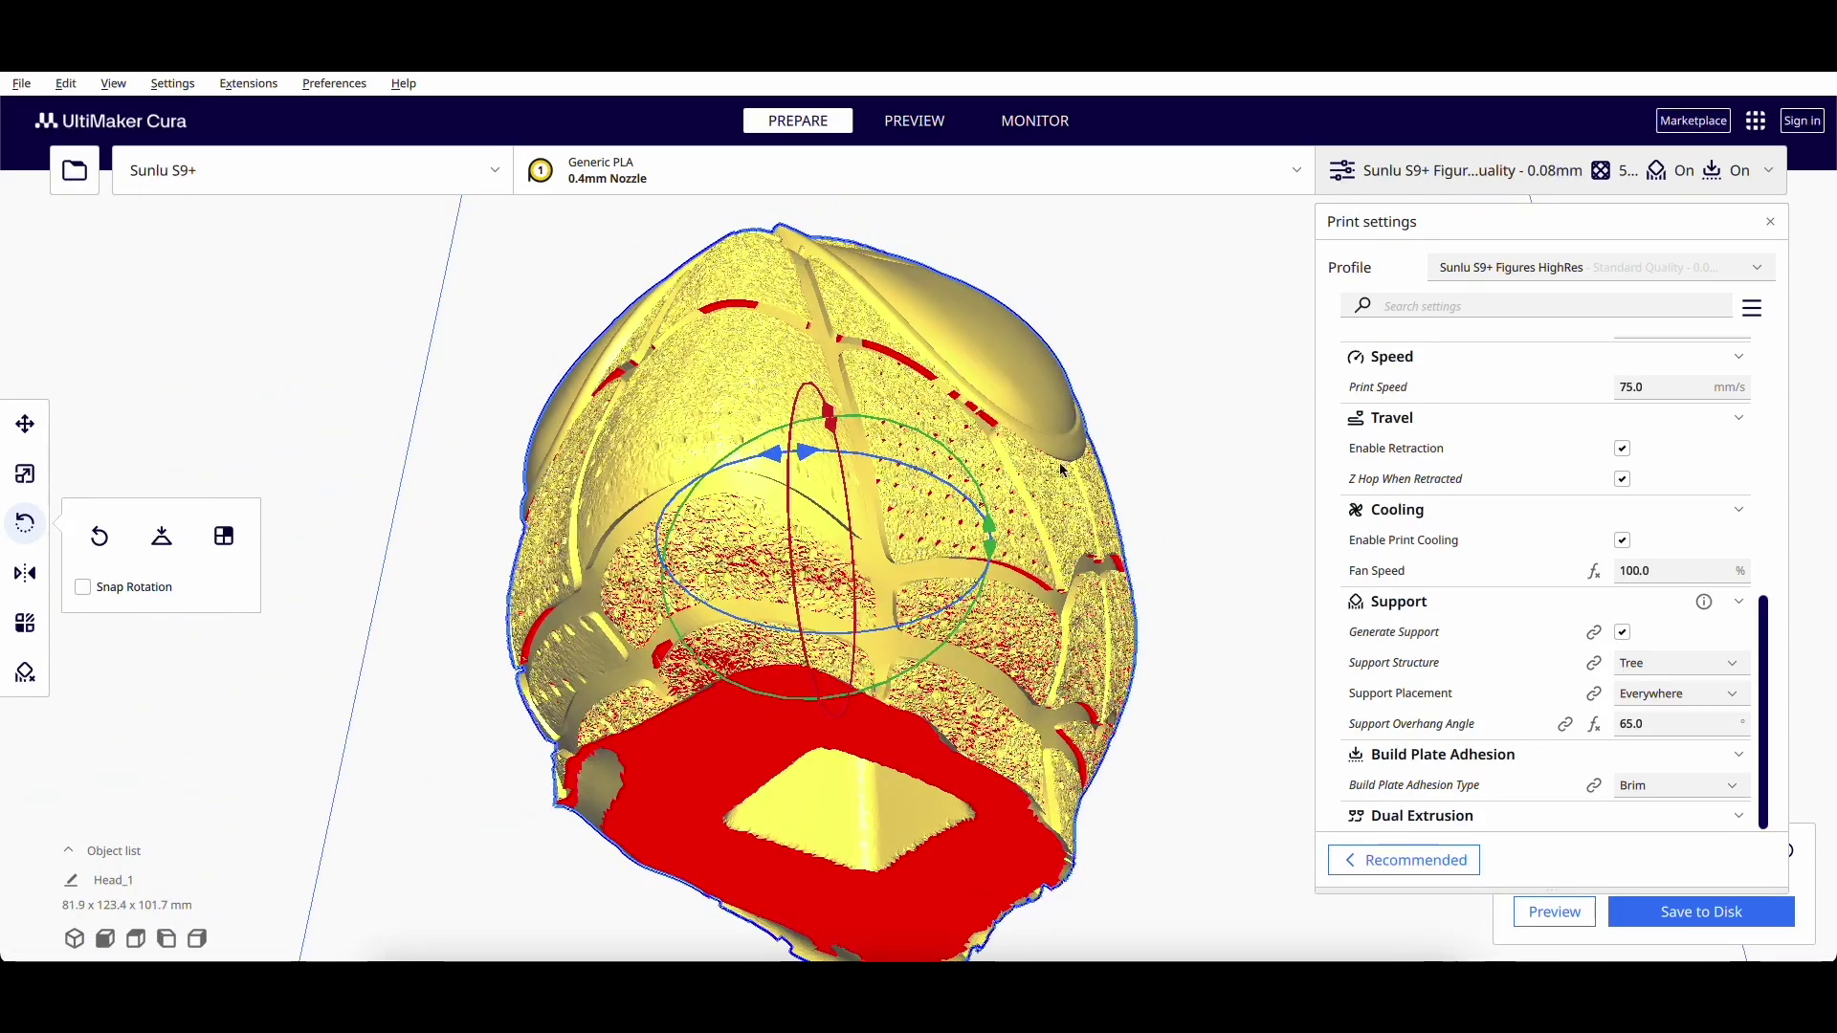
pyautogui.click(914, 122)
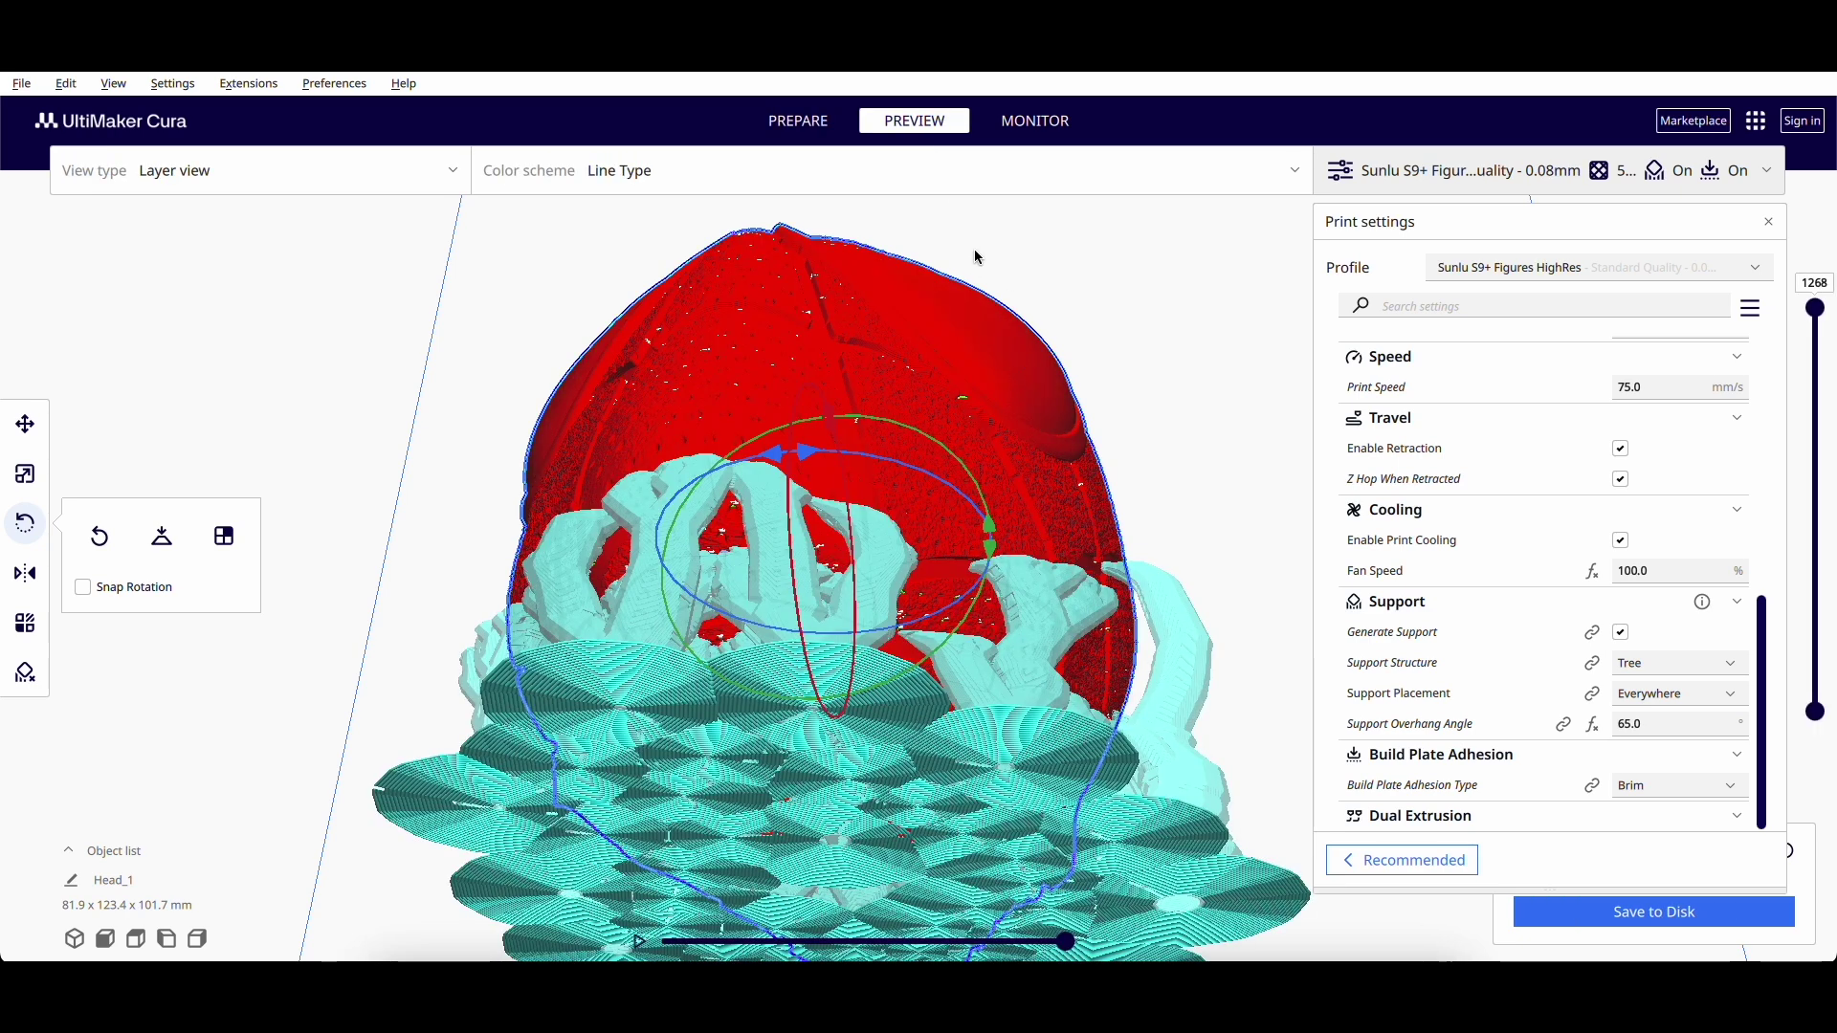
pyautogui.click(800, 122)
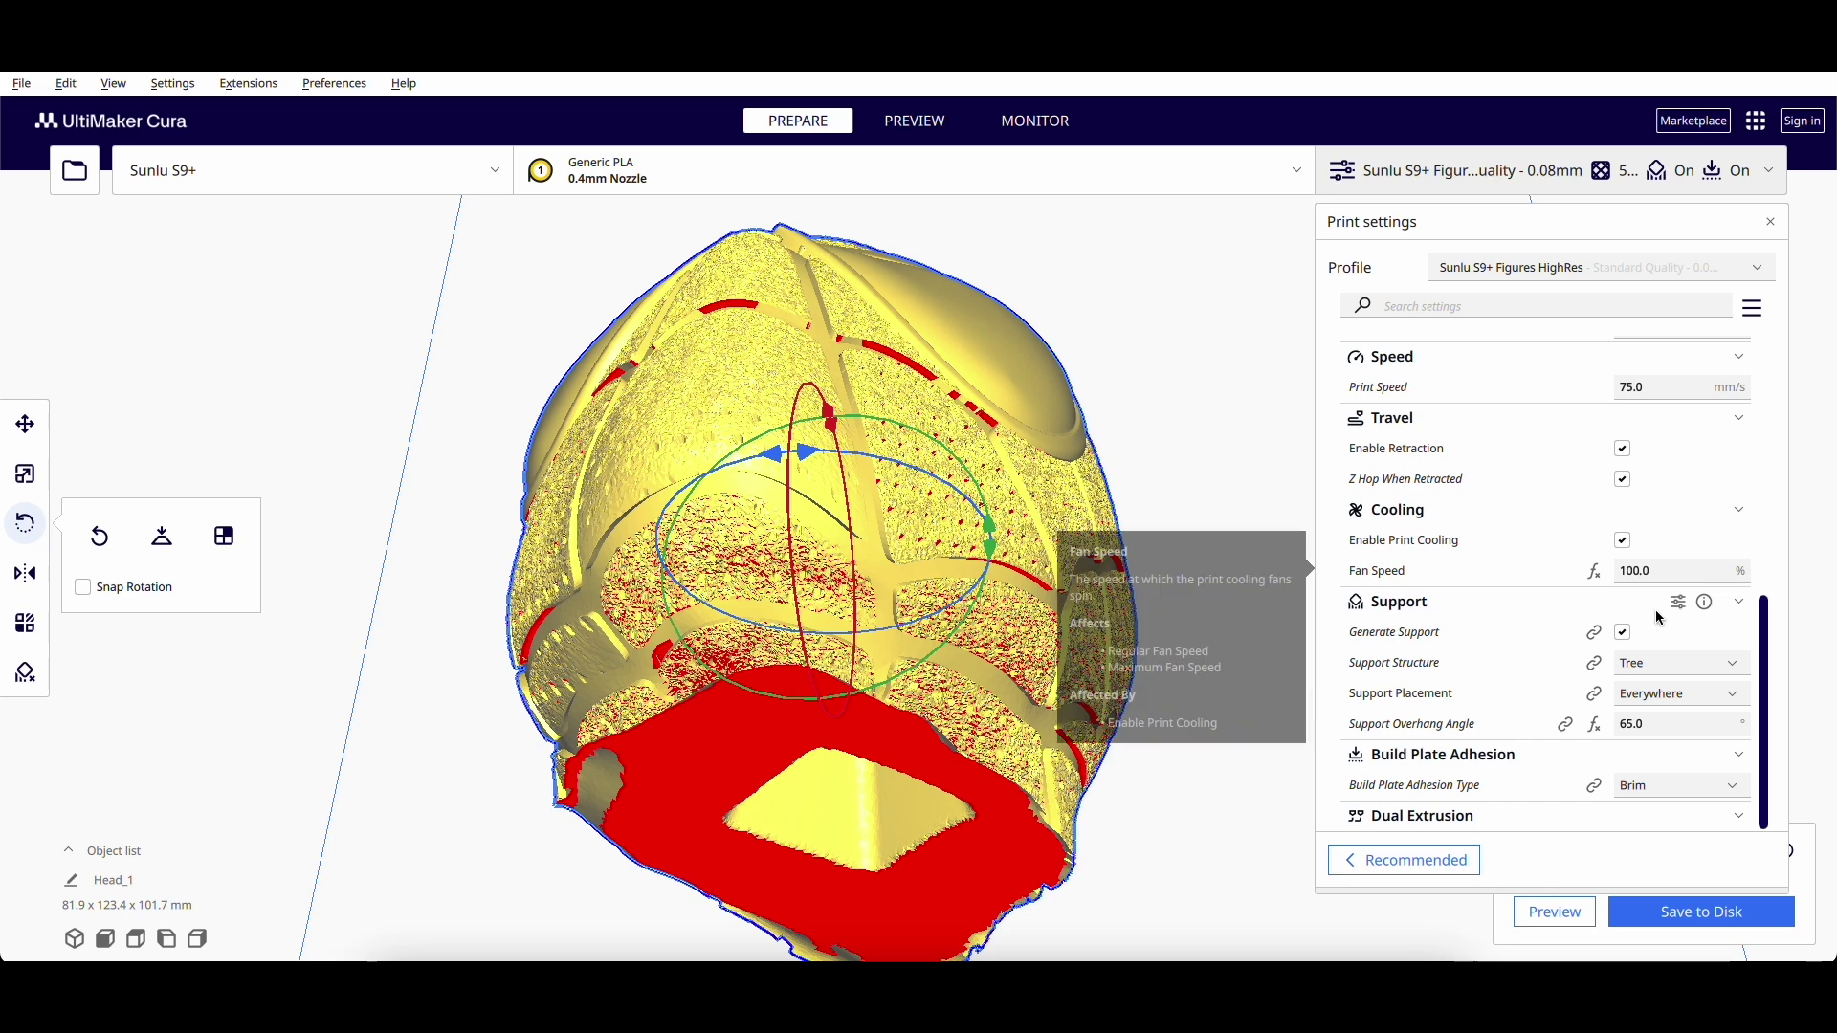
# Step: Set the Support Overhang Angle to 70°, start slicing the head again and close the Print settings
pyautogui.click(1657, 723)
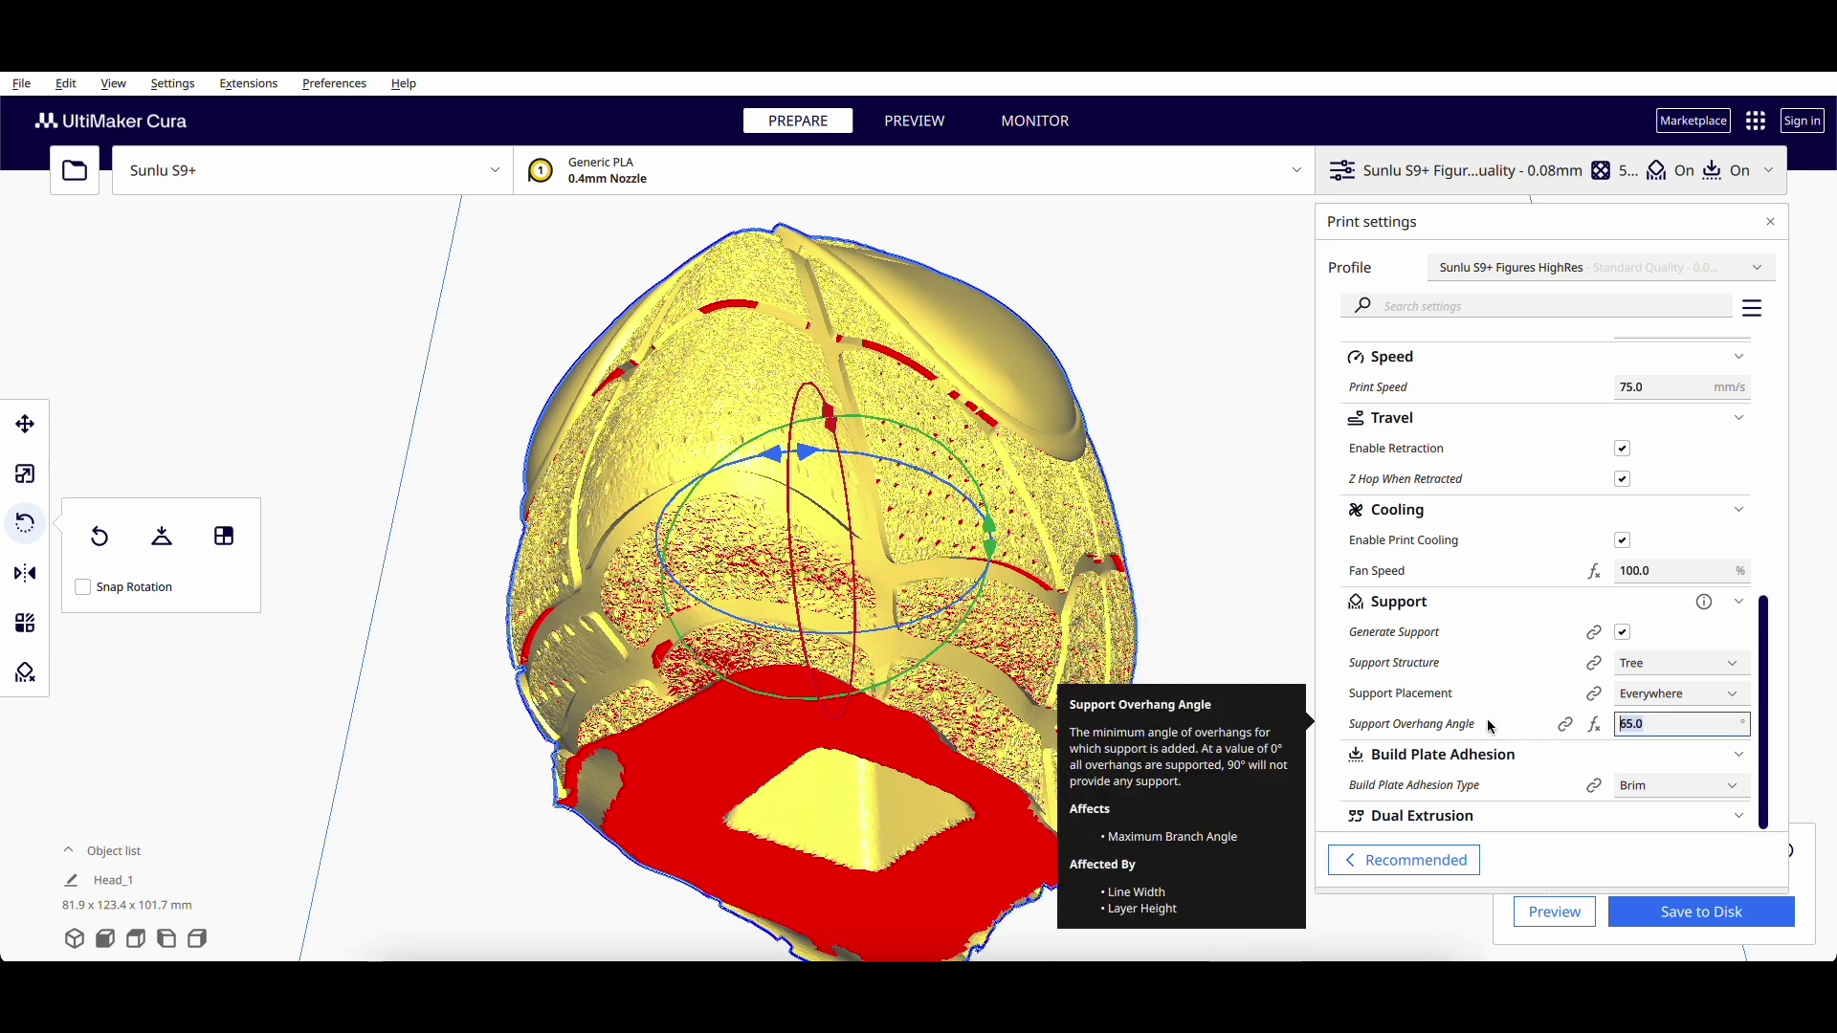
pyautogui.write('70')
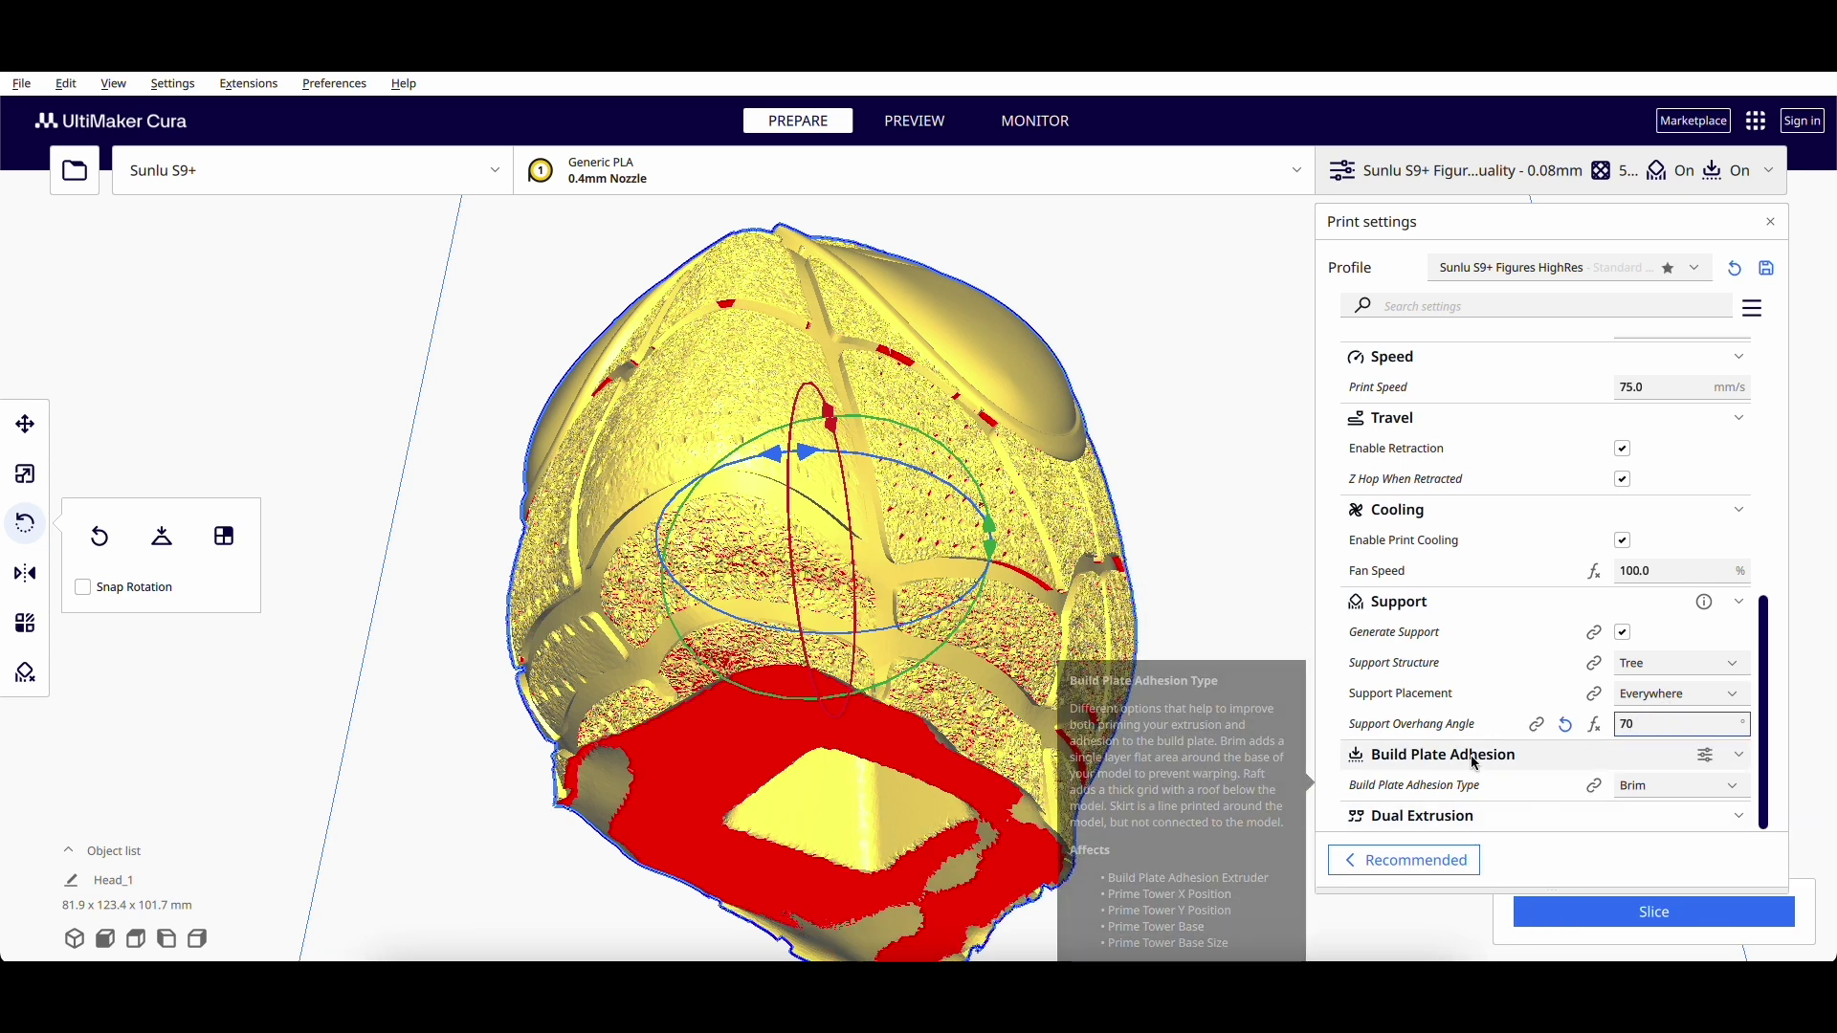
pyautogui.click(1645, 913)
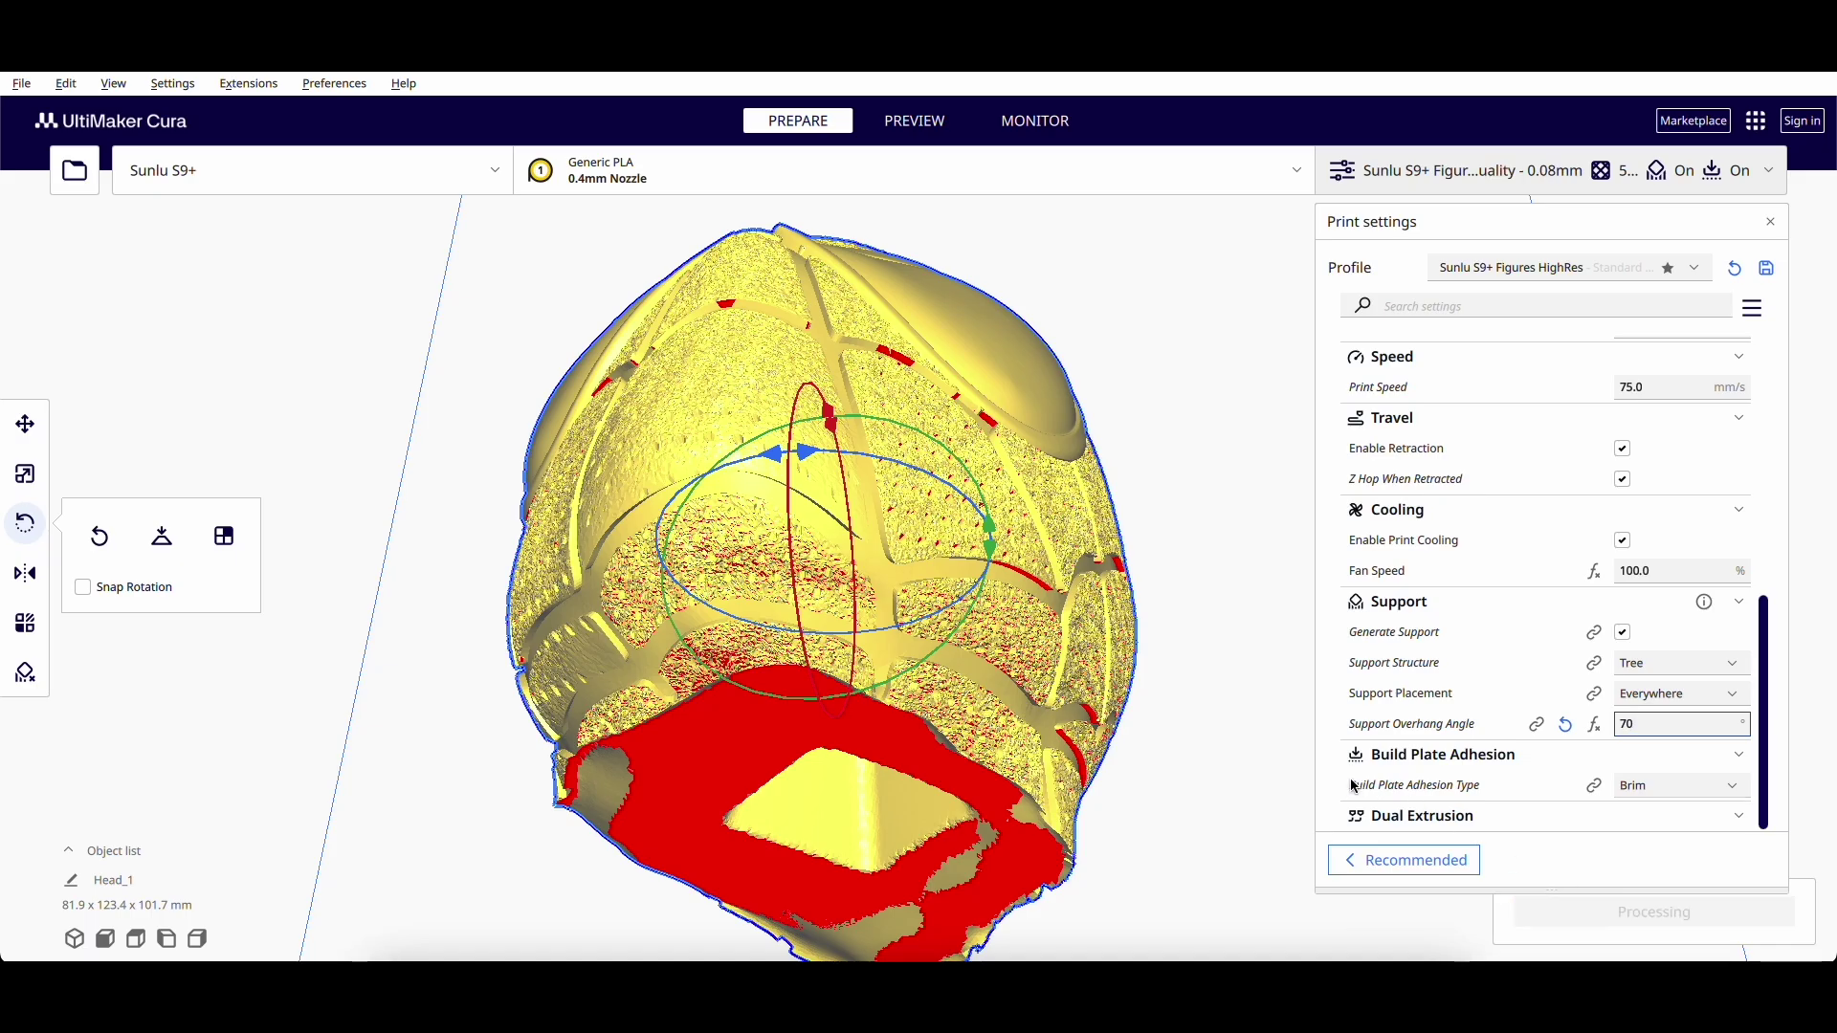
pyautogui.moveTo(1172, 609); pyautogui.dragTo(1200, 782, button='right')
pyautogui.scroll(-4, 1201, 783)
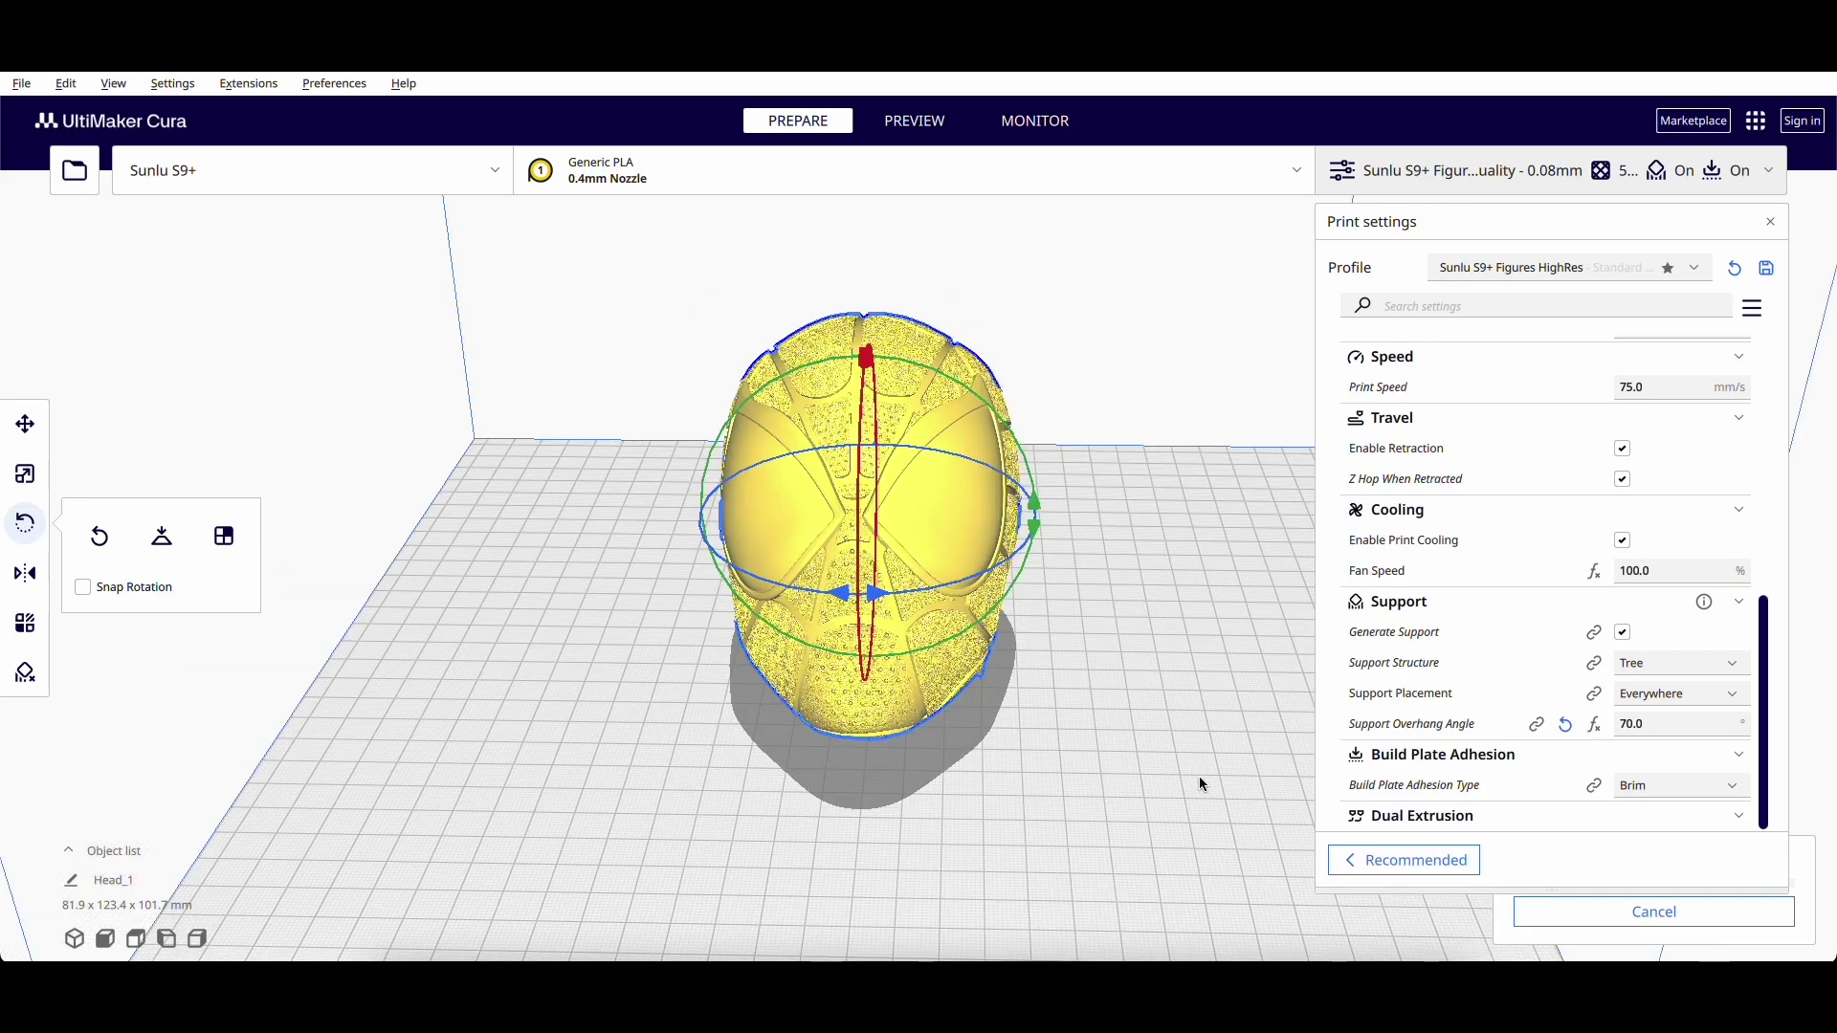
pyautogui.click(1772, 224)
# Step: Activate the Support Blocker tool and place two blockers over the thin ridge overhang below the eye on one side
pyautogui.moveTo(1115, 608); pyautogui.dragTo(908, 555, button='right')
pyautogui.scroll(3, 900, 578)
pyautogui.scroll(2, 900, 578)
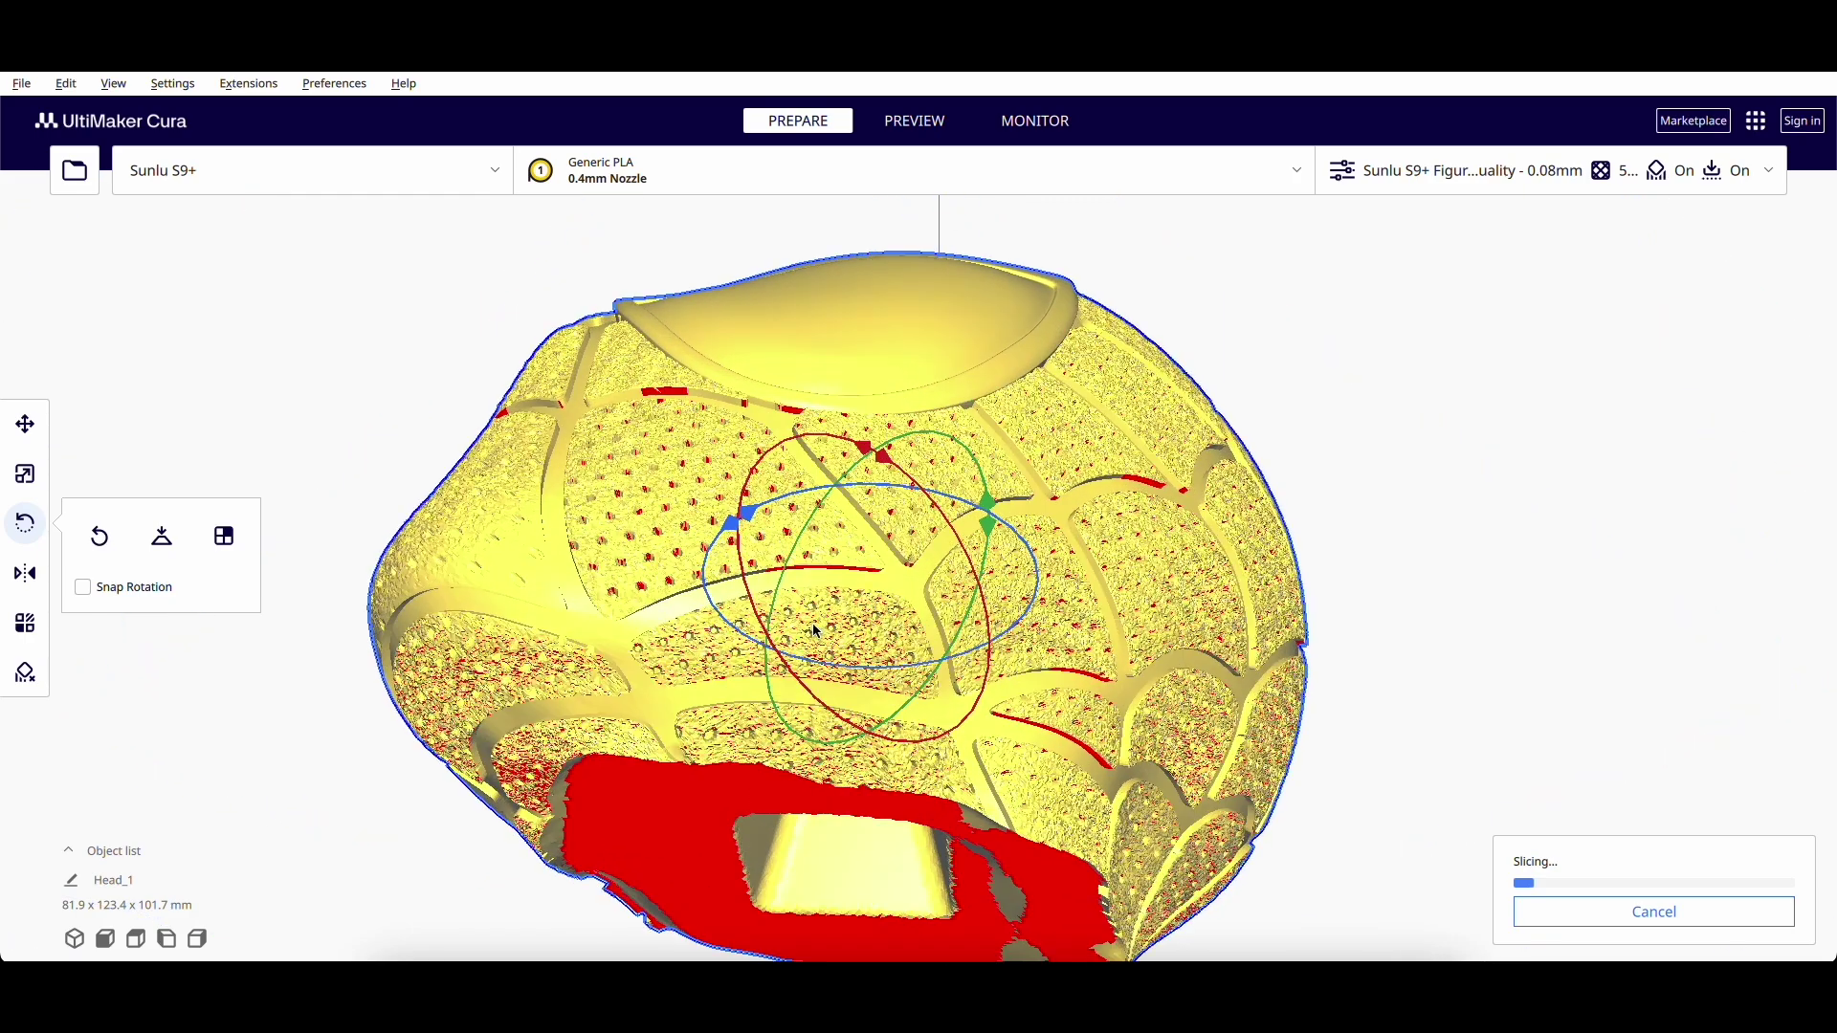
pyautogui.click(24, 675)
pyautogui.click(812, 552)
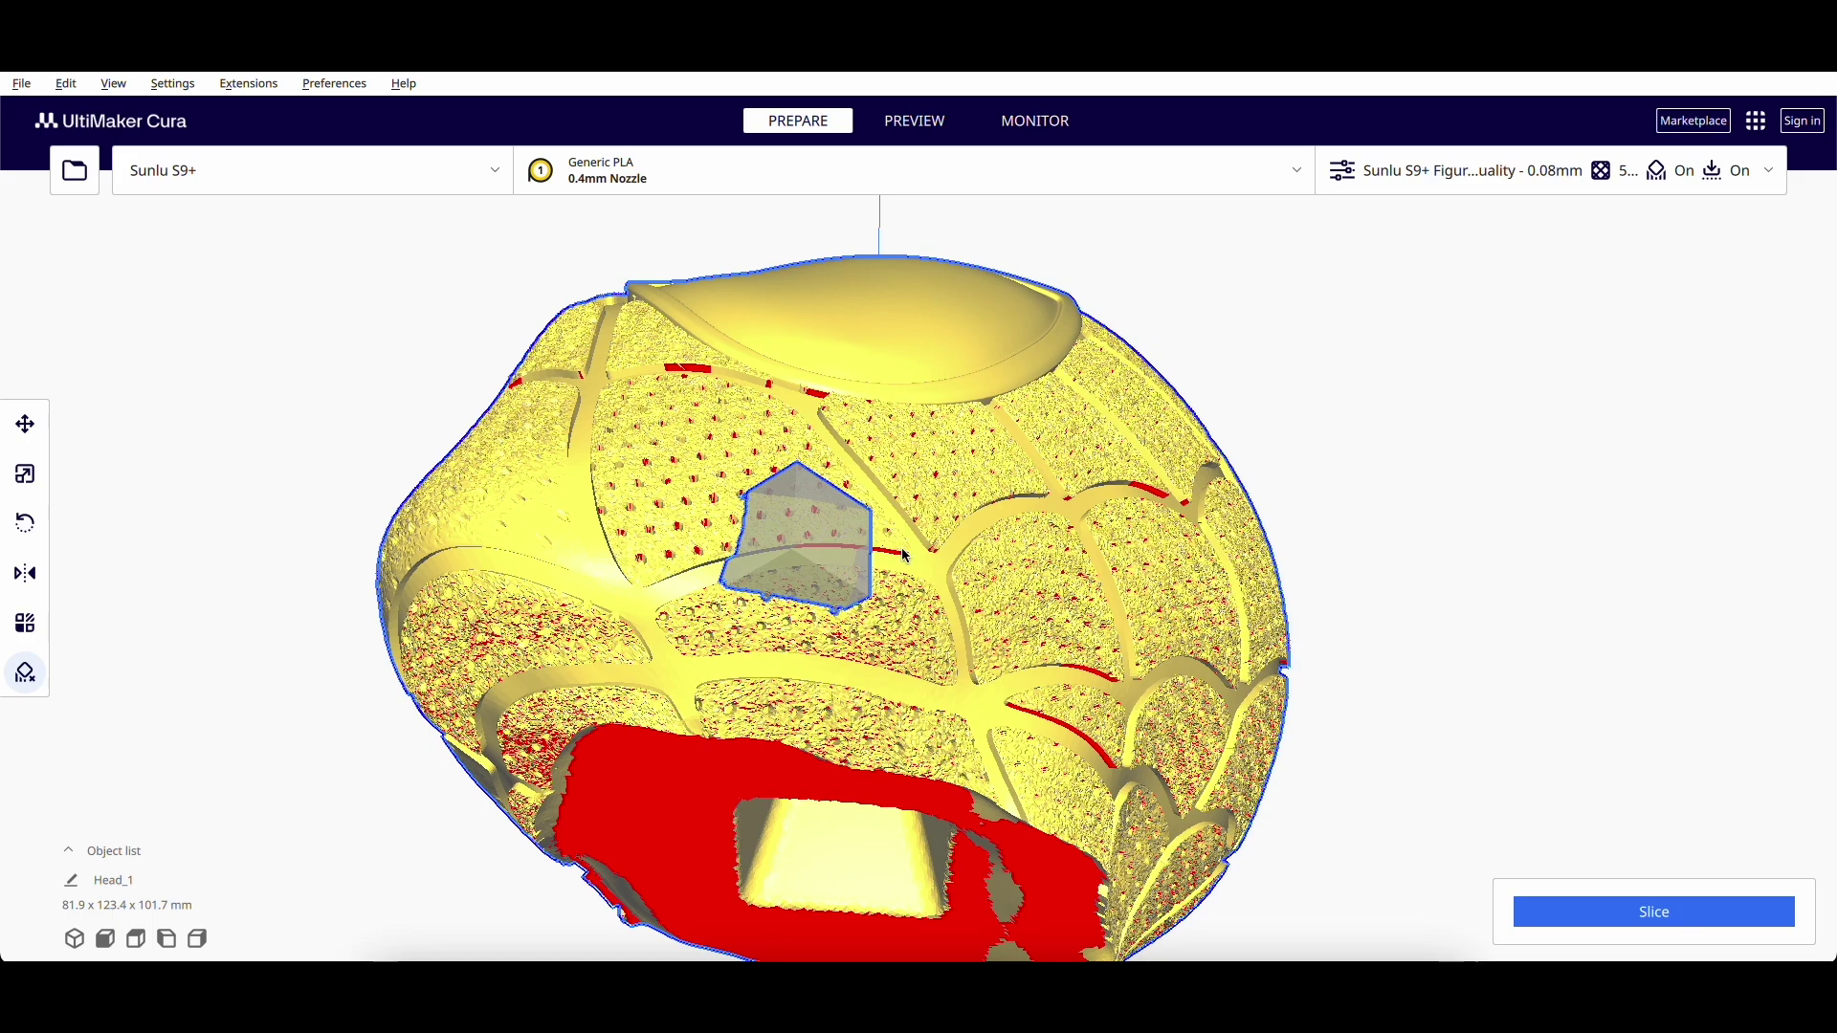
pyautogui.click(905, 563)
# Step: Place three support blockers along the matching ridge overhangs on the opposite side of the head
pyautogui.moveTo(770, 571); pyautogui.dragTo(824, 475, button='right')
pyautogui.click(870, 472)
pyautogui.click(673, 418)
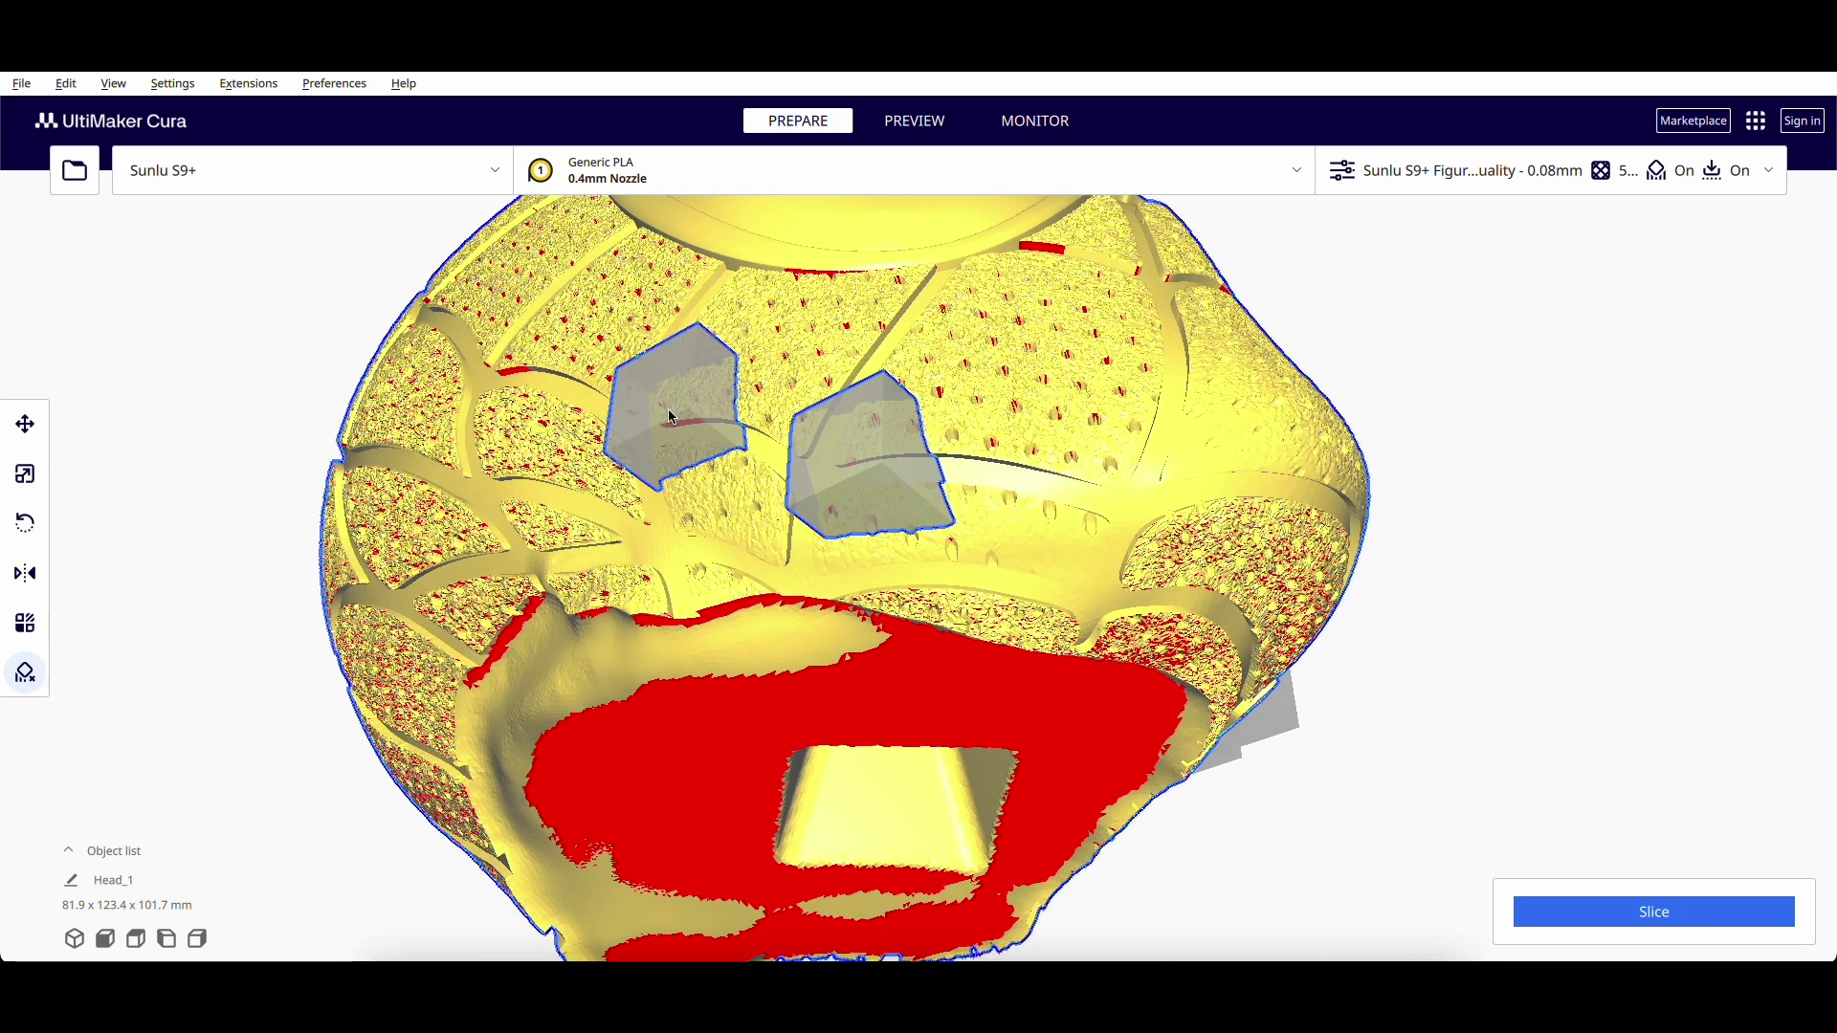
pyautogui.click(508, 371)
pyautogui.moveTo(507, 371); pyautogui.dragTo(606, 308, button='right')
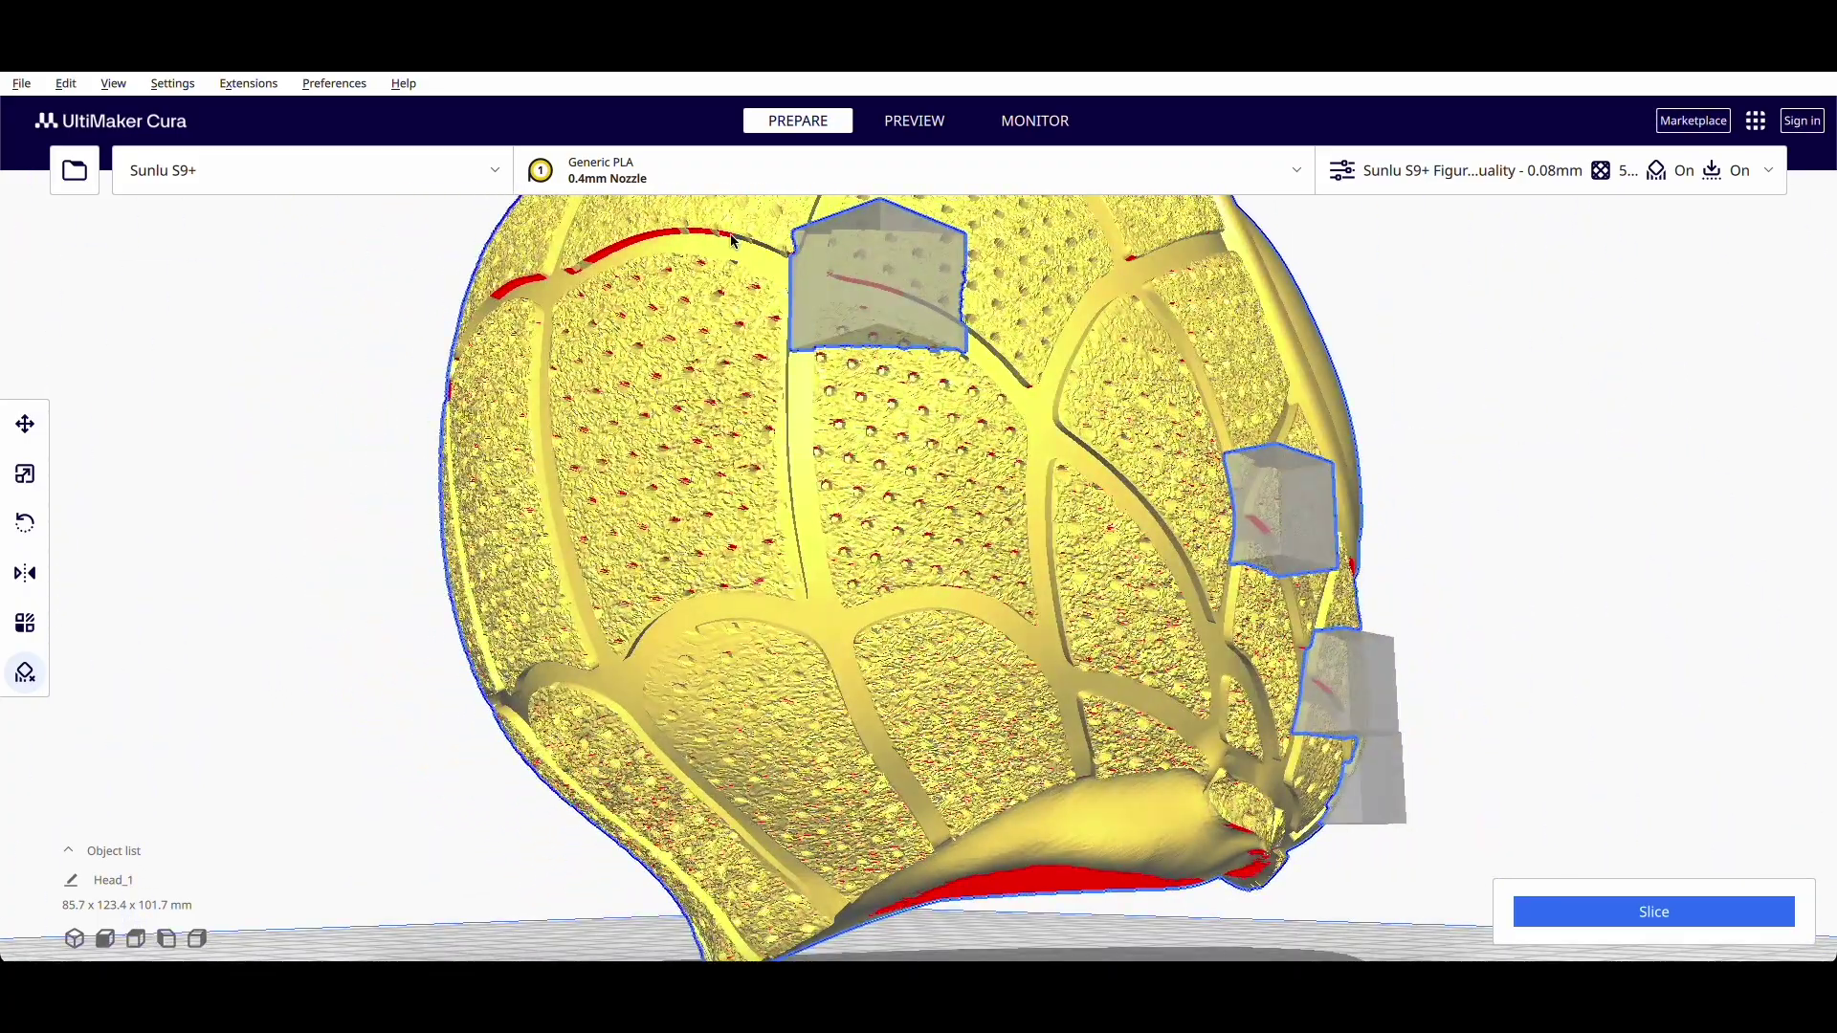
# Step: Place four support blockers along the red ridge overhang that runs across the back of the head
pyautogui.click(734, 241)
pyautogui.click(624, 241)
pyautogui.click(517, 279)
pyautogui.moveTo(518, 280); pyautogui.dragTo(667, 318, button='right')
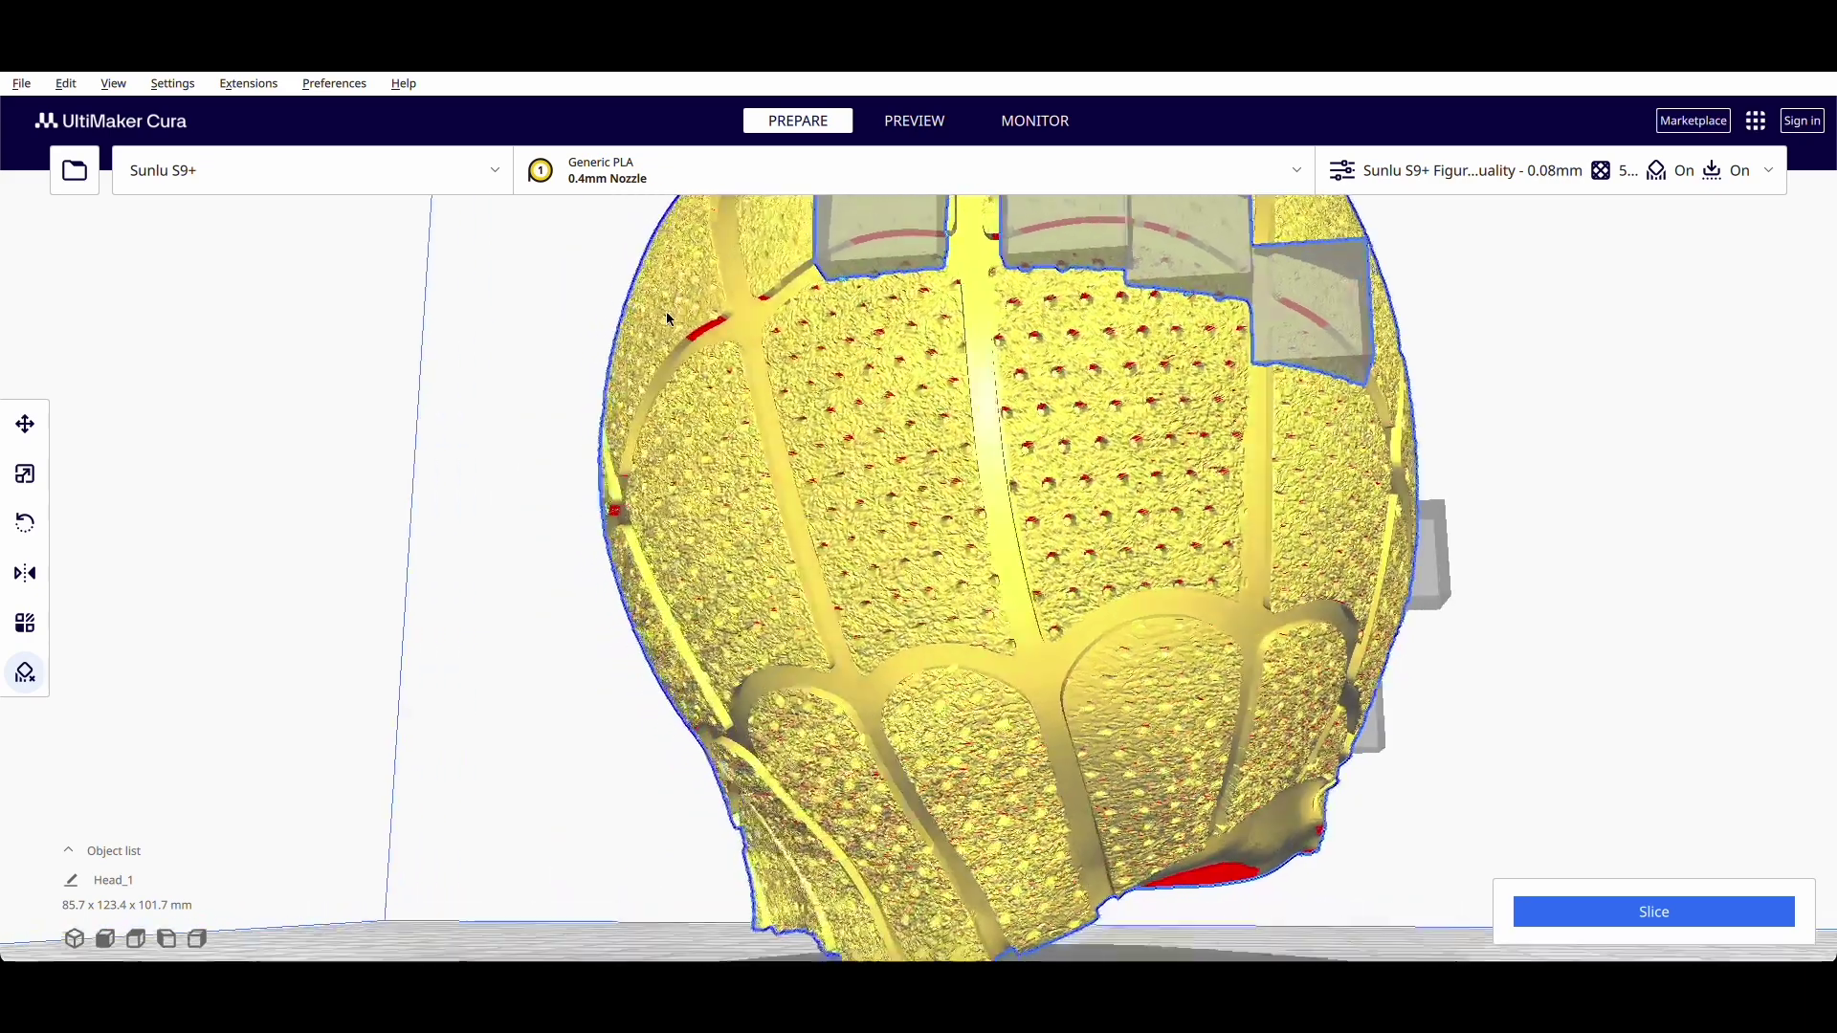
pyautogui.click(1009, 230)
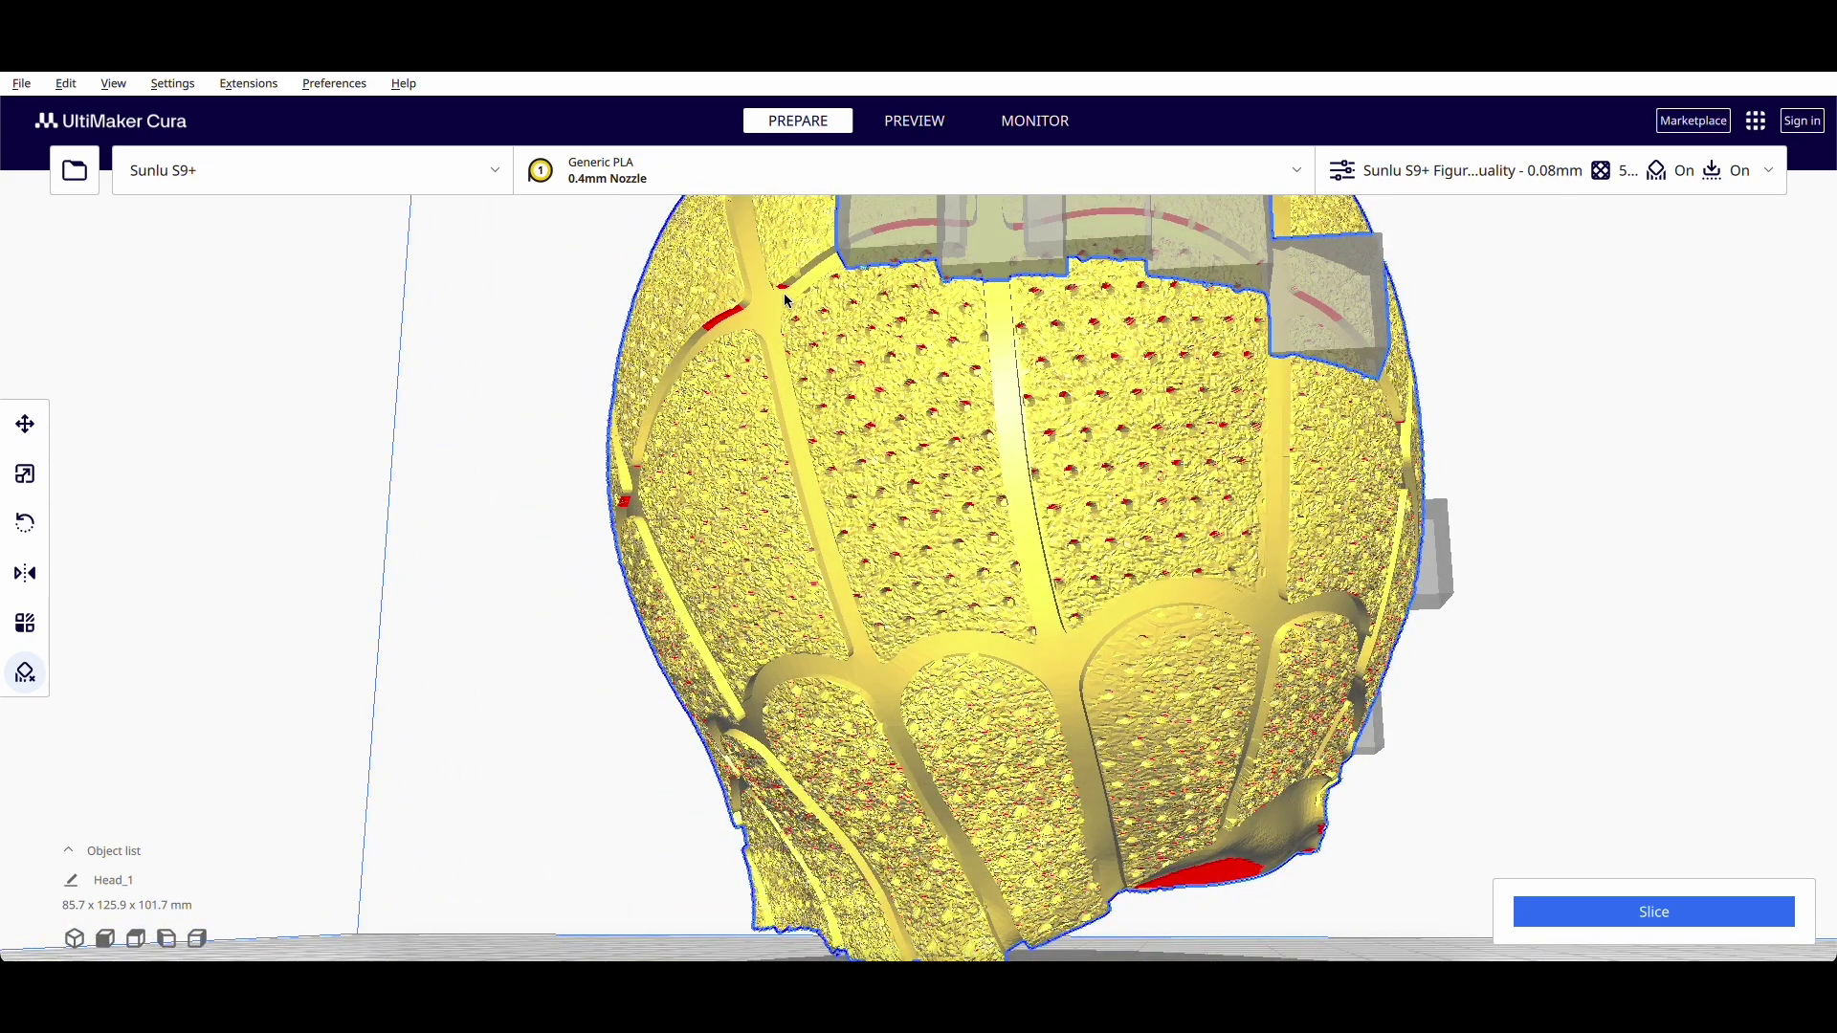
# Step: Place support blockers over the remaining red ridge overhangs at the end of the back ridge and lower around the adjoining side of the head
pyautogui.click(786, 302)
pyautogui.click(691, 321)
pyautogui.moveTo(692, 322); pyautogui.dragTo(808, 341, button='right')
pyautogui.click(808, 341)
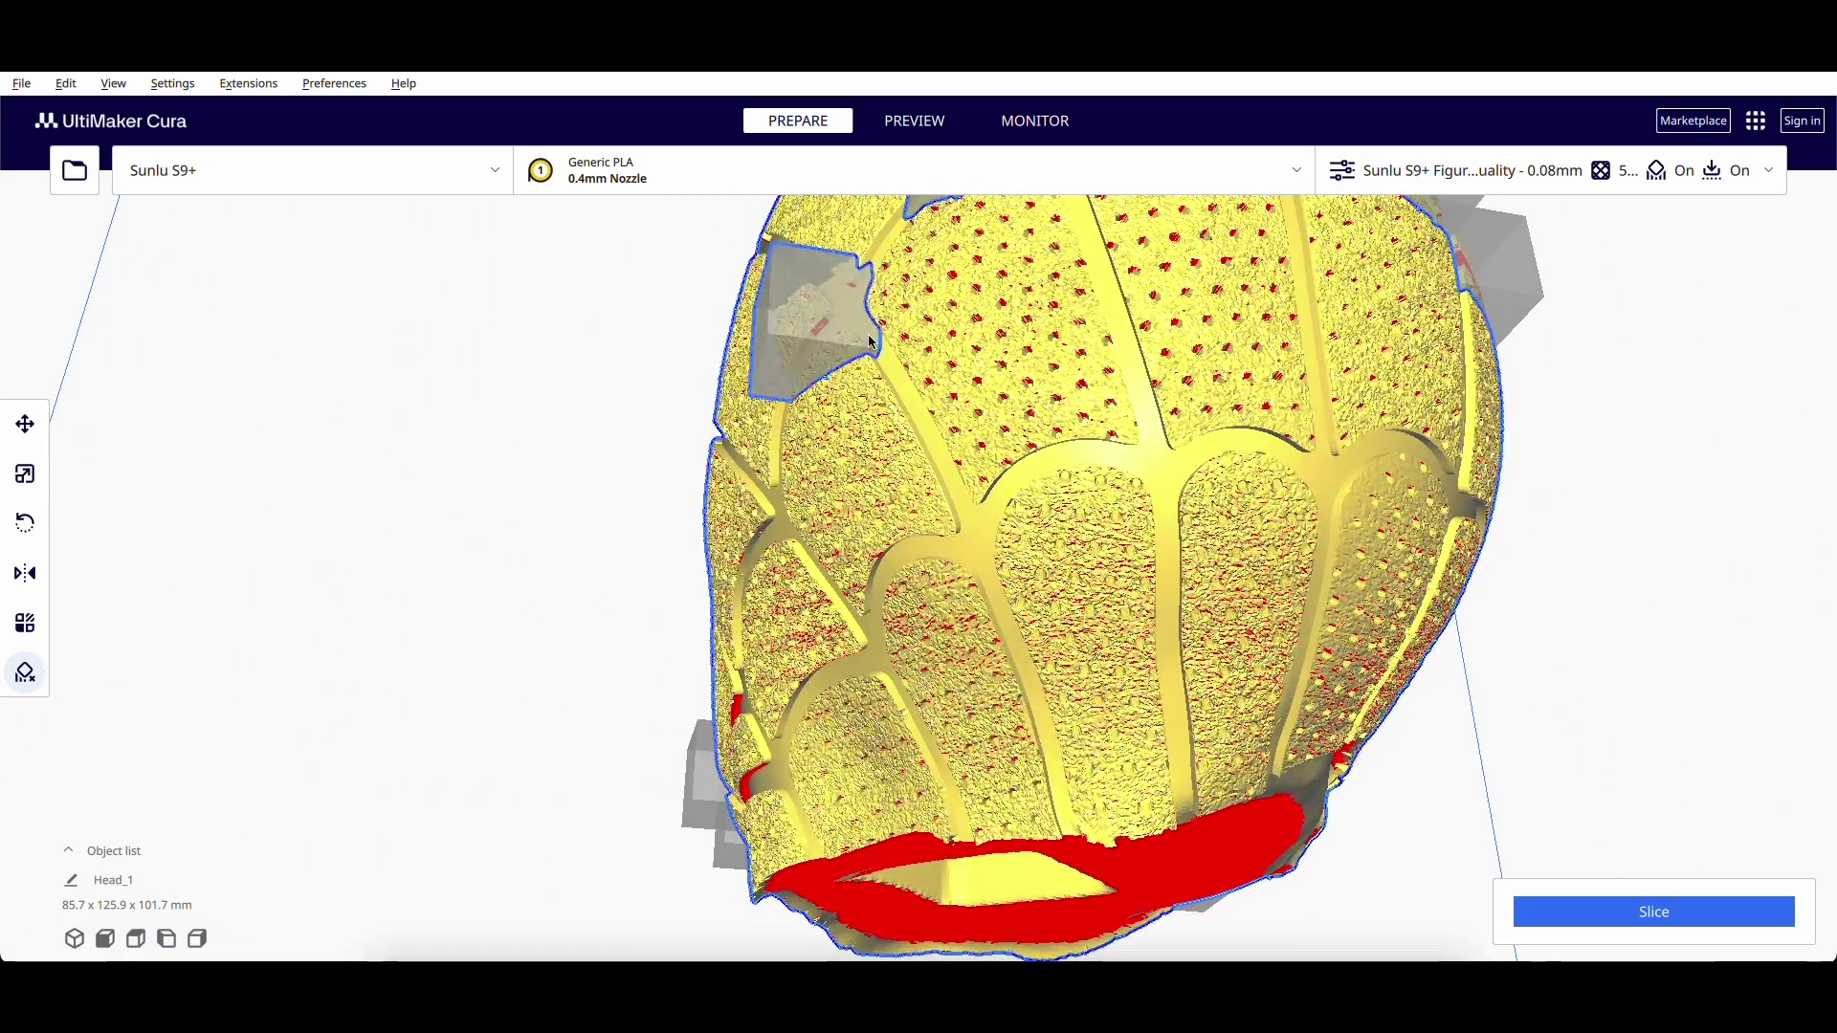
pyautogui.moveTo(907, 391); pyautogui.dragTo(813, 536, button='right')
pyautogui.click(770, 632)
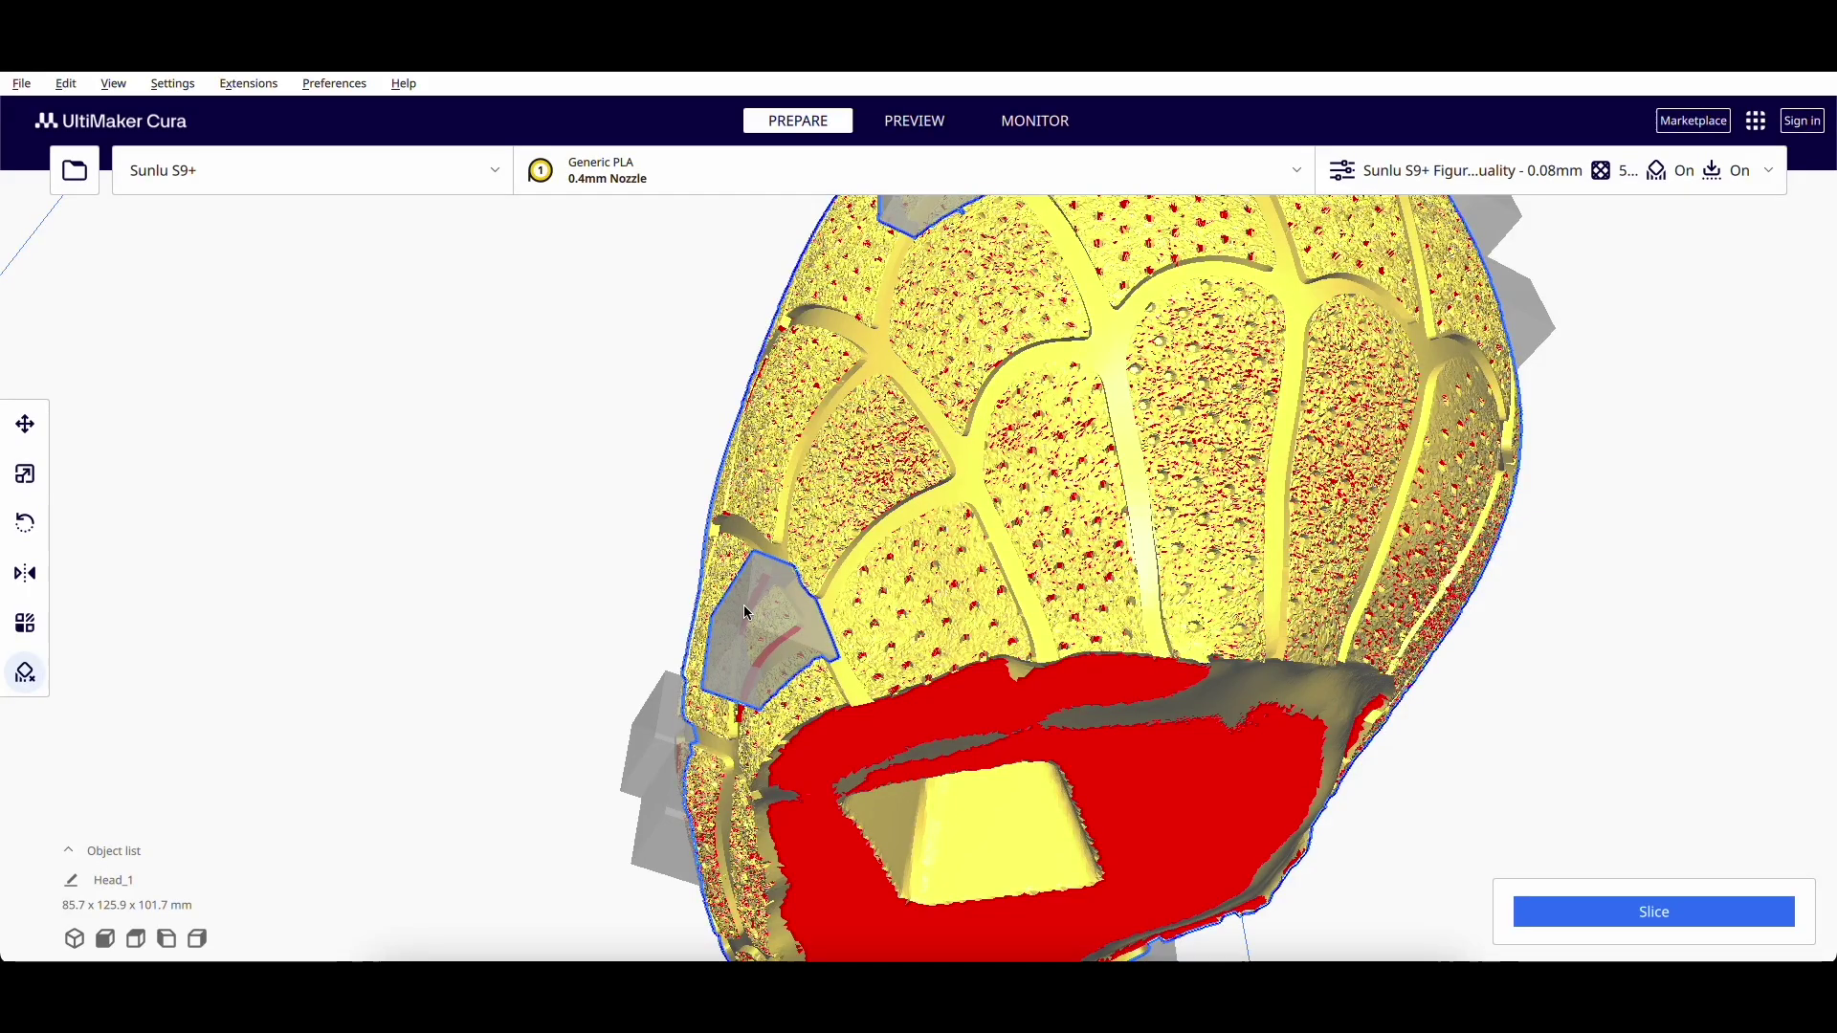
# Step: Place support blockers over the red ridge overhangs on the side of the head, including the ridge behind the eye
pyautogui.moveTo(770, 632); pyautogui.dragTo(957, 602, button='right')
pyautogui.click(833, 598)
pyautogui.moveTo(818, 555); pyautogui.dragTo(1071, 407, button='right')
pyautogui.click(916, 620)
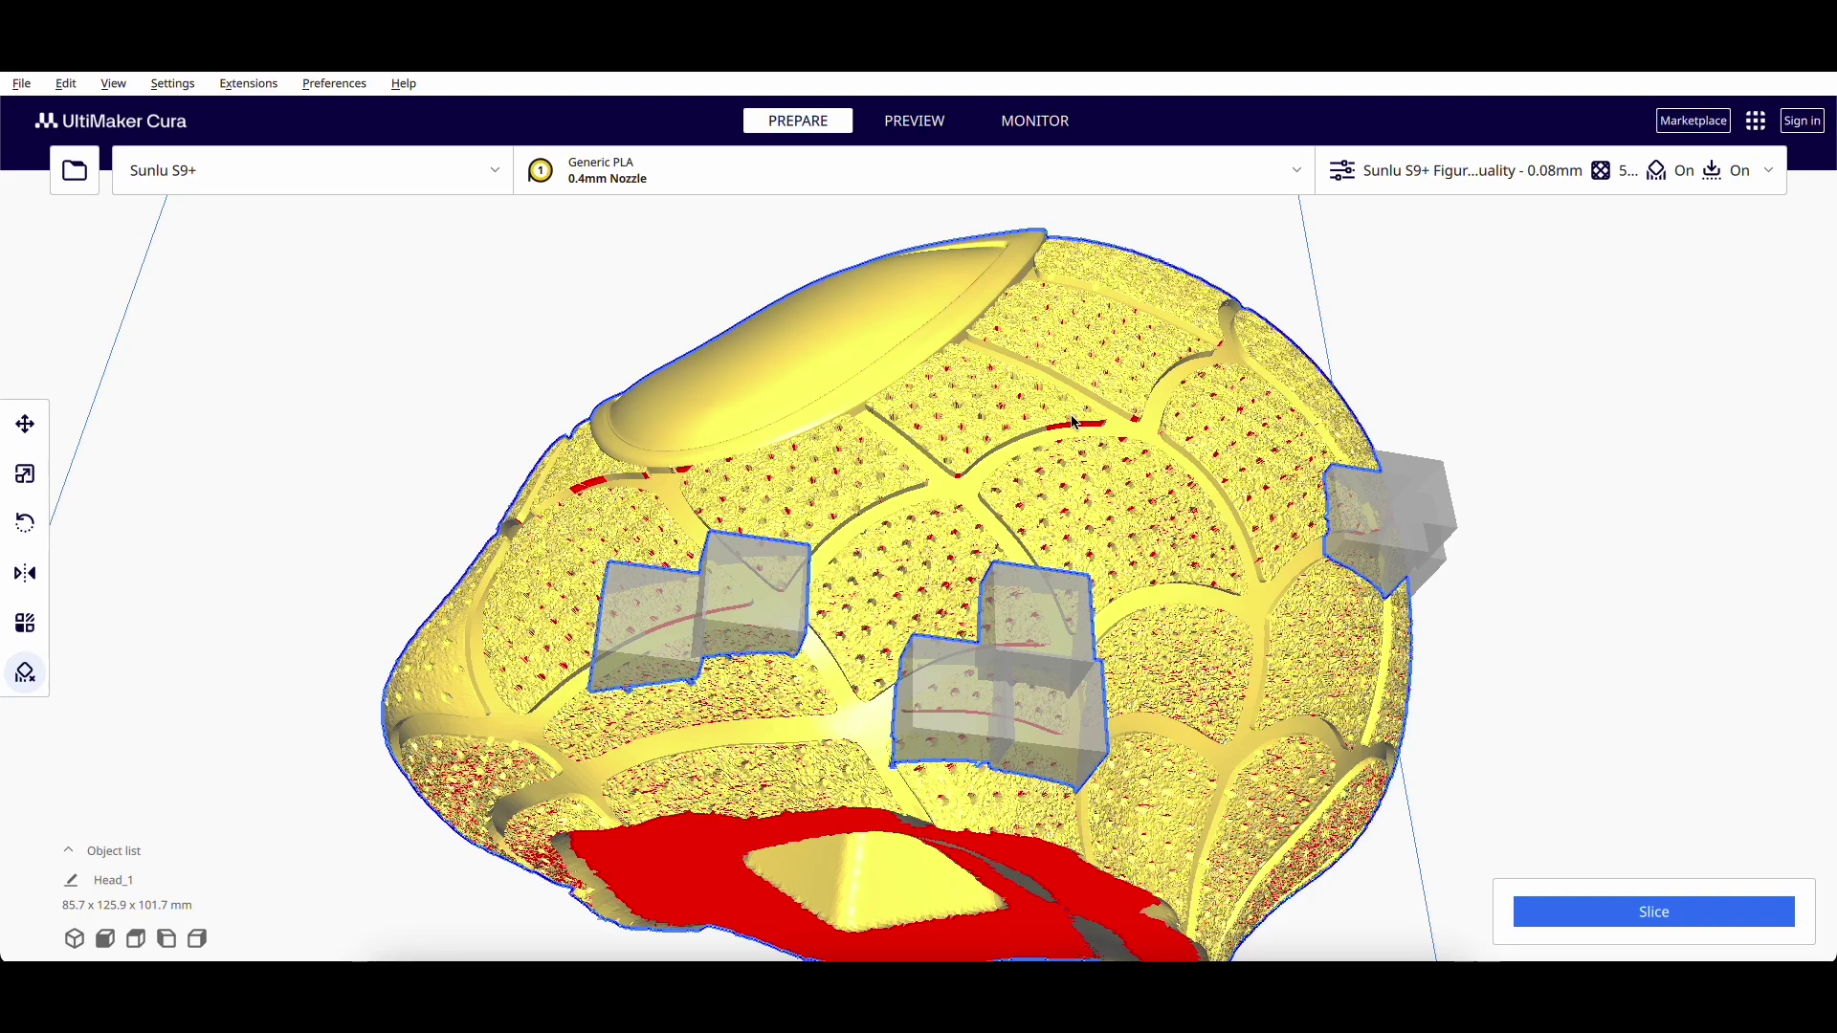
pyautogui.click(1078, 402)
# Step: Place support blockers over the short red ridge overhangs below the eyes and across the front of the face
pyautogui.moveTo(826, 447); pyautogui.dragTo(795, 377, button='right')
pyautogui.click(687, 398)
pyautogui.click(833, 432)
pyautogui.click(670, 342)
pyautogui.click(687, 393)
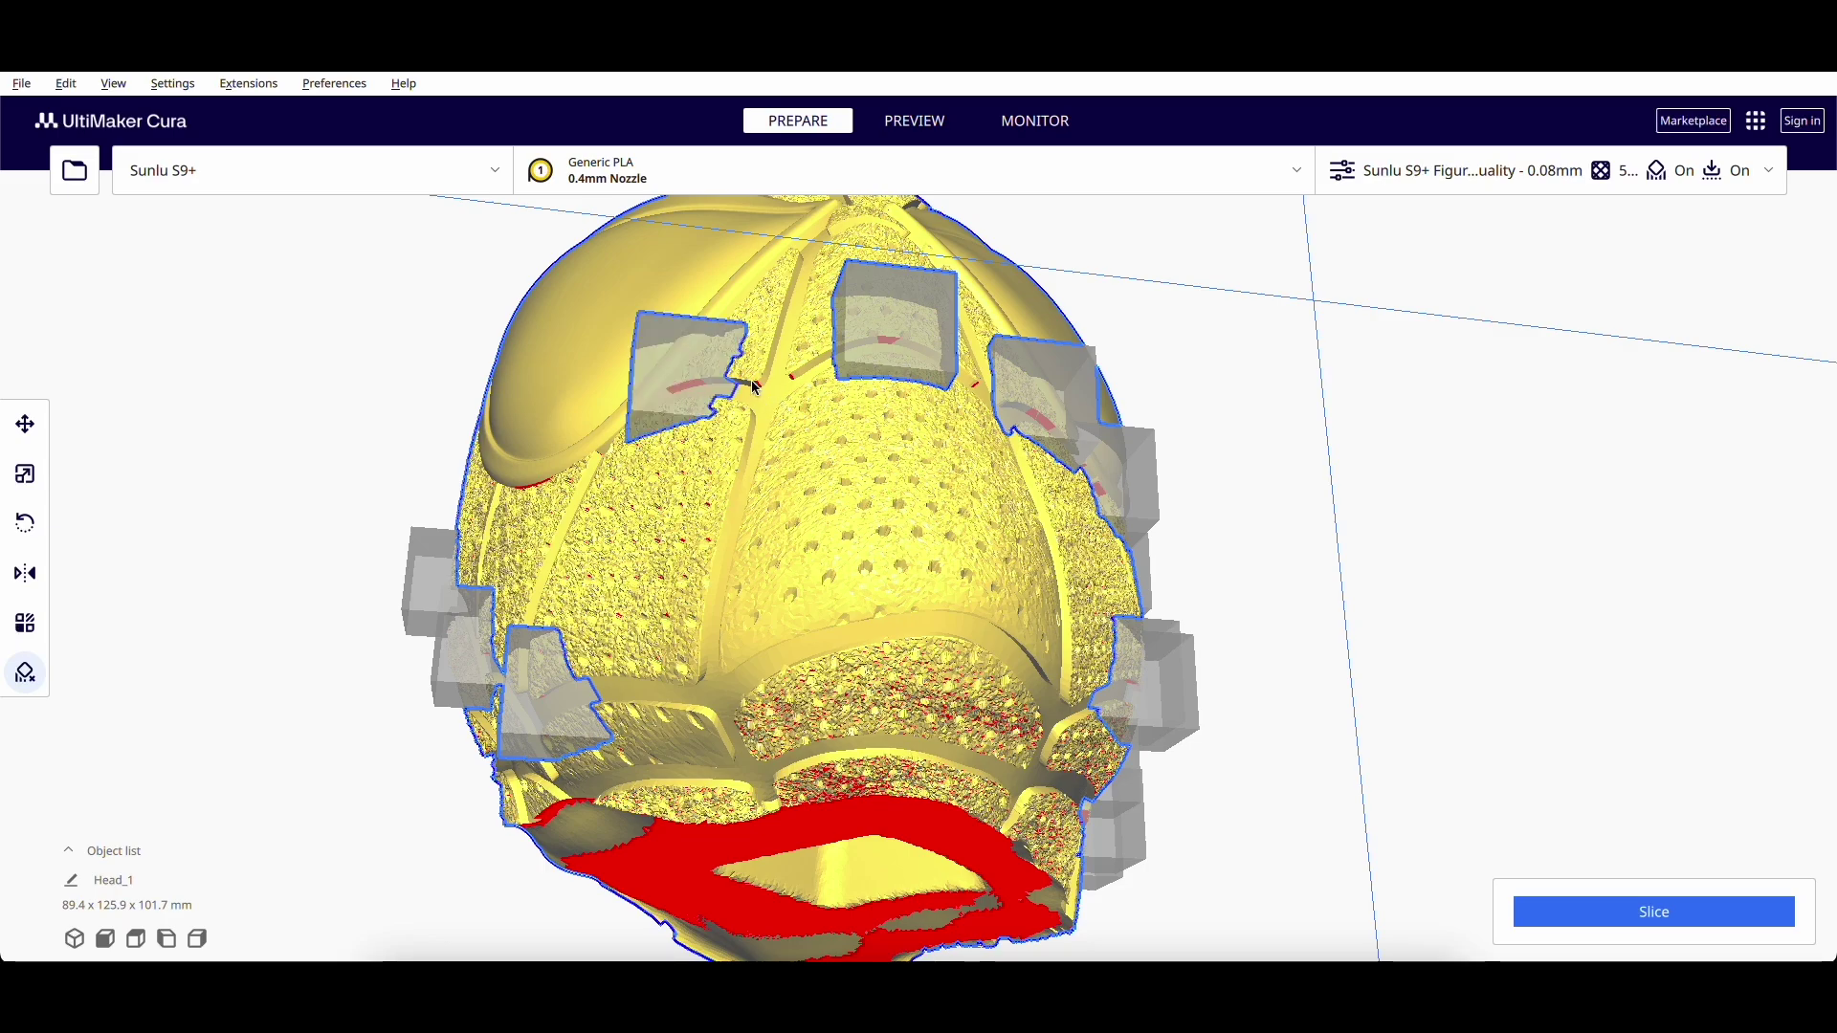
pyautogui.click(777, 383)
pyautogui.moveTo(618, 427); pyautogui.dragTo(1072, 670, button='right')
pyautogui.click(595, 432)
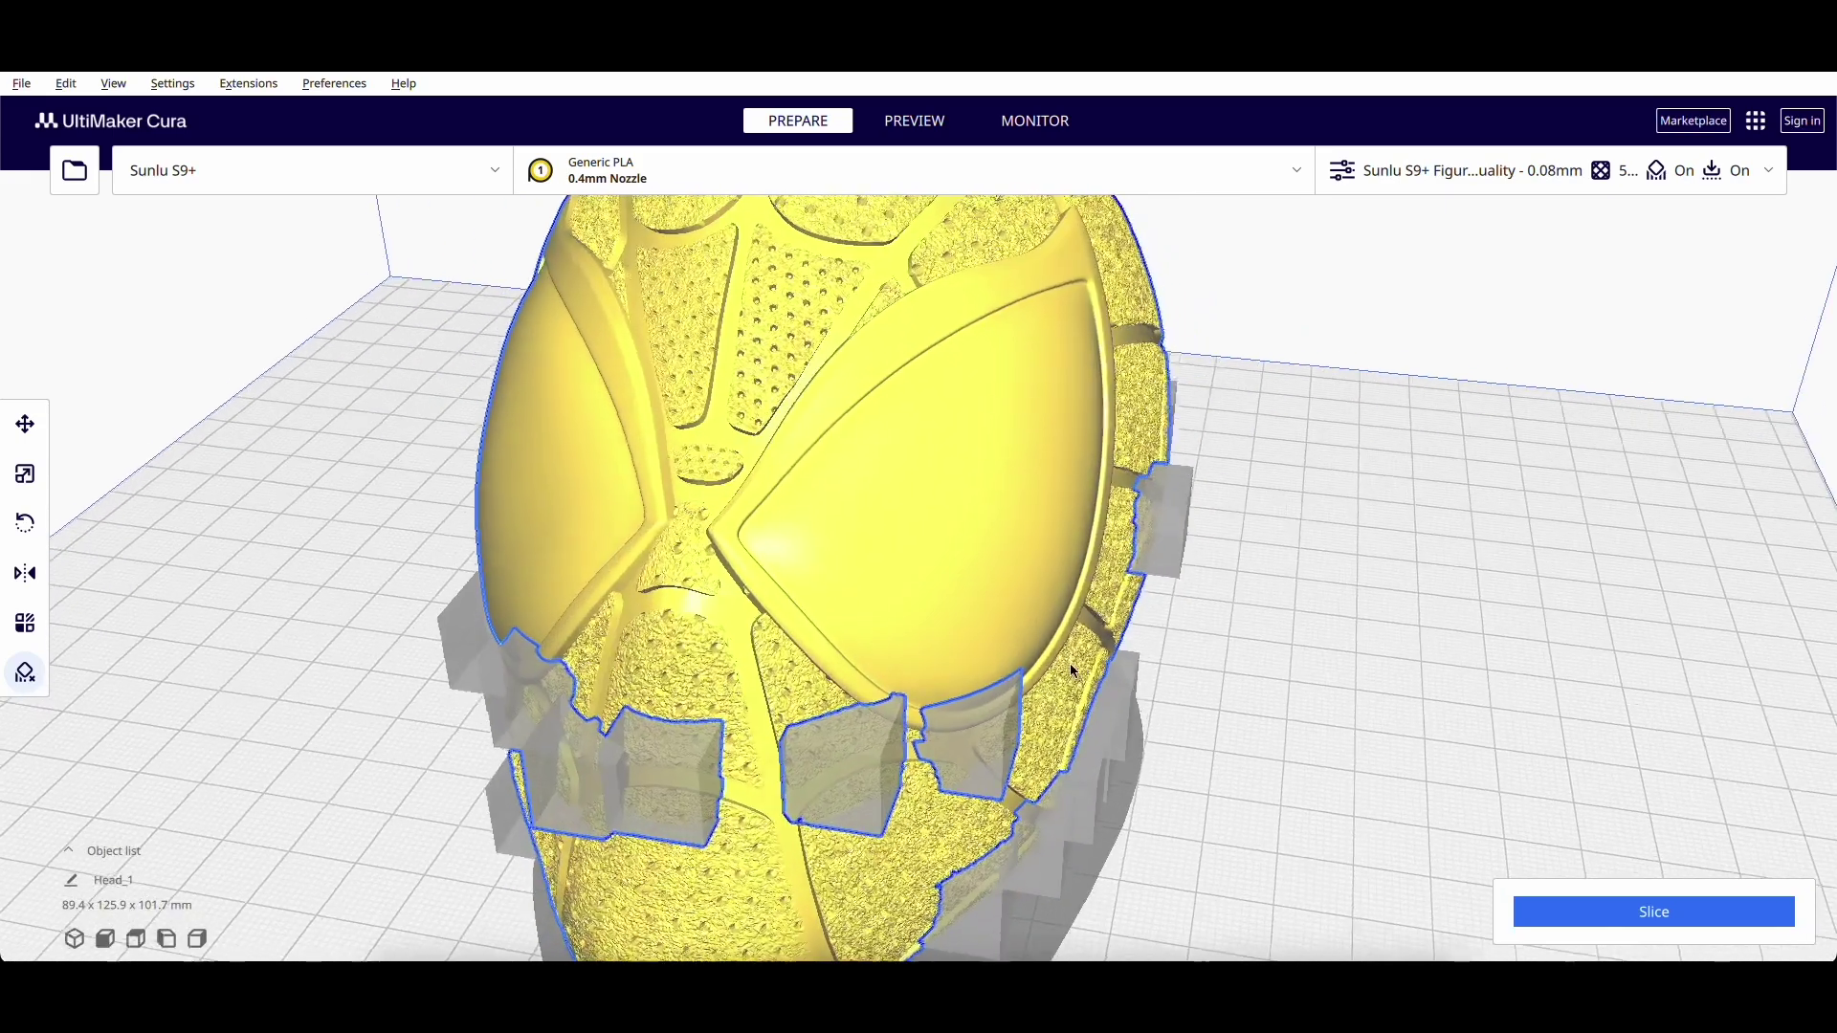
# Step: Slice the head with the support blockers in place and open its layer preview
pyautogui.scroll(-8, 1072, 670)
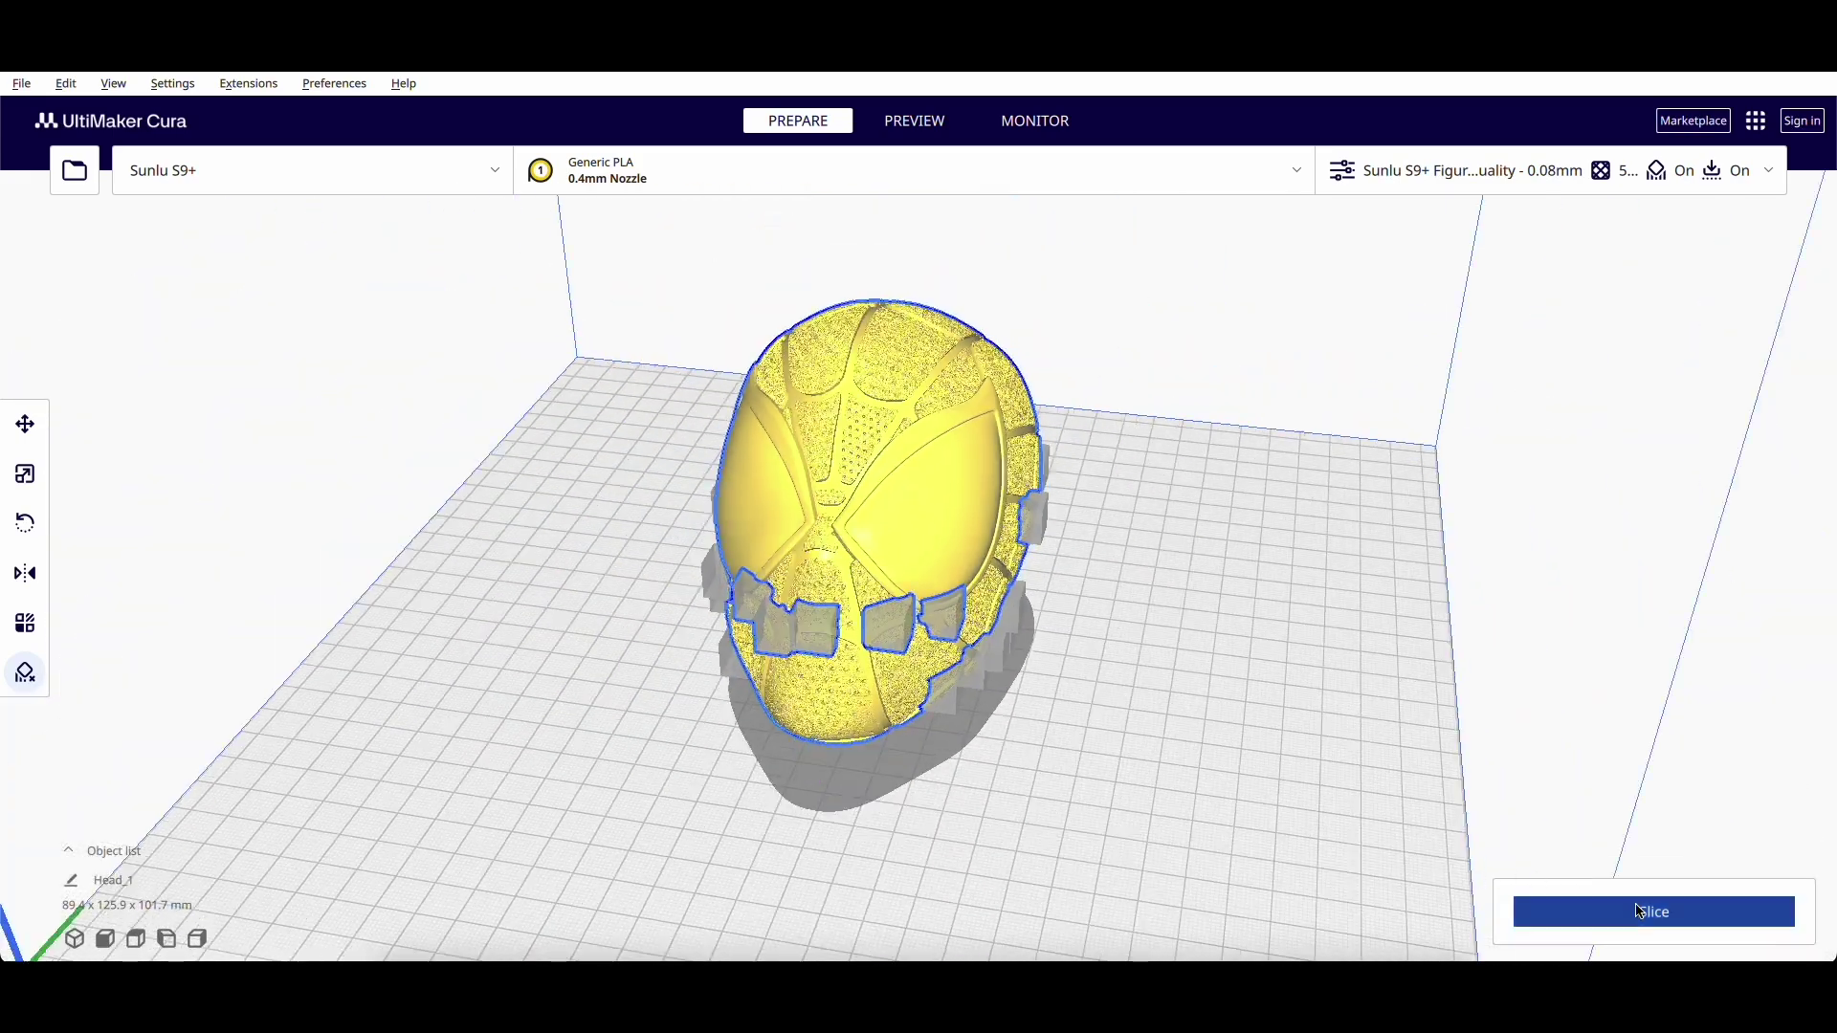
pyautogui.click(1639, 911)
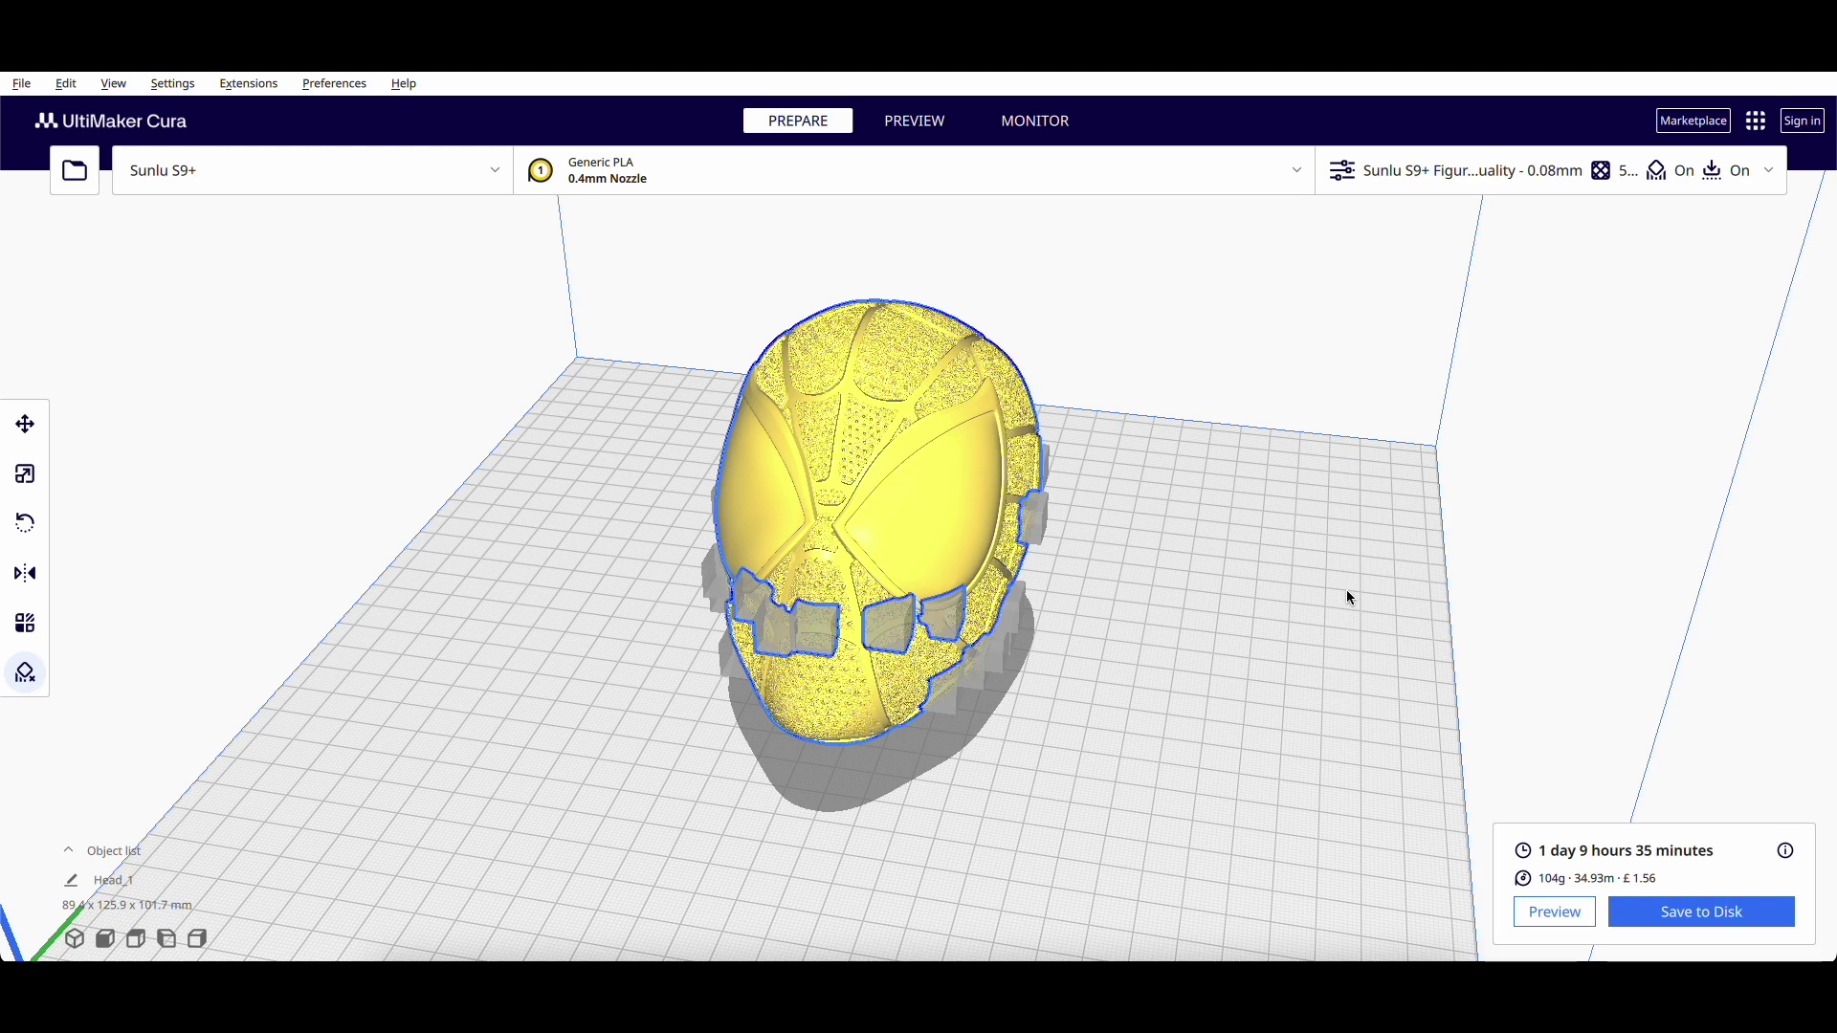
pyautogui.click(1543, 914)
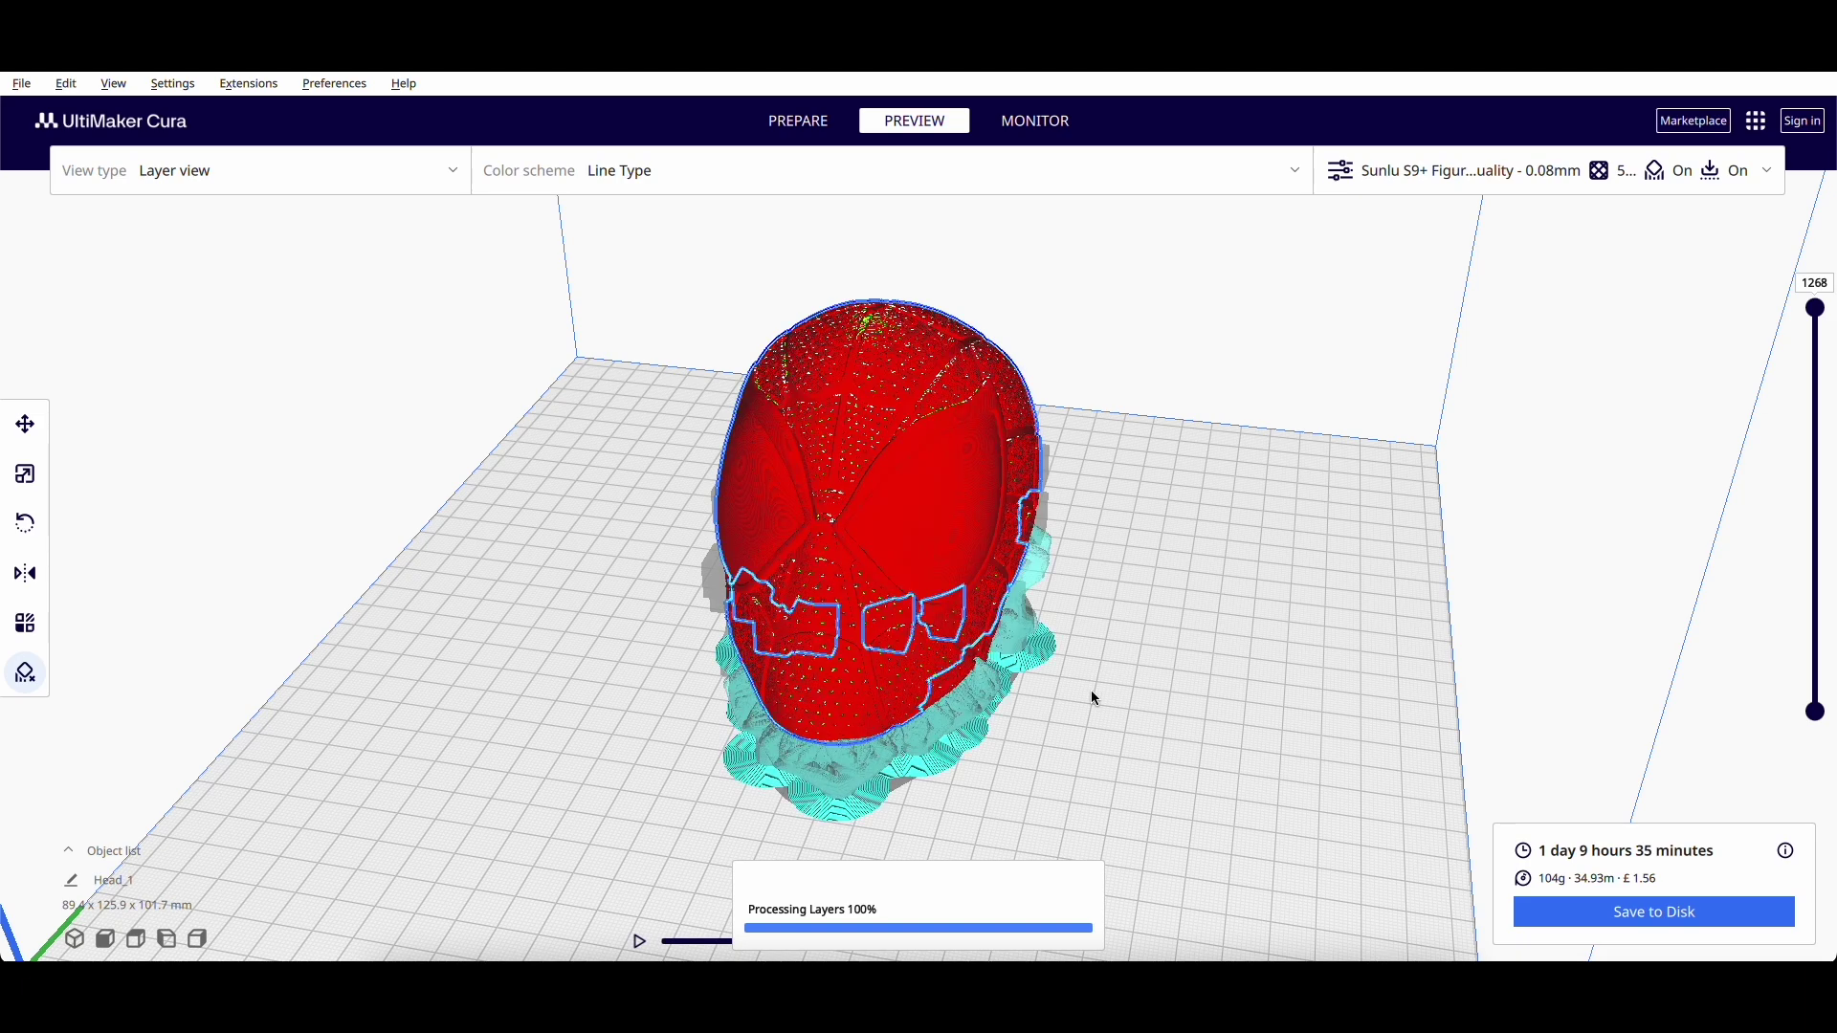
# Step: Examine the head's supports and its infill down to layer 676, and show the time and material estimation breakdown
pyautogui.moveTo(1096, 699); pyautogui.dragTo(1033, 617, button='right')
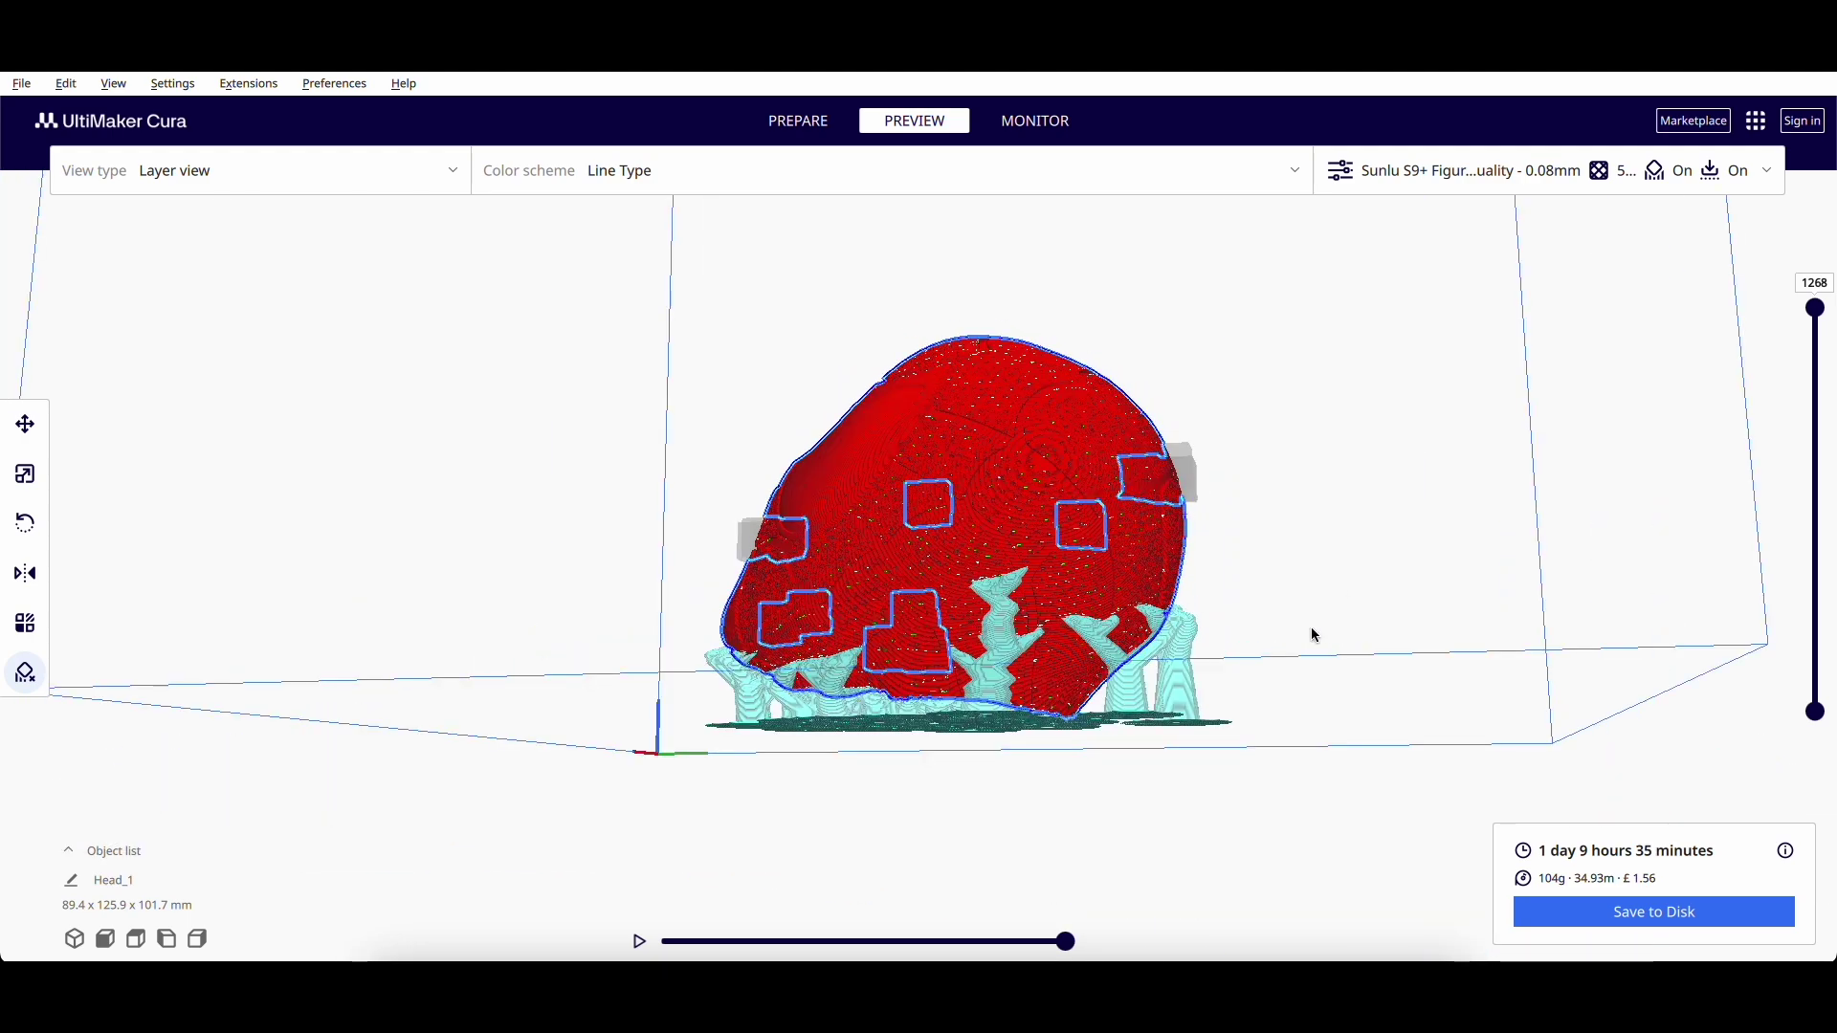
pyautogui.moveTo(799, 617); pyautogui.dragTo(1320, 698, button='right')
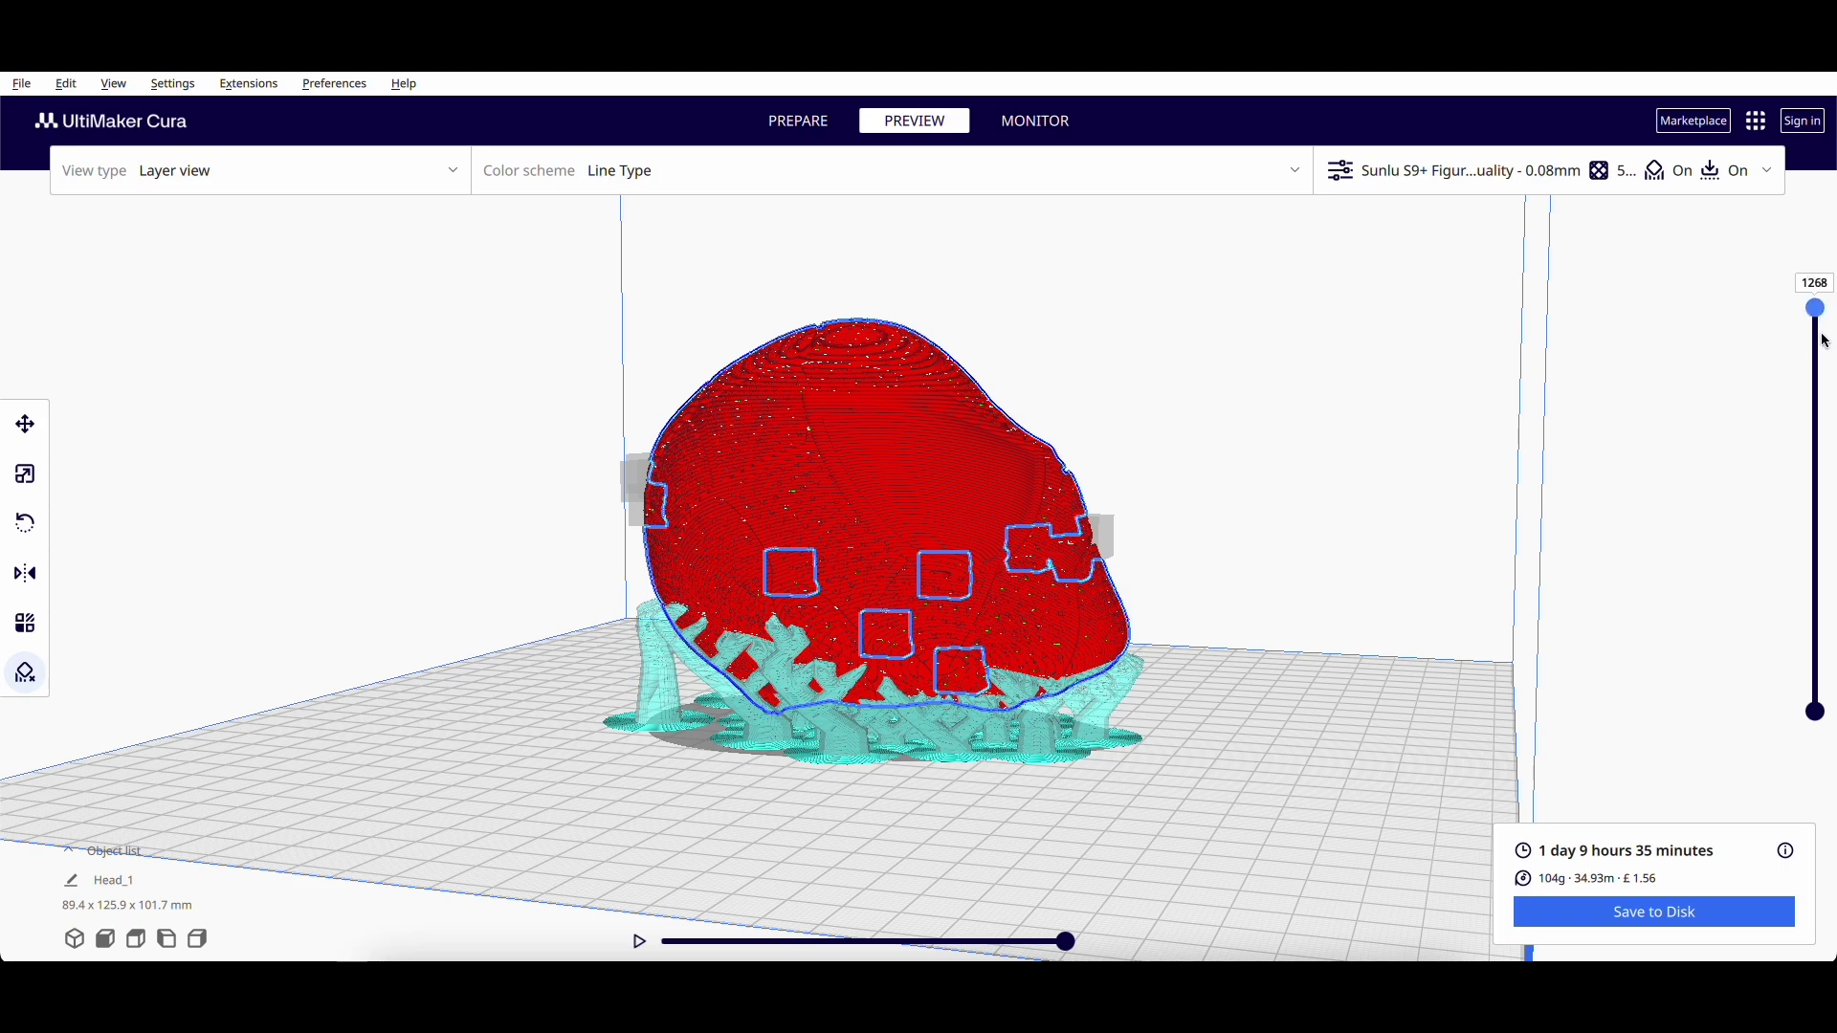
pyautogui.moveTo(1825, 340); pyautogui.dragTo(1816, 486)
pyautogui.moveTo(1431, 484); pyautogui.dragTo(789, 608, button='right')
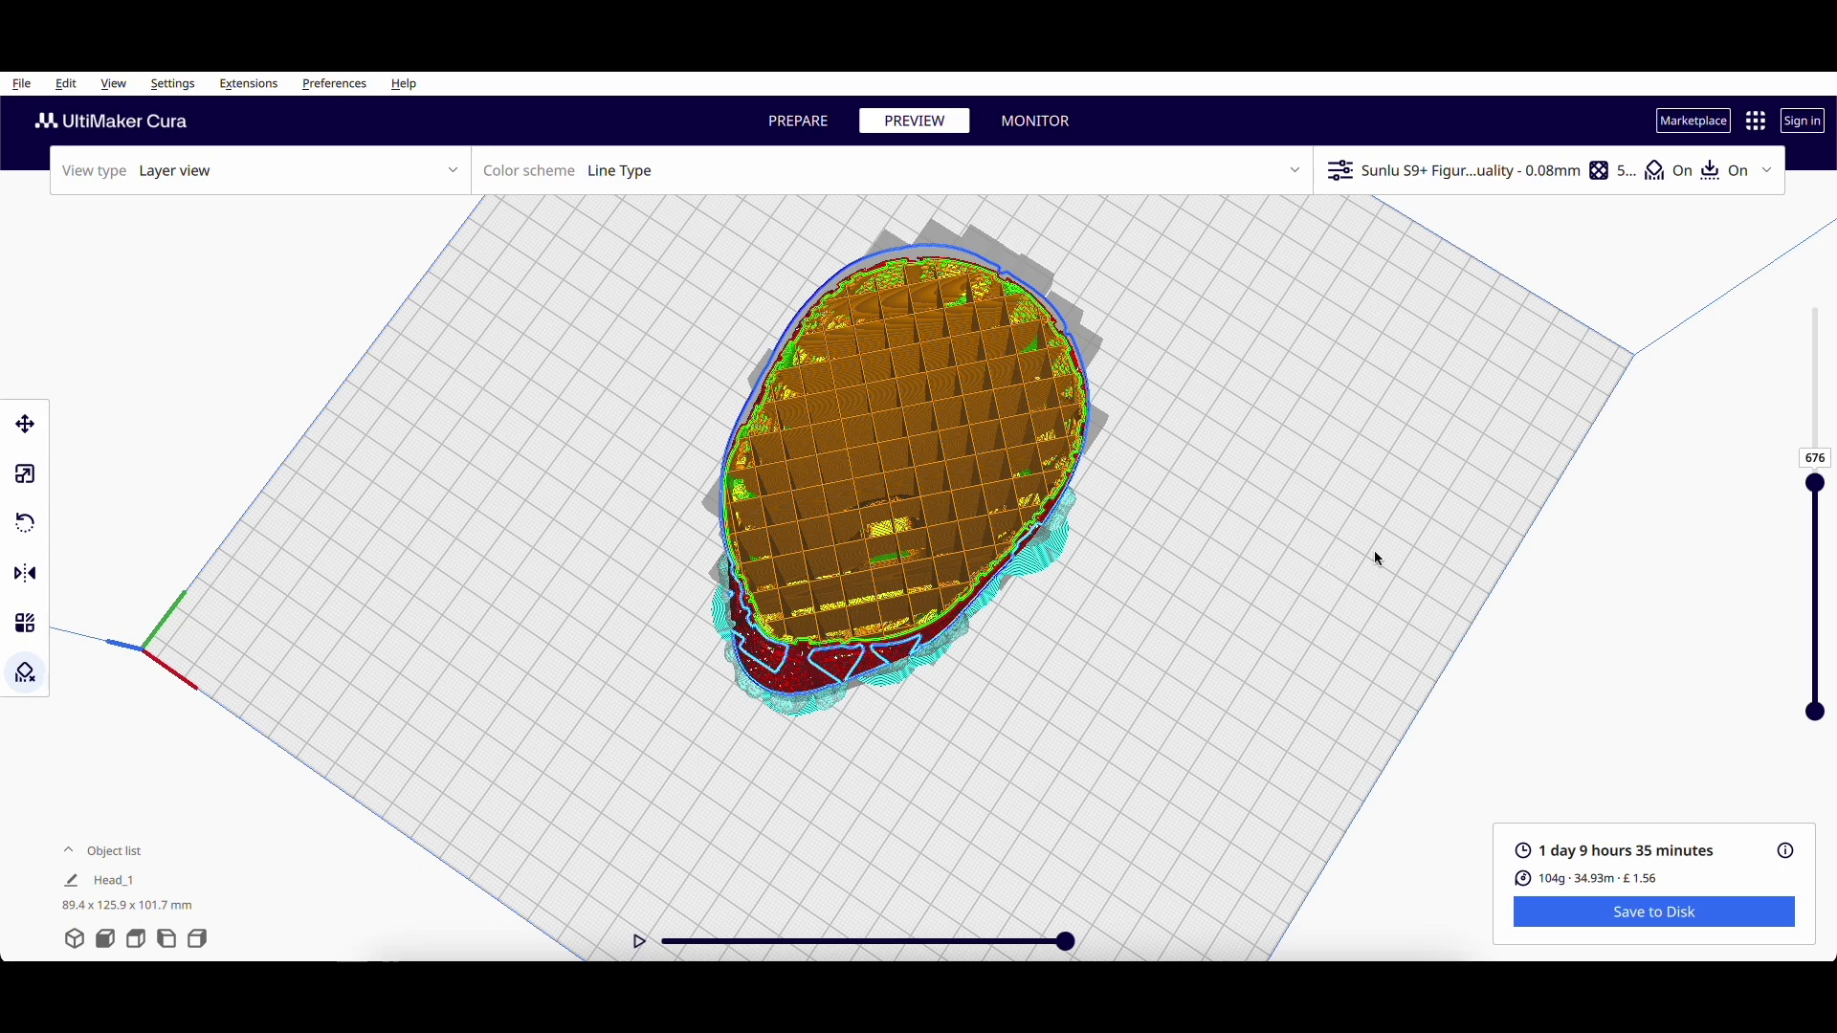
pyautogui.moveTo(1789, 854)
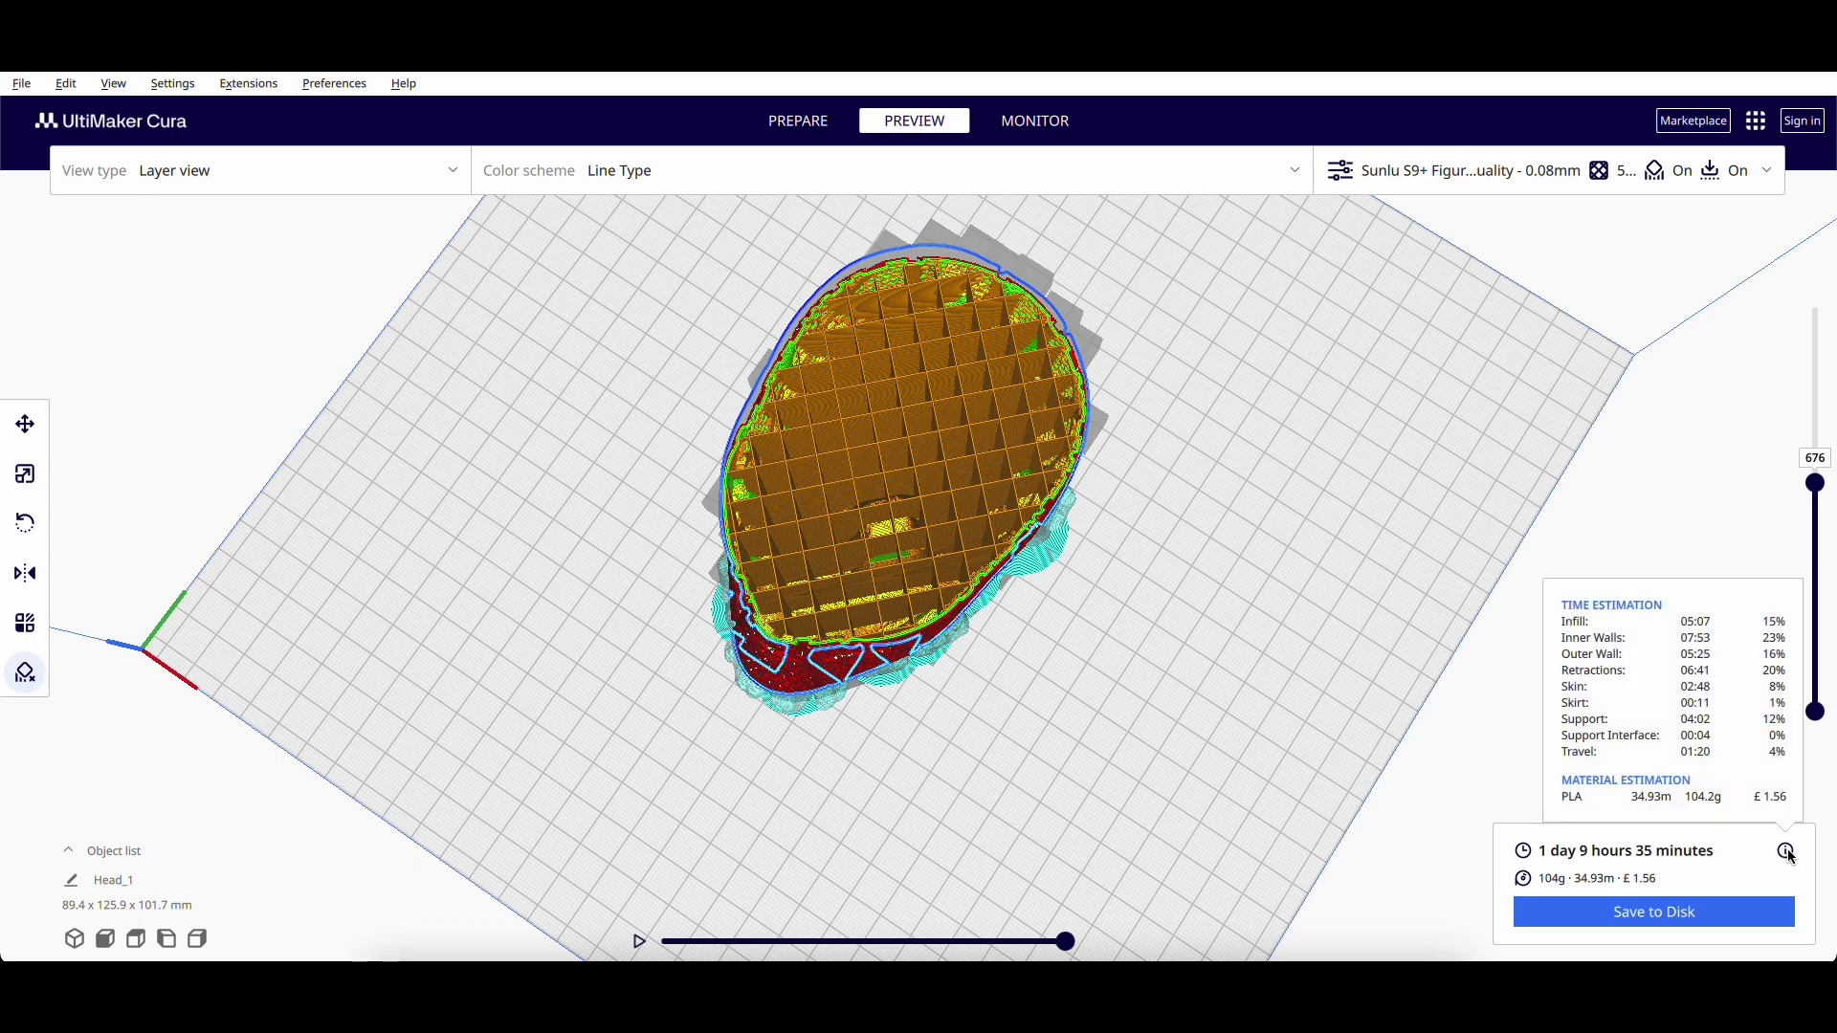